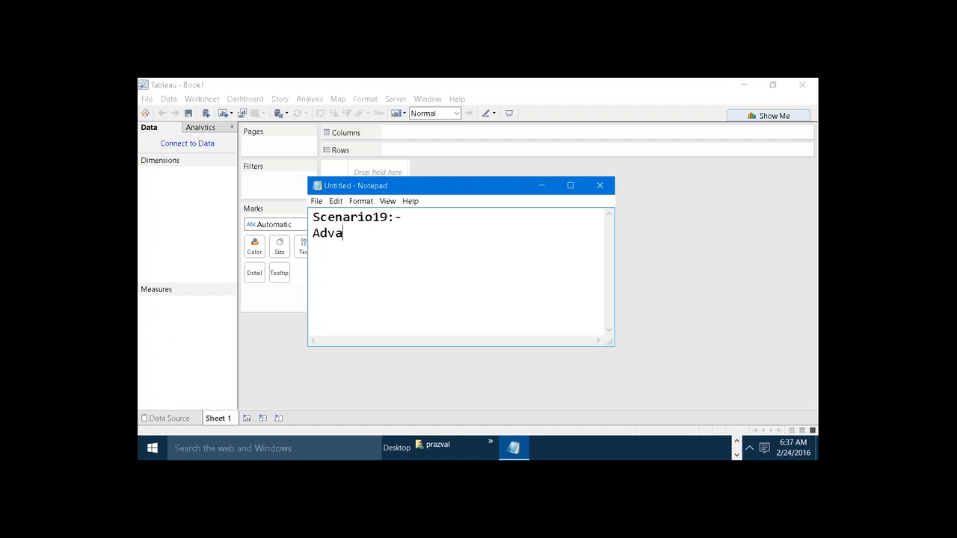
Step: Complete the note's heading as "Advanced Charts", and connect Tableau to the saved Sample - Superstore data source
type("harts")
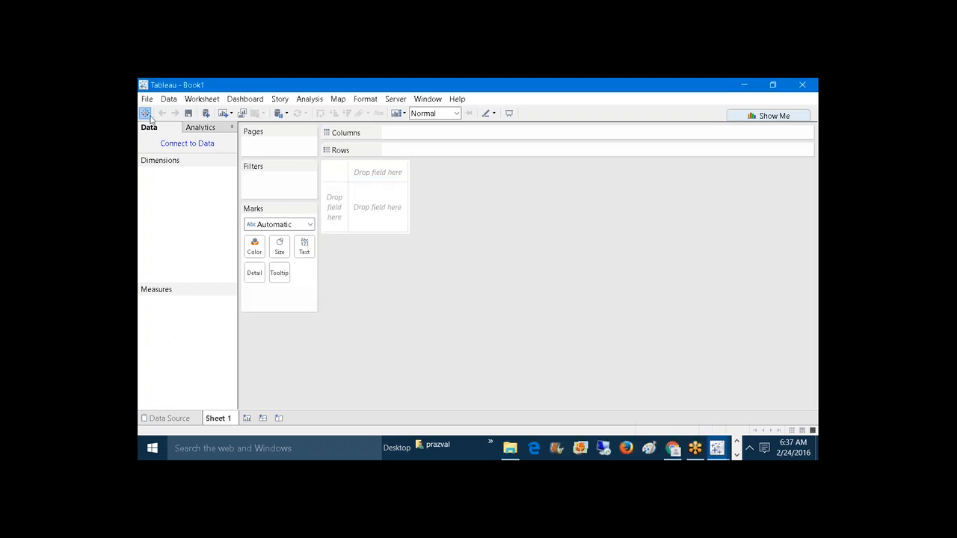
left_click(146, 113)
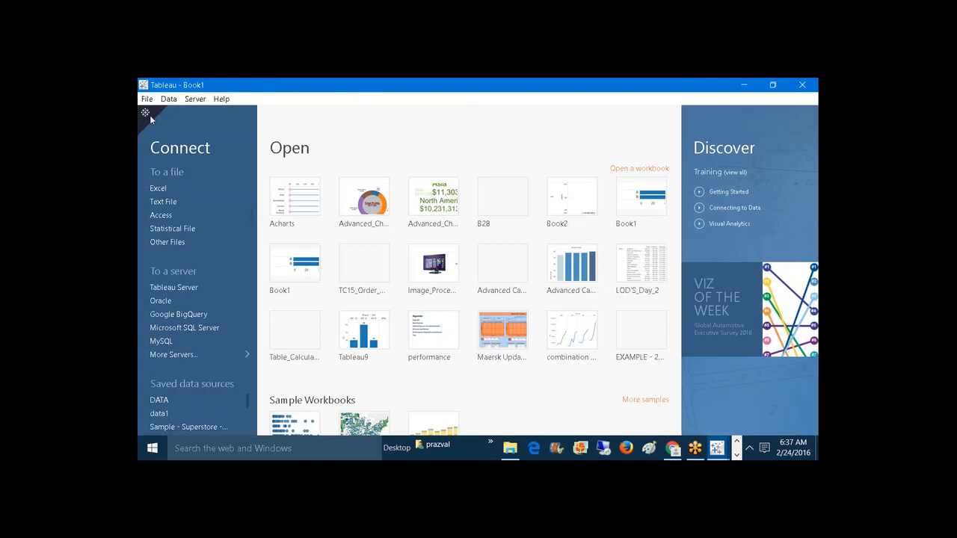
left_click(208, 427)
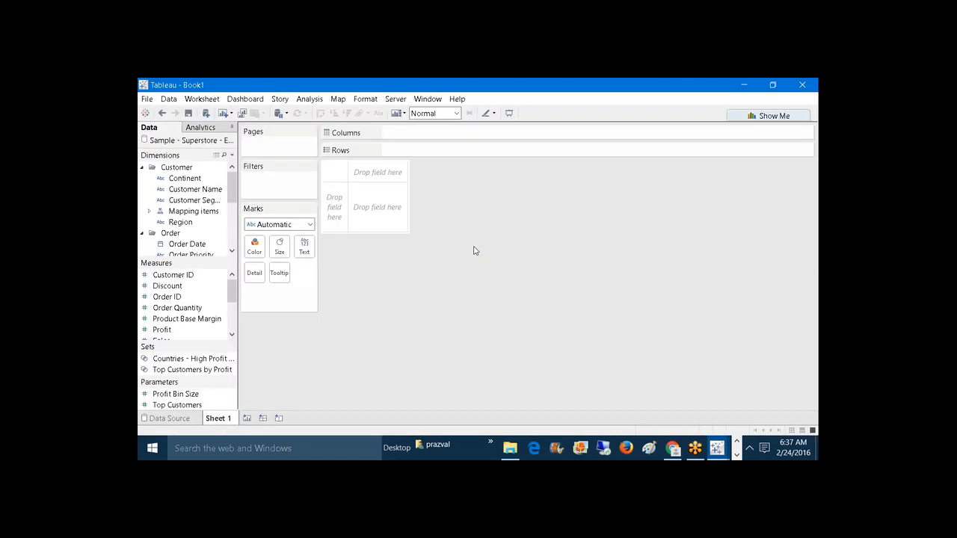
Step: Switch to the Notepad note, maximize it and add the line "1)Word Cloud" below the heading, leaving a blank line between
left_click(737, 455)
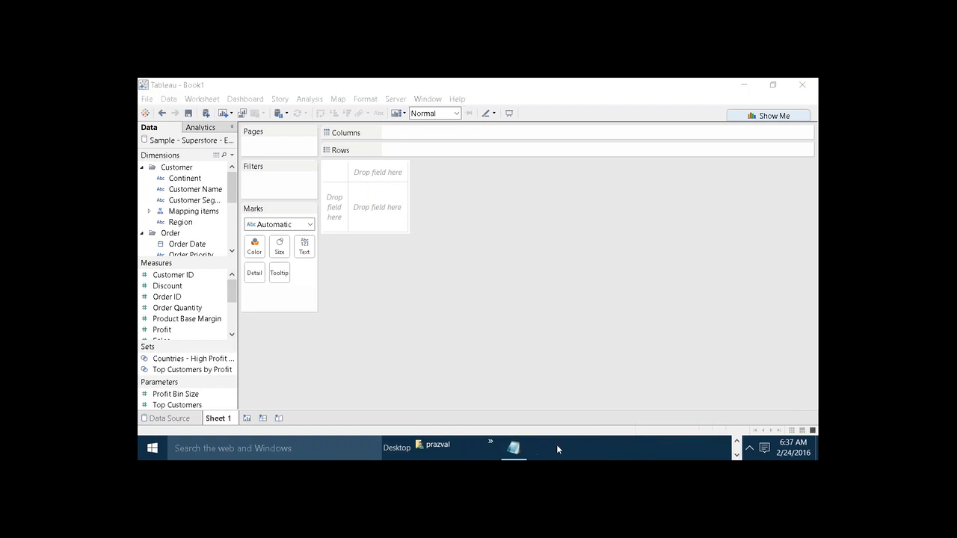
left_click(525, 452)
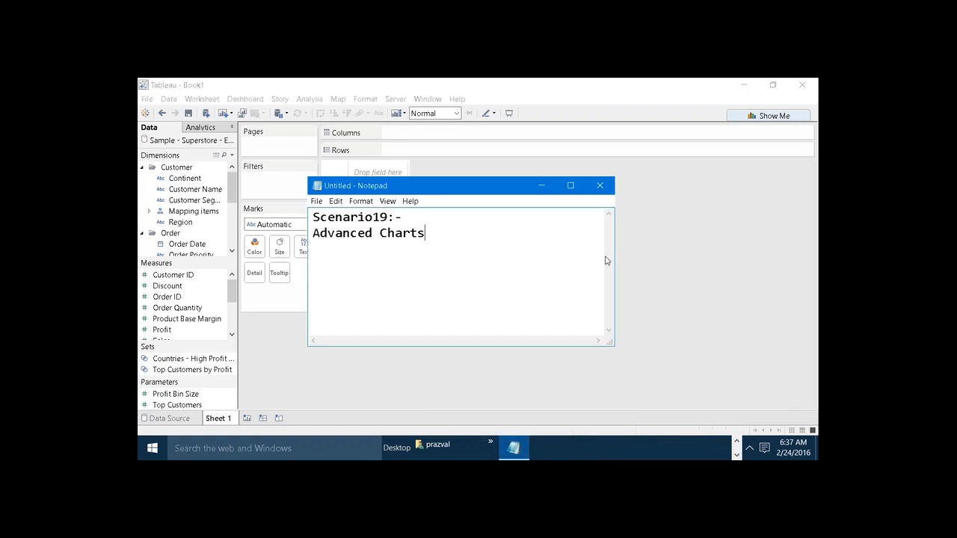
left_click(570, 185)
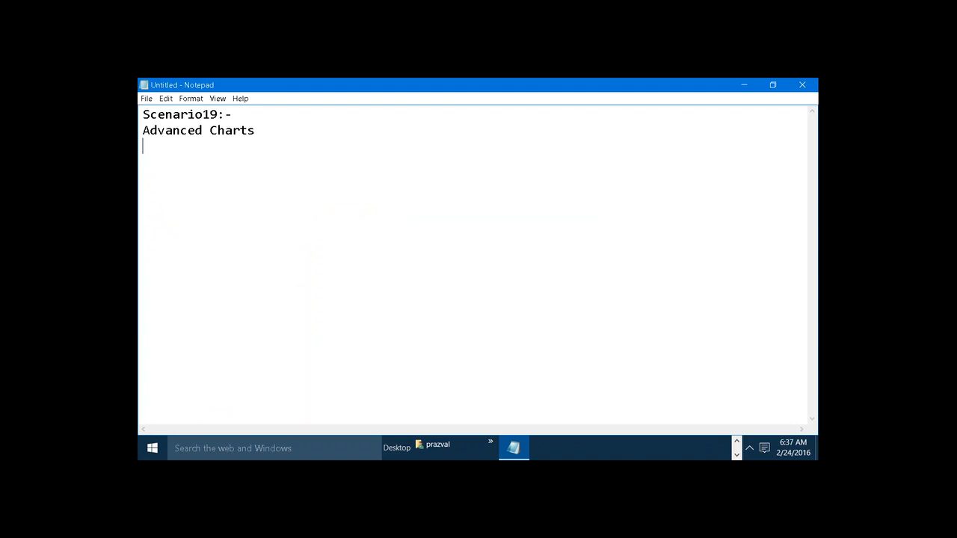
key("Return")
key("Return")
type("1)Word Cloud")
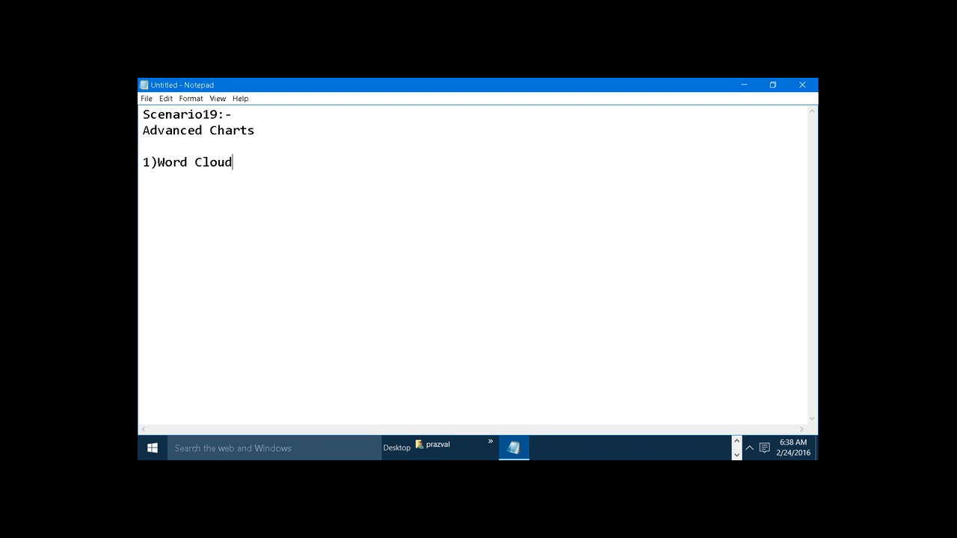
Step: Add the task text "Task1:-" followed by "Continent wise total.profits" below the Word Cloud line
type("Task1:- ")
type("Continen")
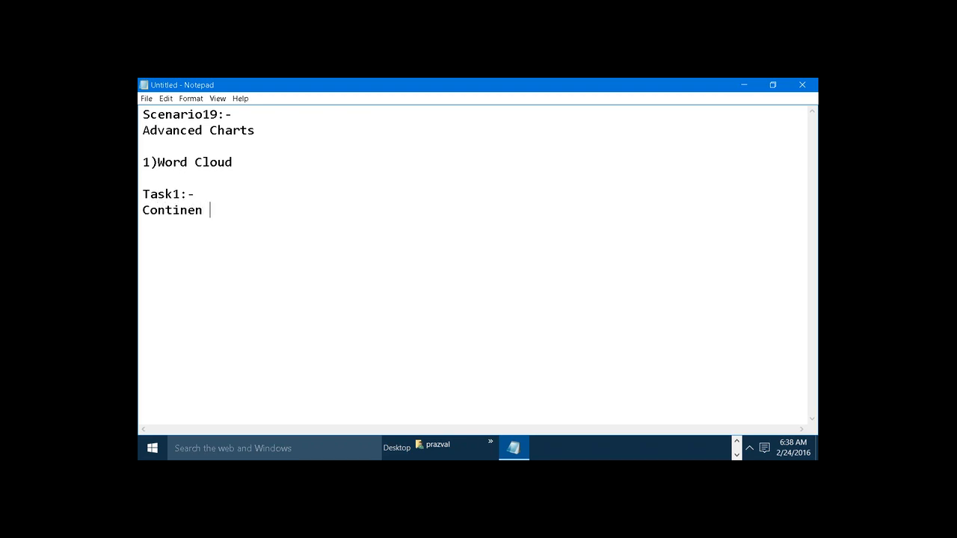
type("t wise total.profits")
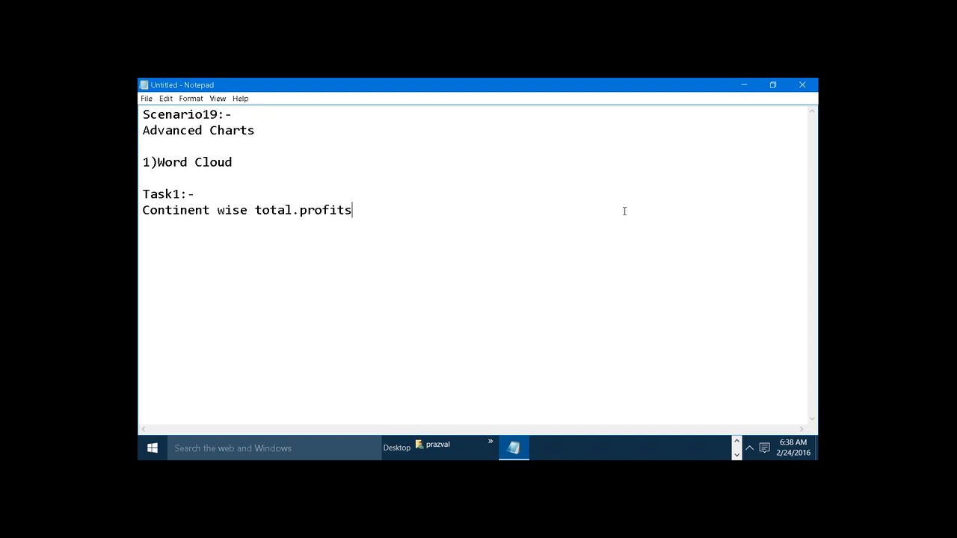
Step: Switch to the Tableau Book1 workbook and show Continent as text, with Profit controlling both mark size and color
left_click(736, 443)
left_click(718, 448)
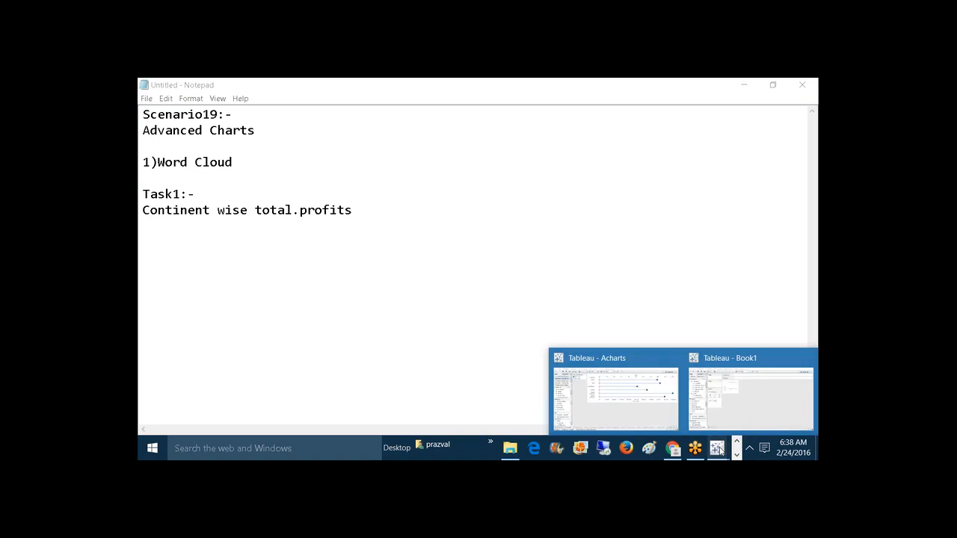
left_click(707, 409)
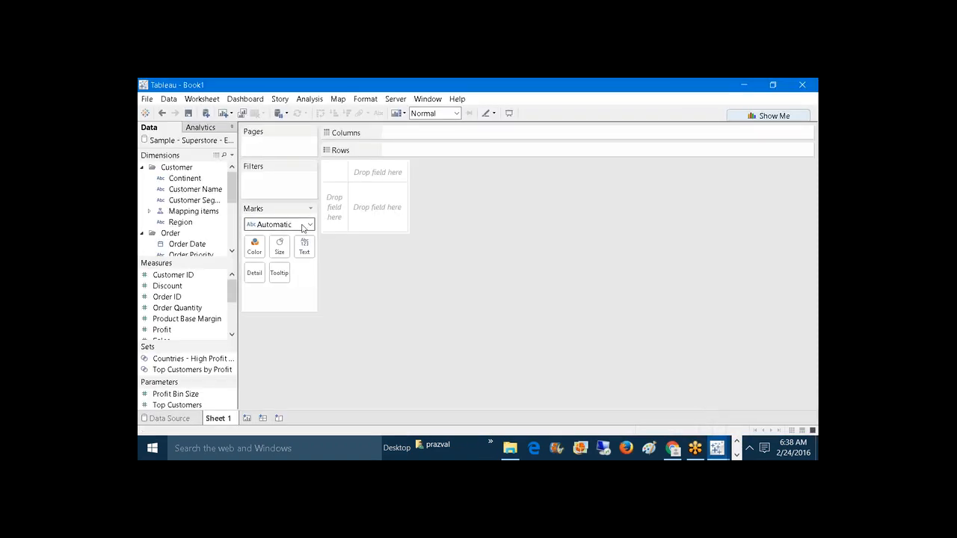
left_click_drag(180, 183, 304, 247)
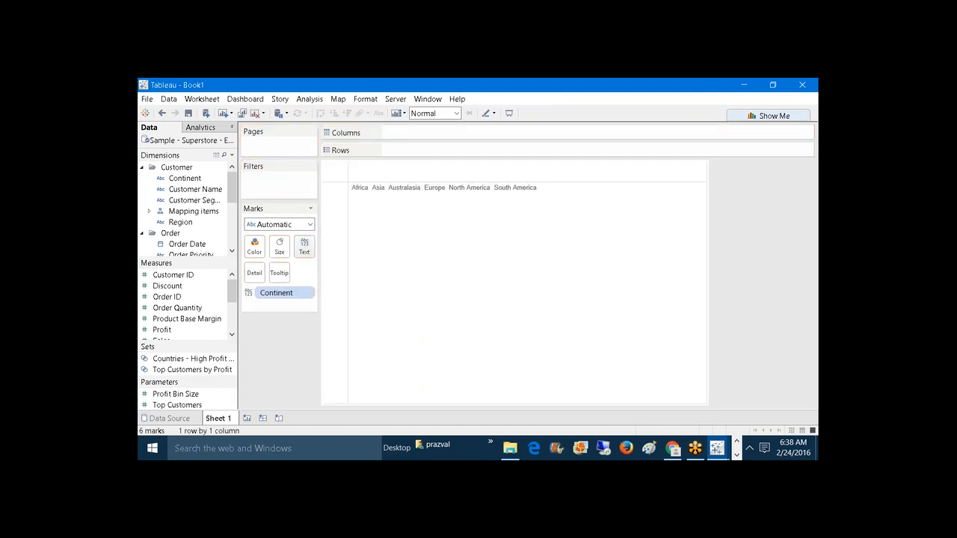
left_click_drag(178, 330, 279, 246)
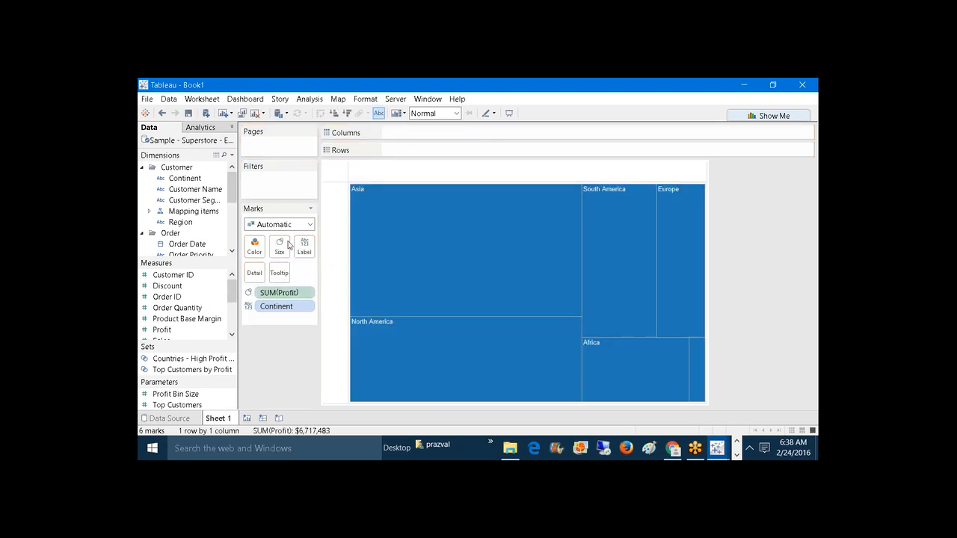
mouse_move(449, 260)
left_click_drag(178, 327, 254, 246)
mouse_move(434, 281)
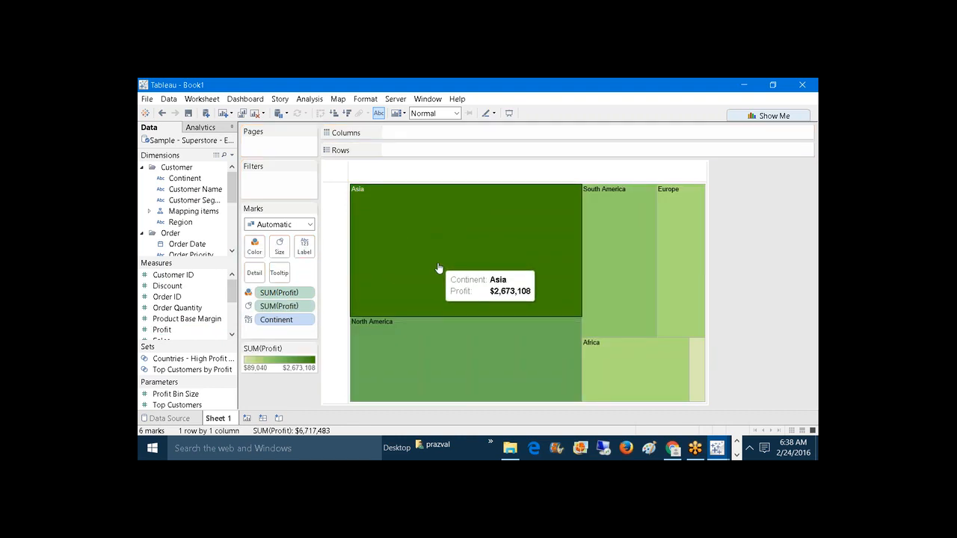
Step: Change the mark type to Text and add Profit to the displayed text, previewing the word cloud in presentation mode
left_click(310, 226)
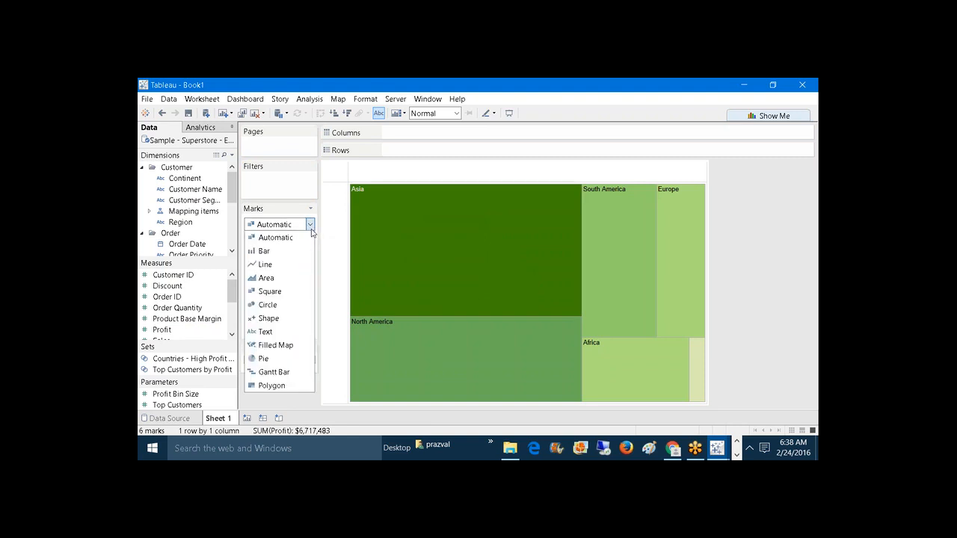
left_click(291, 333)
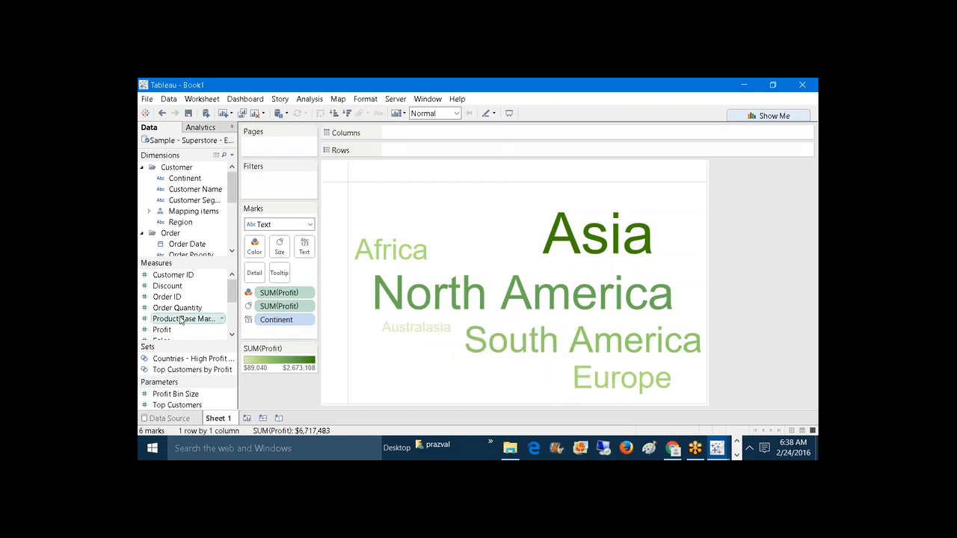
left_click_drag(162, 330, 305, 249)
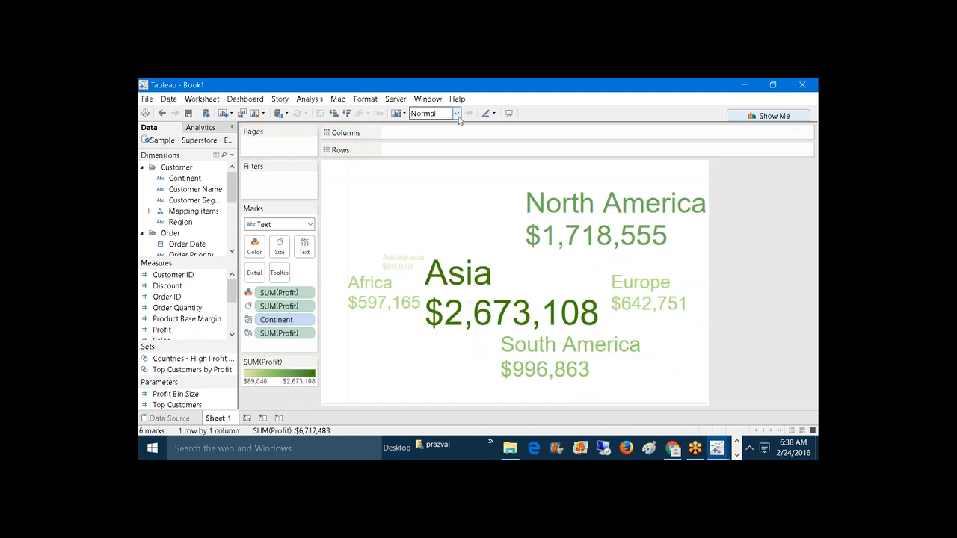
left_click(509, 113)
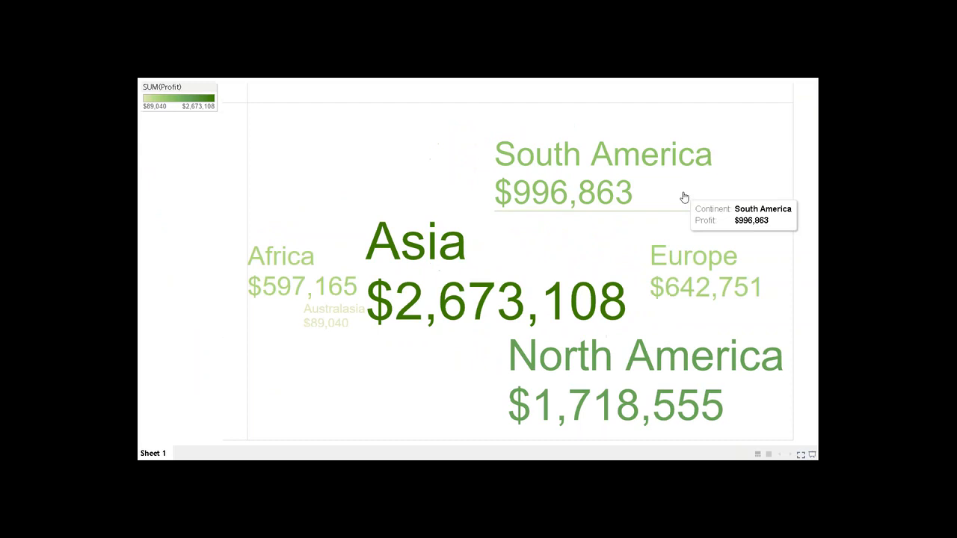
left_click(813, 454)
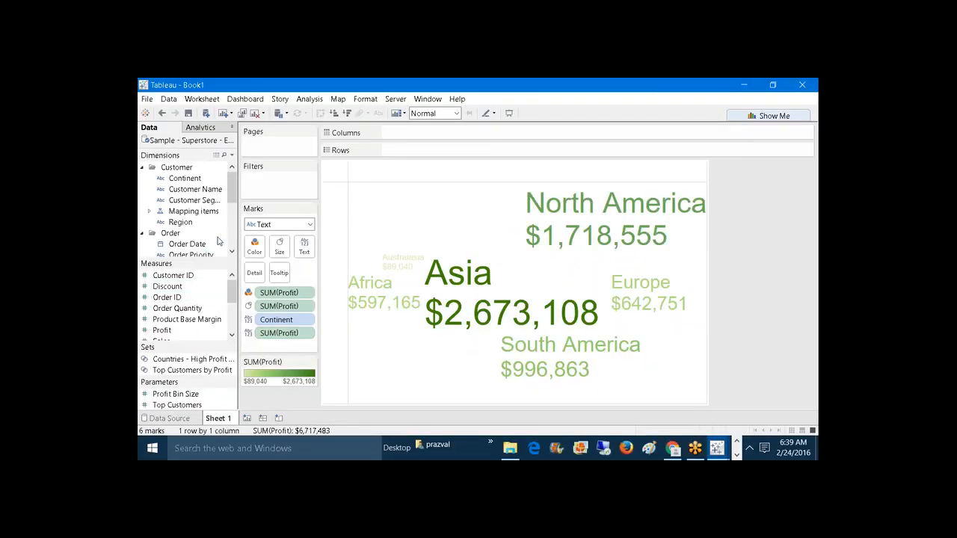
Step: Split the word cloud into rows by year of Order Date and widen its column, including in presentation mode
left_click_drag(186, 244, 437, 150)
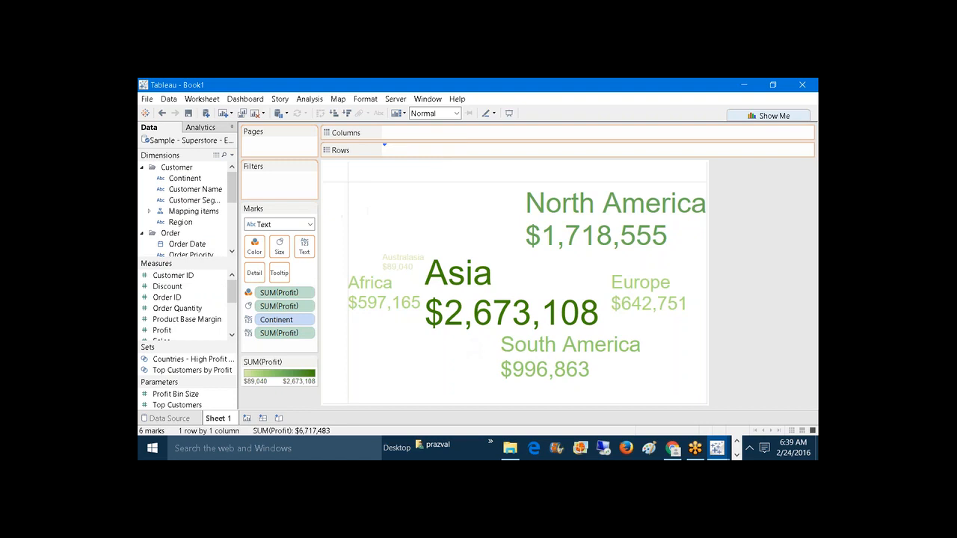
left_click_drag(454, 194, 591, 195)
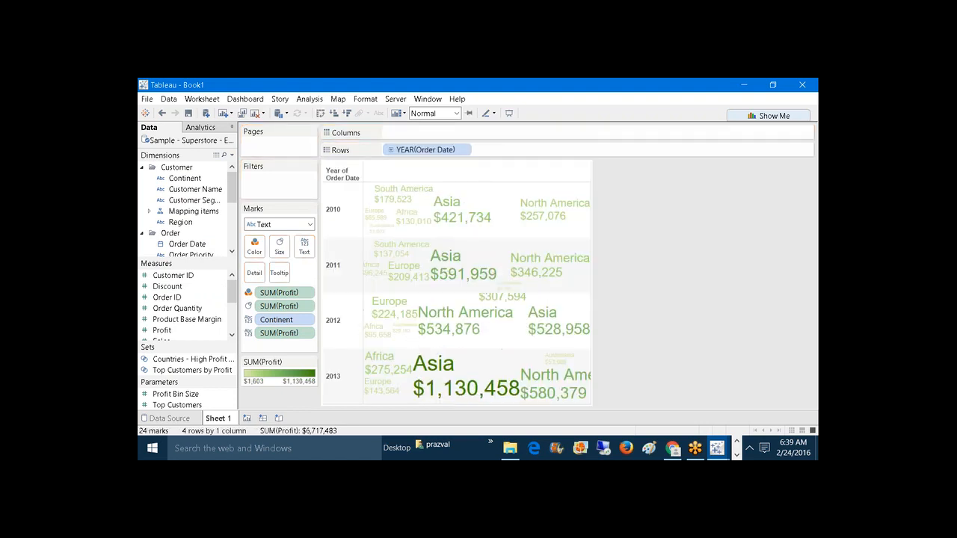
left_click(509, 112)
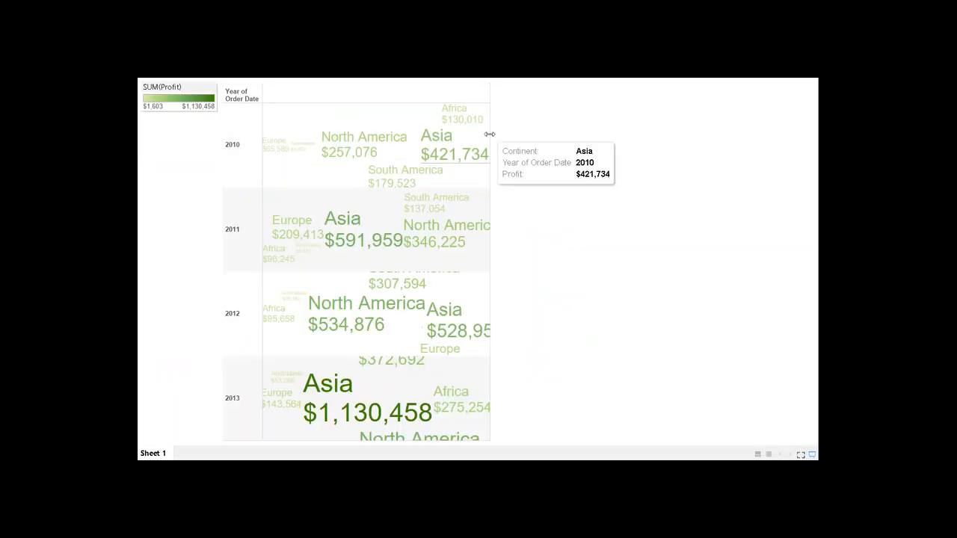
left_click_drag(490, 144, 631, 157)
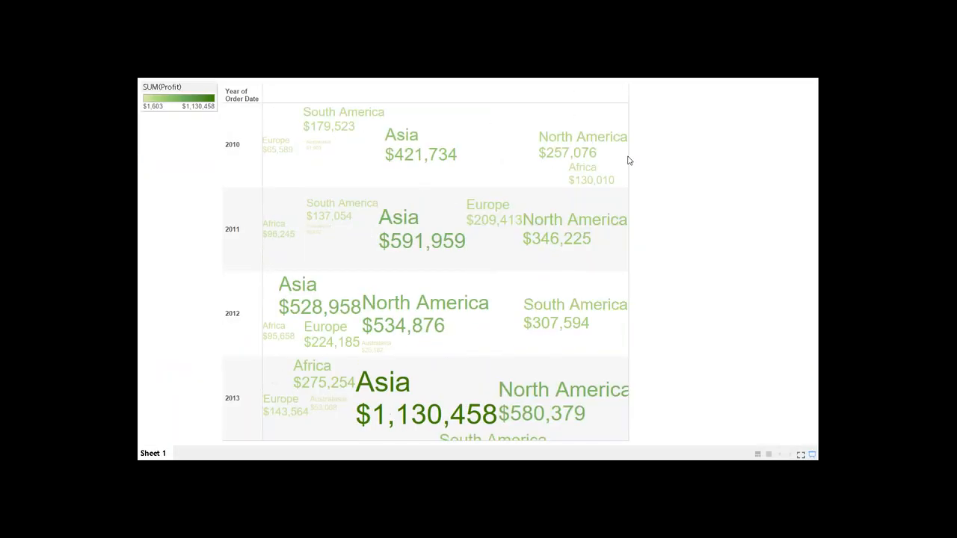
Step: Highlight the years 2010, 2011, 2012 and 2013 in turn to examine their profits, clear the selection and leave presentation mode
left_click(255, 147)
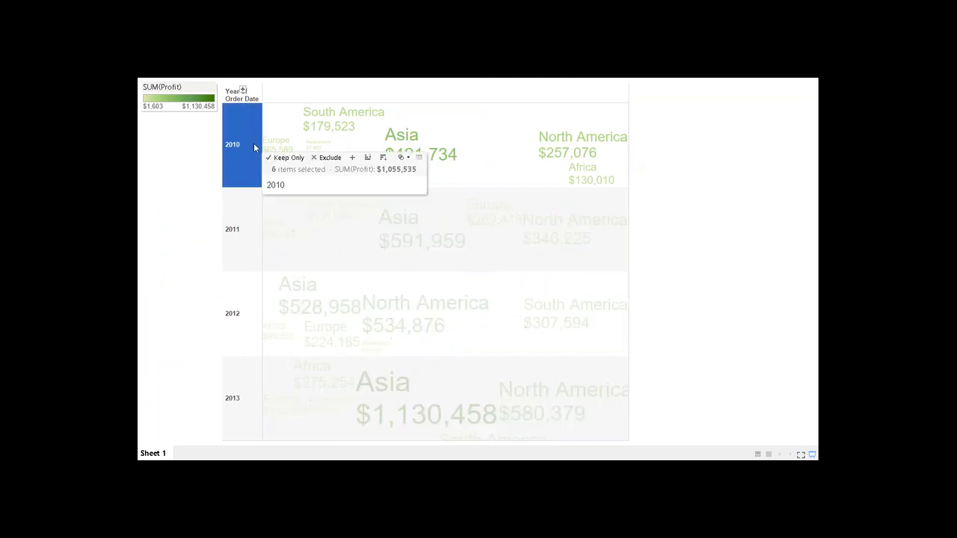
left_click(240, 223)
left_click(230, 313)
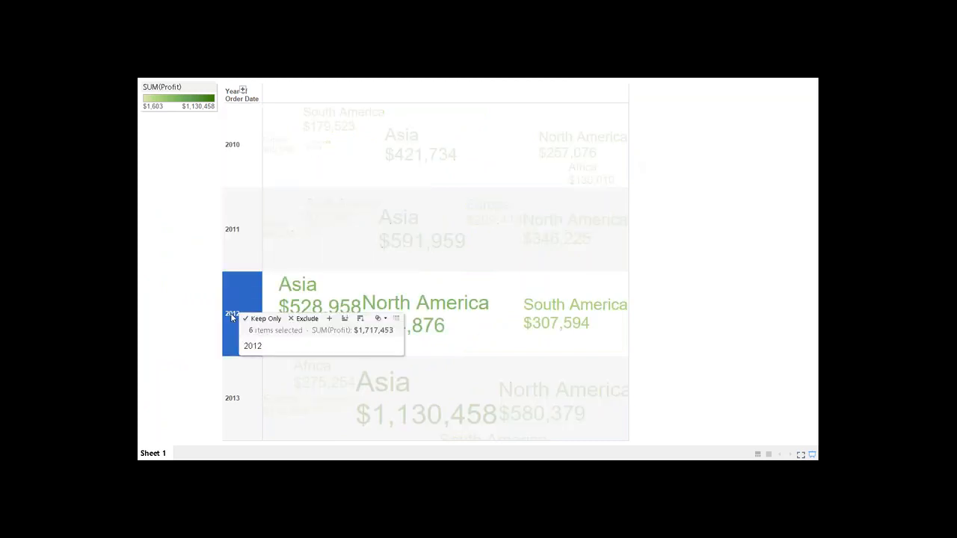
left_click(231, 387)
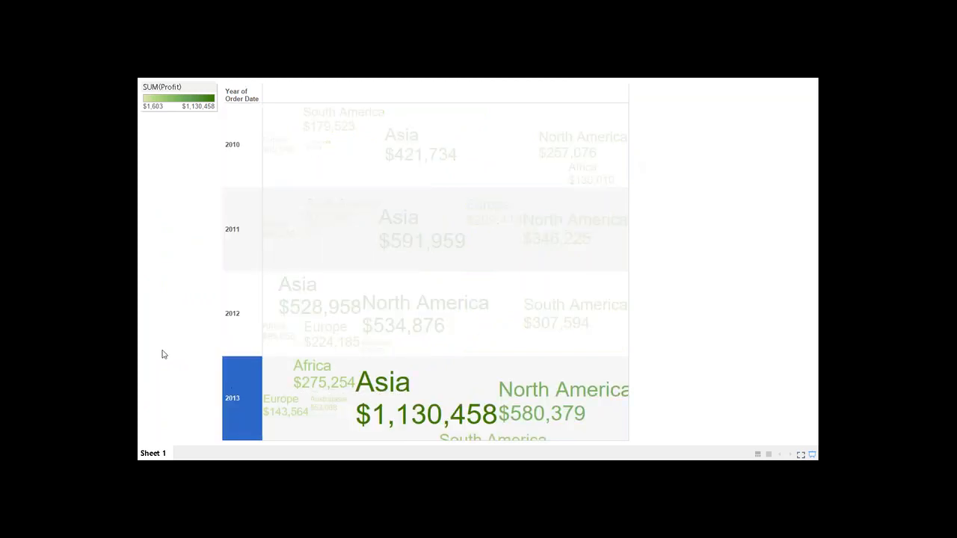
left_click(163, 354)
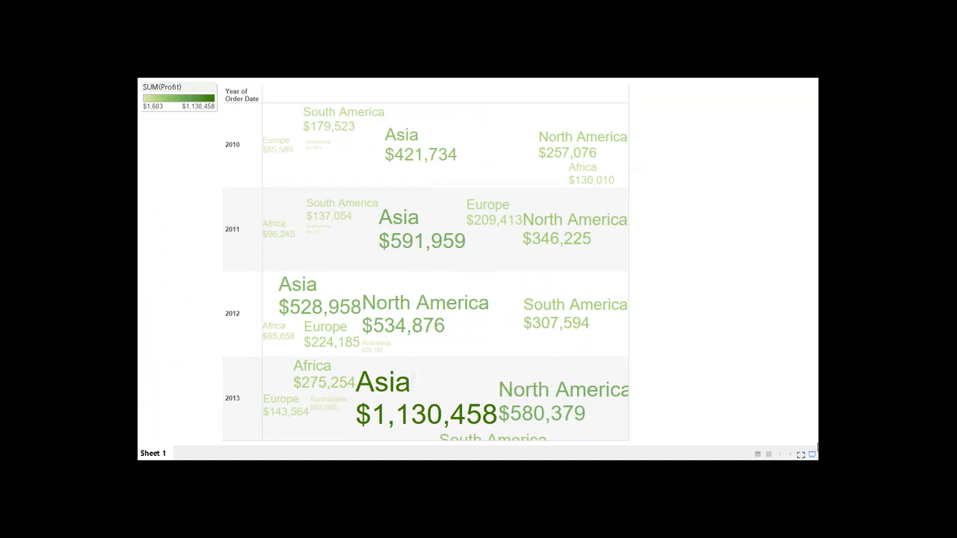
left_click(813, 454)
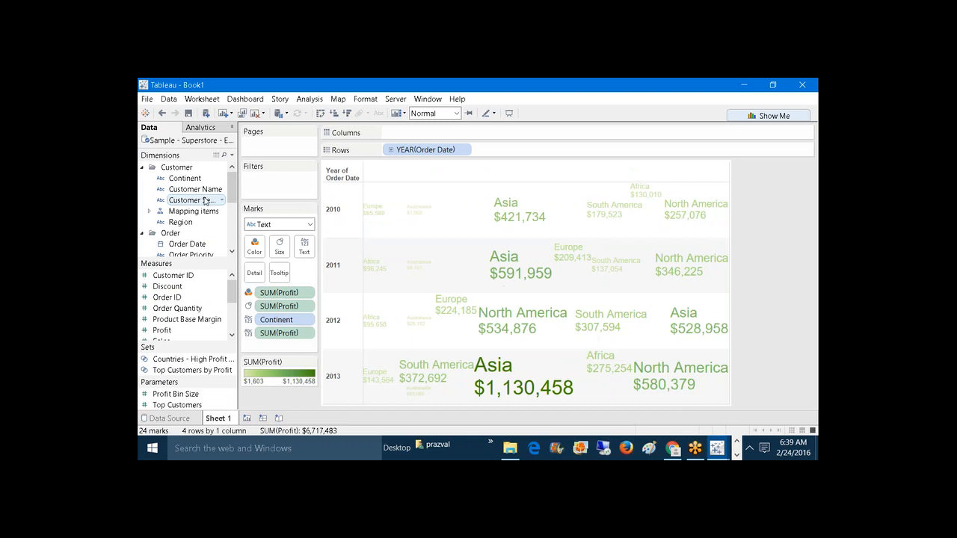
Step: Split the word cloud into columns by Customer Segment and review the result in presentation mode
mouse_move(206, 201)
left_mouse_down()
mouse_move(410, 172)
mouse_move(461, 129)
left_mouse_up()
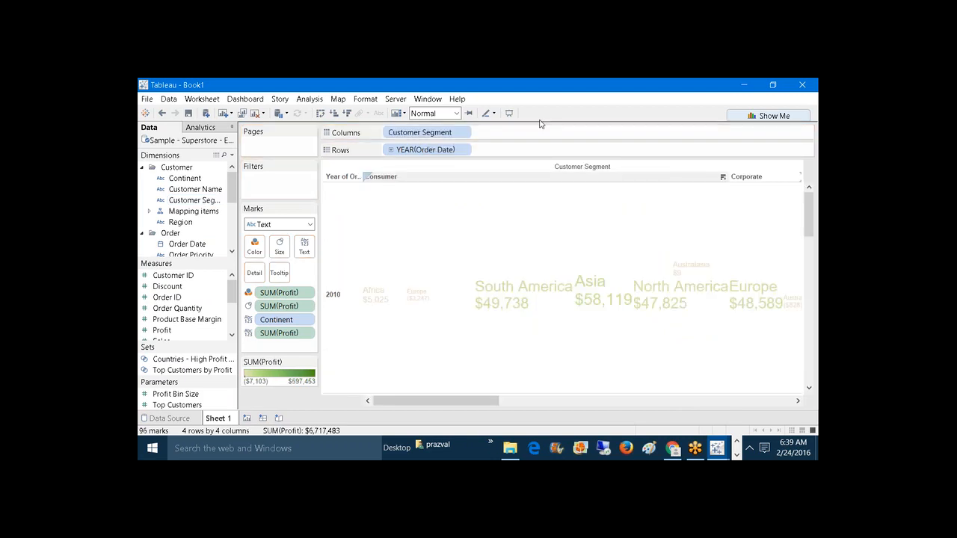
left_click(509, 114)
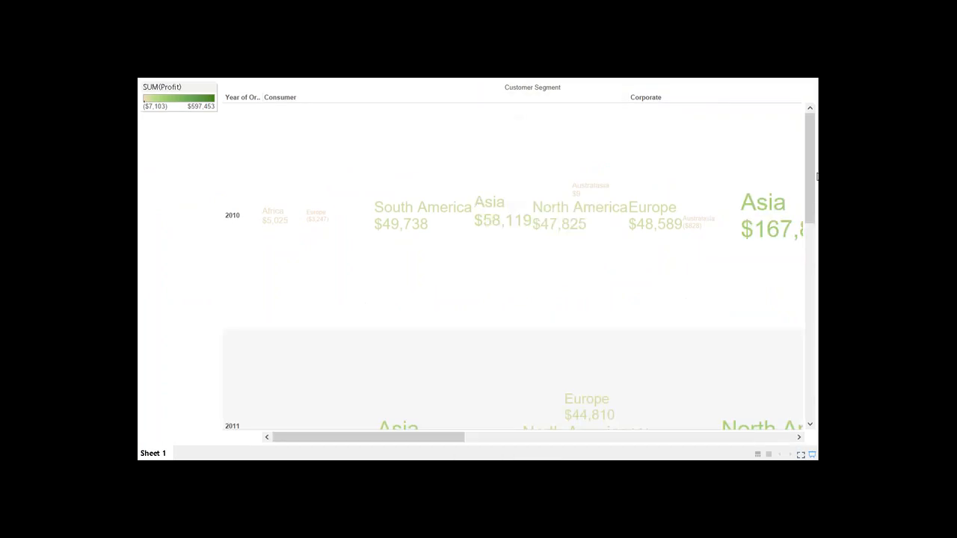
left_click_drag(811, 173, 818, 252)
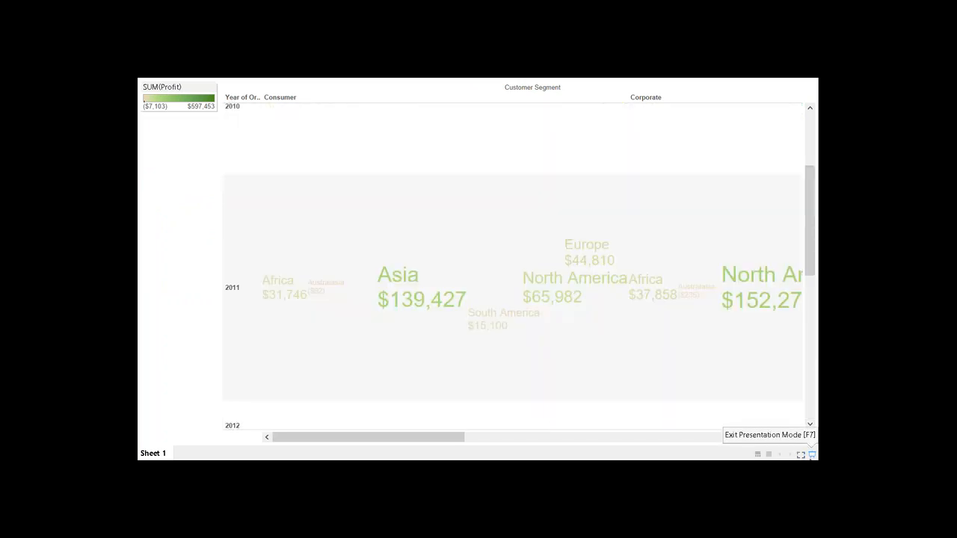
left_click(812, 455)
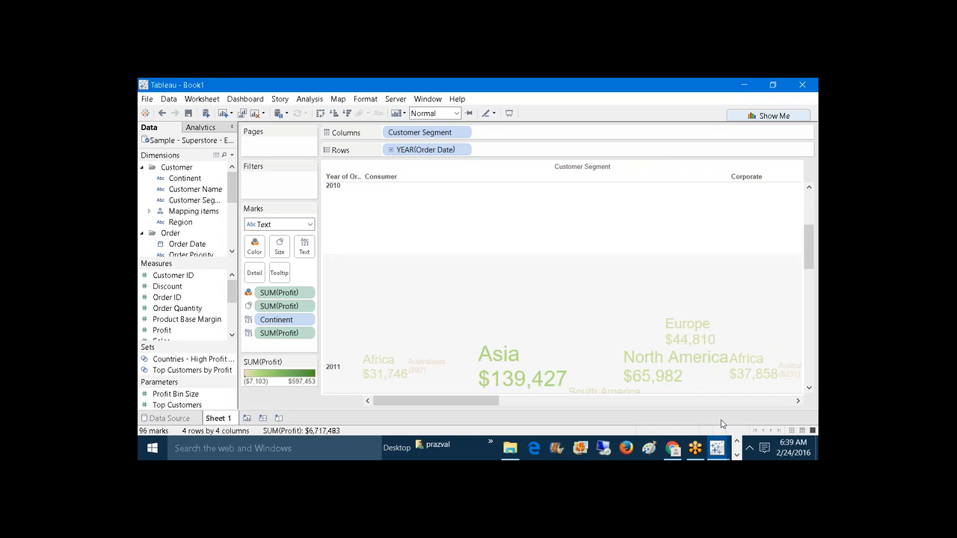
Step: Create a new worksheet and show Continent as text colored by Profit
left_click(249, 418)
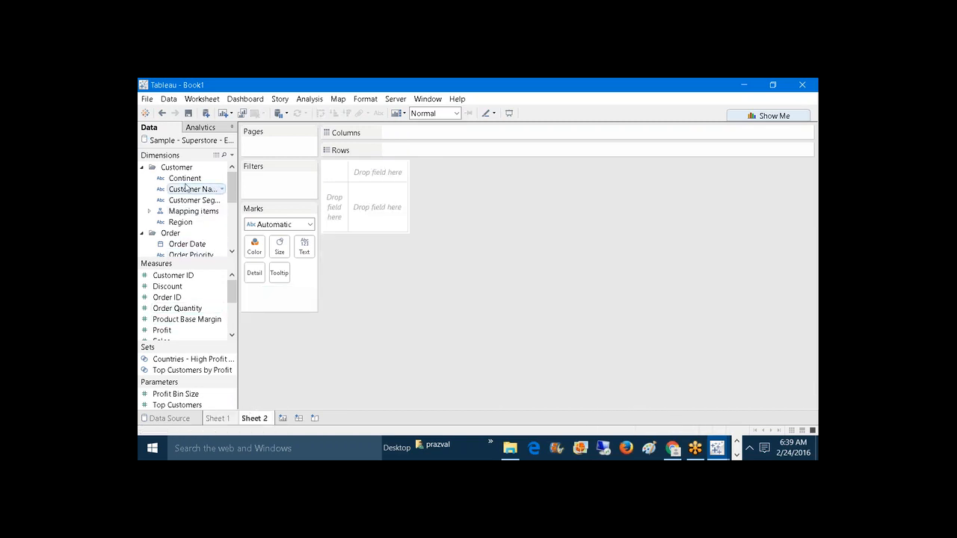
left_click_drag(185, 178, 304, 247)
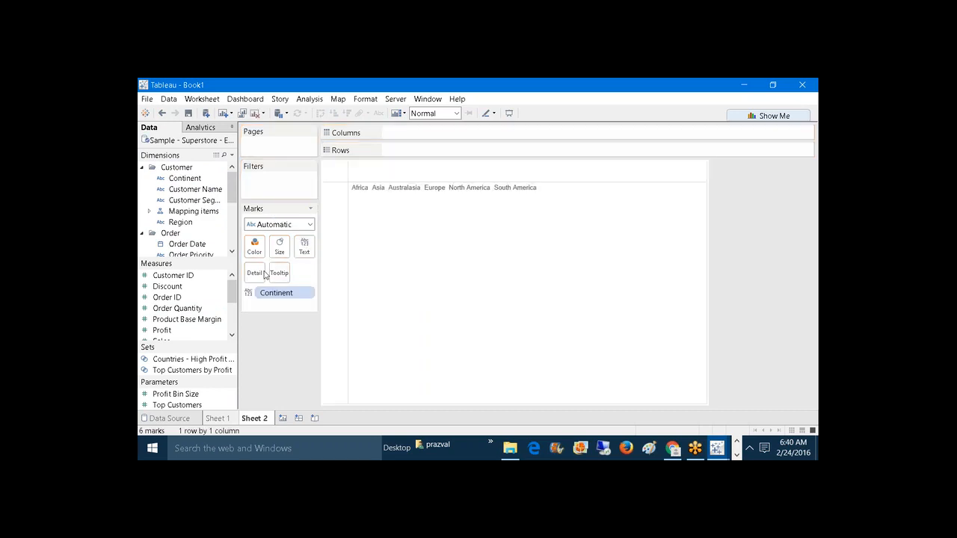
left_click_drag(163, 330, 261, 254)
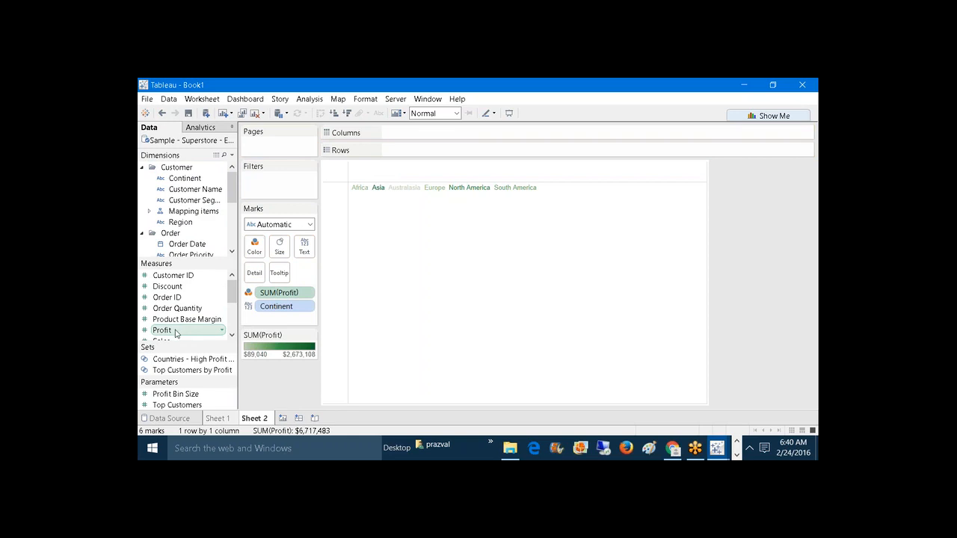
Step: Size the continent names by Profit and set the mark type to Text to form a word cloud
left_click_drag(175, 334, 280, 248)
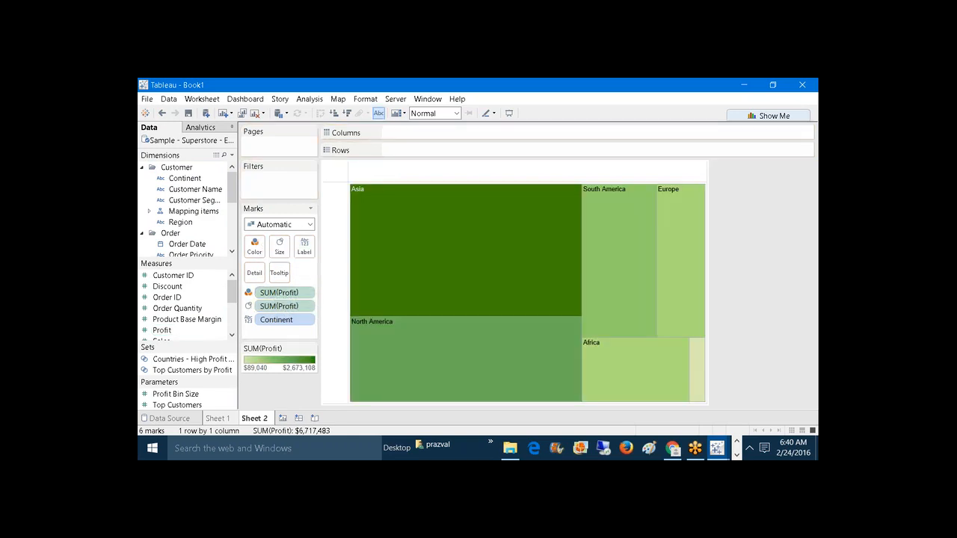
left_click(310, 225)
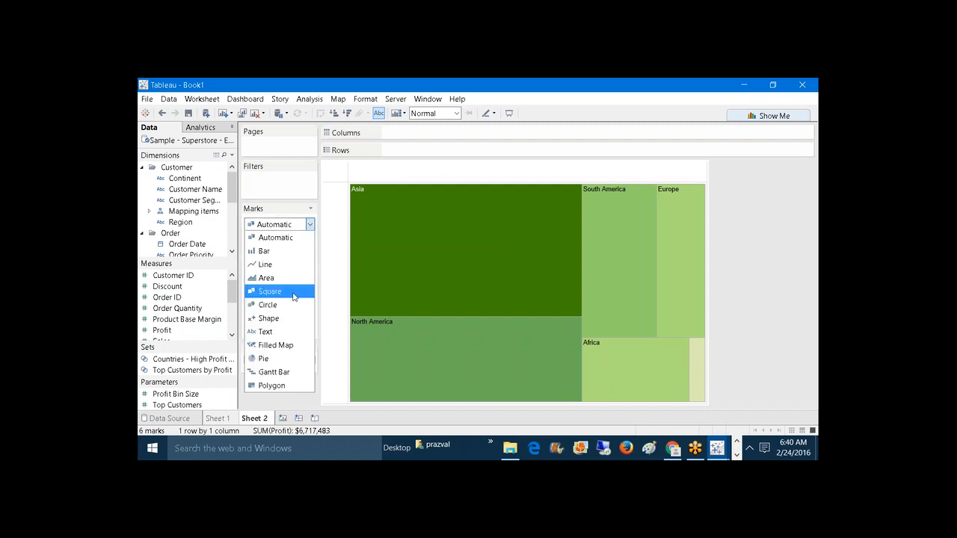
left_click(285, 333)
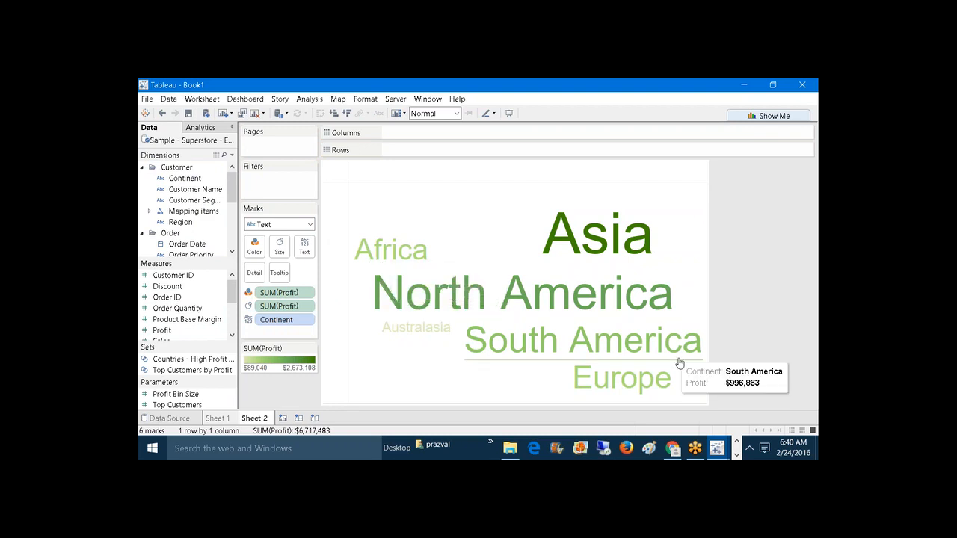
Step: Switch to the Notepad notes and add the heading "2)Ranking Chart(or) Bump Chart:-" below the first task
left_click(736, 454)
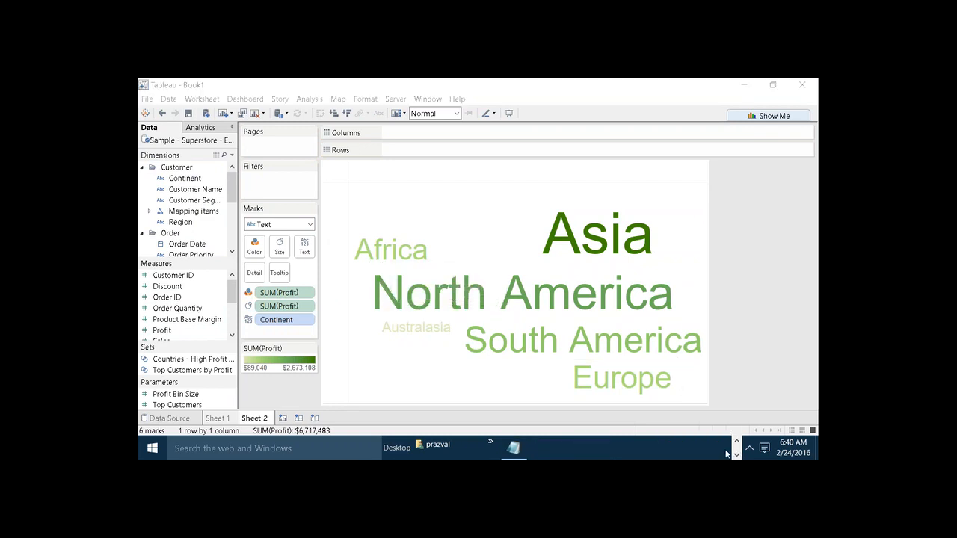
left_click(514, 447)
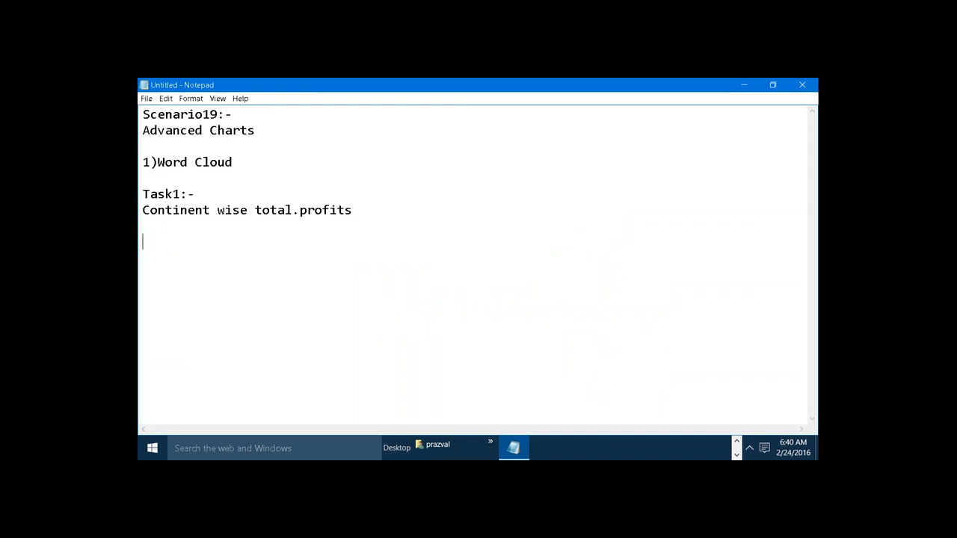
type("2)")
type("Ranking Chart(or")
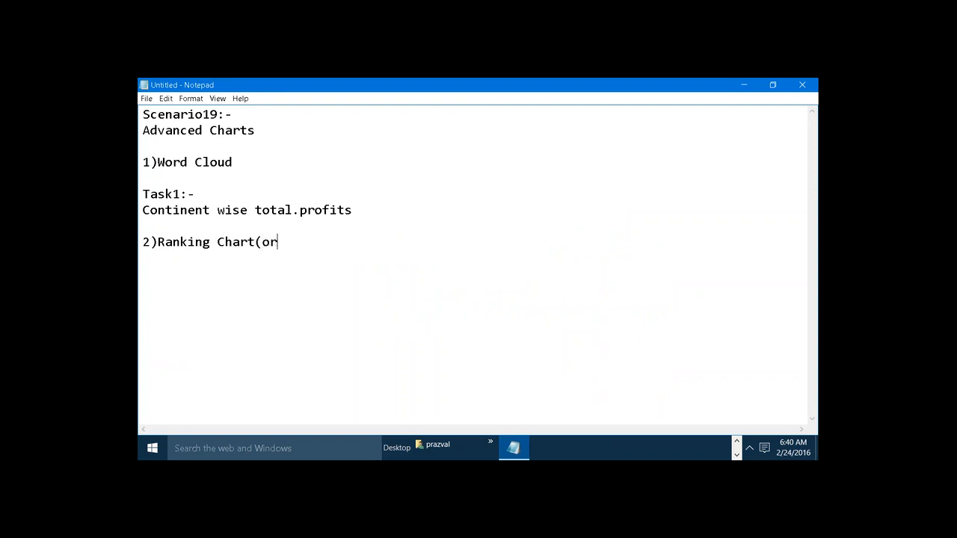
type(") Bump")
type(" Chart")
Step: Write the task line "Profit Ranks for all the months every year." under the Bump Chart heading
type("Ranks")
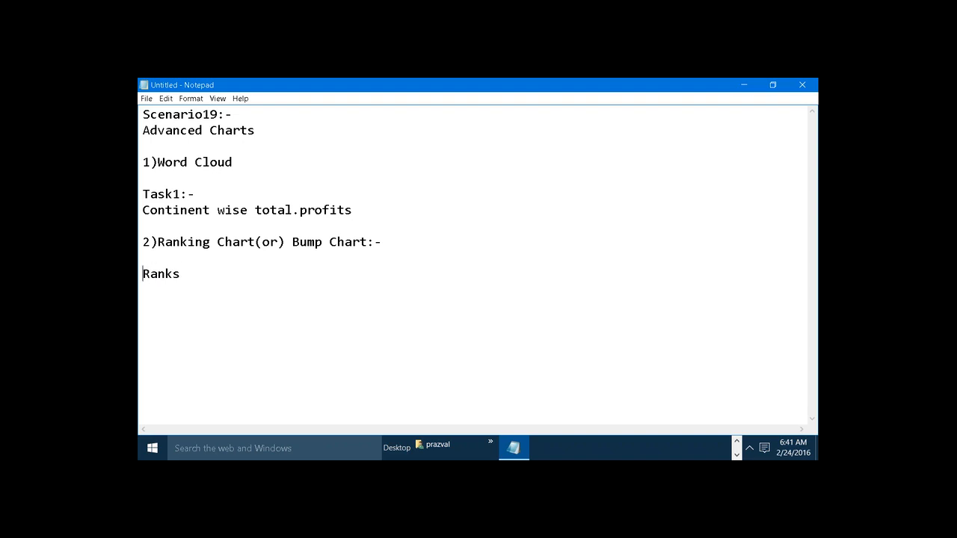
type("Profit ")
type("for")
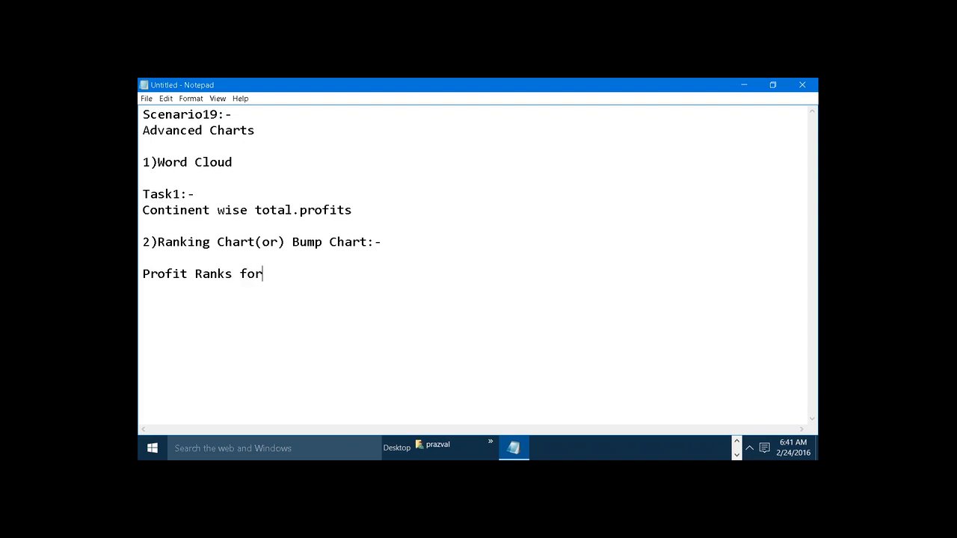
type(" all the months")
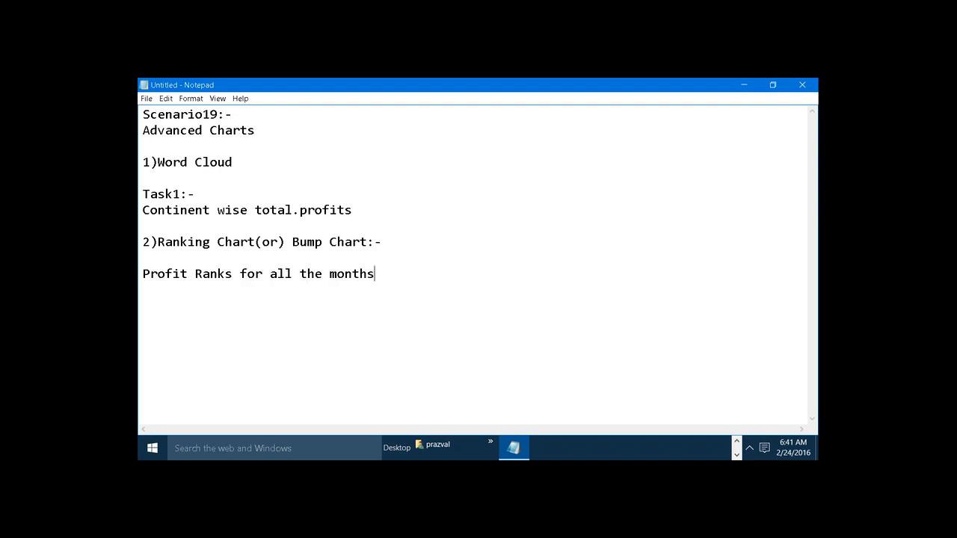
type(" w")
key("BackSpace")
type("every year.")
Step: Switch back to Tableau, create a new worksheet and break its rows down by year and month of Order Date
left_click(738, 441)
mouse_move(721, 444)
left_click(731, 411)
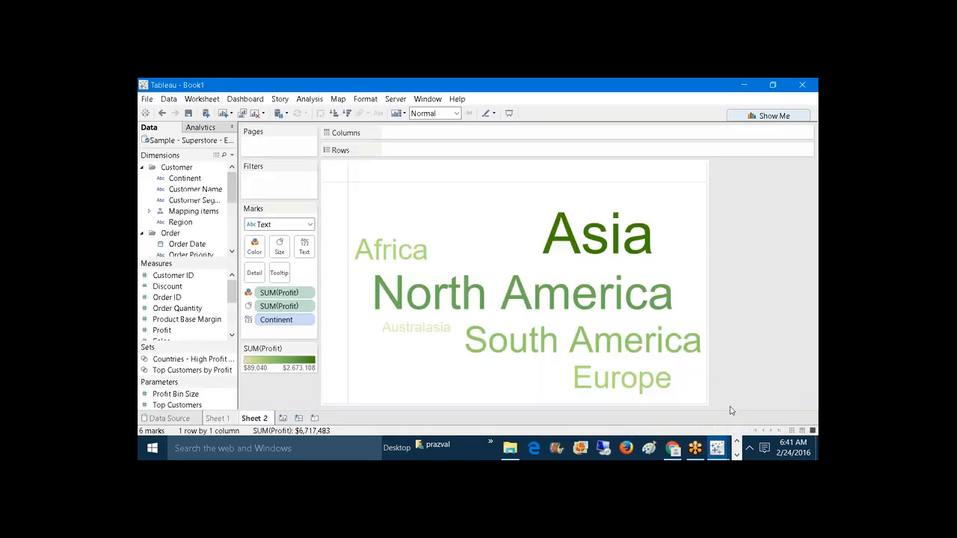
left_click(282, 418)
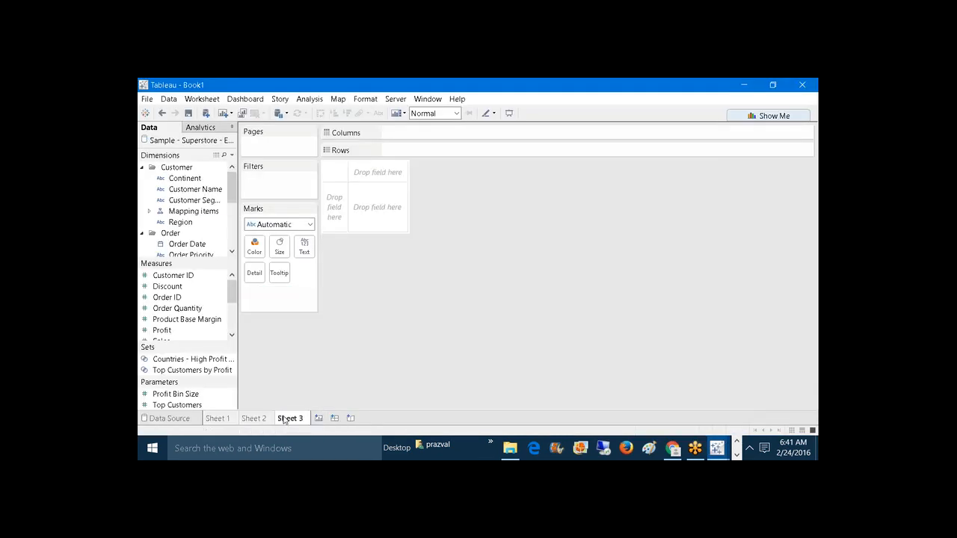
scroll(201, 205, "down", 2)
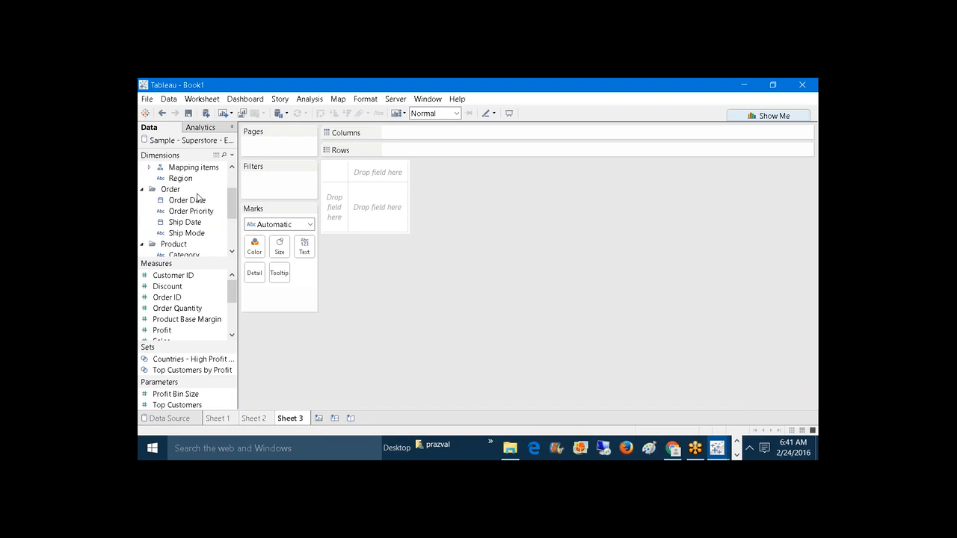
left_click_drag(198, 200, 389, 133)
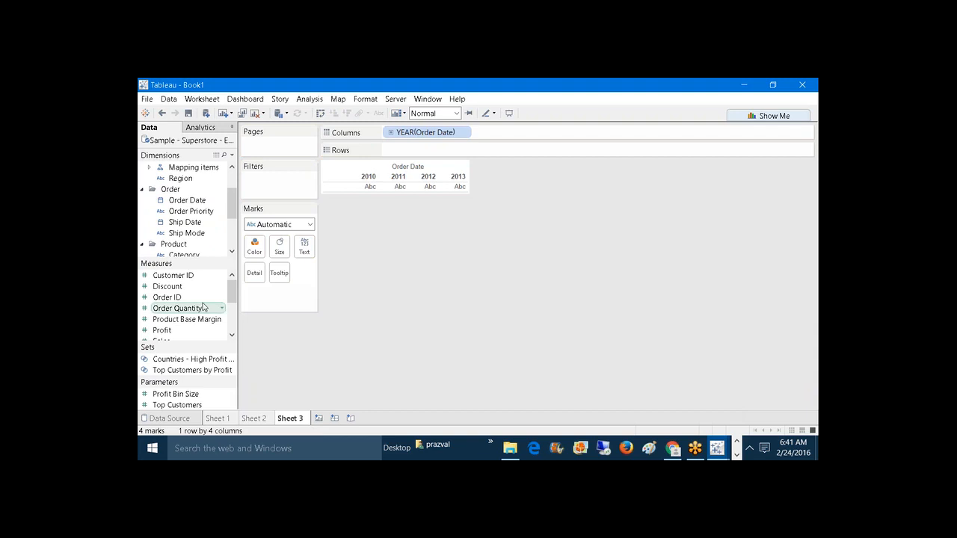
left_click_drag(199, 200, 516, 152)
right_click(518, 154)
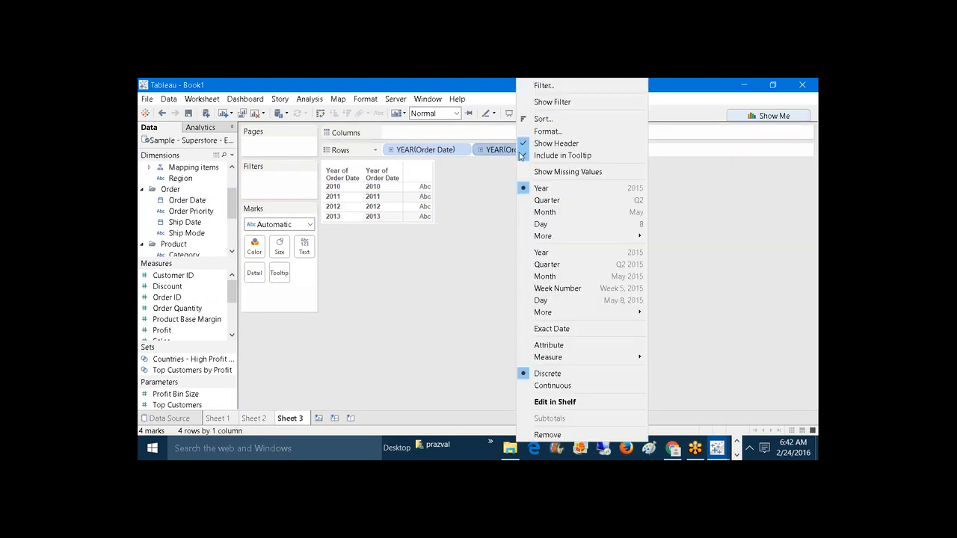
left_click(547, 212)
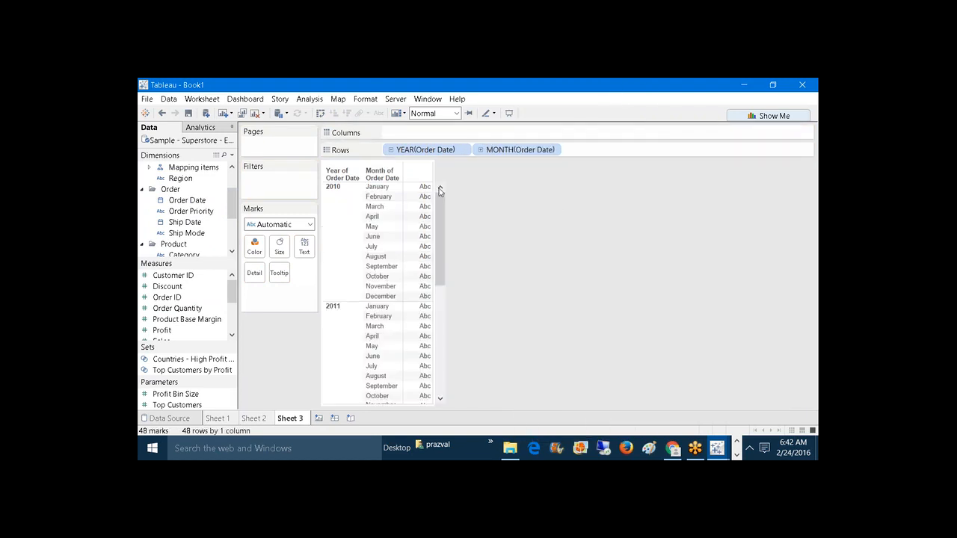
Step: Show Profit as text for each month and highlight the years 2010 and 2011 in turn
left_click_drag(162, 330, 324, 251)
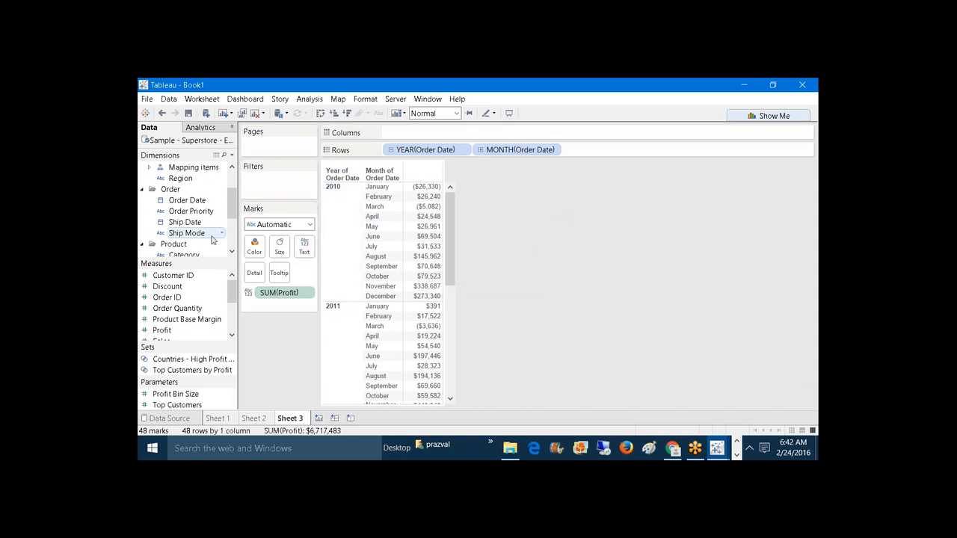
left_click(333, 217)
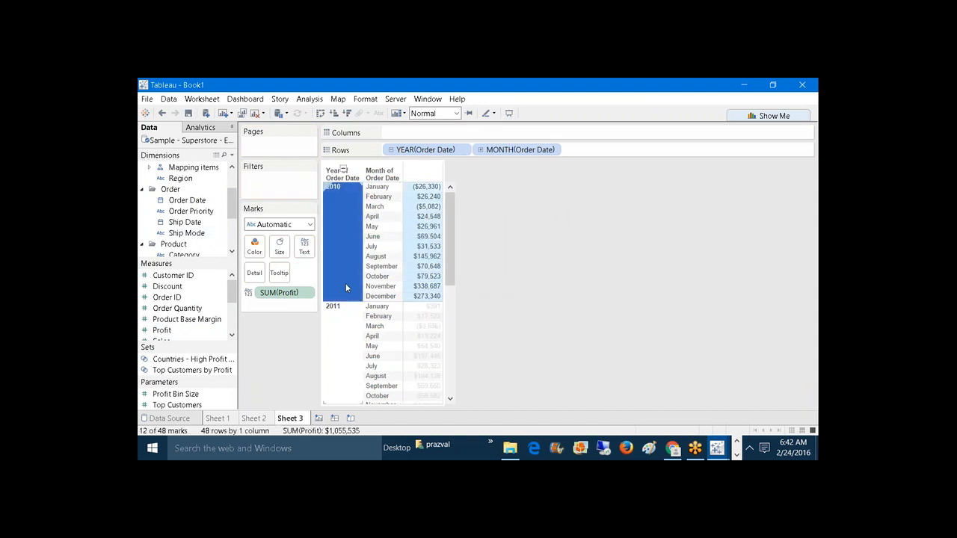
left_click(344, 322)
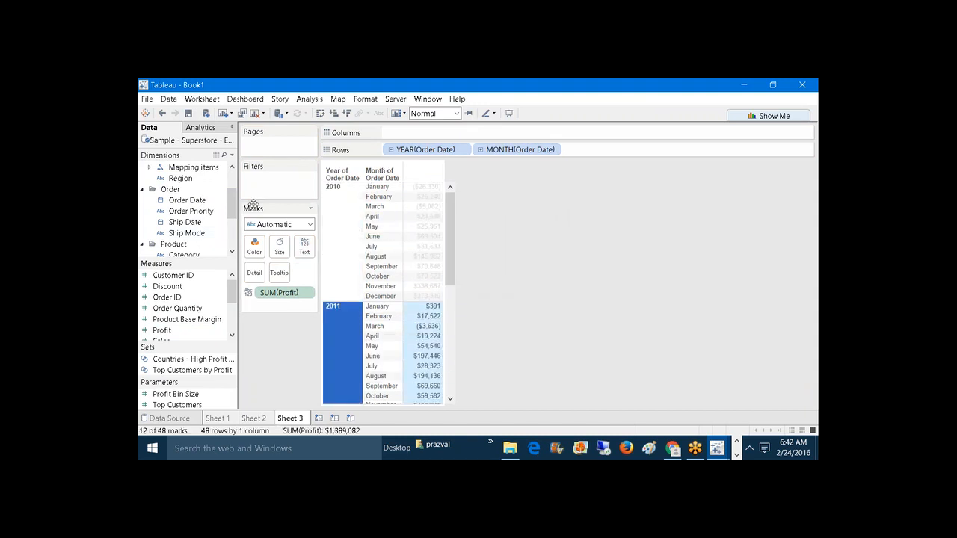
Step: Create a calculated field named Index with the formula INDEX()
left_click(232, 155)
left_click(233, 165)
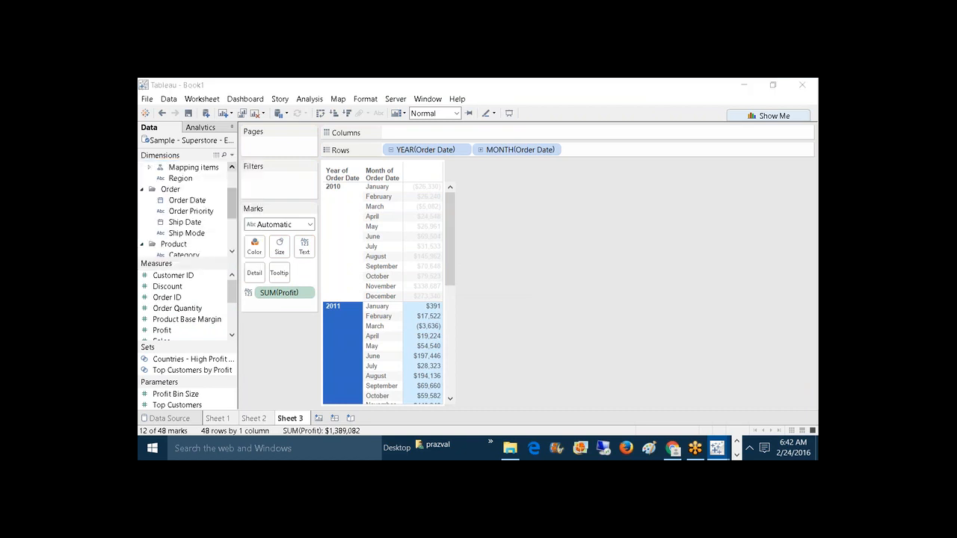
type("INDE")
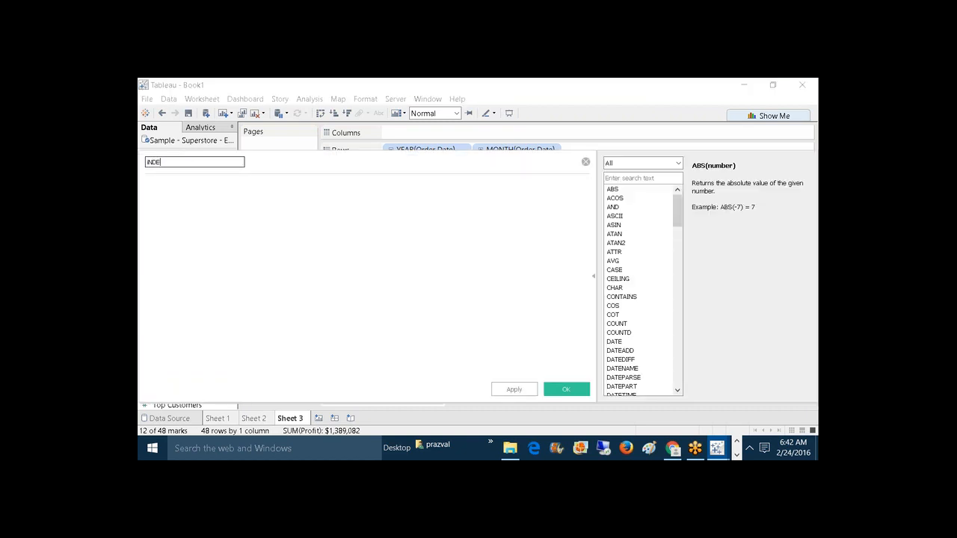
type("X")
key("BackSpace")
key("BackSpace")
key("BackSpace")
key("BackSpace")
left_click(230, 188)
type("INDE")
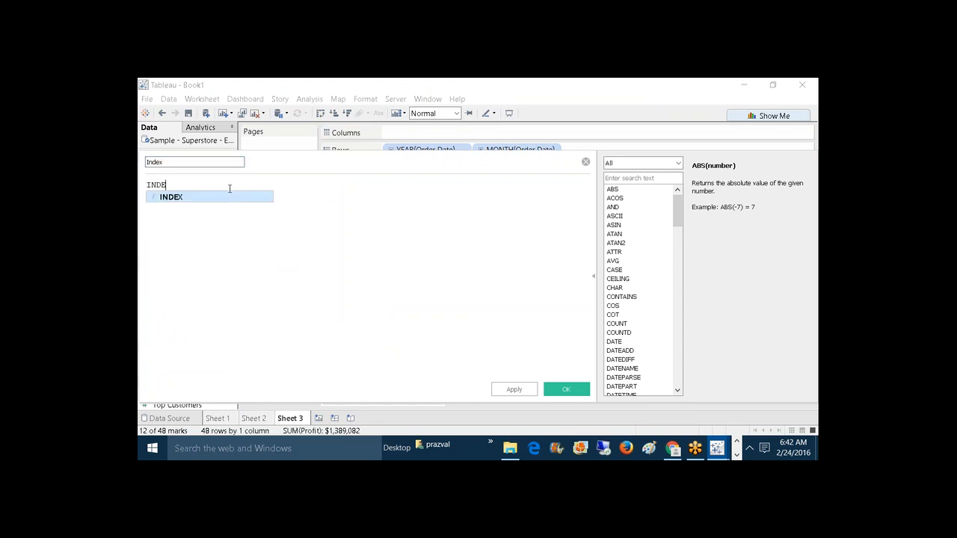
type("X()")
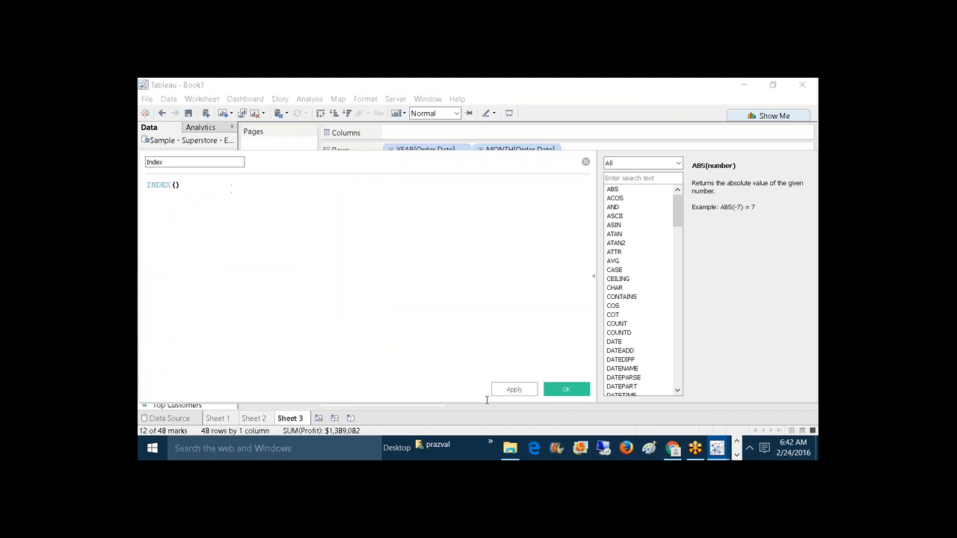
left_click(522, 399)
left_click(562, 393)
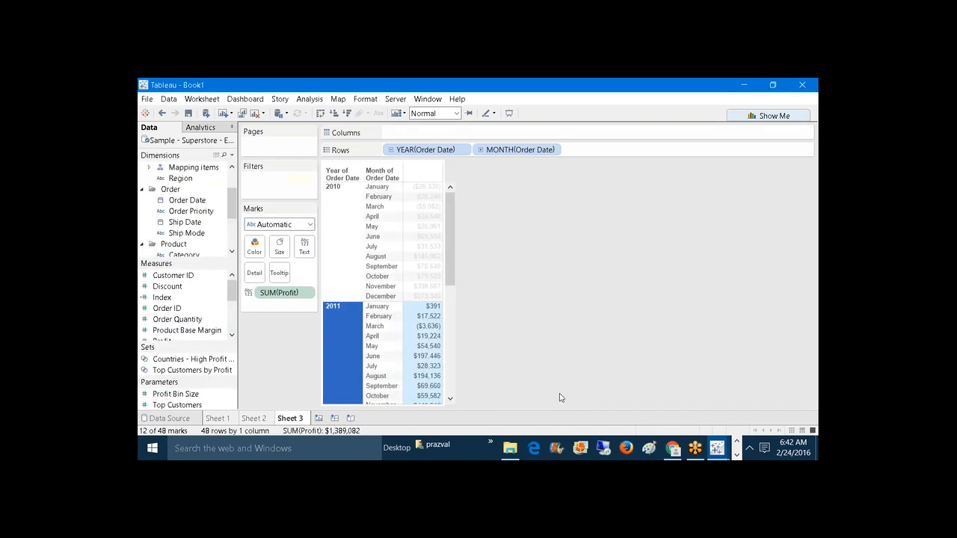
Step: Clear the year selection and add Index to the table as a second measure after Profit
left_click(514, 325)
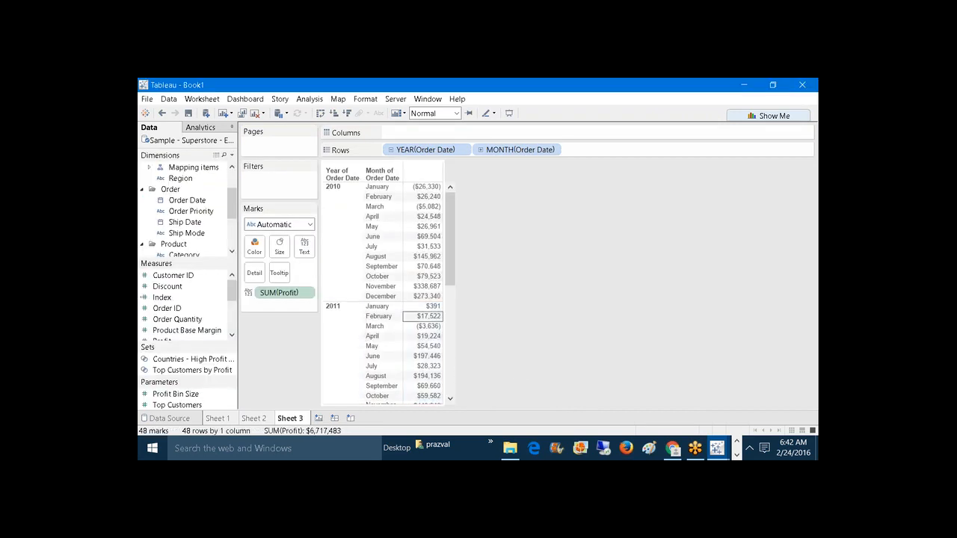
left_click_drag(233, 295, 426, 259)
left_click_drag(269, 334, 268, 353)
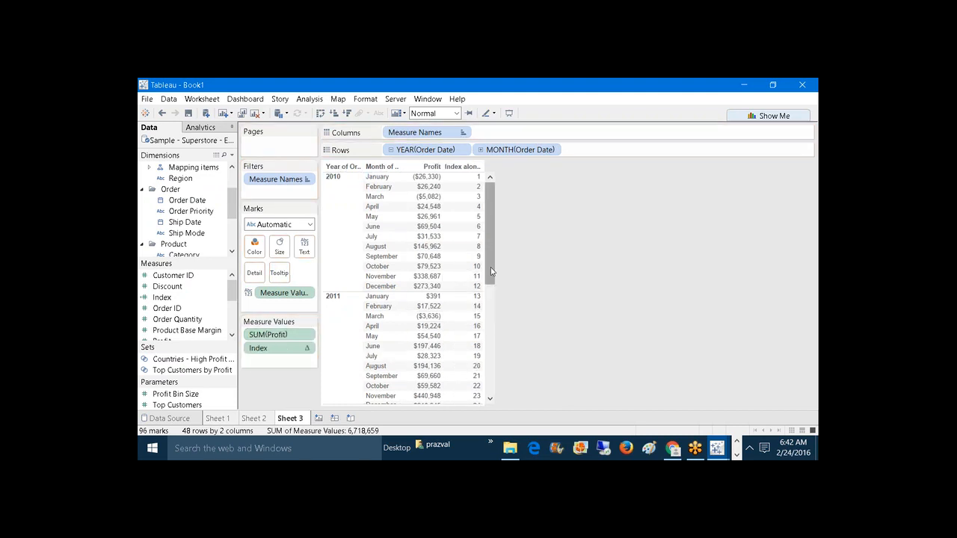
left_click_drag(494, 269, 504, 237)
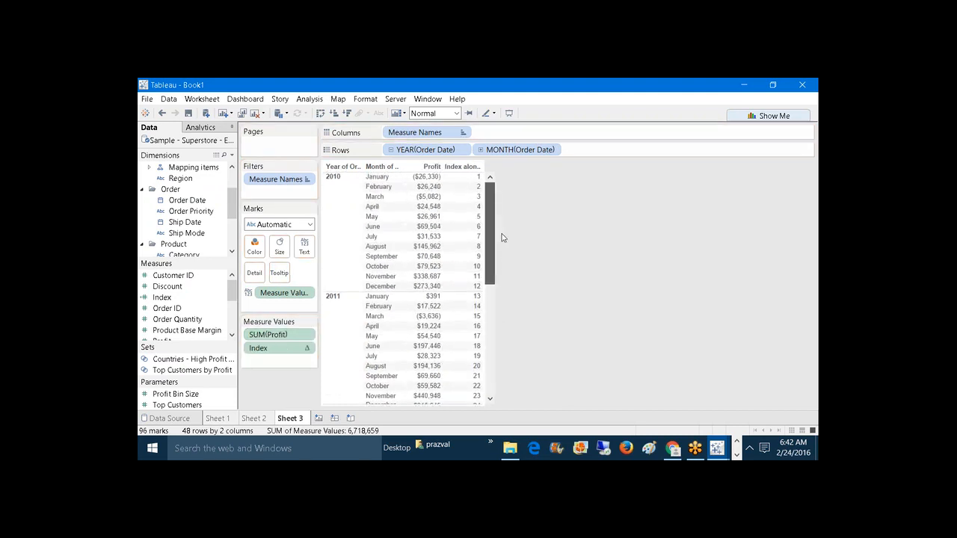
Step: Edit the Index table calculation to use advanced addressing by Year of Order Date and then Month of Order Date
right_click(270, 351)
left_click(324, 322)
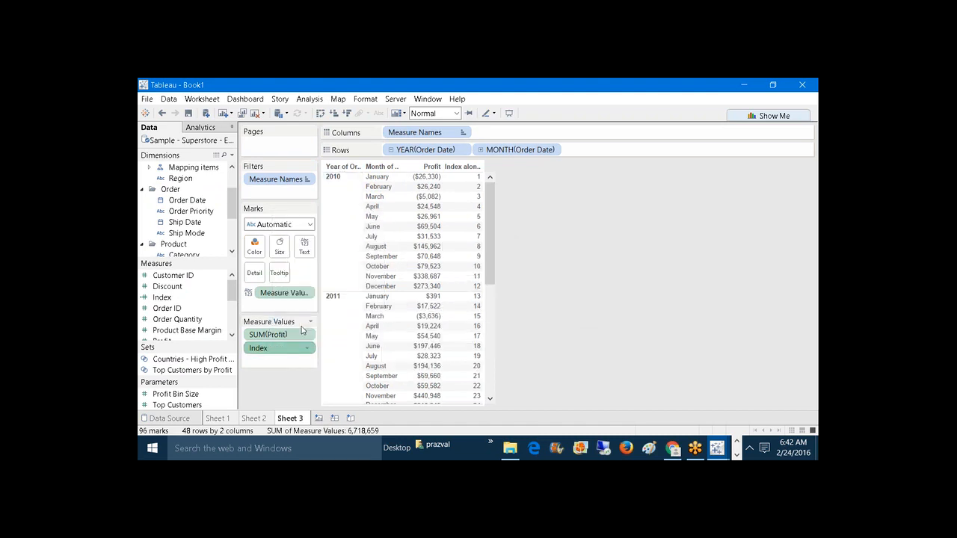
left_click(501, 209)
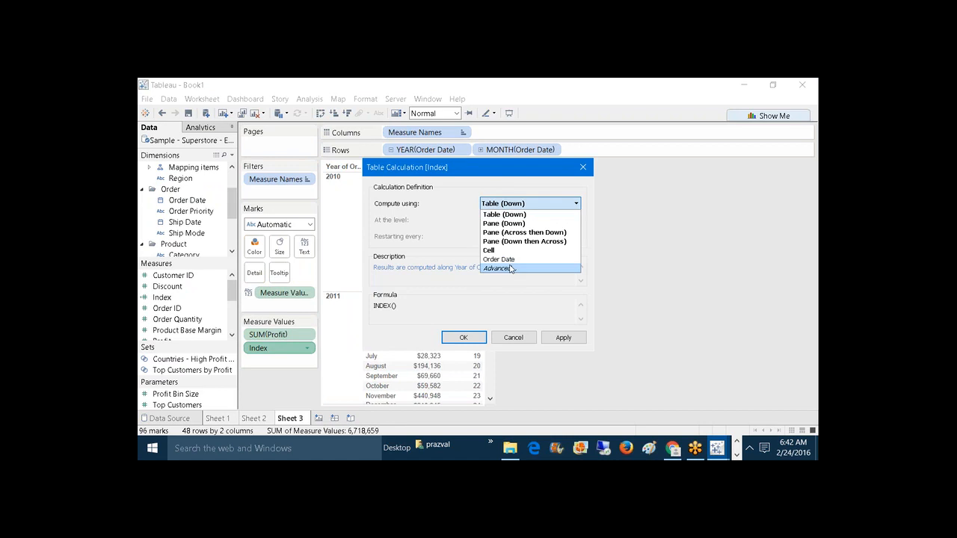
left_click(513, 269)
left_click(397, 205)
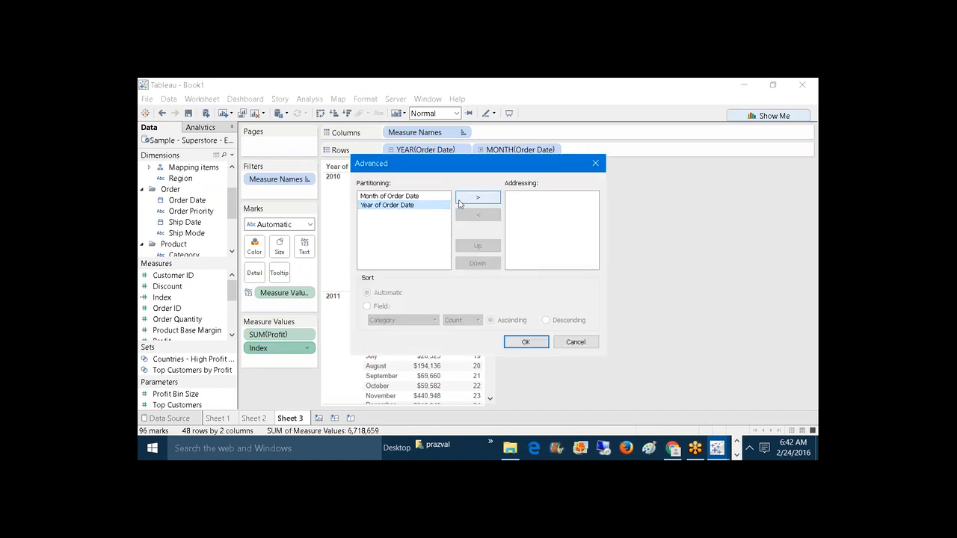
left_click(467, 199)
left_click(468, 200)
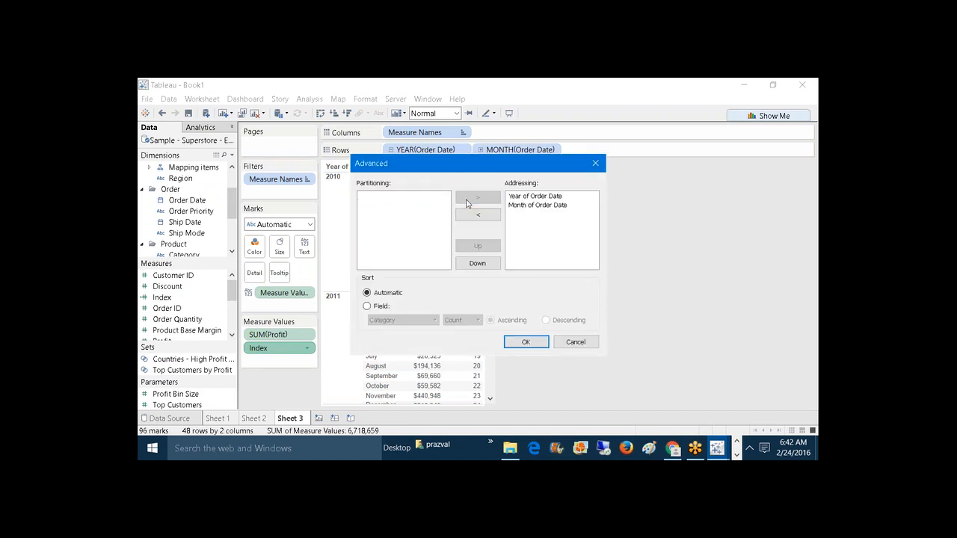
Step: Sort the Index addressing by the field Profit, aggregated as Sum, in descending order
left_click(392, 306)
left_click(394, 320)
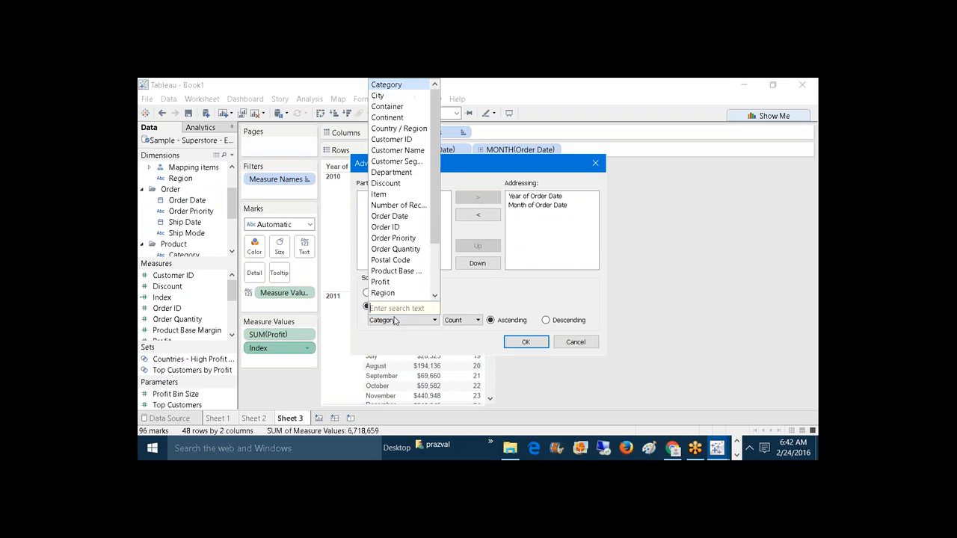
left_click(409, 282)
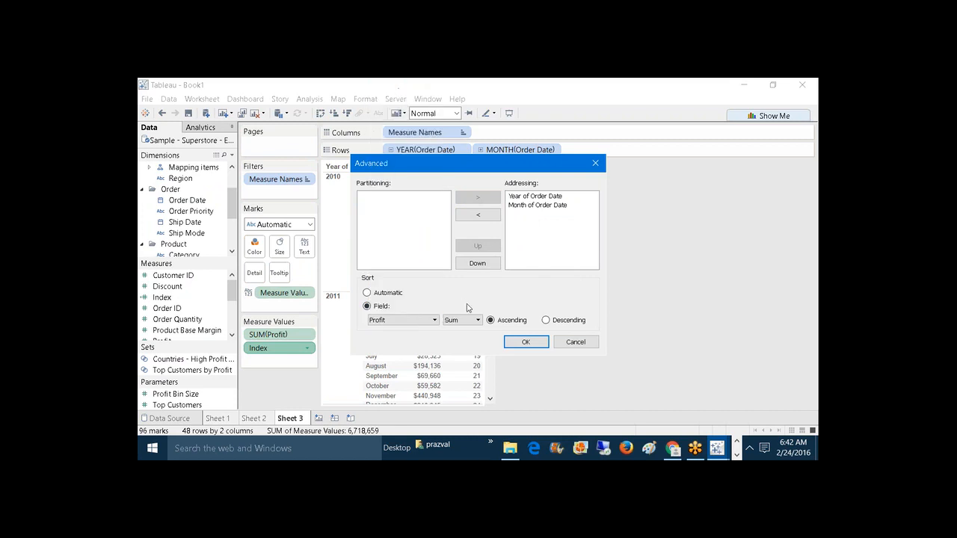
left_click(546, 320)
left_click(539, 342)
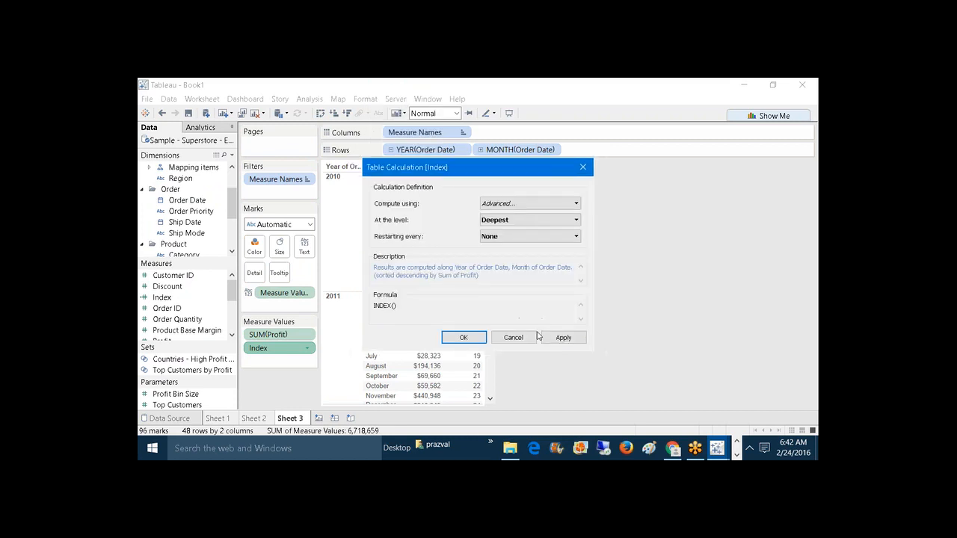
Step: Restart the Index calculation every Year of Order Date and apply the change
left_click(512, 238)
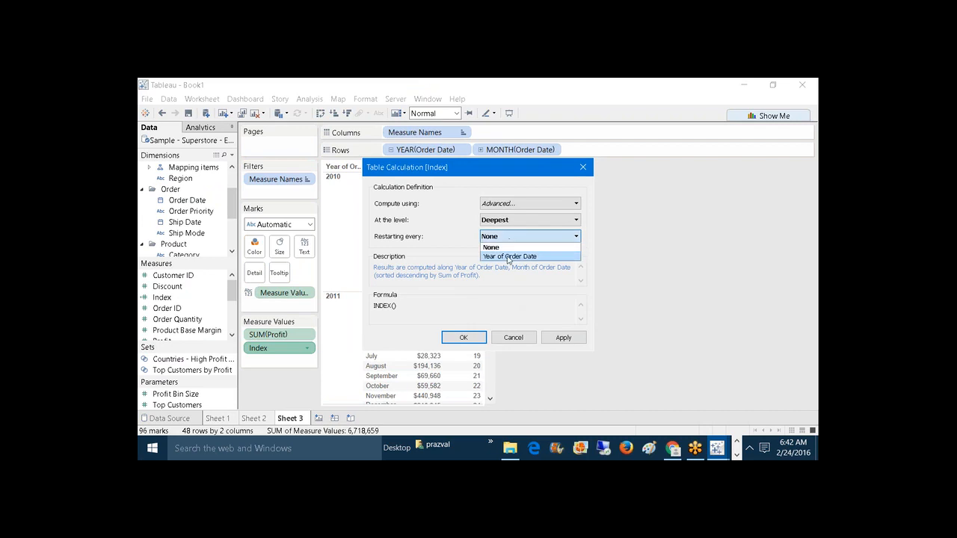
left_click(508, 258)
left_click(563, 338)
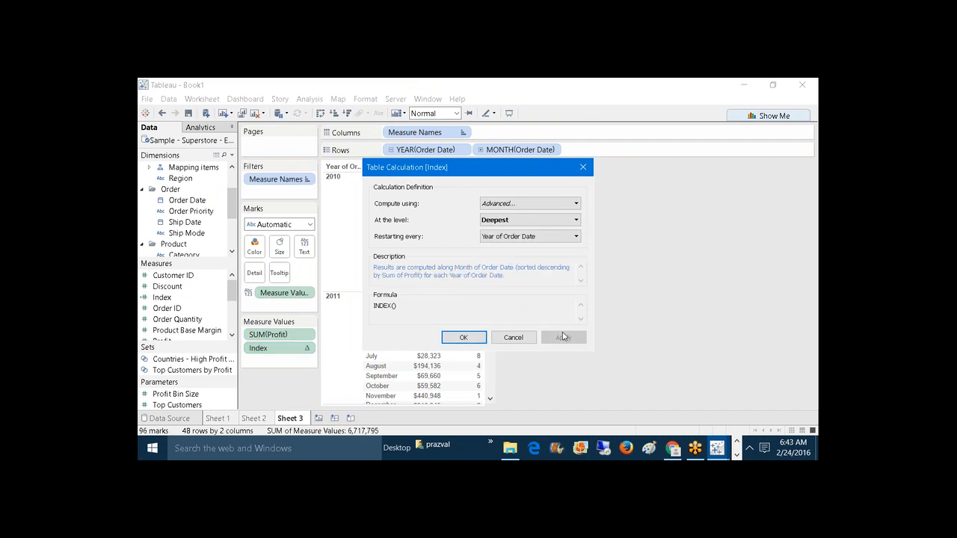
Step: Confirm the Index table calculation and widen the table's measure columns to fit the Index header
left_click(485, 338)
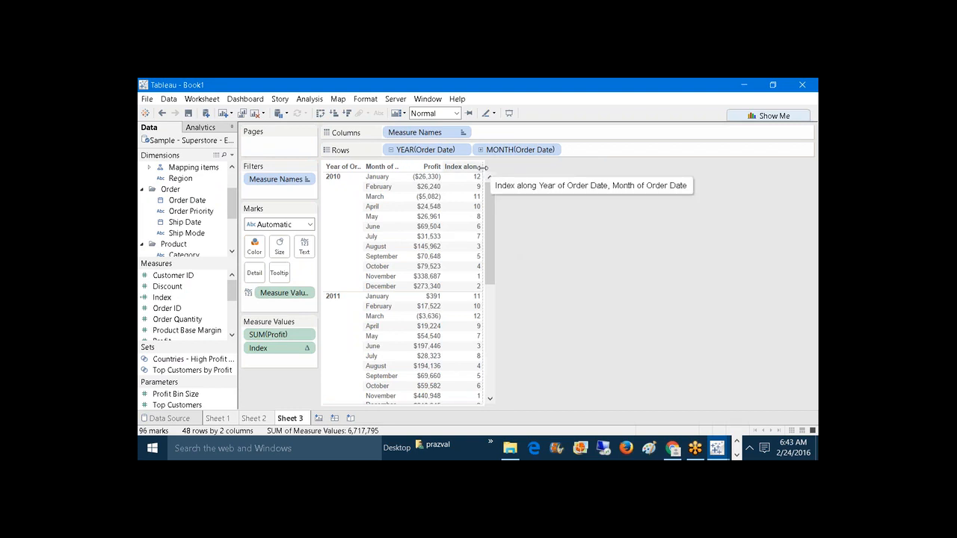
left_click_drag(483, 172, 526, 172)
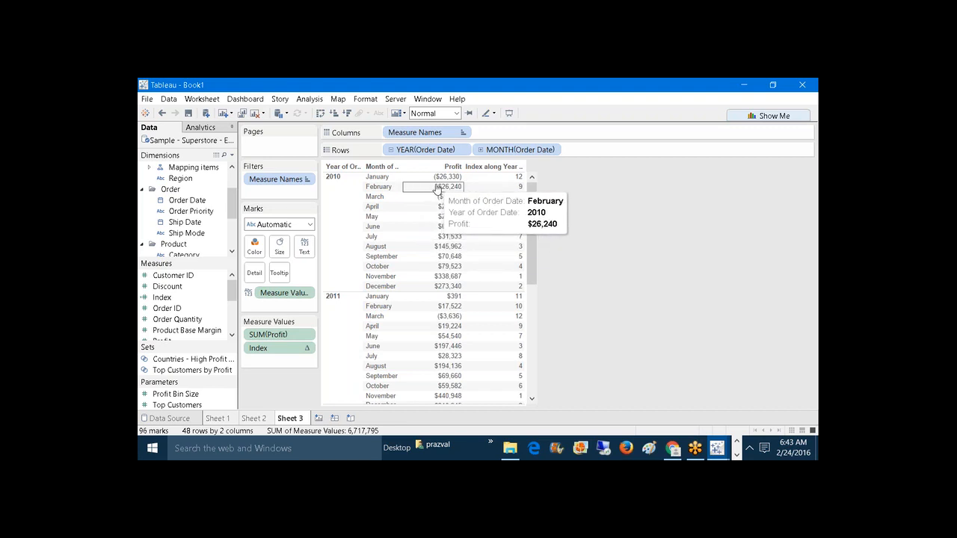
Step: Create a new worksheet with the year of Order Date in Rows and Index in Columns
left_click(320, 419)
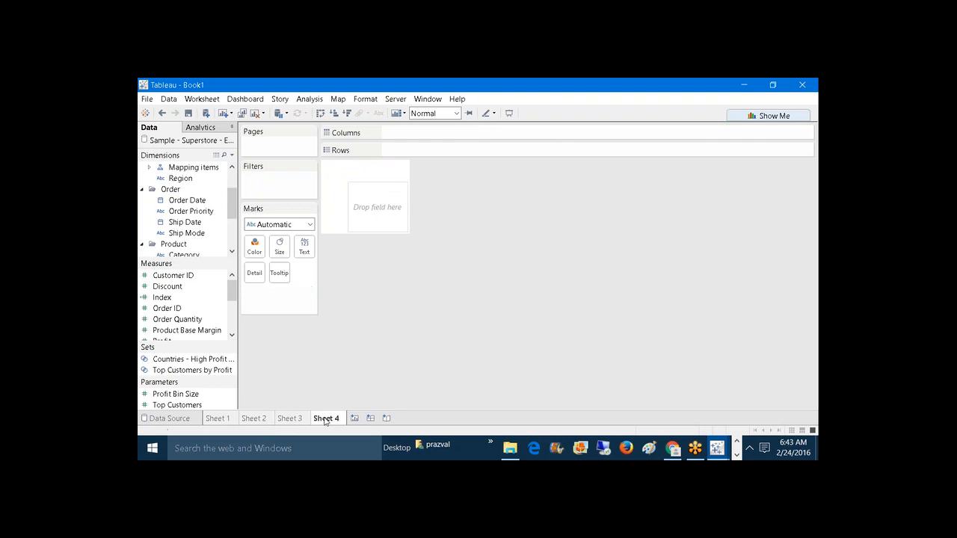
left_click_drag(187, 201, 420, 149)
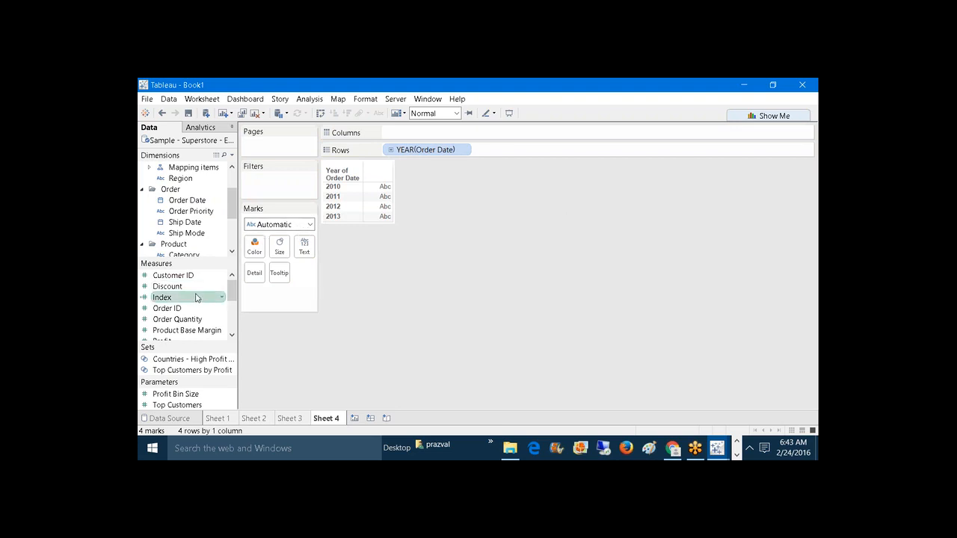
left_click_drag(196, 298, 443, 134)
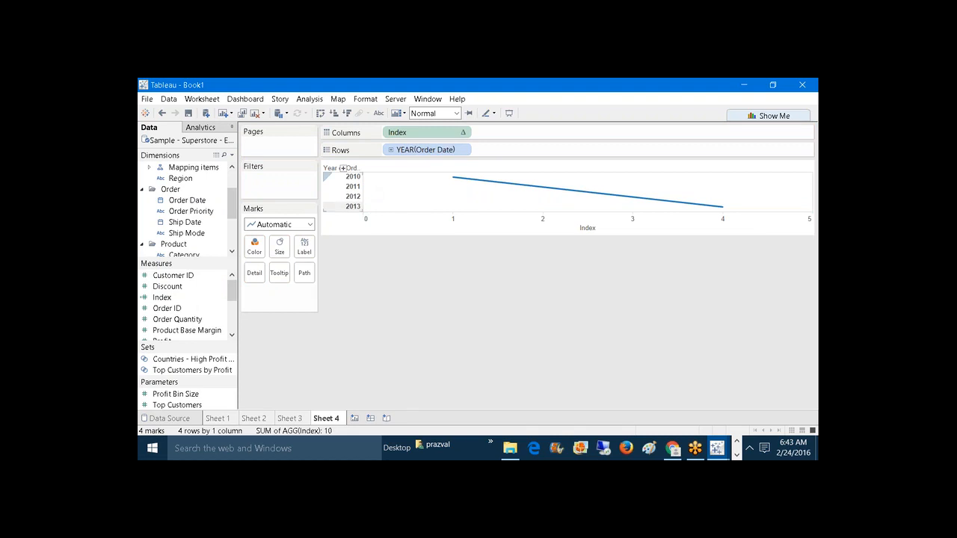
Step: Colour the line marks by Order Date, set to the Month date part
left_click_drag(187, 200, 254, 245)
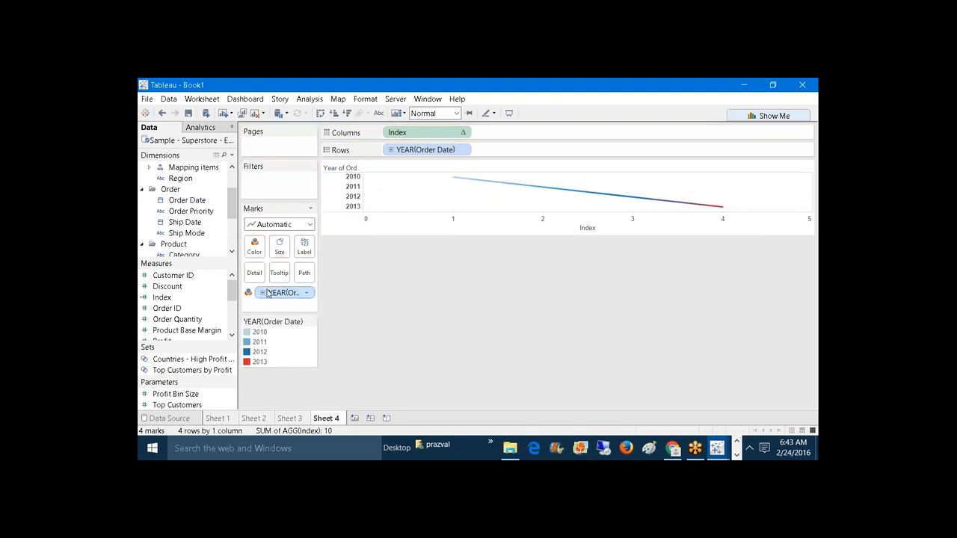
left_click(306, 293)
left_click(297, 191)
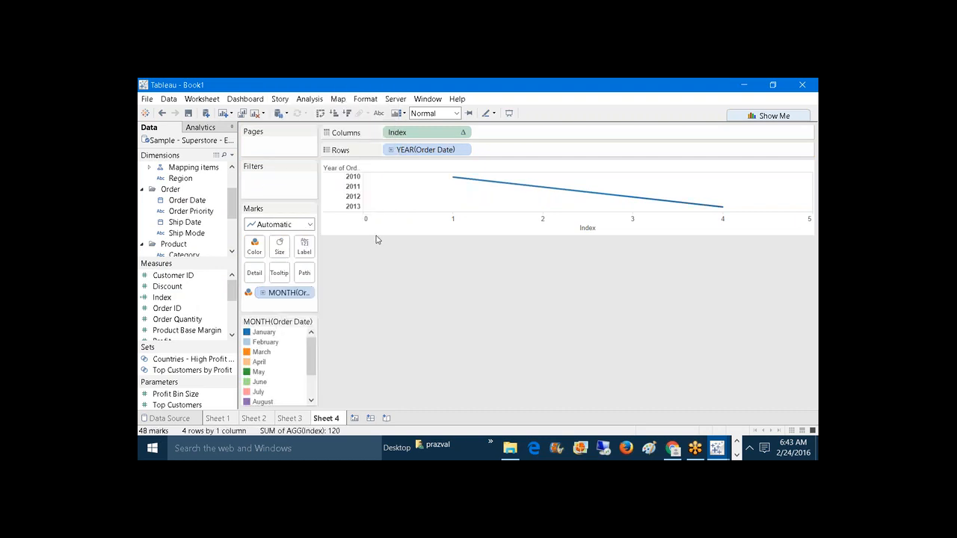
Step: Enlarge the chart's height and swap its rows and columns so the years run along the horizontal axis
left_click_drag(377, 234, 387, 320)
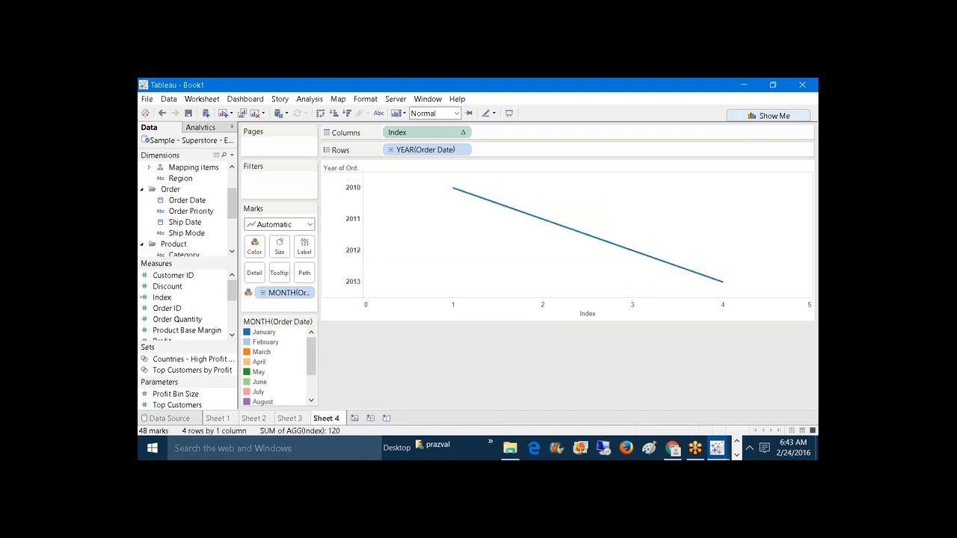
right_click(401, 134)
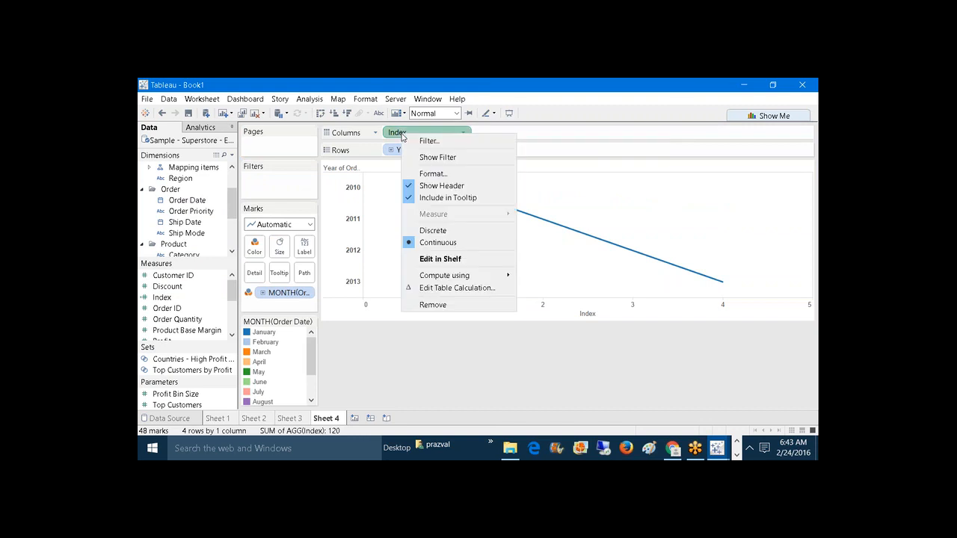
left_click(320, 113)
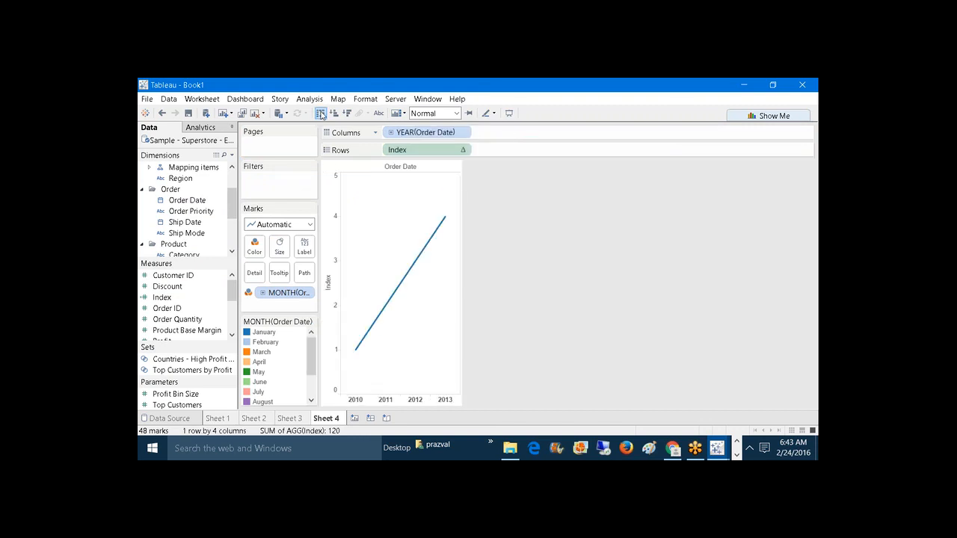
Step: Edit the Index table calculation in Rows to use advanced addressing by Year of Order Date, followed by Month of Order Date
right_click(416, 152)
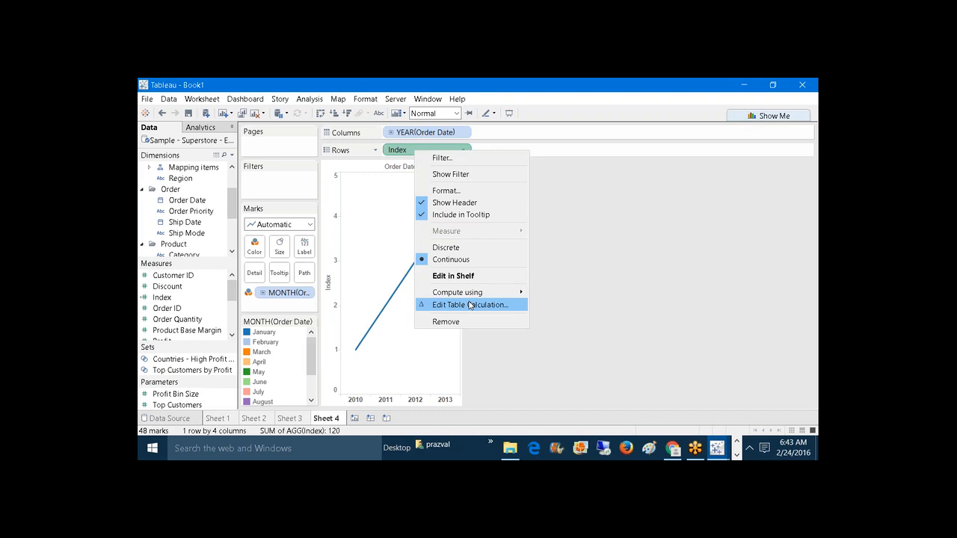
left_click(470, 306)
left_click(497, 203)
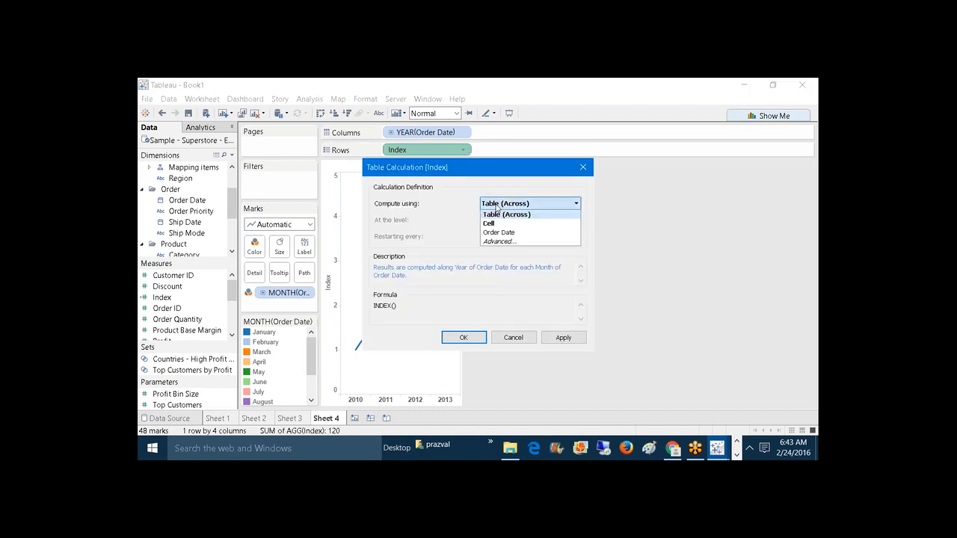
left_click(498, 243)
left_click(418, 205)
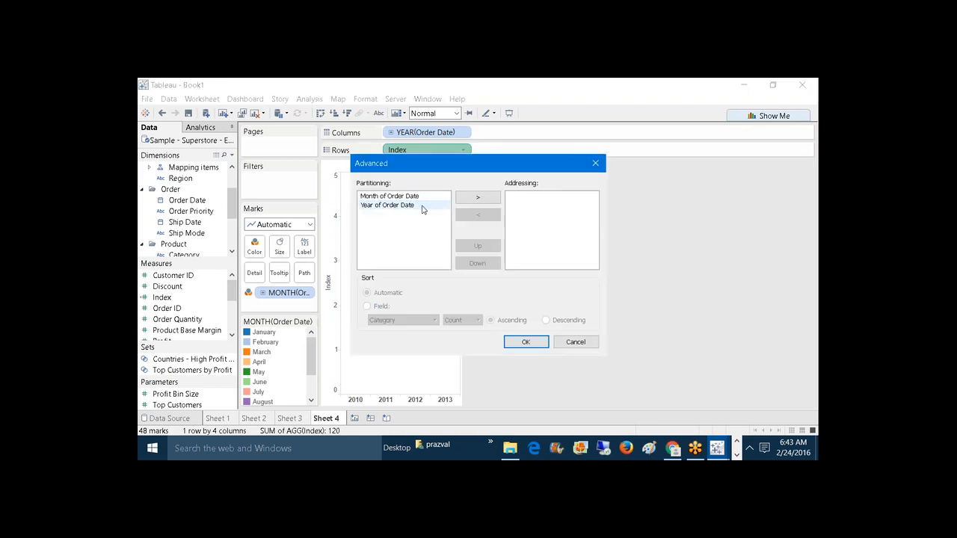
left_click(474, 201)
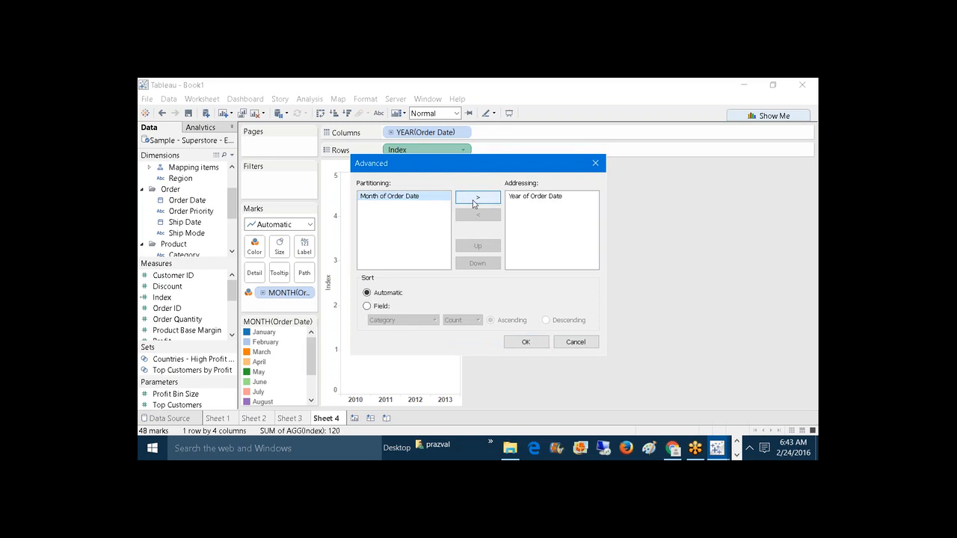
left_click(473, 202)
Step: Sort the advanced addressing by the field Profit, aggregated as Sum, in descending order, and accept the settings
left_click(385, 309)
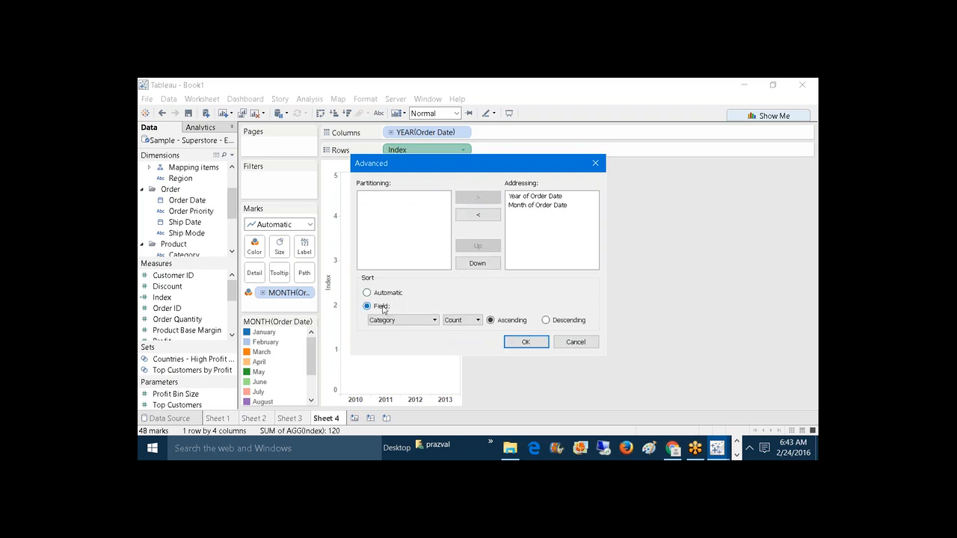
left_click(396, 320)
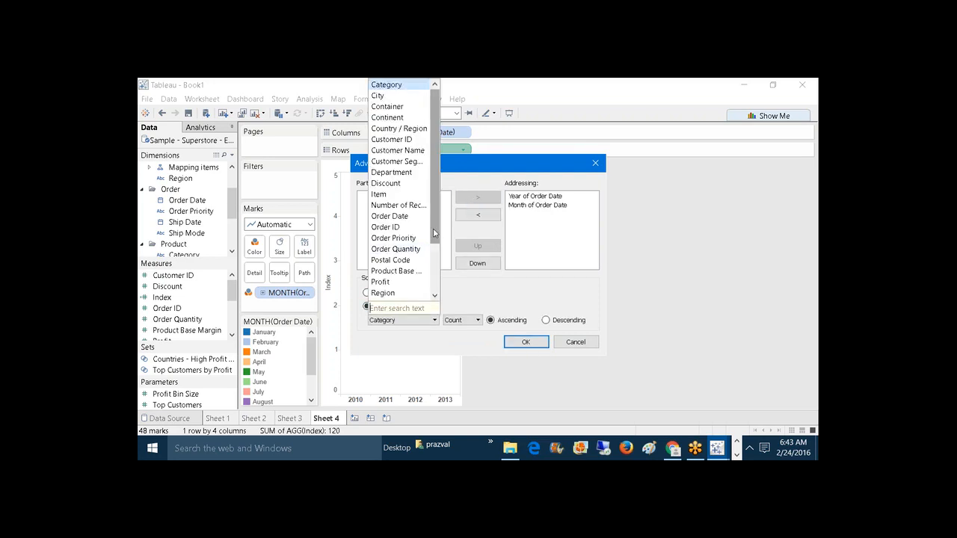
scroll(433, 241, "down", 2)
left_click(388, 218)
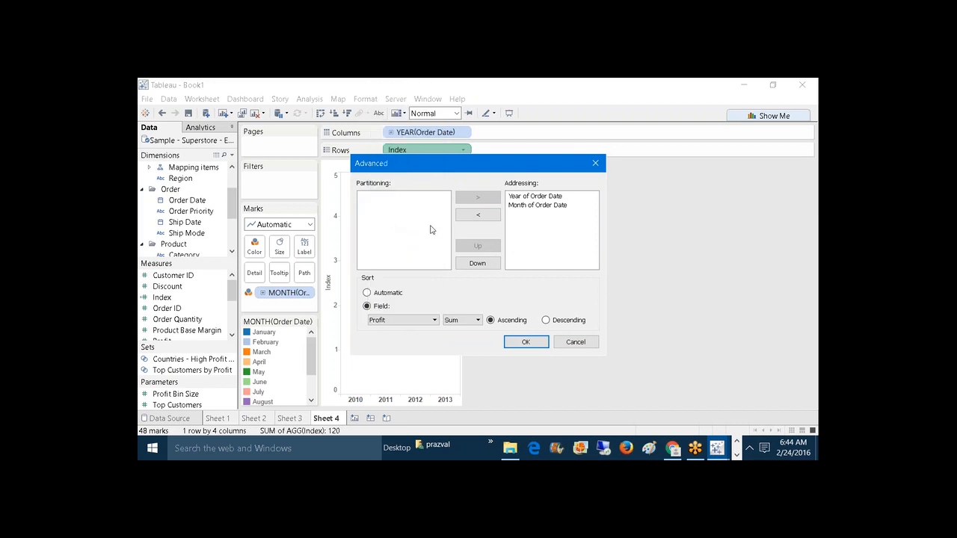
left_click(547, 320)
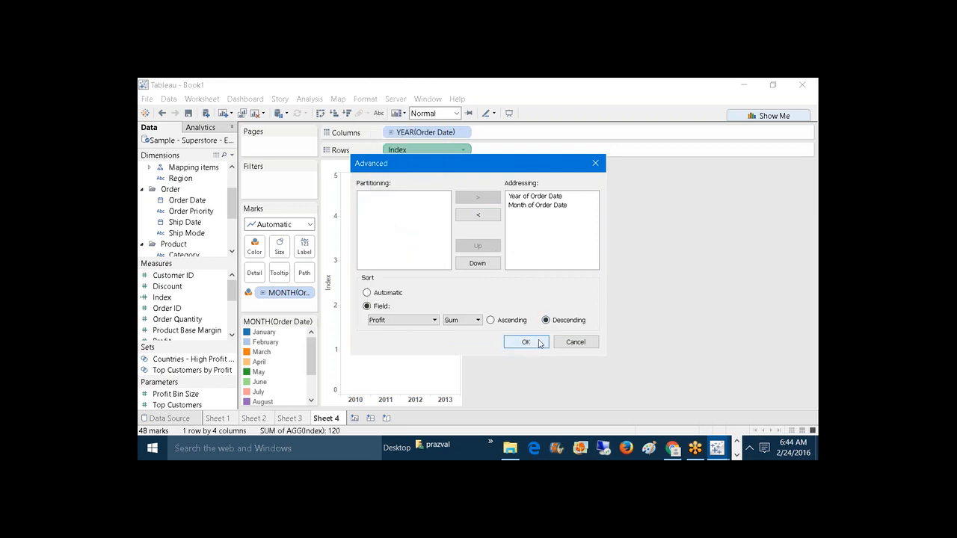
left_click(540, 342)
Step: Restart the Index calculation every Year of Order Date, apply and confirm it, and widen the bump chart
left_click(515, 237)
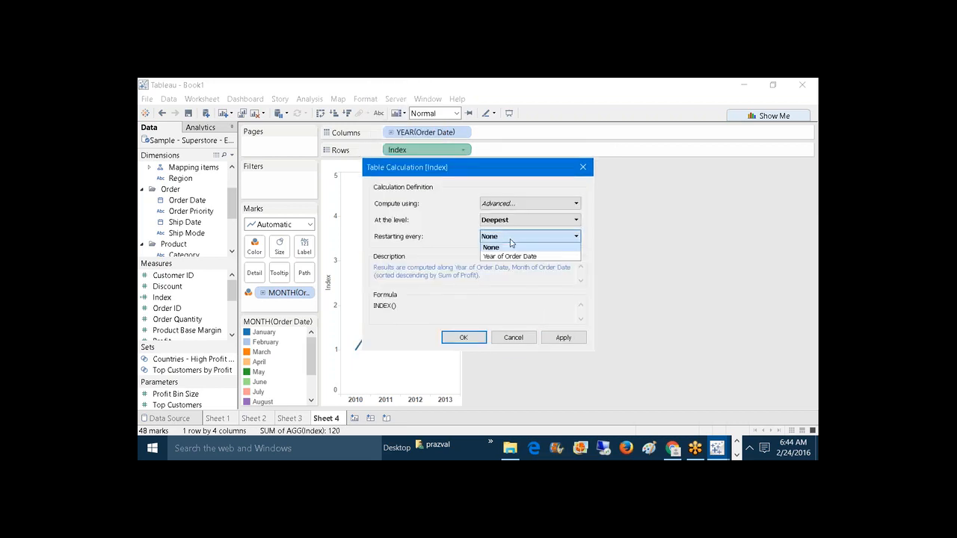
left_click(509, 256)
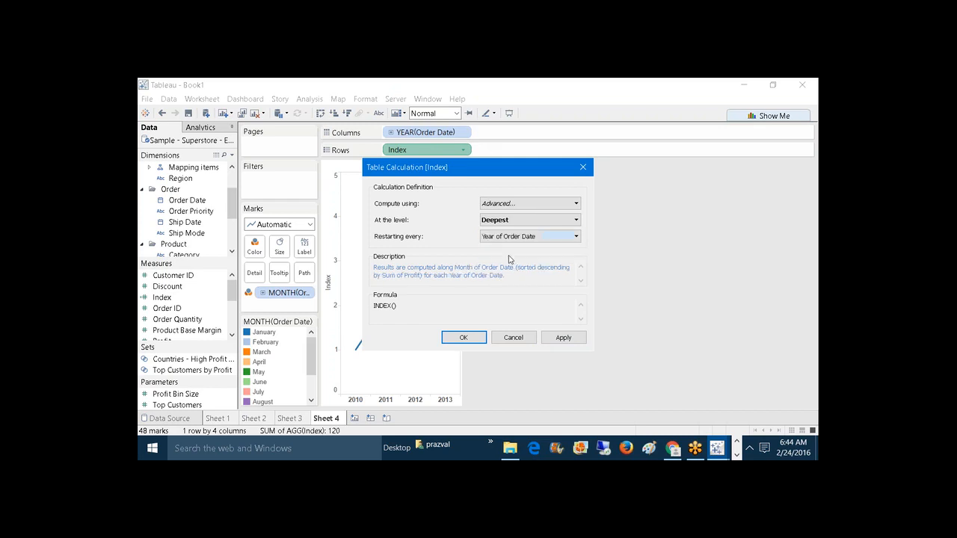
left_click(552, 342)
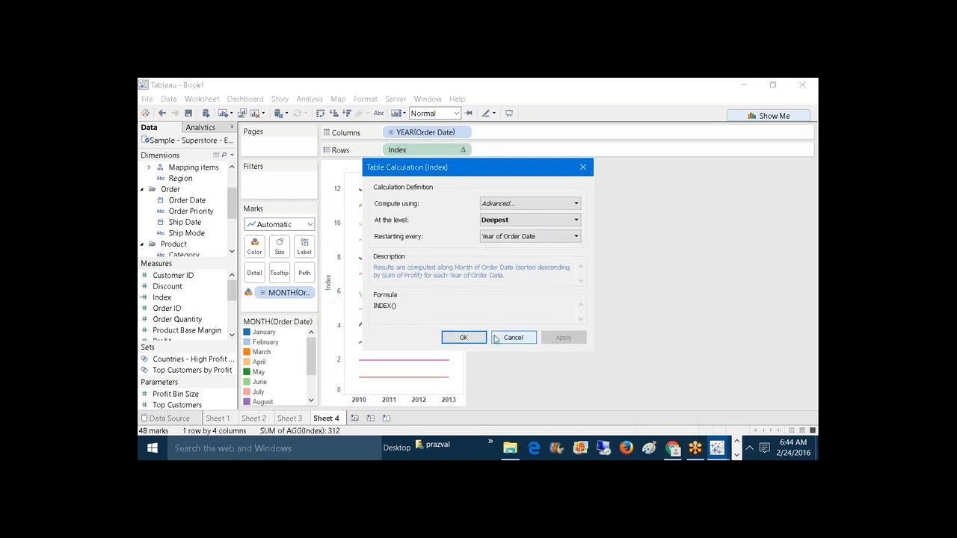
left_click(463, 337)
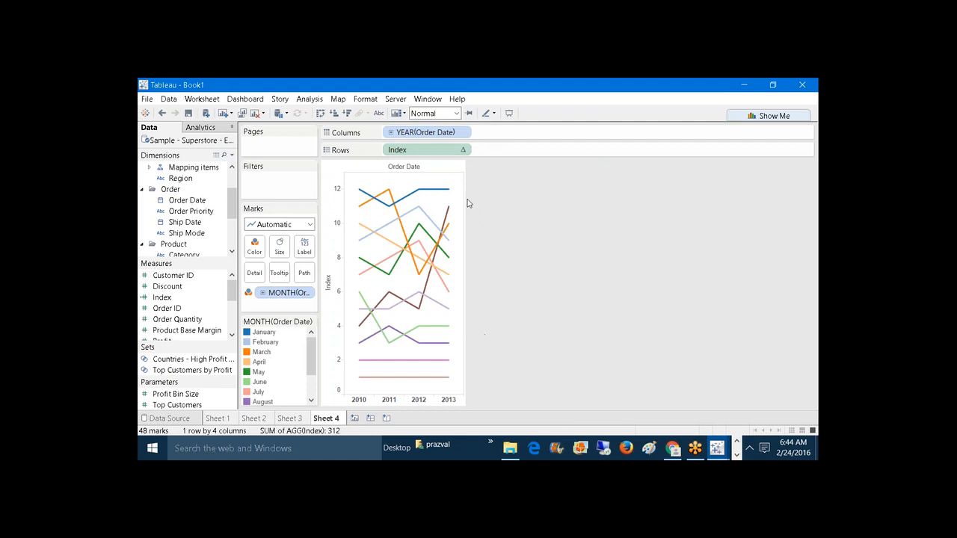
left_click_drag(464, 202, 703, 198)
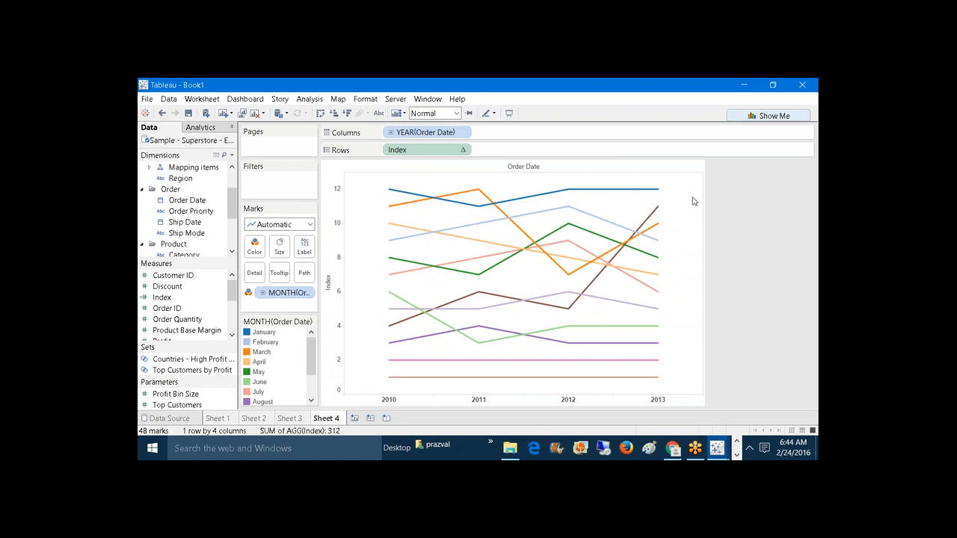
Step: Examine the rank details of individual months along the bump chart lines from 2010 to 2013
mouse_move(396, 380)
mouse_move(392, 330)
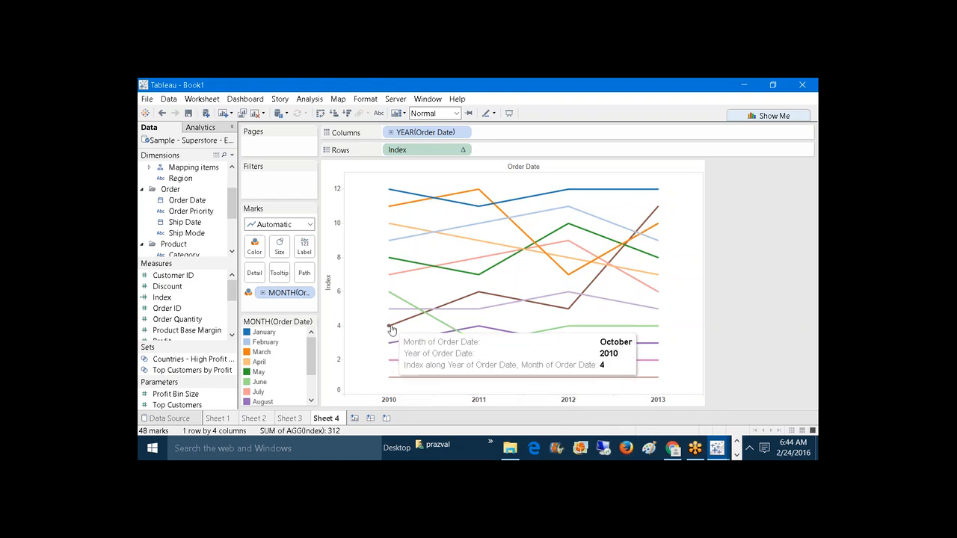
mouse_move(394, 312)
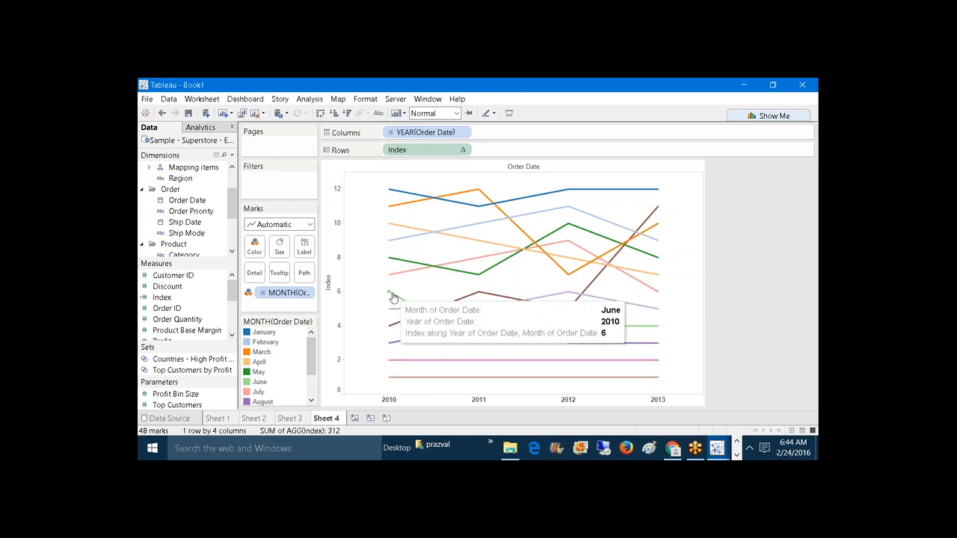
mouse_move(393, 280)
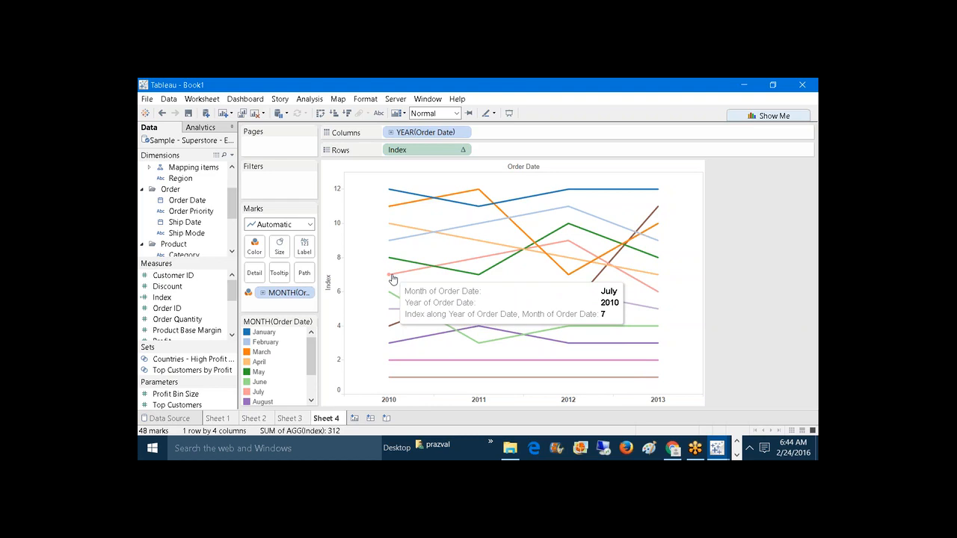
mouse_move(468, 271)
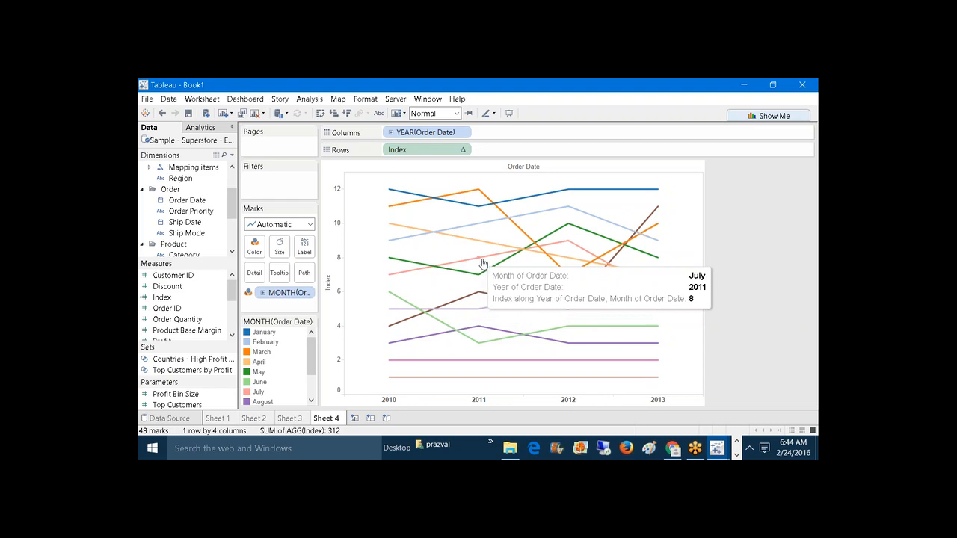
mouse_move(566, 248)
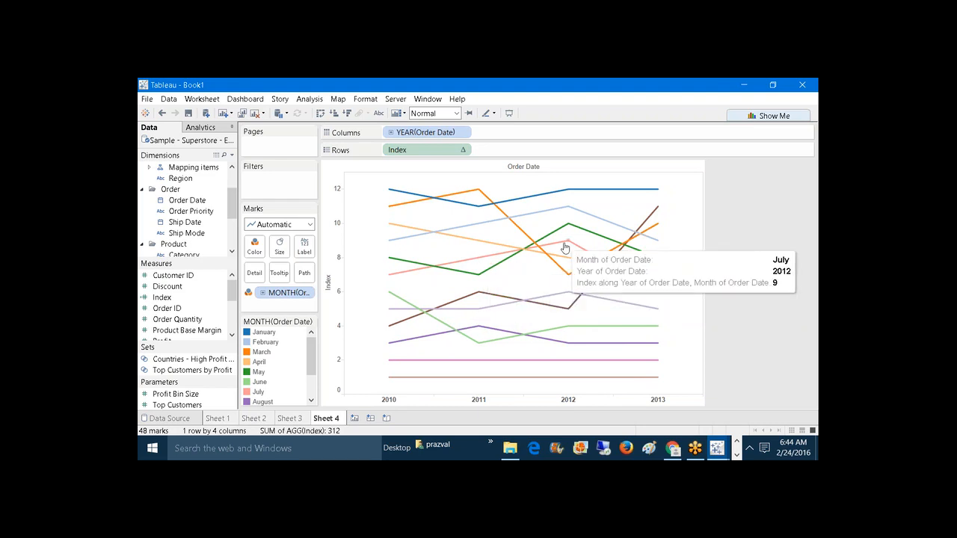
mouse_move(656, 299)
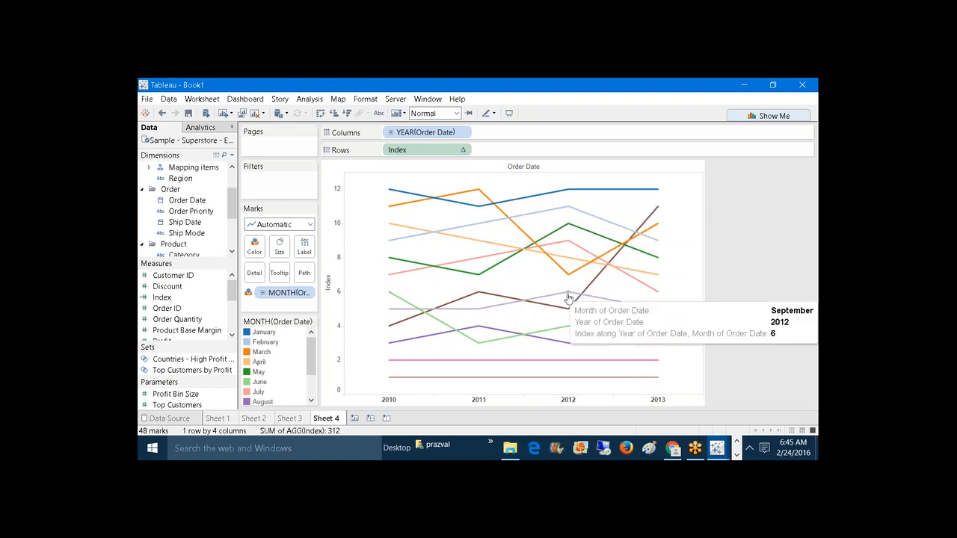
mouse_move(474, 193)
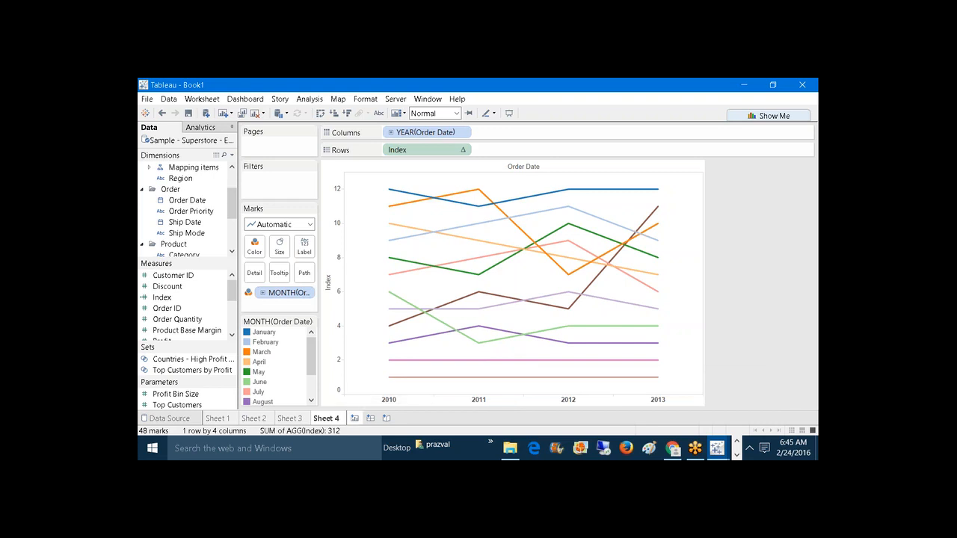
Step: Create another new worksheet and place Continent in Columns
left_click(356, 417)
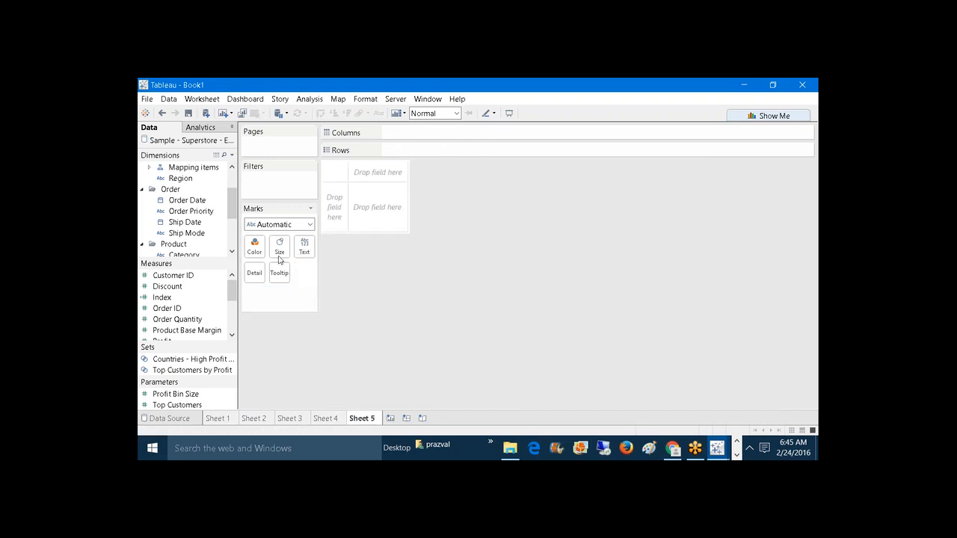
left_click_drag(234, 194, 432, 133)
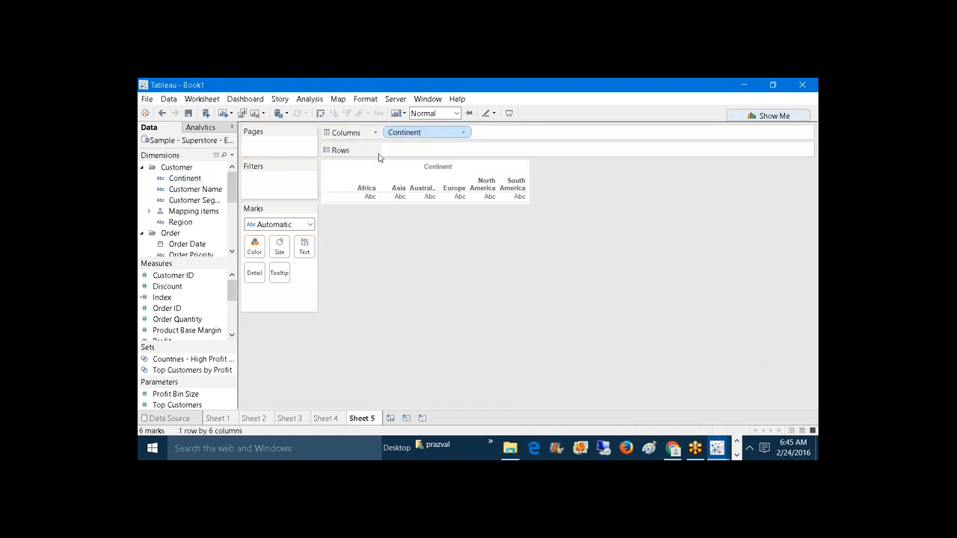
left_click_drag(233, 187, 495, 136)
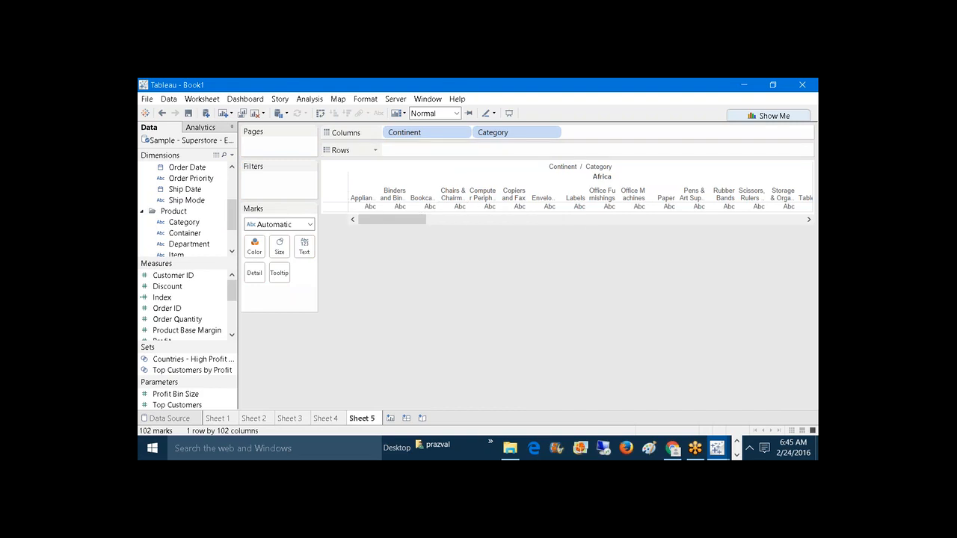
left_click_drag(499, 136, 508, 232)
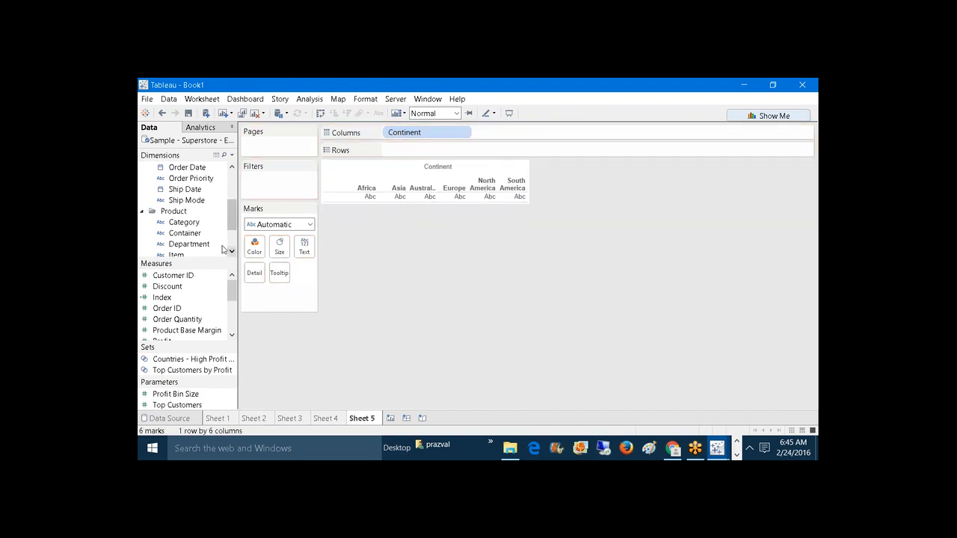
scroll(233, 235, "down", 1)
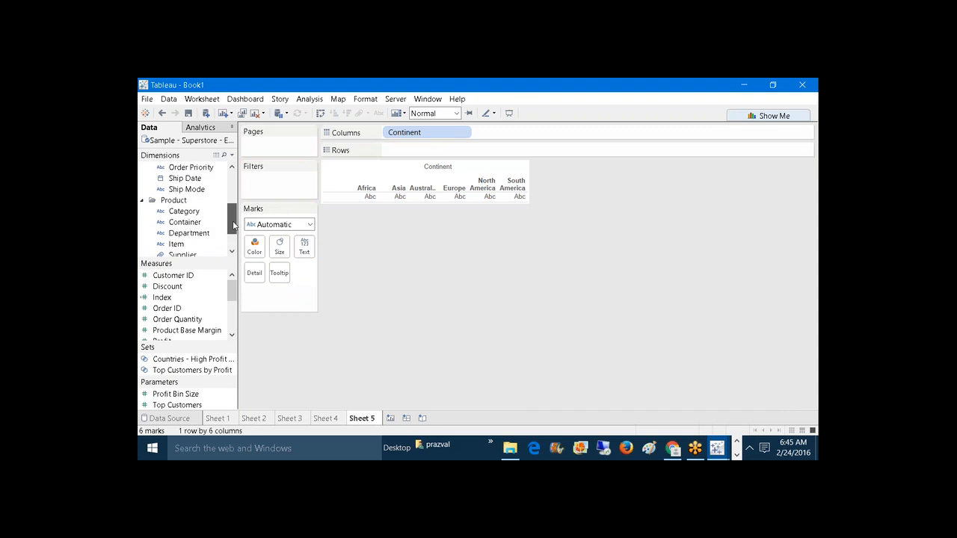
Step: Add Order Priority to Columns after Continent and colour the marks by the year of Order Date
scroll(232, 224, "up", 3)
left_click_drag(192, 201, 534, 134)
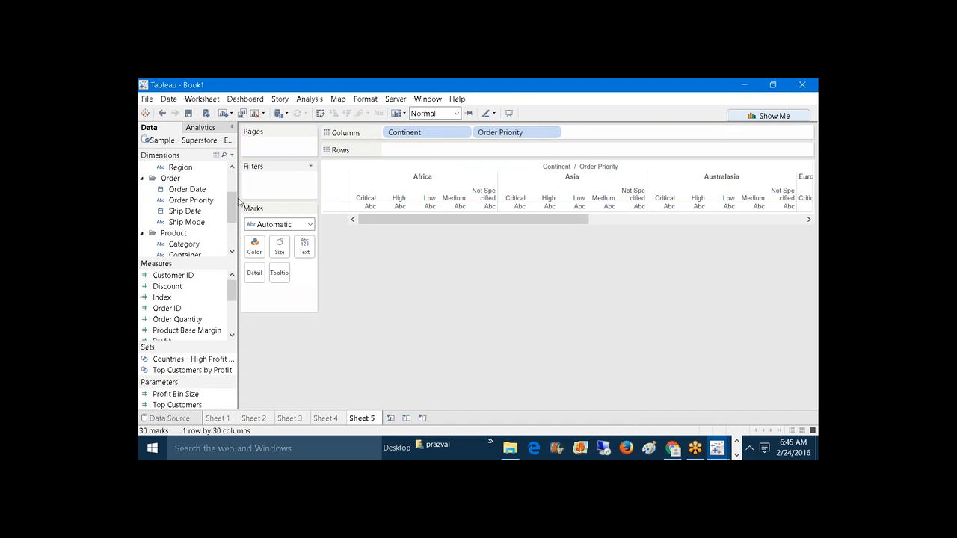
left_click_drag(231, 203, 254, 247)
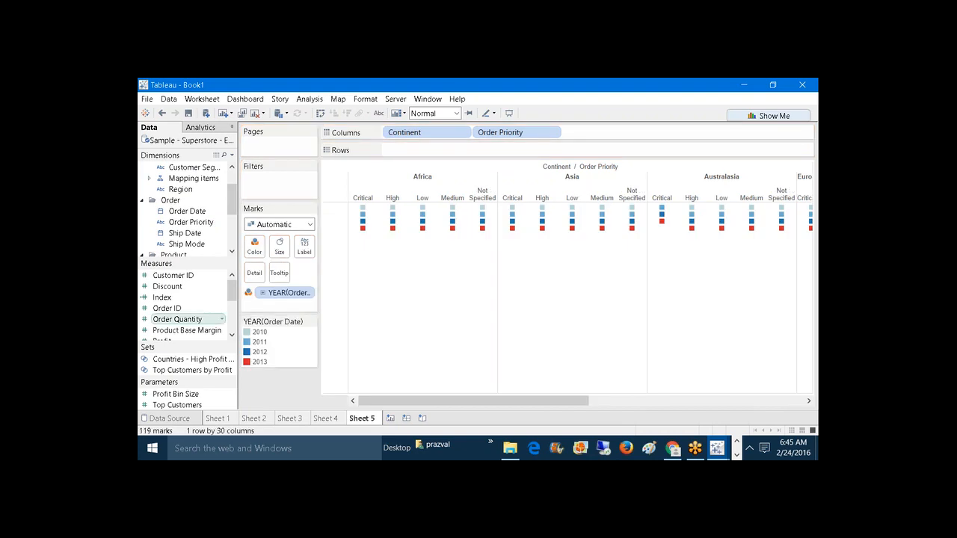
Step: Place Index in Rows and compute it with advanced addressing along Continent, Order Priority and Year of Order Date
left_click_drag(162, 297, 430, 148)
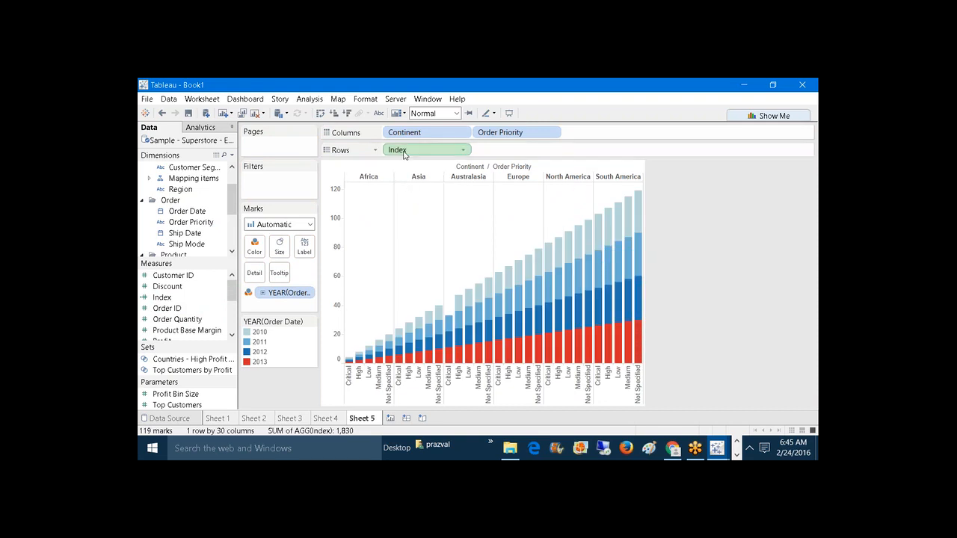
mouse_move(404, 154)
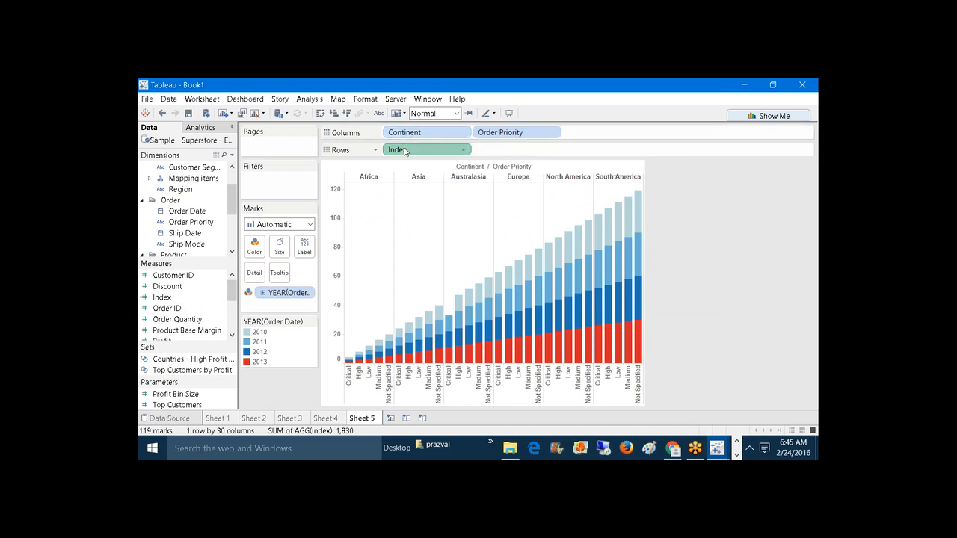
right_click(405, 149)
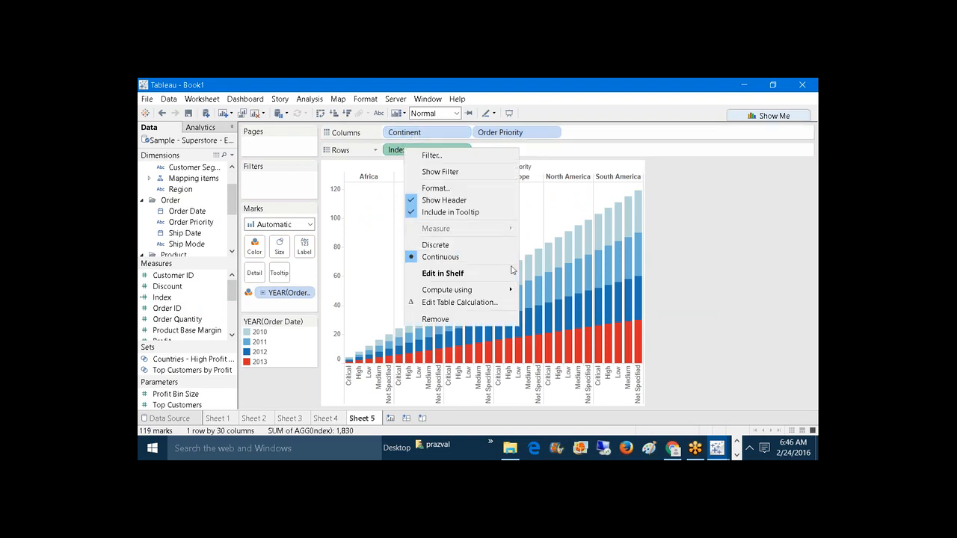
left_click(478, 302)
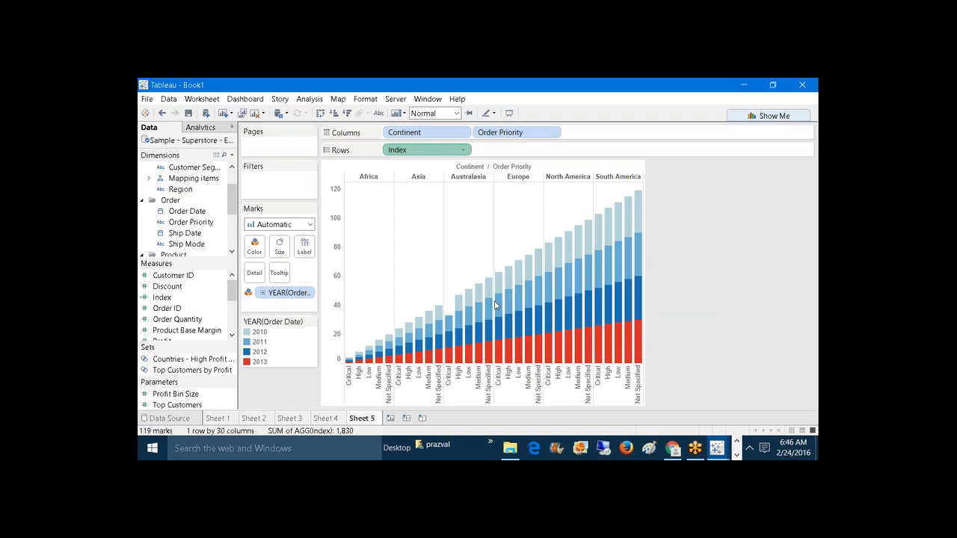
left_click(534, 206)
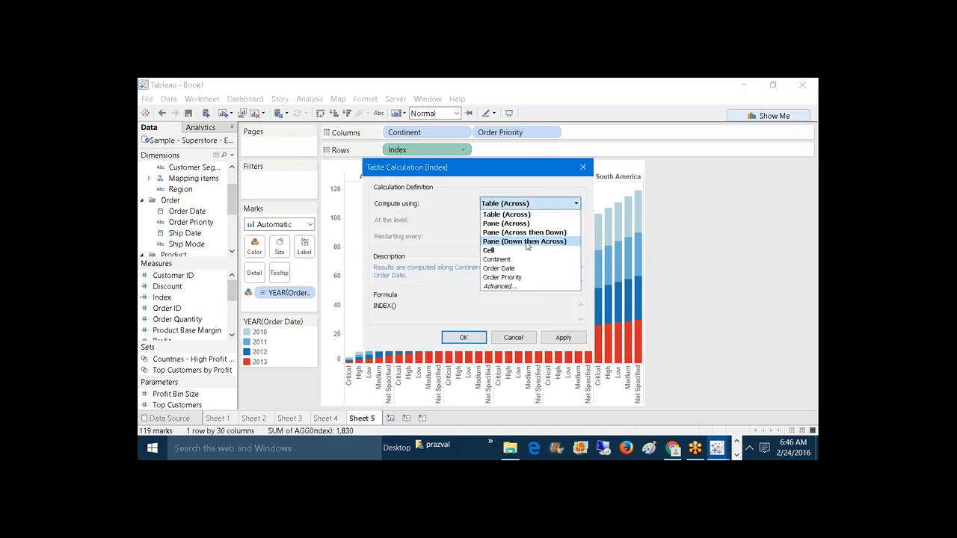
left_click(513, 286)
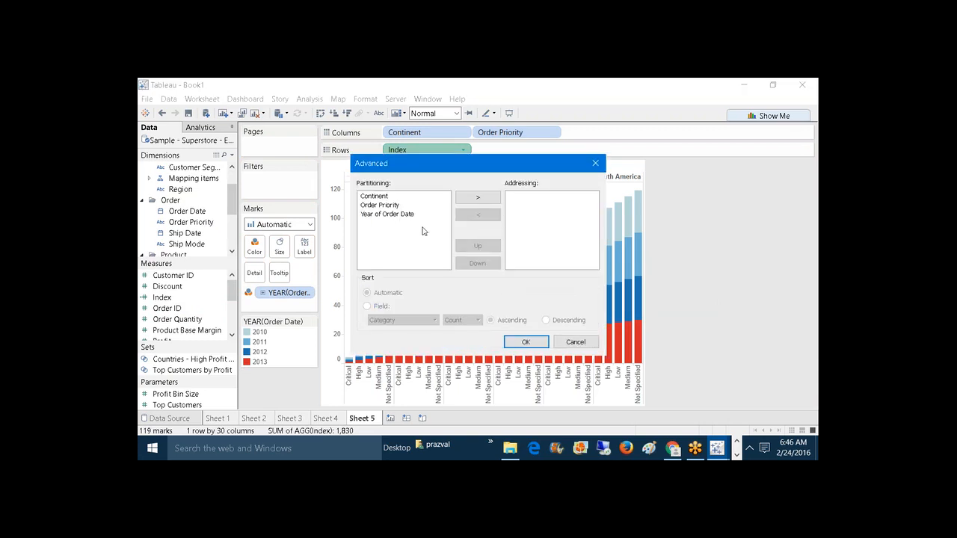
left_click(388, 197)
left_click(471, 197)
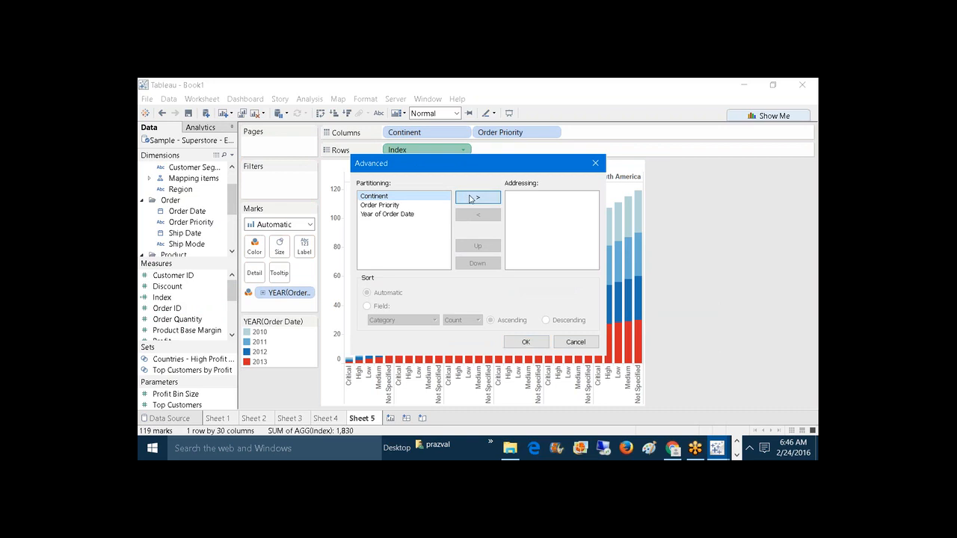
left_click(472, 199)
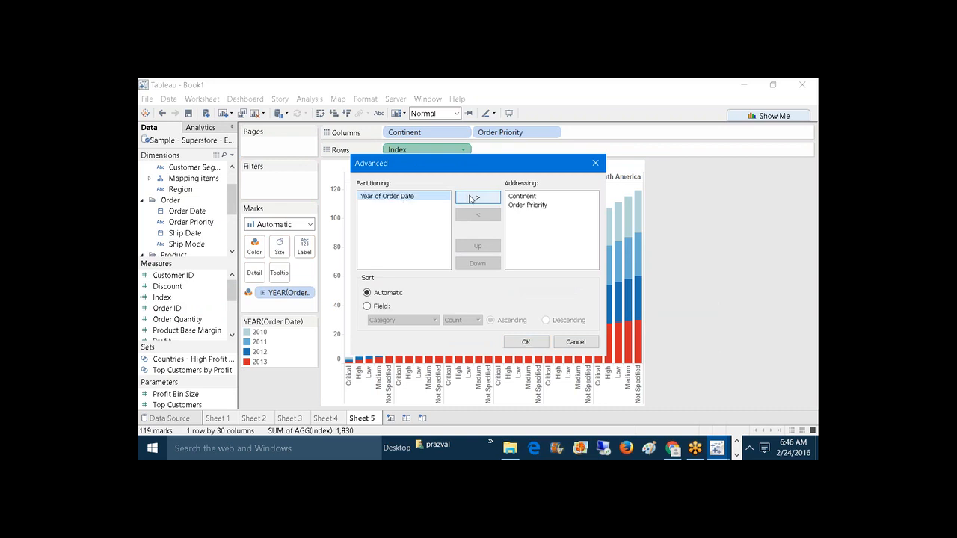
left_click(471, 198)
Step: Sort the advanced addressing by the field Order Quantity, aggregated as Sum, in descending order, and accept the settings
left_click(389, 308)
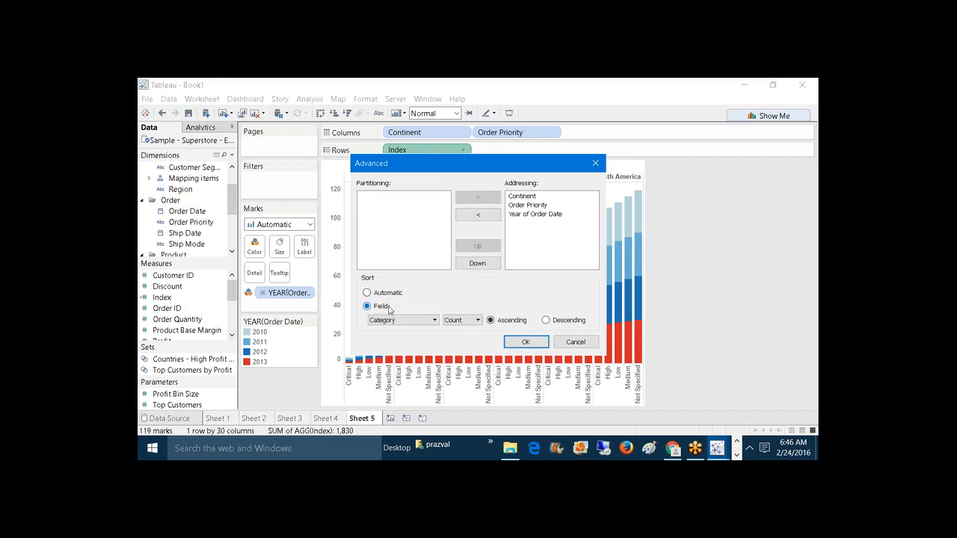
left_click(404, 320)
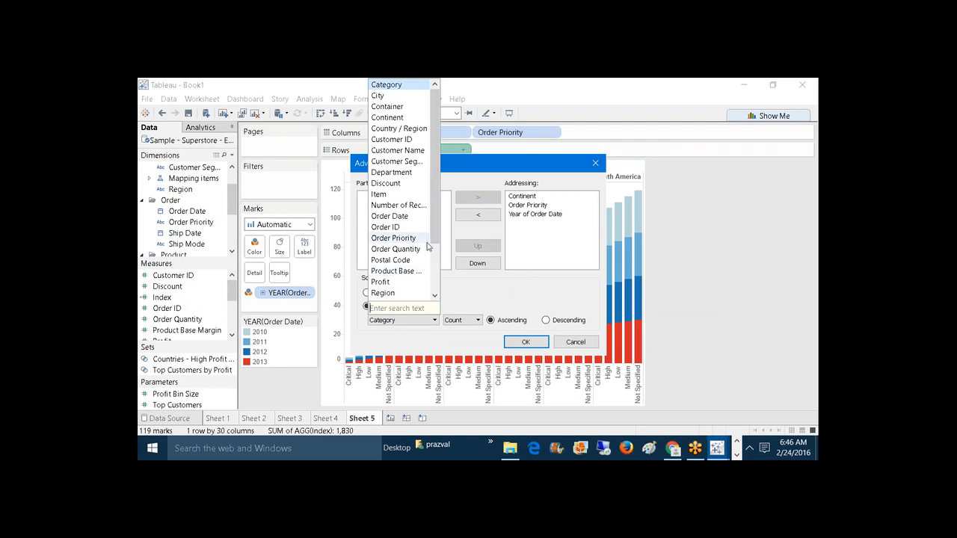
left_click(397, 249)
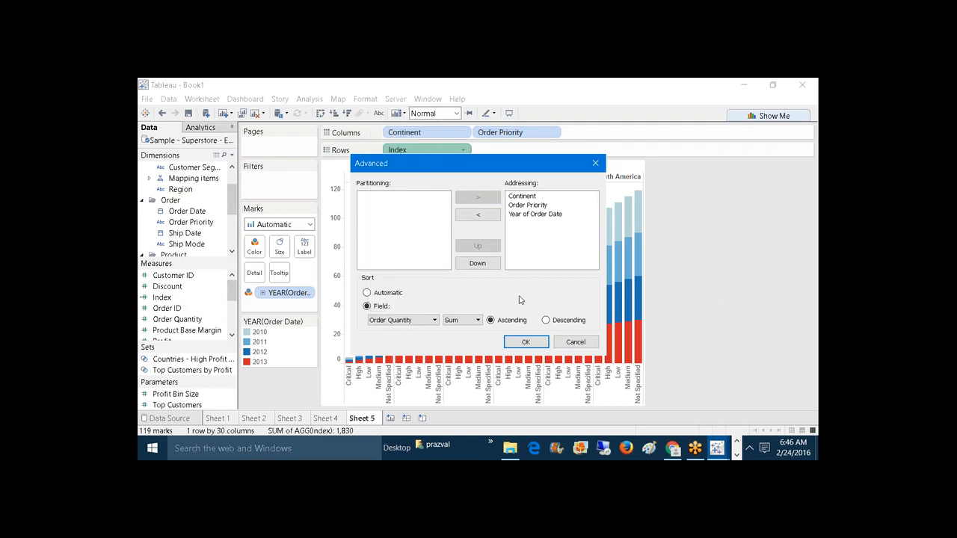
left_click(547, 320)
left_click(526, 342)
Step: Restart the Index calculation every Continent, apply it, and close the table calculation settings
left_click(500, 238)
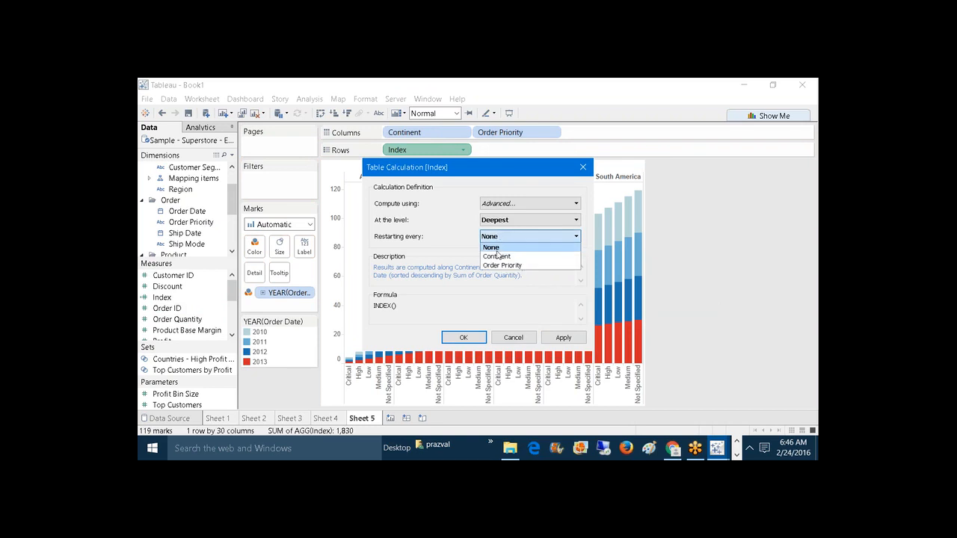
left_click(498, 255)
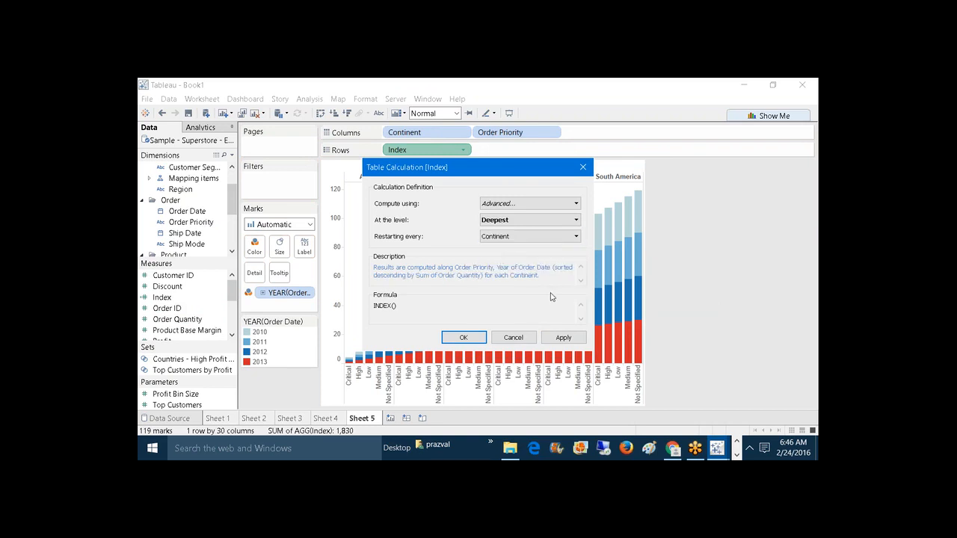
left_click(563, 337)
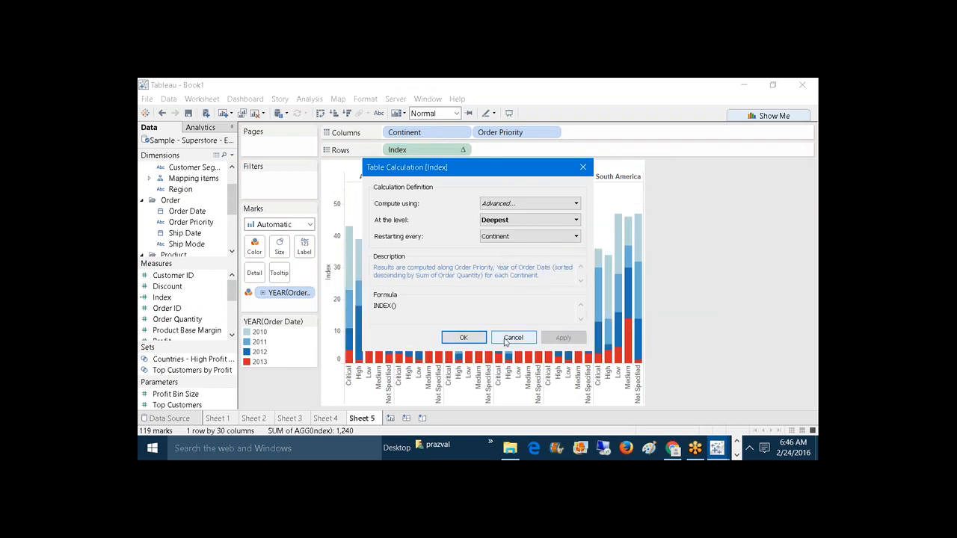
left_click(513, 337)
Step: Change the mark type to Line and widen the chart to fill the worksheet
mouse_move(349, 231)
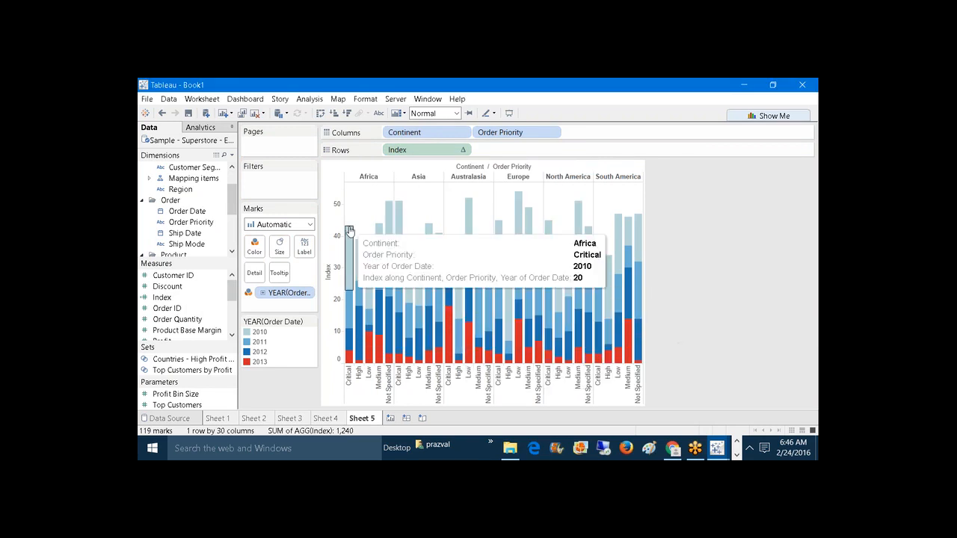
left_click(309, 224)
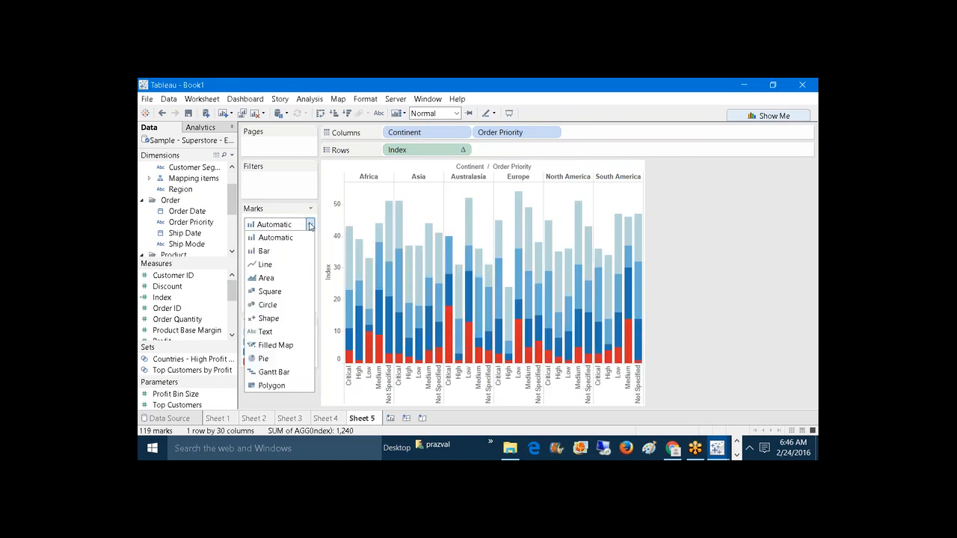
left_click(279, 265)
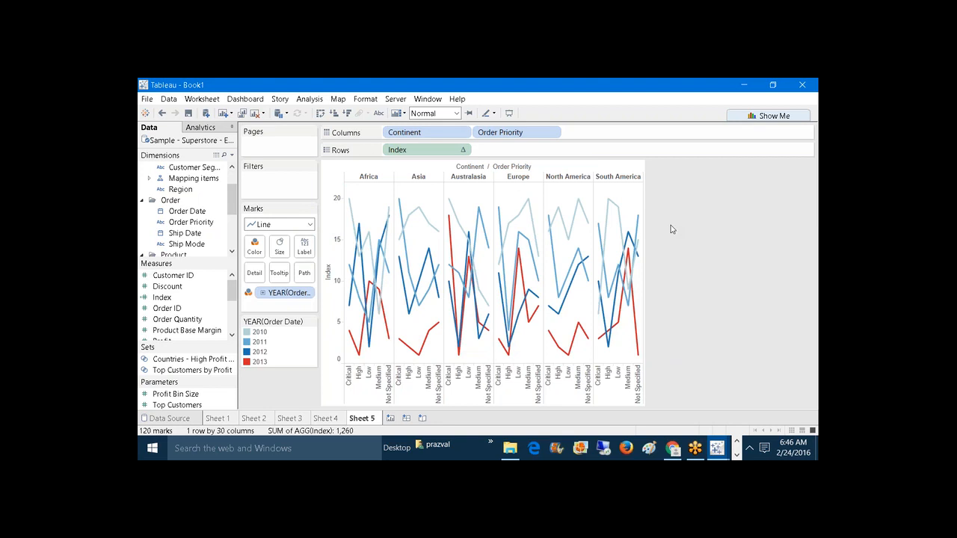
left_click_drag(644, 201, 807, 201)
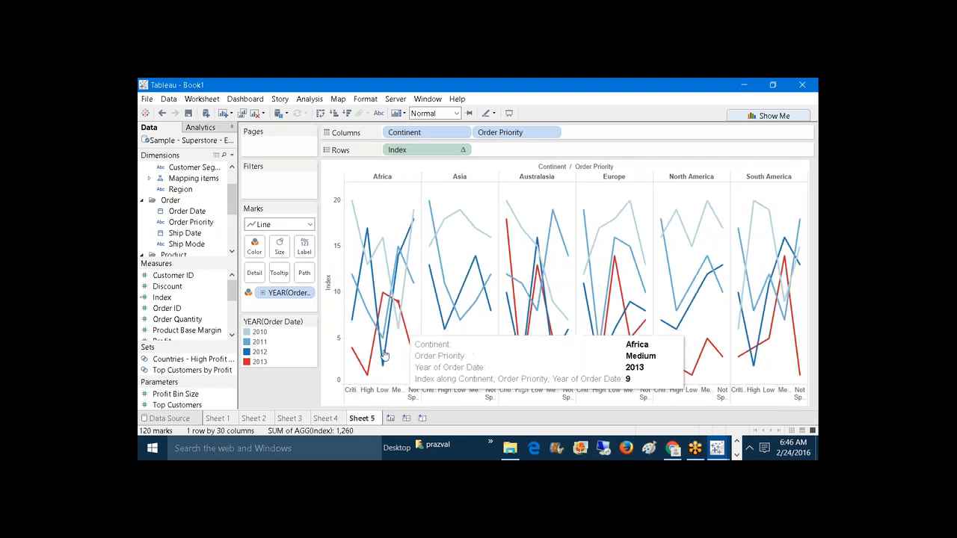
Step: Examine the rank details of the order priorities along Africa's yearly lines
mouse_move(353, 354)
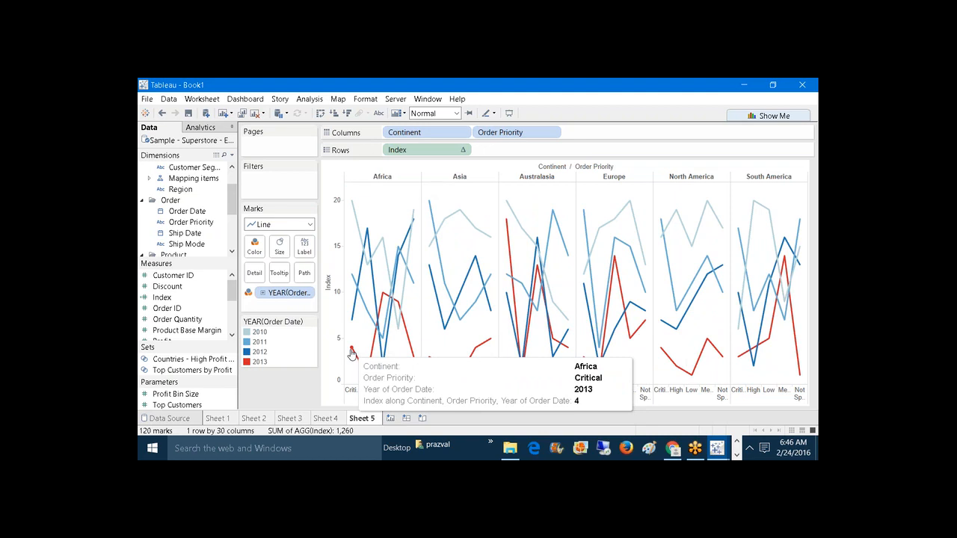
mouse_move(354, 318)
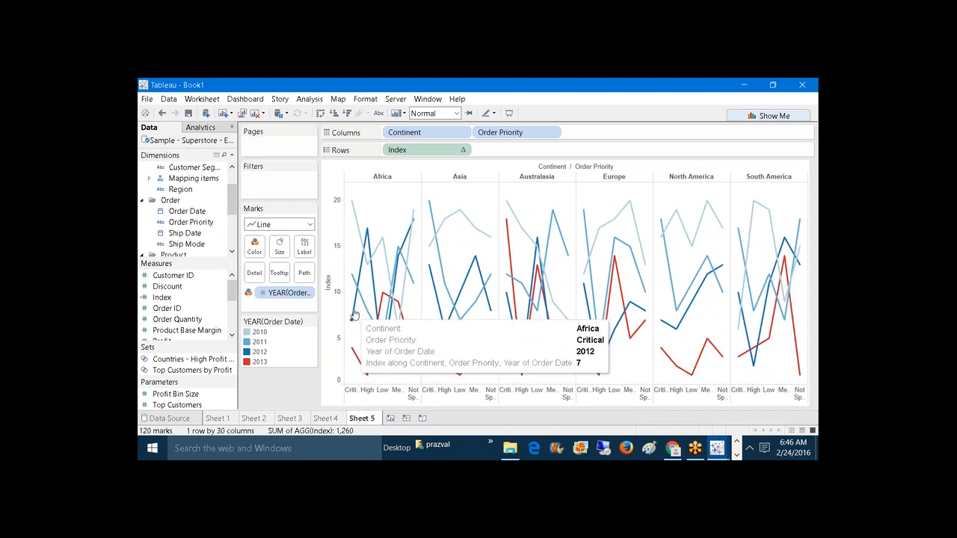
mouse_move(355, 281)
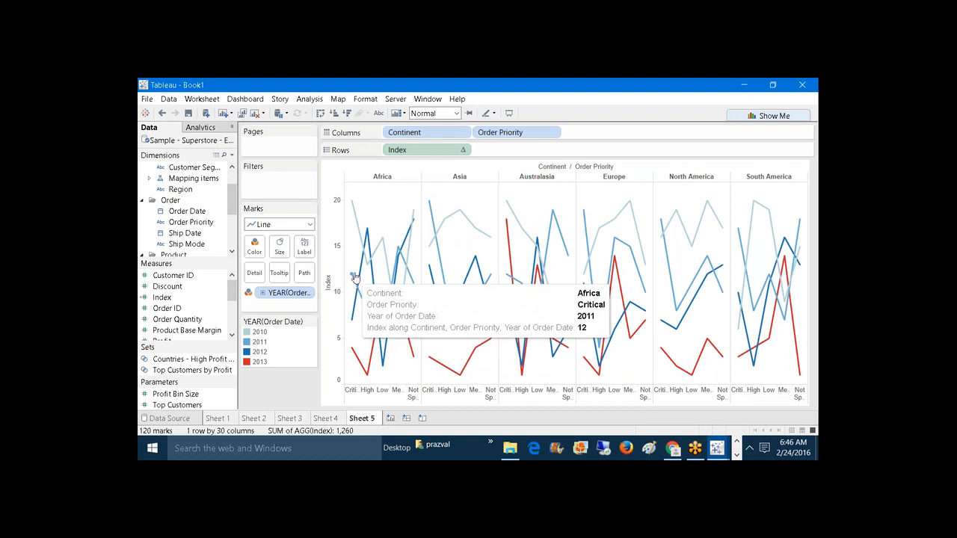
mouse_move(356, 212)
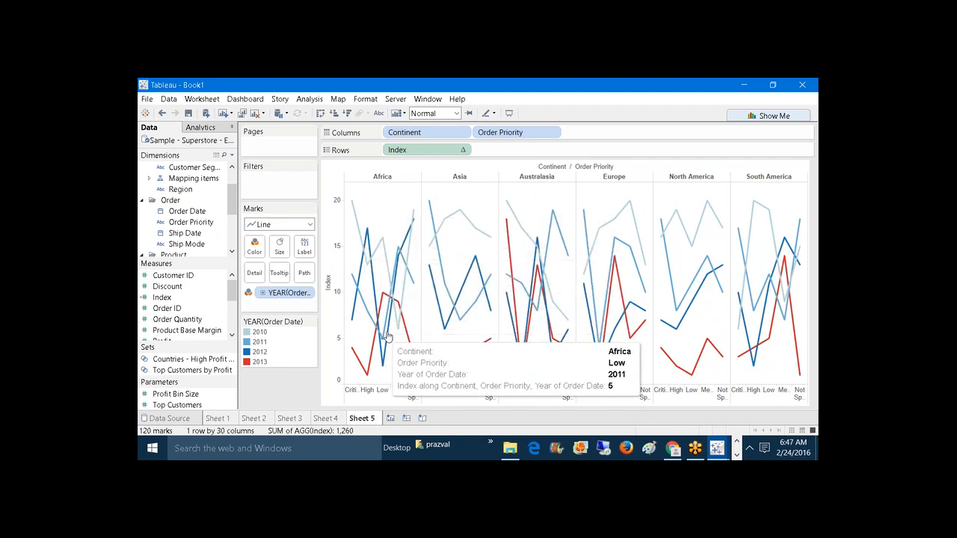
mouse_move(398, 247)
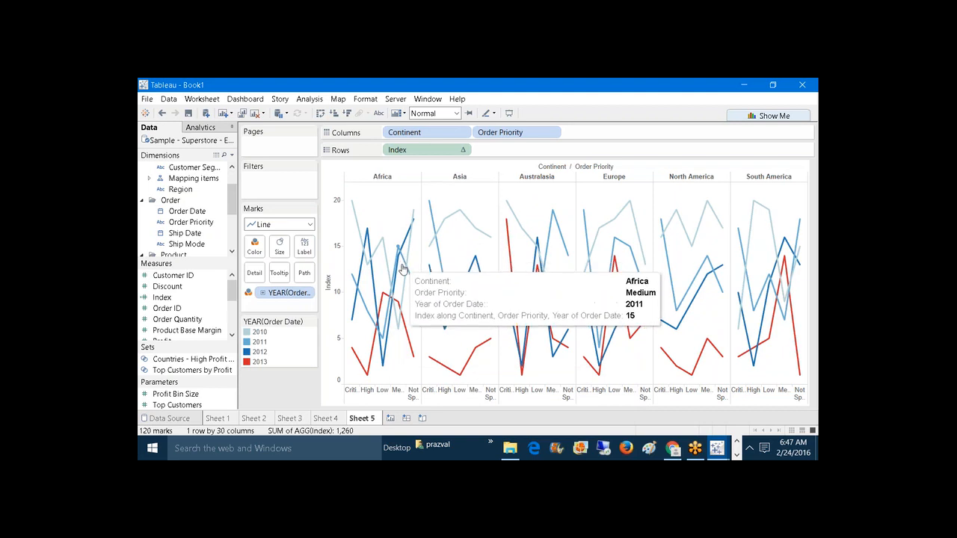
mouse_move(371, 376)
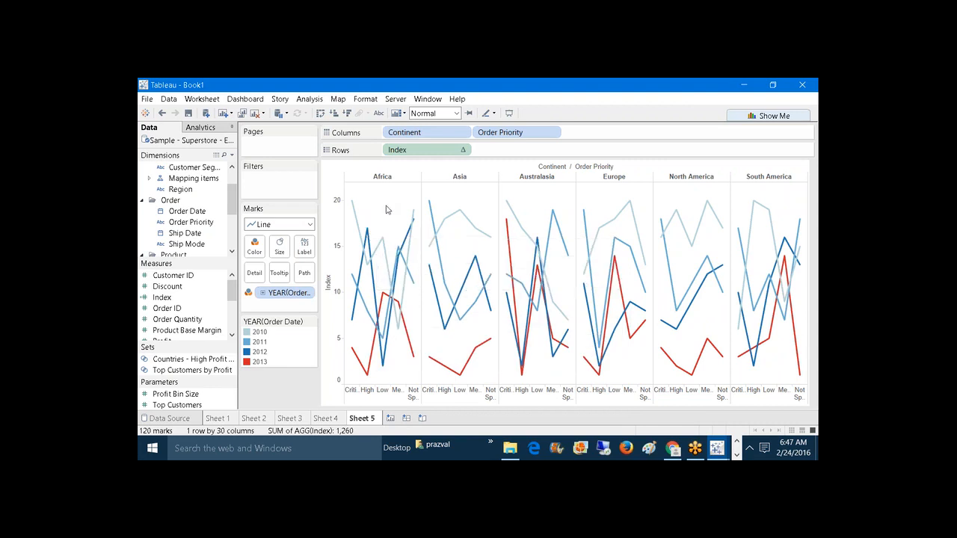
Step: Create a blank worksheet after the order priority ranking chart and switch to the open Notepad notes
left_click(390, 418)
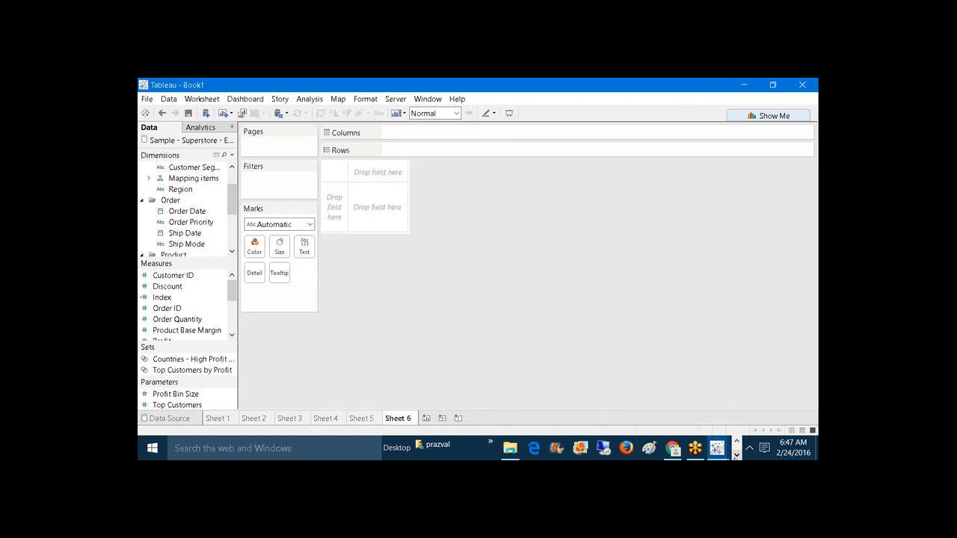
left_click(737, 455)
left_click(530, 448)
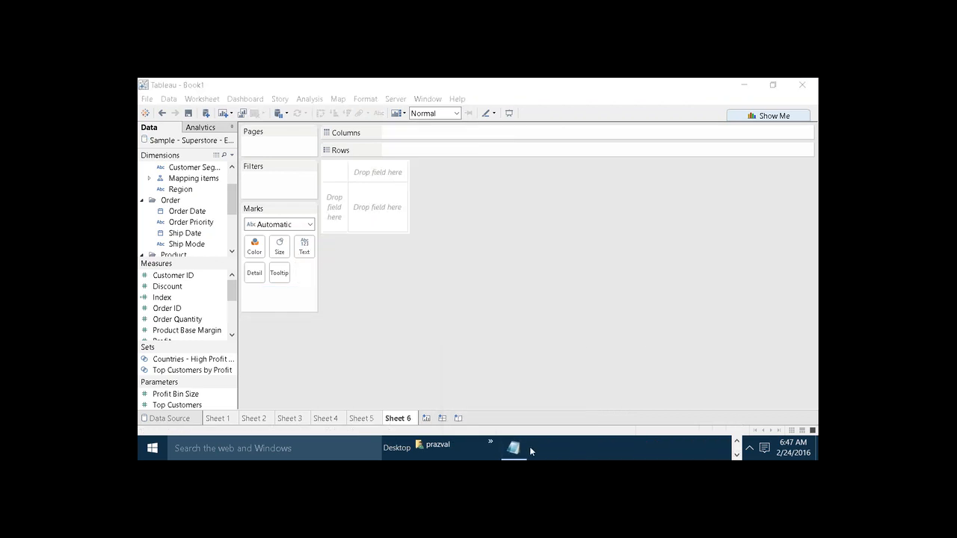
left_click(522, 450)
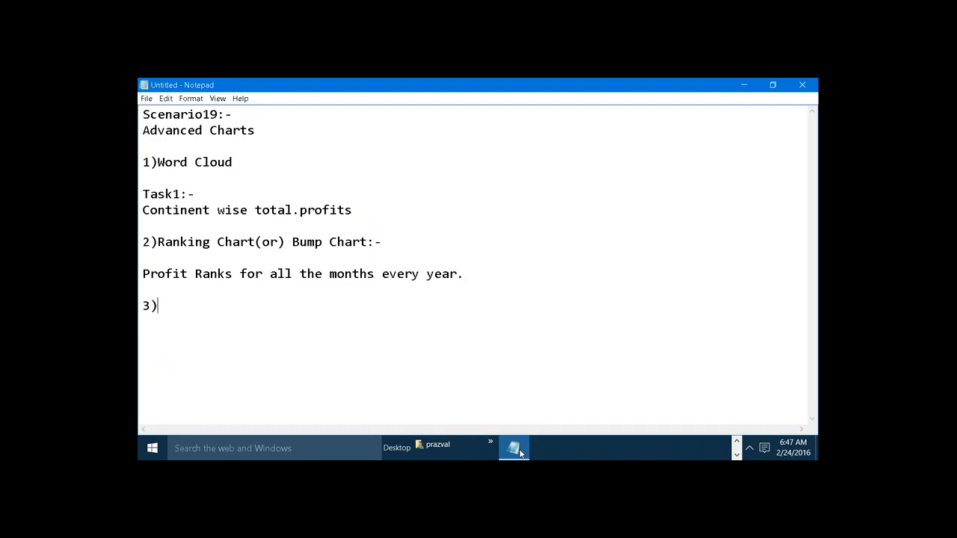
Step: Complete item 3 as "Bar in Bar Chart:-" and add below it "-->Continent wise sales and profits in the form of Bar in Bar Chart"
type("Bar in Bar Chart:-")
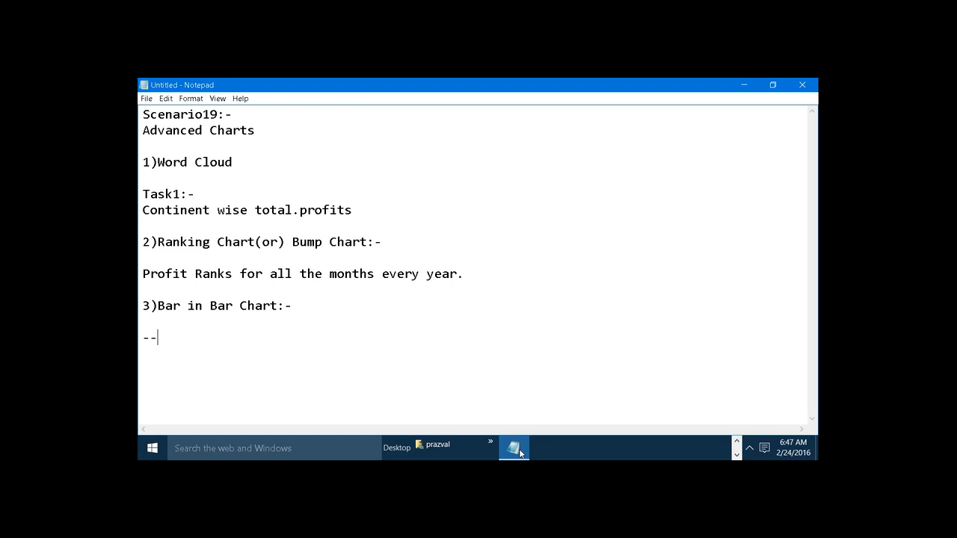
type("Continent wise s")
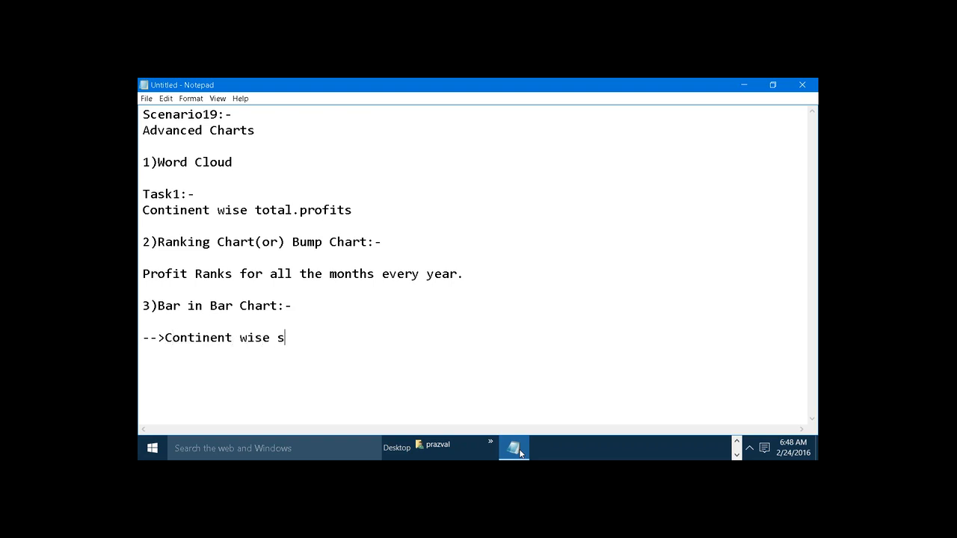
type("ales and profits")
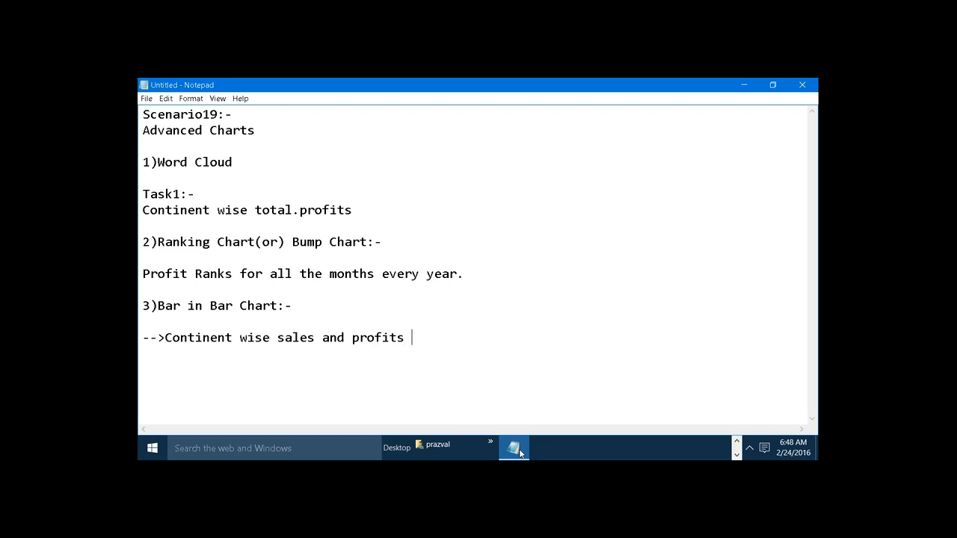
type(" in the form of Bar in ")
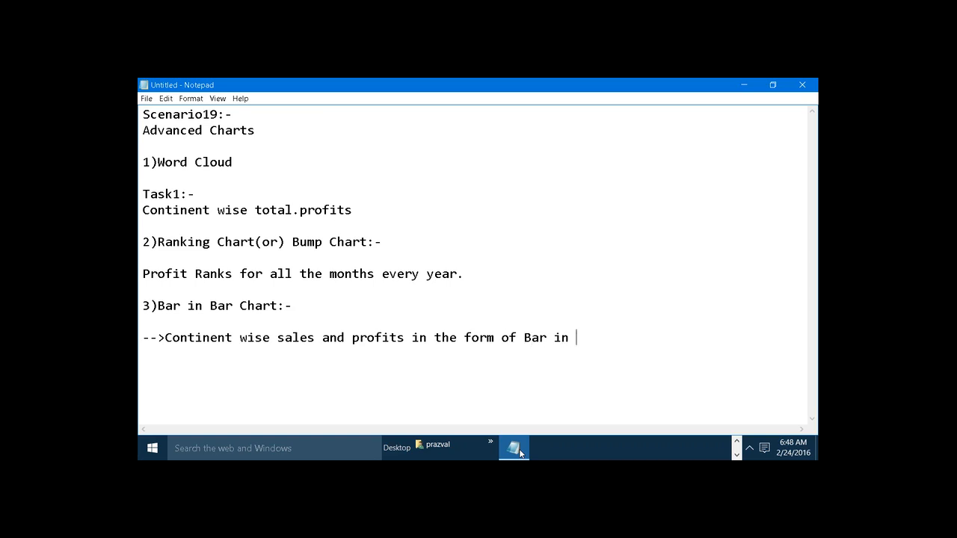
type("Bar Chart")
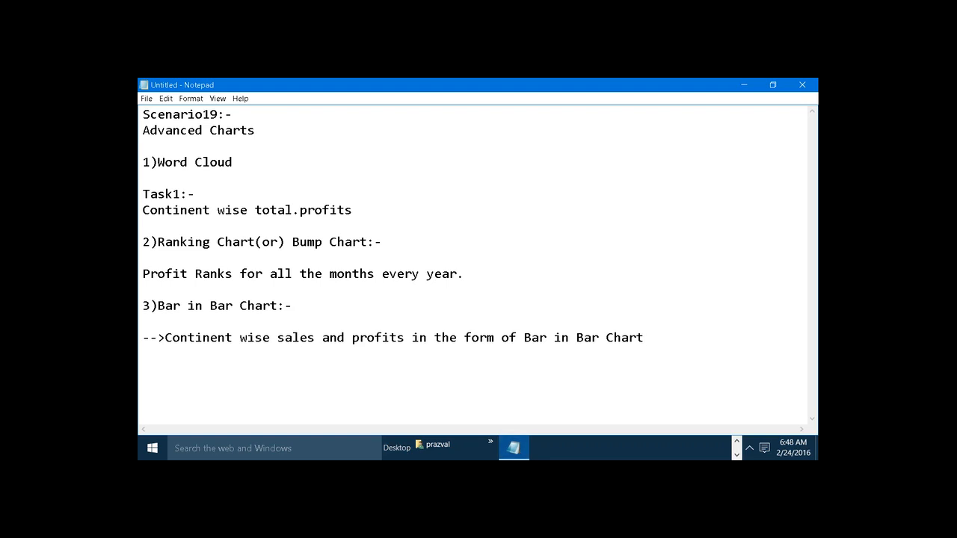
left_click(736, 442)
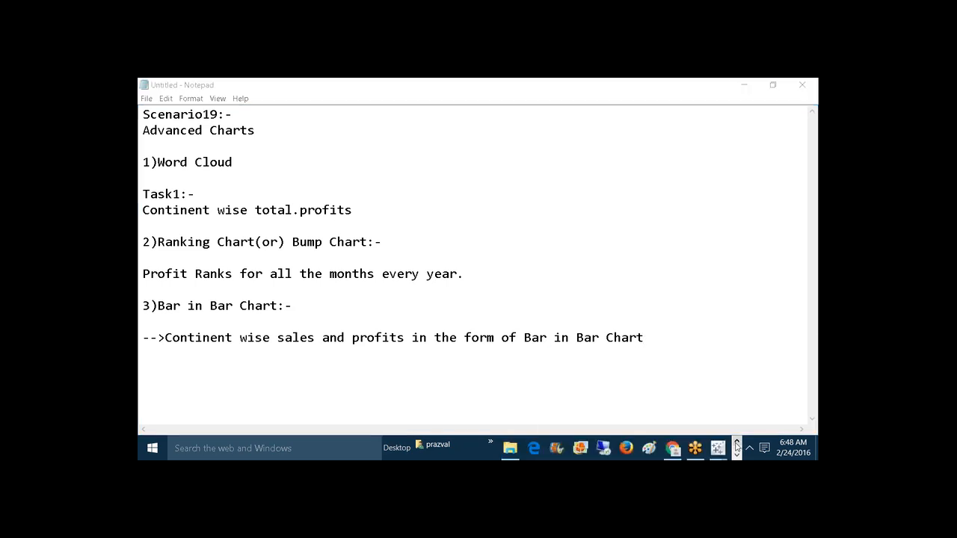
Step: Switch from the notes to the Book1 workbook in Tableau, with its blank Sheet 6
mouse_move(720, 450)
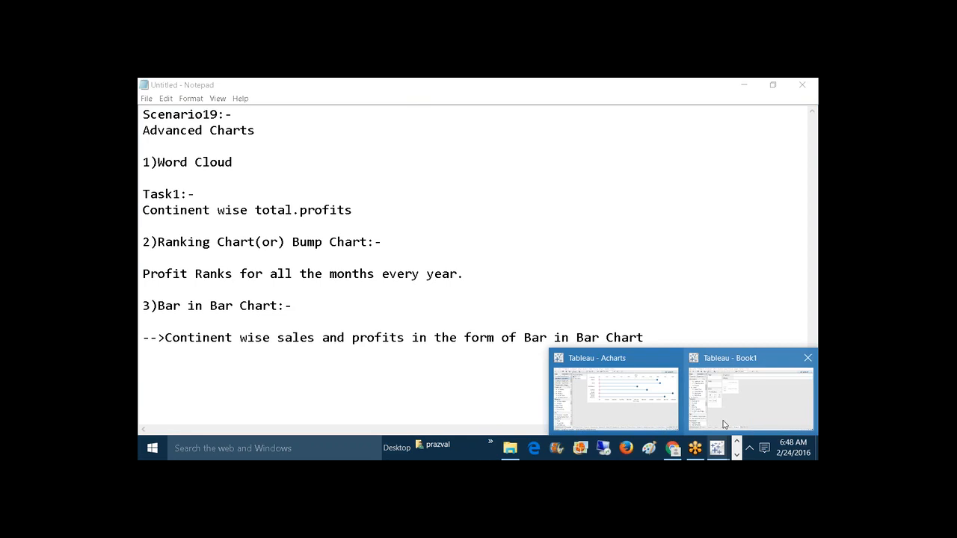
left_click(722, 415)
left_click(525, 85)
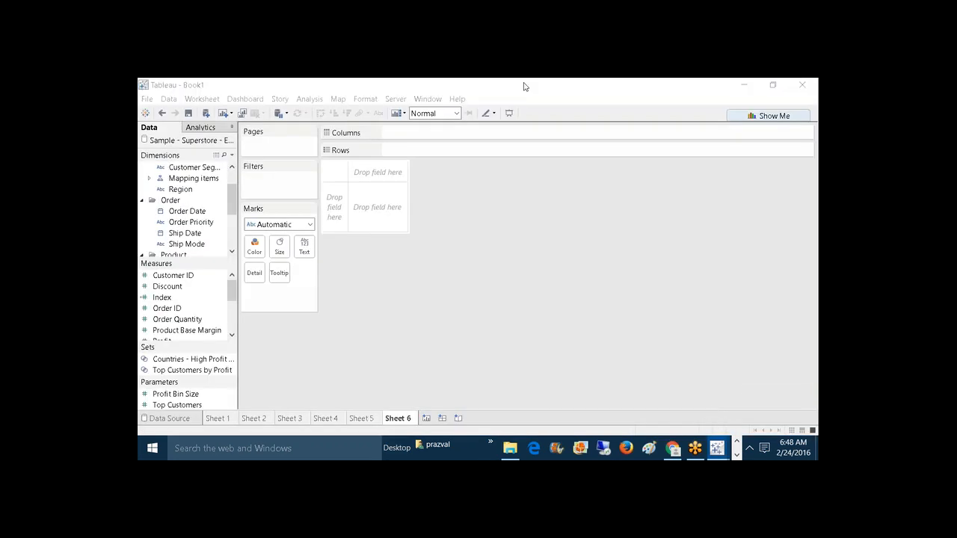
left_click(686, 93)
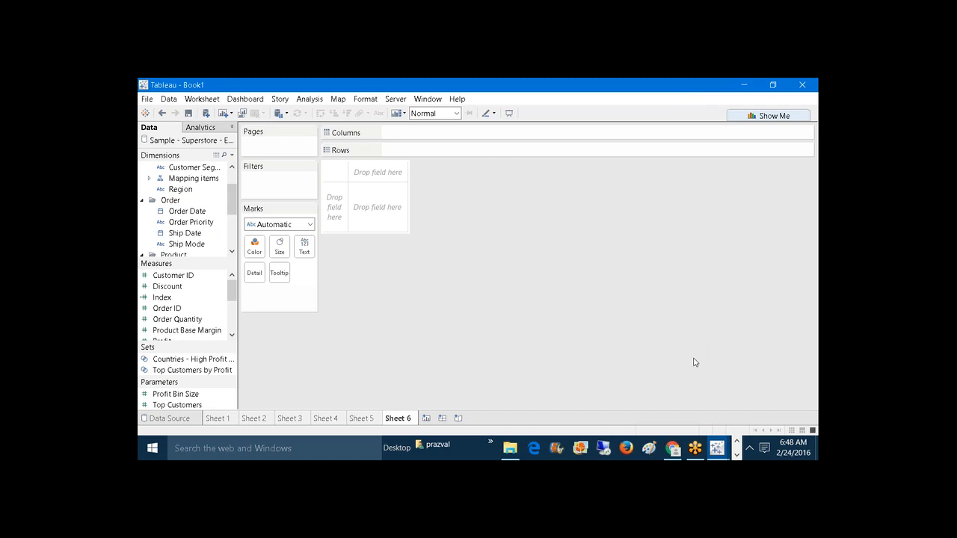
Step: Check the bar in bar task in the Notepad notes again and return to the Book1 workbook in Tableau
left_click(803, 105)
left_click(737, 454)
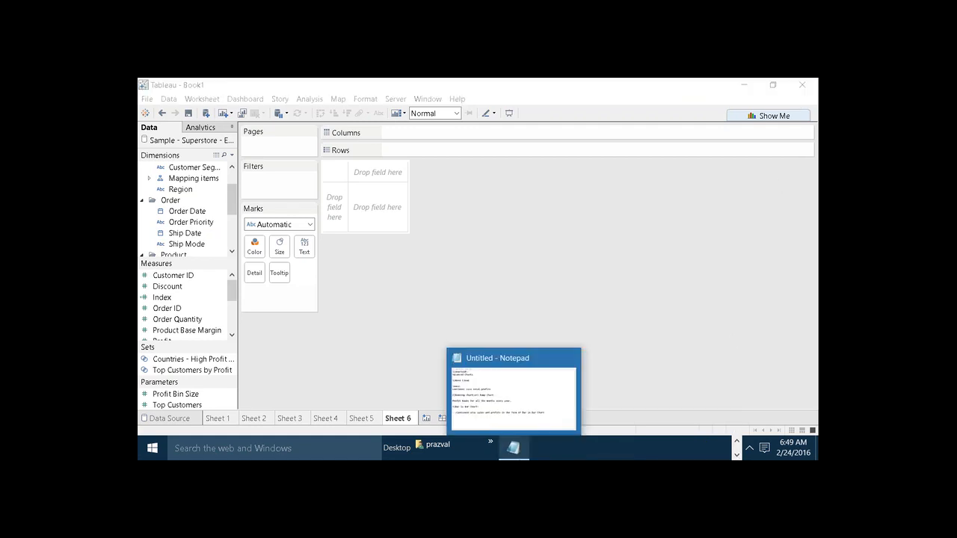
left_click(513, 448)
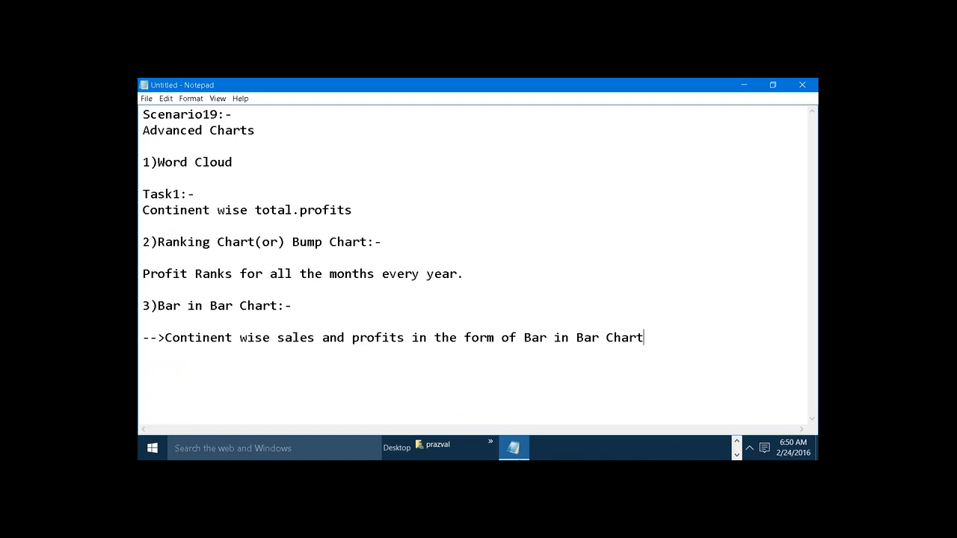
left_click(737, 442)
mouse_move(716, 448)
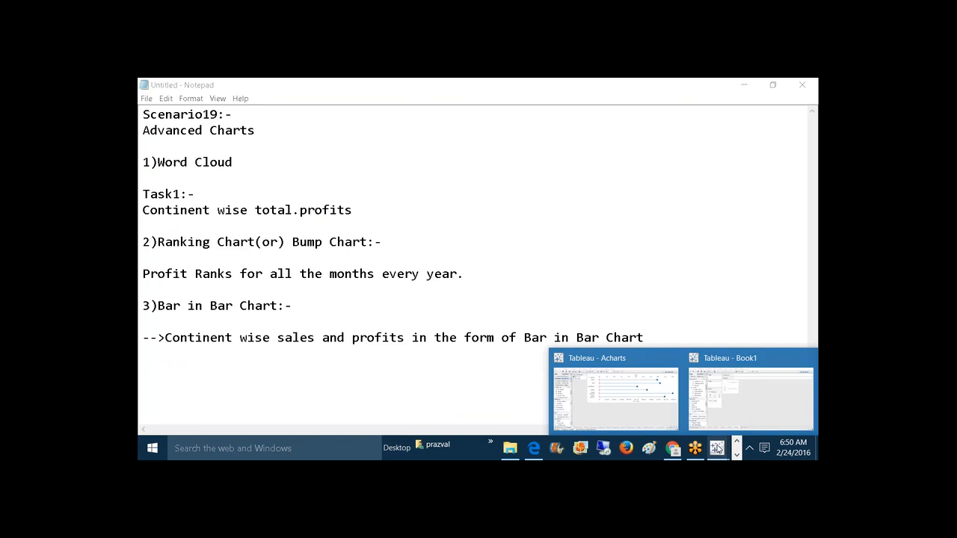
left_click(720, 410)
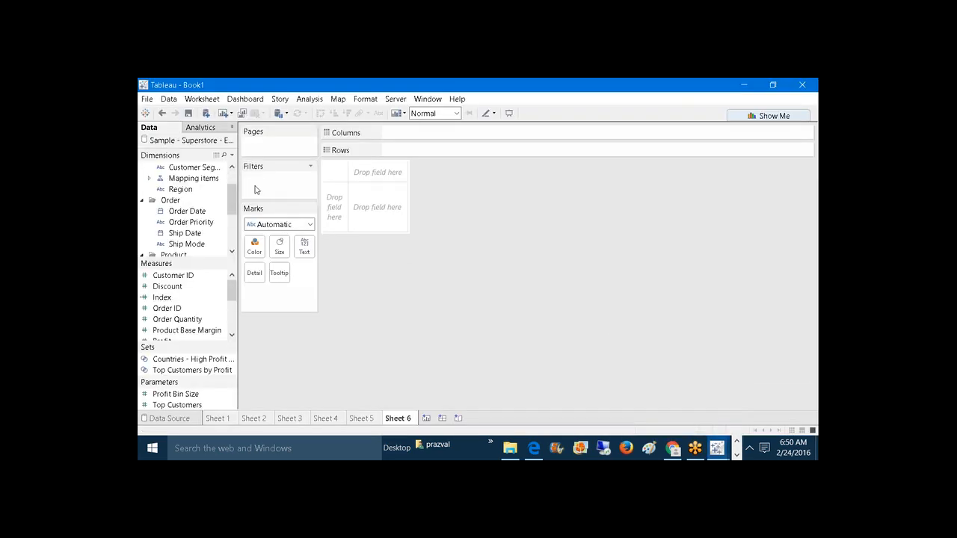
Step: Plot total Sales by Continent as horizontal bars and add Profit on the same shared axis
scroll(230, 202, "up", 1)
left_click_drag(185, 178, 414, 151)
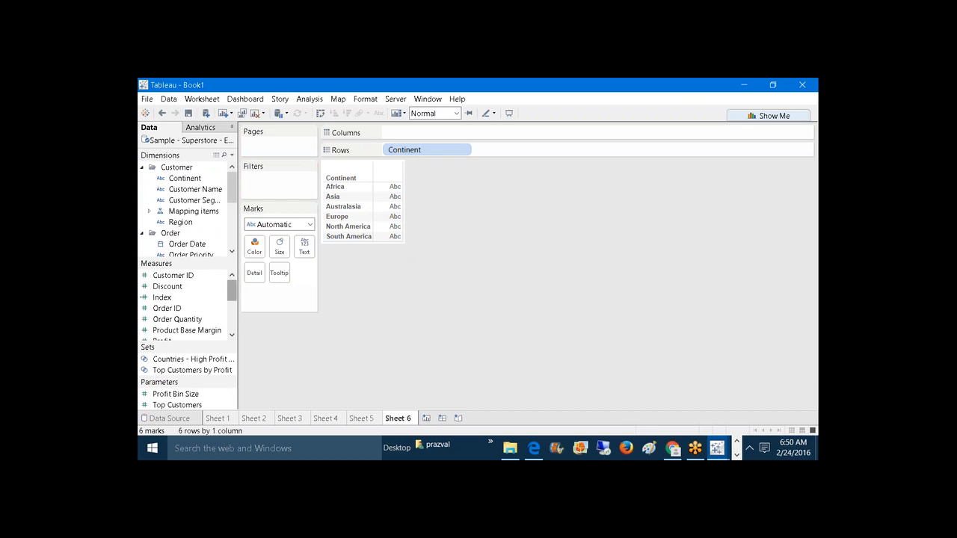
scroll(232, 297, "down", 1)
scroll(233, 297, "down", 1)
left_click_drag(161, 320, 426, 132)
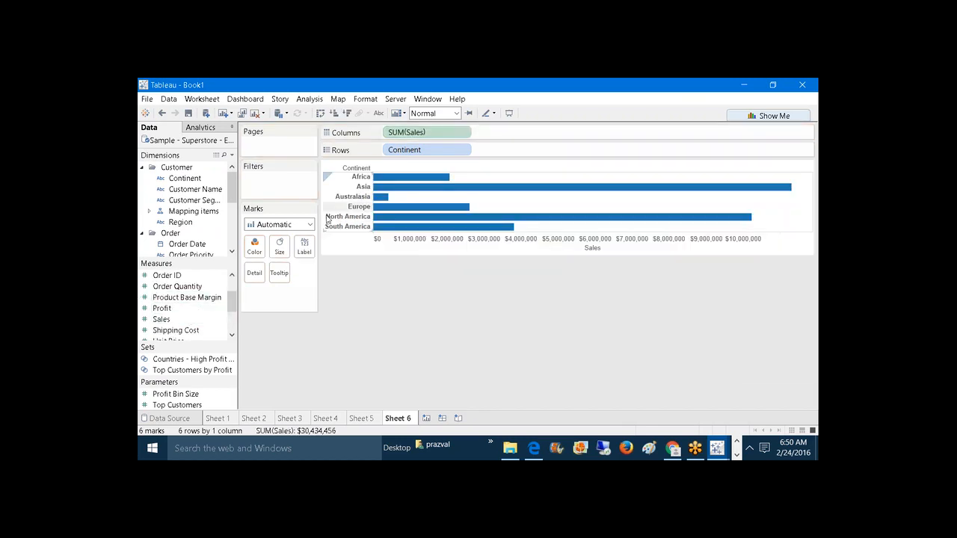
left_click_drag(162, 308, 451, 249)
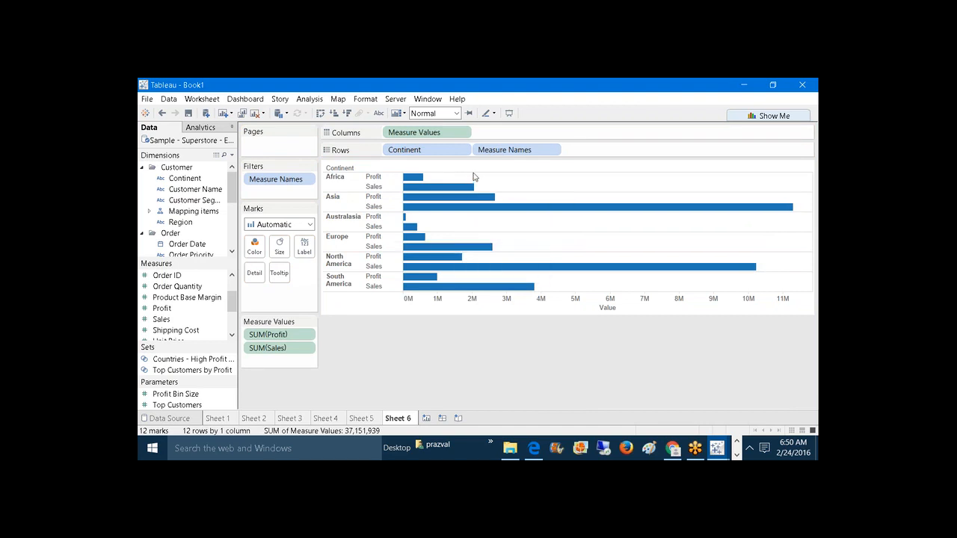
Step: Use Measure Names as the bar color instead of a row level, and swap the axes into a widened vertical chart
left_click_drag(482, 155, 255, 248)
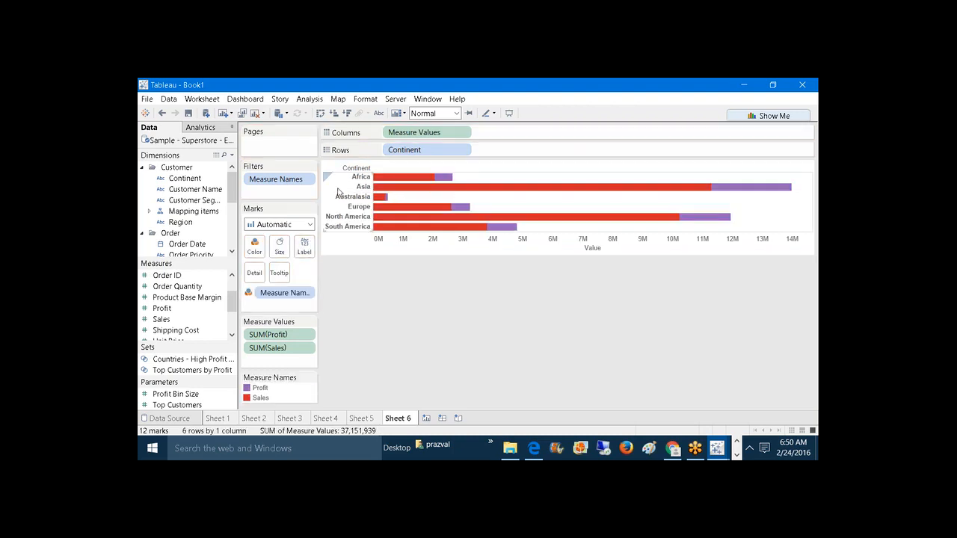
left_click(320, 113)
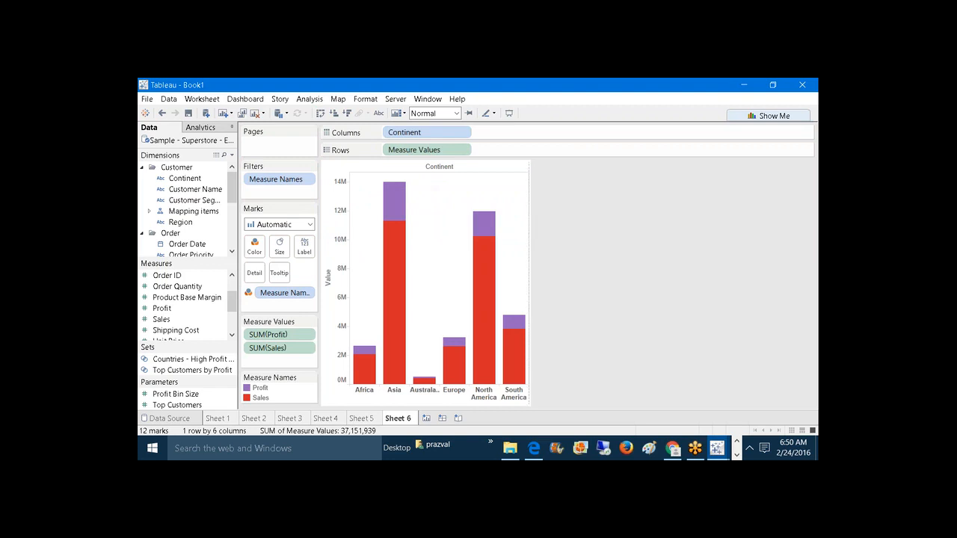
left_click_drag(531, 207, 611, 196)
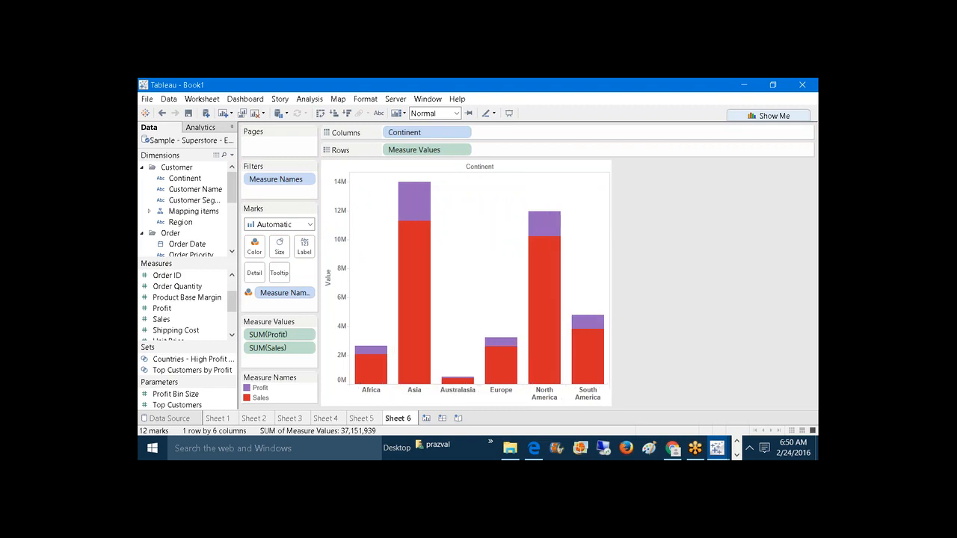
Step: Examine the sales and profit values of the stacked segments in Africa's bar, comparing them with Asia's
left_click(374, 368)
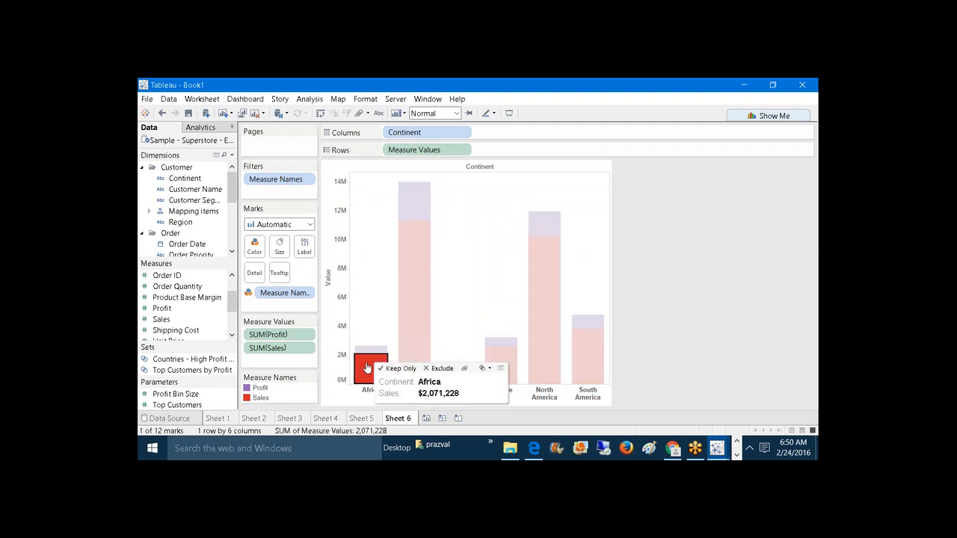
left_click(371, 349)
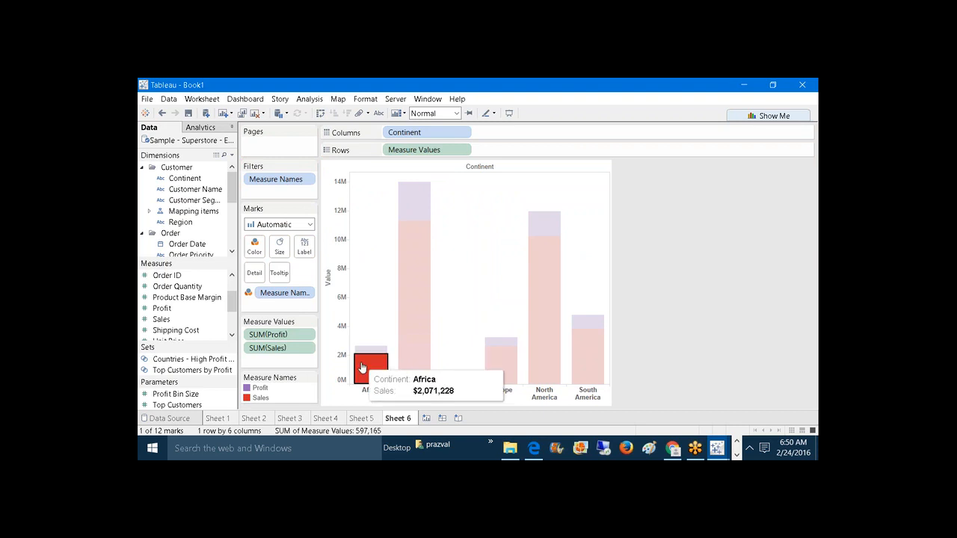
left_click(365, 298)
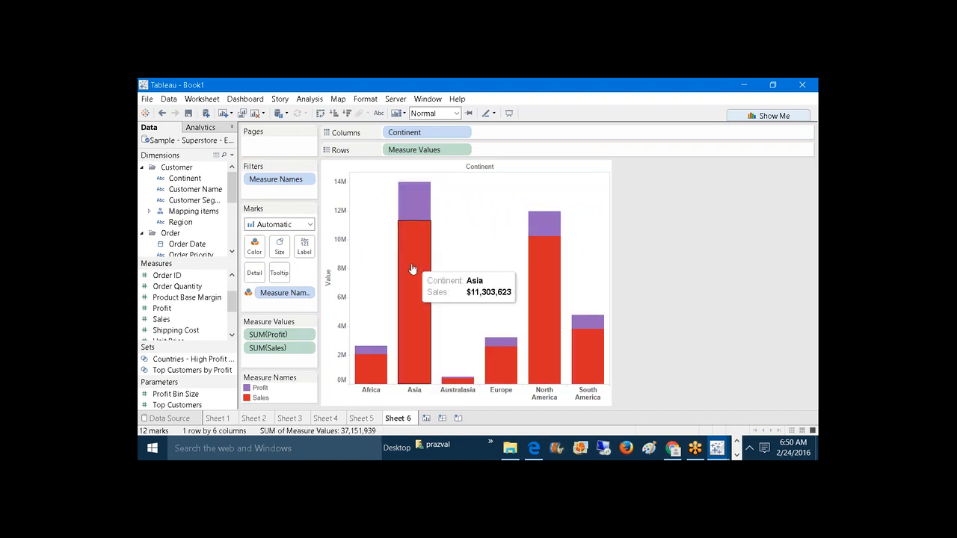
left_click(374, 364)
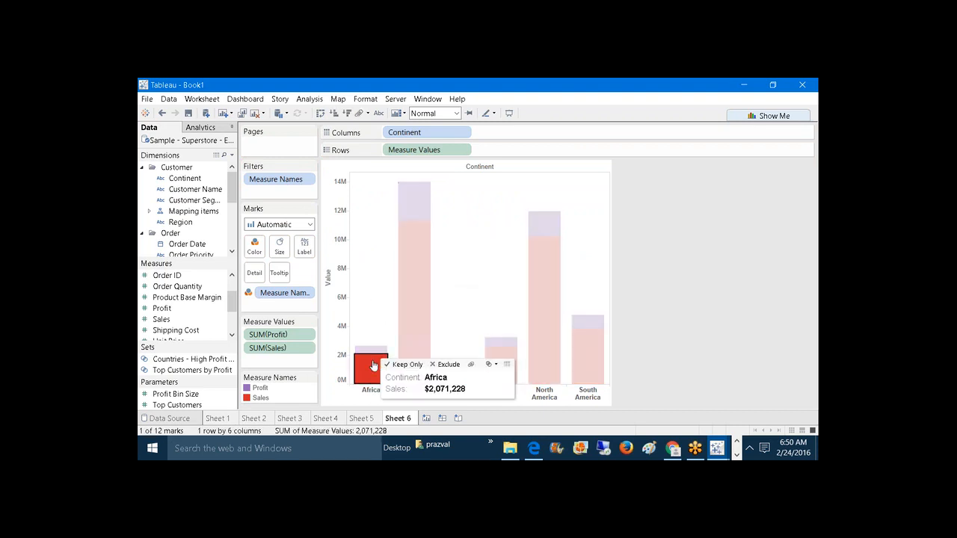
left_click(366, 328)
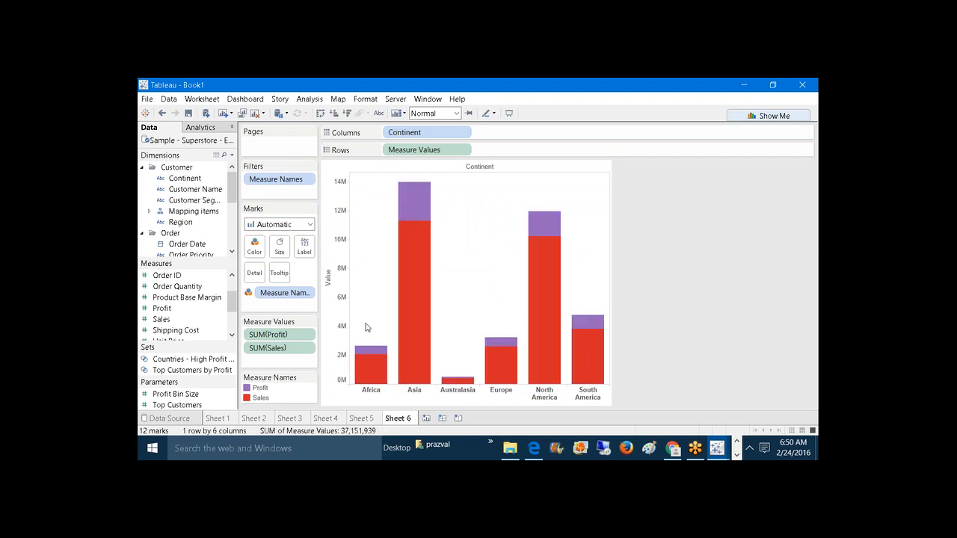
left_click(368, 368)
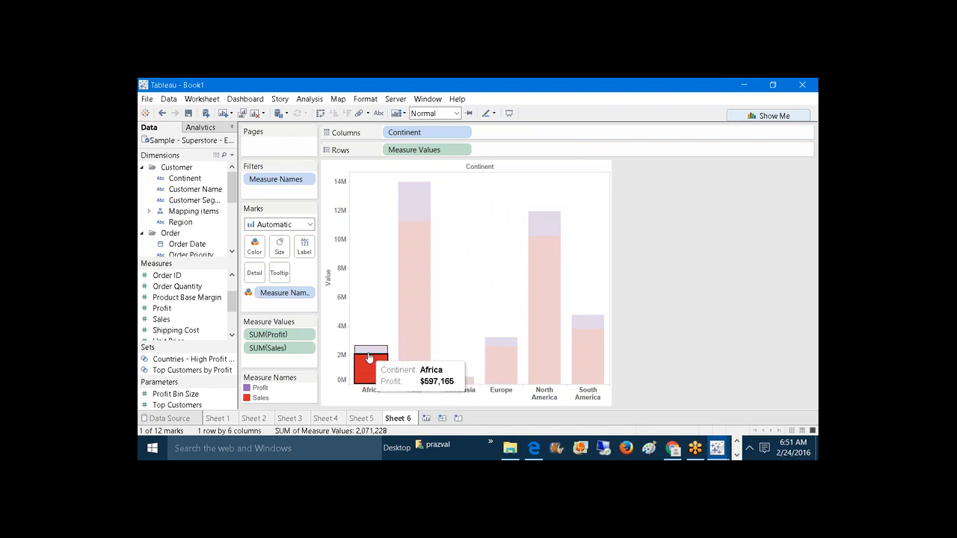
left_click(370, 350)
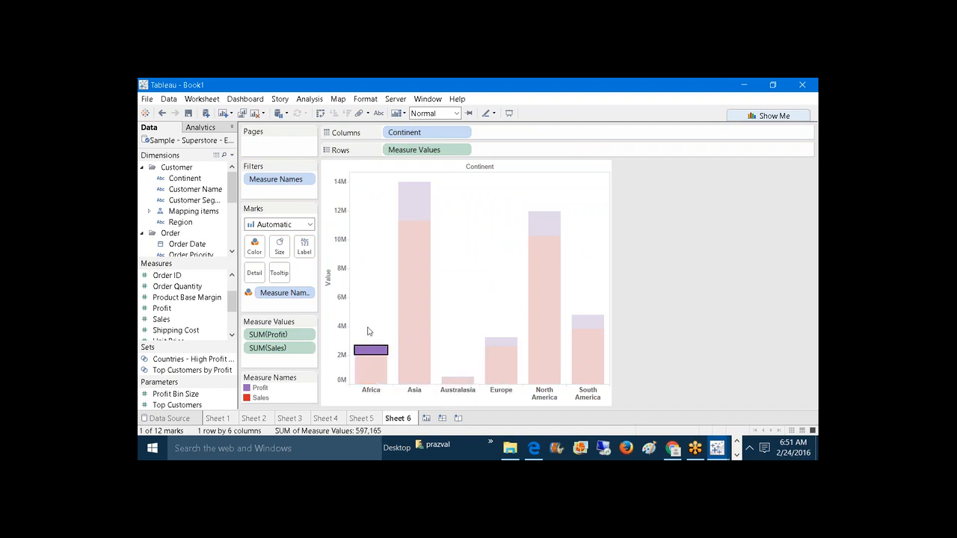
left_click(372, 329)
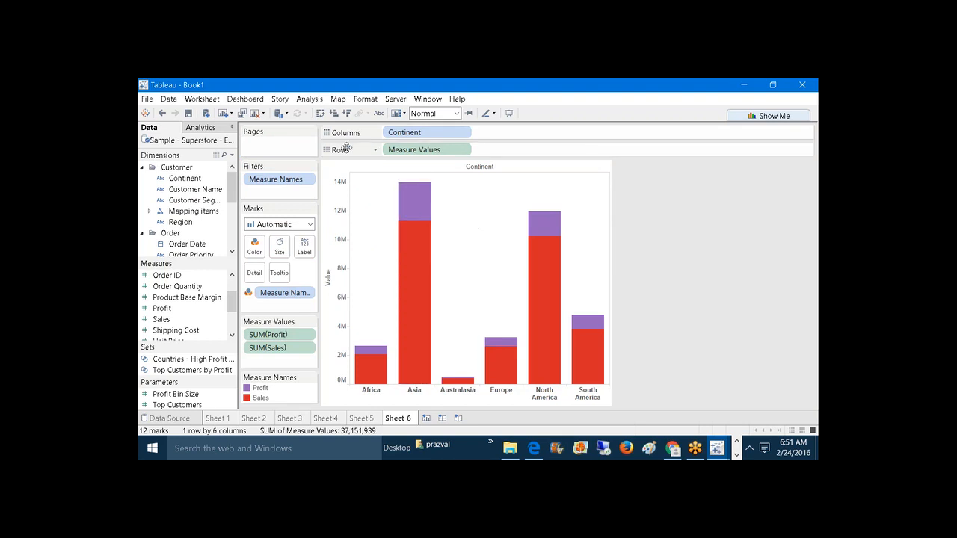
Step: Turn off mark stacking so the Sales and Profit bars of each continent overlap from zero
left_click(314, 100)
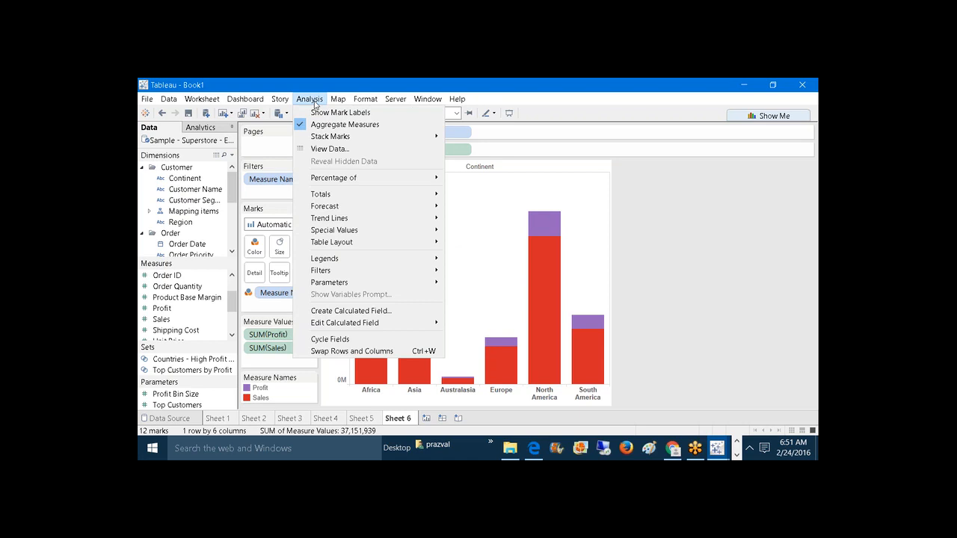
mouse_move(400, 140)
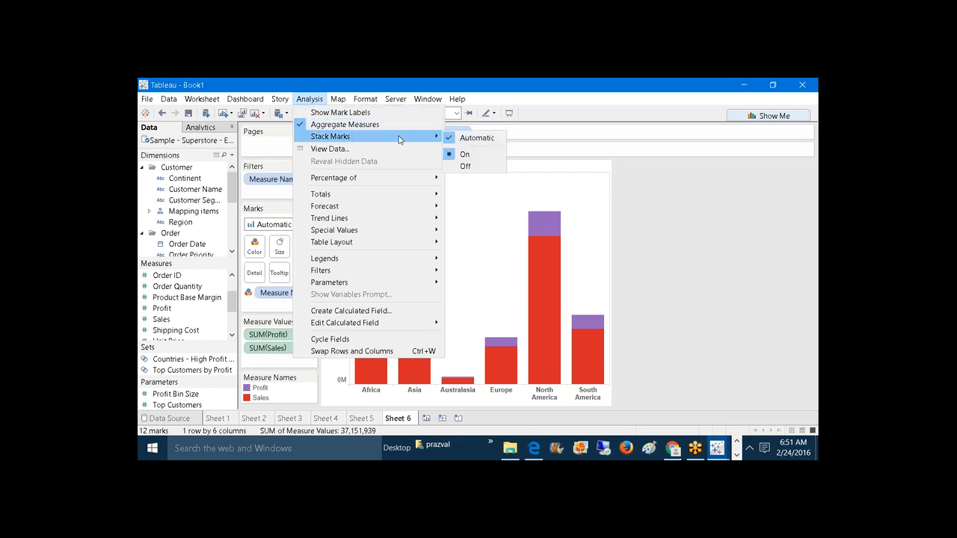
left_click(464, 167)
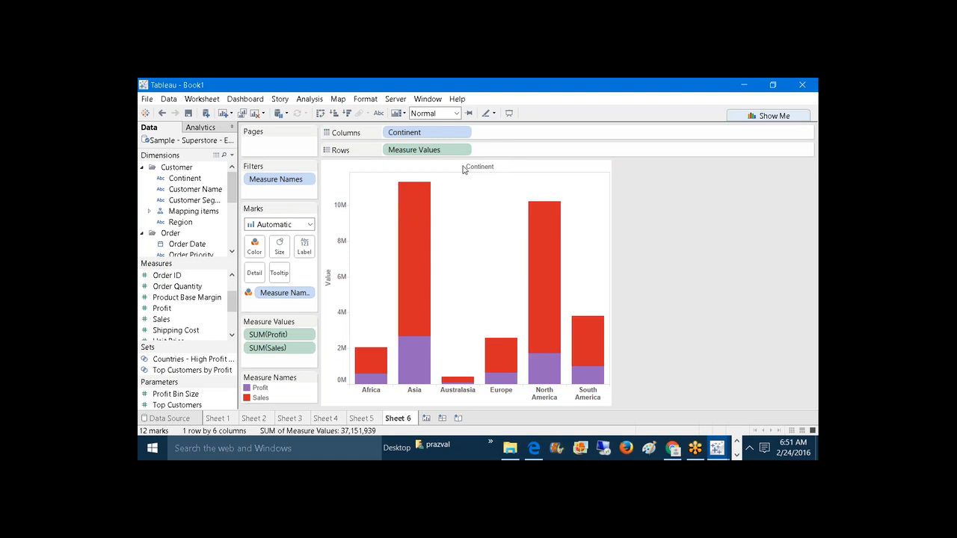
left_click(310, 100)
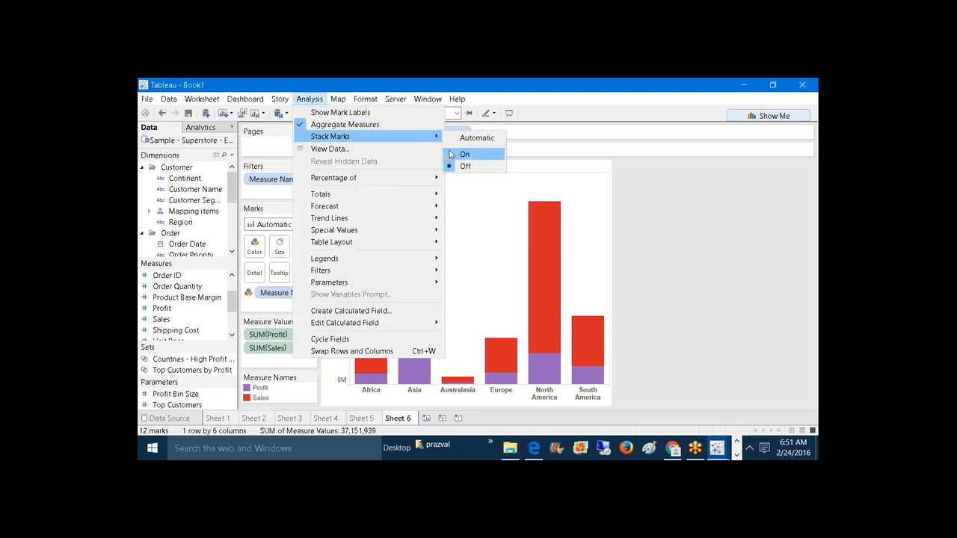
left_click(638, 227)
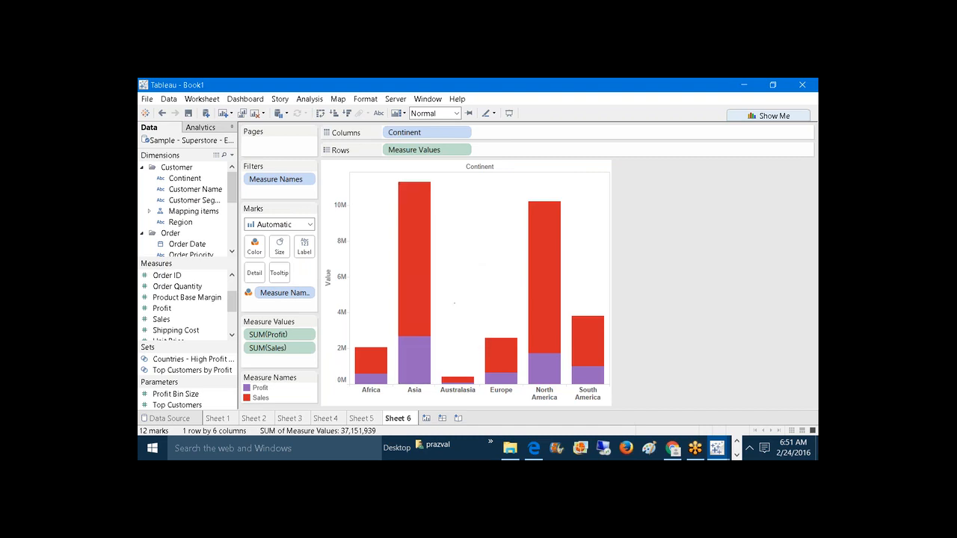
Step: Size the bars by Measure Names as well, with Sales ordered above Profit, and set the color legend beside a widened chart
left_click_drag(271, 300, 278, 253)
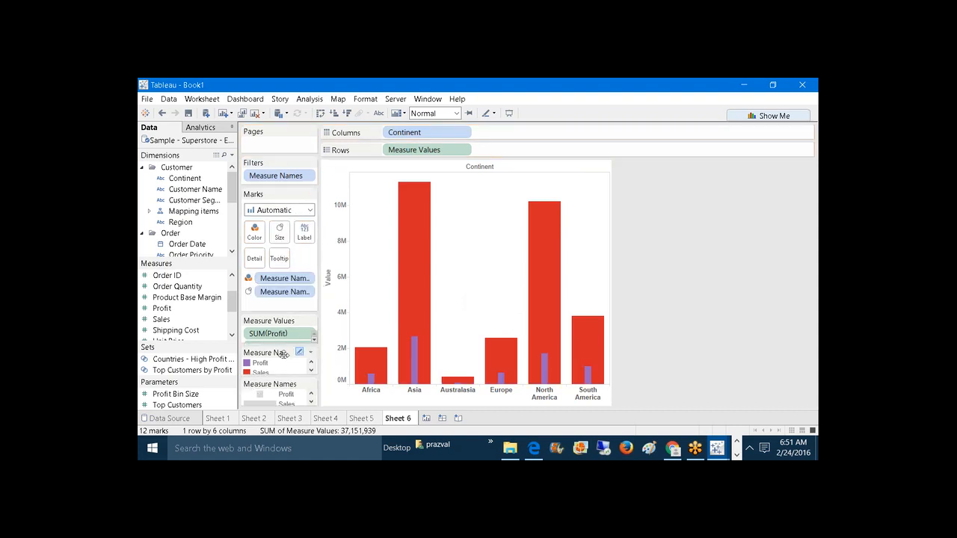
left_click_drag(282, 354, 737, 299)
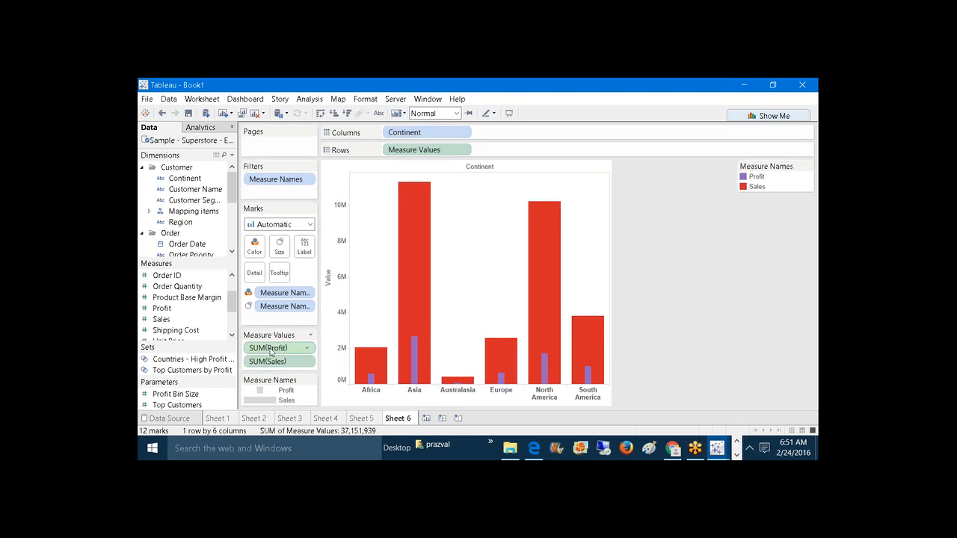
left_click_drag(270, 352, 269, 372)
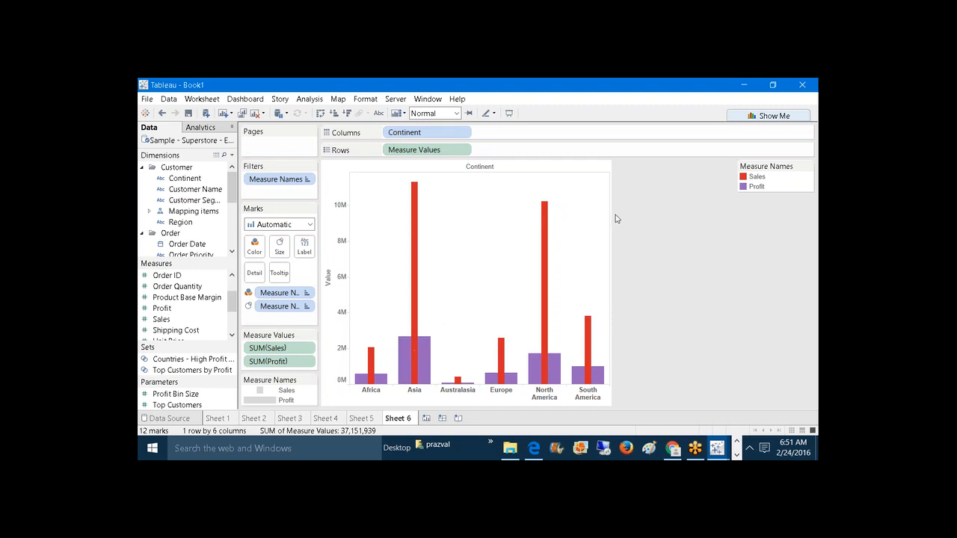
left_click_drag(611, 216, 680, 200)
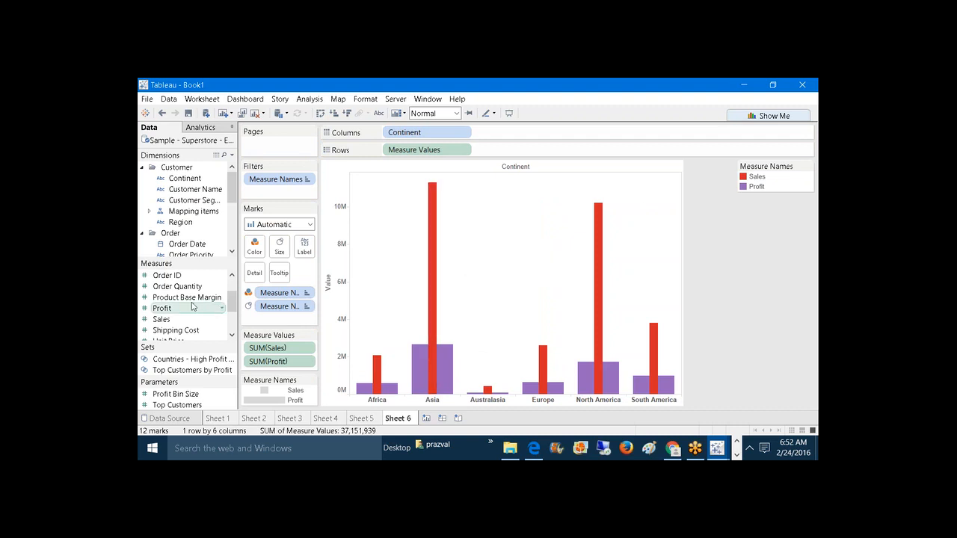
Step: Add Order Quantity and Shipping Cost to Measure Values, ordered after Sales and Profit, and place that card under the color legend
left_click_drag(178, 287, 269, 369)
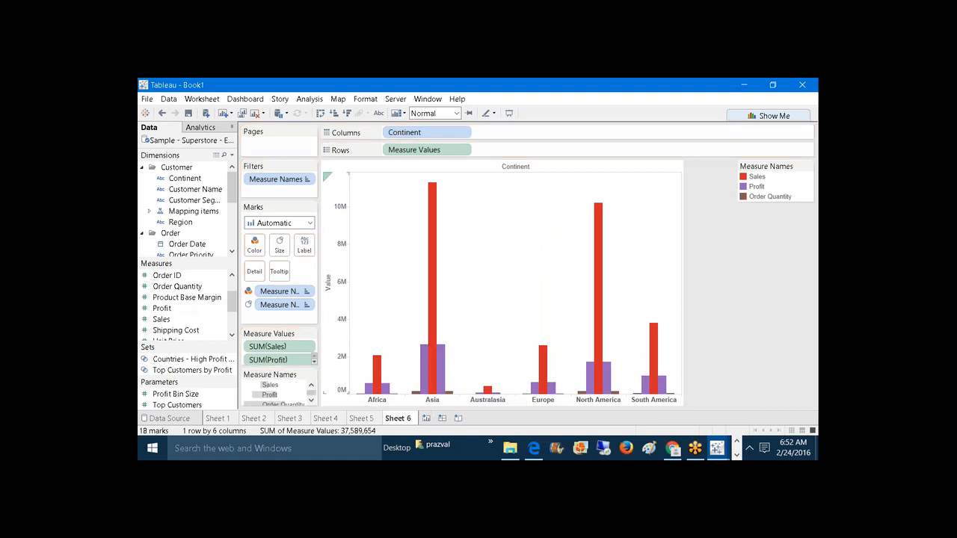
left_click_drag(233, 303, 293, 354)
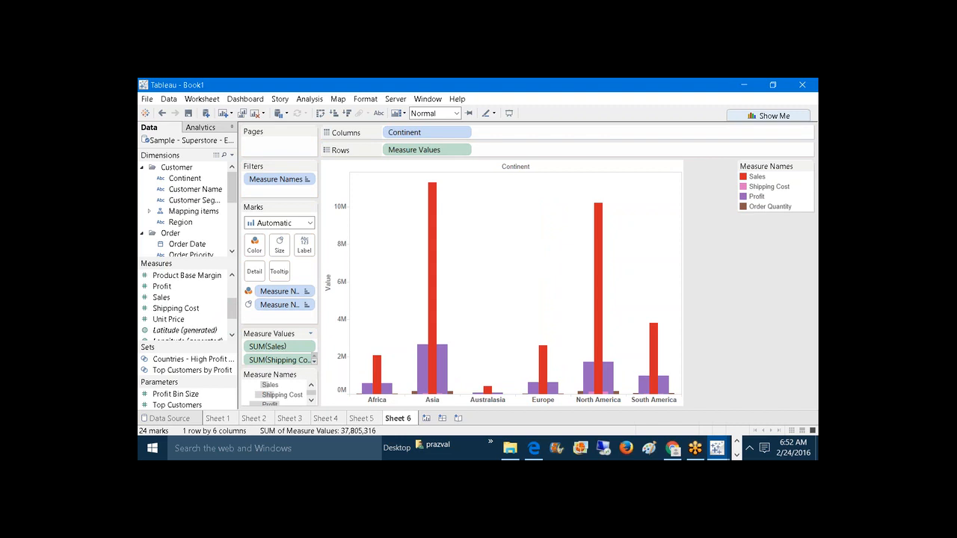
left_click_drag(275, 346, 736, 246)
left_click_drag(709, 194, 710, 225)
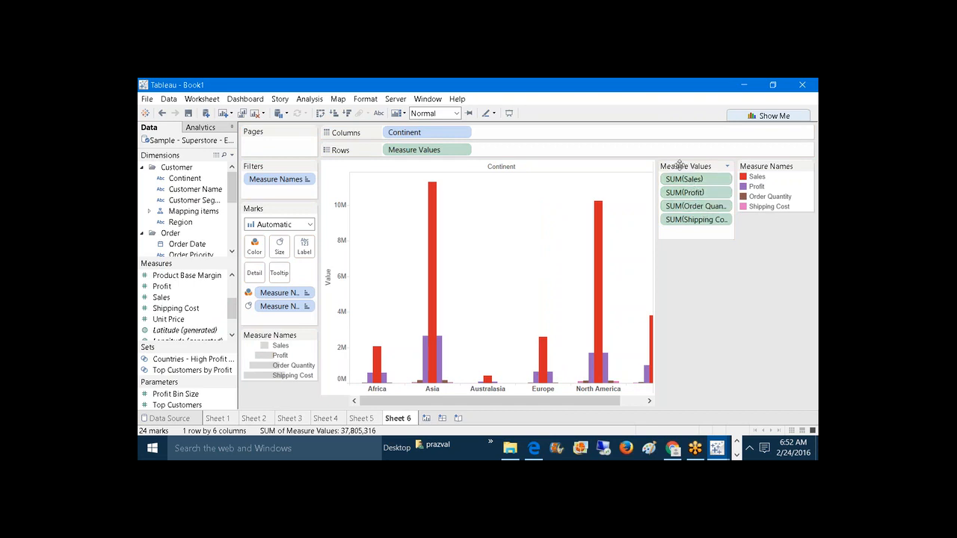
left_click_drag(677, 166, 774, 217)
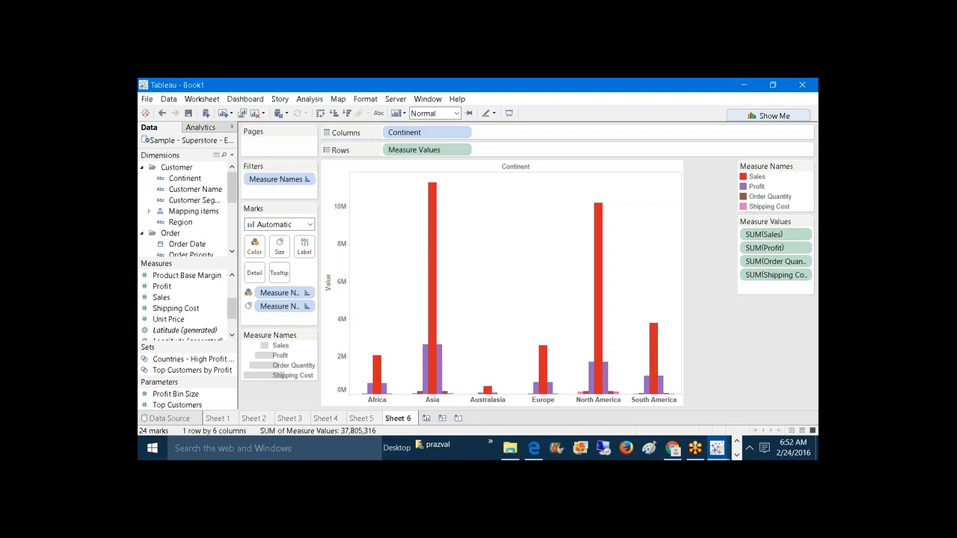
Step: Create a new blank worksheet after the Continent bar in bar chart
left_click(427, 419)
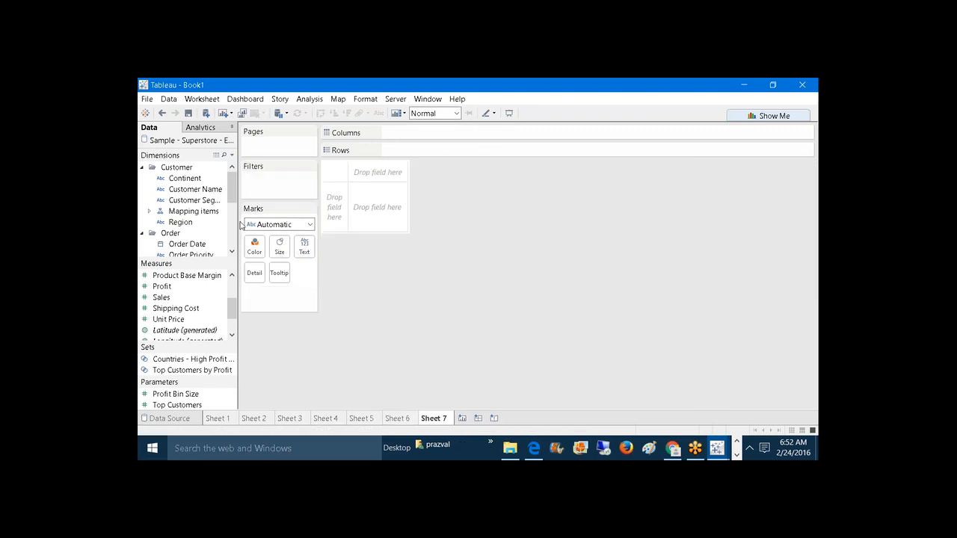
Step: Lay out Order Date by year across the columns and by month down the rows of the blank sheet
left_click_drag(179, 243, 476, 136)
left_click_drag(187, 244, 464, 149)
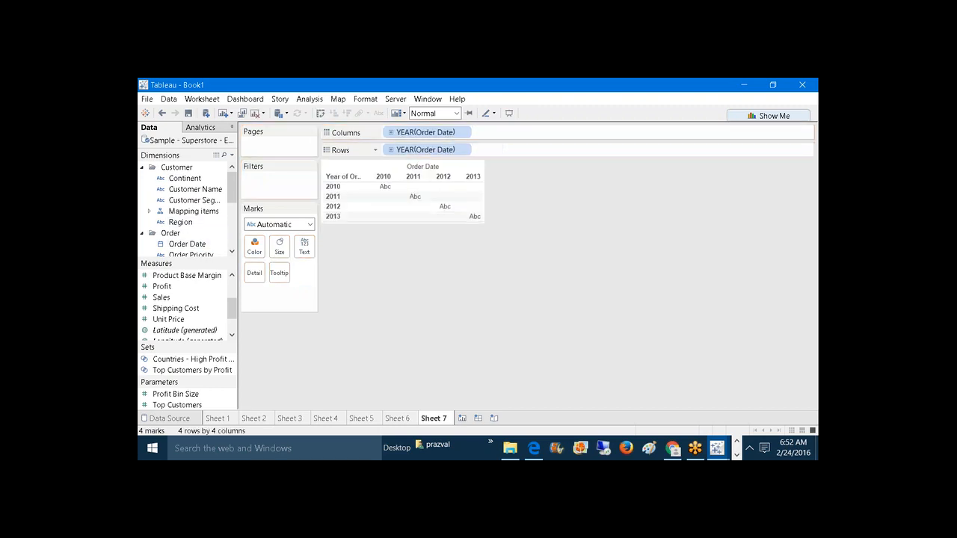
right_click(448, 153)
left_click(478, 213)
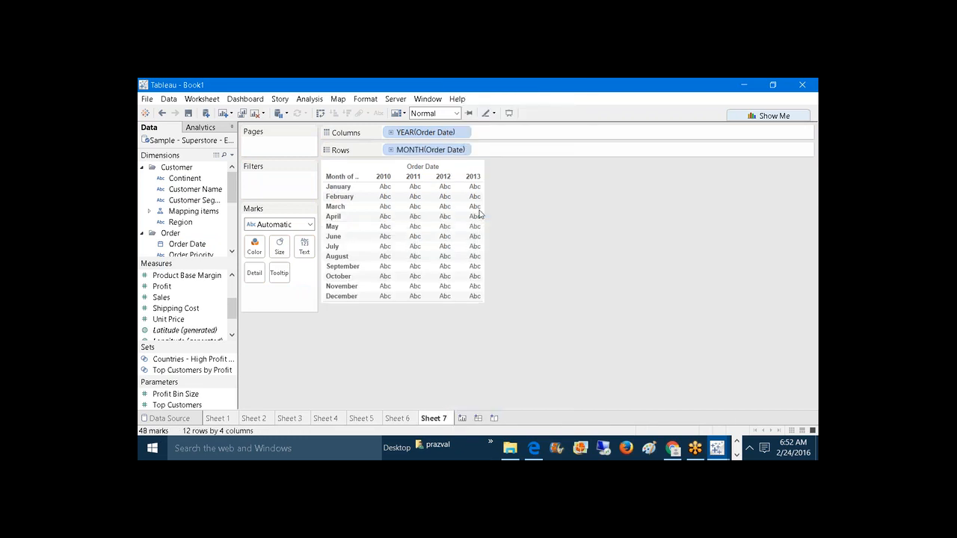
Step: Add Sales and Profit to the table, color by Measure Names, and plot Measure Values on the rows
left_click_drag(161, 297, 304, 251)
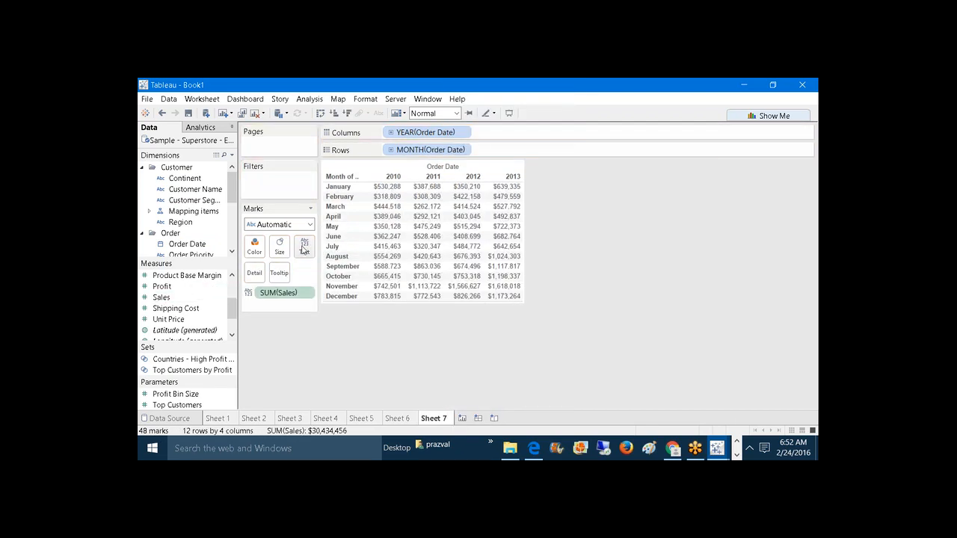
left_click_drag(183, 288, 431, 266)
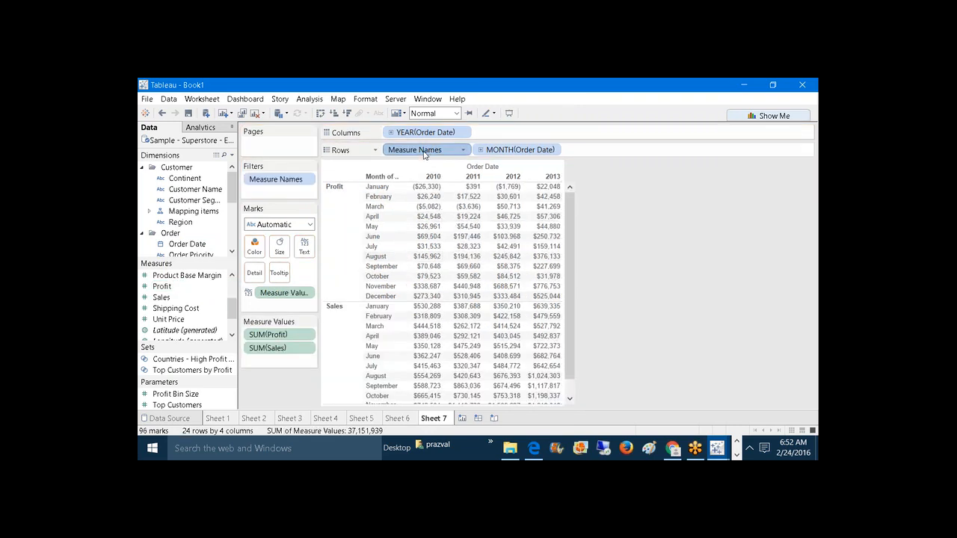
left_click_drag(424, 155, 254, 245)
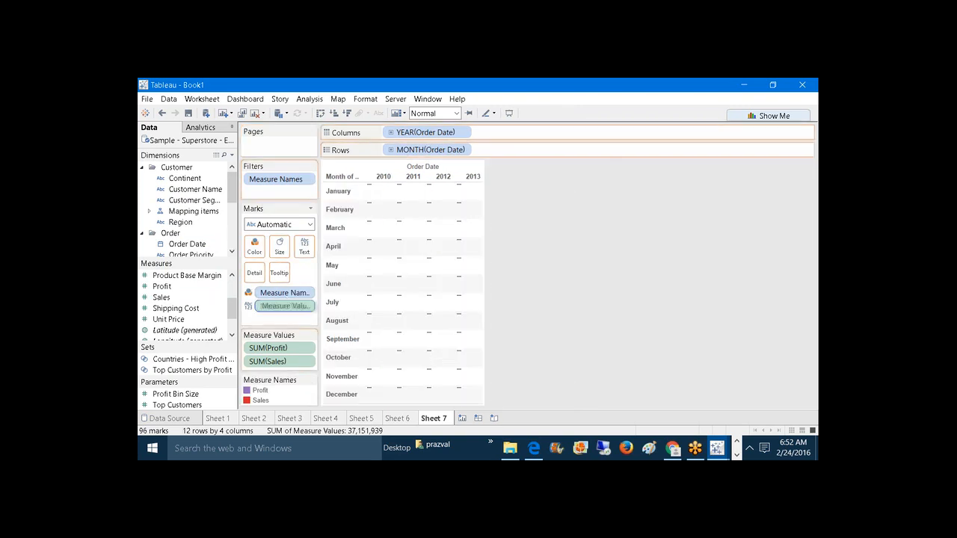
left_click_drag(284, 306, 565, 150)
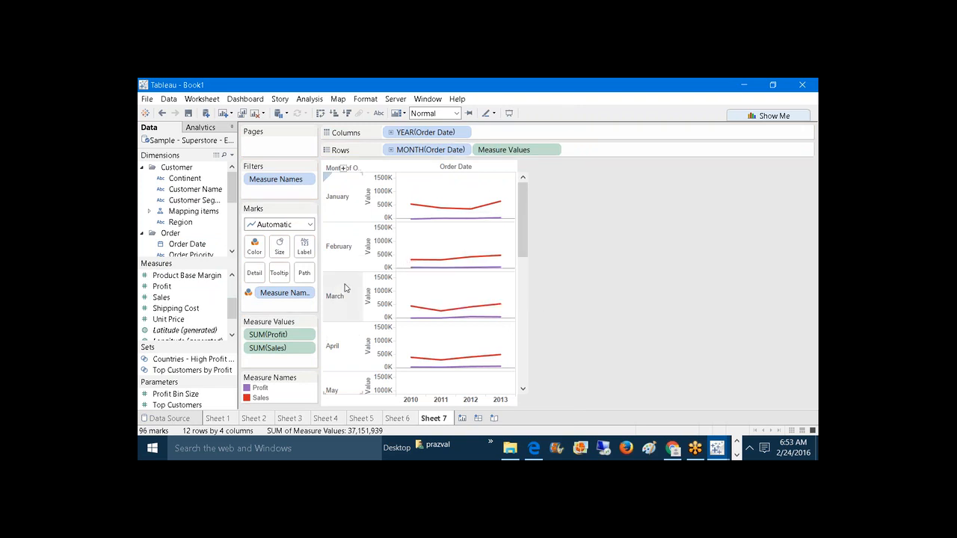
Step: Change the mark type to Bar and nest the Order Date months under the years on the columns
left_click(308, 224)
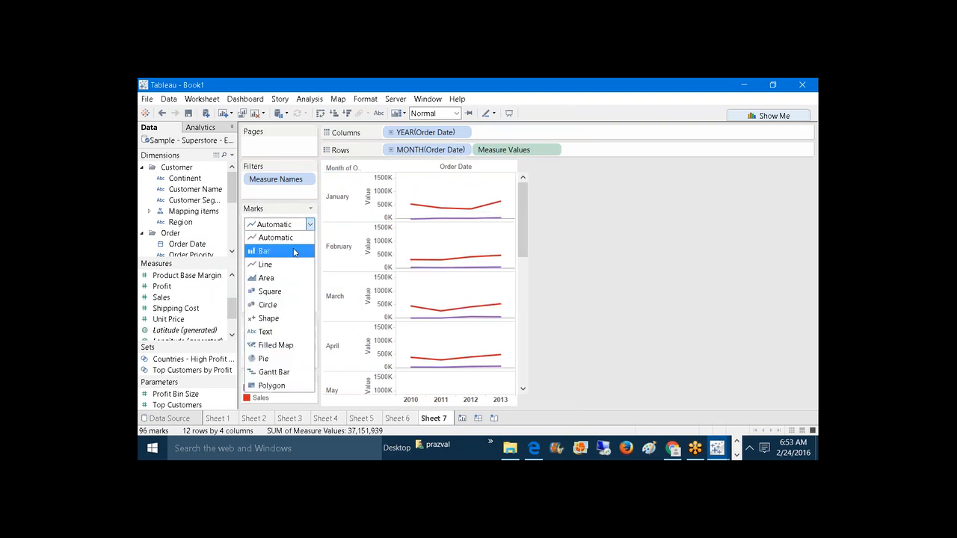
left_click(295, 252)
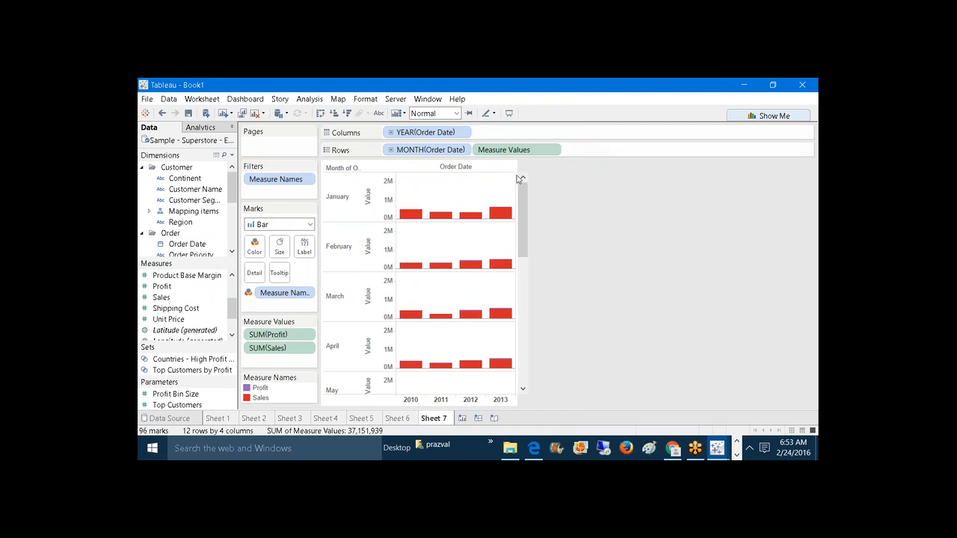
left_click_drag(521, 178, 554, 174)
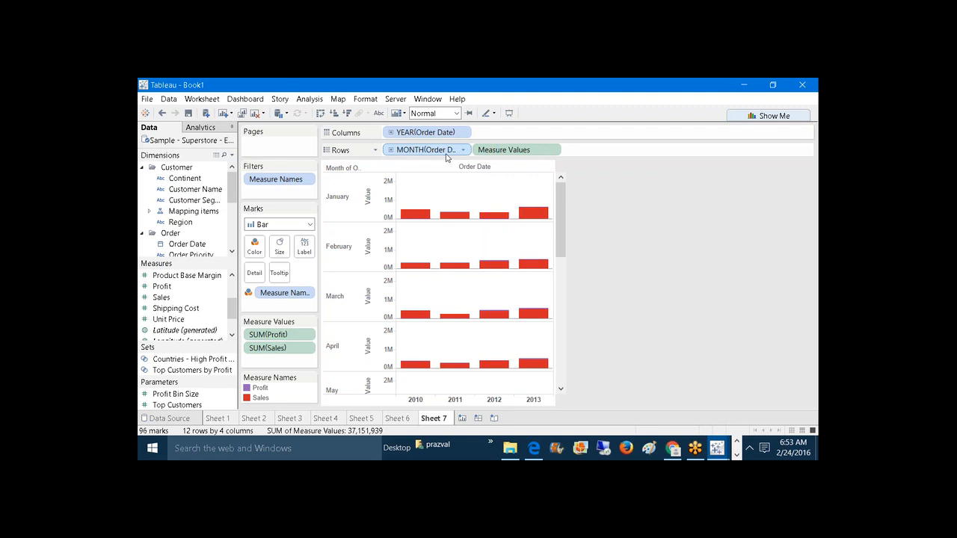
left_click_drag(446, 156, 557, 135)
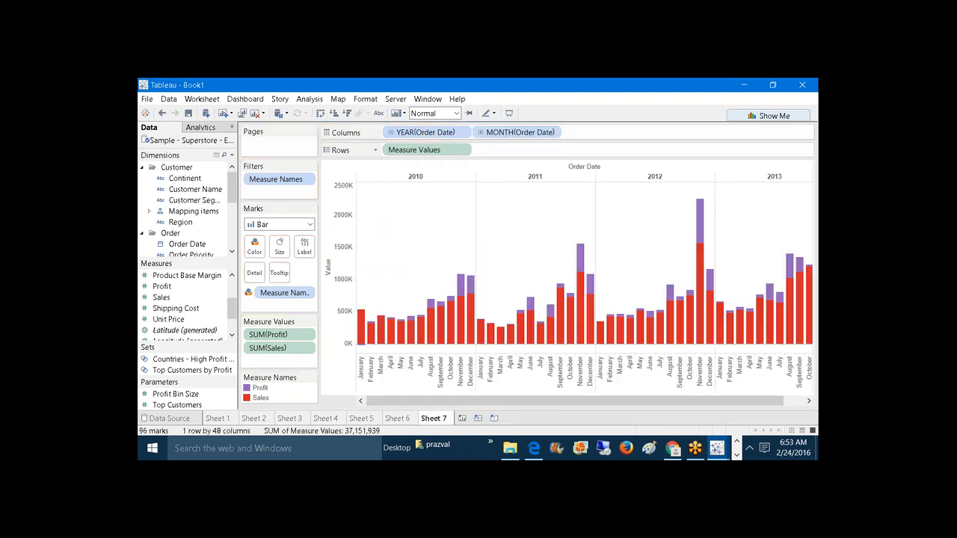
left_click(321, 113)
left_click(320, 112)
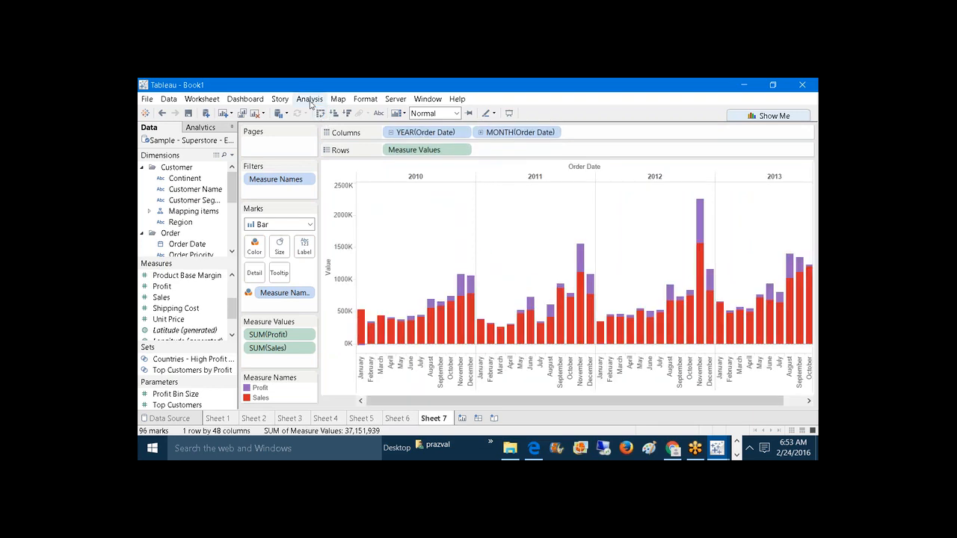
Step: Turn off mark stacking so the monthly Sales and Profit bars overlap from zero
left_click(309, 99)
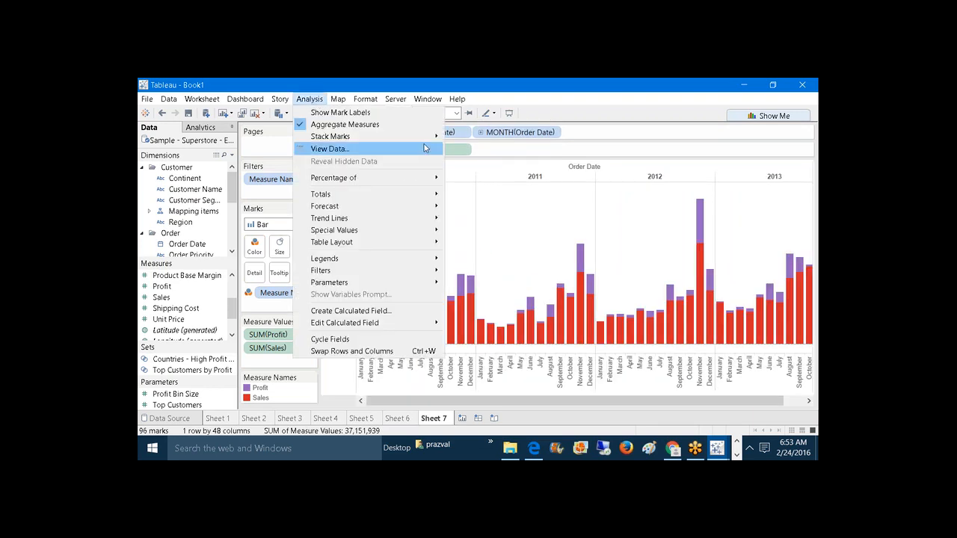
mouse_move(427, 136)
left_click(466, 163)
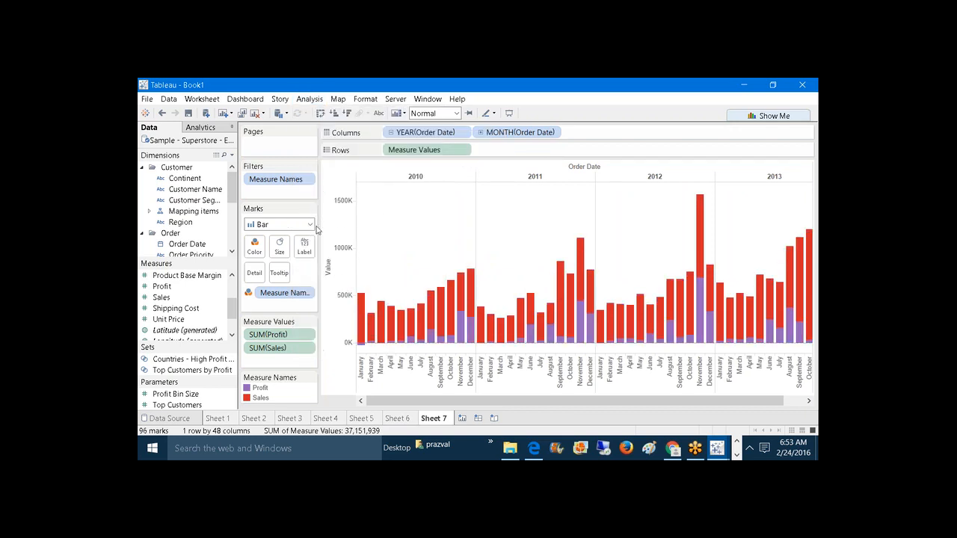
Step: Size the monthly bars by Measure Names, place the Measure Values card beside the chart, and order Sales above Profit
left_click_drag(277, 296, 280, 245)
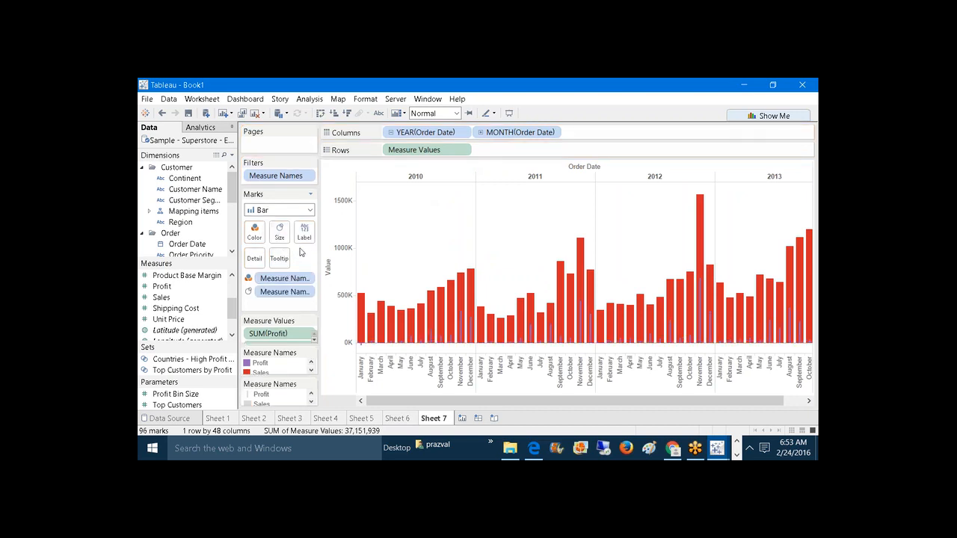
left_click_drag(268, 321, 814, 217)
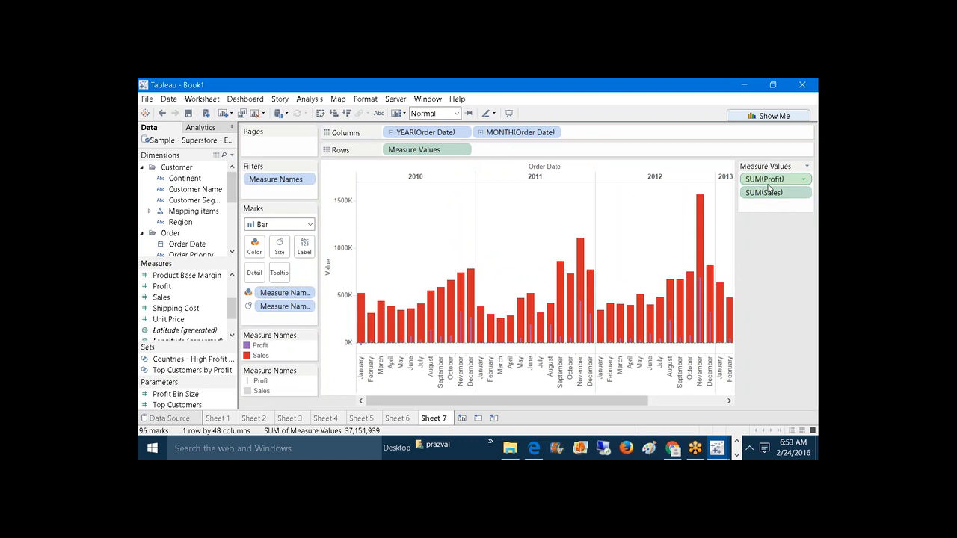
left_click_drag(769, 179, 770, 203)
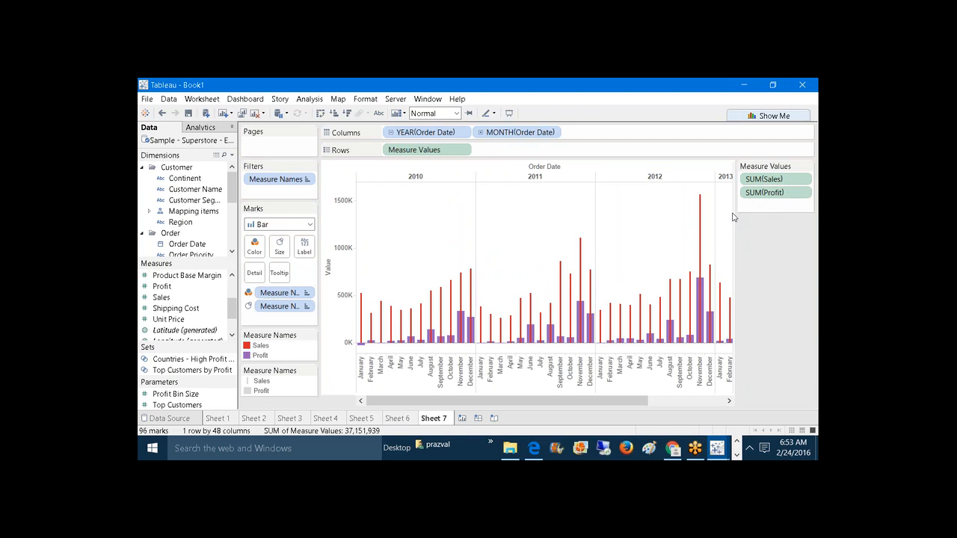
left_click_drag(735, 214, 752, 211)
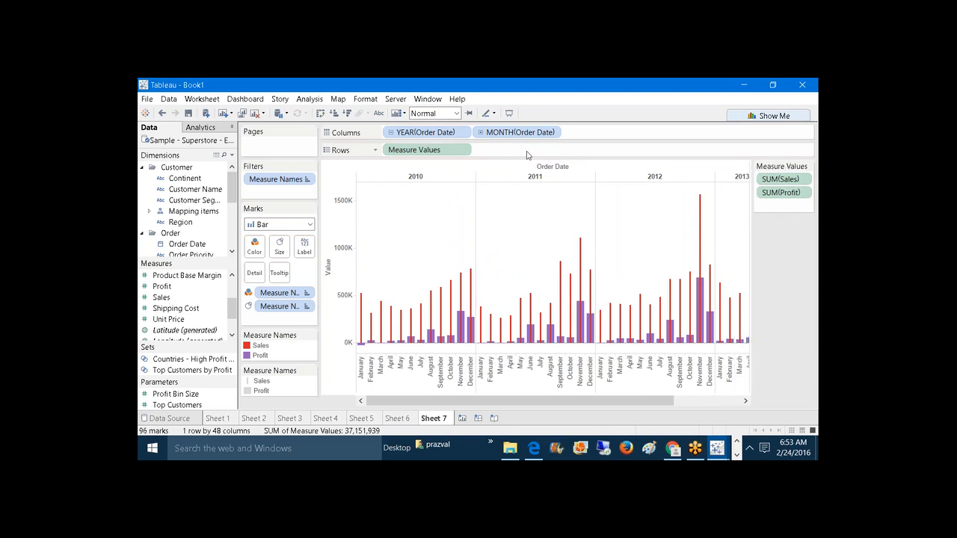
Step: Review the monthly bar in bar chart in presentation mode, then inspect the November 2010 bars in the normal view
left_click(509, 113)
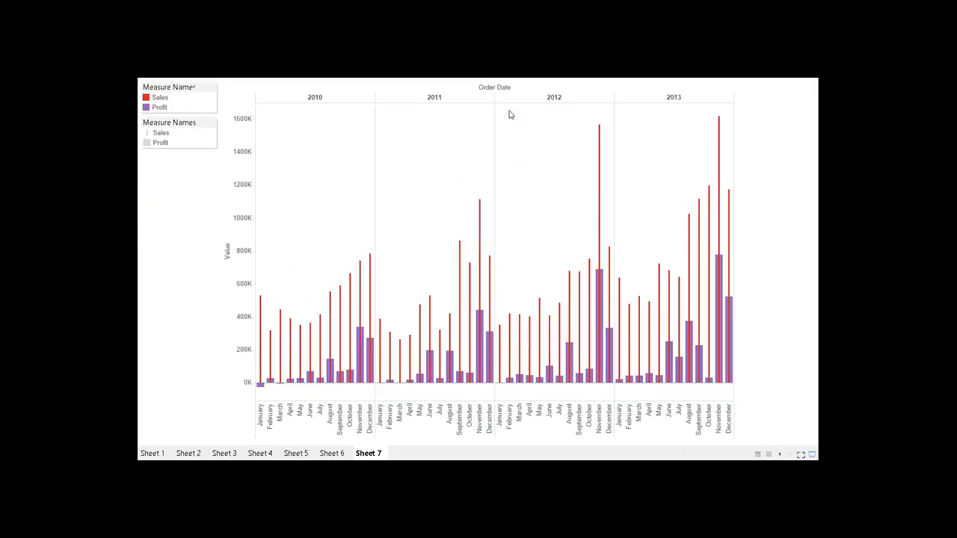
mouse_move(599, 228)
left_click(814, 454)
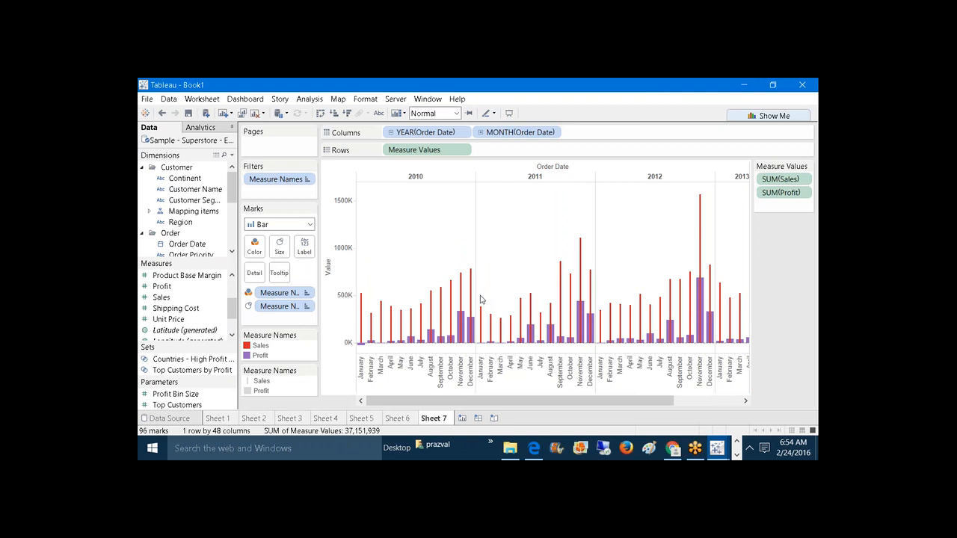
mouse_move(461, 299)
left_click(464, 325)
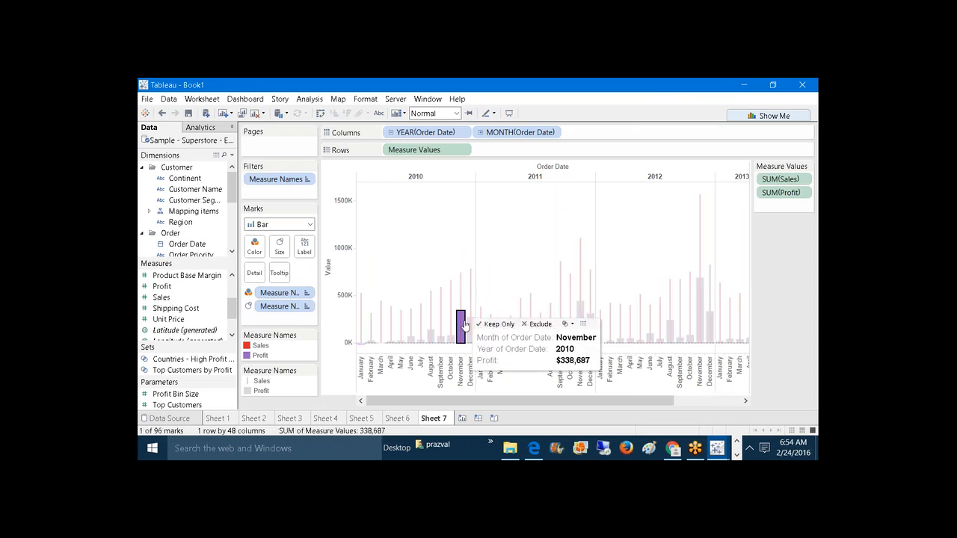
left_click(463, 315)
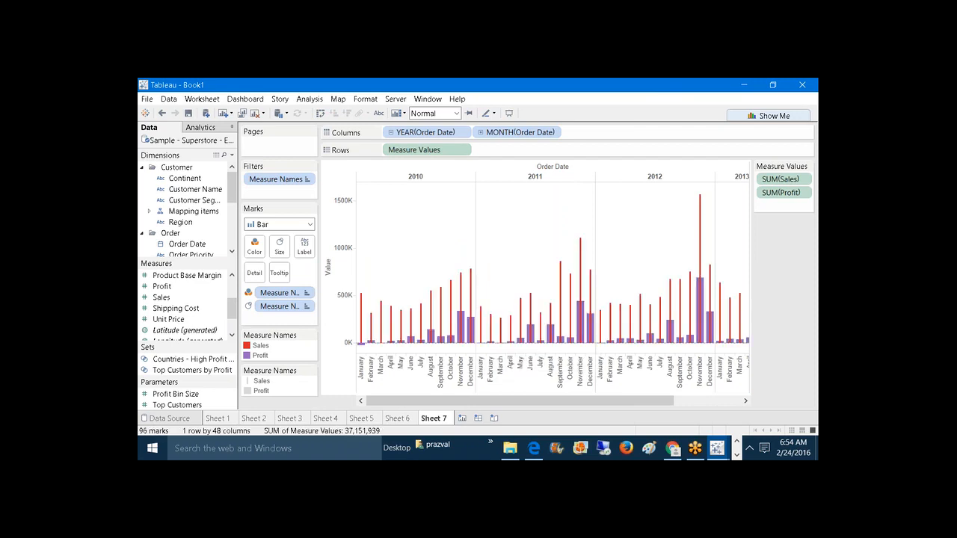
left_click(462, 298)
left_click(428, 239)
mouse_move(421, 346)
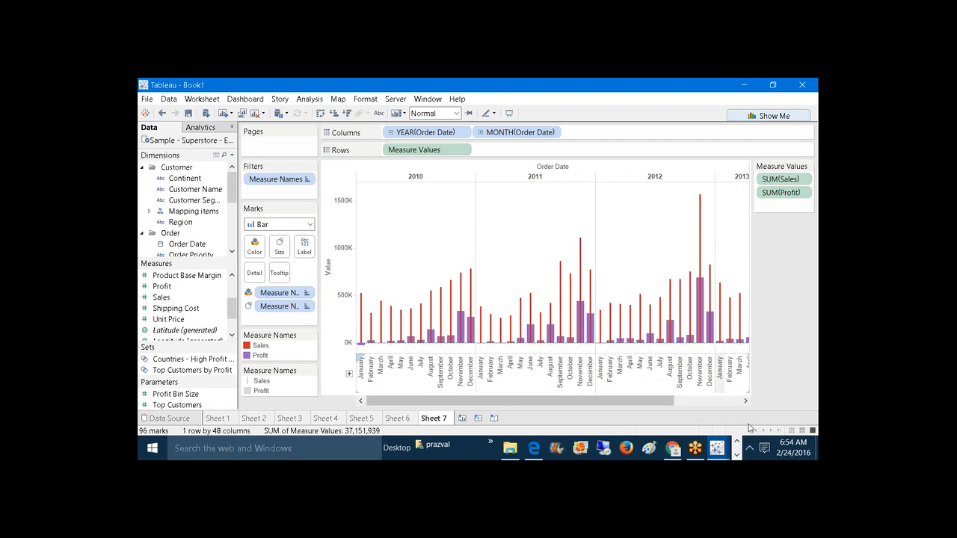
Step: Switch to Notepad and add the heading "4)WaterFall Chart:-" with the line "--->Cummalative Effect" at the end of the notes
left_click(737, 454)
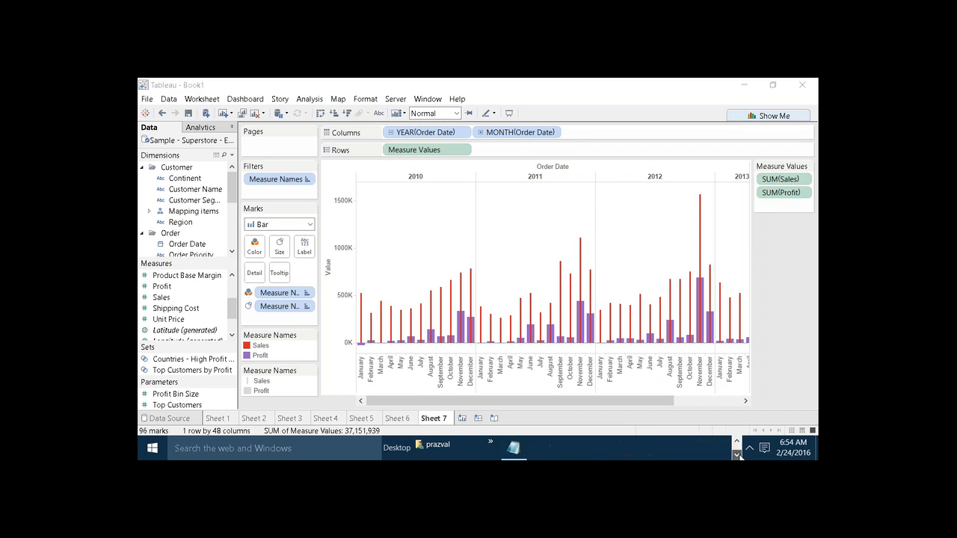
left_click(524, 451)
key("Return")
key("Return")
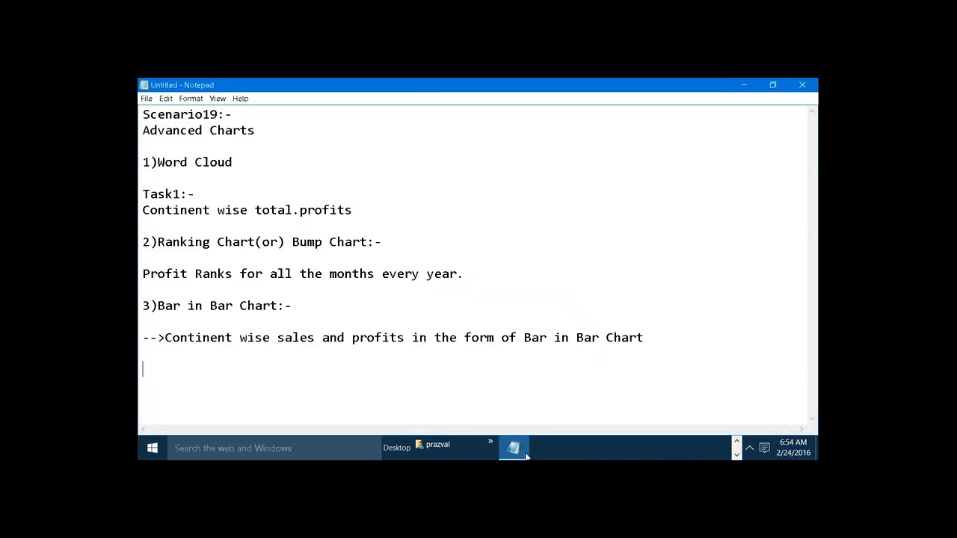
type("4)WaterFall C")
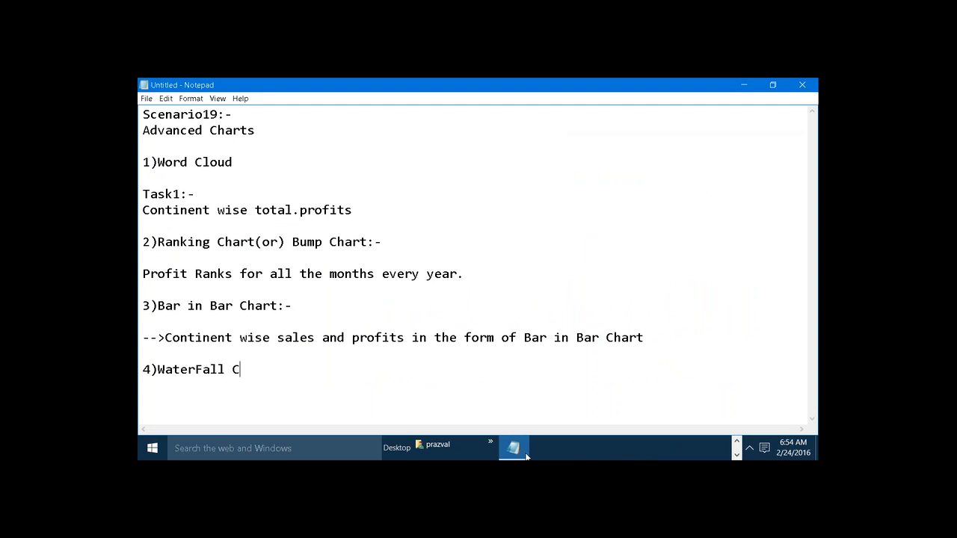
type("hart:-")
key("Return")
type("--->")
type("Cummalativ")
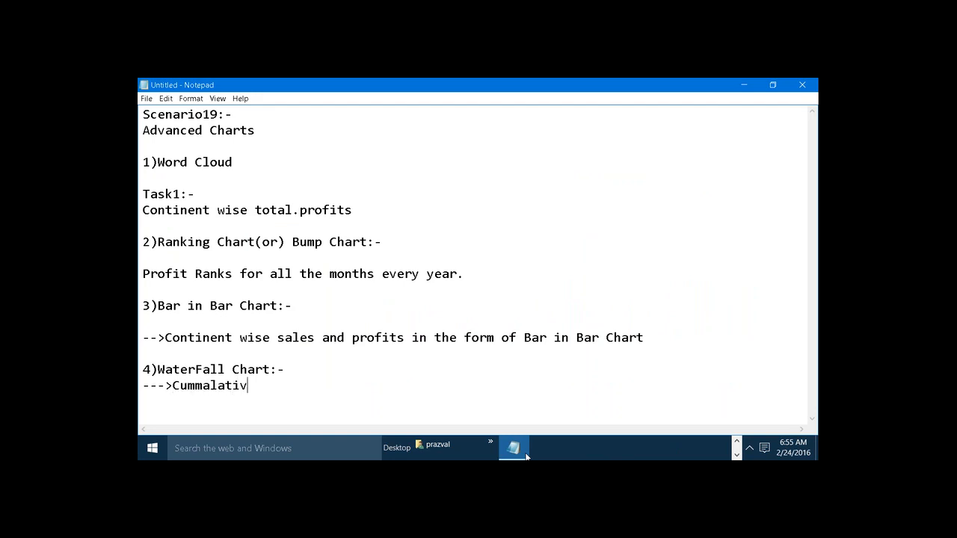
type("e Effect")
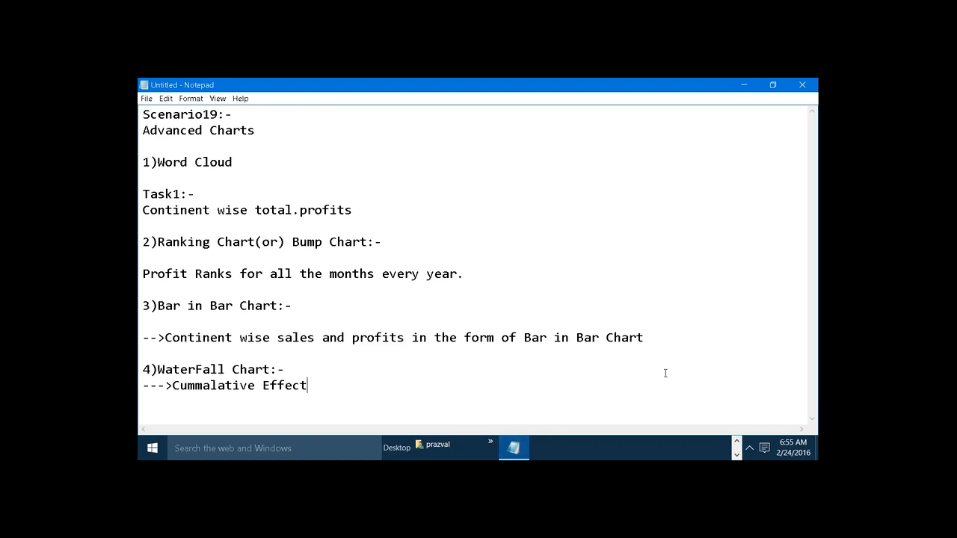
Step: Switch back to the Book1 workbook in Tableau and create a new blank worksheet after Sheet 7
left_click(737, 442)
mouse_move(717, 448)
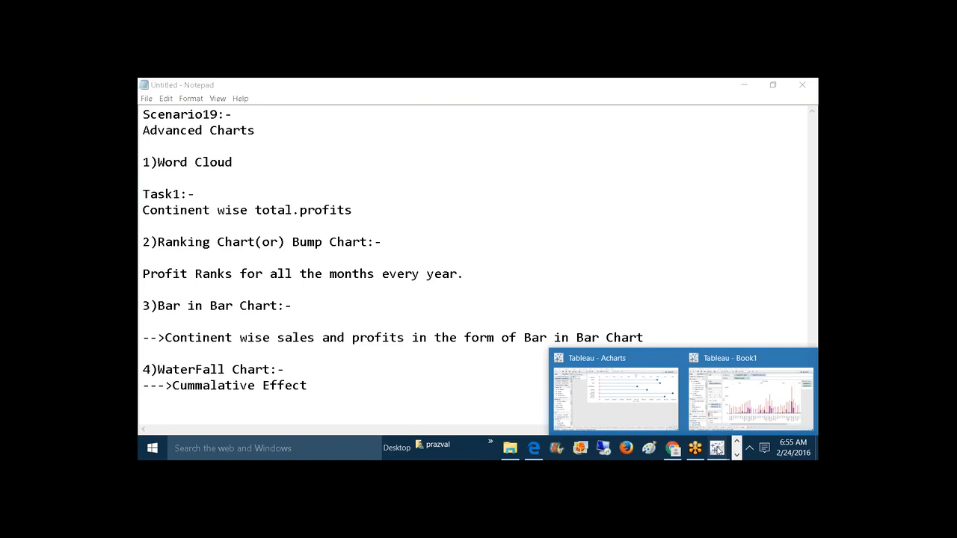
left_click(740, 396)
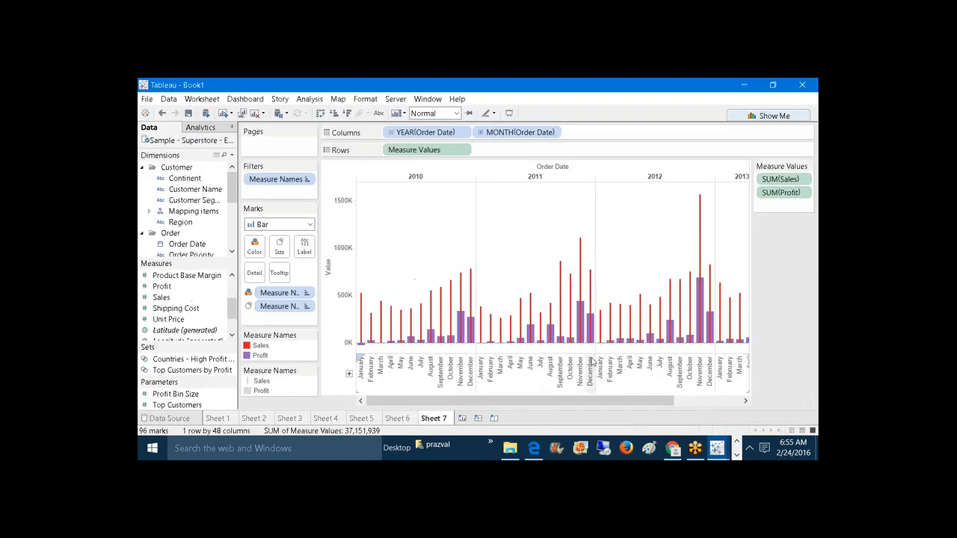
left_click(462, 418)
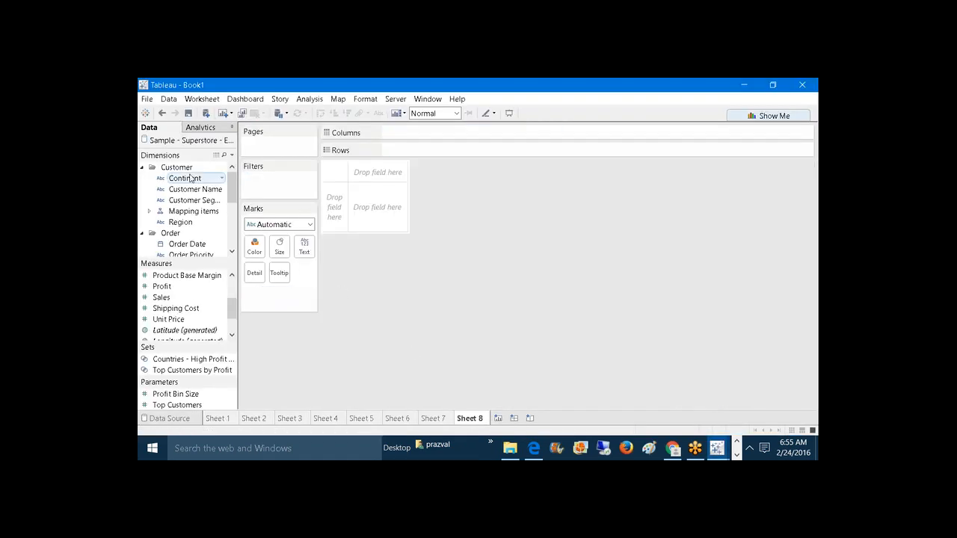
Step: Chart Profit by Continent with continents as columns, set the mark type to Gantt Bar, and widen the chart
left_click_drag(181, 178, 431, 133)
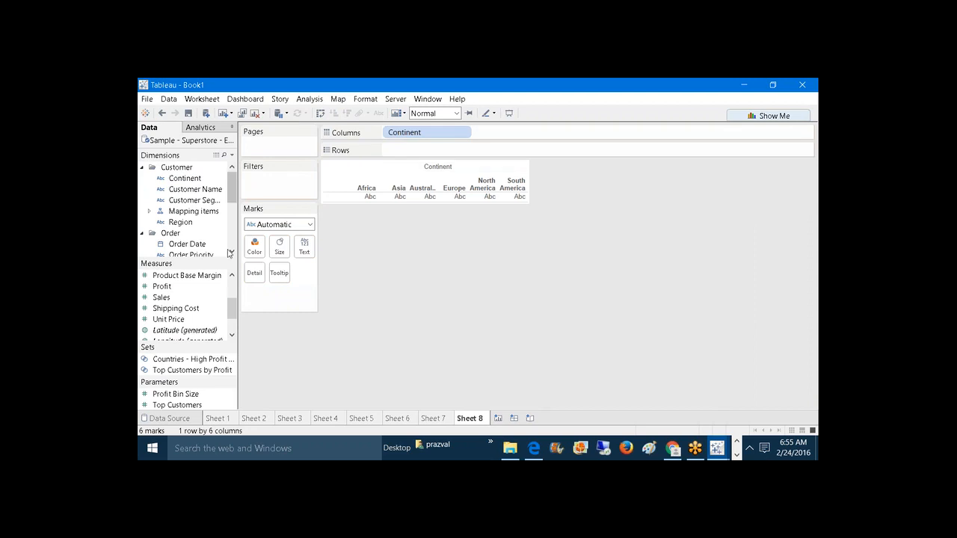
mouse_move(171, 288)
left_mouse_down()
mouse_move(397, 191)
mouse_move(423, 151)
left_mouse_up()
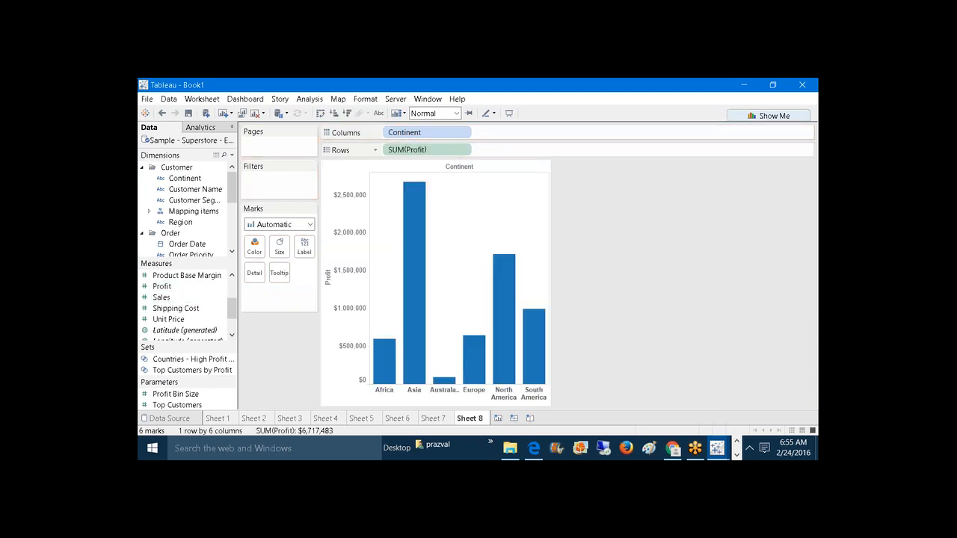
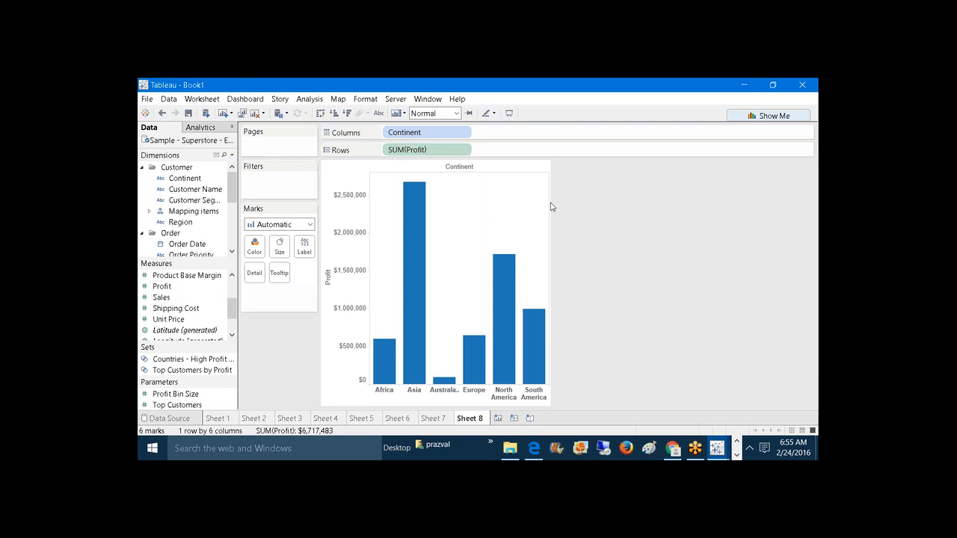
left_click_drag(551, 207, 591, 203)
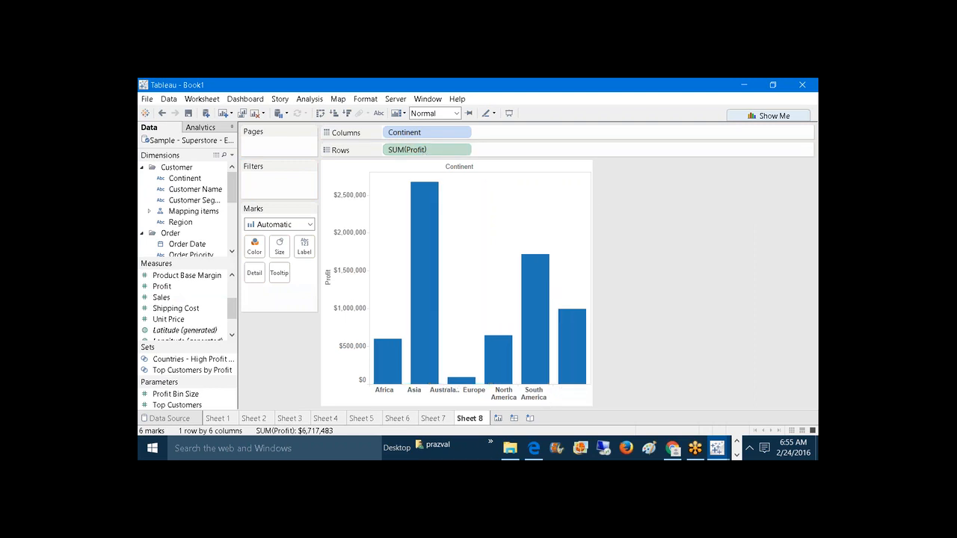
left_click(310, 225)
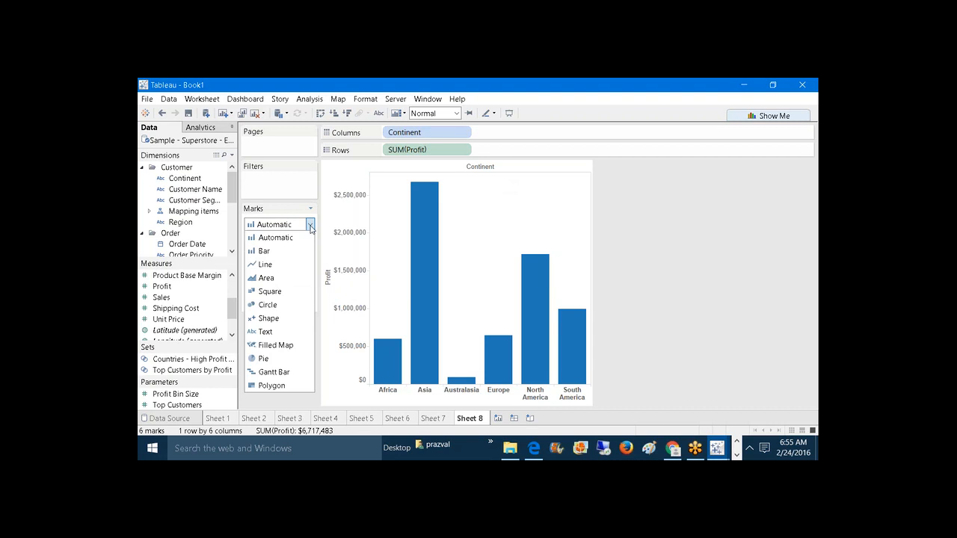
left_click(281, 373)
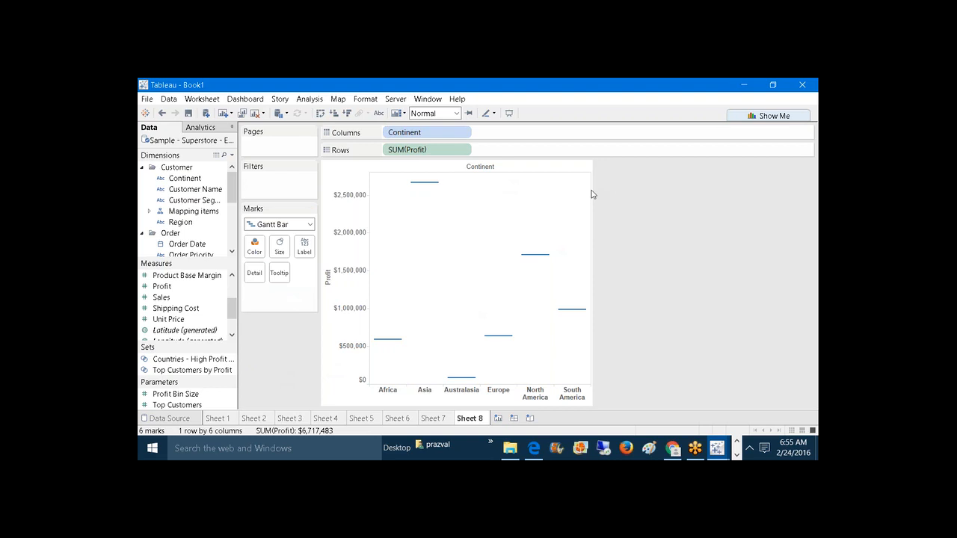
left_click_drag(592, 189, 641, 188)
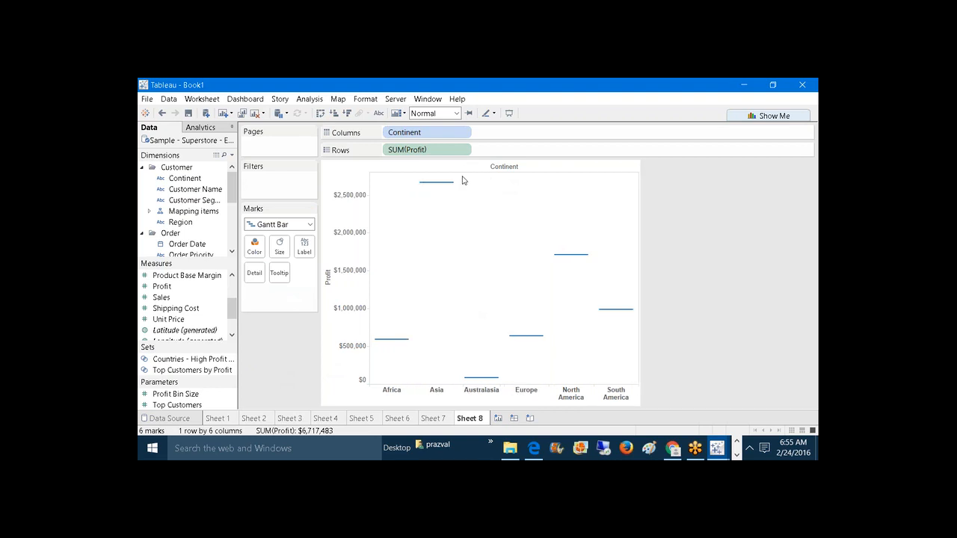
Step: Apply a Running Total quick table calculation to SUM(Profit) on Rows and widen the chart slightly
right_click(427, 151)
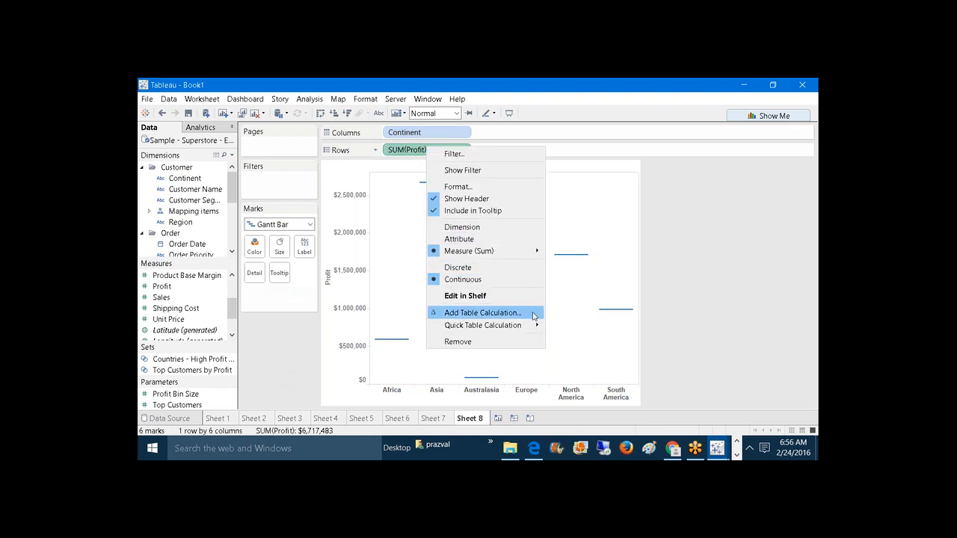
mouse_move(536, 324)
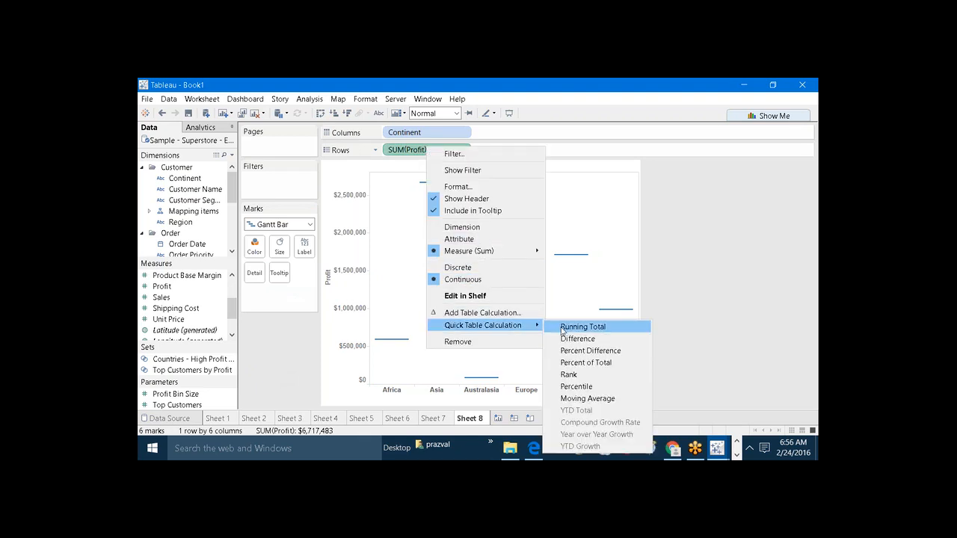
left_click(562, 330)
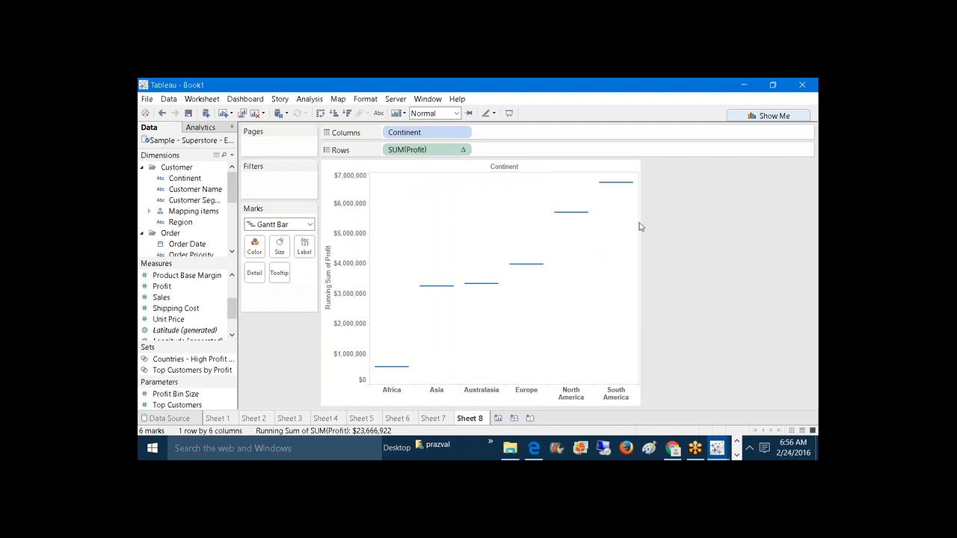
left_click_drag(639, 226, 664, 213)
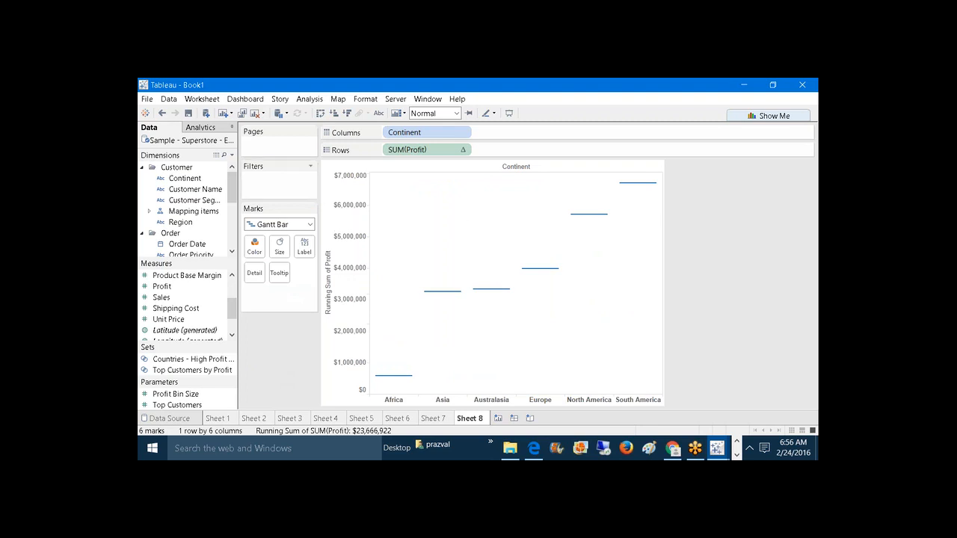
Step: Create a calculated field named "-Ve Profit" with the formula - [Profit]
left_click(232, 155)
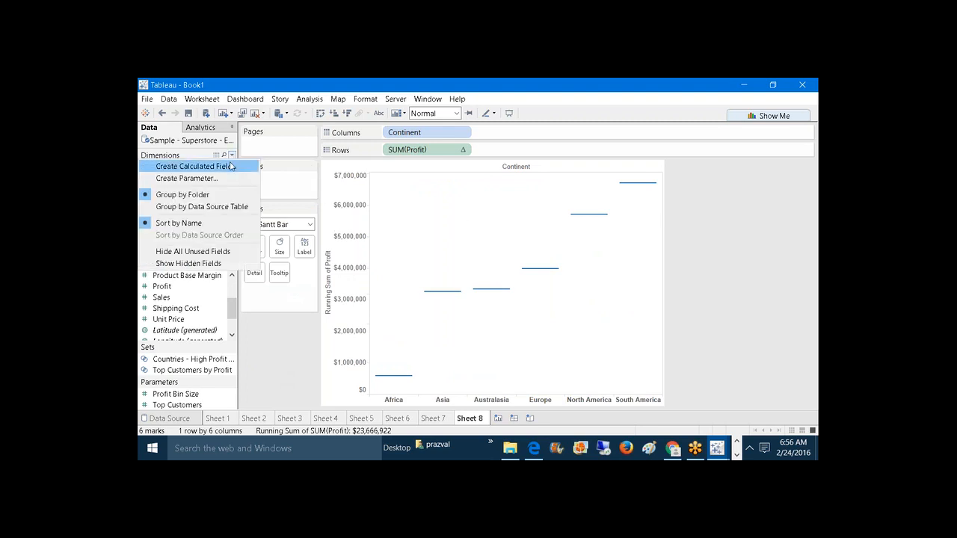
left_click(232, 165)
type("-Ve Profit")
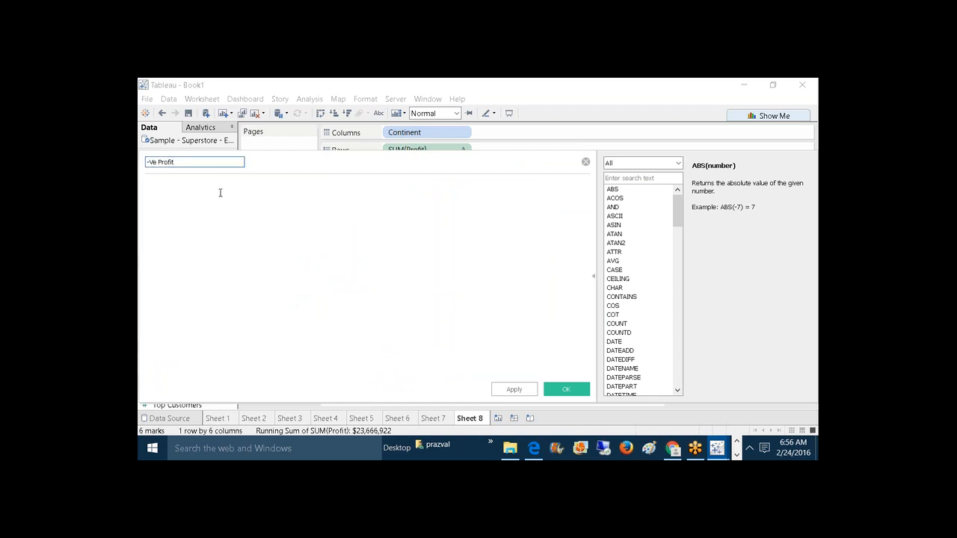
left_click(220, 193)
type("- P")
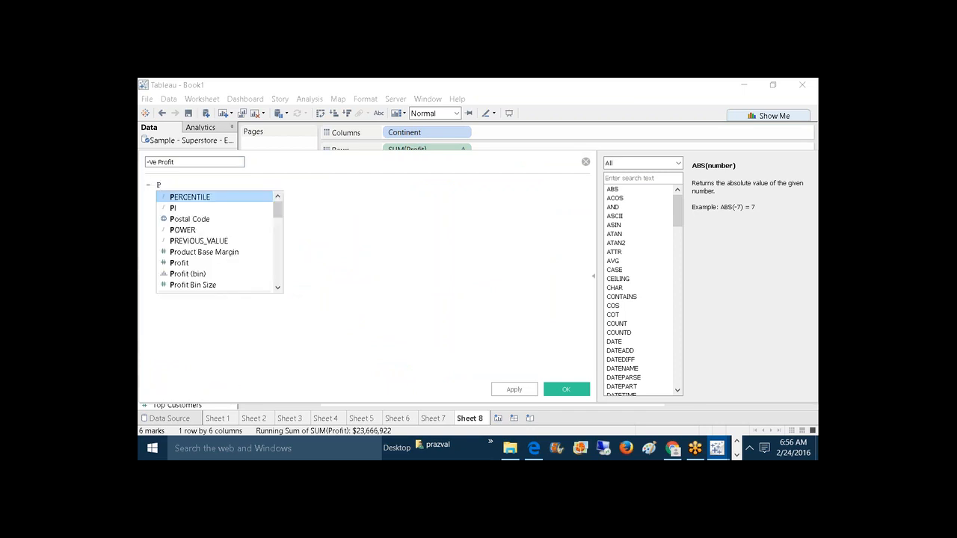
left_click(194, 263)
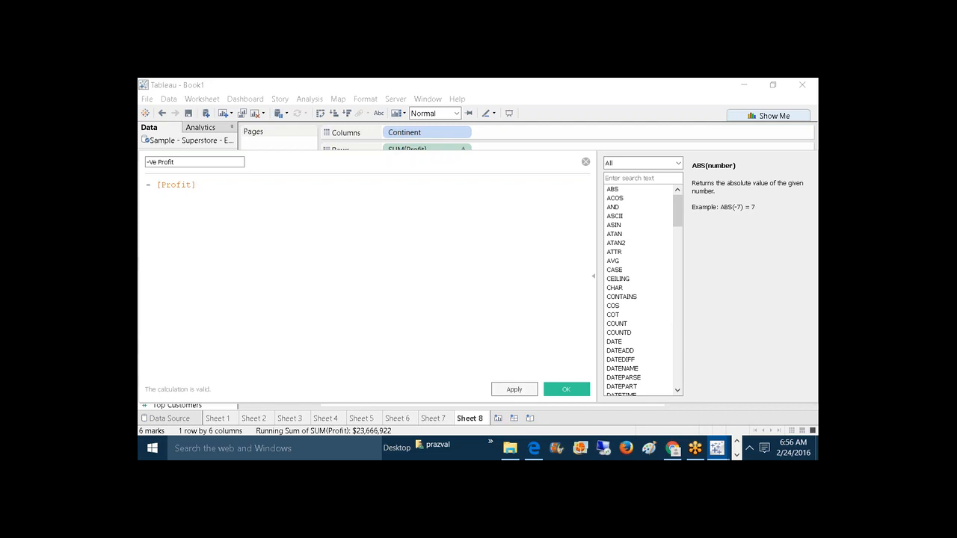
left_click(566, 389)
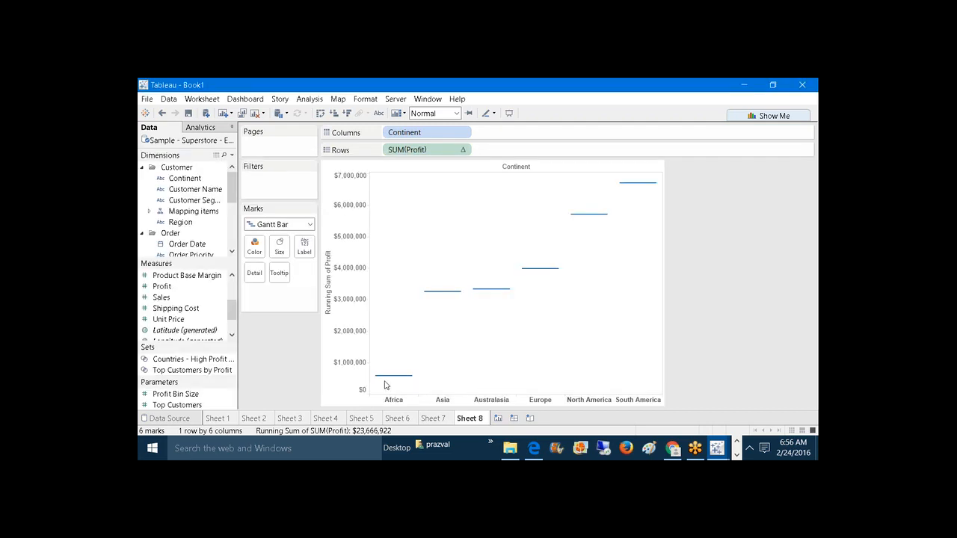
Step: Try sizing the Gantt bars by Profit and mark up the Africa bar with the annotation pen
mouse_move(380, 383)
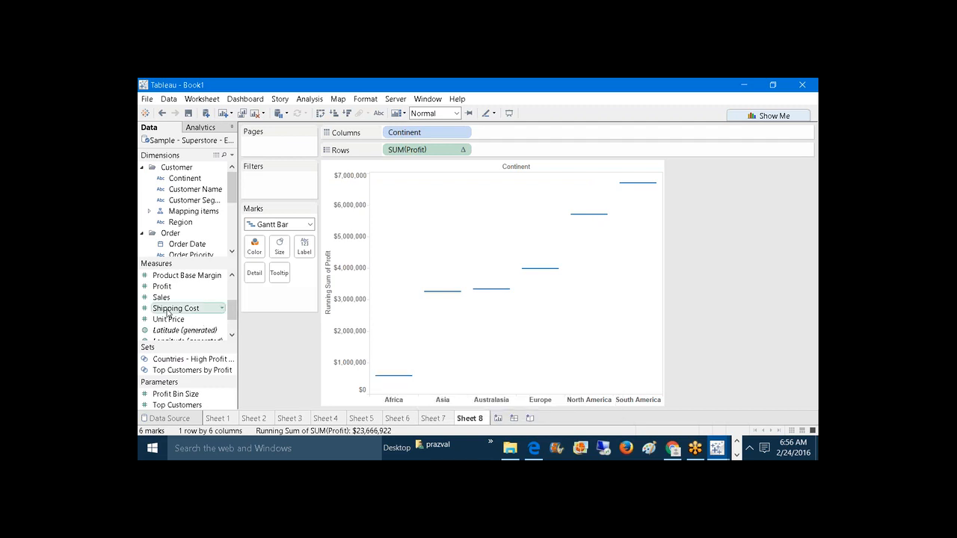
left_click_drag(156, 293, 280, 254)
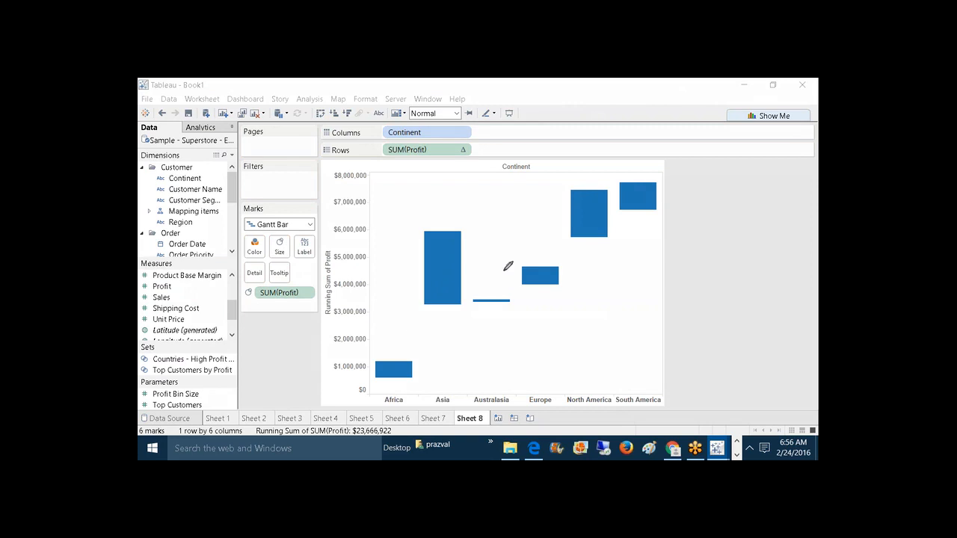
mouse_move(371, 377)
left_mouse_down()
mouse_move(372, 334)
mouse_move(377, 343)
left_mouse_up()
mouse_move(415, 377)
left_mouse_down()
mouse_move(416, 390)
mouse_move(423, 382)
left_mouse_up()
left_click(649, 109)
Step: Size the Gantt bars by -Ve Profit instead of Profit and color them by Profit
left_click_drag(231, 309, 230, 285)
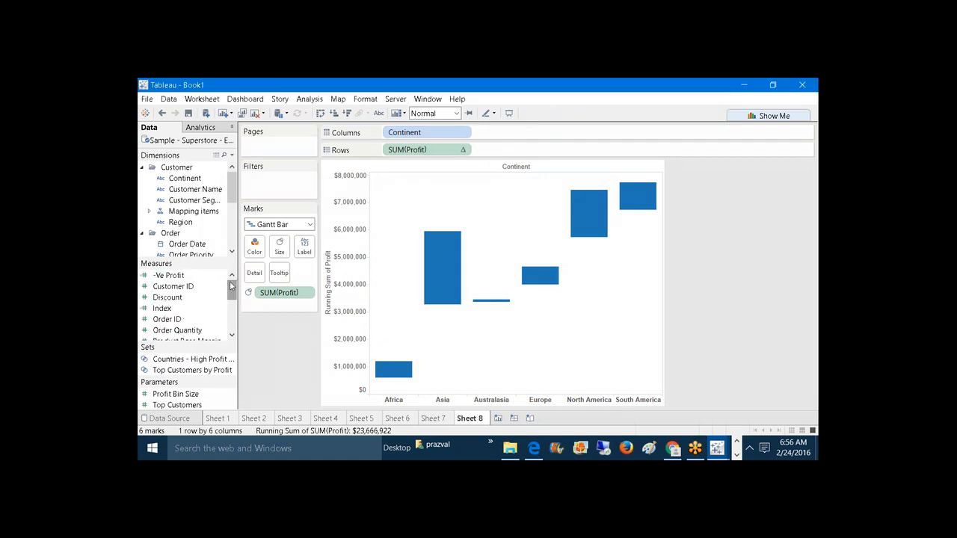
left_click_drag(169, 275, 280, 247)
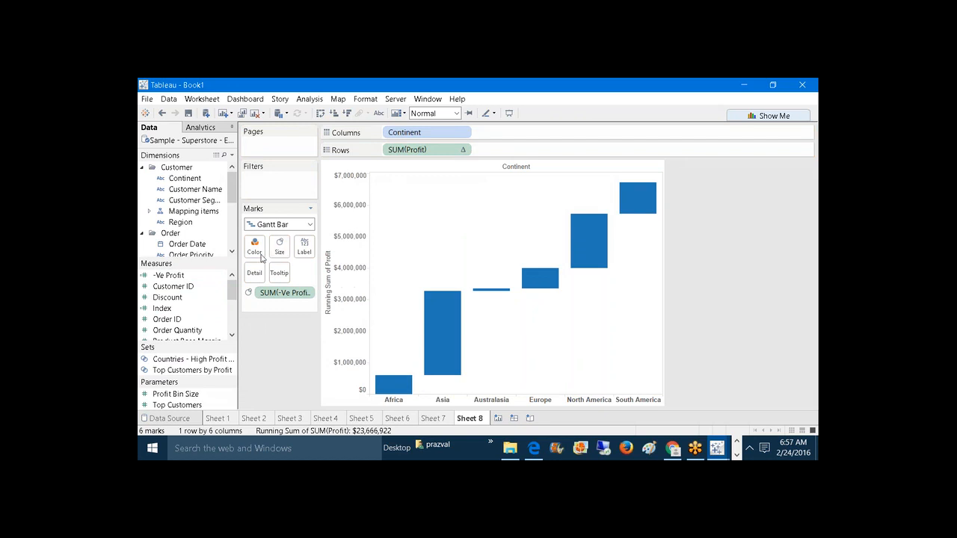
left_click_drag(232, 290, 232, 300)
left_click_drag(170, 314, 254, 249)
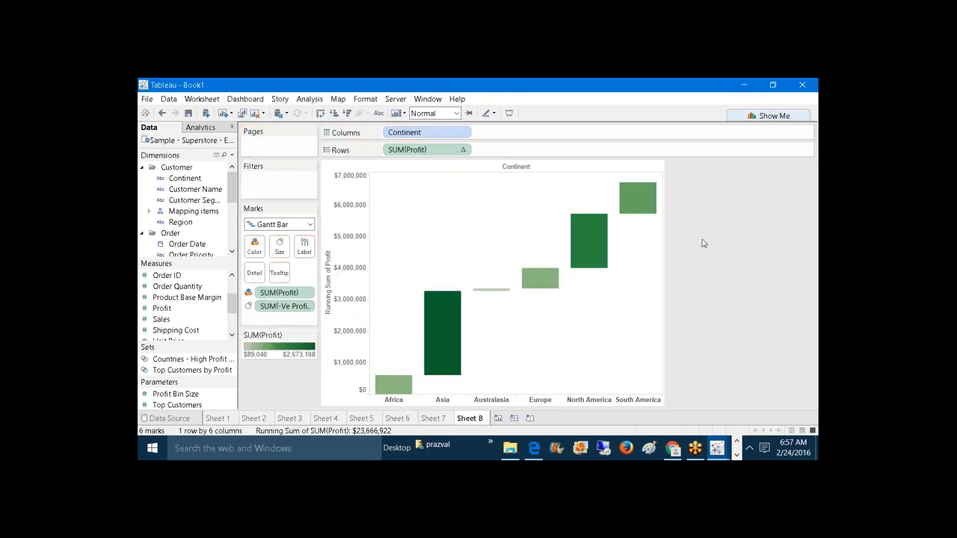
Step: Show row grand totals on the waterfall chart and inspect the Grand Total bar's details
left_click(313, 103)
mouse_move(388, 179)
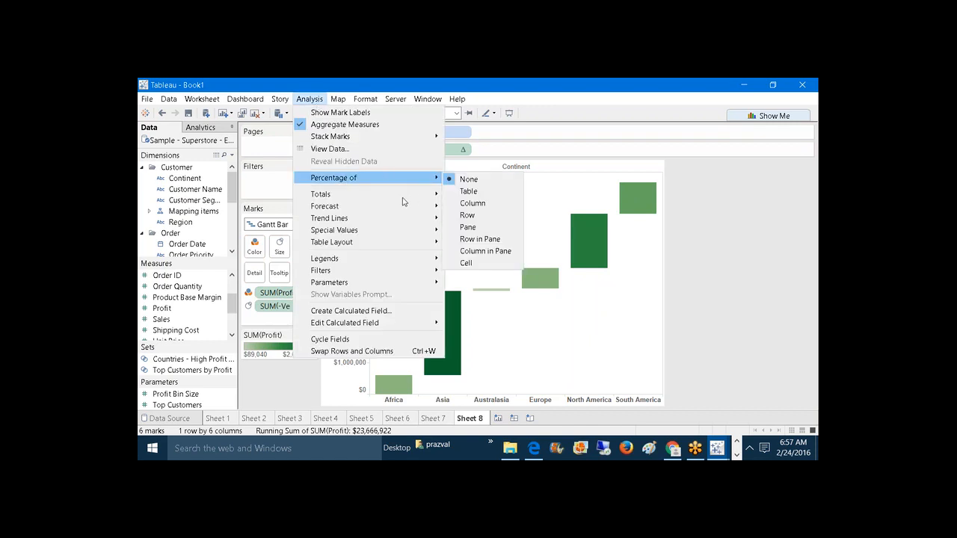
mouse_move(389, 196)
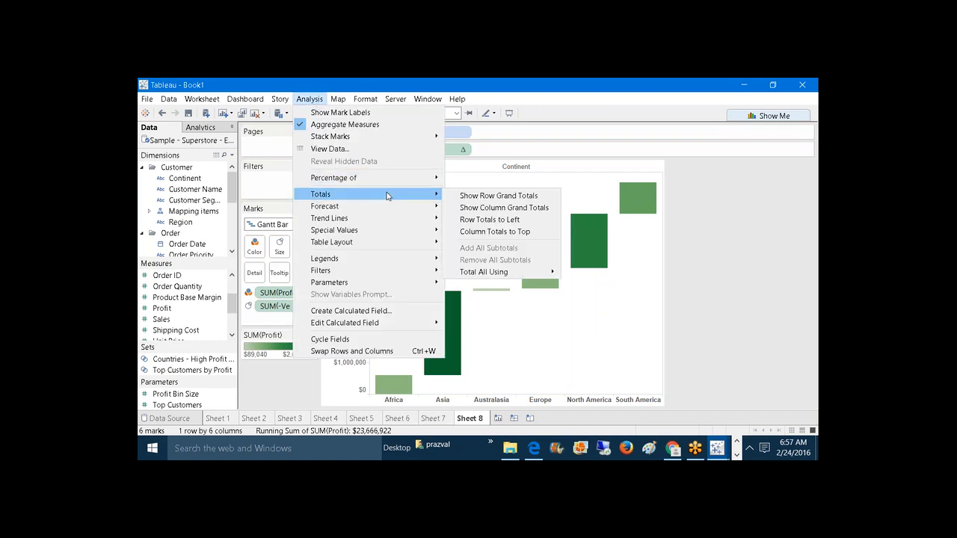
left_click(465, 200)
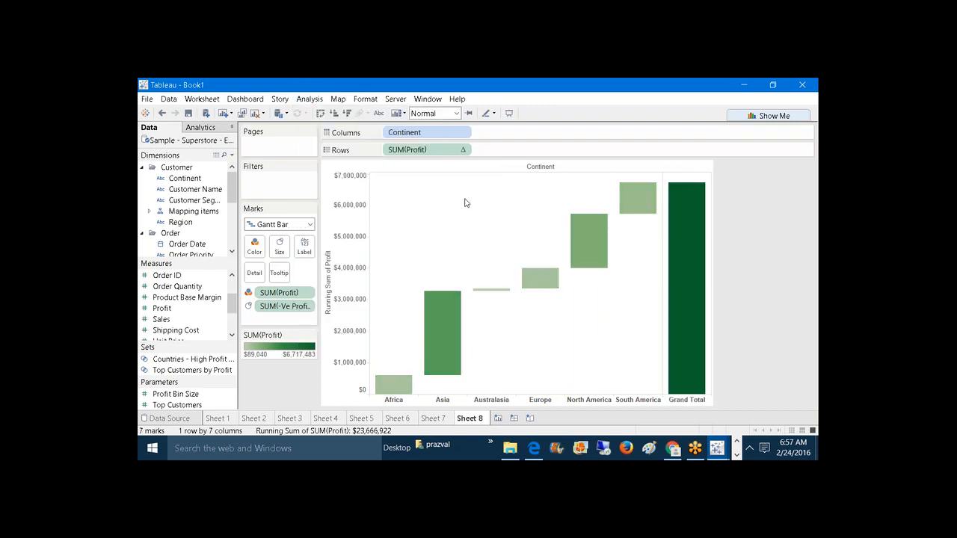
left_click(675, 202)
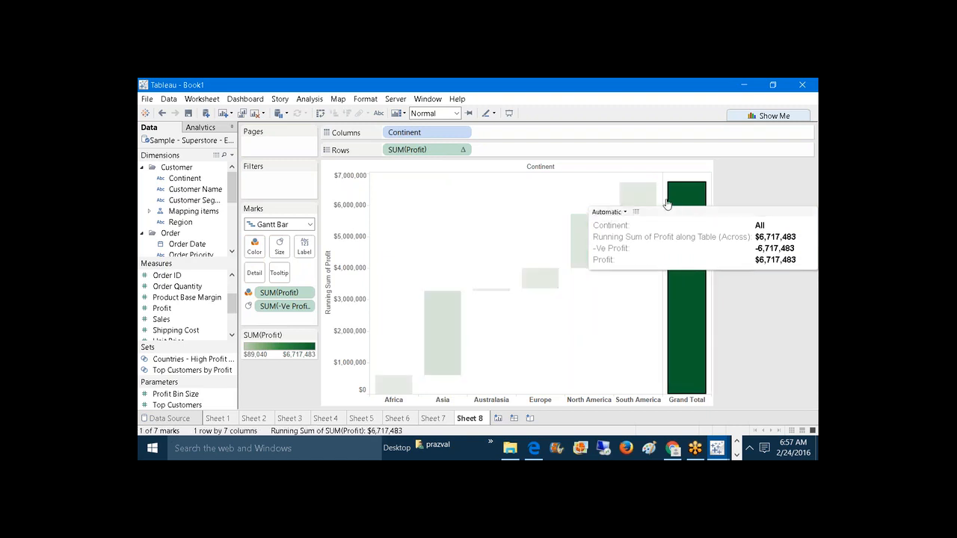
left_click(506, 253)
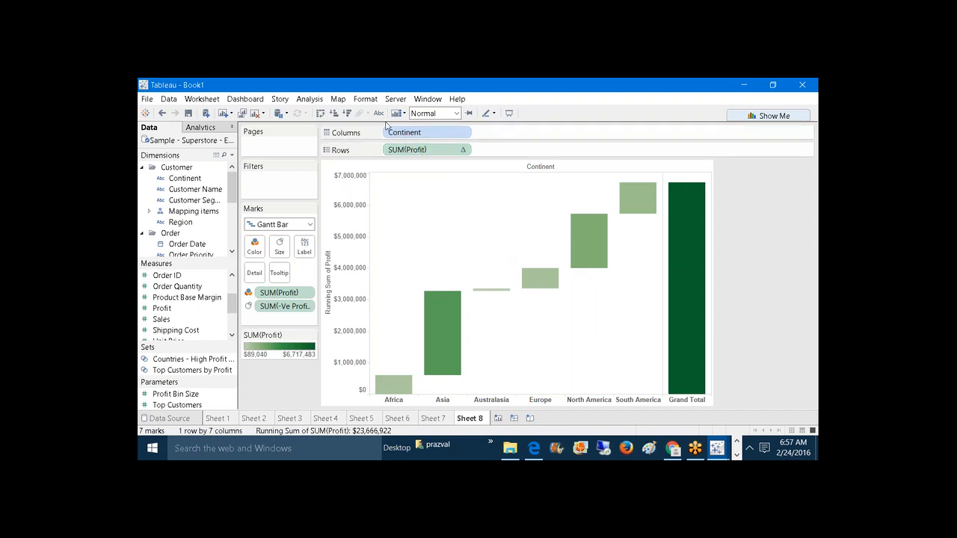
Step: Draw freehand lines from the Africa, Asia, North America and South America bars across to the Grand Total bar, and clear the drawings
left_click(588, 109)
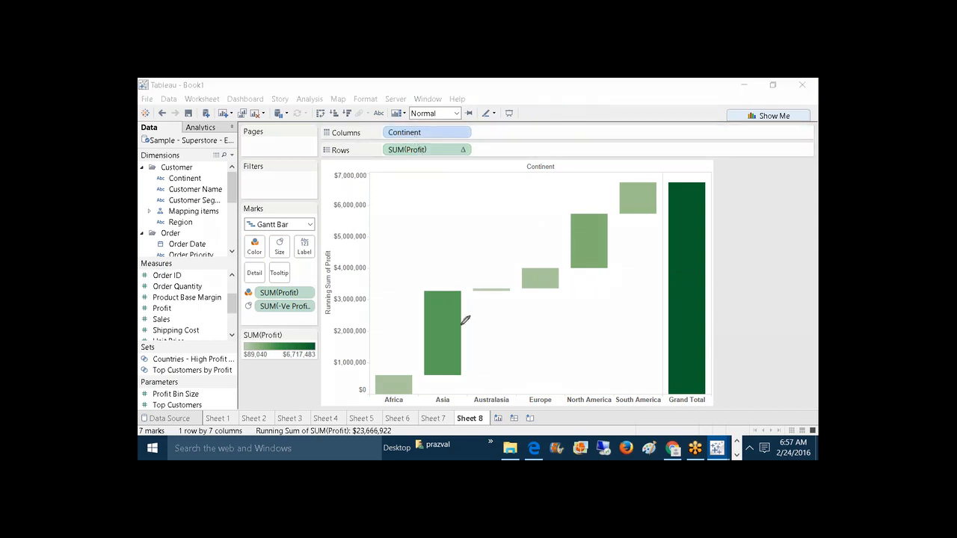
left_click_drag(376, 372, 725, 346)
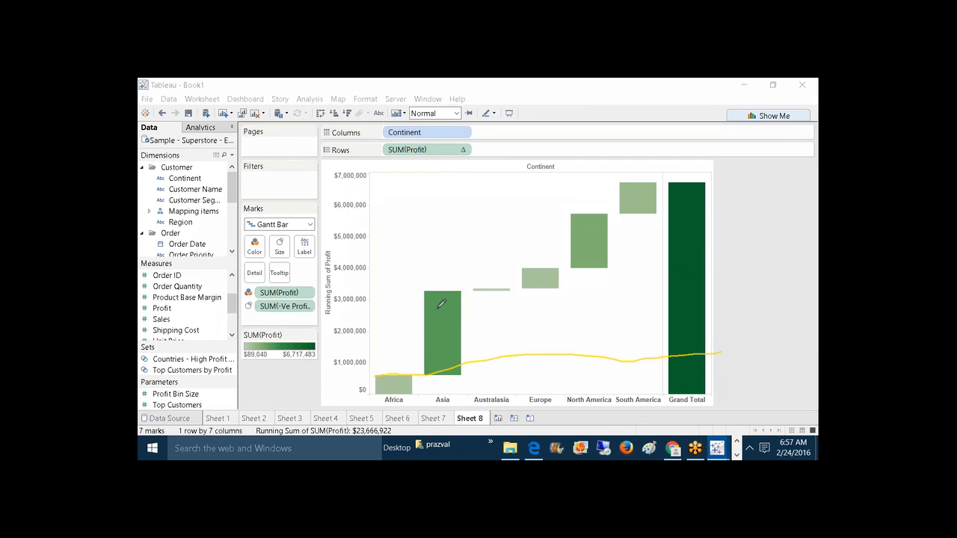
left_click_drag(424, 297, 728, 289)
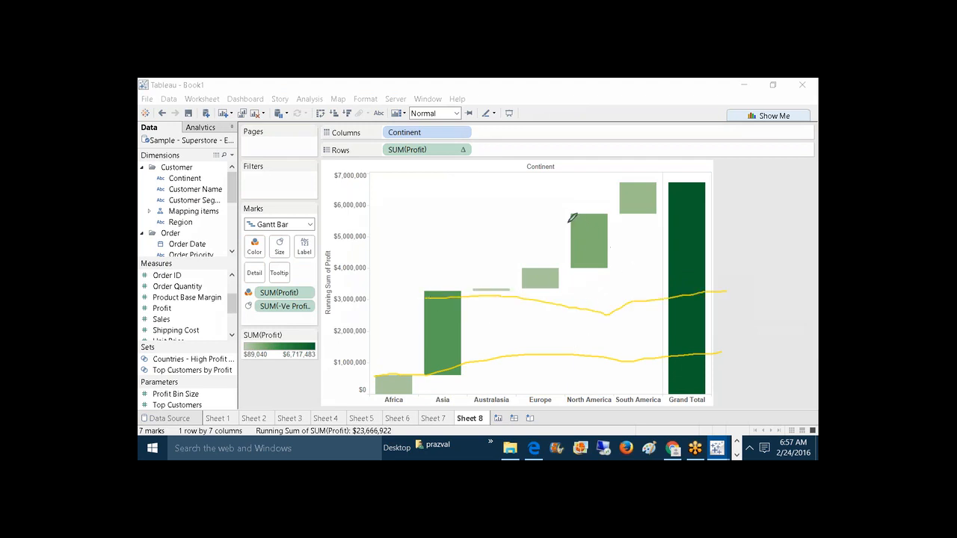
left_click_drag(565, 214, 716, 214)
left_click_drag(596, 181, 720, 178)
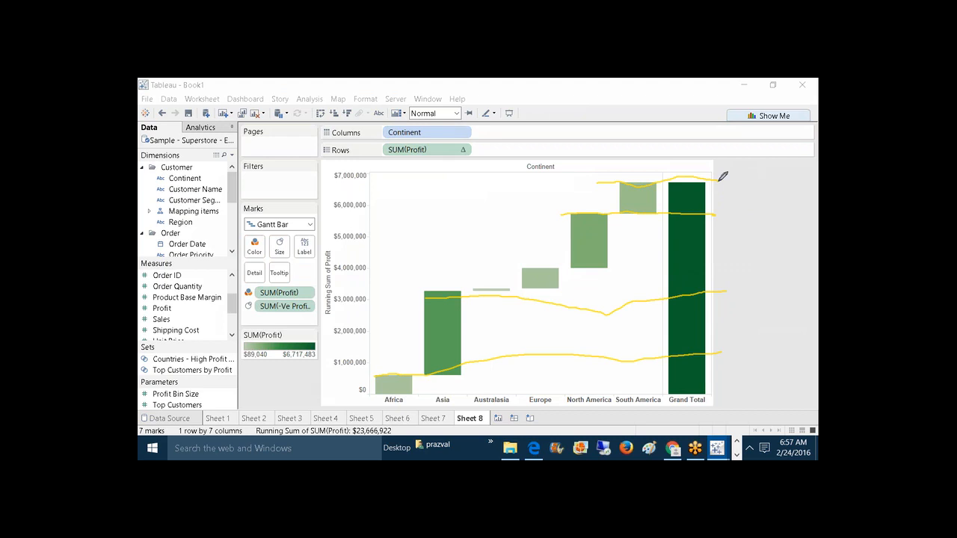
left_click(657, 113)
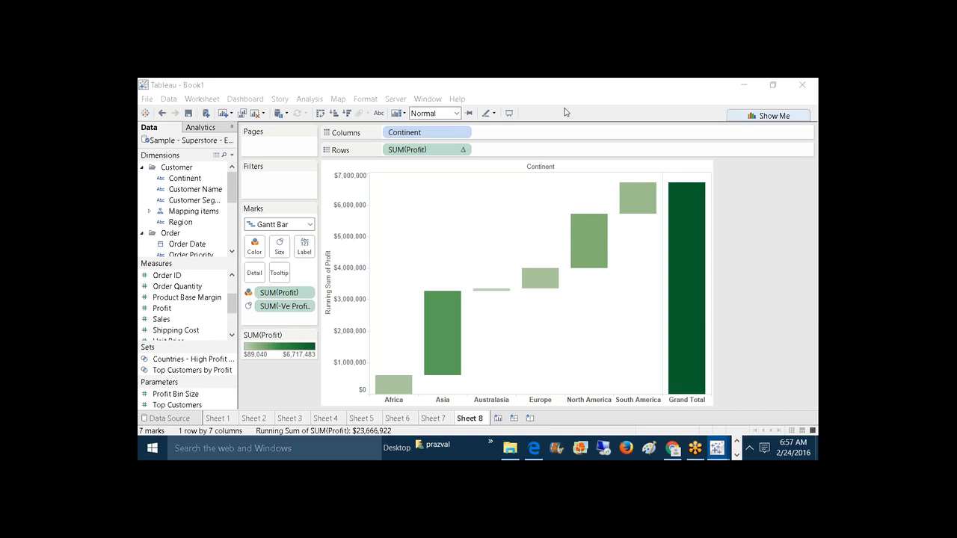
Step: Create a new worksheet after Sheet 8 and break its rows down by year and month of Order Date
left_click(498, 418)
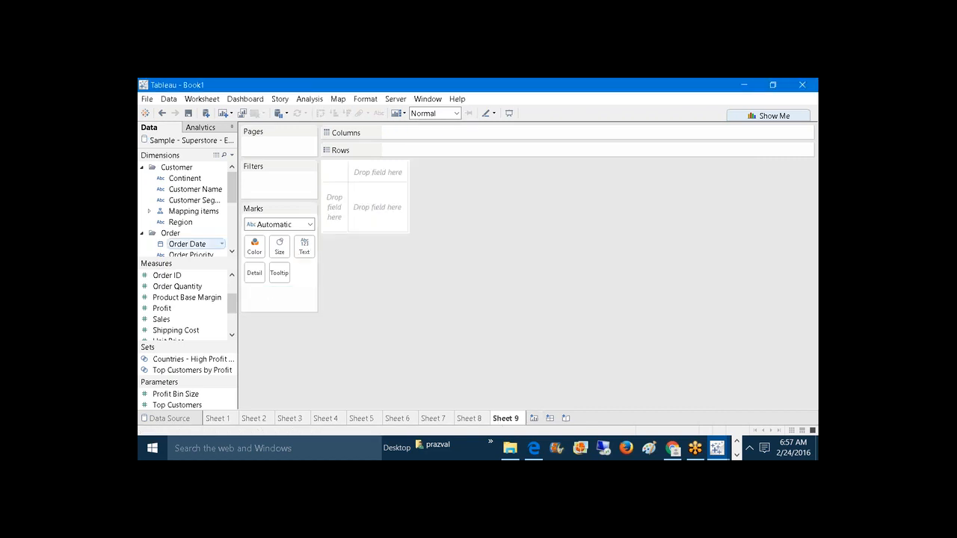
left_click_drag(187, 244, 412, 149)
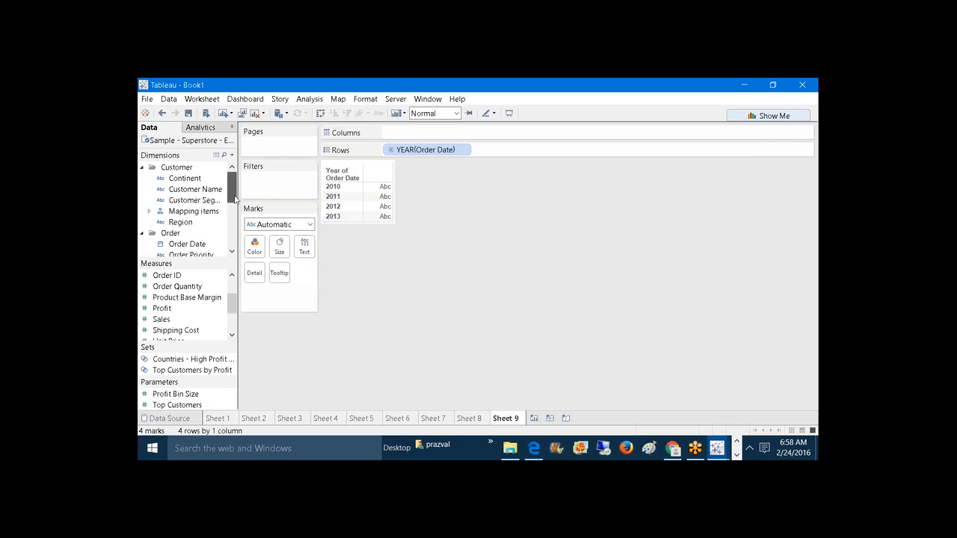
left_click_drag(235, 198, 510, 149)
right_click(511, 149)
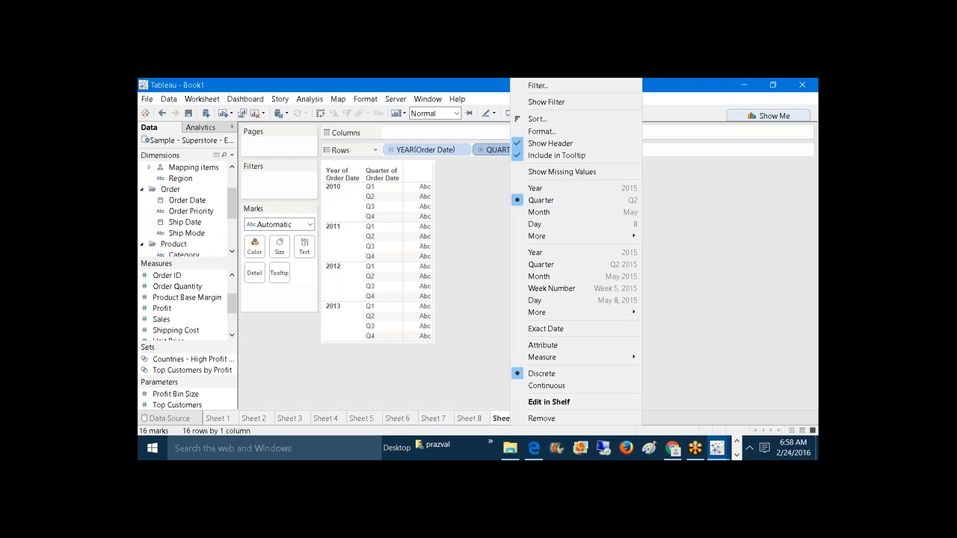
left_click(538, 212)
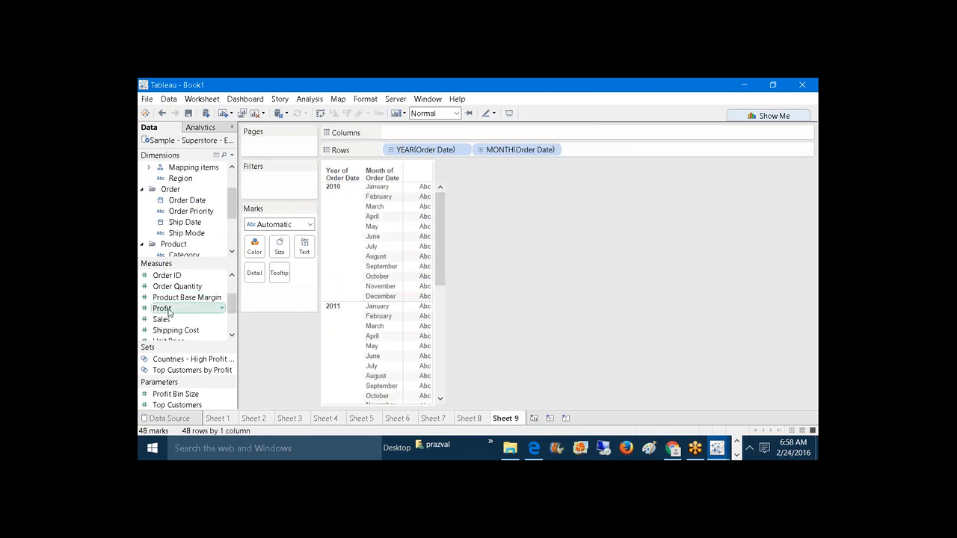
Step: Plot the sum of Sales across the columns and change the mark type to Gantt Bar
left_click_drag(163, 319, 420, 135)
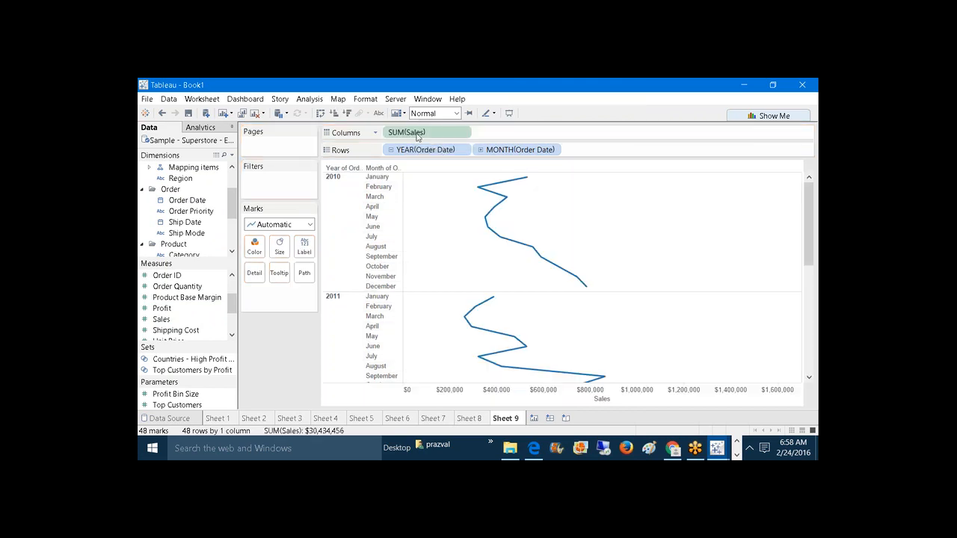
left_click(310, 225)
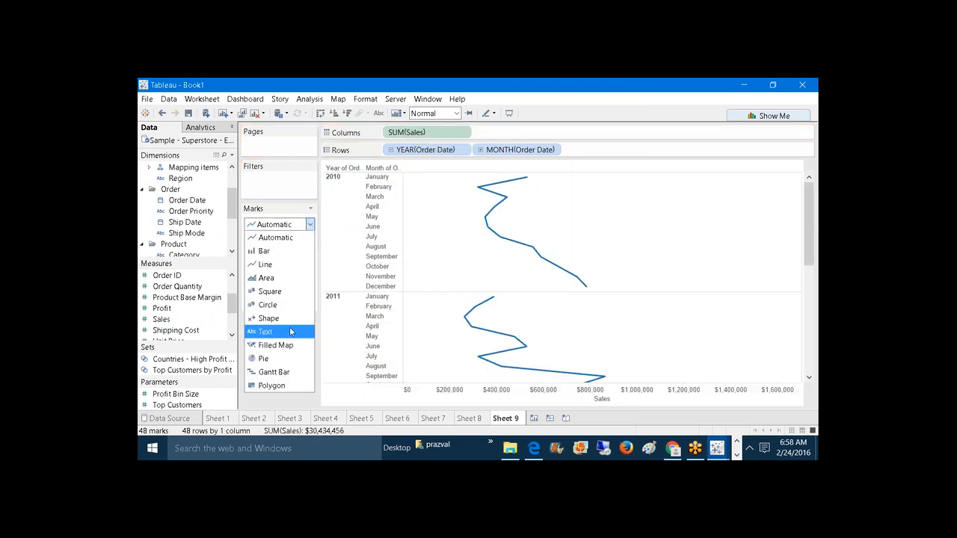
left_click(284, 372)
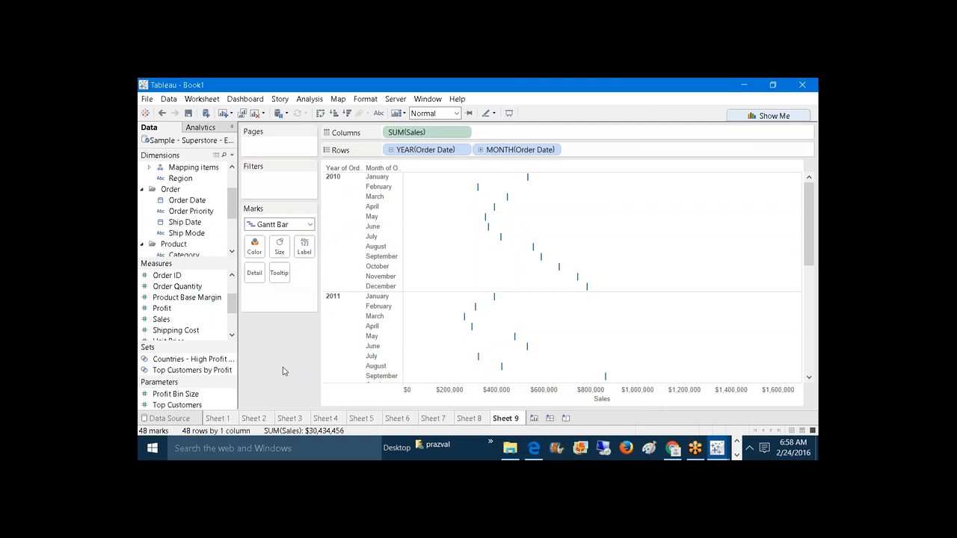
Step: Turn the Sales measure in the columns into a running total computed using Pane (Down)
right_click(443, 137)
mouse_move(546, 313)
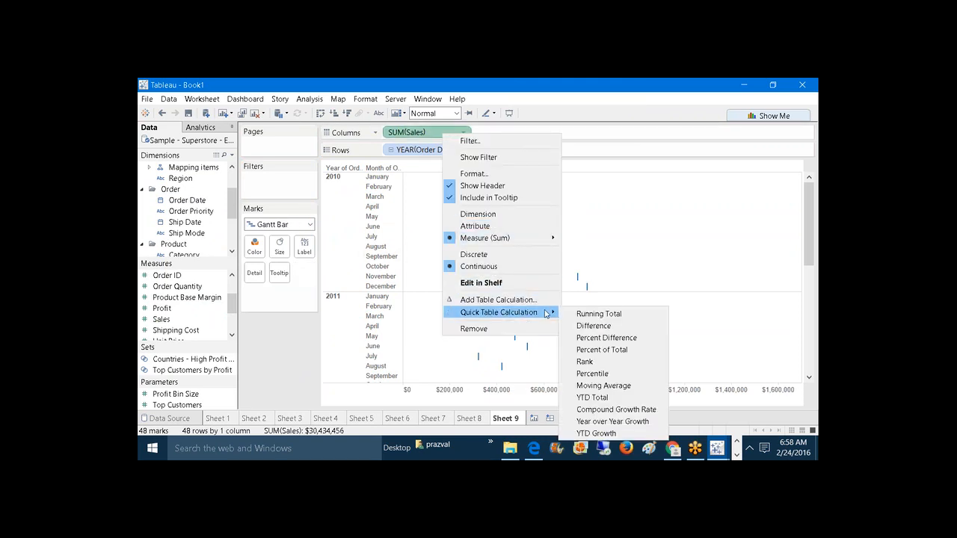
left_click(576, 313)
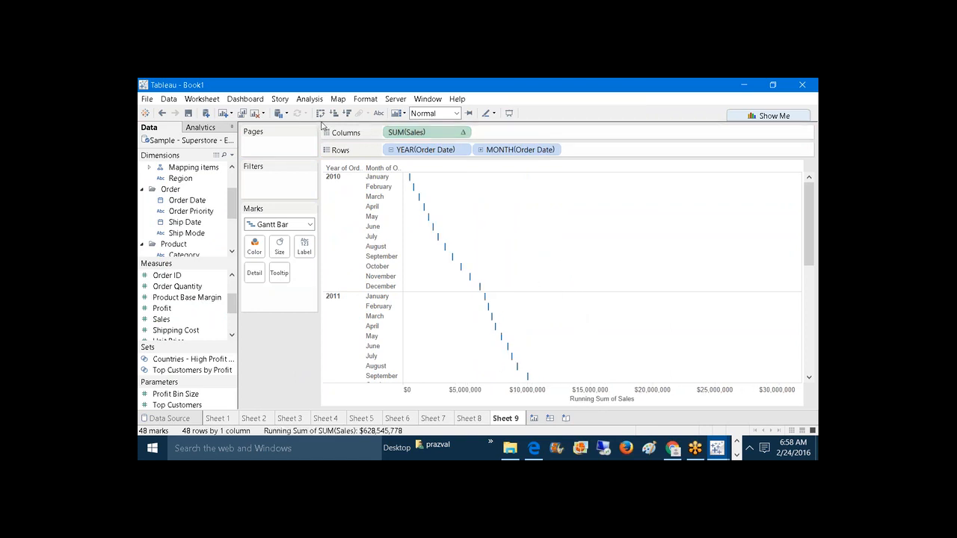
right_click(410, 137)
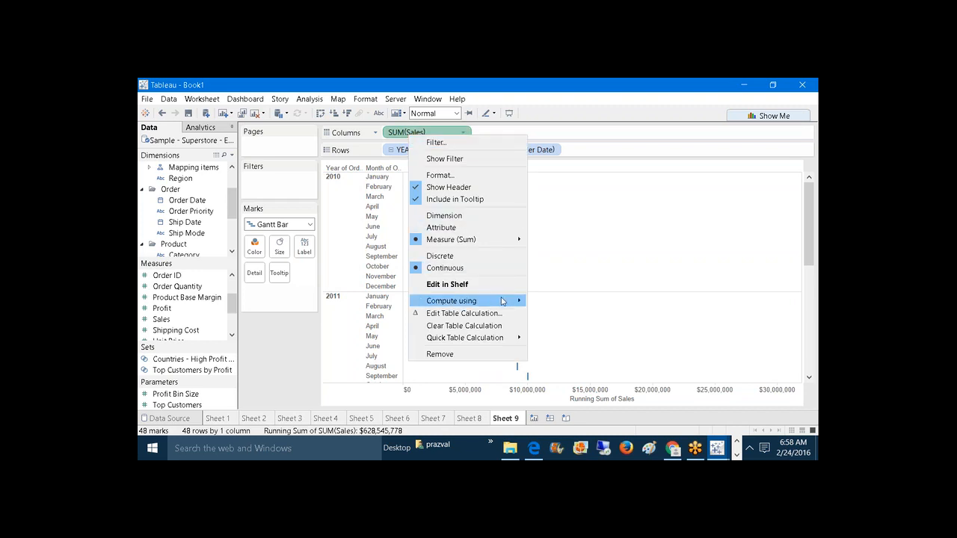
mouse_move(503, 303)
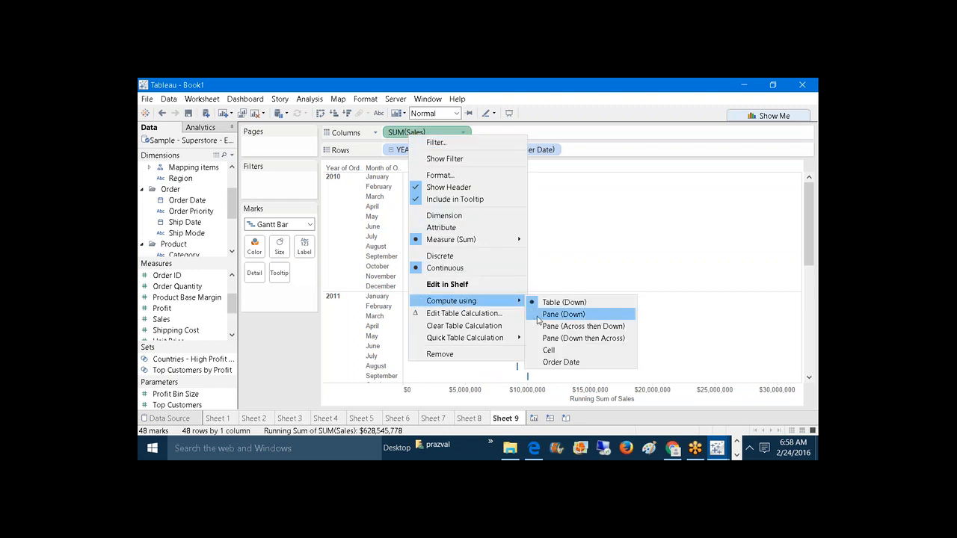
left_click(539, 317)
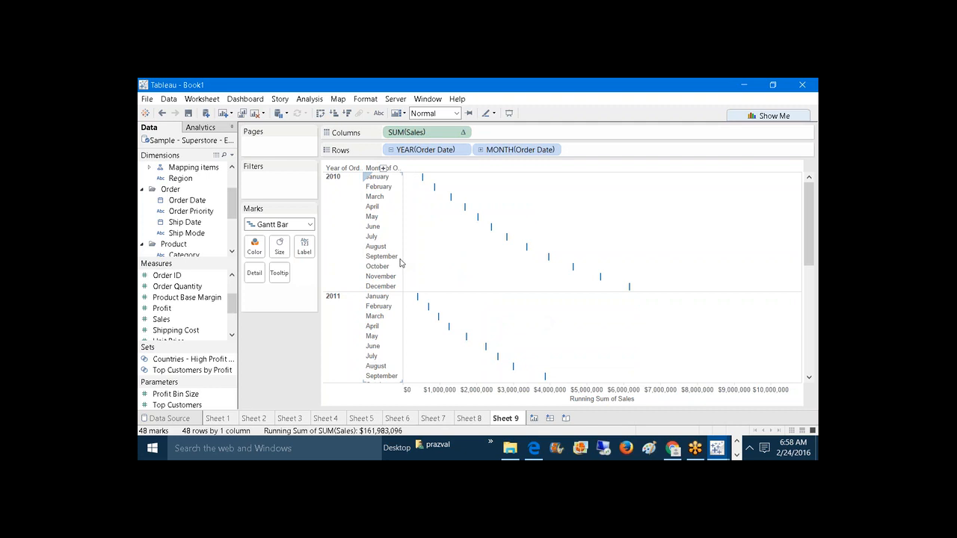
Step: Create a calculated field named -Sales with the formula - [Sales]
left_click(232, 156)
left_click(231, 165)
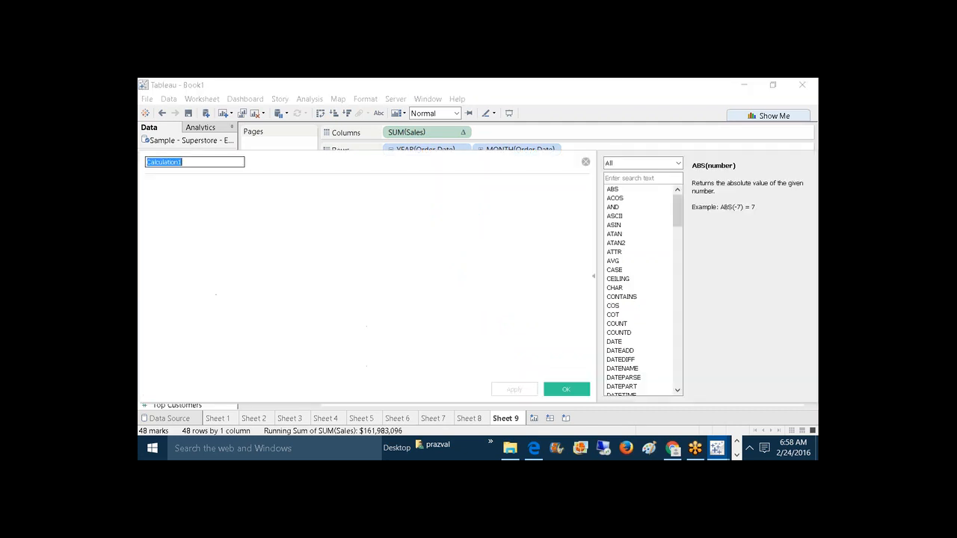
type("-Sales")
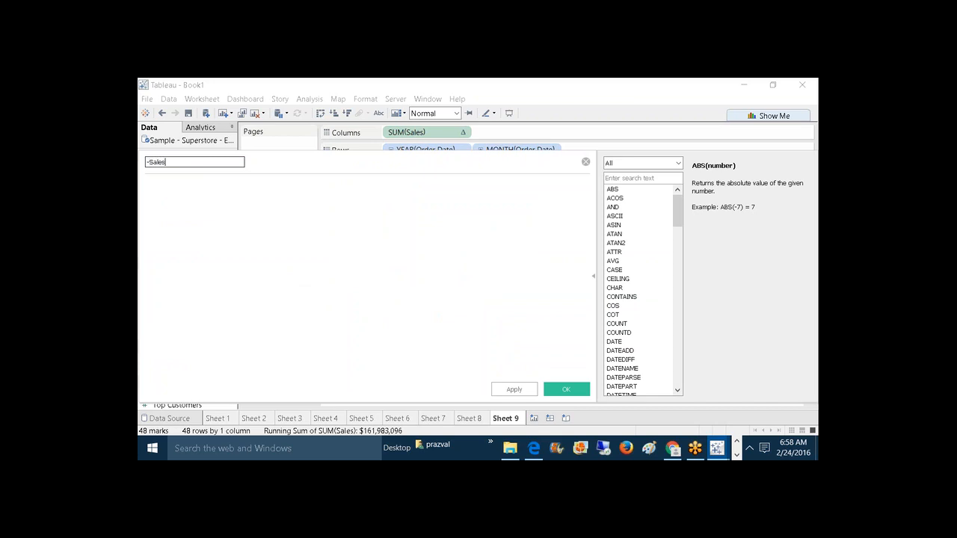
left_click(234, 208)
type("- s")
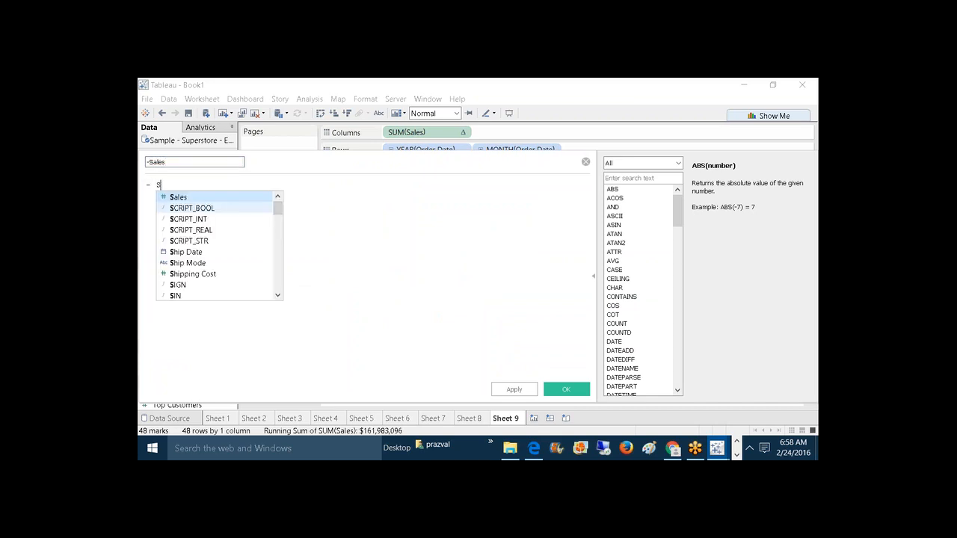
left_click(224, 200)
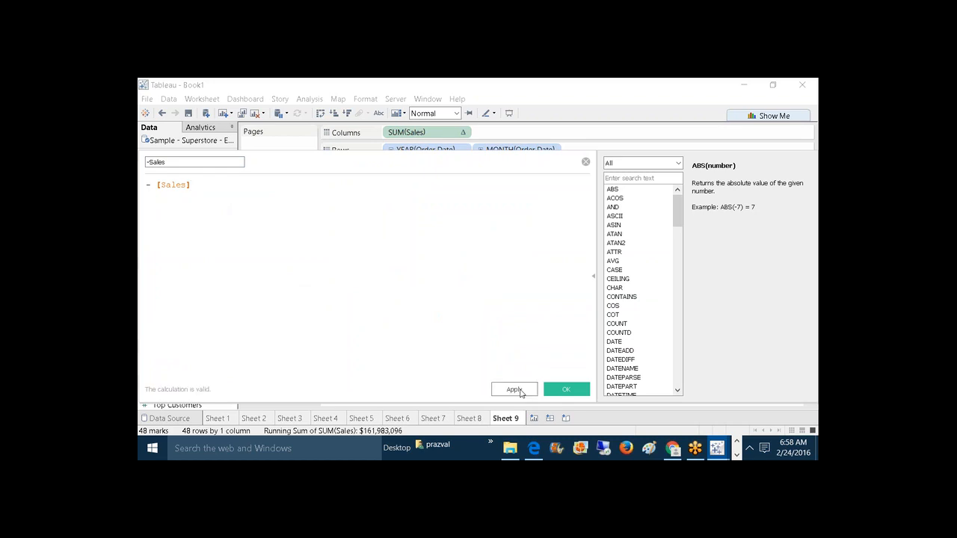
left_click(514, 389)
left_click(566, 389)
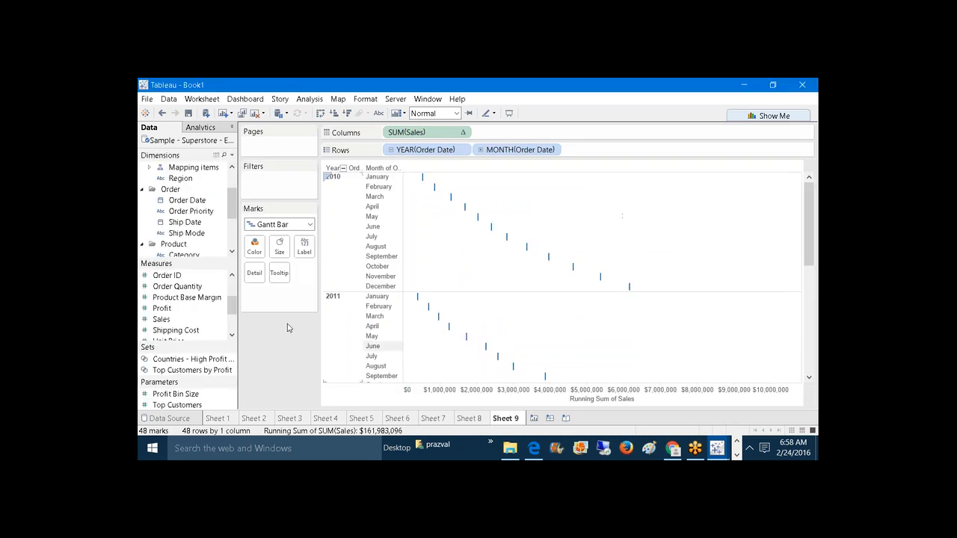
Step: Size the Gantt bars by -Sales and color them by Sales
left_click_drag(232, 308, 232, 285)
left_click_drag(163, 275, 280, 246)
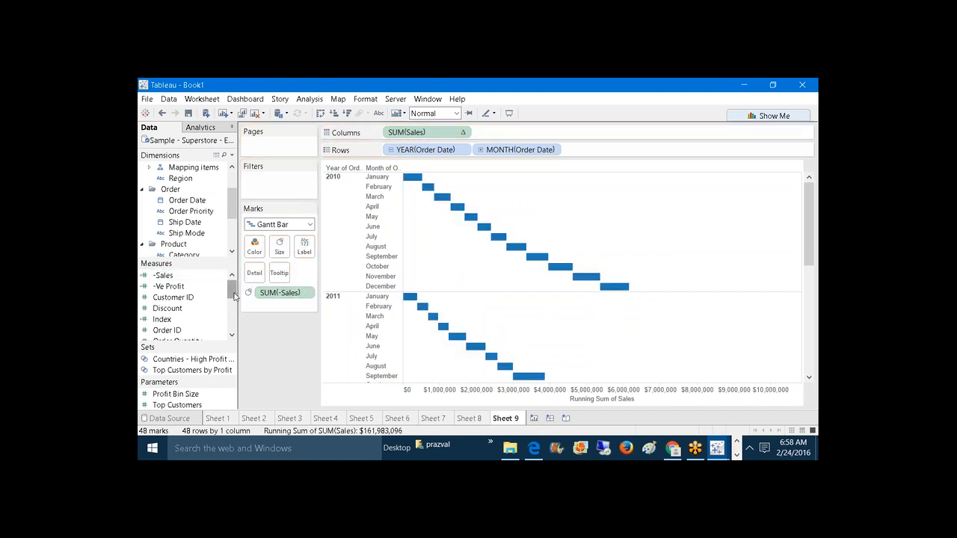
mouse_move(234, 297)
left_mouse_down()
mouse_move(234, 316)
mouse_move(224, 290)
mouse_move(254, 247)
left_mouse_up()
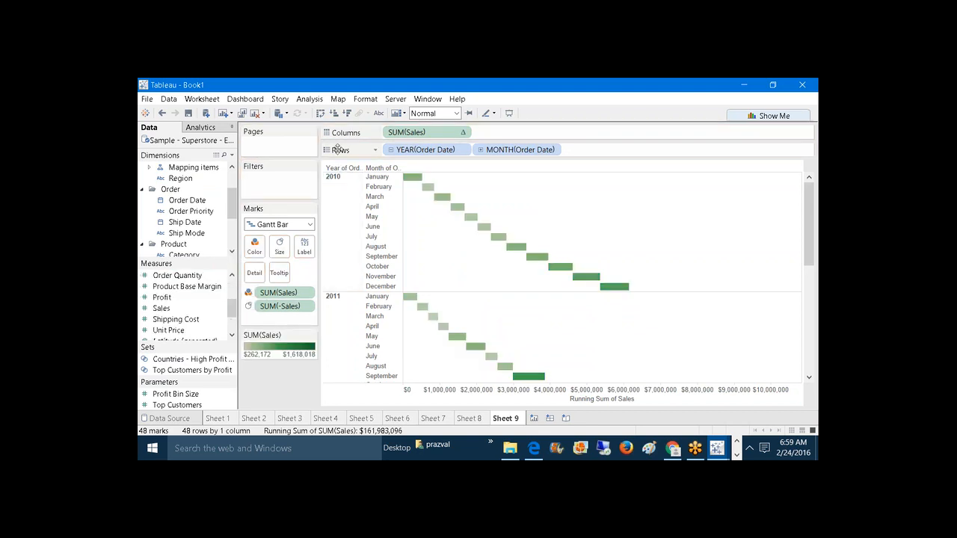
Step: Swap the rows and columns of the Sales waterfall chart and add a subtotal bar to each year
left_click(320, 113)
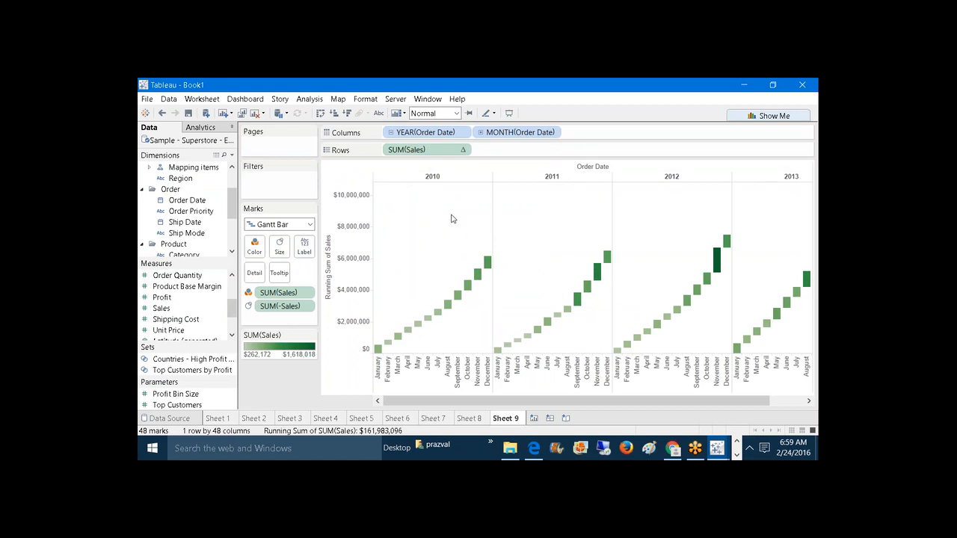
left_click(308, 99)
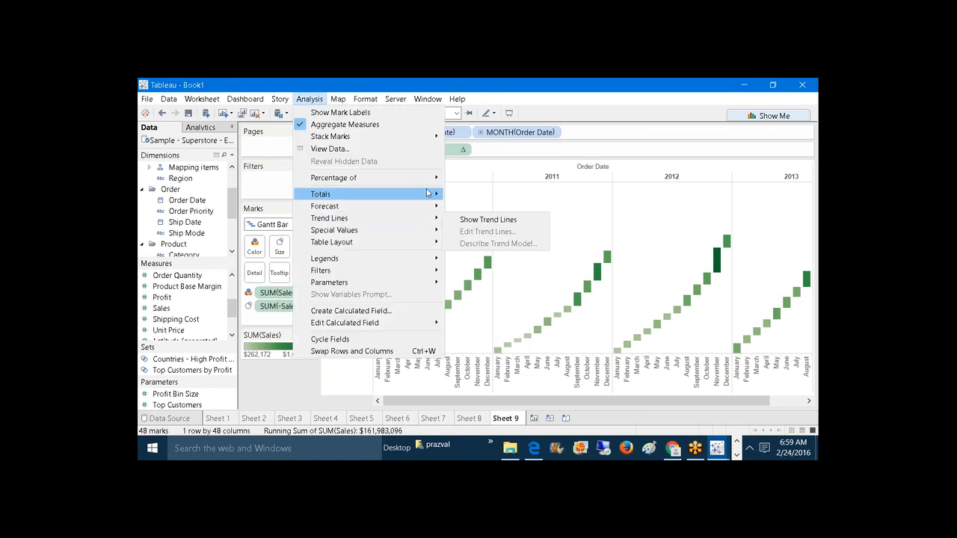
mouse_move(430, 194)
left_click(486, 247)
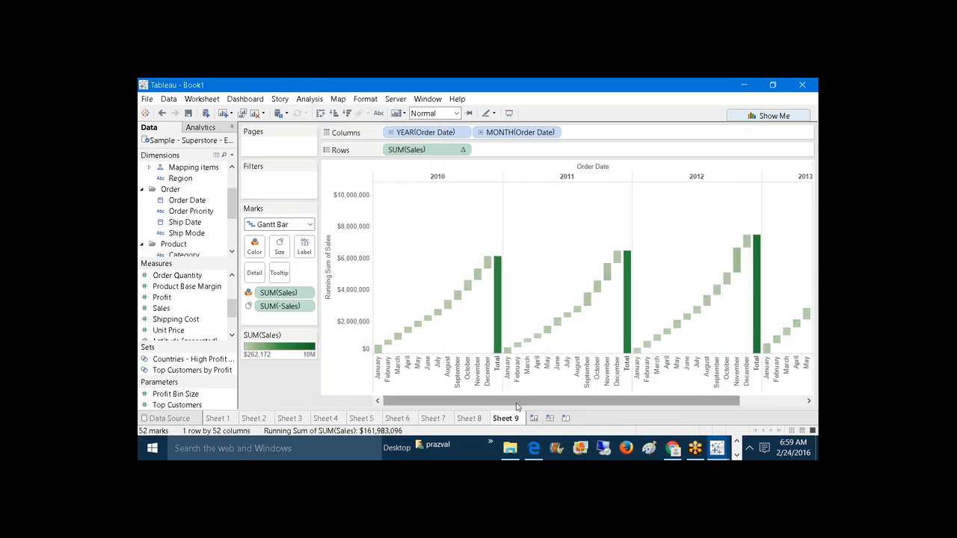
Step: View the waterfall chart through 2013, including in presentation mode, and return to the normal view
left_click_drag(597, 402, 661, 409)
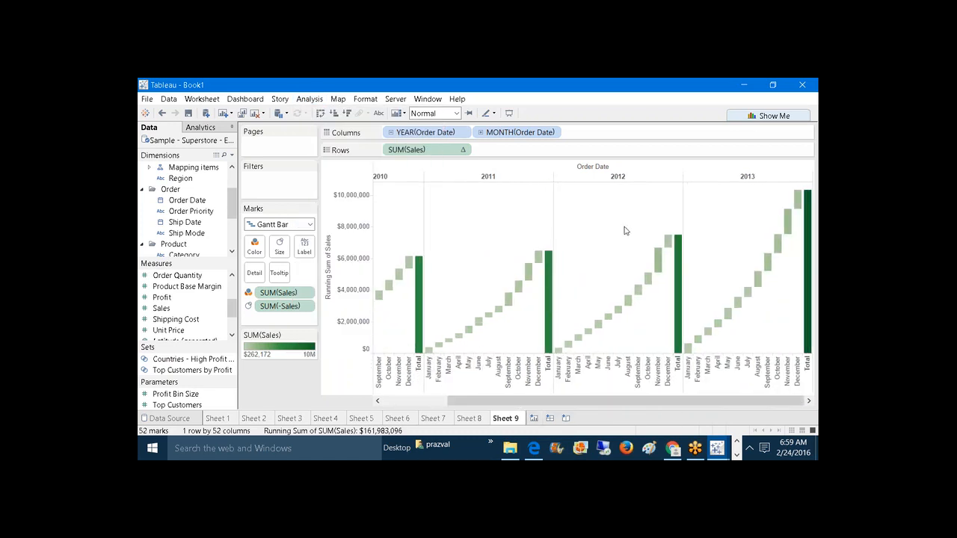
left_click(509, 114)
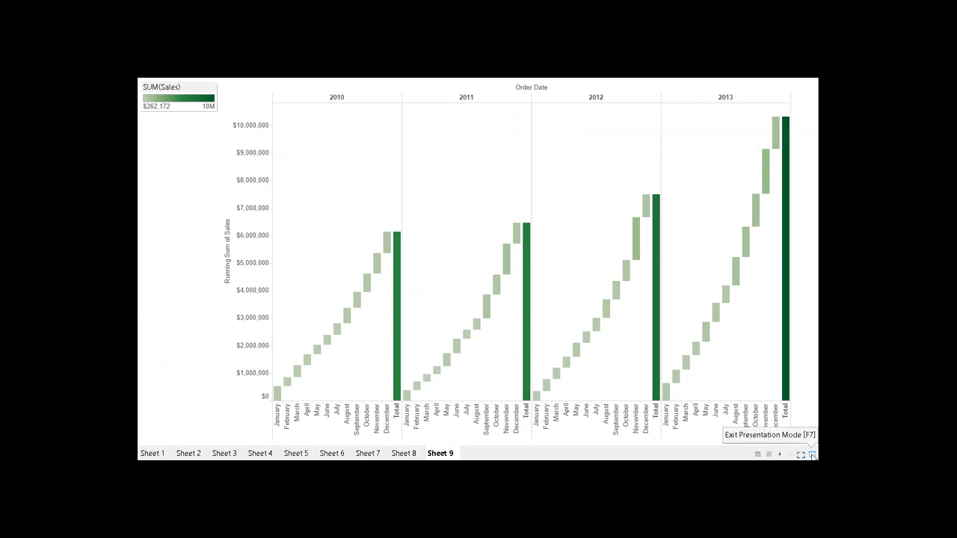
left_click(813, 455)
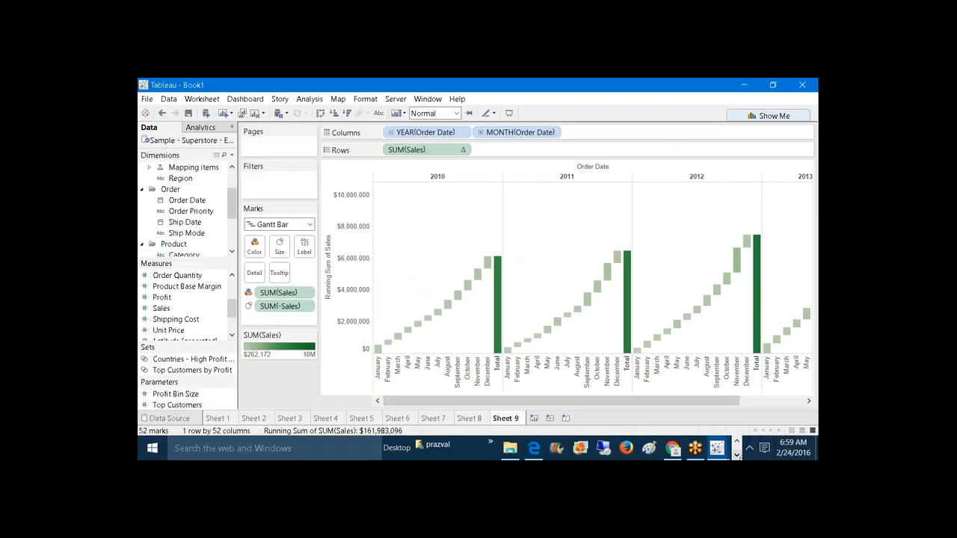
Step: Switch to the Notepad notes and add the heading "5)Grouped Bar Chart:-" below the WaterFall Chart entry
left_click(737, 454)
left_click(514, 448)
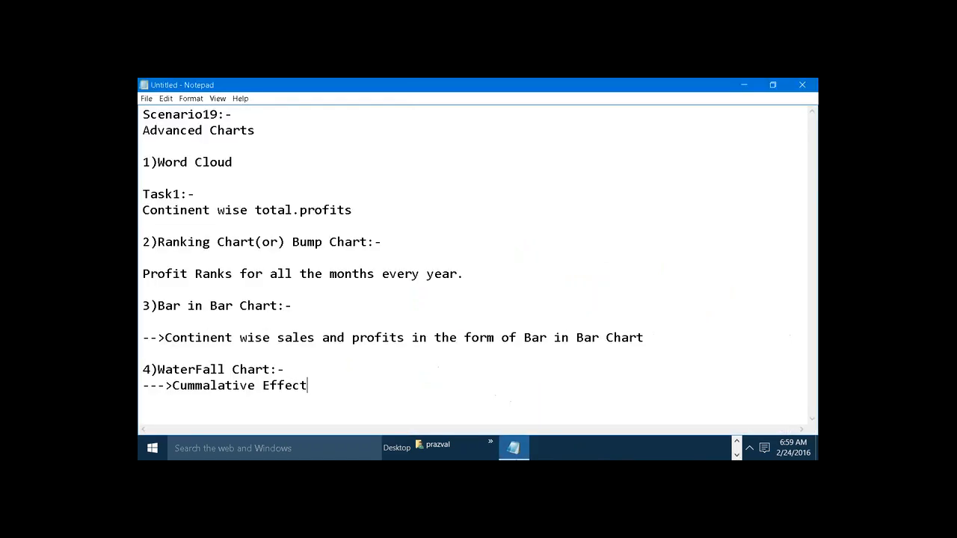
key("Return")
key("Return")
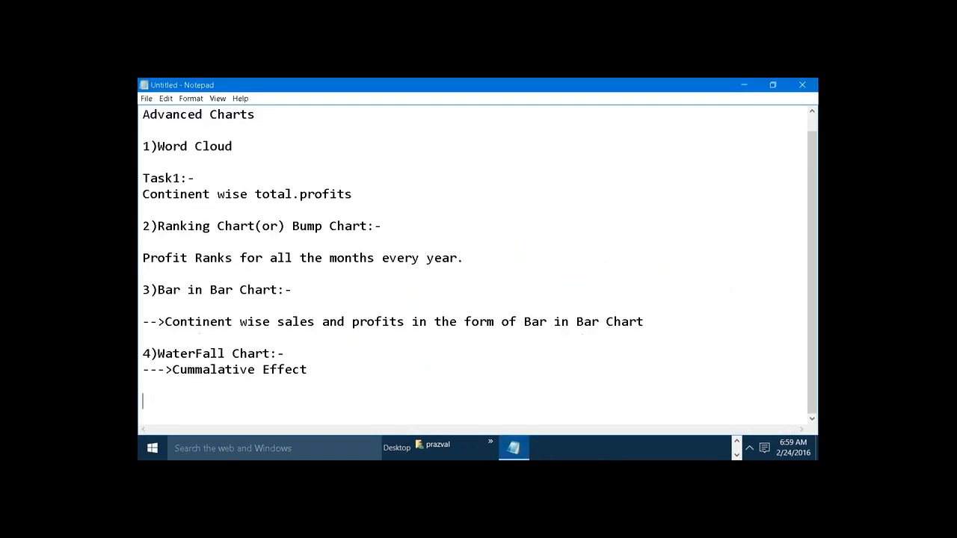
type("5)Grouped Bar")
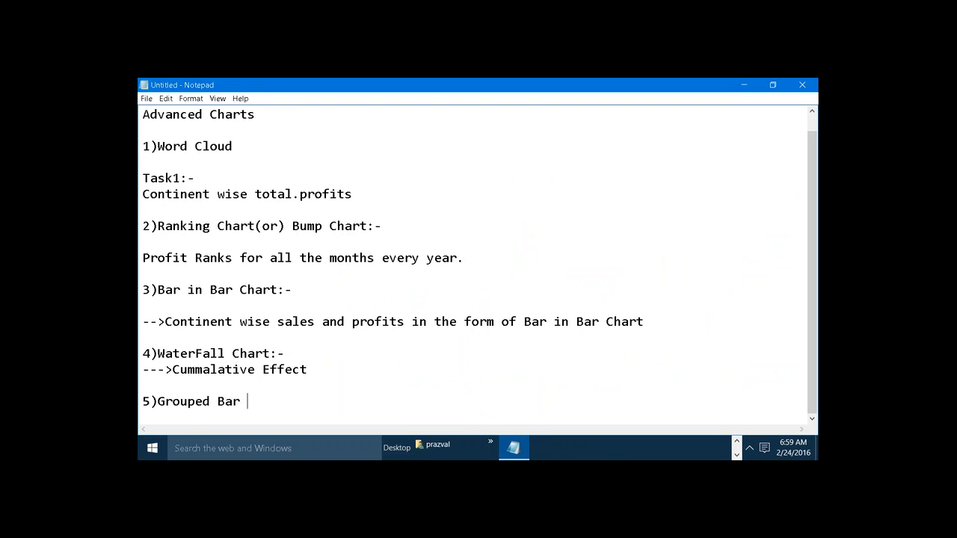
type(" Chart:-")
key("Return")
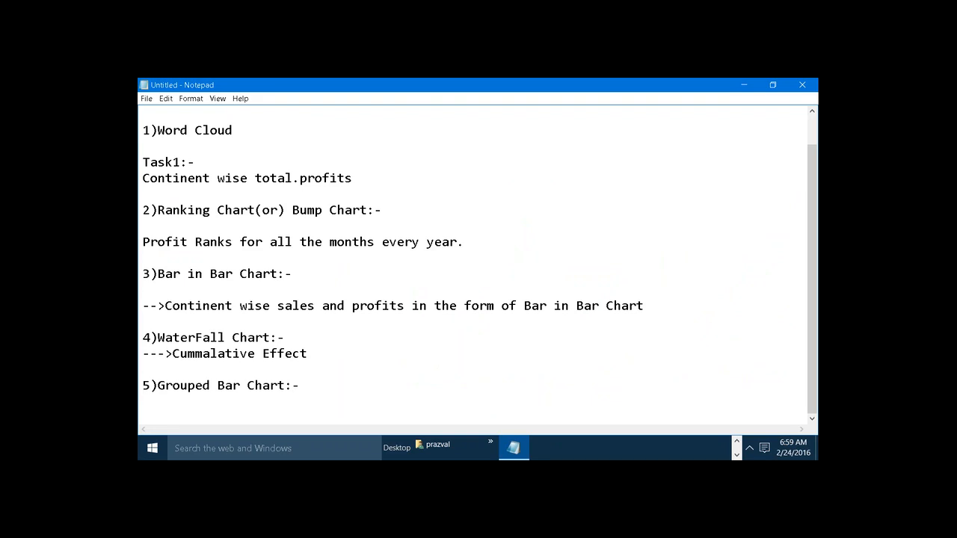
Step: Switch back to the Tableau workbook Book1, create a new worksheet and break its rows down by year and quarter of Order Date
left_click(737, 443)
mouse_move(720, 449)
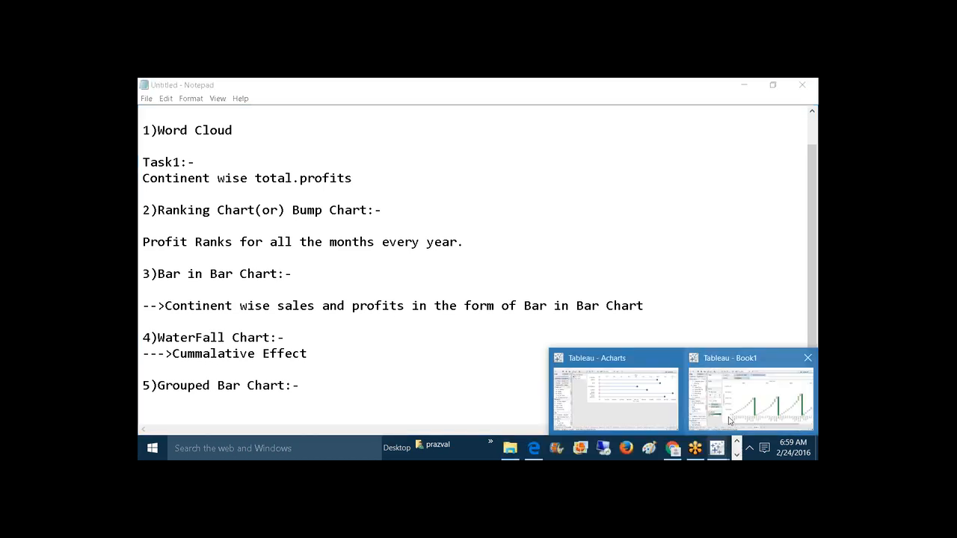
left_click(731, 421)
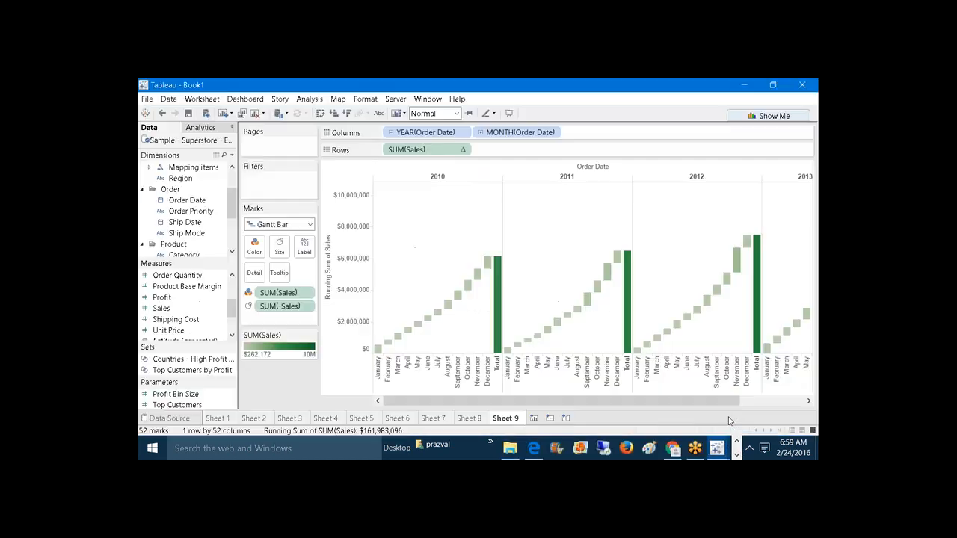
left_click(534, 418)
left_click_drag(187, 200, 423, 153)
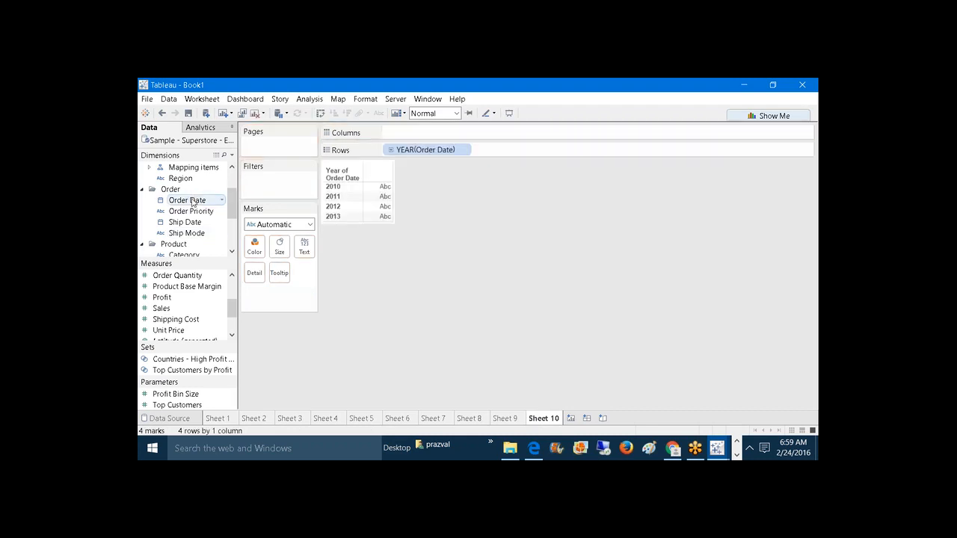
left_click_drag(193, 201, 525, 149)
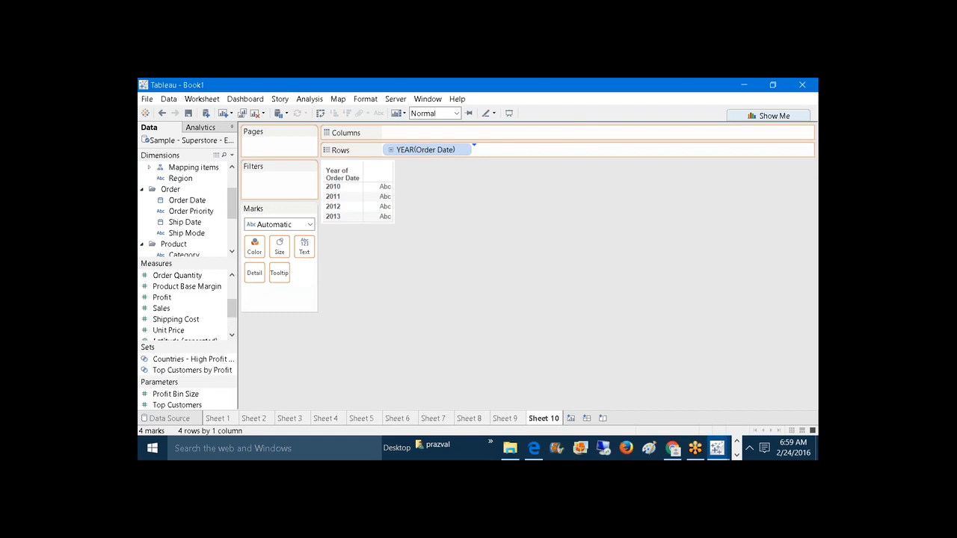
Step: Plot the sum of Profit across the columns and change the mark type to Bar
left_click(165, 309)
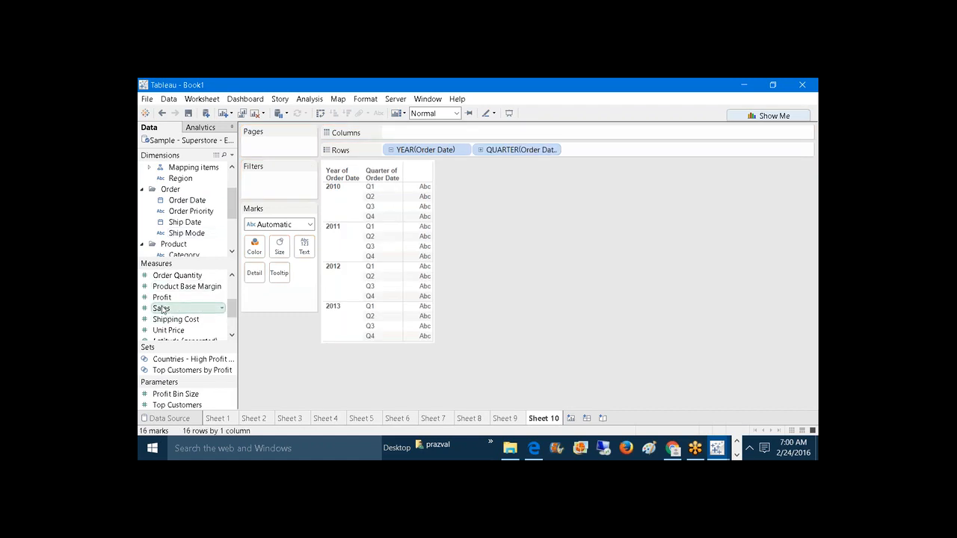
left_click_drag(162, 309, 386, 131)
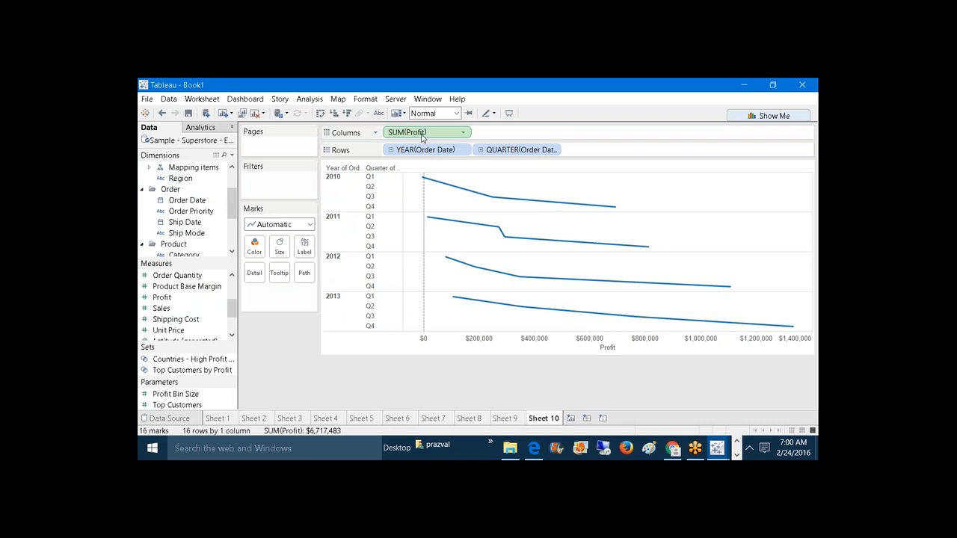
left_click(310, 224)
left_click(282, 250)
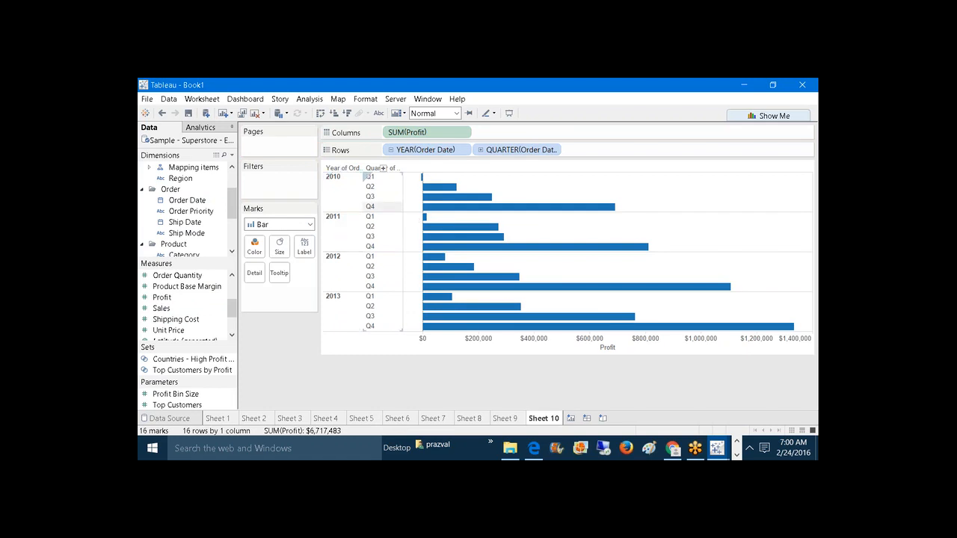
Step: Draw a freehand outline around the four 2010 quarter bars, and clear the drawing
left_click(587, 112)
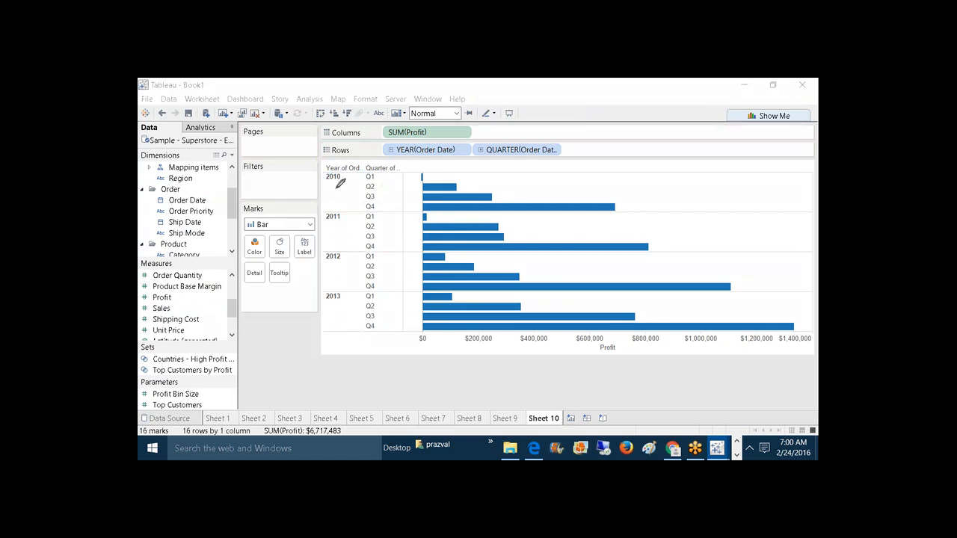
mouse_move(324, 174)
left_mouse_down()
mouse_move(328, 209)
mouse_move(575, 222)
mouse_move(628, 213)
mouse_move(579, 183)
mouse_move(442, 159)
mouse_move(380, 164)
left_mouse_up()
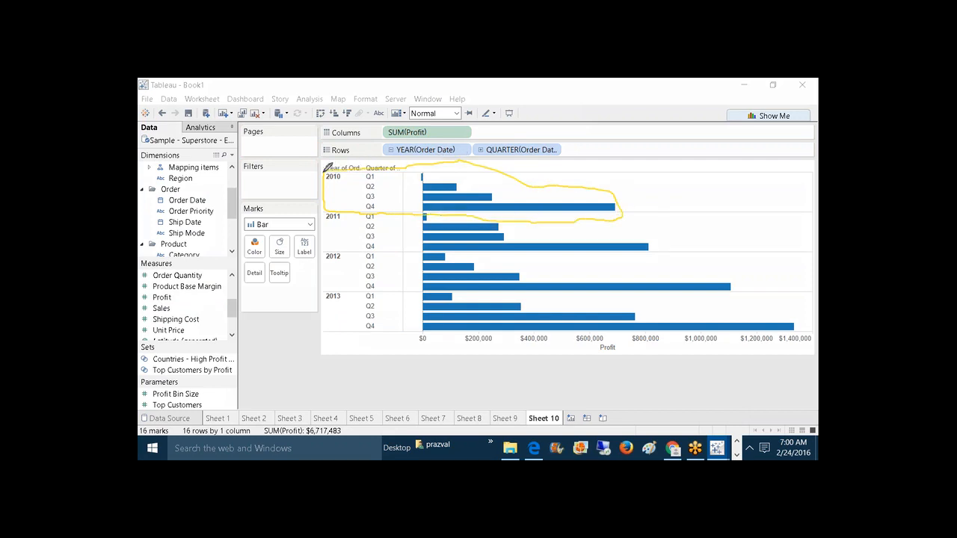
left_click(651, 111)
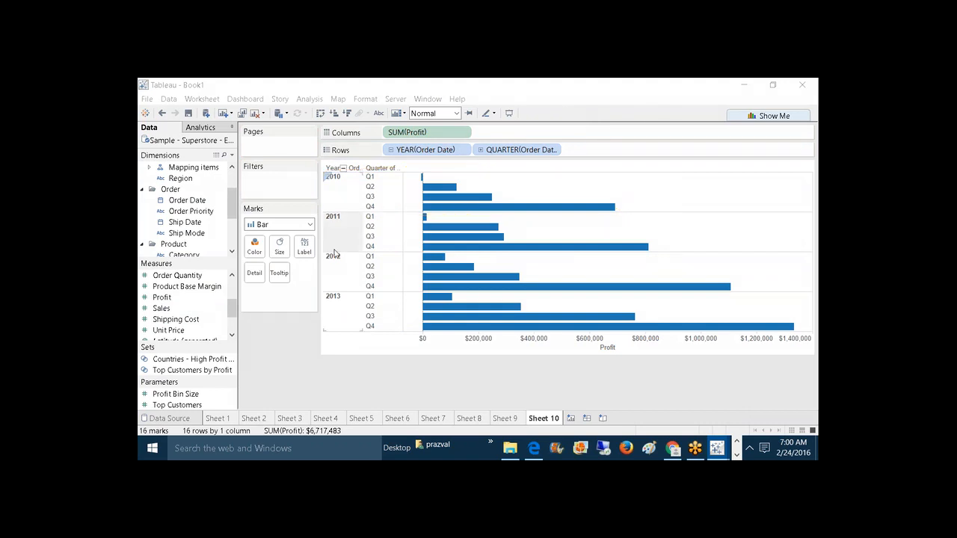
Step: Increase the bar size to the maximum and hide the header of the quarter of Order Date on the rows
left_click(280, 247)
left_click_drag(336, 274, 362, 276)
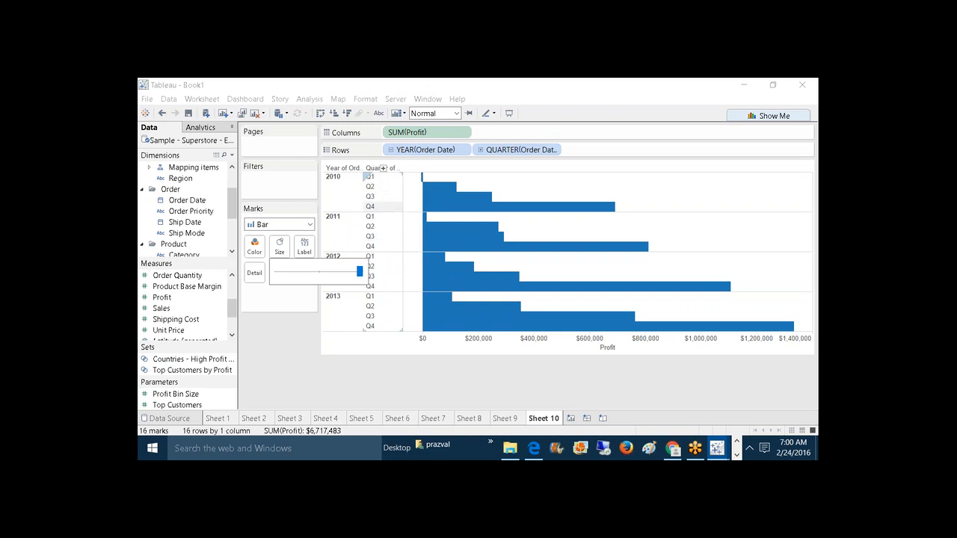
right_click(507, 150)
left_click(520, 143)
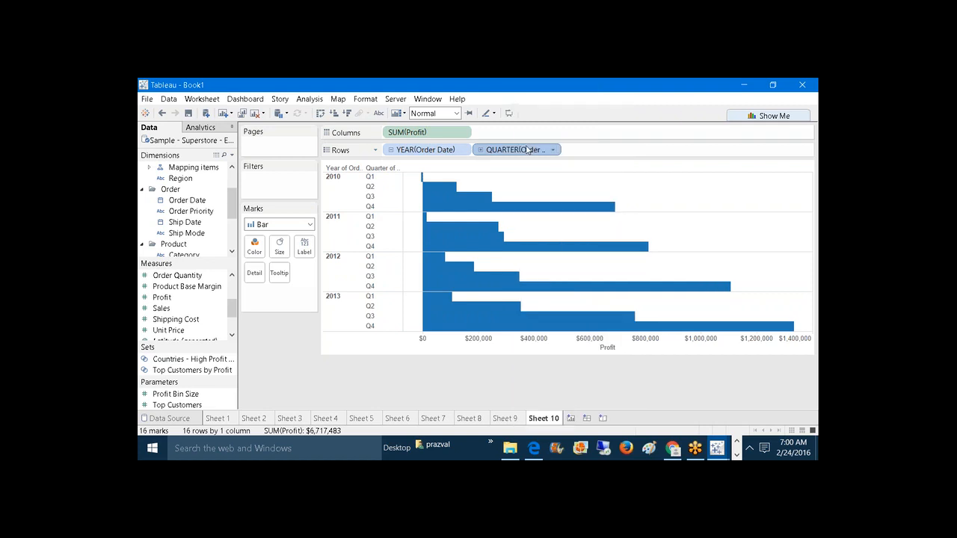
mouse_move(417, 209)
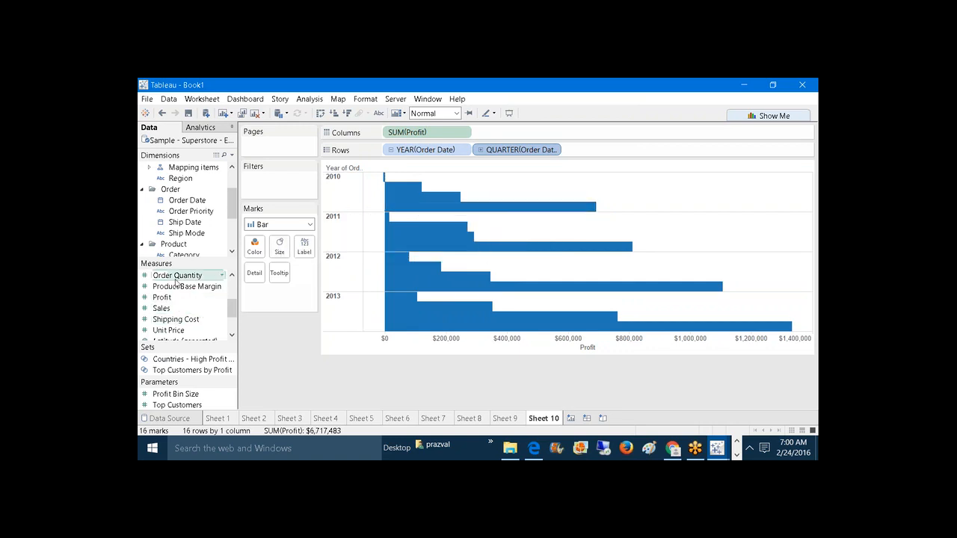
Step: Colour the bars by Order Date at the discrete quarter level
left_click_drag(183, 200, 256, 248)
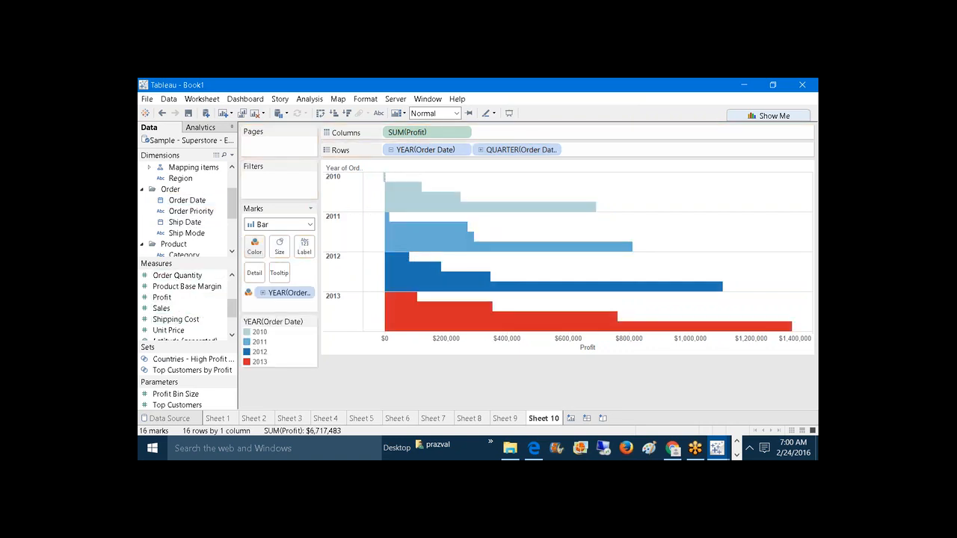
right_click(267, 294)
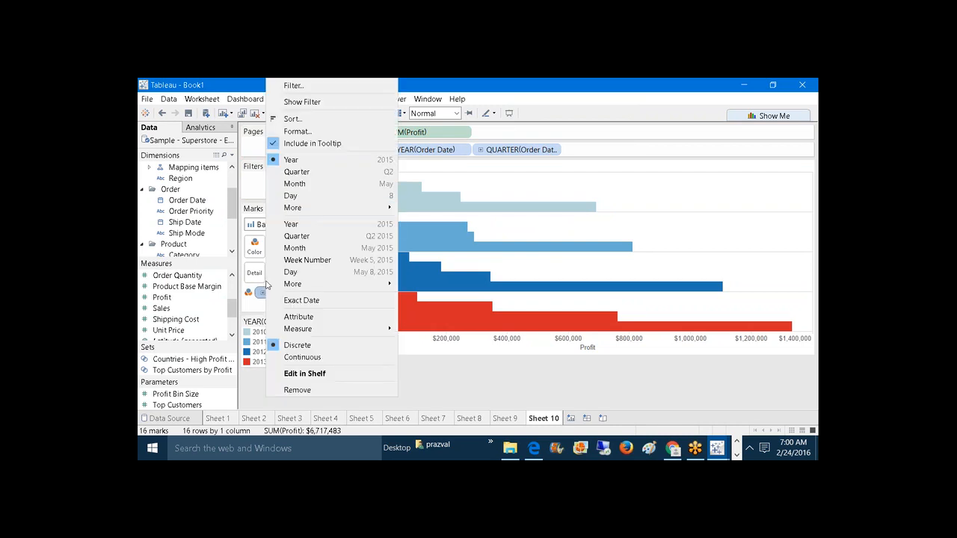
left_click(295, 172)
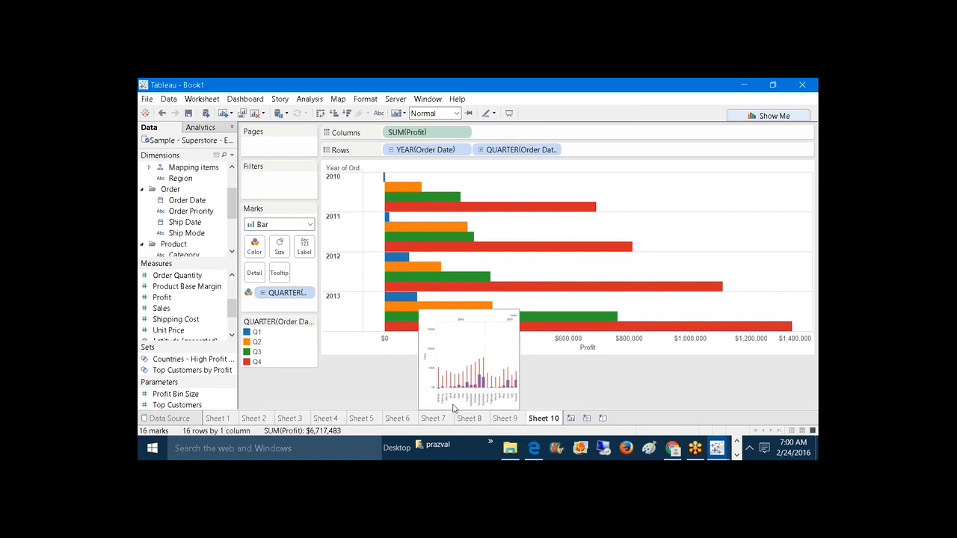
Step: Add all subtotals to the profit chart
mouse_move(397, 258)
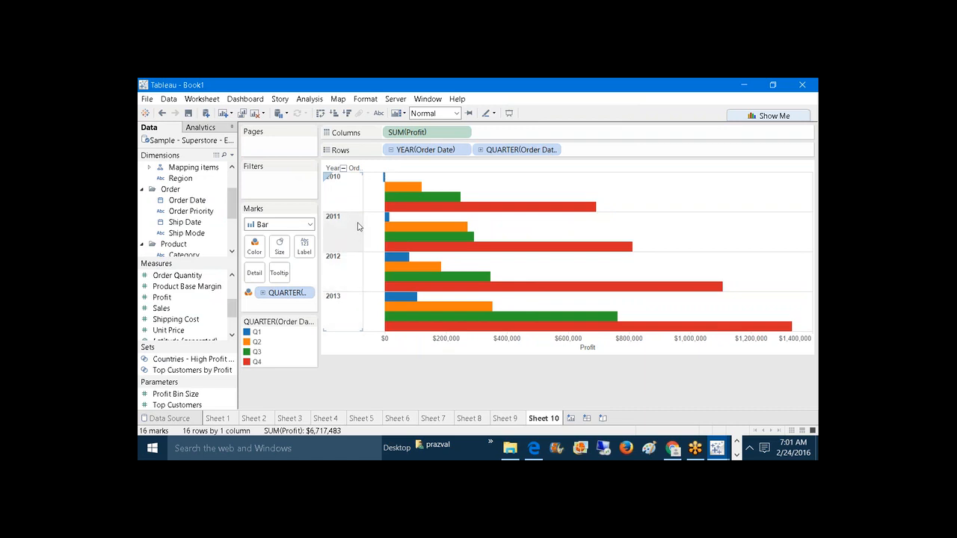
mouse_move(388, 217)
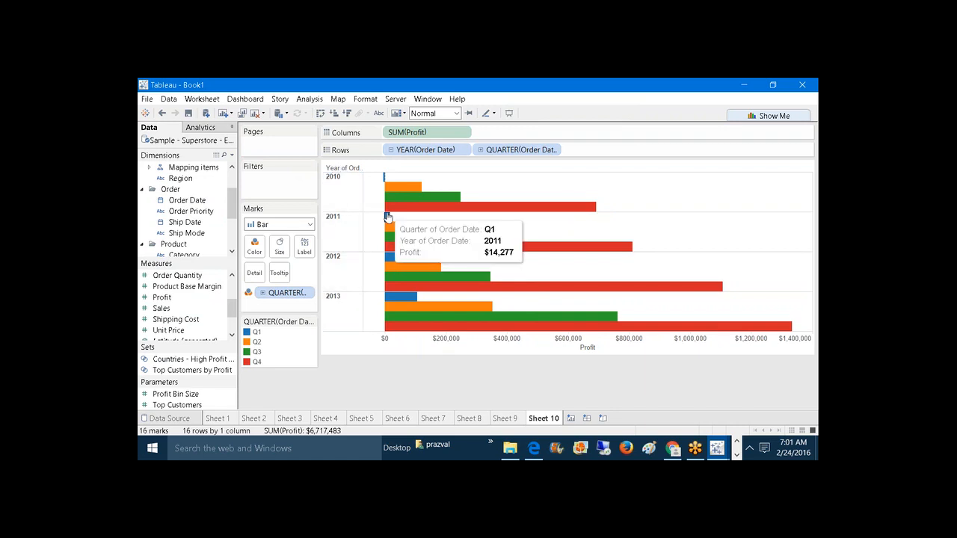
mouse_move(388, 194)
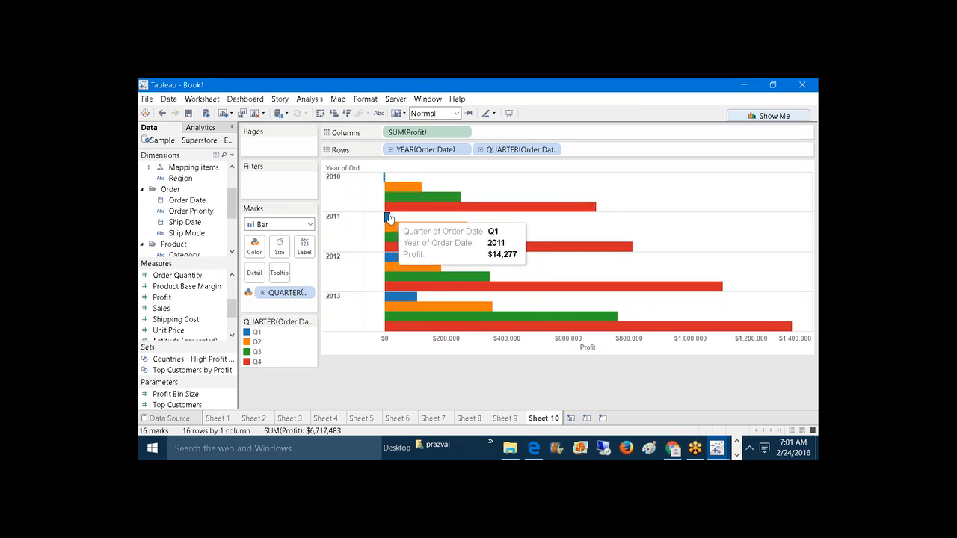
left_click(309, 100)
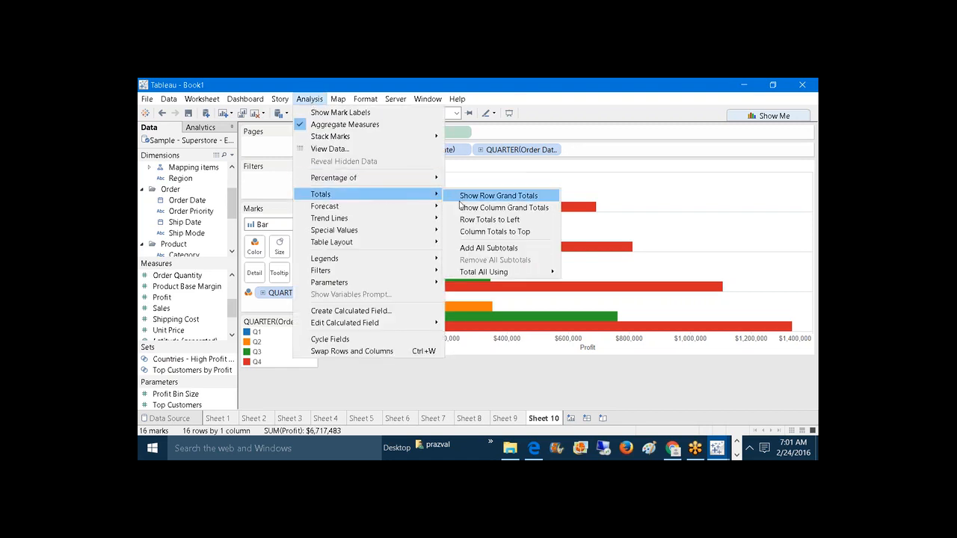
left_click(487, 248)
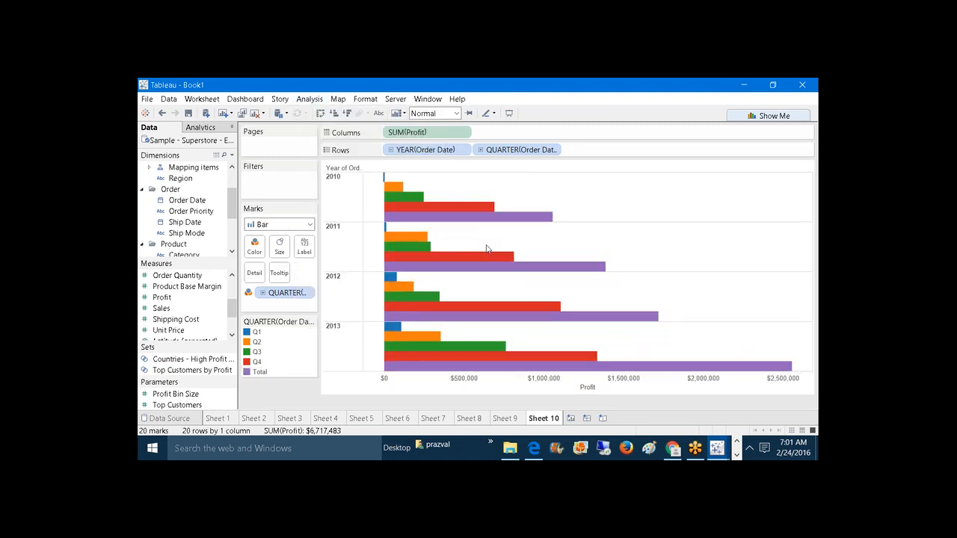
Step: Examine the Total bar of each year from 2010 to 2013, and clear the selection
left_click(428, 217)
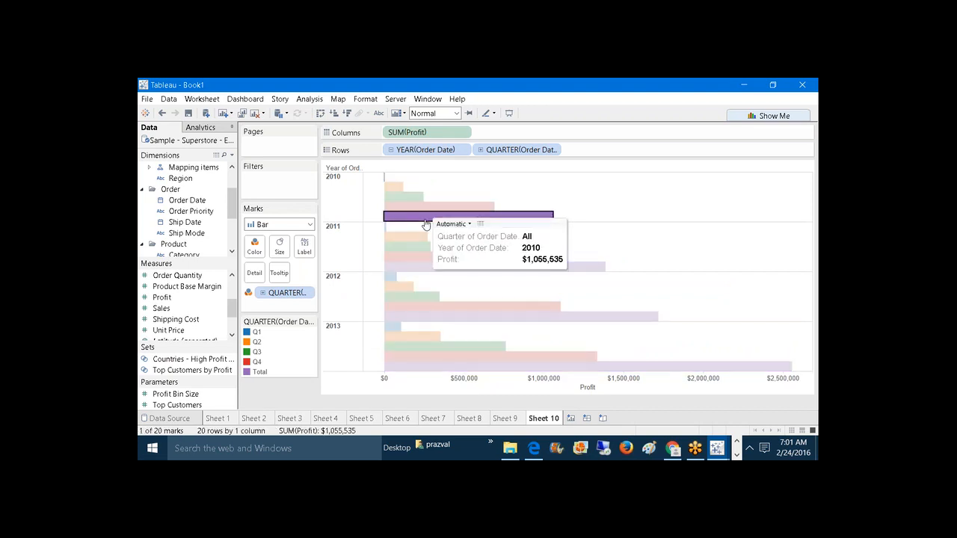
left_click(420, 267)
left_click(416, 316)
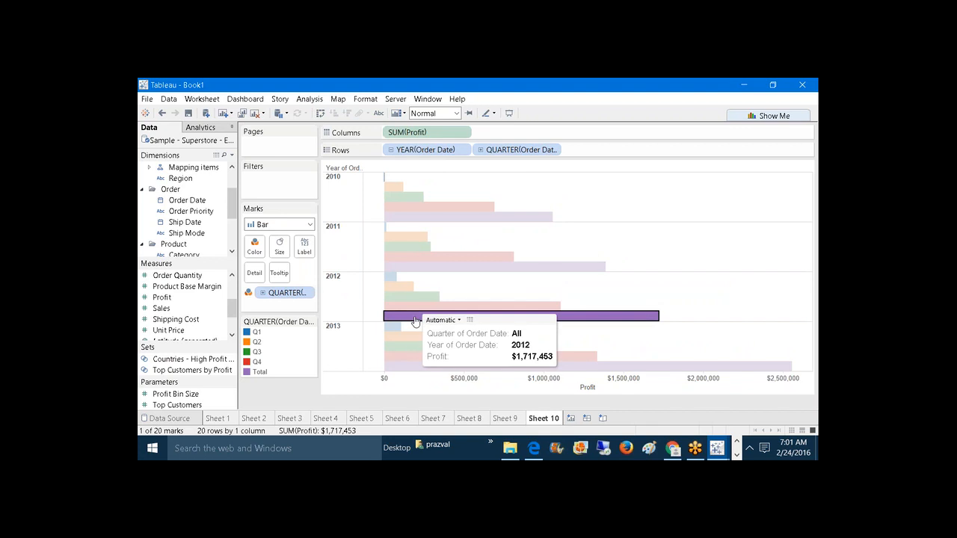
left_click(414, 366)
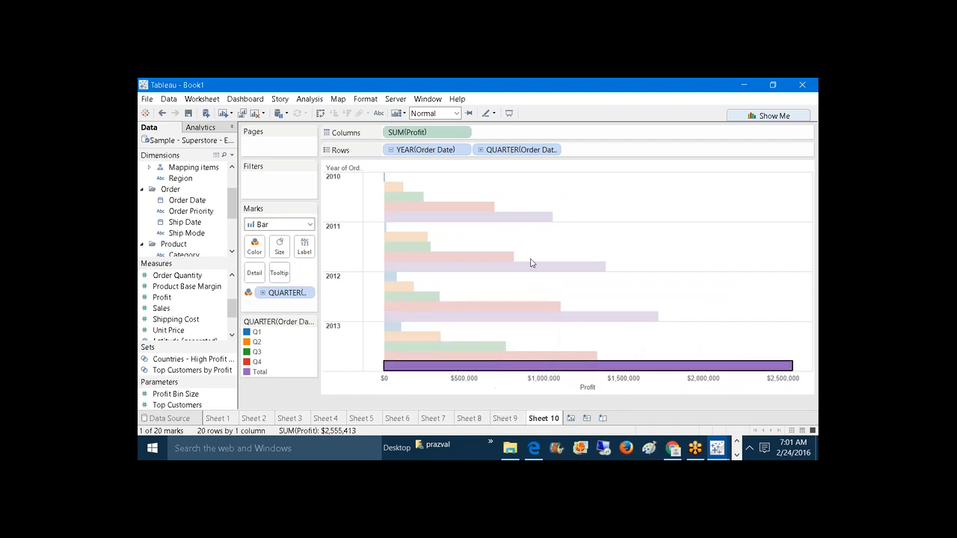
left_click(608, 255)
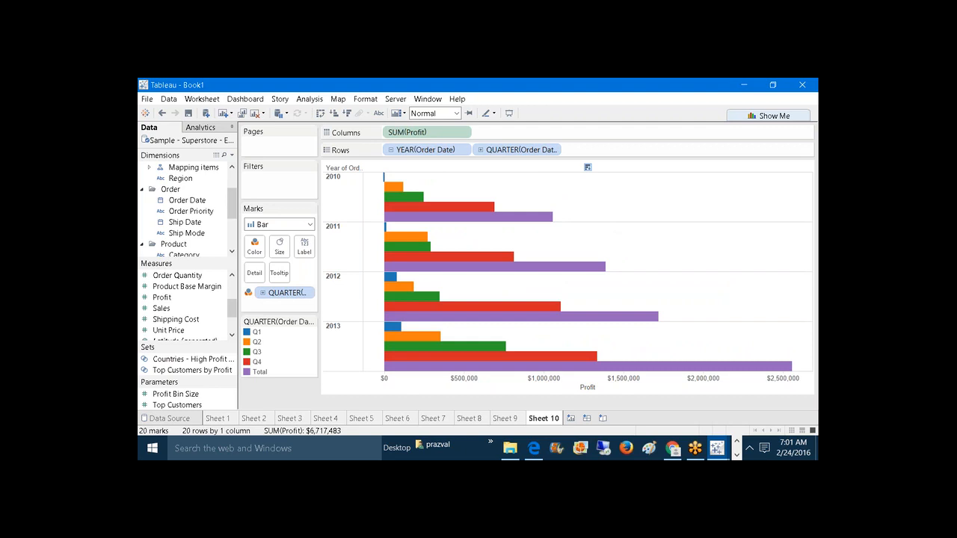
Step: Set the totals of the sum of Profit to Hide and narrow the year header column
right_click(408, 135)
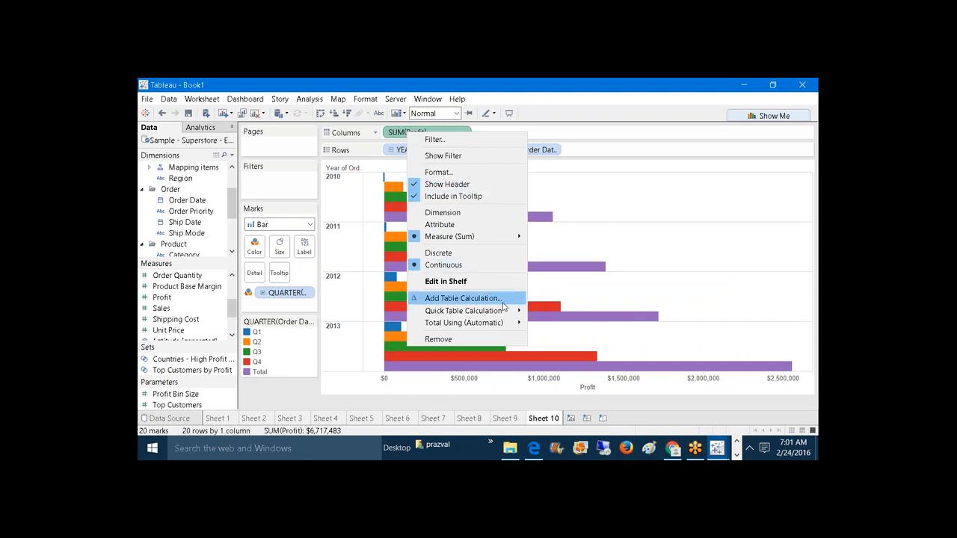
mouse_move(512, 314)
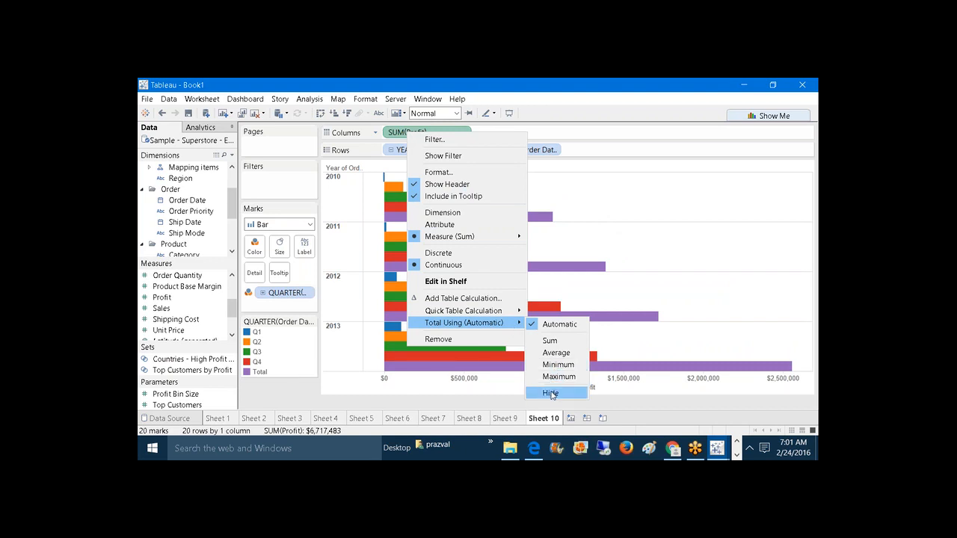
left_click(551, 394)
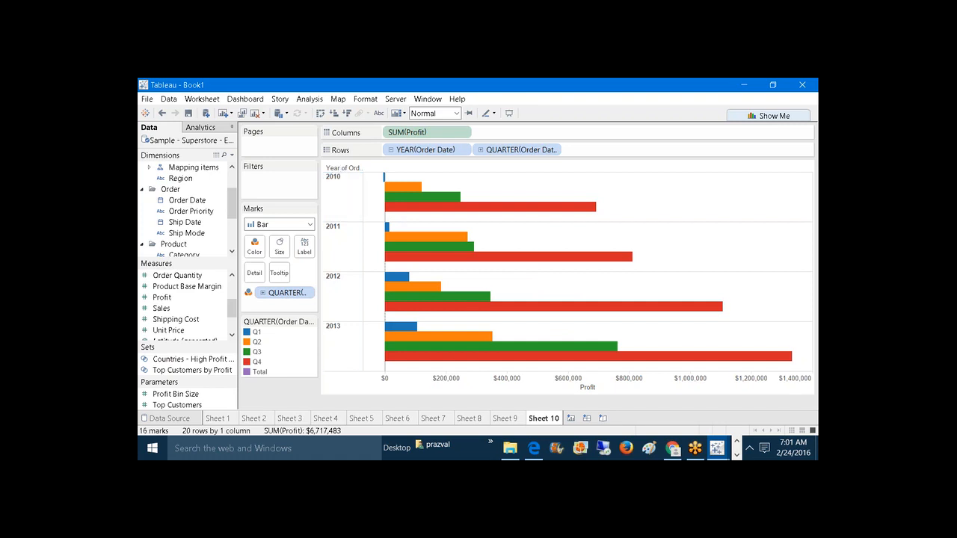
mouse_move(363, 191)
left_mouse_down()
mouse_move(349, 192)
mouse_move(385, 192)
mouse_move(344, 188)
left_mouse_up()
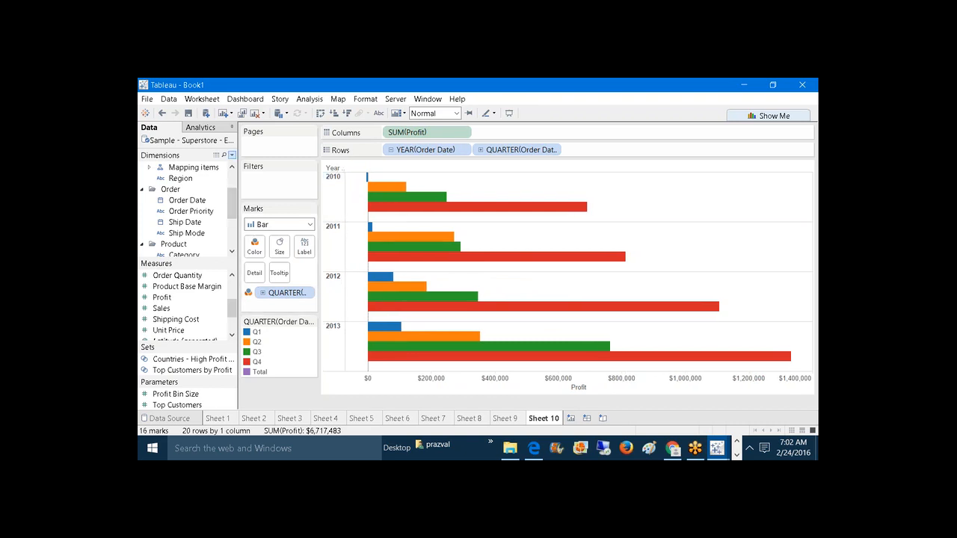
Step: Start a new calculated field named Year and move its editor clear of the data fields
left_click(232, 155)
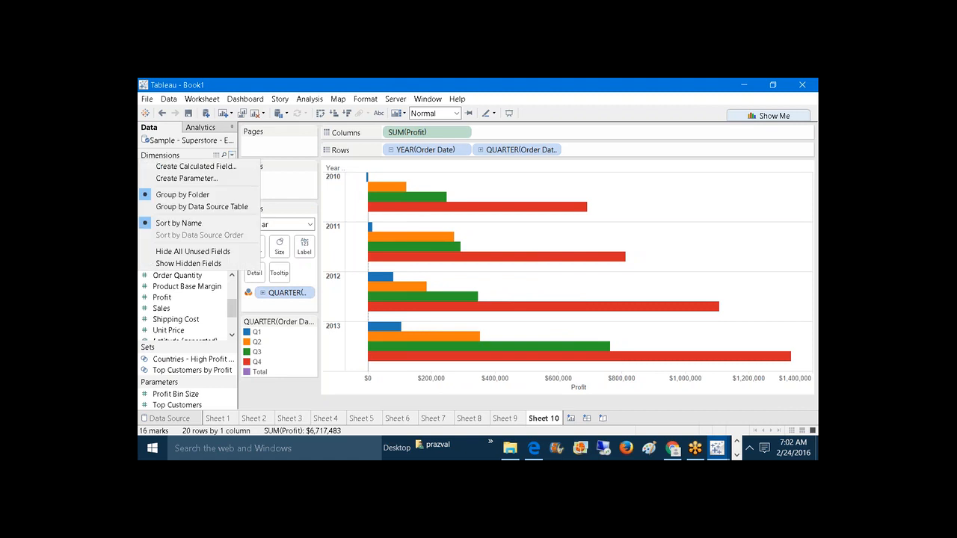
left_click(228, 166)
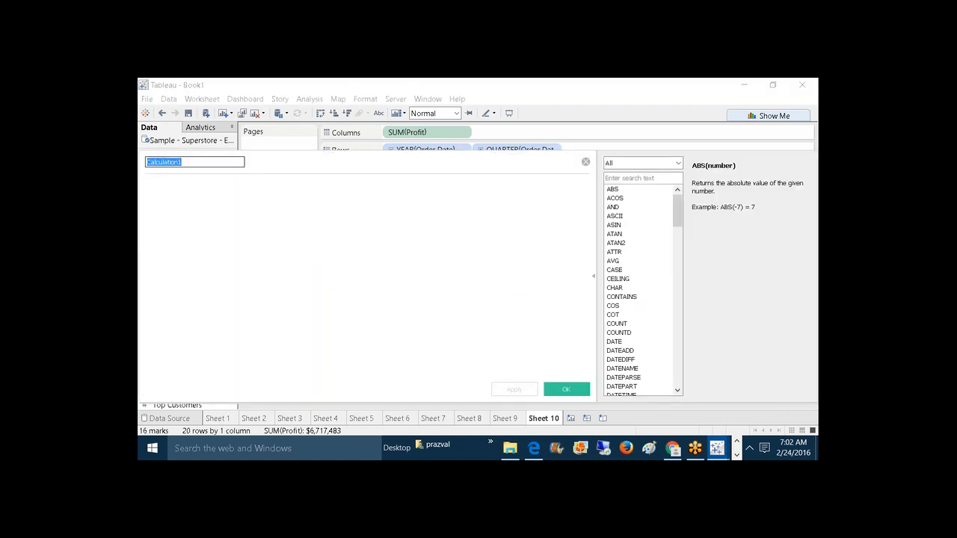
type("Year")
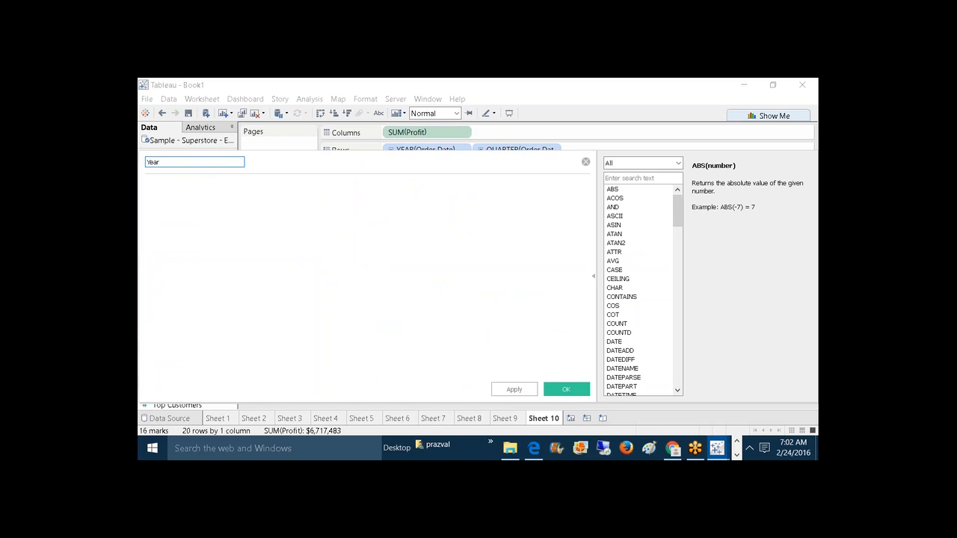
left_click_drag(292, 159, 419, 222)
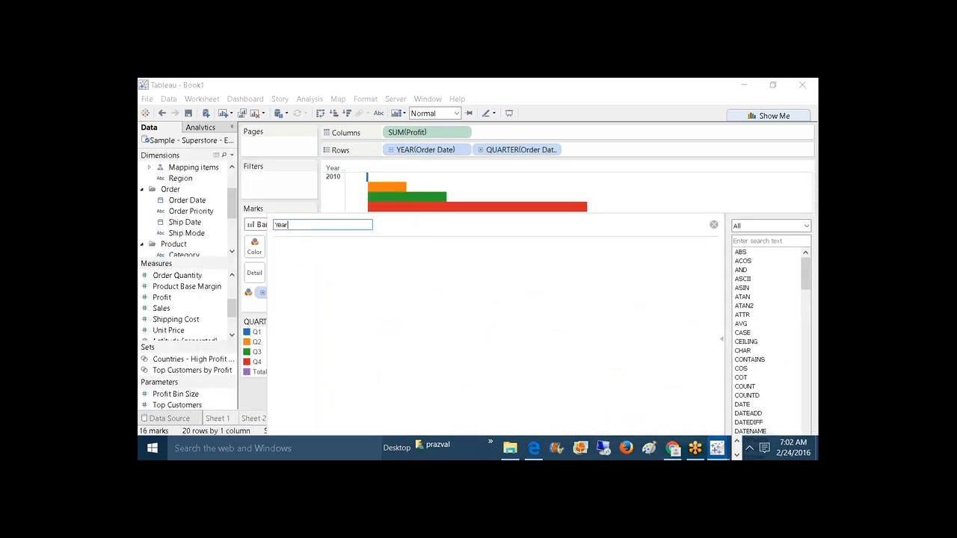
Step: Enter the formula LOOKUP([Order Date],2) for the Year calculated field
left_click(352, 270)
type("LOOK")
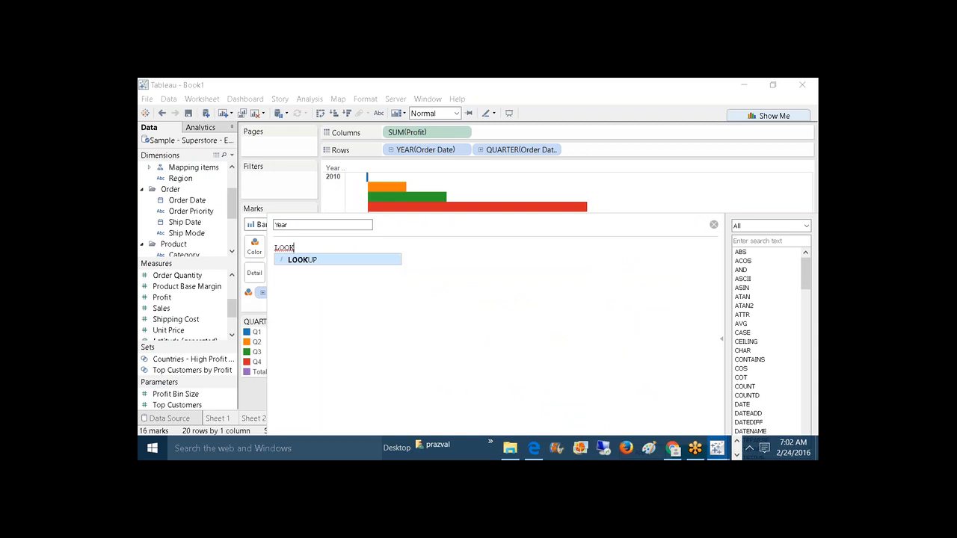
type(" (")
key("BackSpace")
key("BackSpace")
type("UP (")
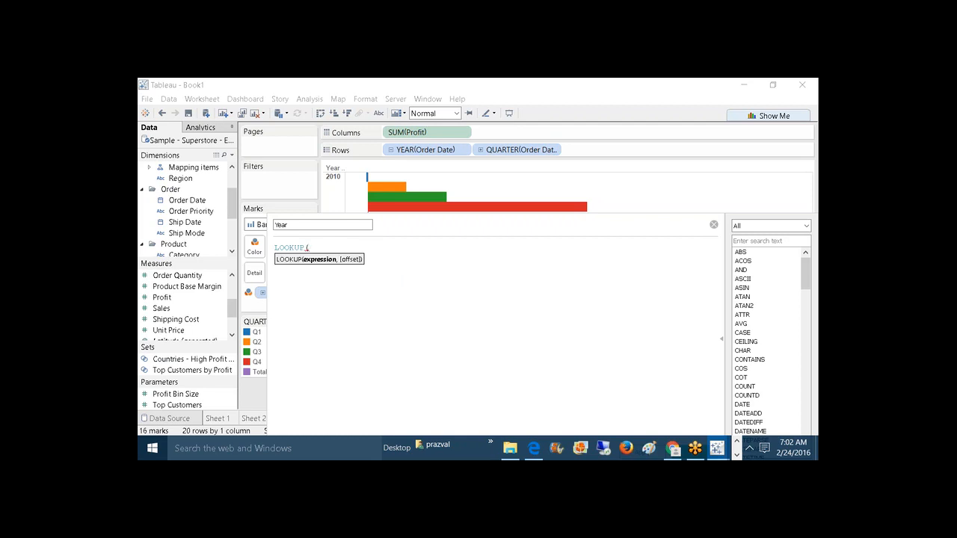
type("OR")
key("Down")
key("Return")
type(",2)")
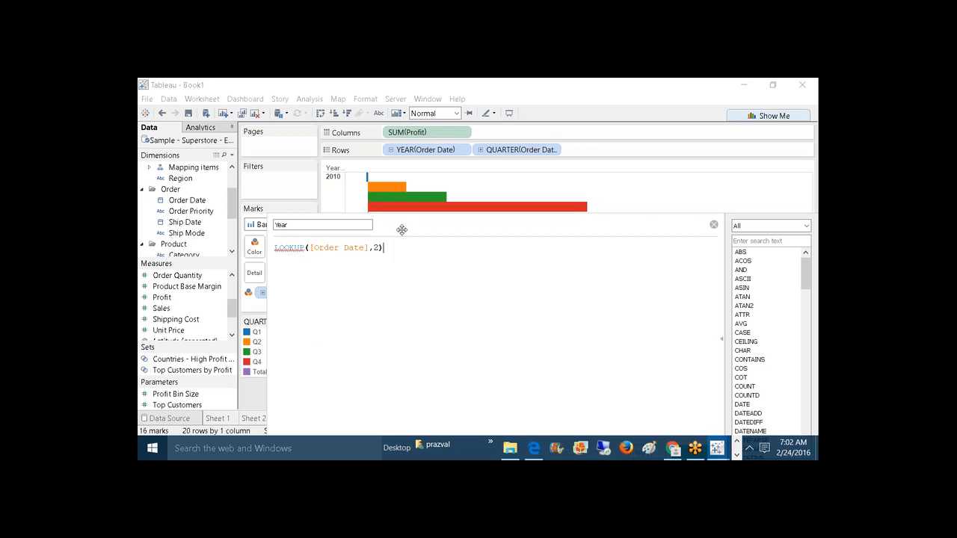
Step: Check the formula error, correct the calculation to LOOKUP(MIN([Order Date]),2), and save the Year field
left_click_drag(401, 229, 369, 146)
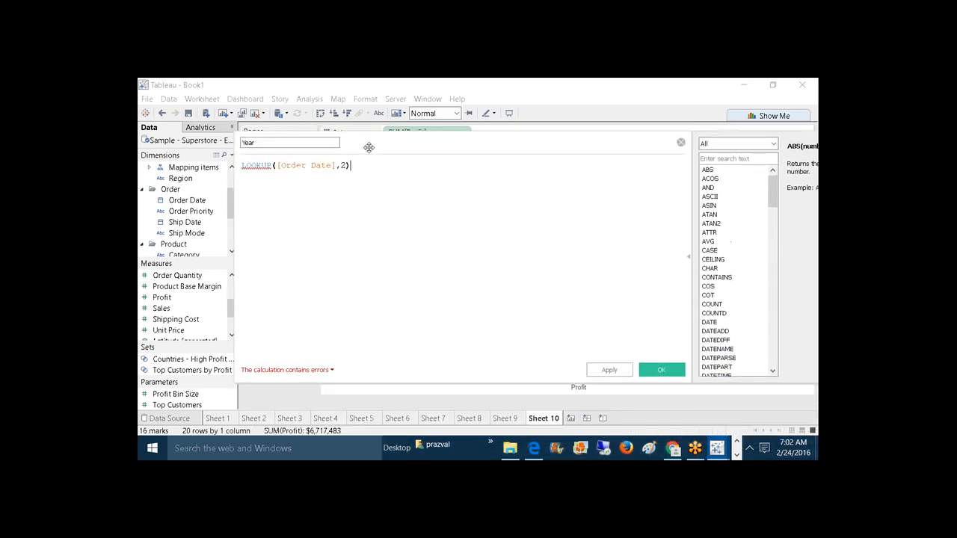
left_click(331, 370)
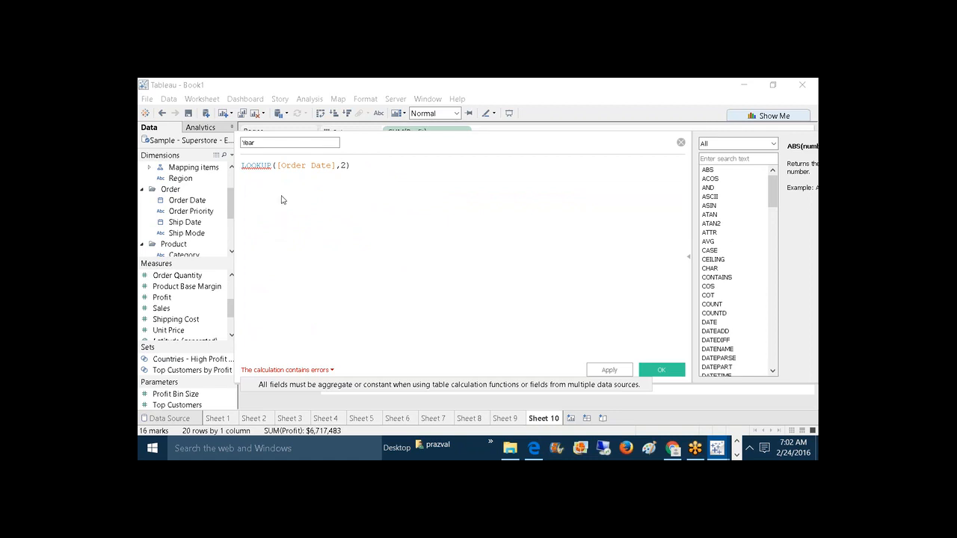
left_click(278, 166)
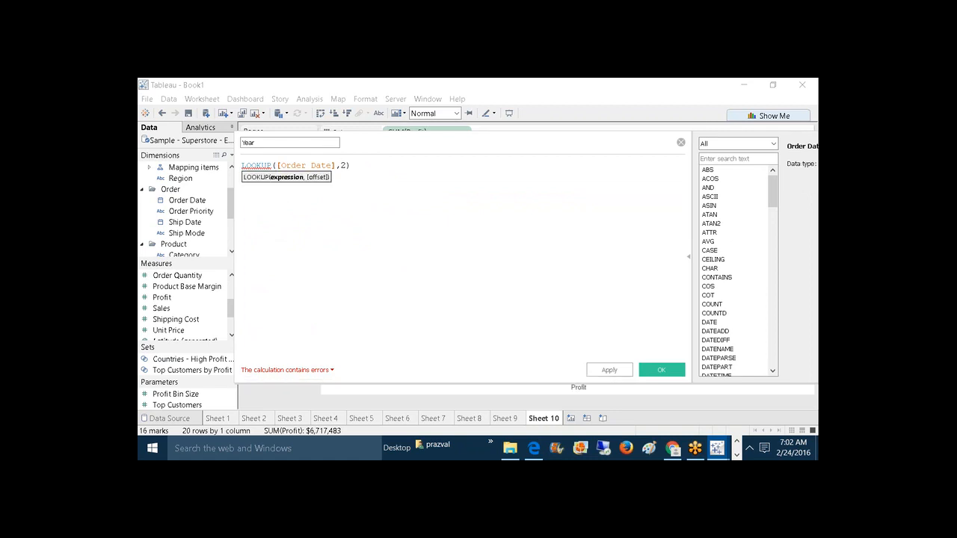
type("MIN(")
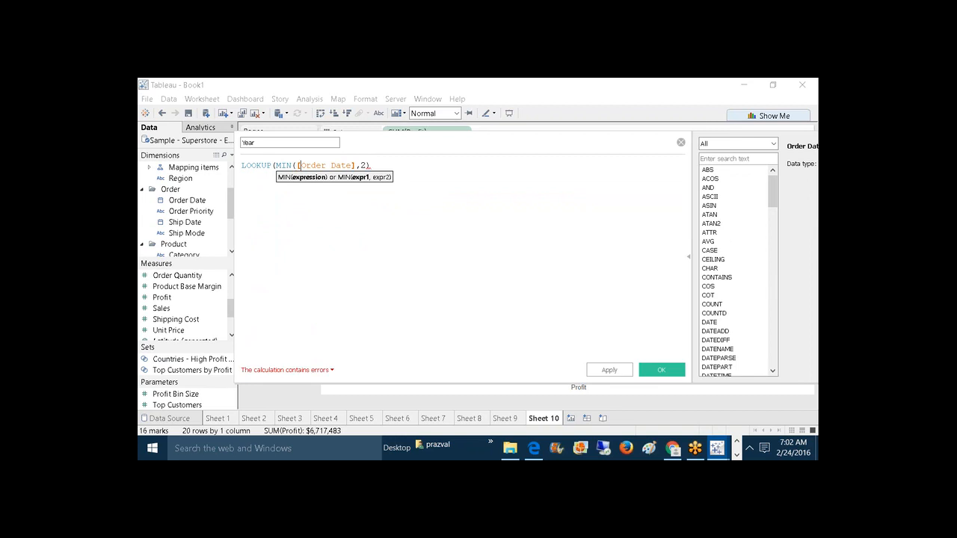
type(")")
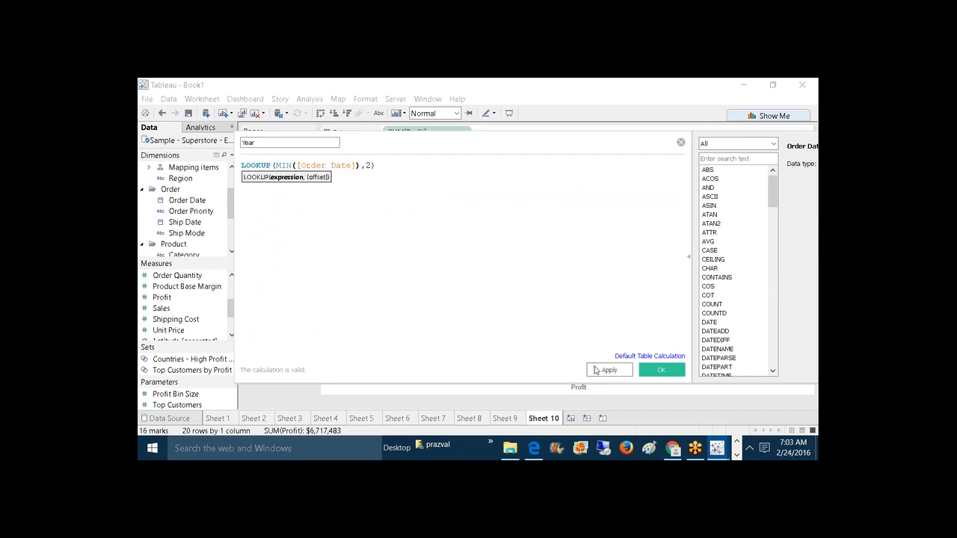
left_click(597, 370)
left_click(662, 370)
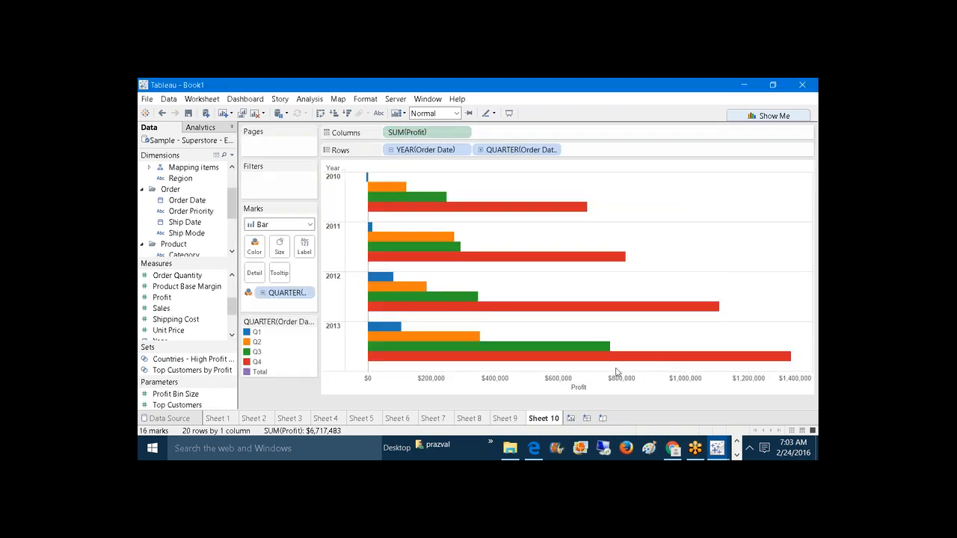
Step: Add the Year calculated field to Rows between the year and quarter of Order Date
mouse_move(233, 306)
left_mouse_down()
mouse_move(233, 287)
mouse_move(232, 310)
left_mouse_up()
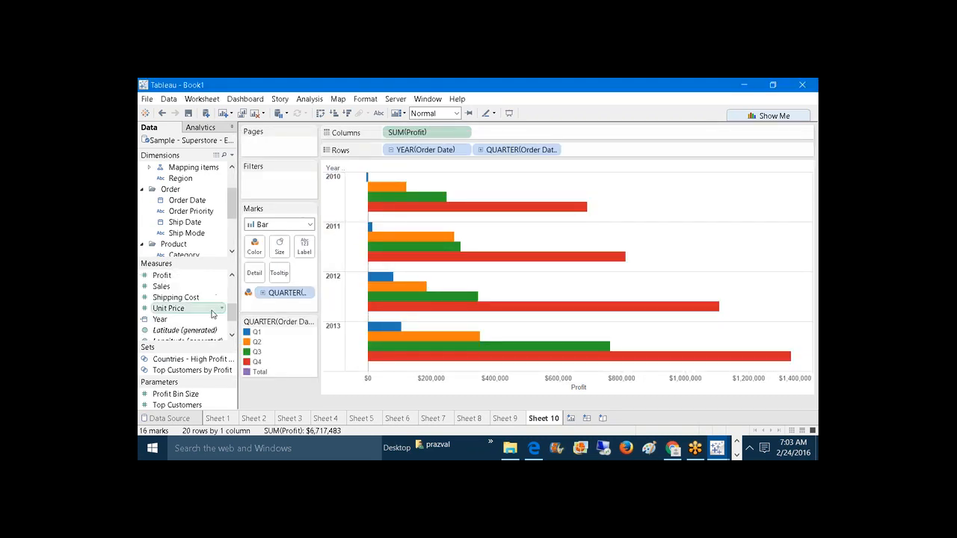
left_click_drag(168, 320, 473, 151)
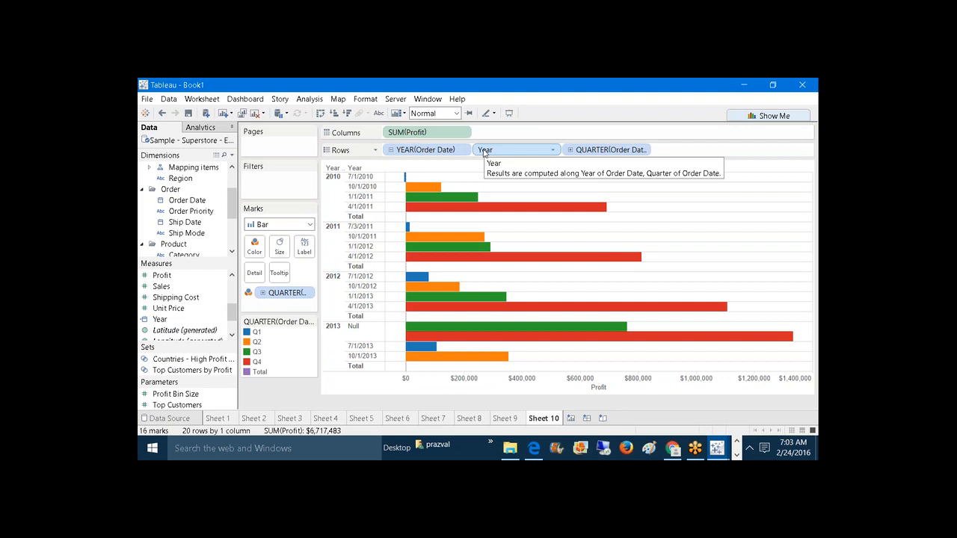
right_click(484, 152)
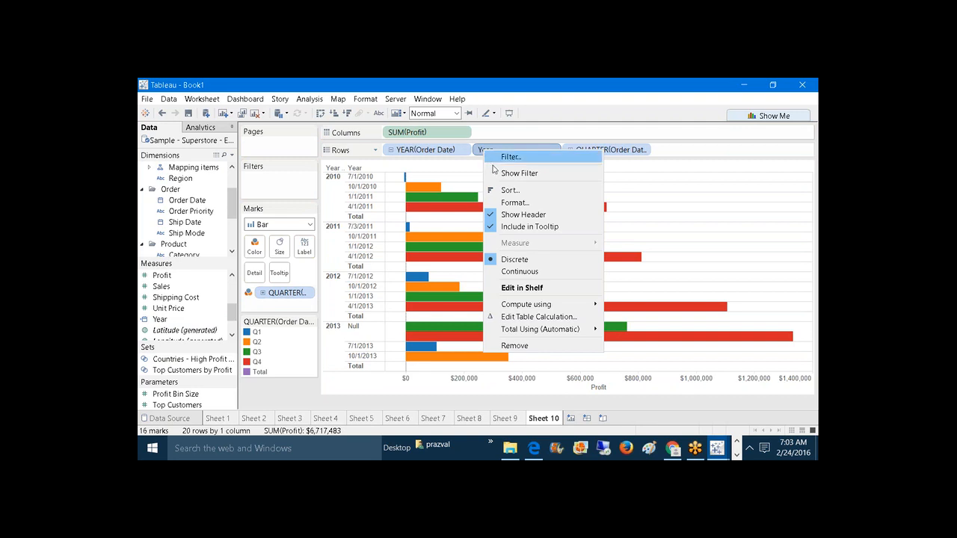
left_click(273, 405)
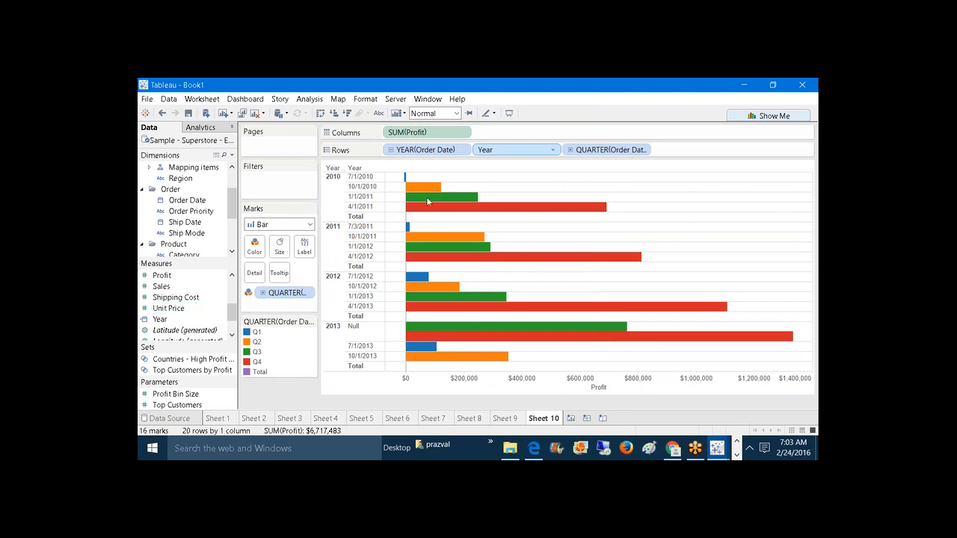
Step: Hide the header of YEAR(Order Date) in the chart
mouse_move(487, 149)
left_mouse_down()
mouse_move(492, 175)
mouse_move(476, 177)
mouse_move(479, 150)
left_mouse_up()
right_click(452, 153)
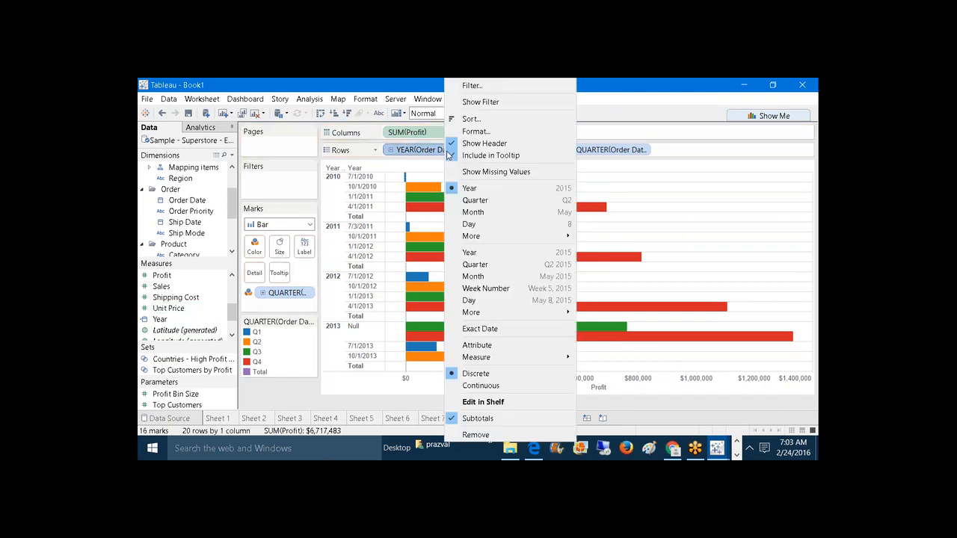
left_click(466, 146)
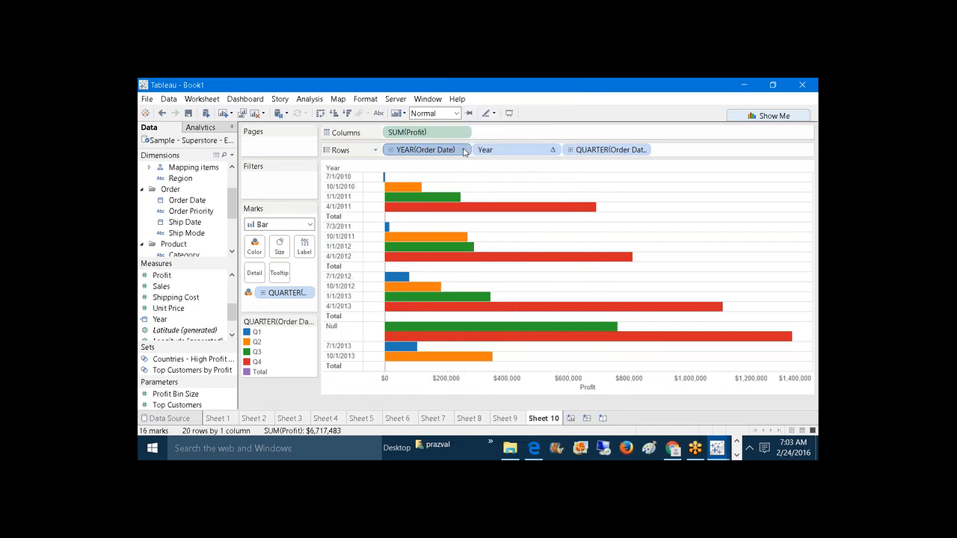
Step: Clear the label text of the totals in the header format of the calculated Year field
left_click(342, 217)
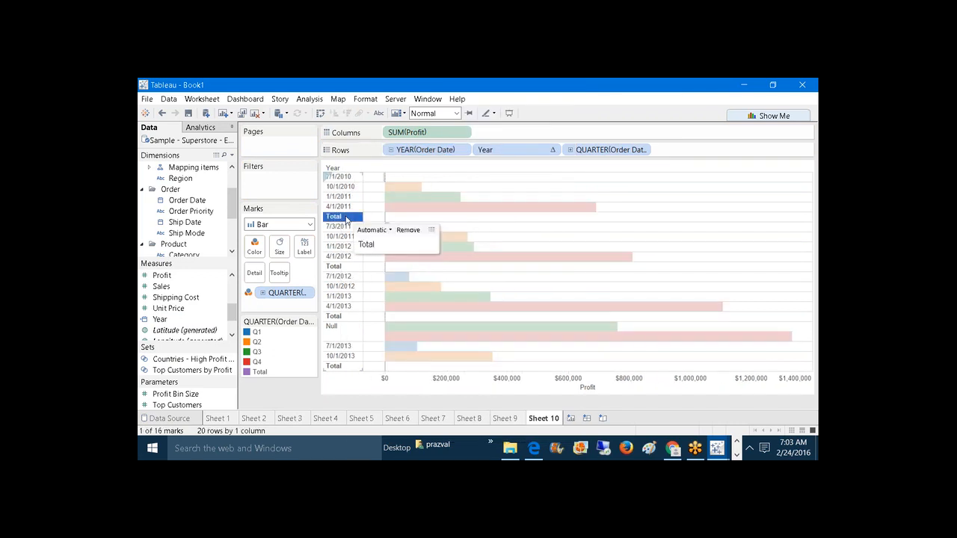
right_click(347, 220)
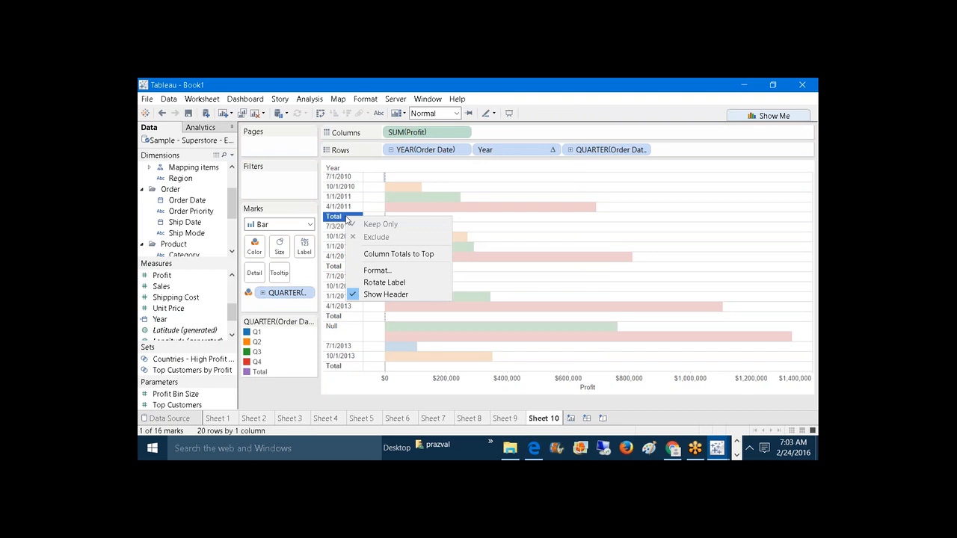
left_click(372, 271)
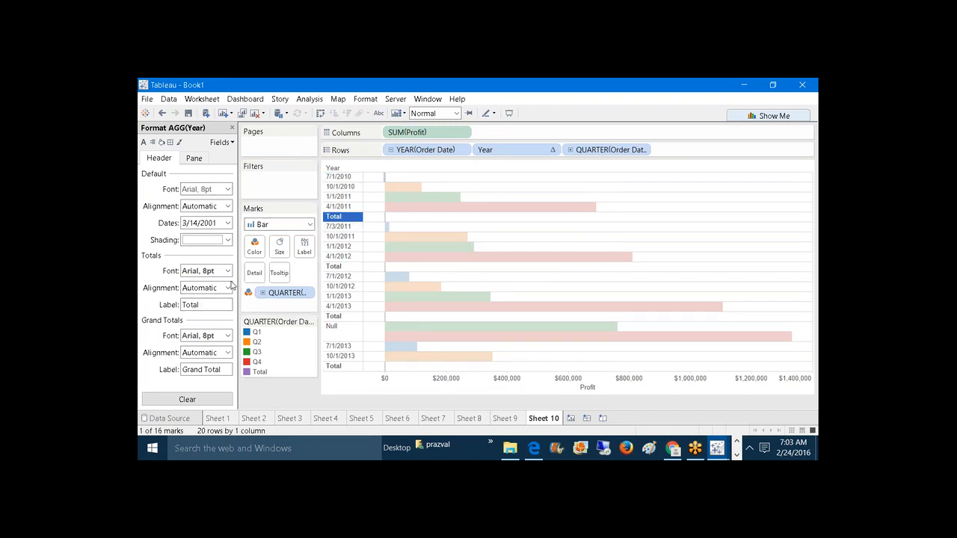
left_click(211, 303)
left_click_drag(212, 304, 181, 304)
key("BackSpace")
left_click(233, 129)
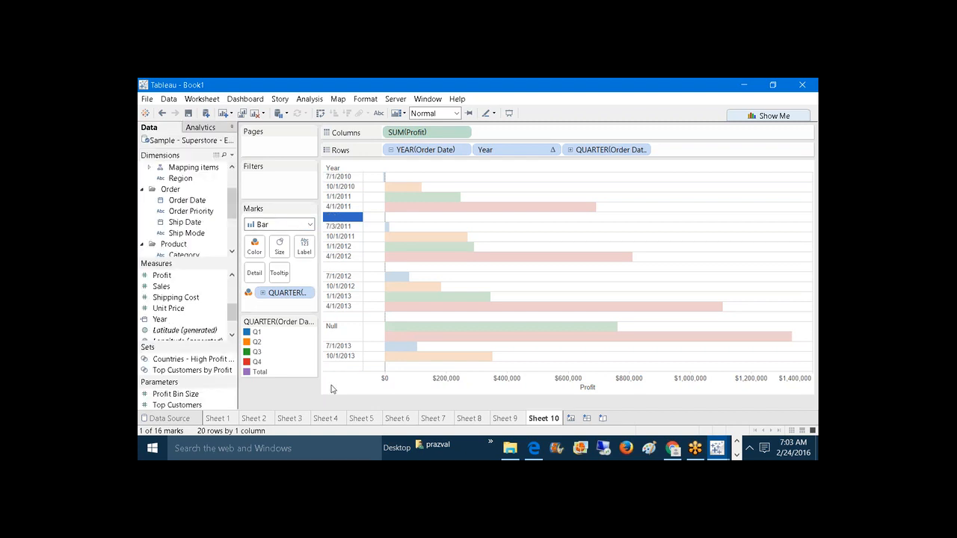
left_click(332, 387)
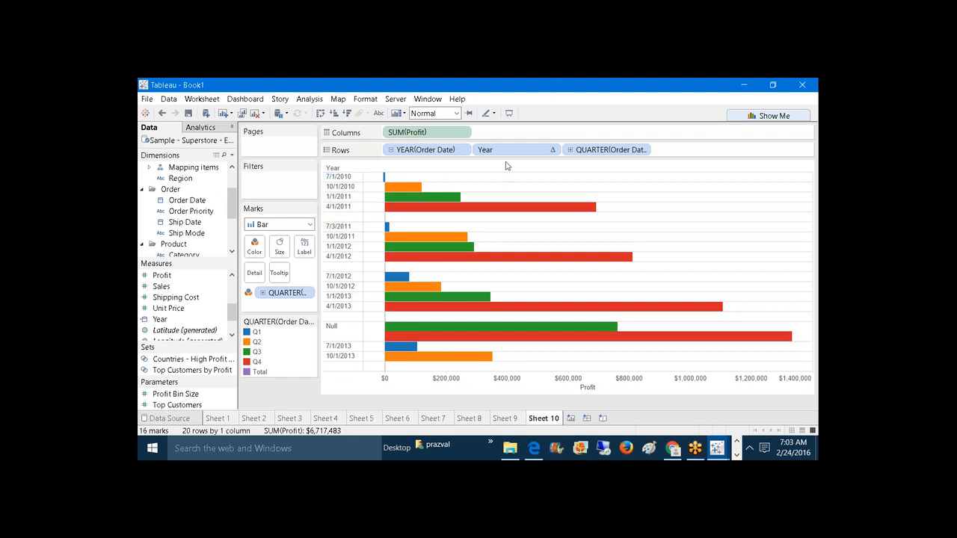
Step: Change the Year calculation to LOOKUP(MIN([Order Date]),1) and save it
right_click(163, 321)
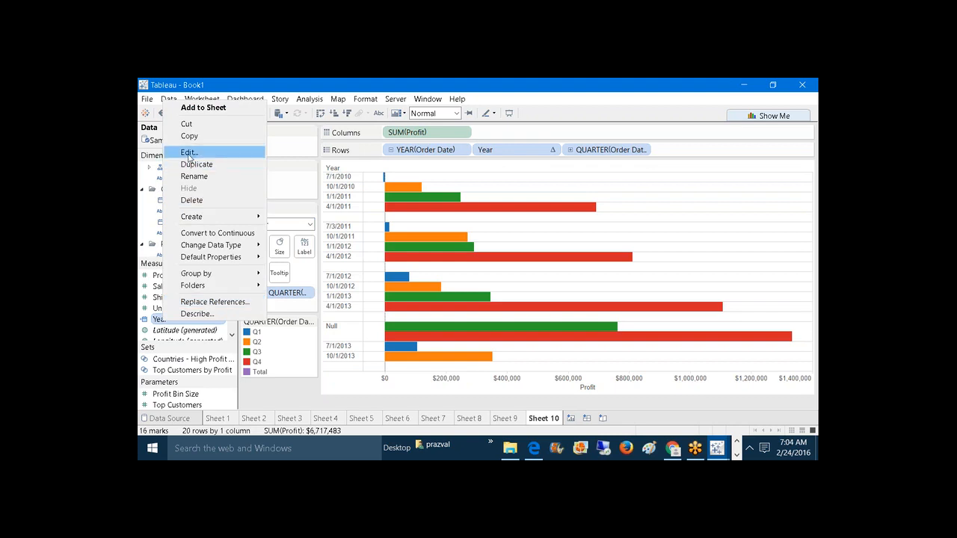
left_click(190, 154)
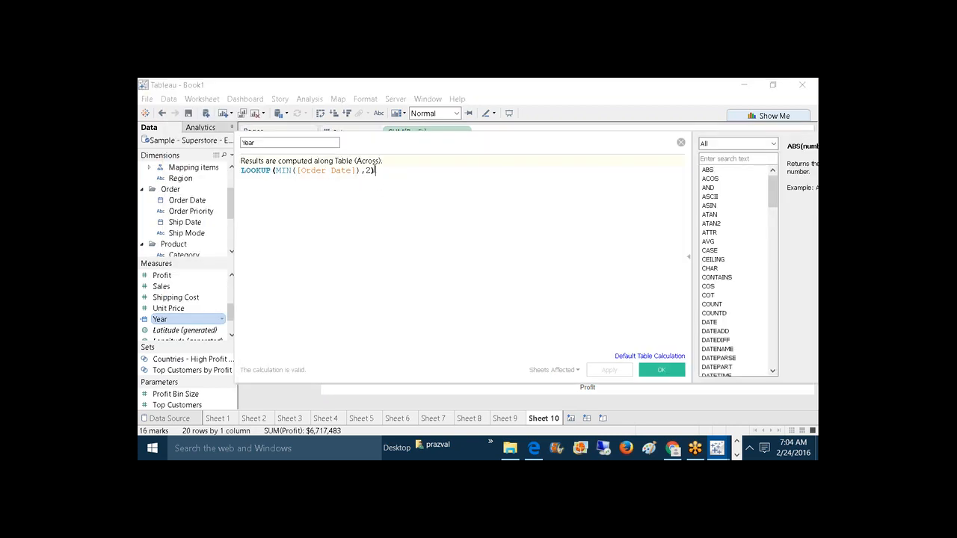
left_click(370, 171)
key("BackSpace")
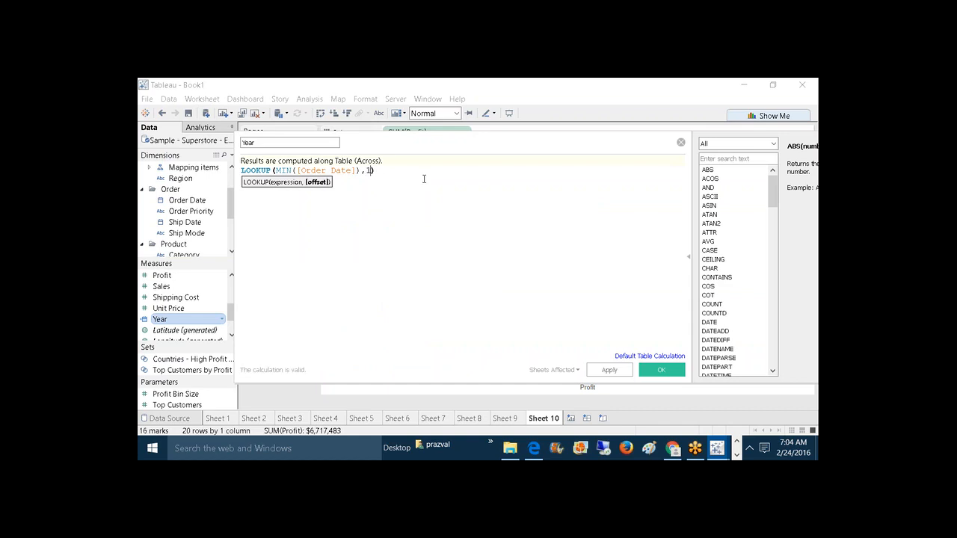
type("1")
left_click(610, 370)
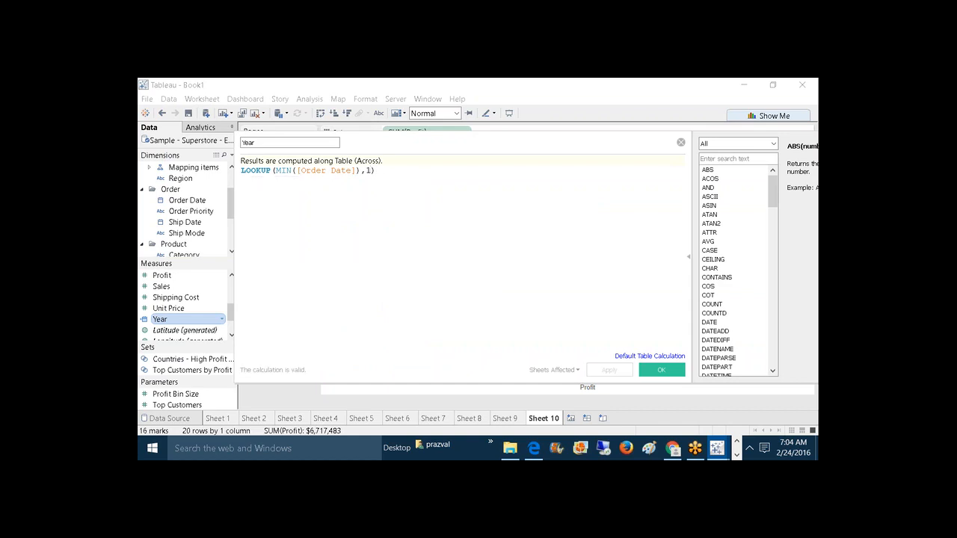
left_click(644, 372)
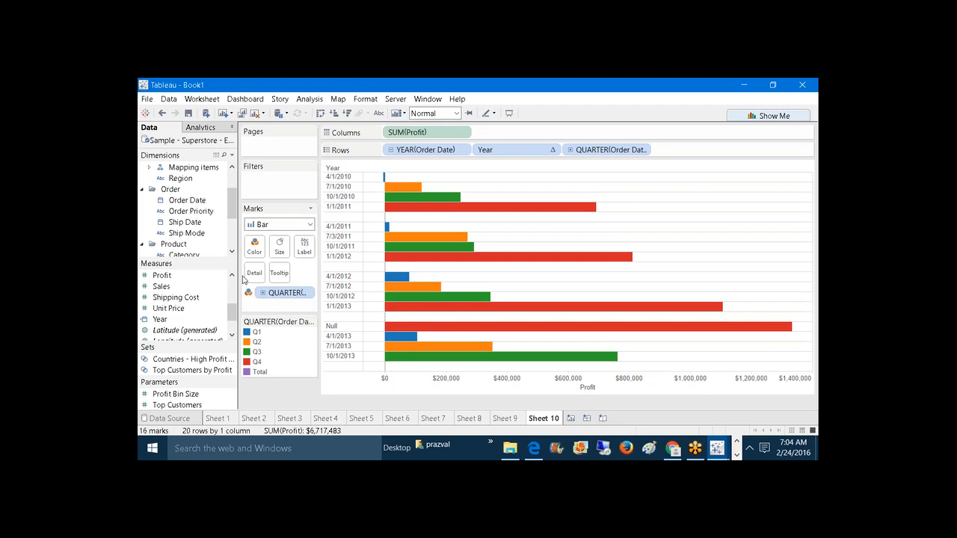
Step: Replace MIN([Order Date]) in the Year calculation with DATENAME('year',[Order Date]), keeping the offset of 1
right_click(172, 319)
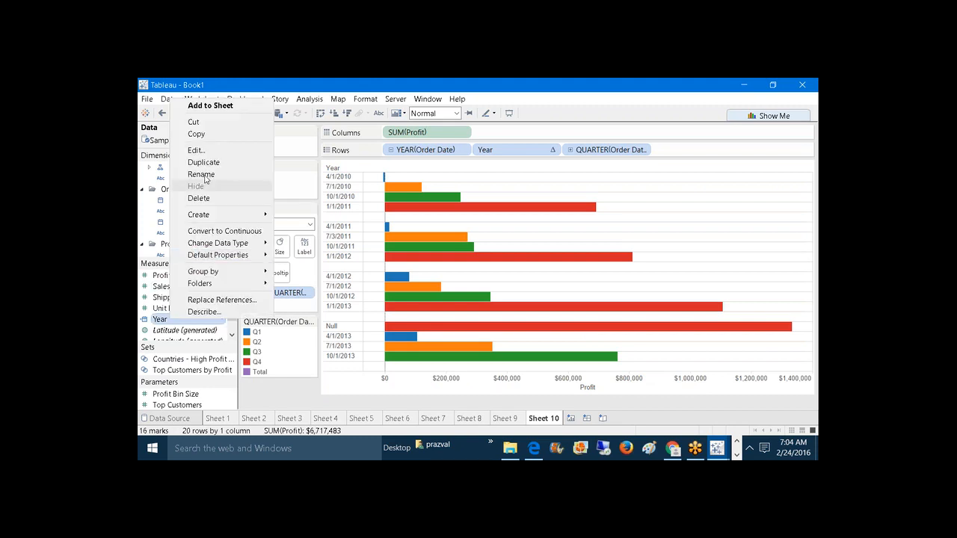
left_click(195, 150)
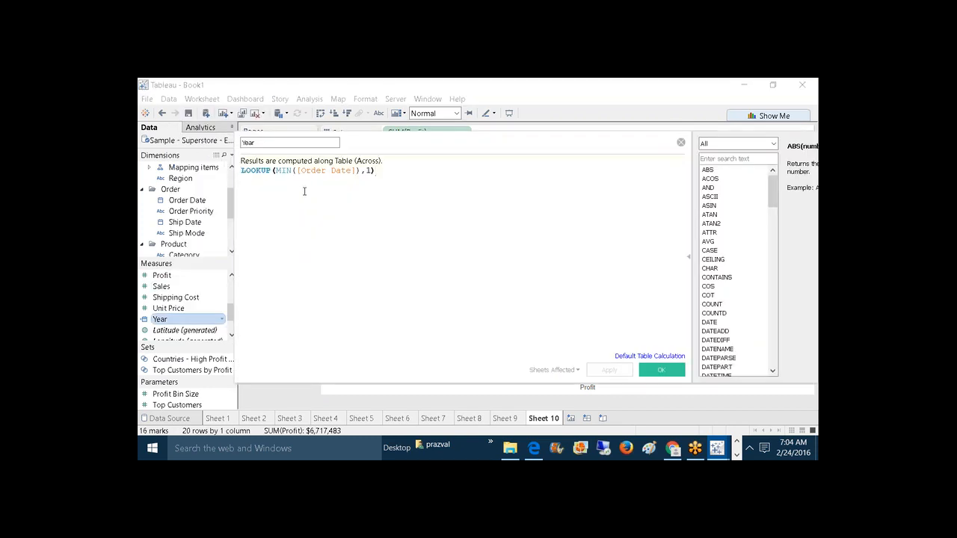
left_click(360, 171)
key("BackSpace")
key("BackSpace")
key("BackSpace")
key("BackSpace")
key("BackSpace")
key("BackSpace")
key("BackSpace")
key("BackSpace")
key("BackSpace")
key("BackSpace")
key("BackSpace")
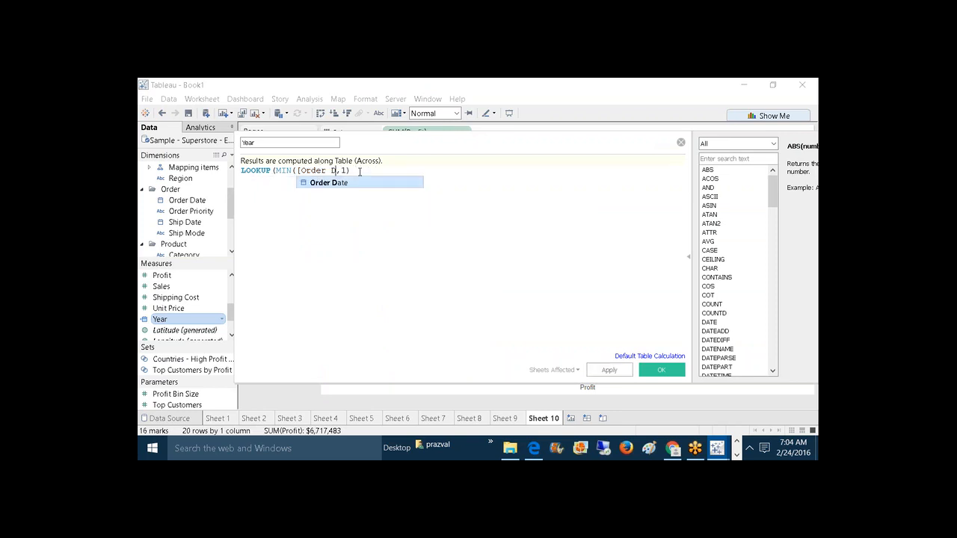
key("BackSpace")
key("BackSpace")
key("BackSpace")
key("BackSpace")
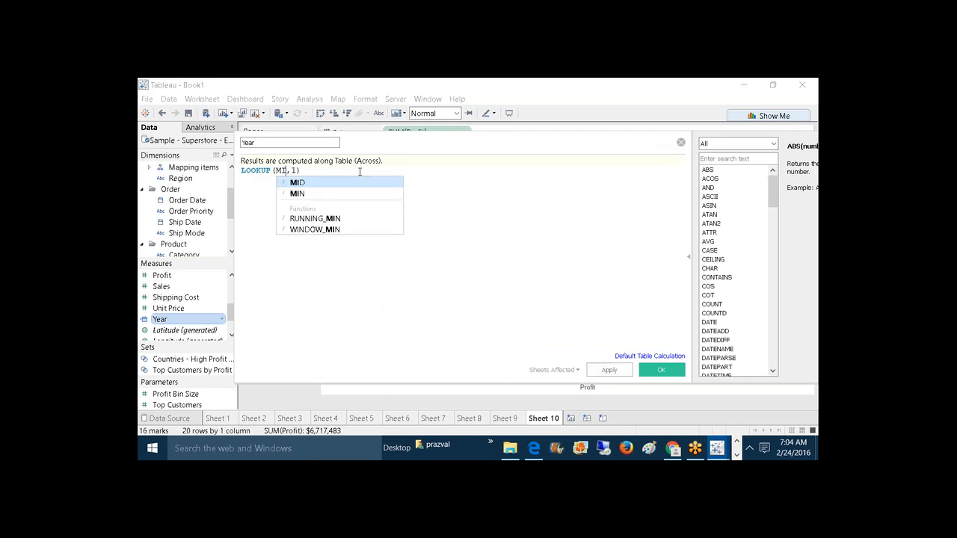
key("BackSpace")
key("BackSpace")
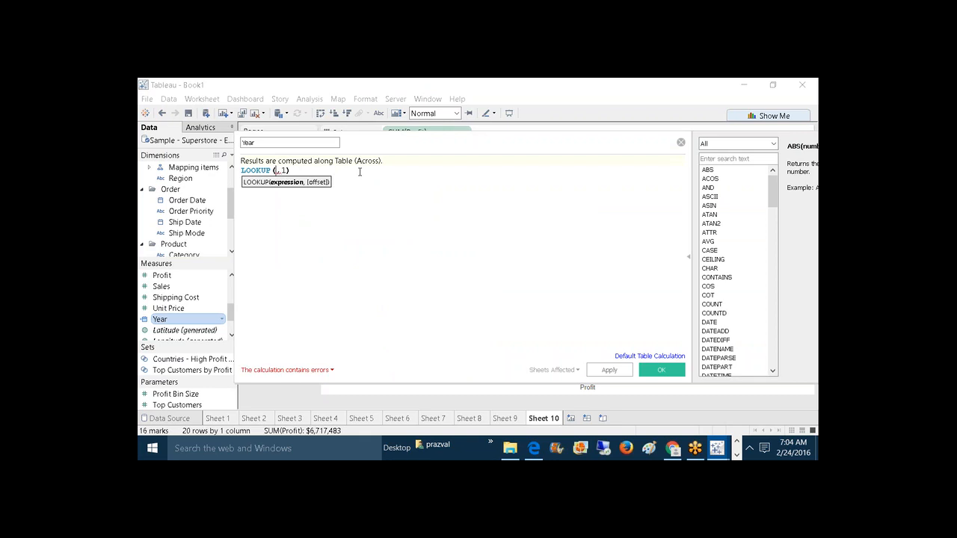
type("DATE")
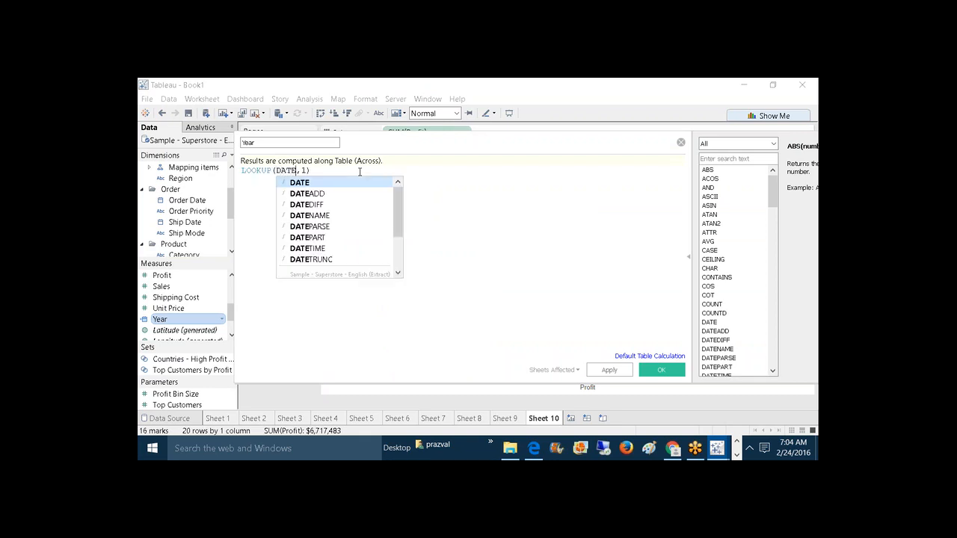
type("NAME")
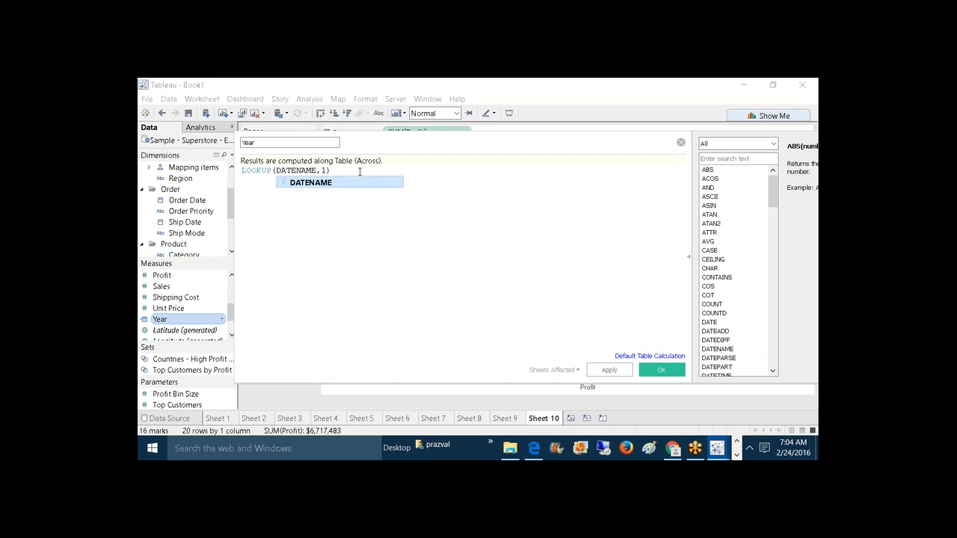
key("Return")
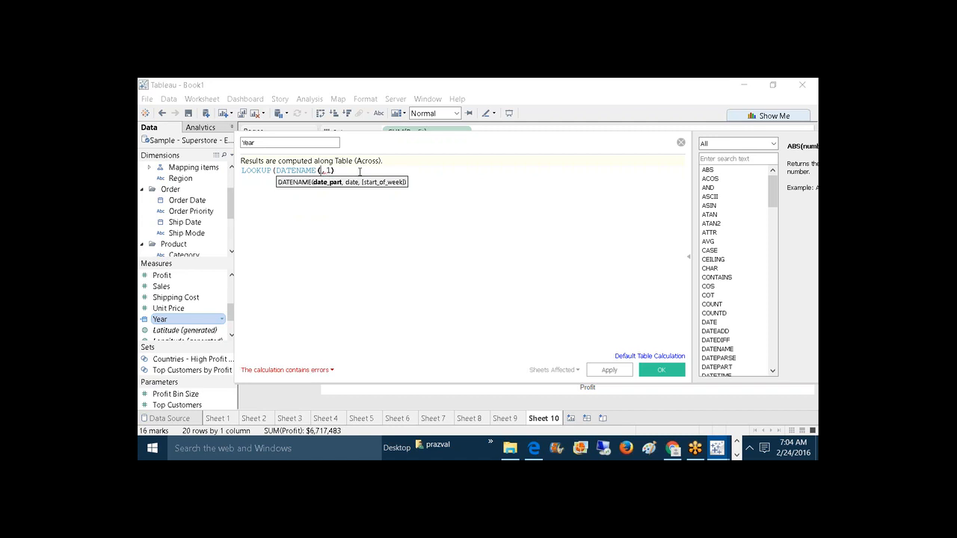
type("'year")
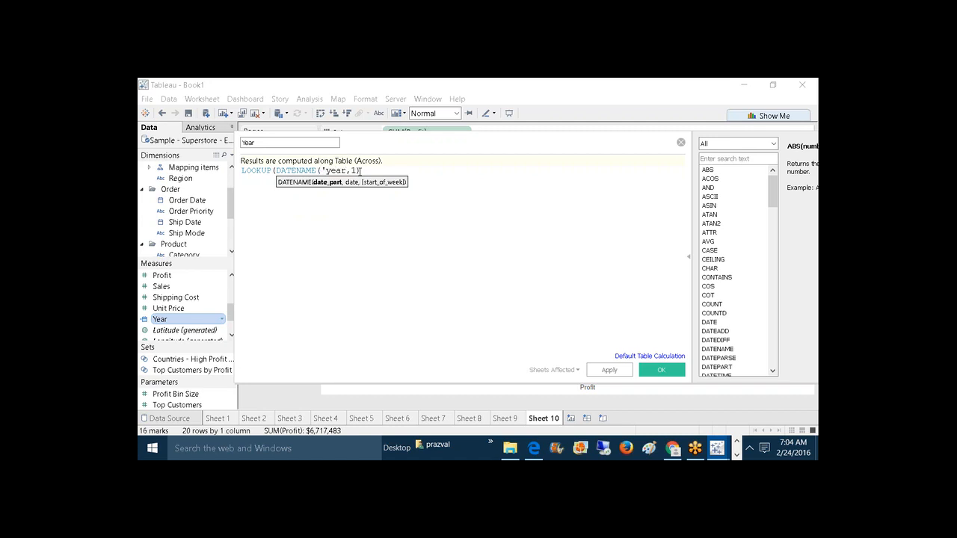
type("',ord")
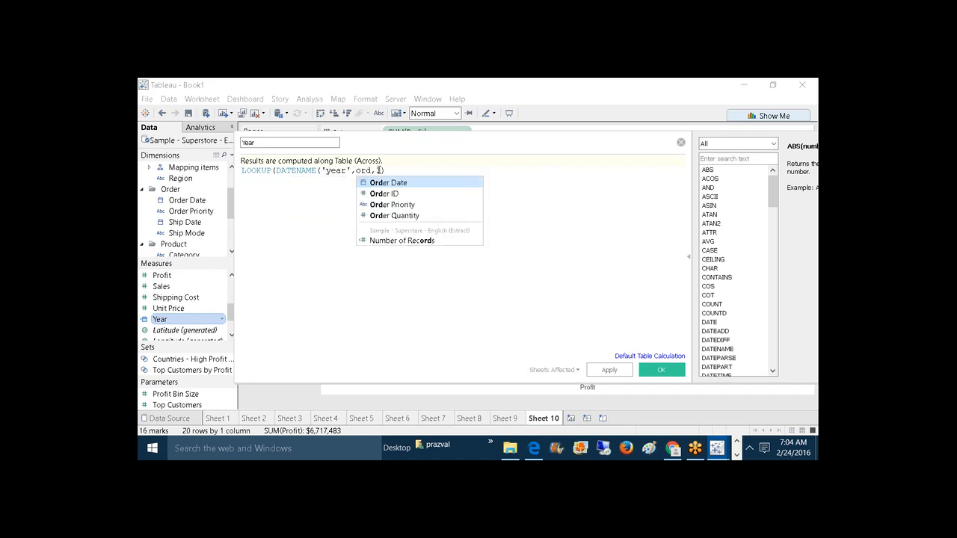
left_click(386, 184)
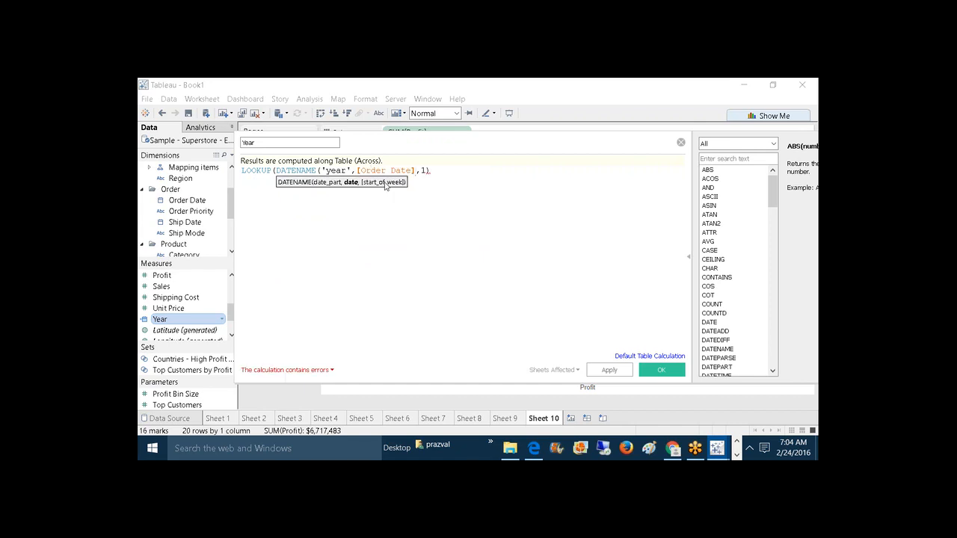
type(")")
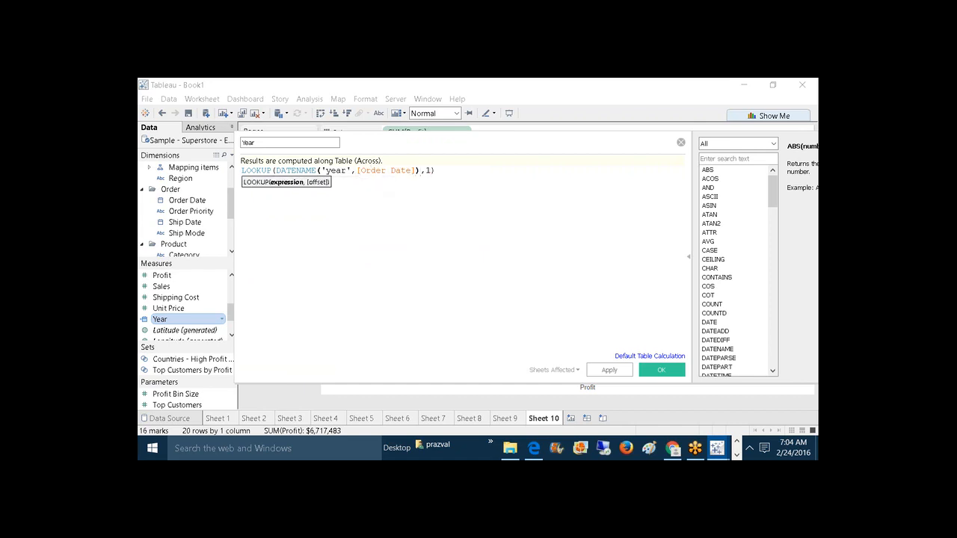
Step: Wrap the DATENAME expression in MIN so the formula reads LOOKUP(MIN(DATENAME('year',[Order Date])),1), and save the Year field
left_click(276, 171)
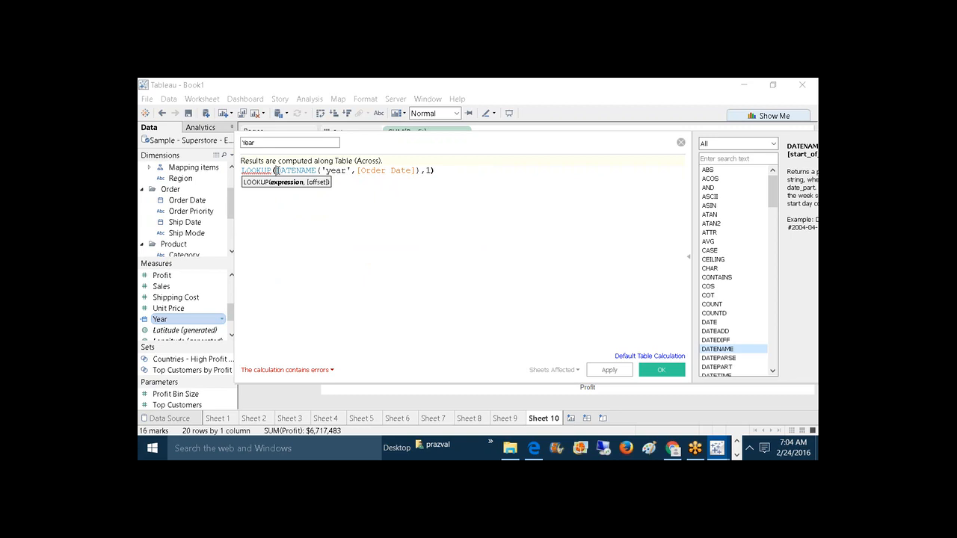
type("MIN(")
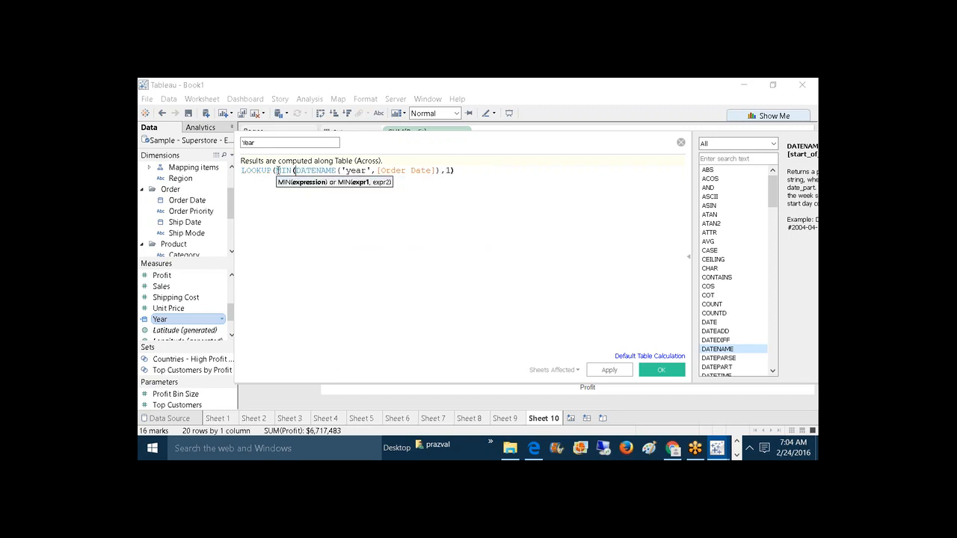
key("Right")
key("Right")
key("Right")
key("Right")
key("Right")
key("Right")
key("Right")
key("Right")
key("Right")
key("Right")
key("Right")
key("Right")
key("Right")
key("Right")
key("Right")
key("Right")
key("Right")
key("Right")
key("Right")
key("Right")
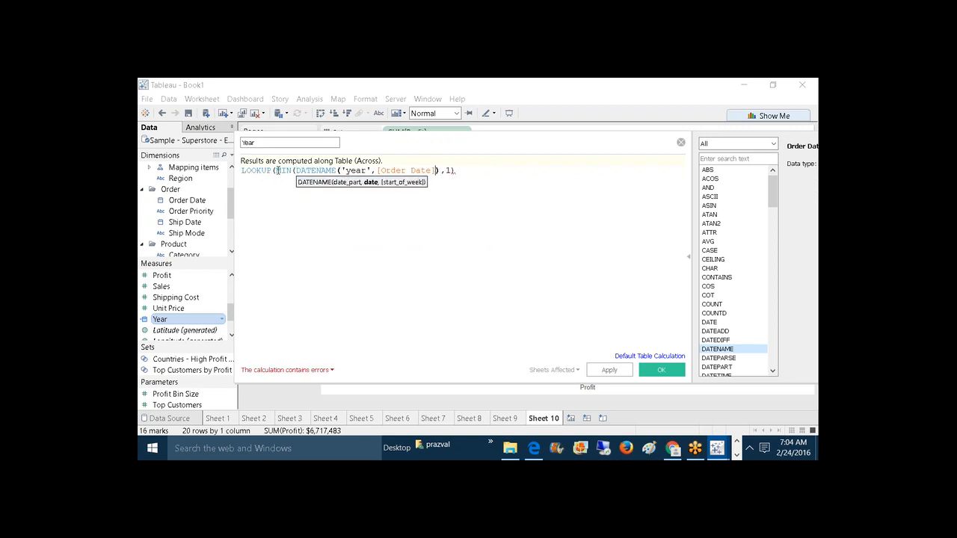
type(")")
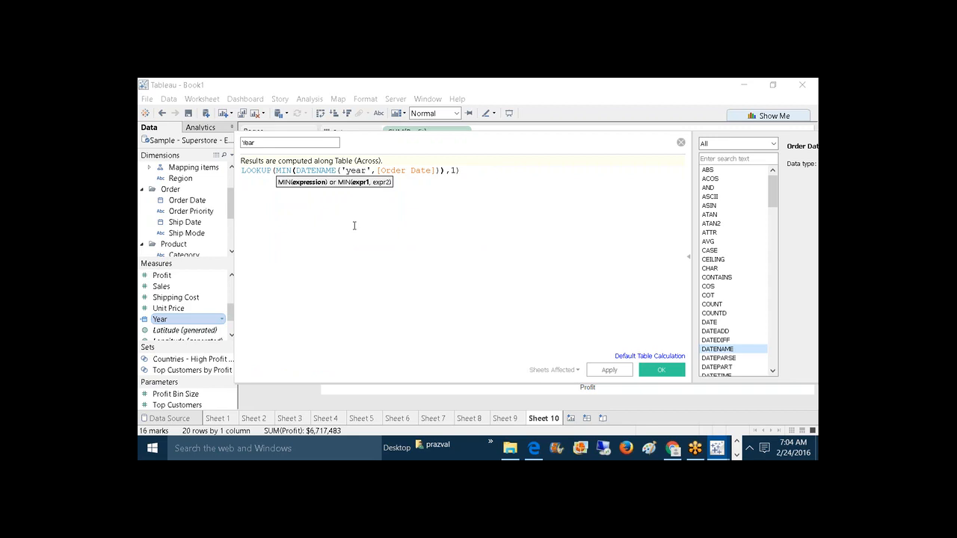
left_click(615, 372)
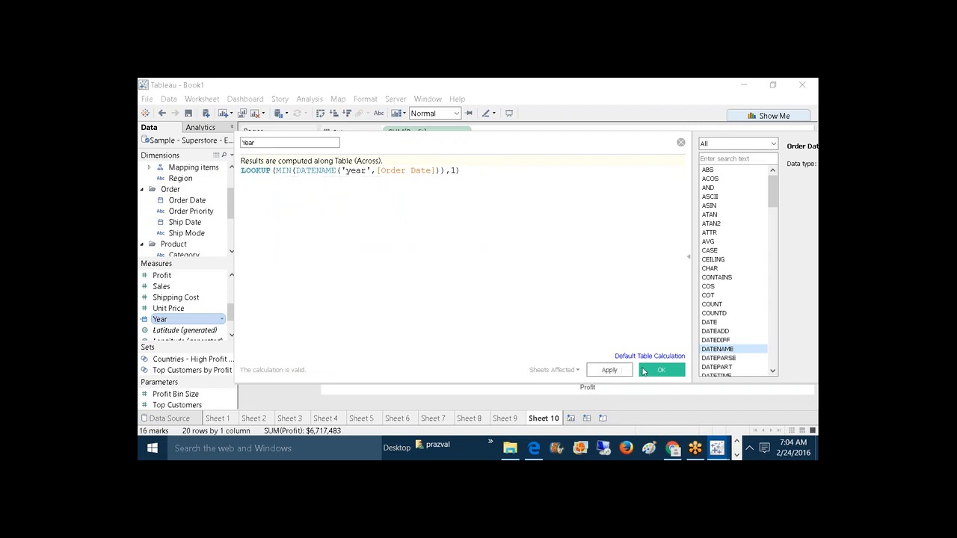
left_click(646, 371)
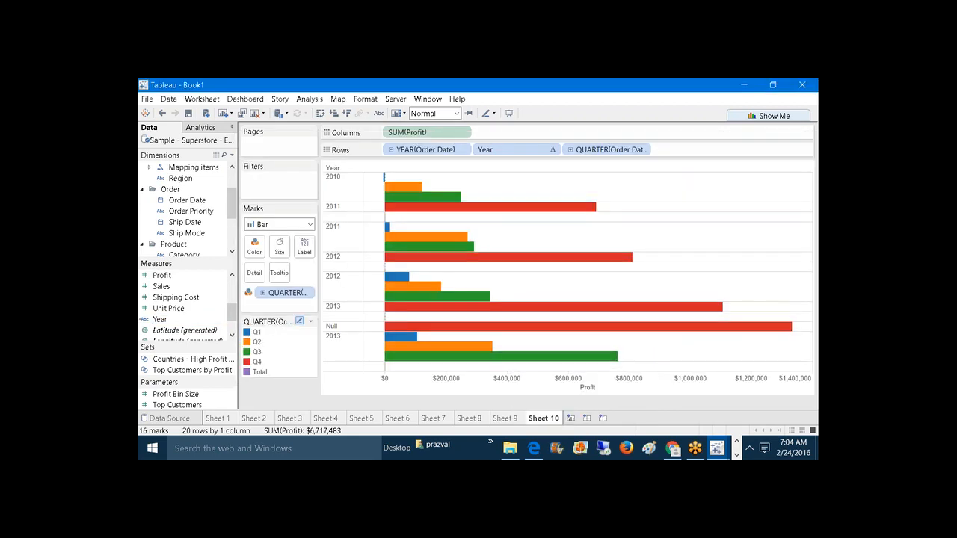
Step: Try a second copy of the calculated Year field in Rows before the order quarter, and take the duplicate off again
mouse_move(179, 320)
left_mouse_down()
mouse_move(288, 291)
mouse_move(486, 153)
left_mouse_up()
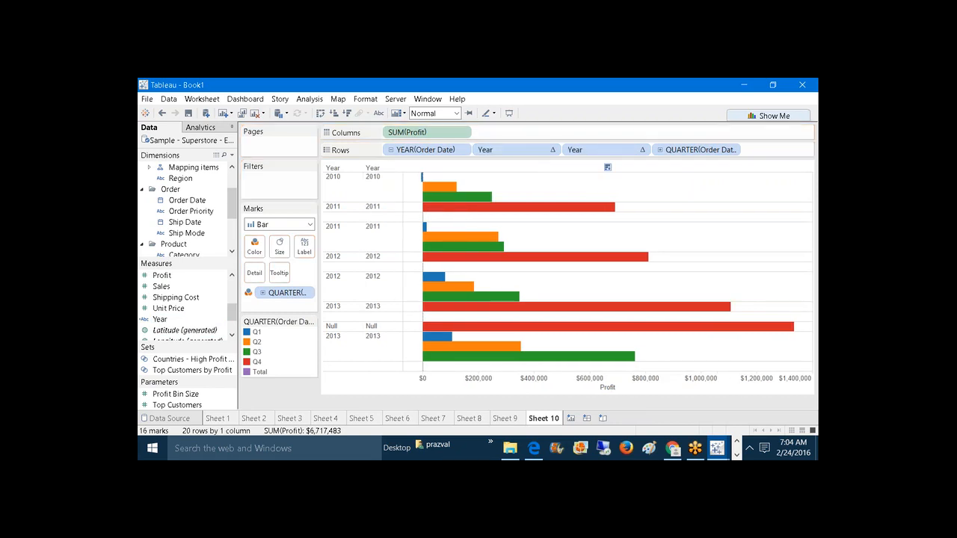
left_click_drag(591, 150, 284, 402)
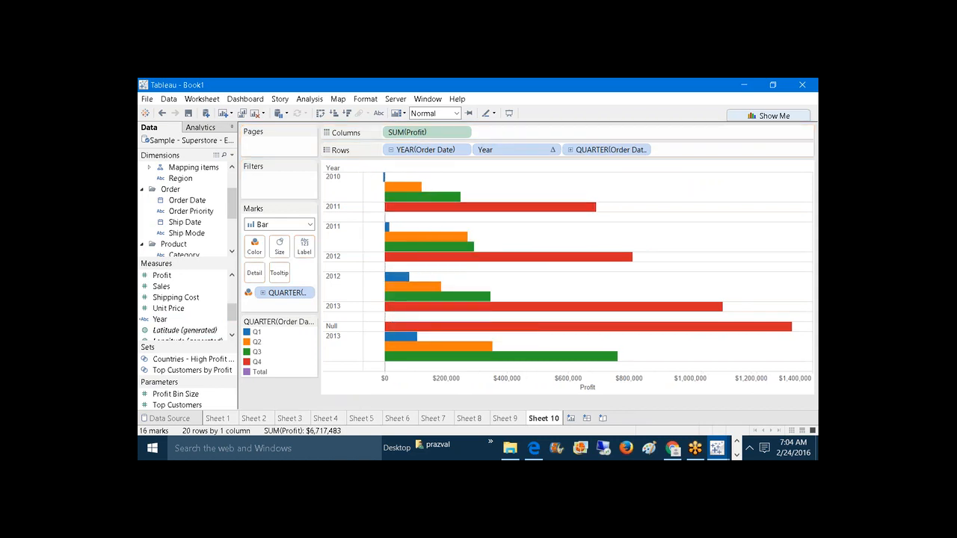
right_click(484, 149)
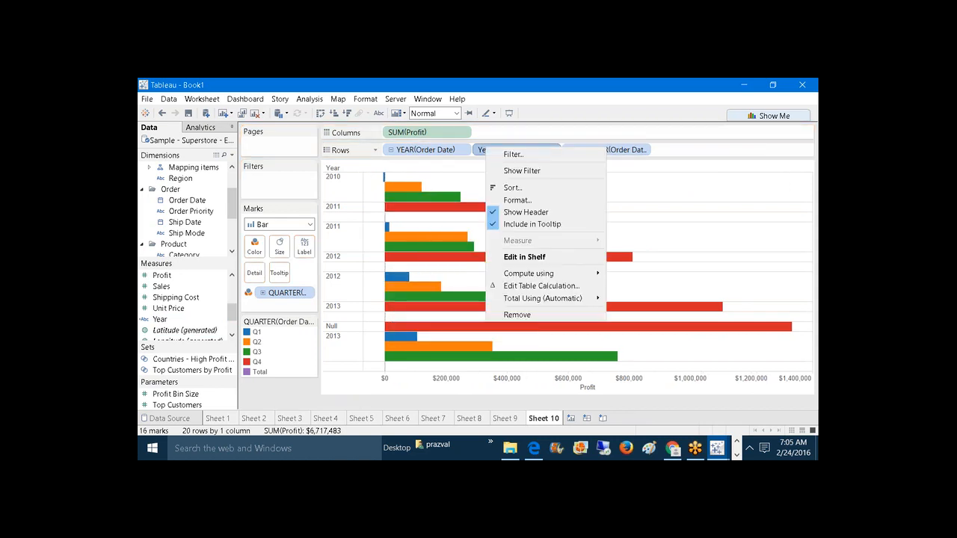
left_click(487, 151)
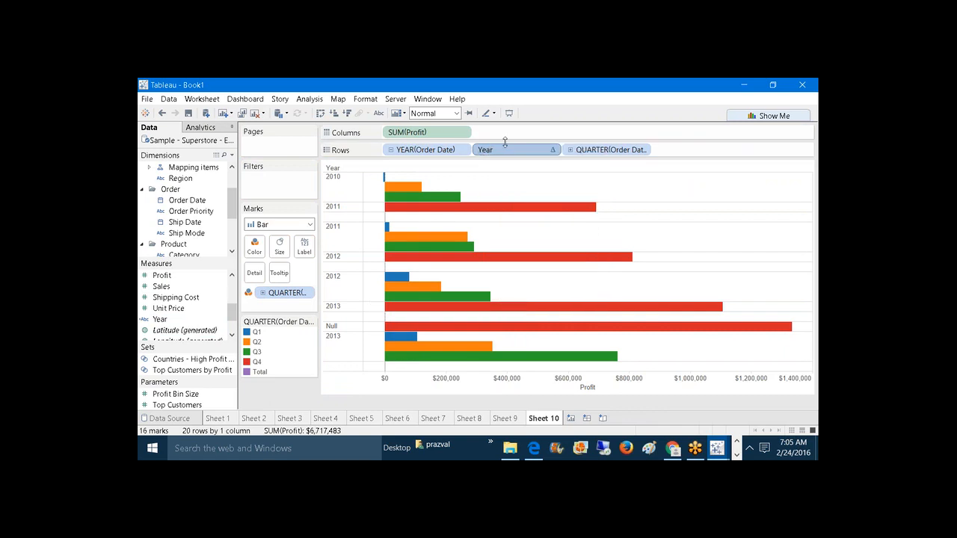
Step: Remove the calculated Year field from Rows and add it back between the year and quarter of Order Date
left_click_drag(504, 148, 284, 404)
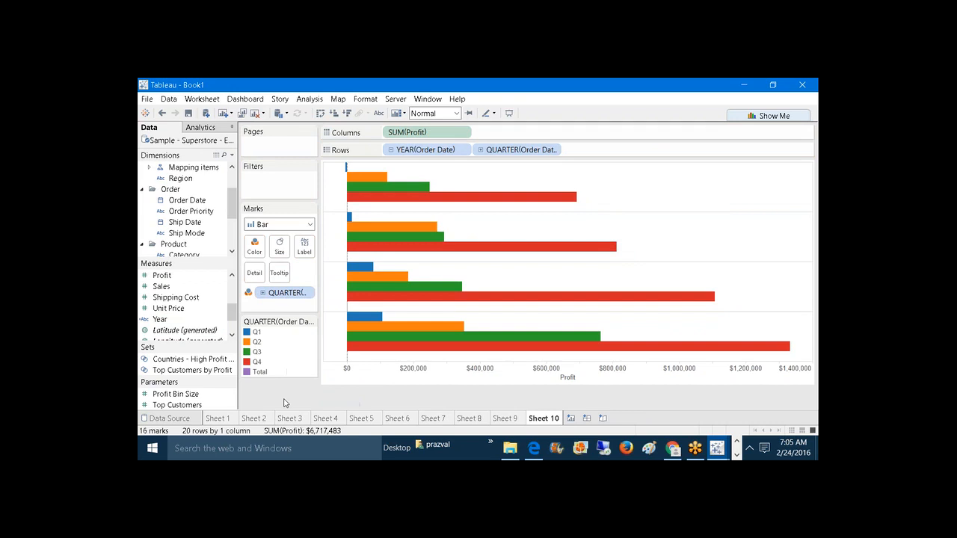
left_click(146, 320)
left_click(166, 321)
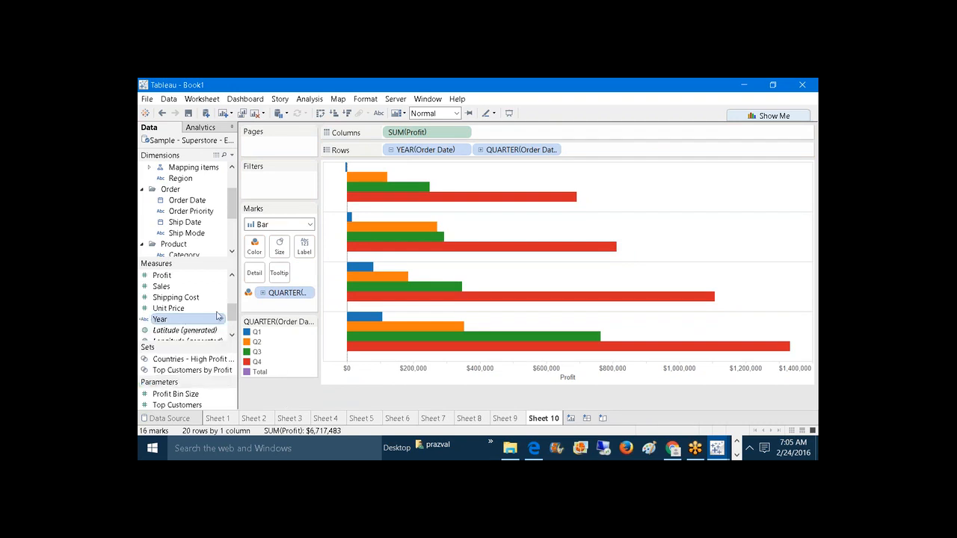
left_click_drag(166, 322, 498, 153)
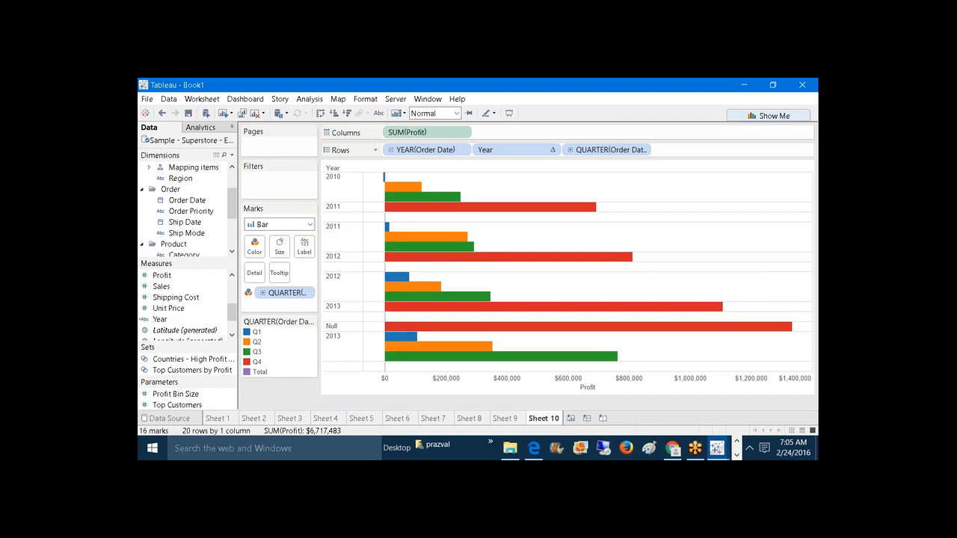
Step: Check the 2011 header beside the first year's Q4 bar and open the calculated Year field for editing
mouse_move(405, 200)
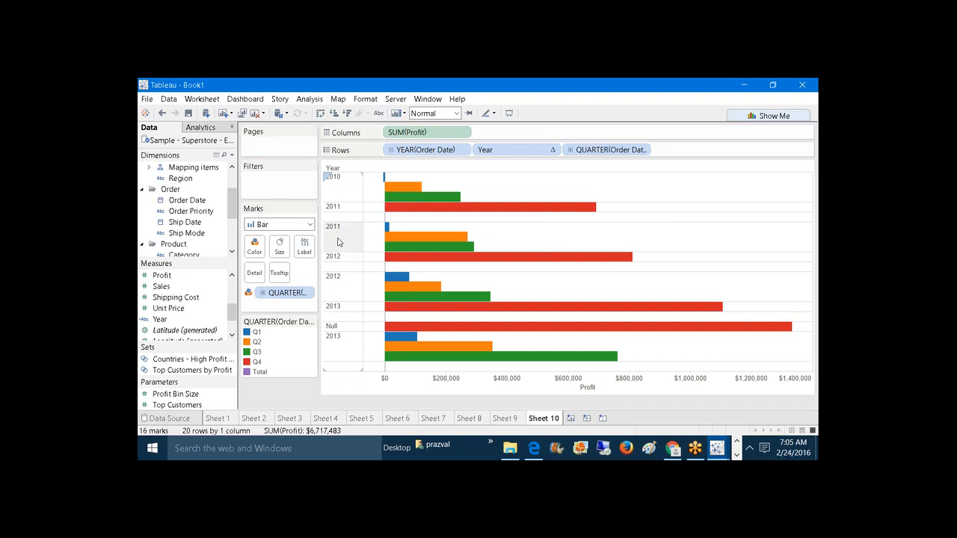
left_click(335, 210)
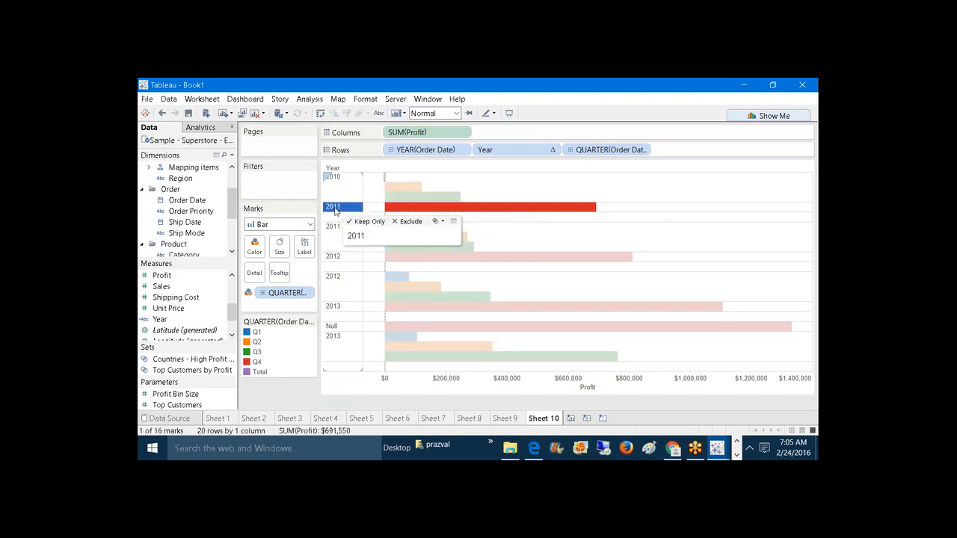
right_click(204, 321)
left_click(229, 150)
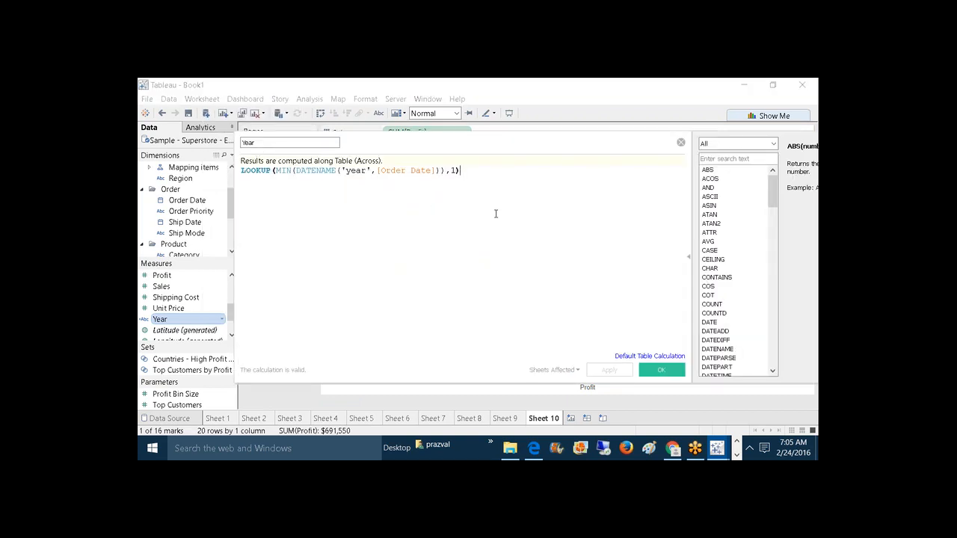
Step: Close the Year calculation editor and move the Year field to the front of Rows
left_click(682, 143)
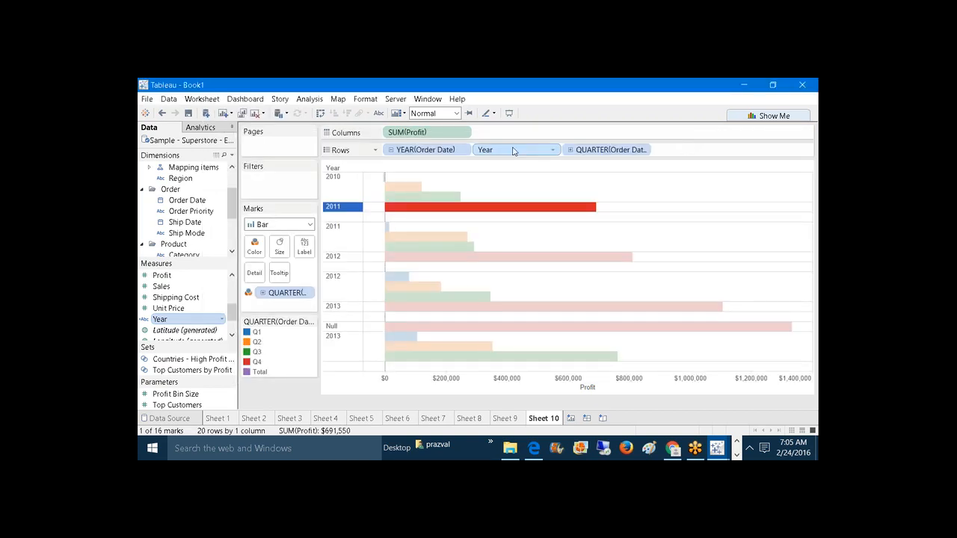
left_click_drag(485, 149, 387, 154)
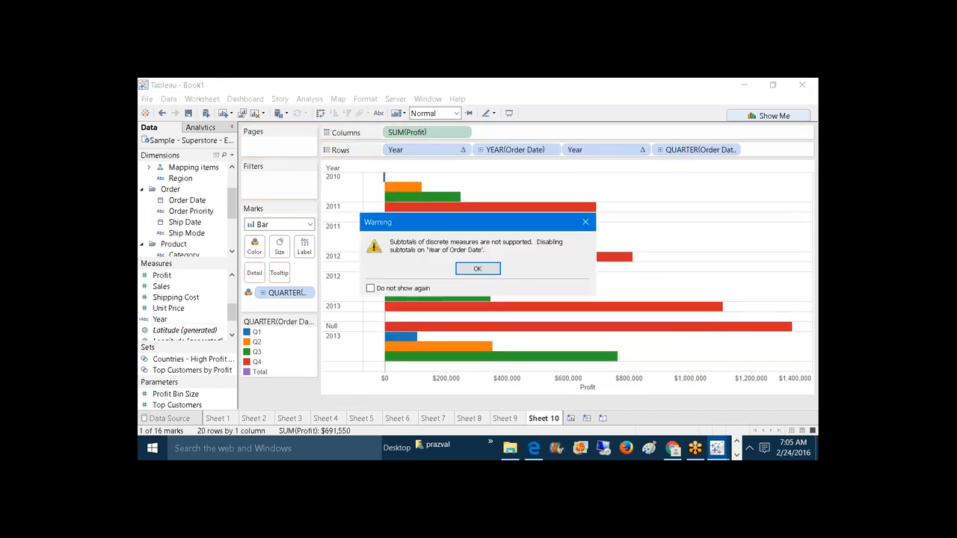
left_click(477, 270)
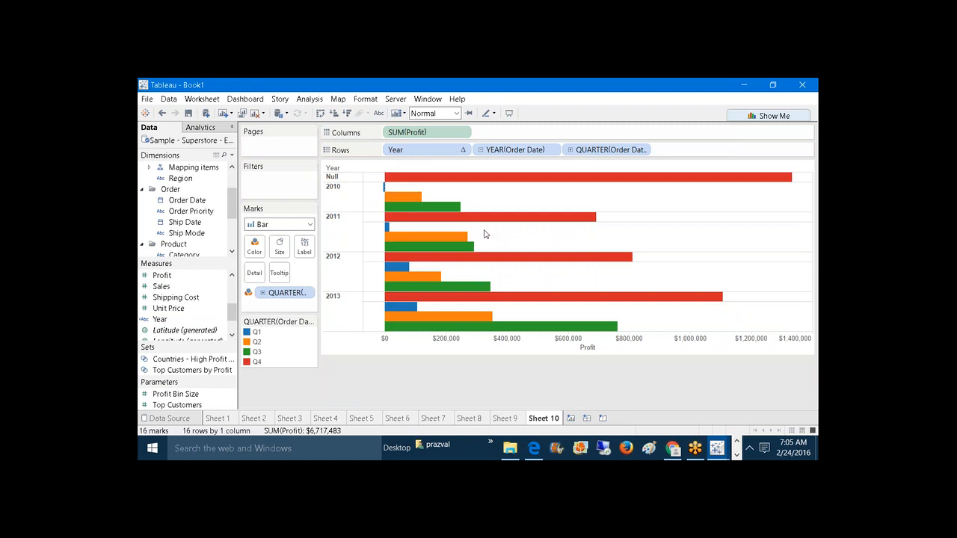
Step: Highlight the Null row, and remove the Year calculated field from Rows
left_click(256, 363)
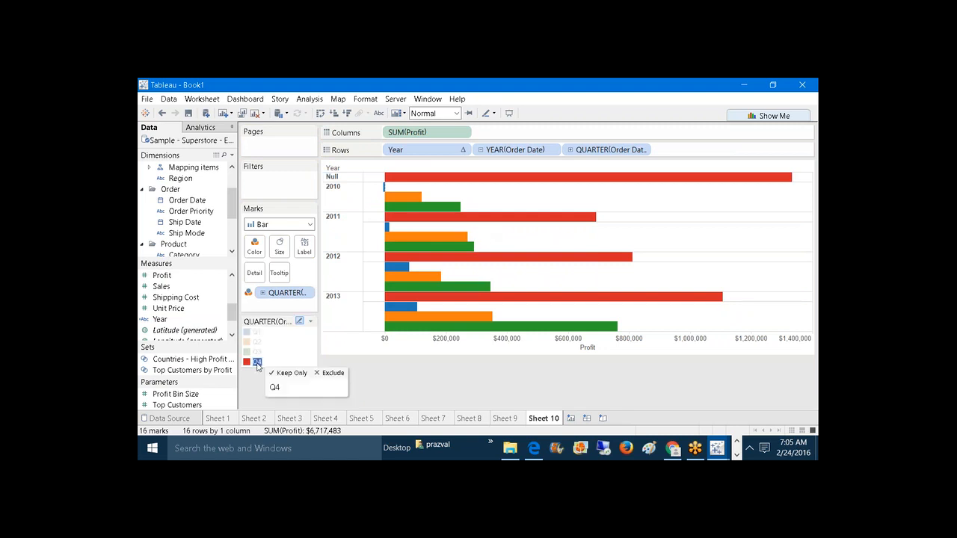
left_click(394, 389)
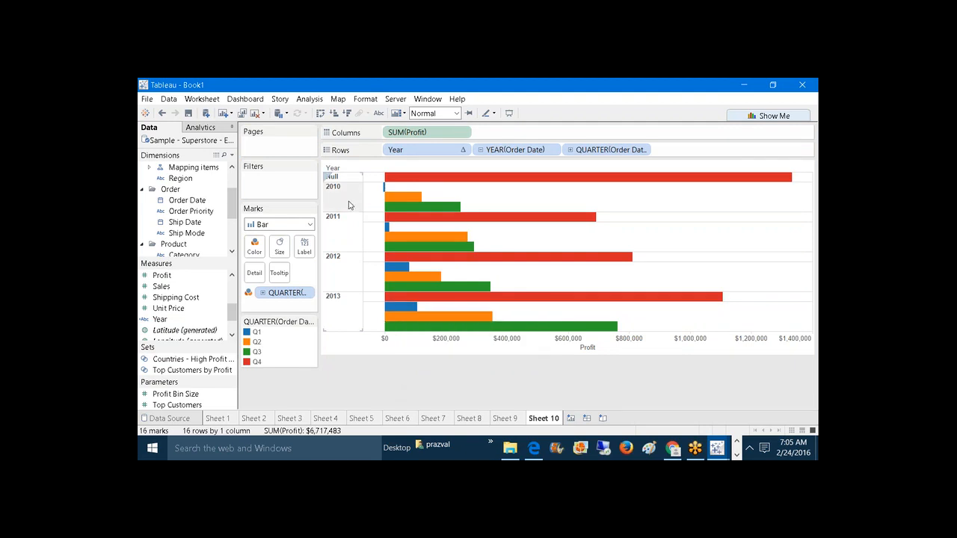
left_click(333, 177)
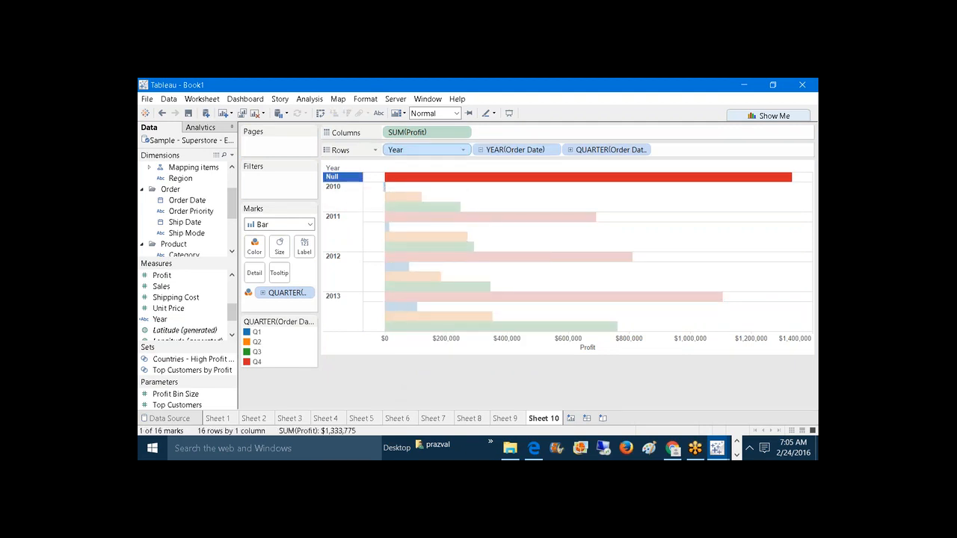
left_click_drag(432, 150, 307, 379)
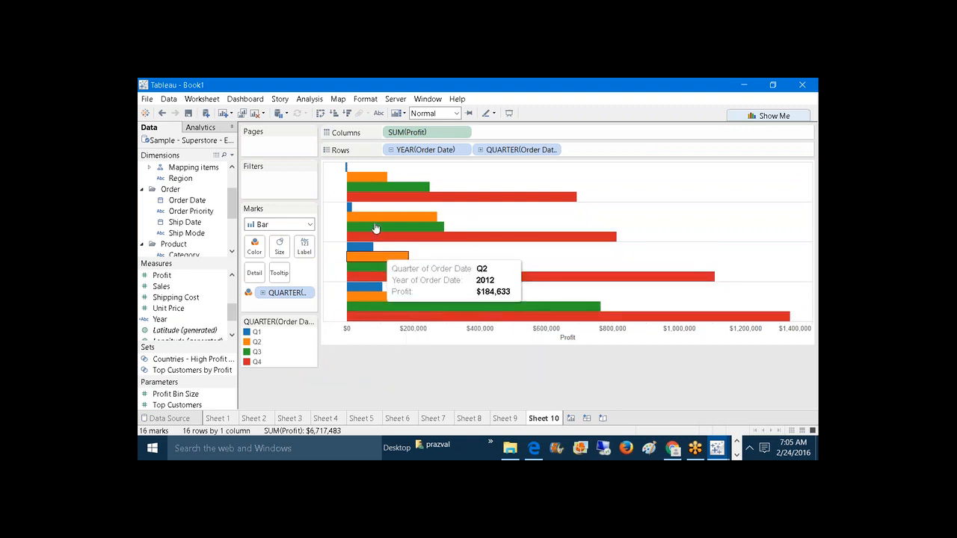
Step: Add all subtotals to the quarterly profit bar chart
left_click(310, 99)
mouse_move(388, 196)
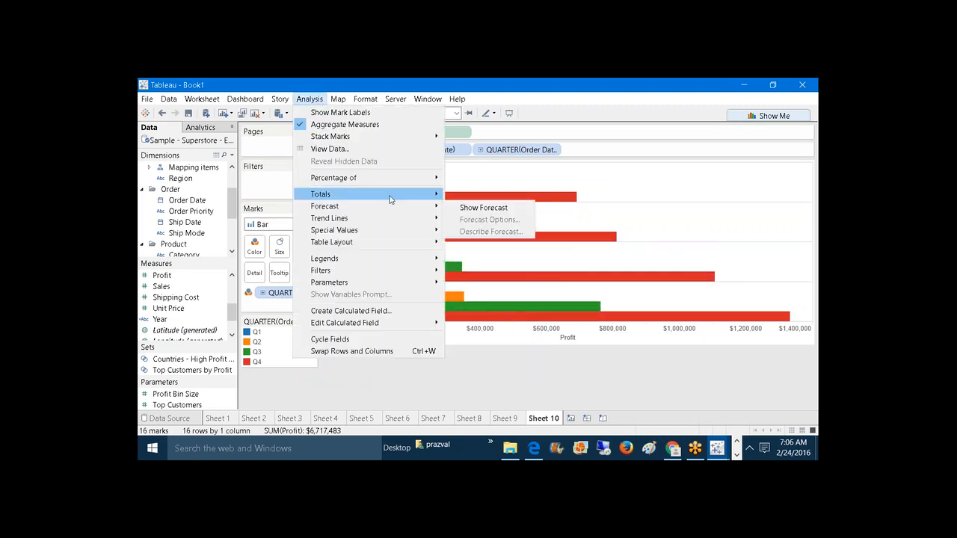
left_click(489, 247)
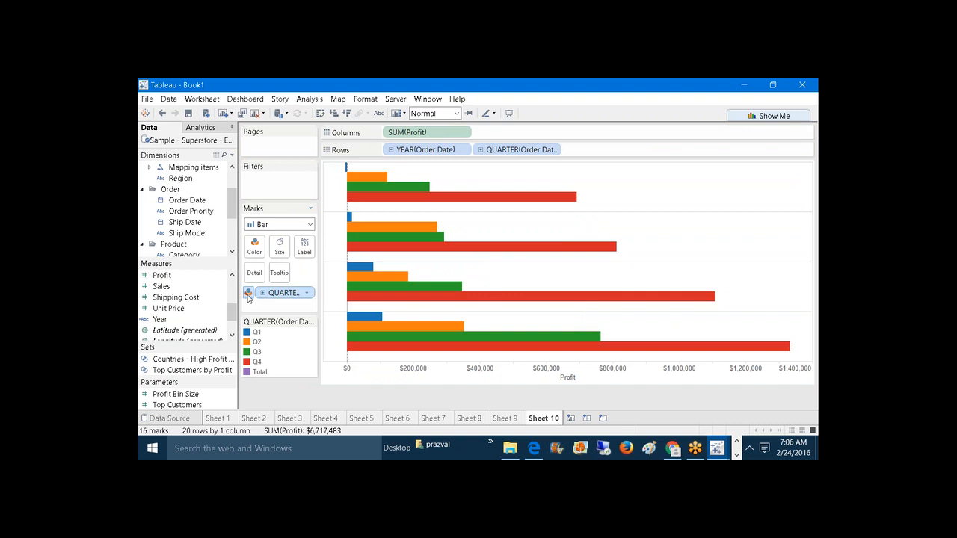
Step: Try placing the Year calculated field ahead of YEAR(Order Date) on Rows, and take it off again
mouse_move(157, 319)
left_mouse_down()
mouse_move(333, 267)
mouse_move(401, 156)
left_mouse_up()
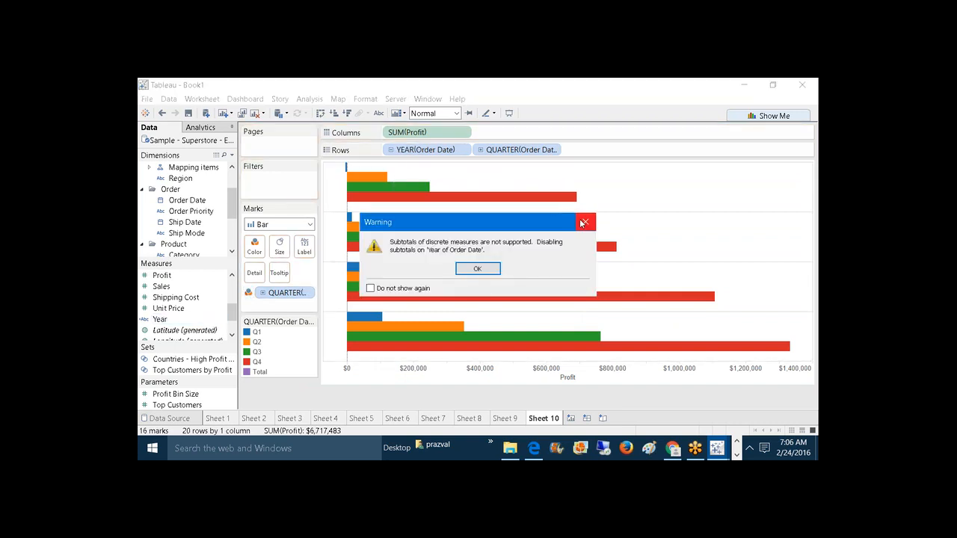
left_click(585, 222)
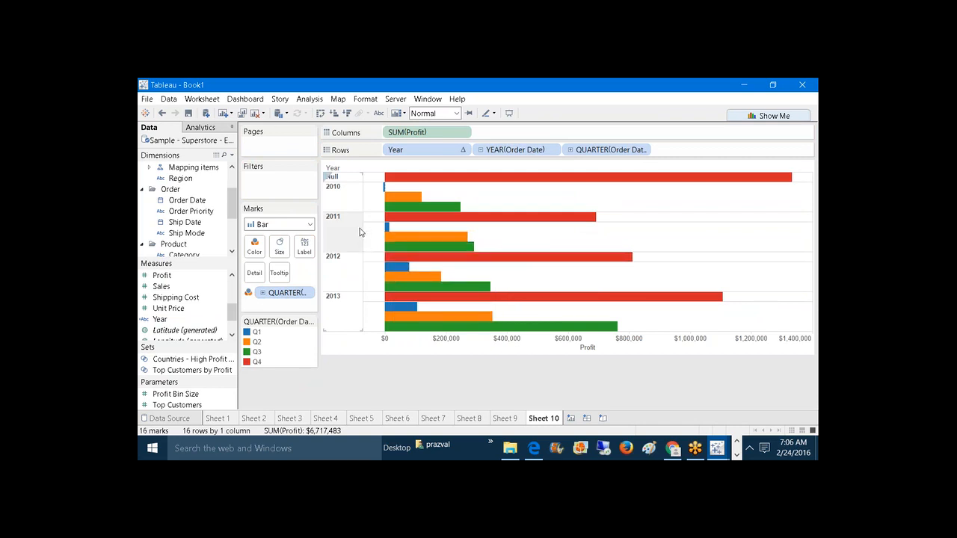
left_click(336, 177)
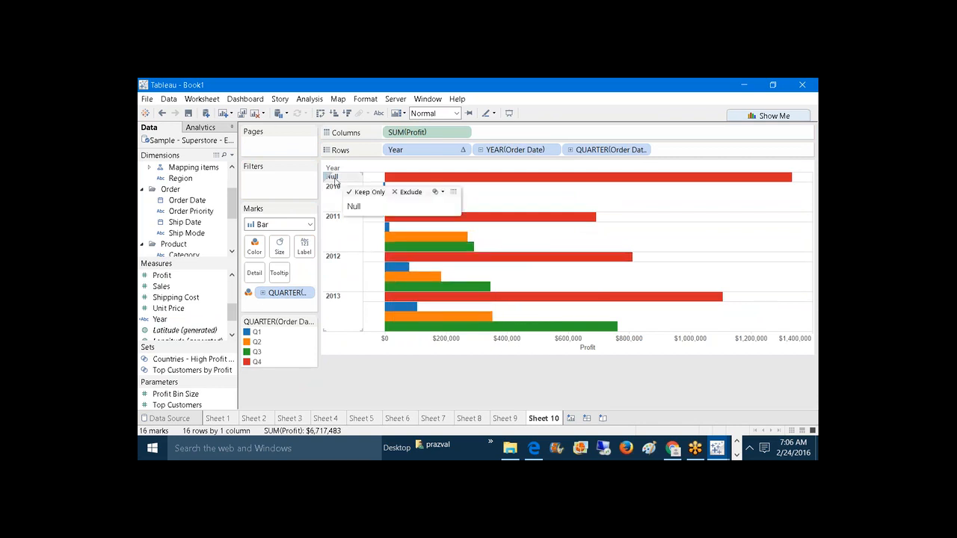
left_click_drag(400, 159, 298, 397)
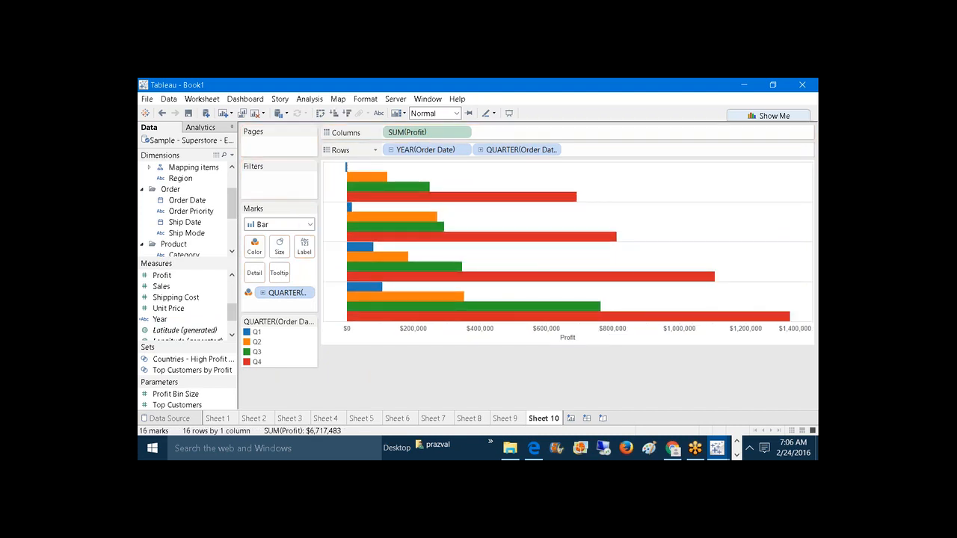
Step: Show the header of the YEAR(Order Date) field on Rows
right_click(416, 153)
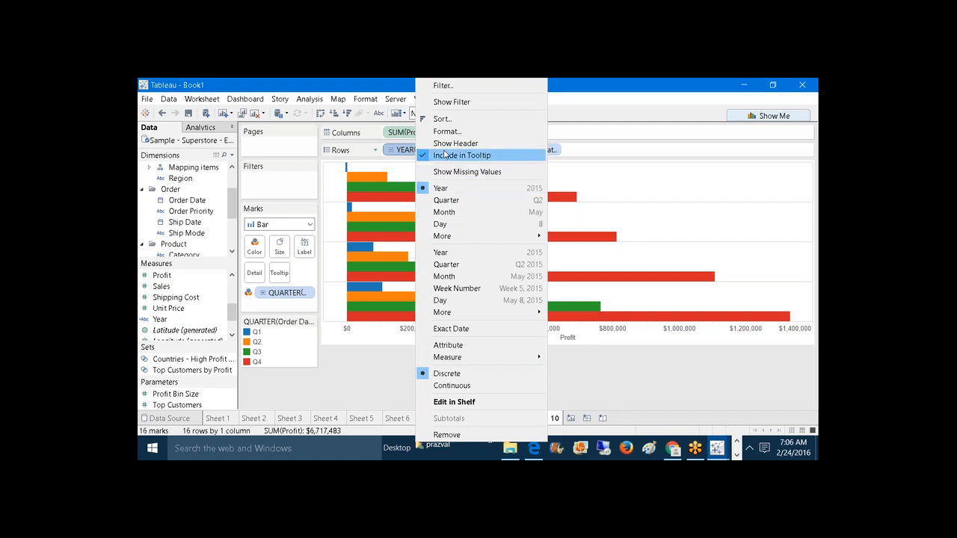
left_click(446, 144)
mouse_move(420, 240)
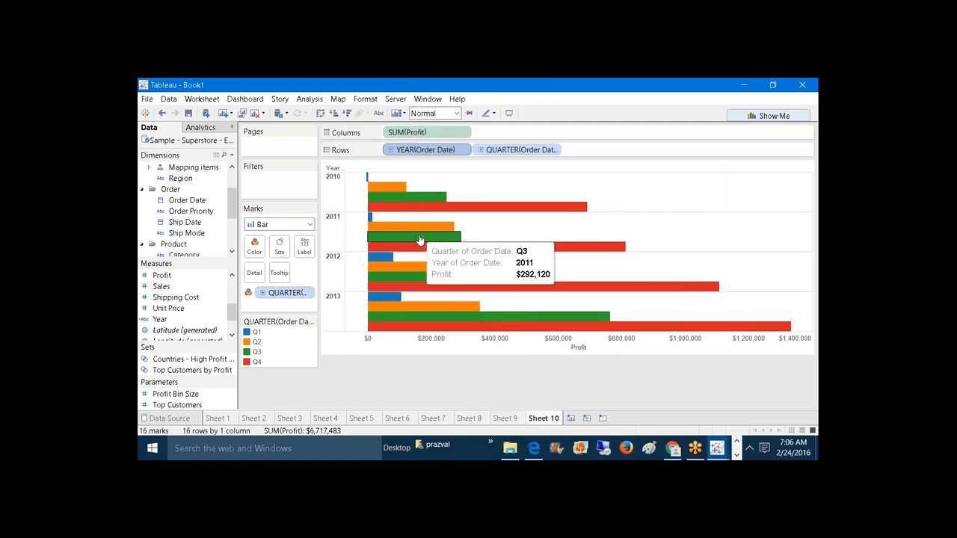
mouse_move(397, 312)
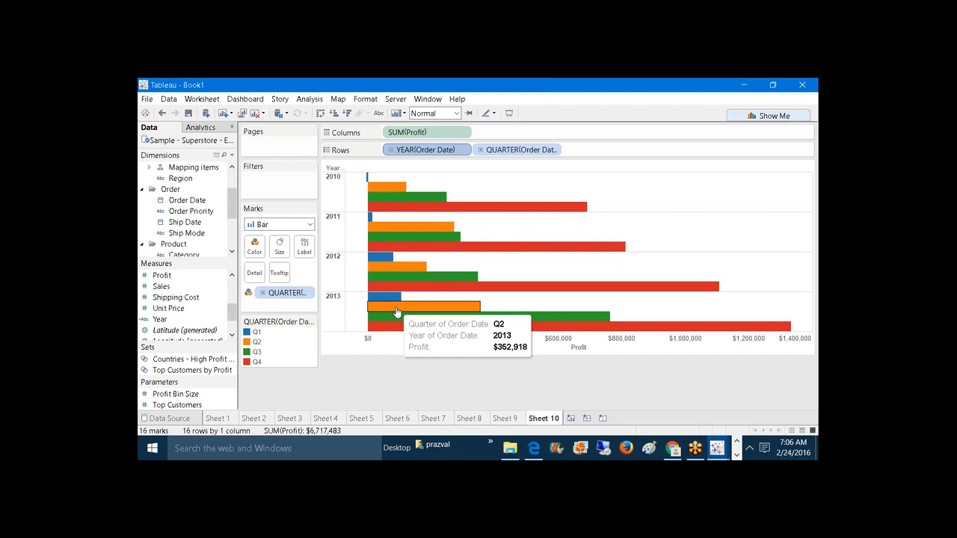
Step: Add all subtotals to the chart with the year headers shown, and briefly highlight the 2010 group
left_click(305, 100)
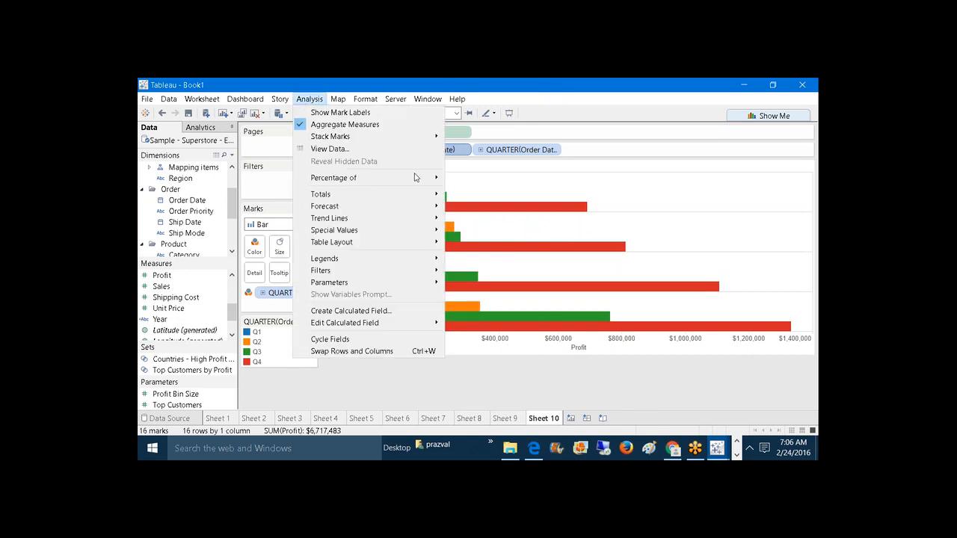
mouse_move(423, 193)
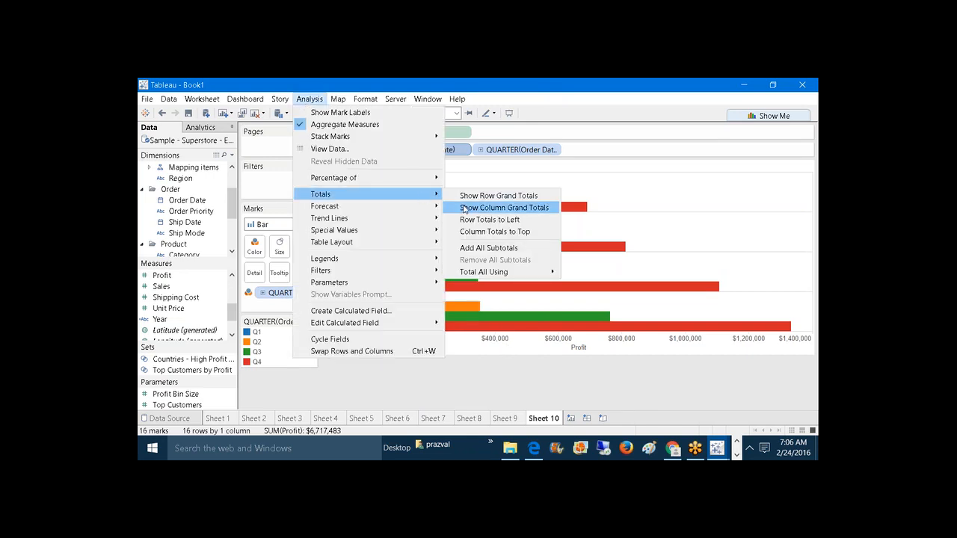
left_click(466, 249)
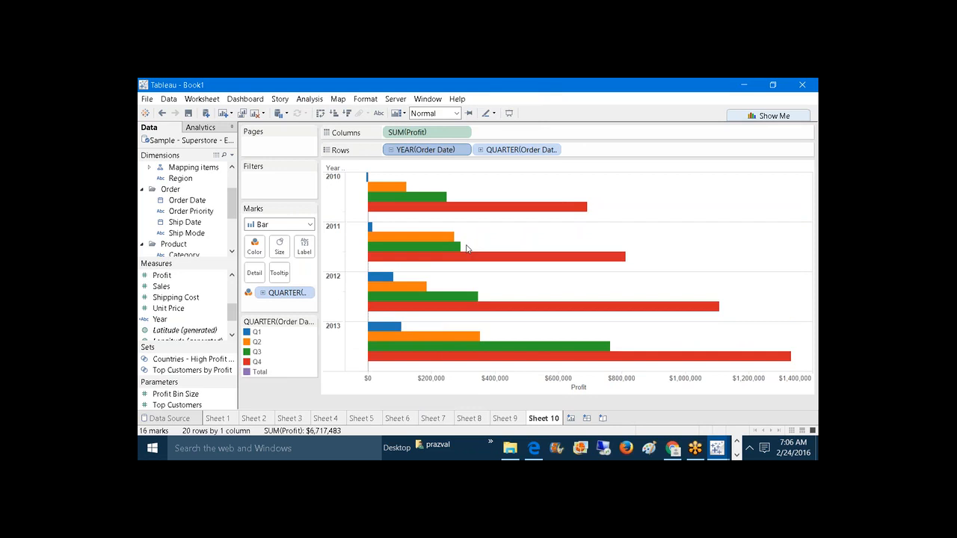
left_click(342, 195)
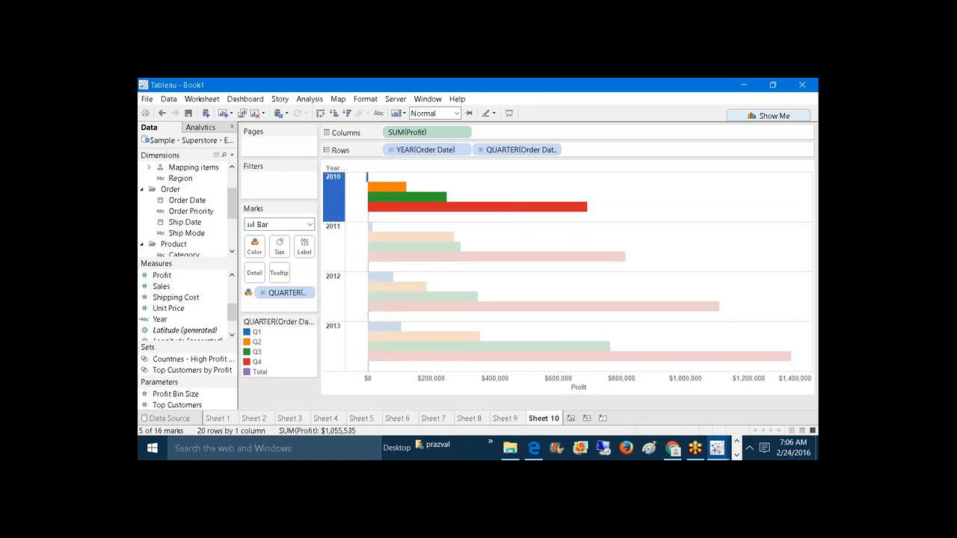
left_click(709, 239)
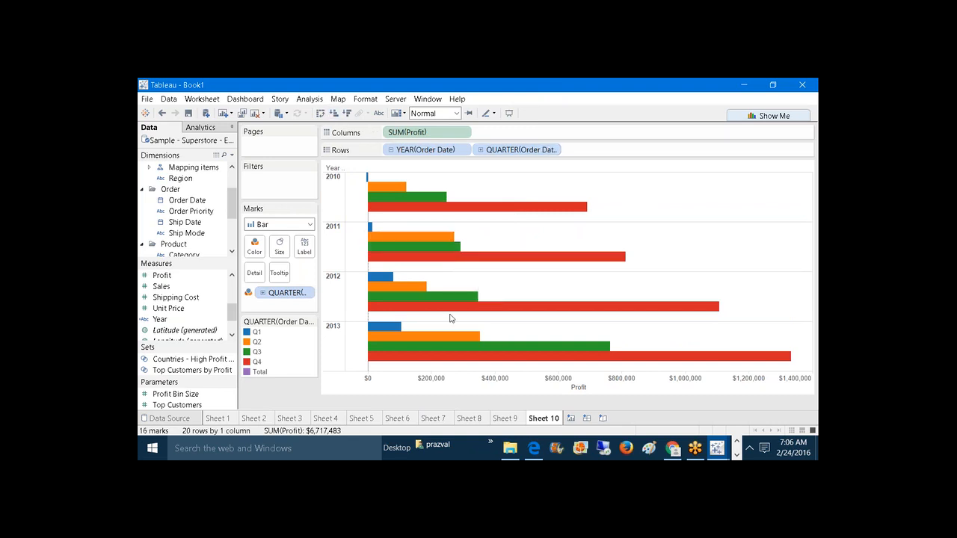
Step: Create a new worksheet charting Shipping Cost on Columns by Department and Ship Mode on Rows
mouse_move(397, 343)
left_click(571, 418)
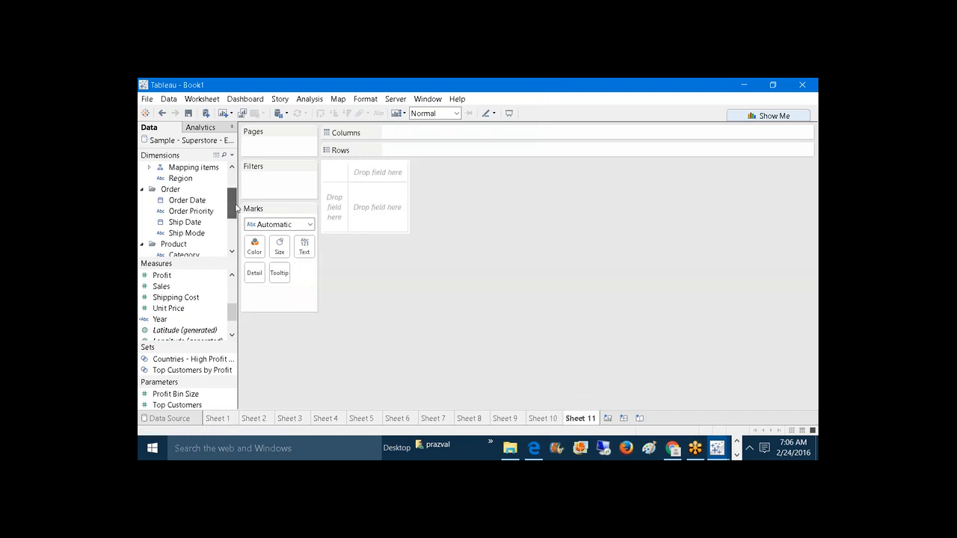
left_click_drag(235, 202, 459, 149)
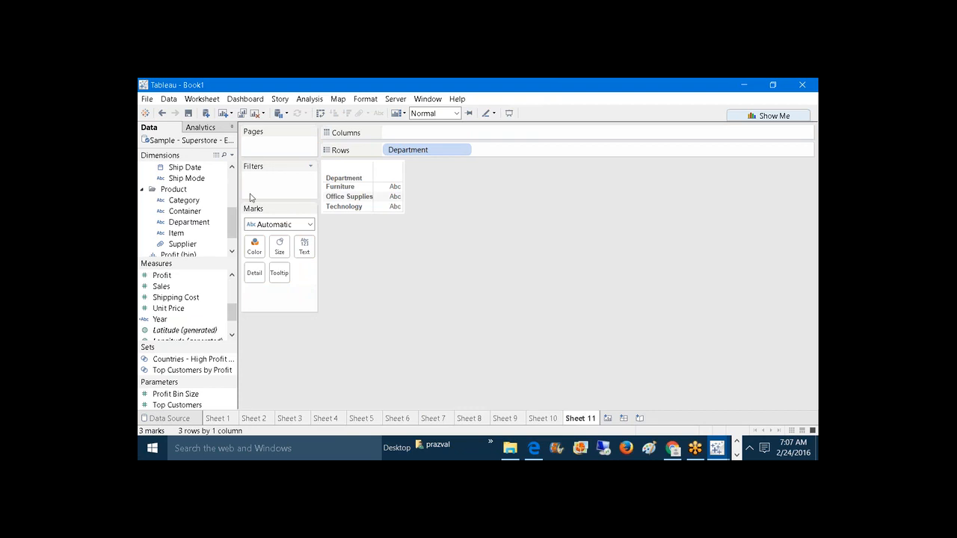
left_click_drag(233, 215, 234, 196)
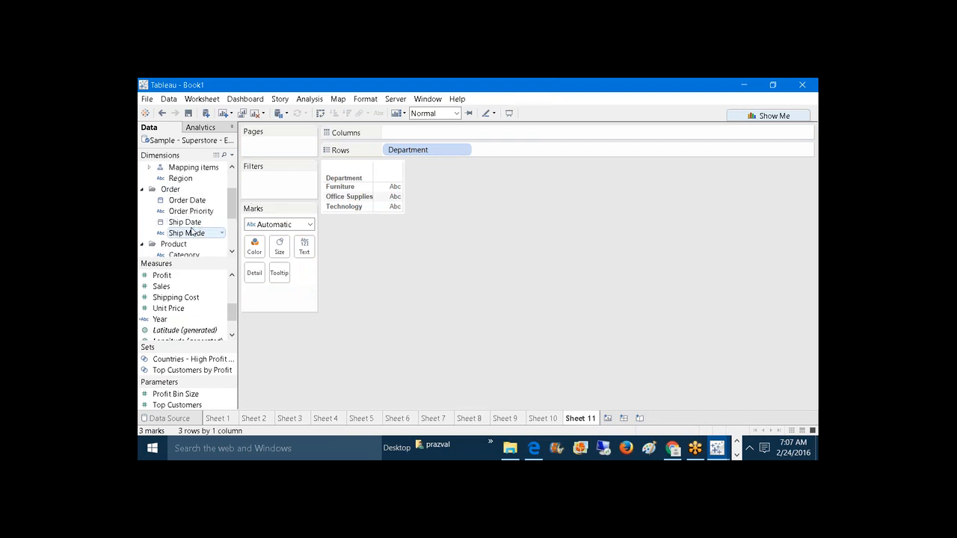
left_click_drag(186, 232, 518, 147)
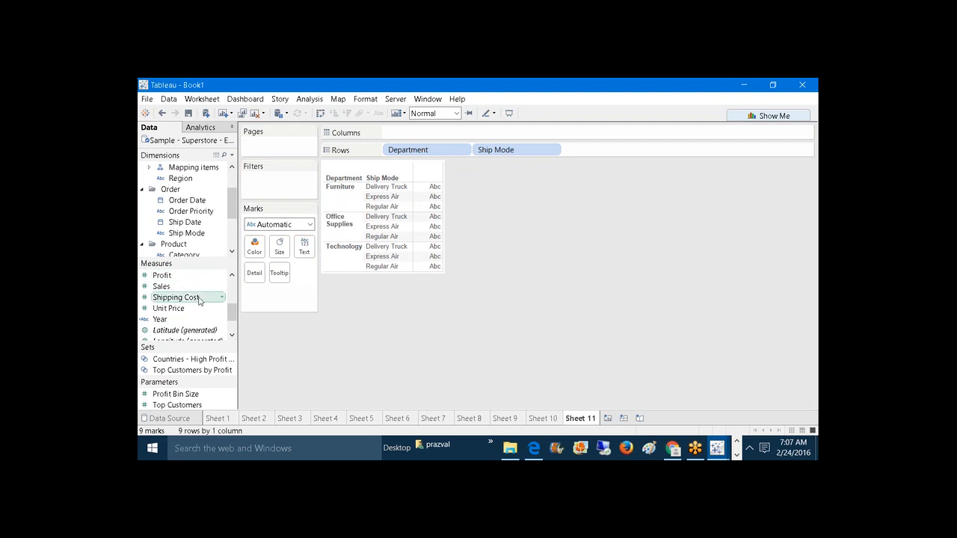
left_click_drag(187, 299, 426, 133)
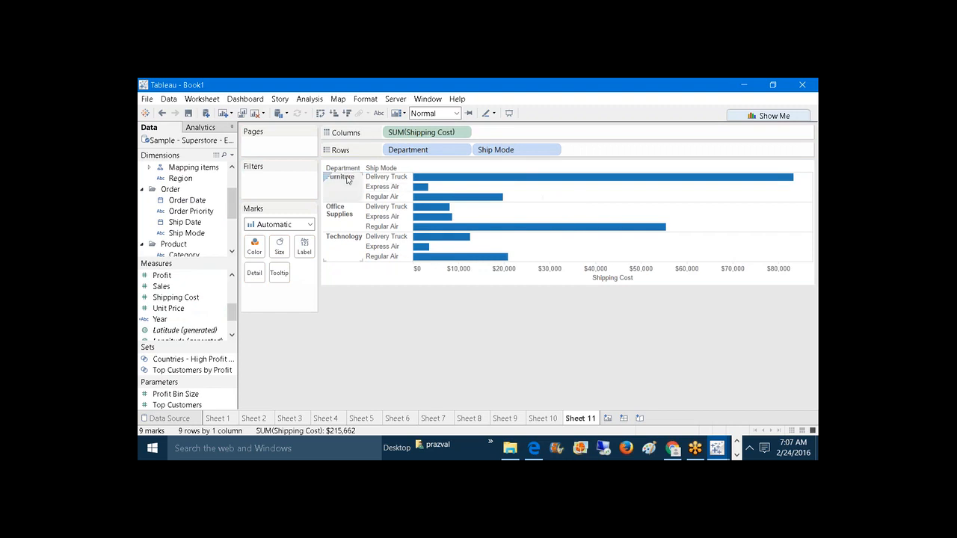
Step: Enlarge the bars to the maximum size and add all subtotals to the shipping cost chart
left_click(278, 251)
left_click_drag(333, 274, 361, 272)
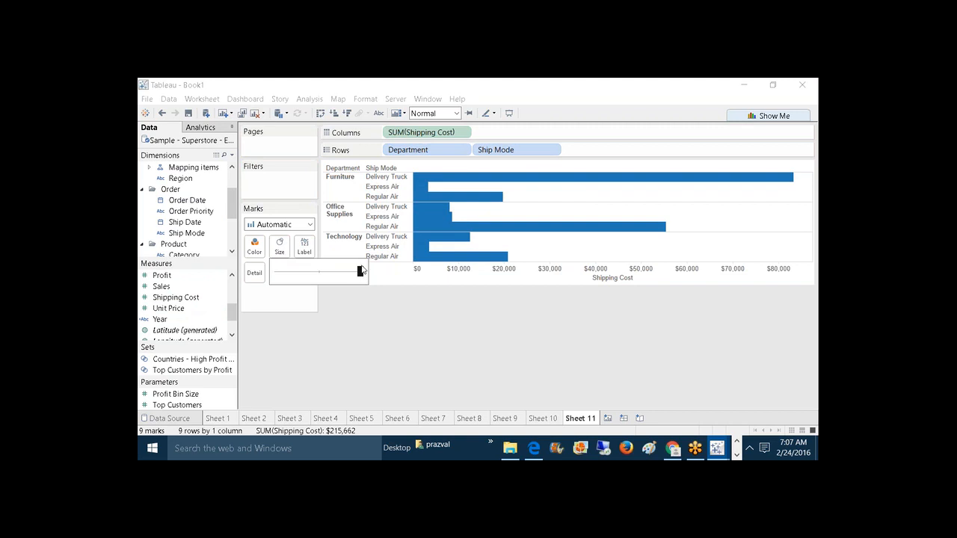
left_click(310, 99)
mouse_move(422, 193)
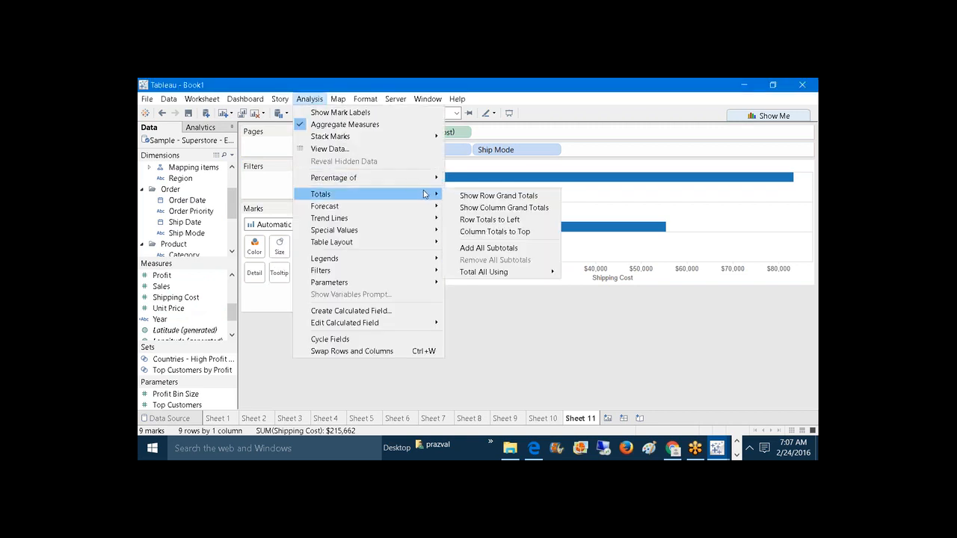
left_click(478, 247)
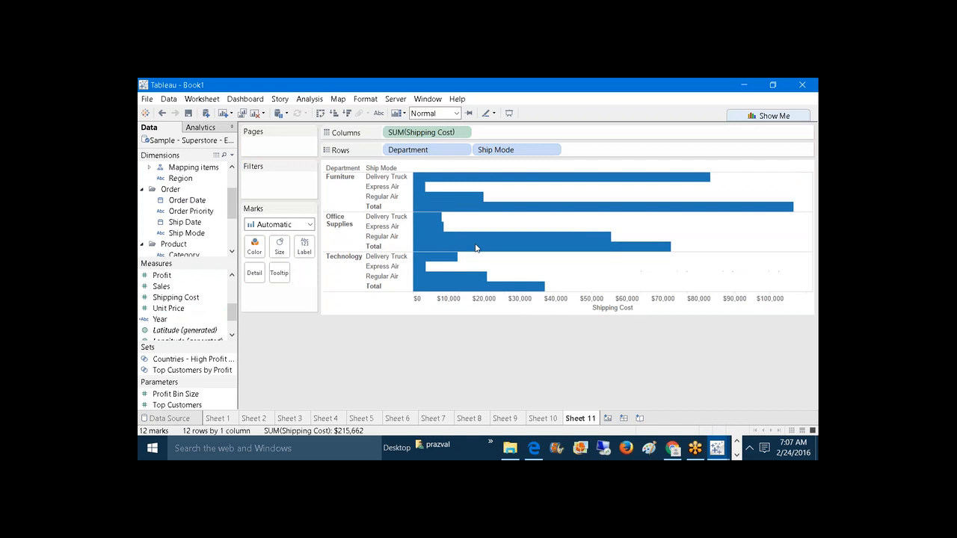
Step: Set the Shipping Cost totals to Hide and color the bars by Ship Mode
left_click(389, 209)
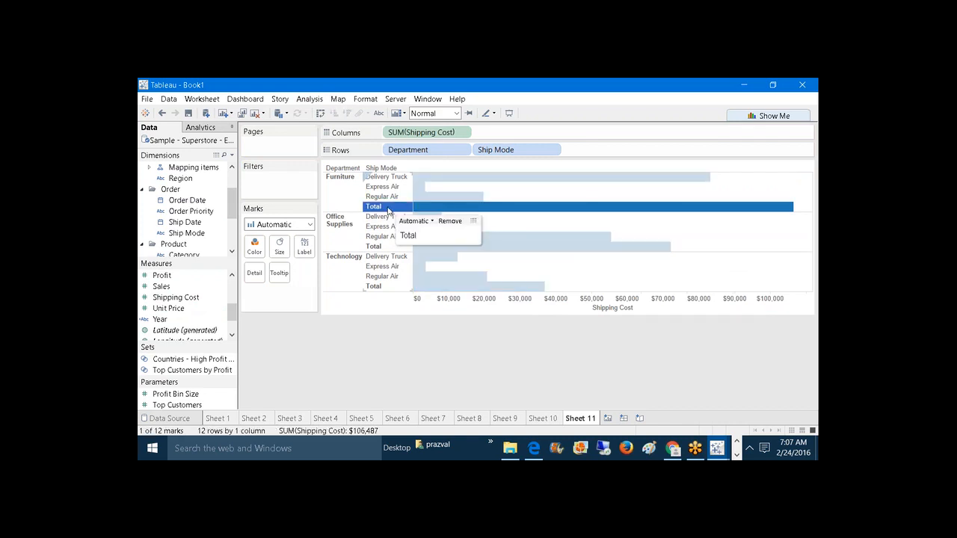
right_click(410, 136)
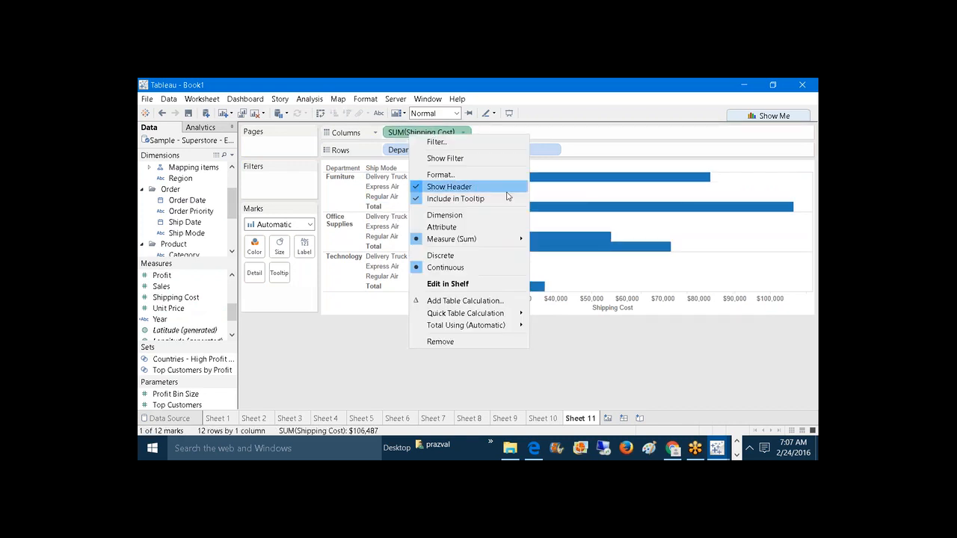
mouse_move(519, 328)
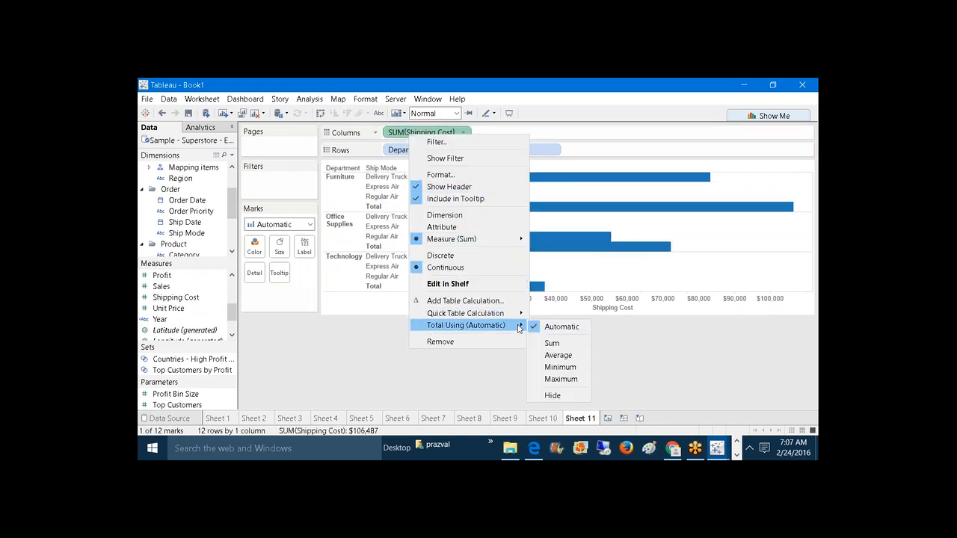
left_click(564, 397)
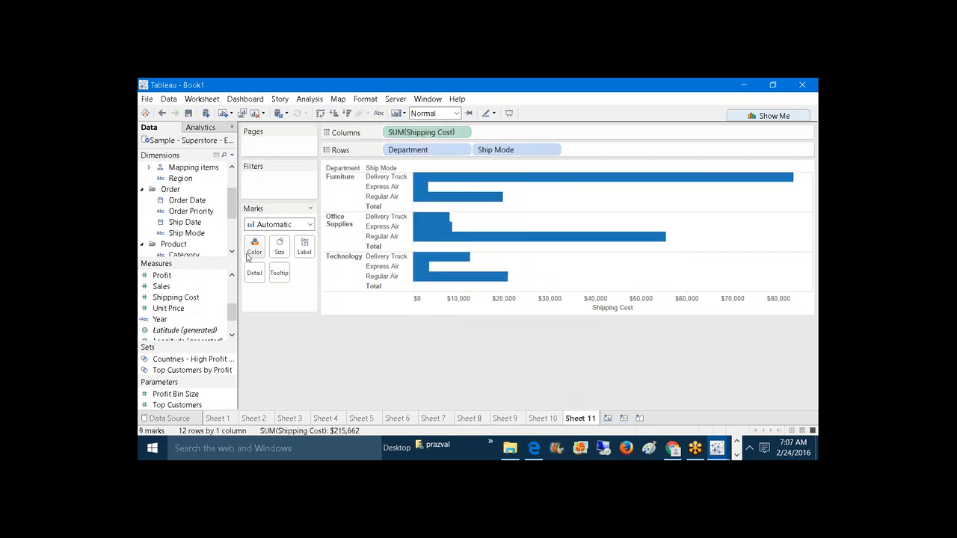
left_click_drag(196, 233, 254, 246)
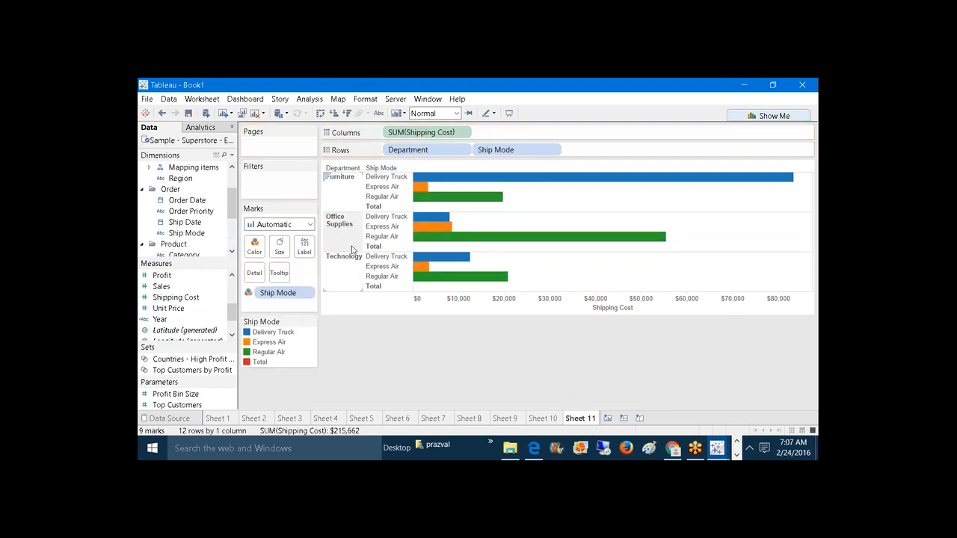
left_click(378, 207)
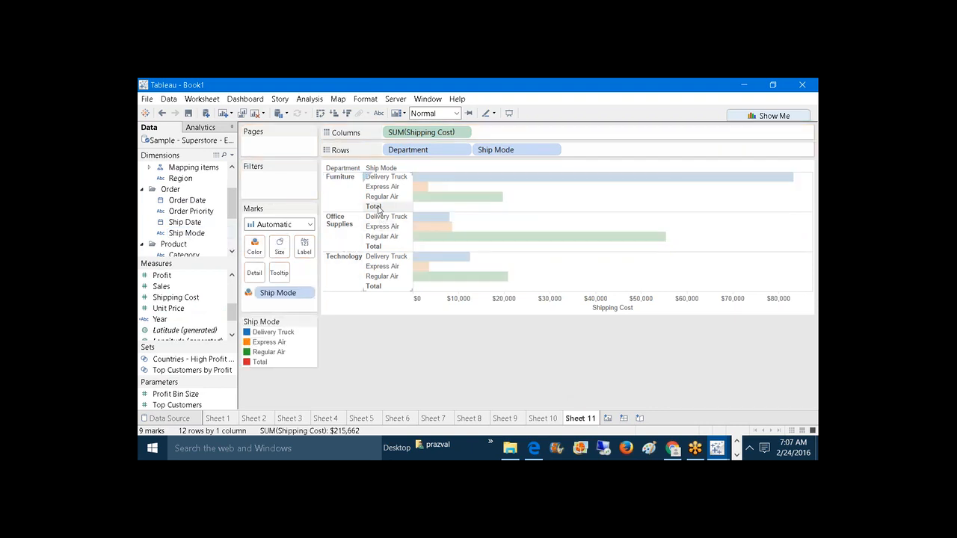
Step: Clear the Total label of the Ship Mode headers and hide the Ship Mode header
right_click(378, 210)
left_click(407, 256)
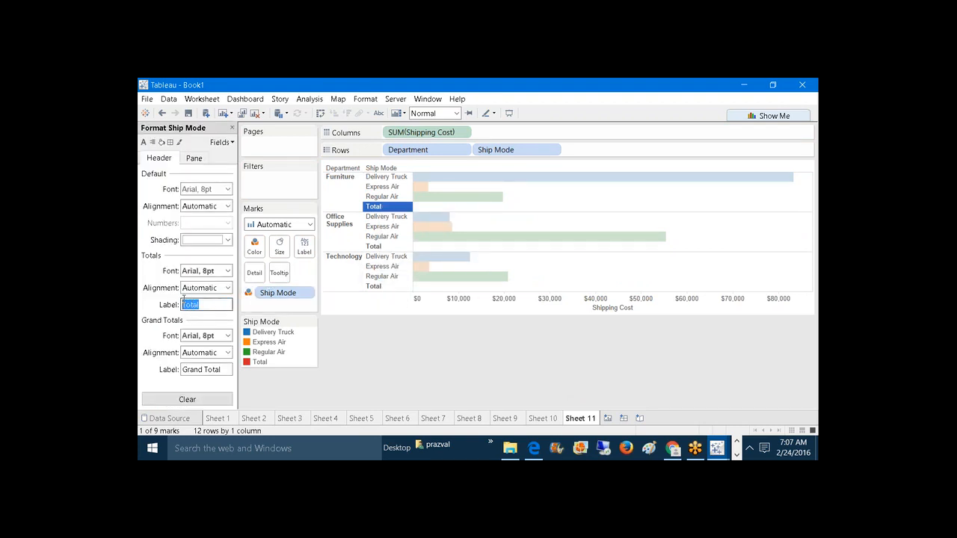
key("BackSpace")
left_click(232, 127)
left_click(400, 337)
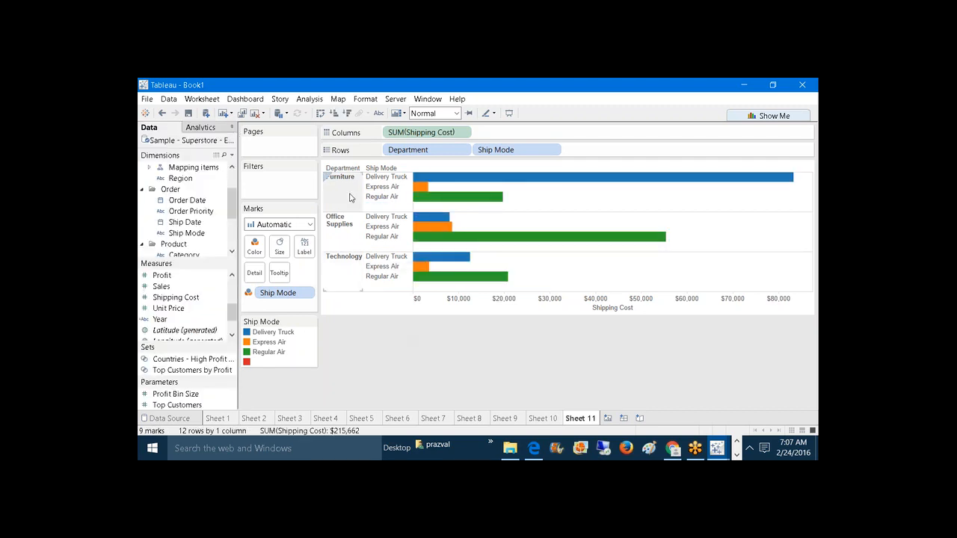
right_click(499, 150)
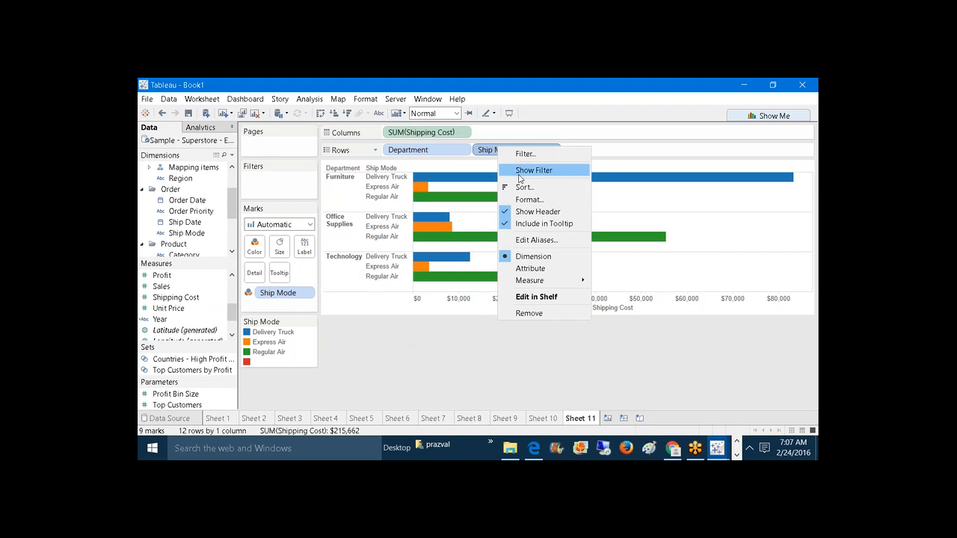
left_click(525, 212)
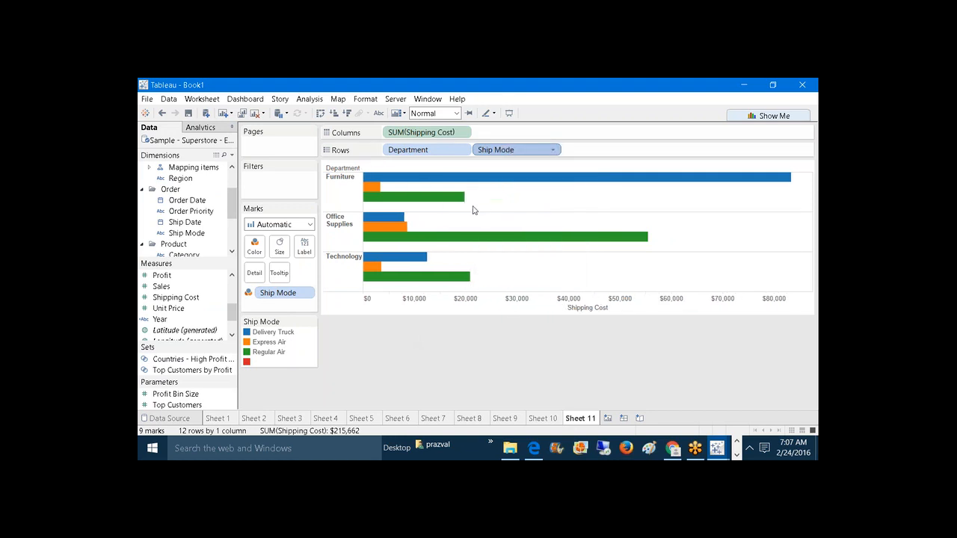
Step: Create a calculated field named Dept with the formula LOOKUP(MIN([Department]),1)
left_click(233, 156)
left_click(227, 167)
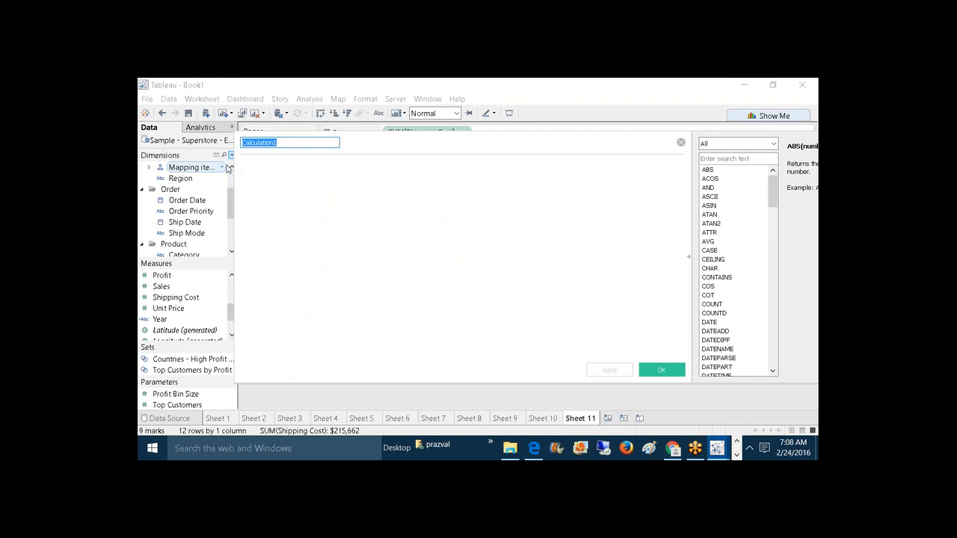
type("Dept")
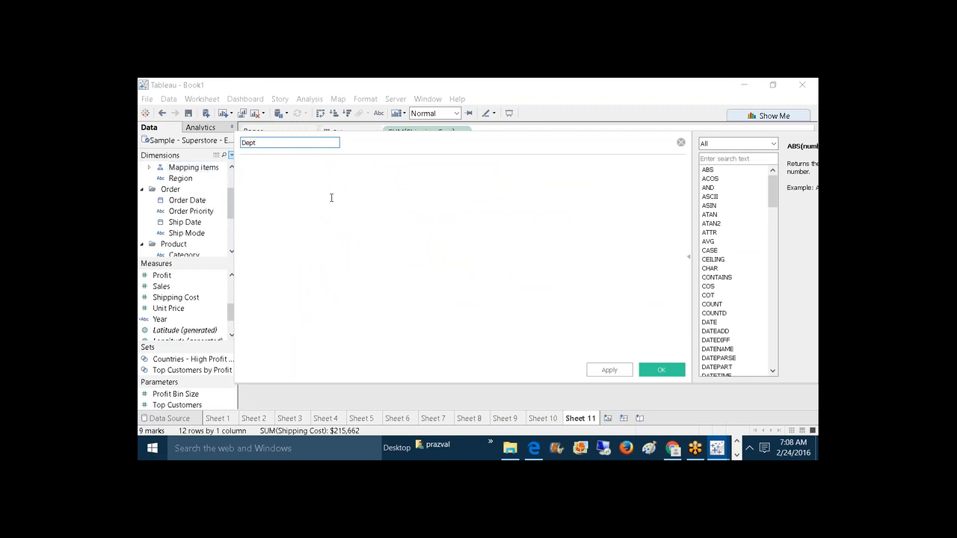
left_click(331, 196)
type("D")
key("BackSpace")
type("LOOKUP")
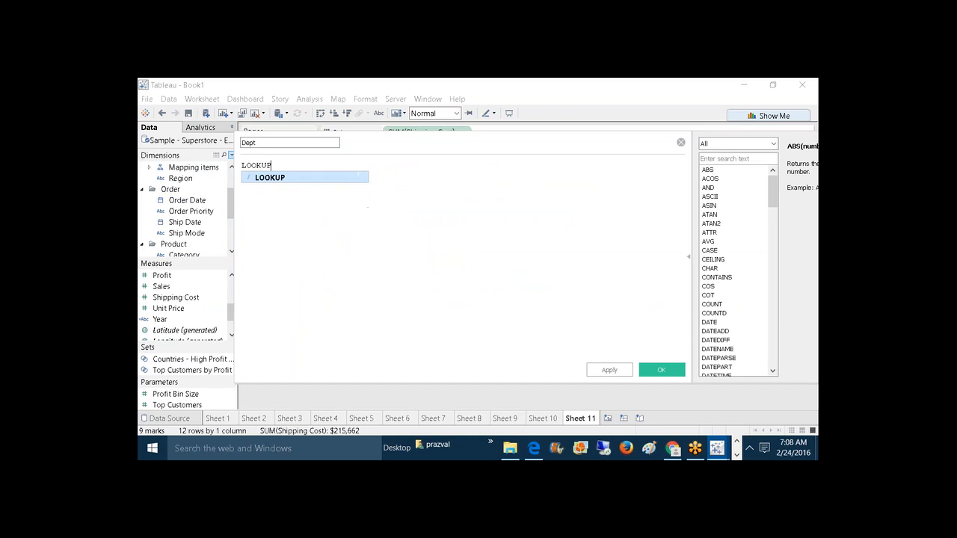
type("(MIN(dE")
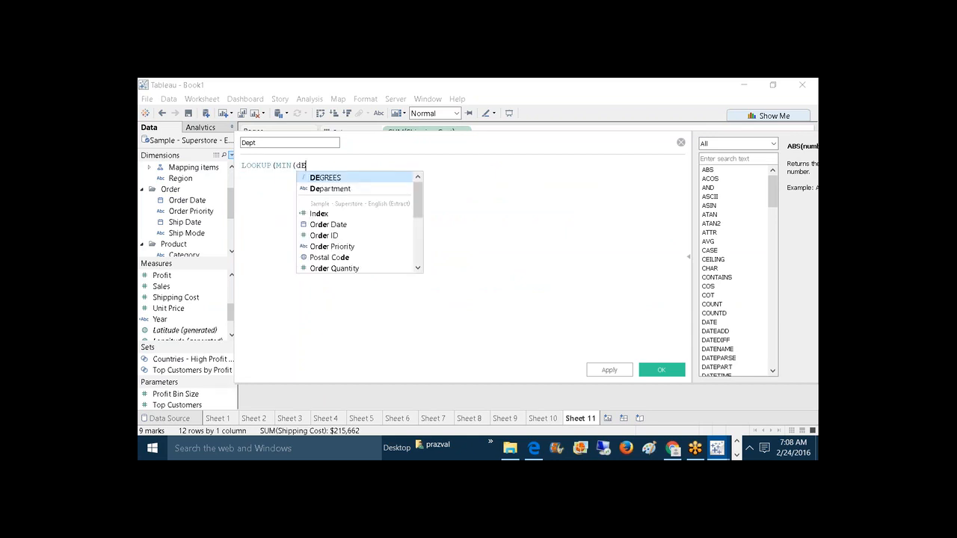
key("Down")
key("Return")
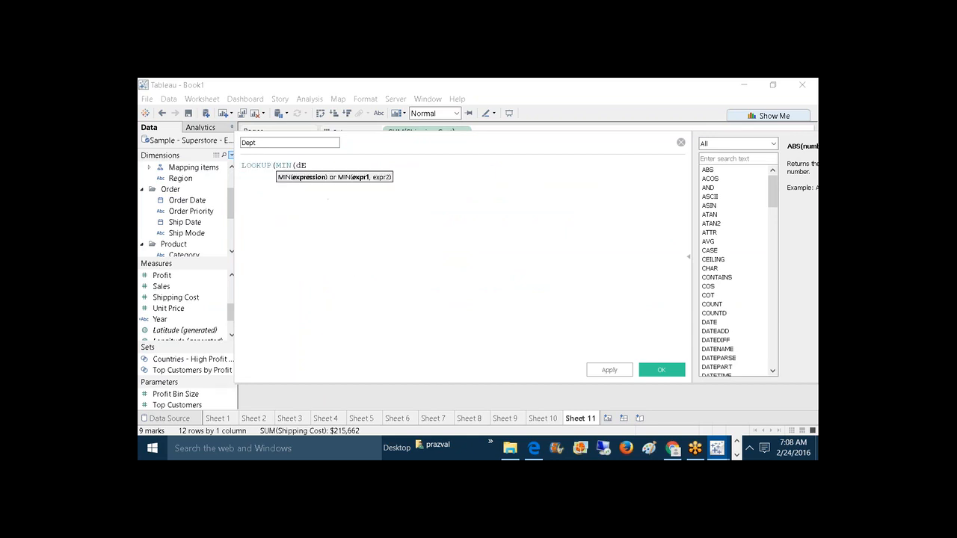
type("),")
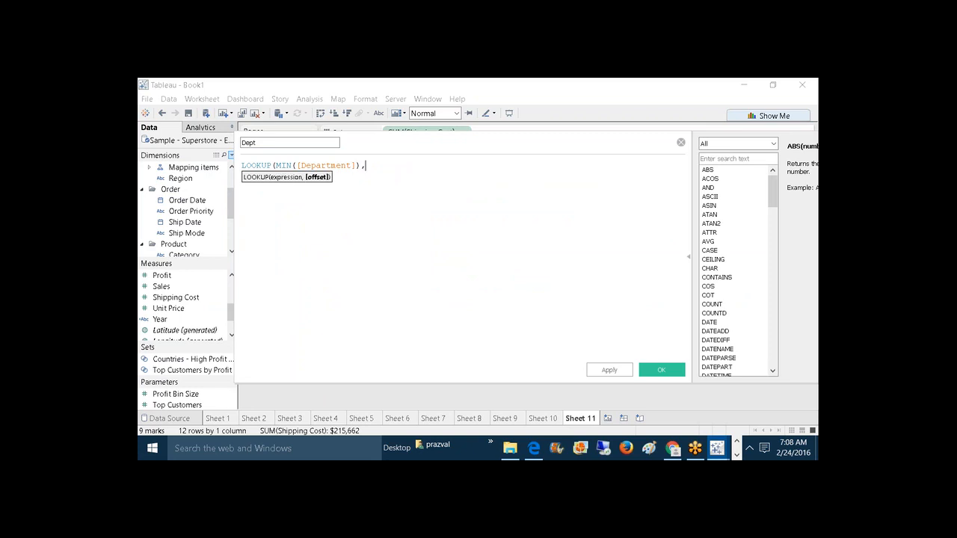
type("1)")
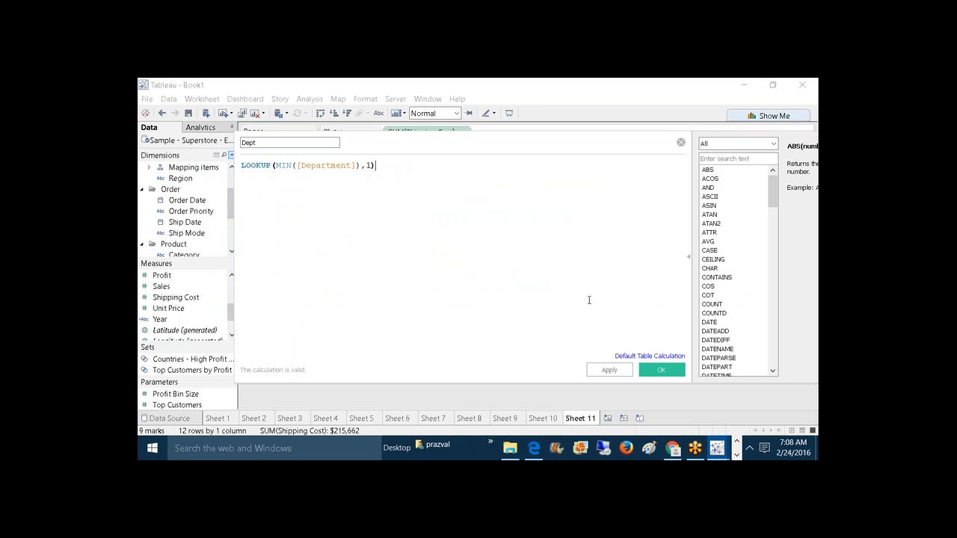
left_click(607, 369)
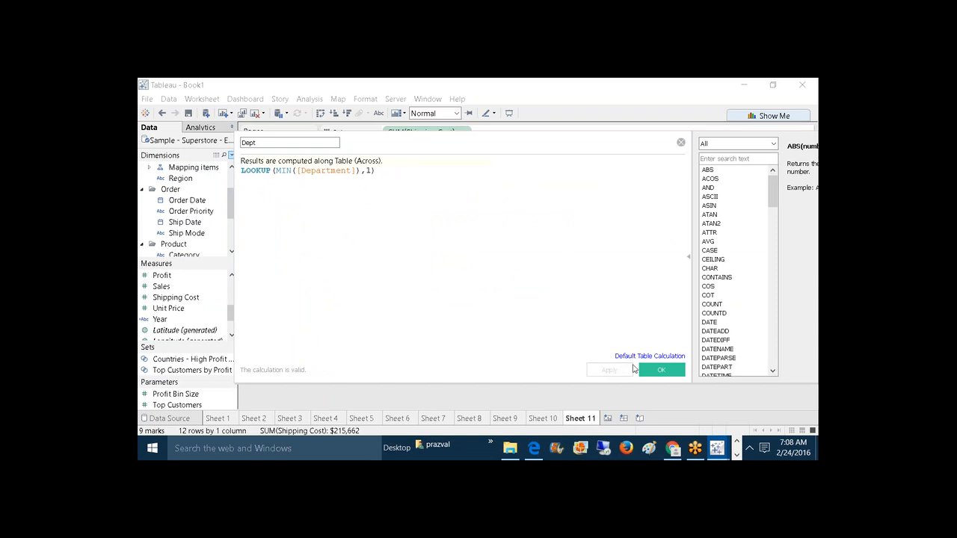
left_click(649, 371)
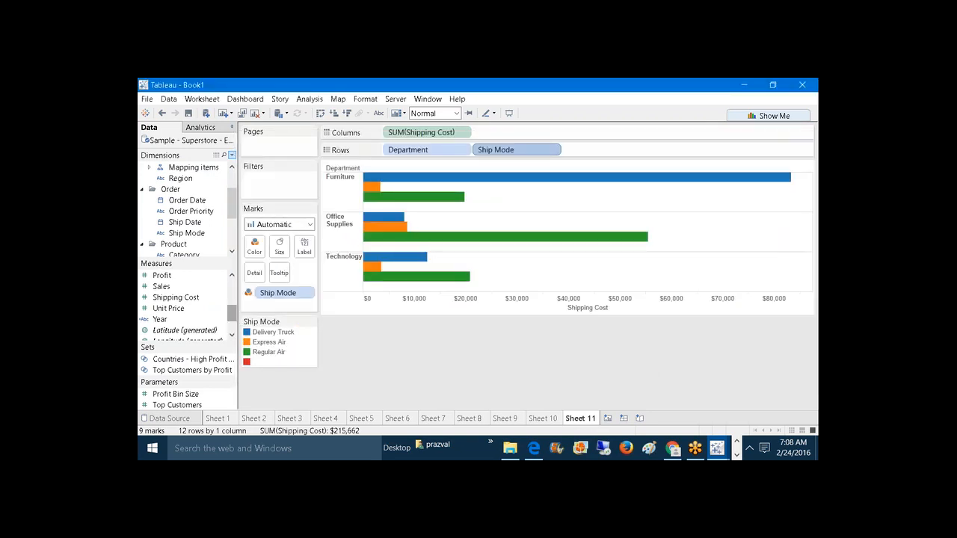
left_click_drag(230, 200, 232, 233)
left_click_drag(189, 211, 524, 151)
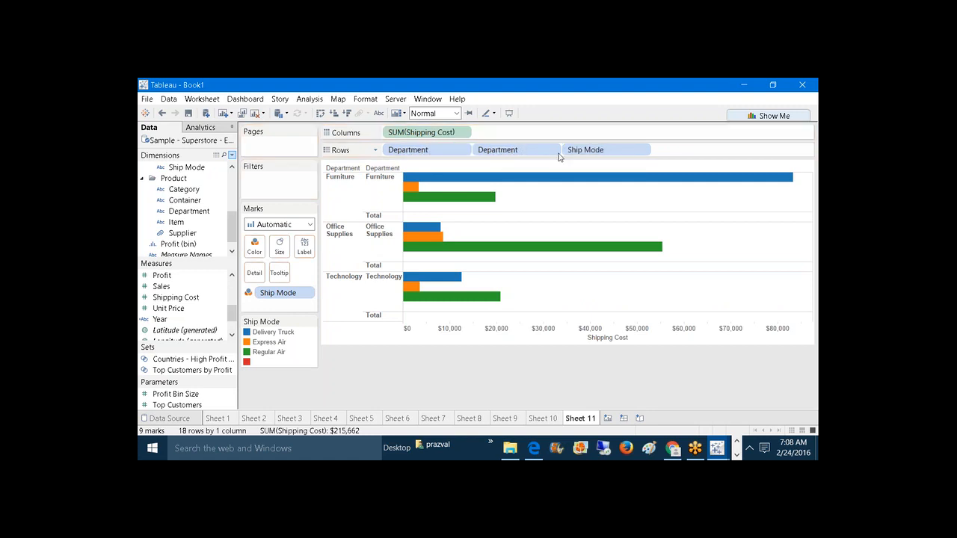
right_click(434, 155)
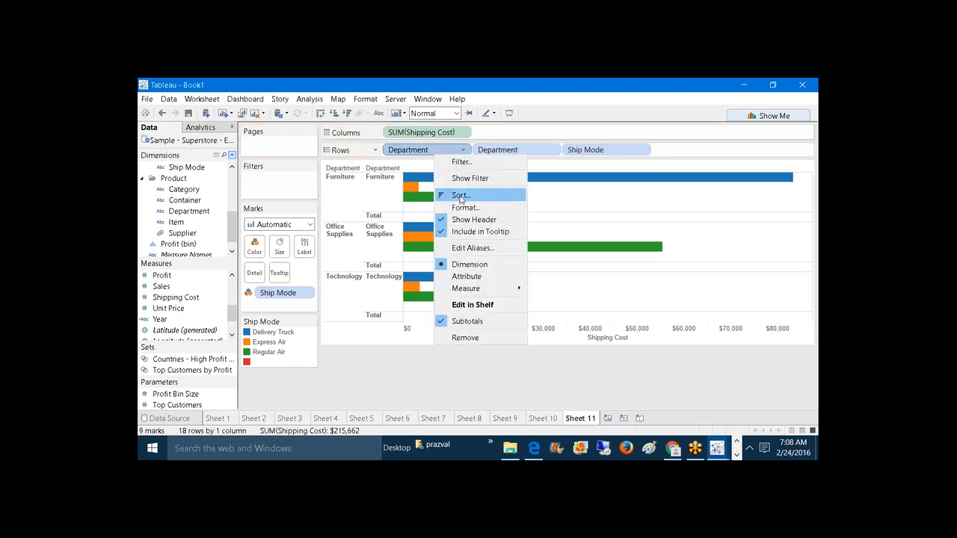
left_click(462, 220)
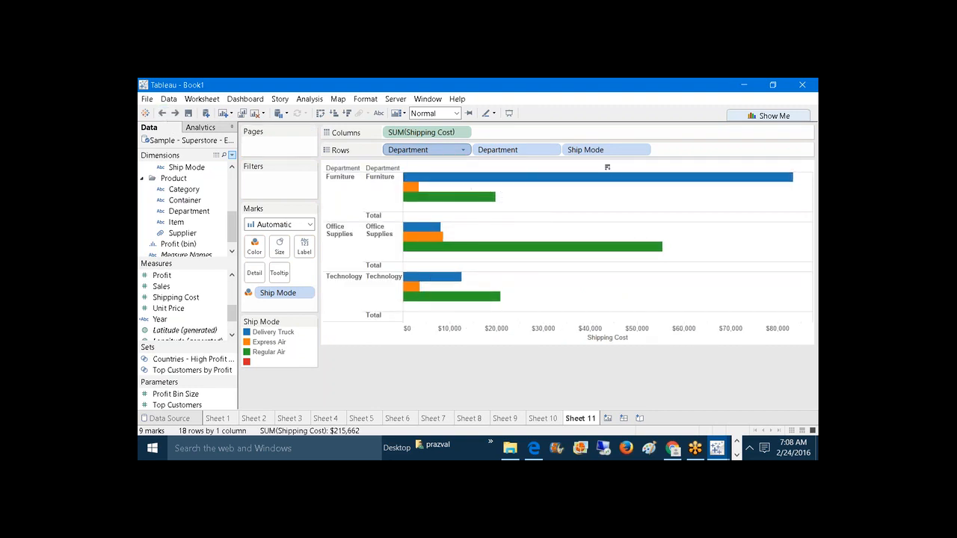
left_click(482, 151)
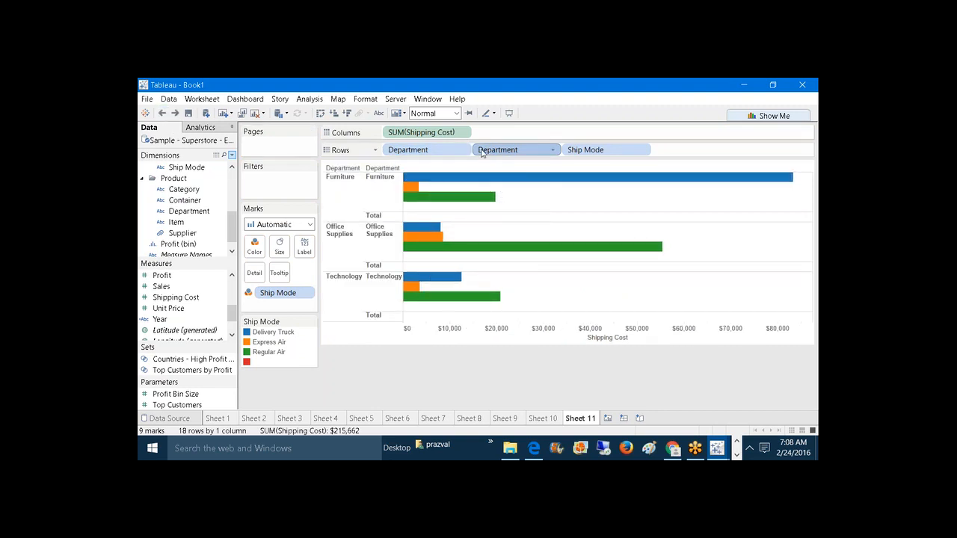
left_click(407, 150)
left_click_drag(408, 149, 383, 376)
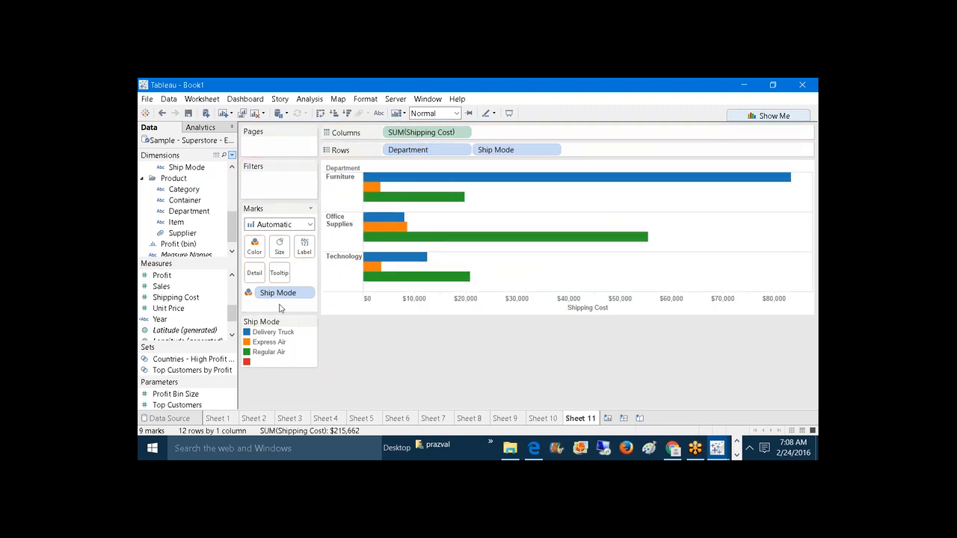
Step: Try the Dept calculated field on Rows, first ahead of Department and then after it, and take it off again
left_click_drag(233, 313, 234, 289)
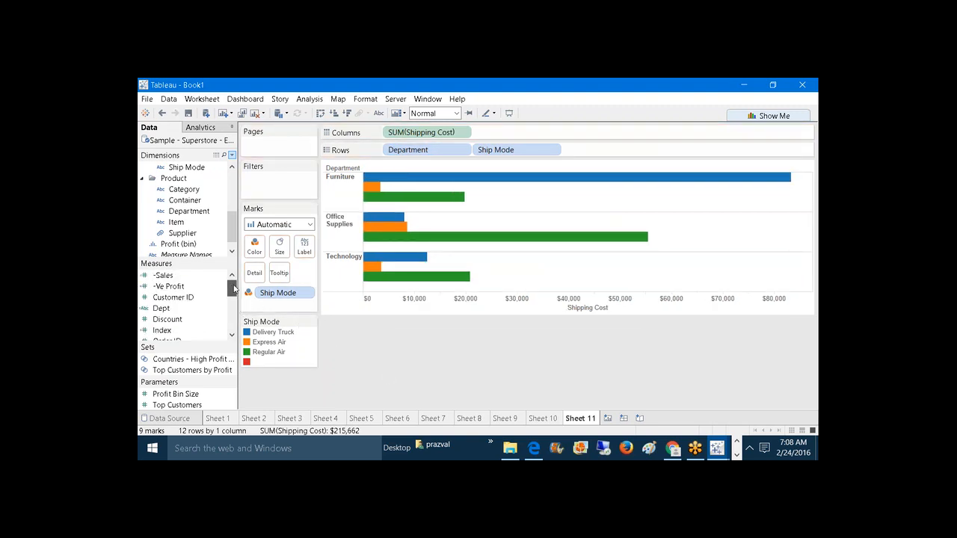
left_click_drag(161, 308, 394, 149)
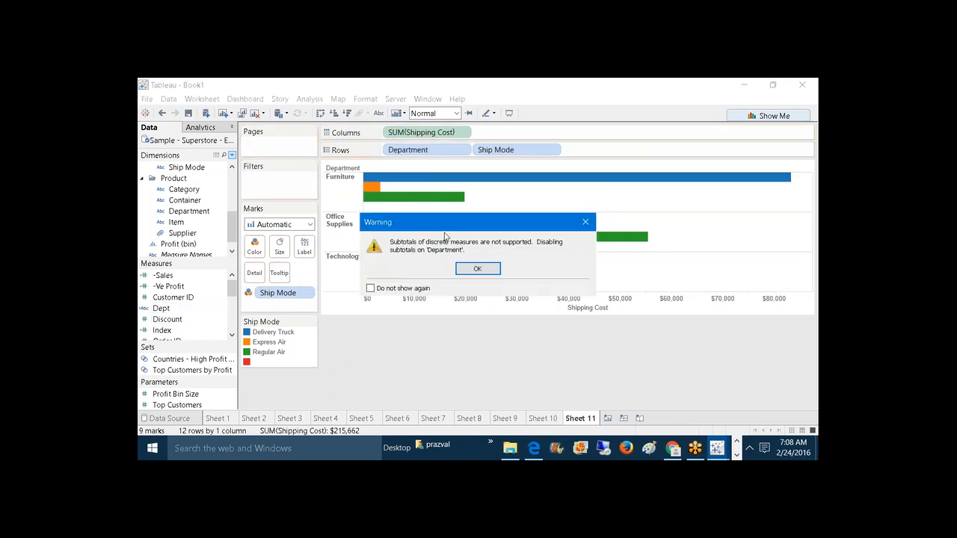
left_click(490, 273)
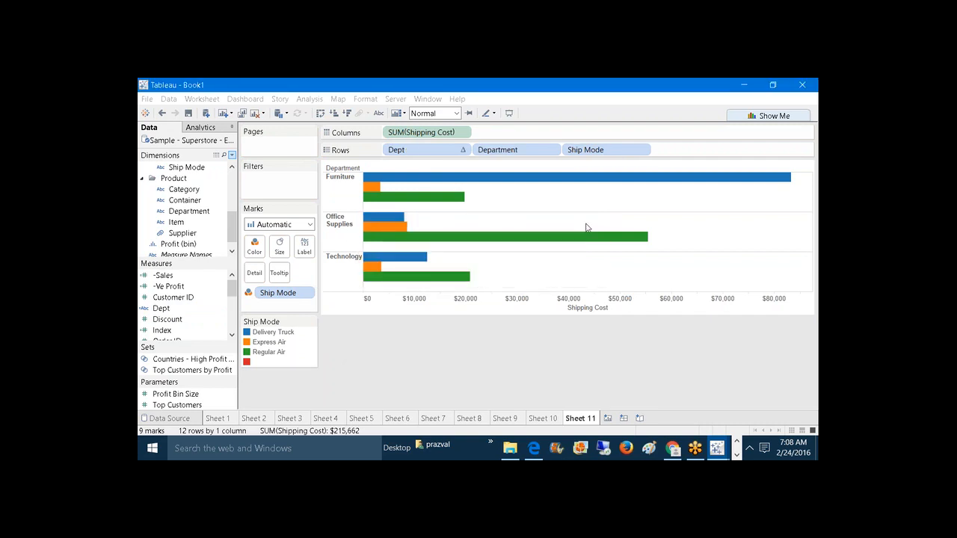
left_click_drag(425, 150, 572, 151)
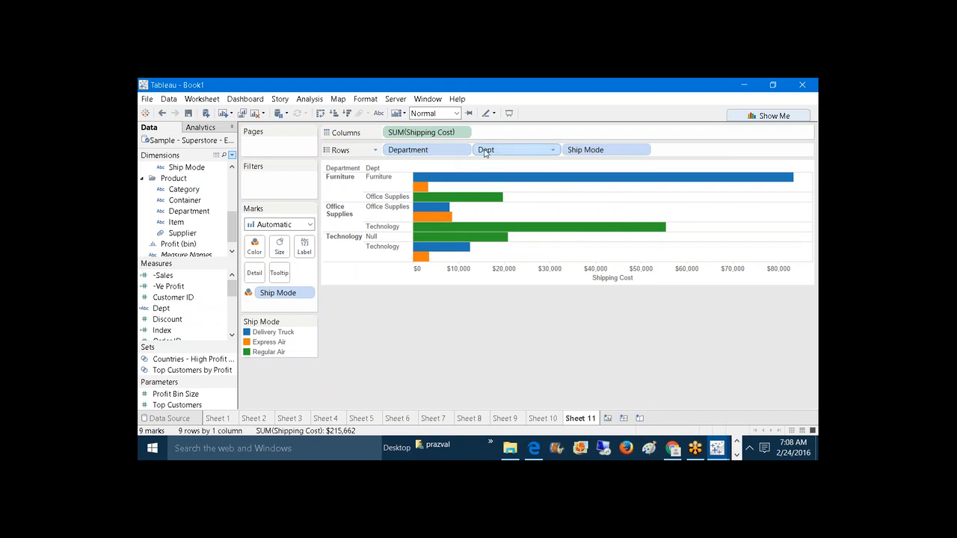
left_click_drag(487, 152, 516, 352)
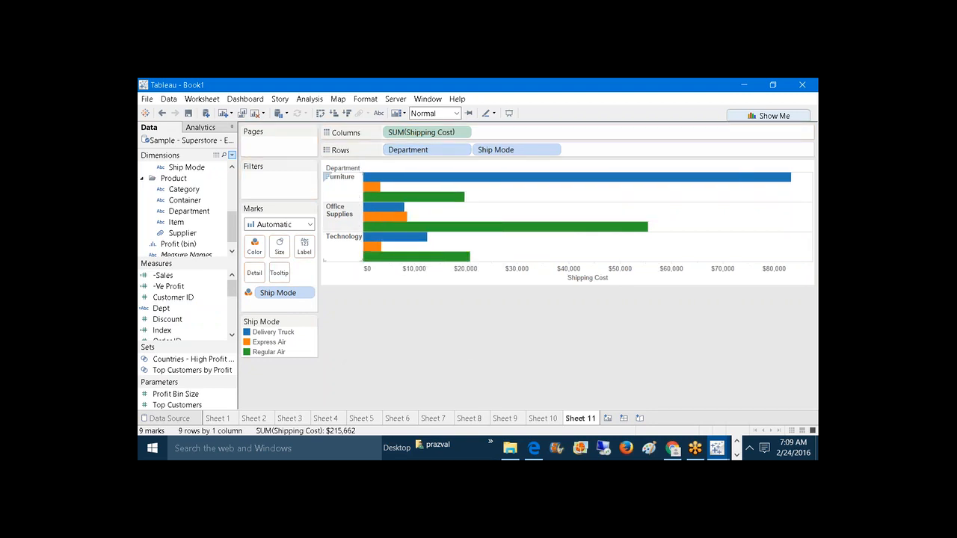
Step: Add all subtotals to the chart and place the Dept field on Rows between Department and Ship Mode
left_click(310, 99)
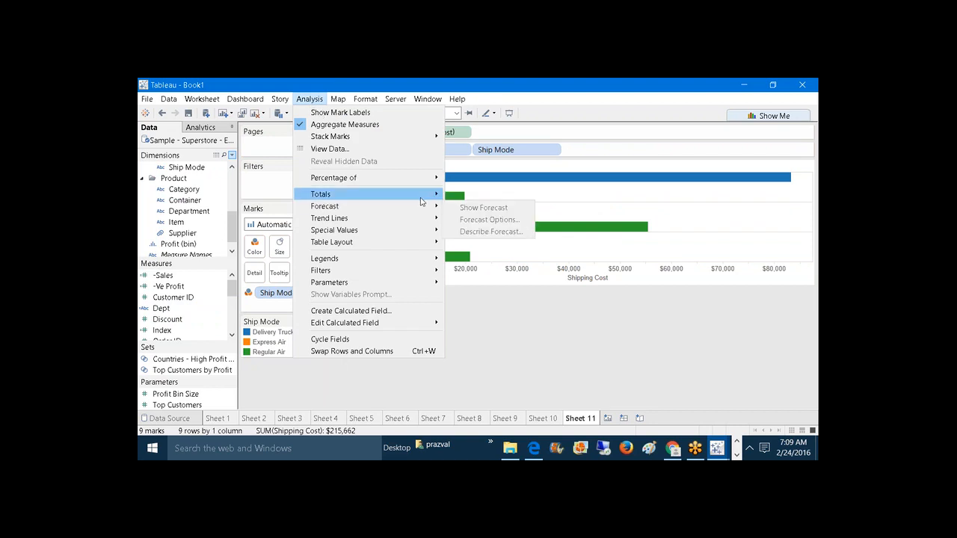
mouse_move(420, 196)
left_click(492, 248)
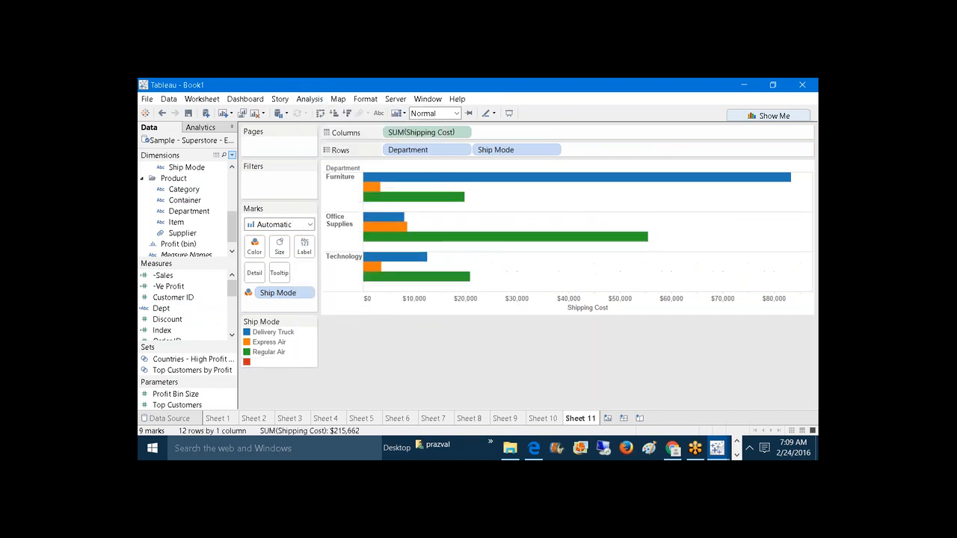
left_click_drag(161, 308, 477, 150)
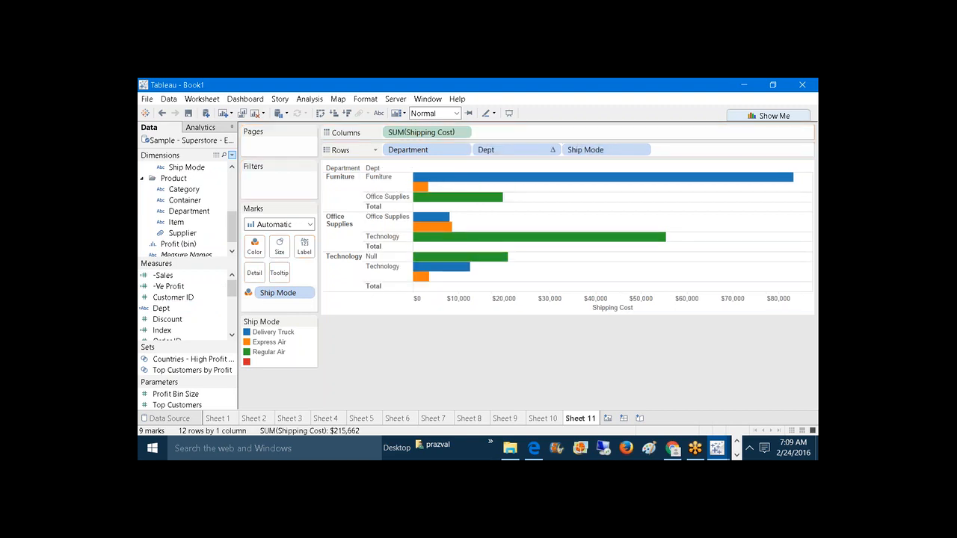
Step: Set the Dept table calculation on Rows to compute using Pane (Down)
right_click(479, 151)
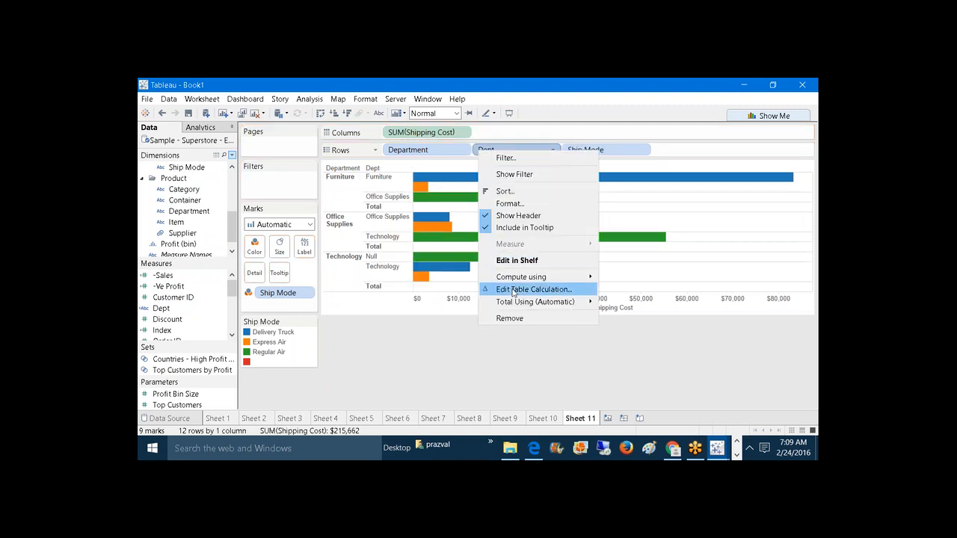
left_click(440, 350)
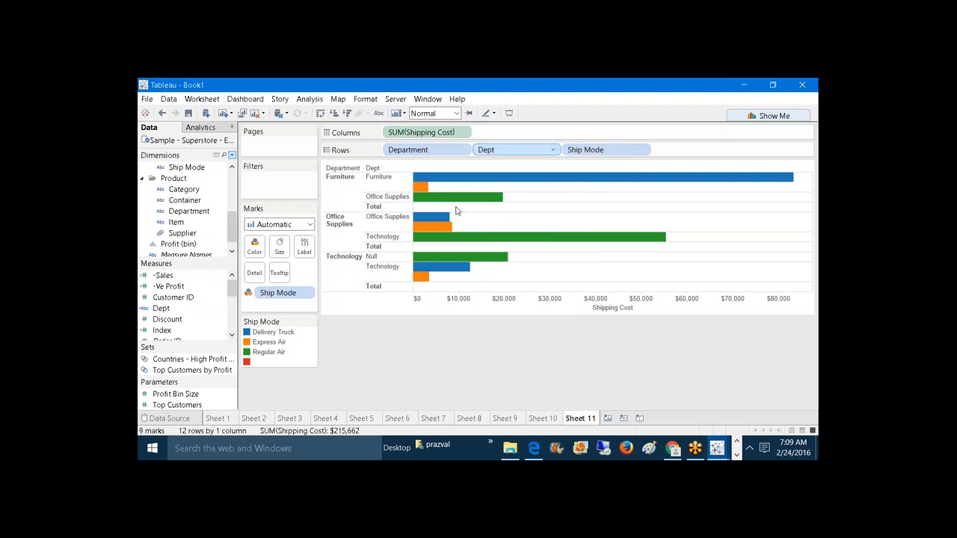
right_click(482, 151)
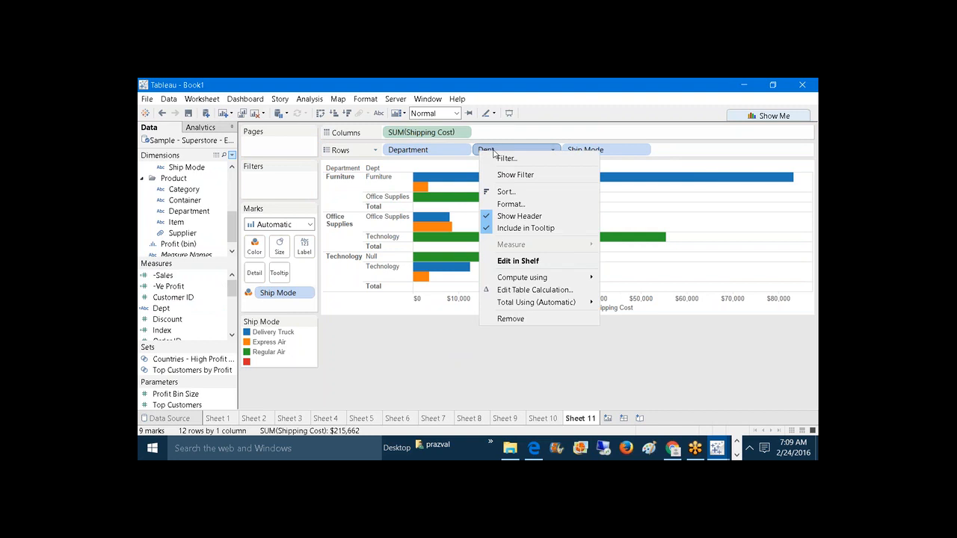
mouse_move(573, 278)
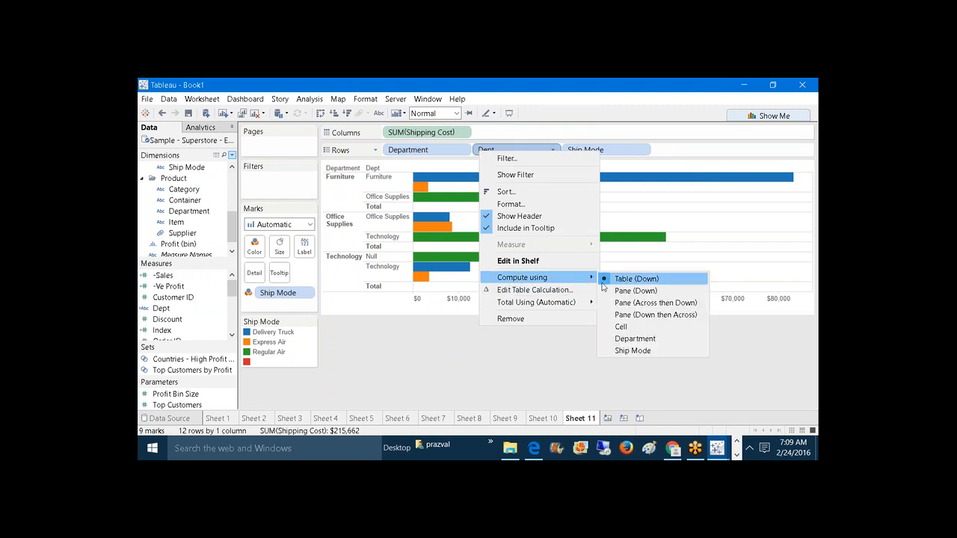
left_click(609, 291)
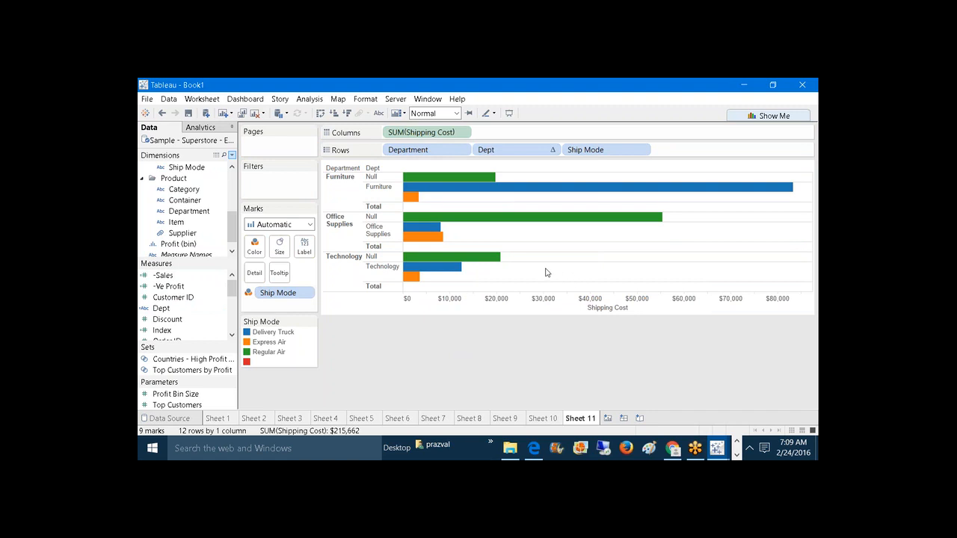
Step: Clear the Total label of the Dept headers and close the formatting options
right_click(375, 289)
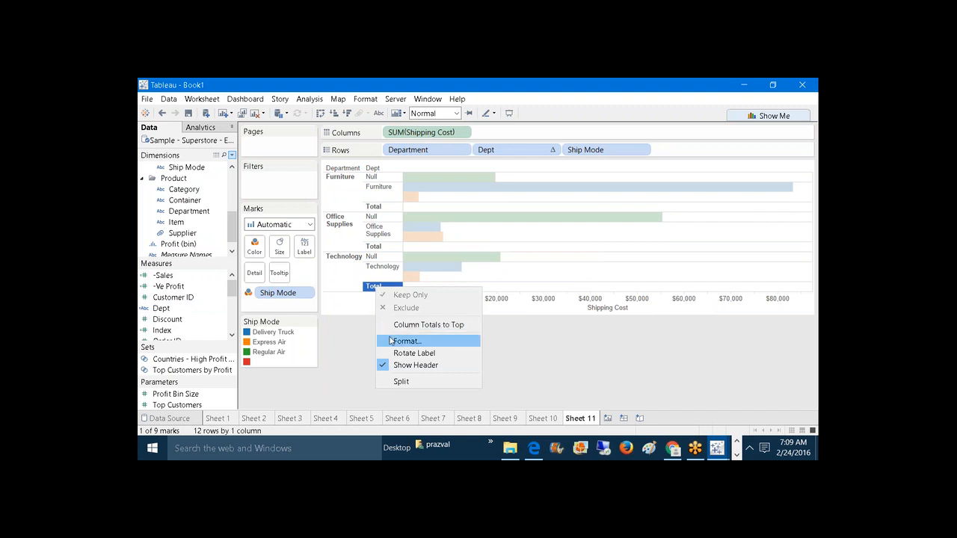
left_click(391, 341)
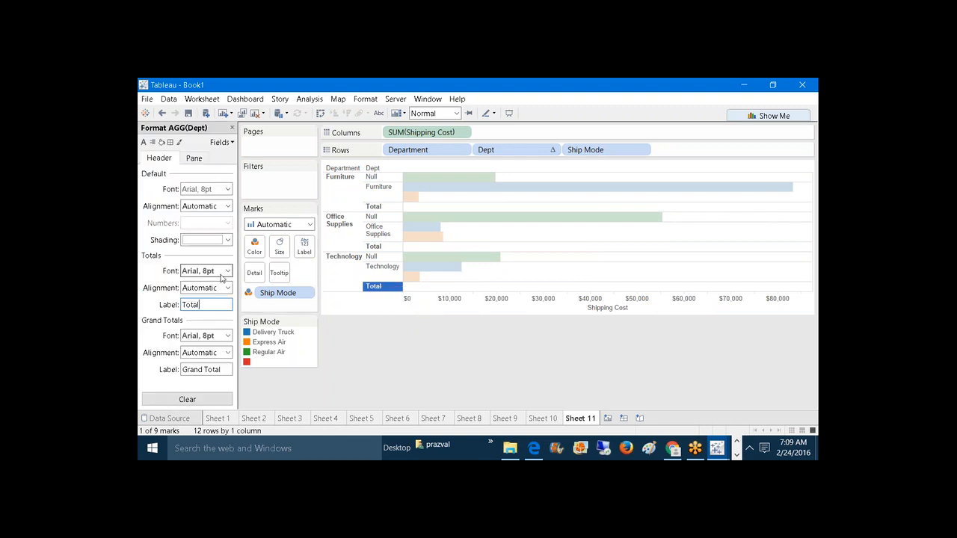
key("BackSpace")
key("BackSpace")
key("BackSpace")
key("BackSpace")
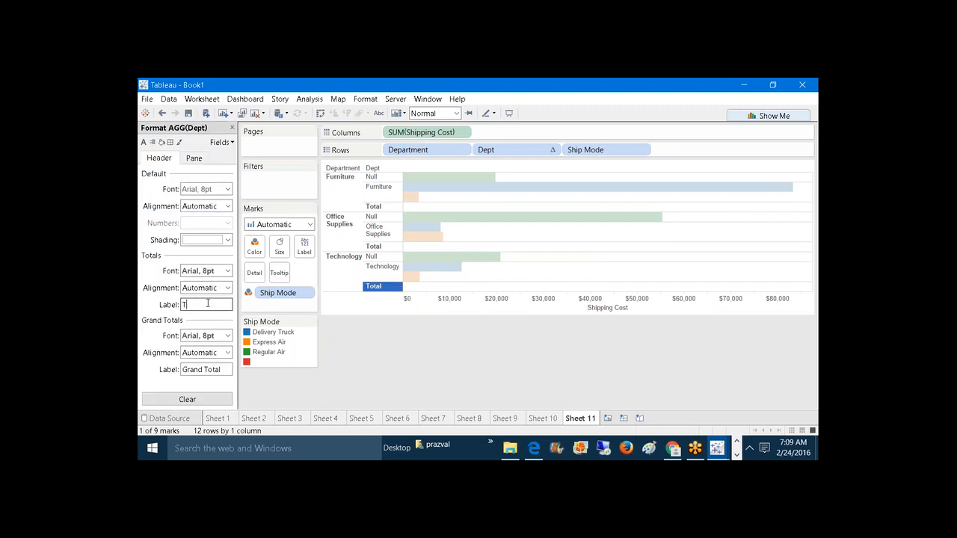
left_click(232, 128)
left_click(423, 322)
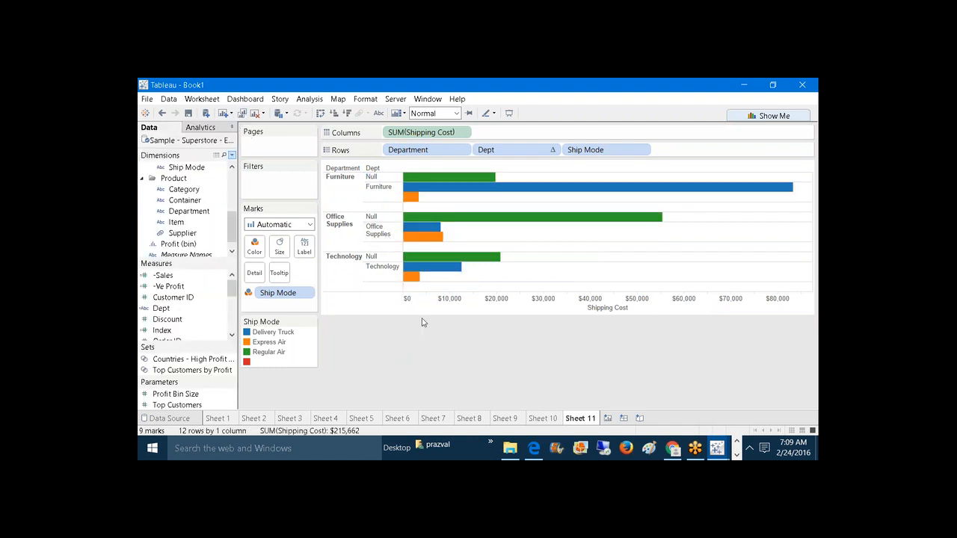
Step: Open the formatting of the Dept headers, try hiding their Null entry, and undo the change
right_click(388, 259)
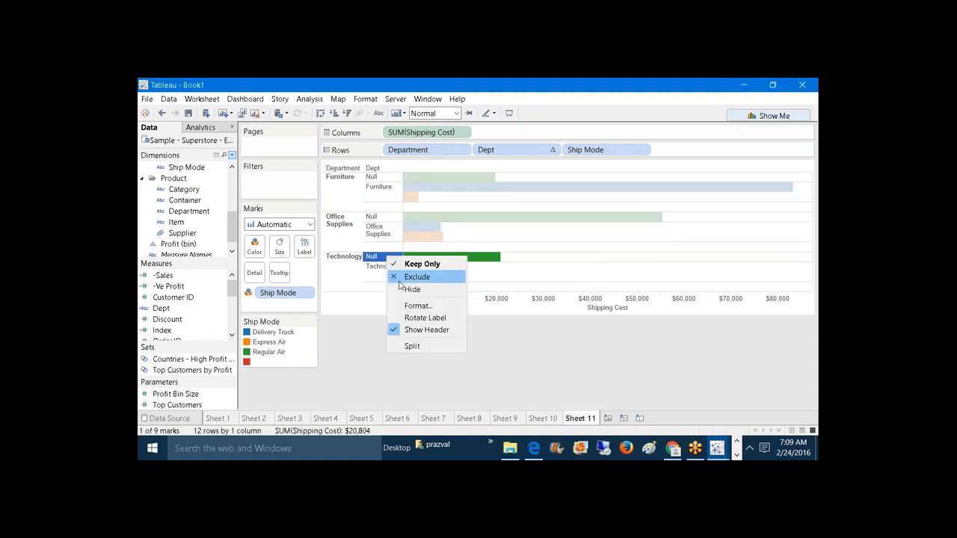
left_click(417, 306)
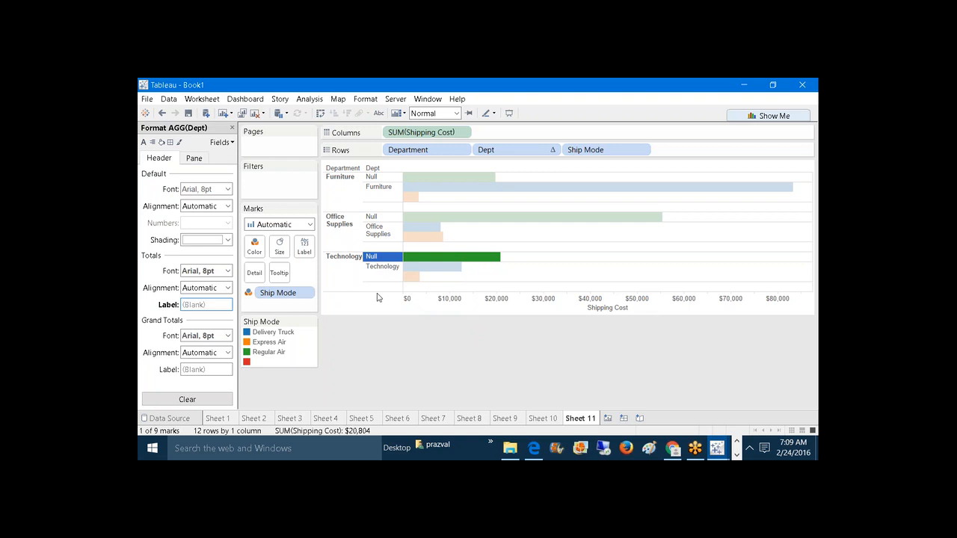
right_click(381, 257)
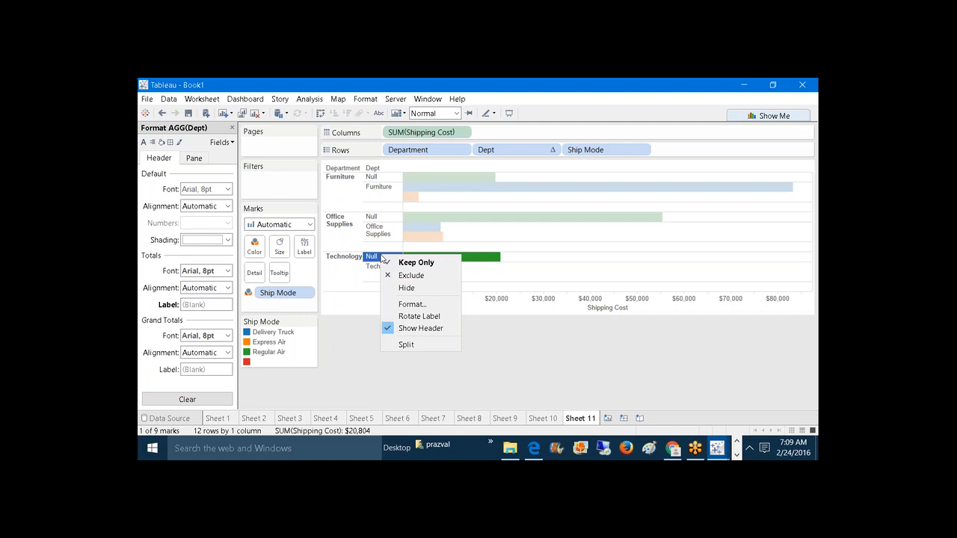
left_click(406, 288)
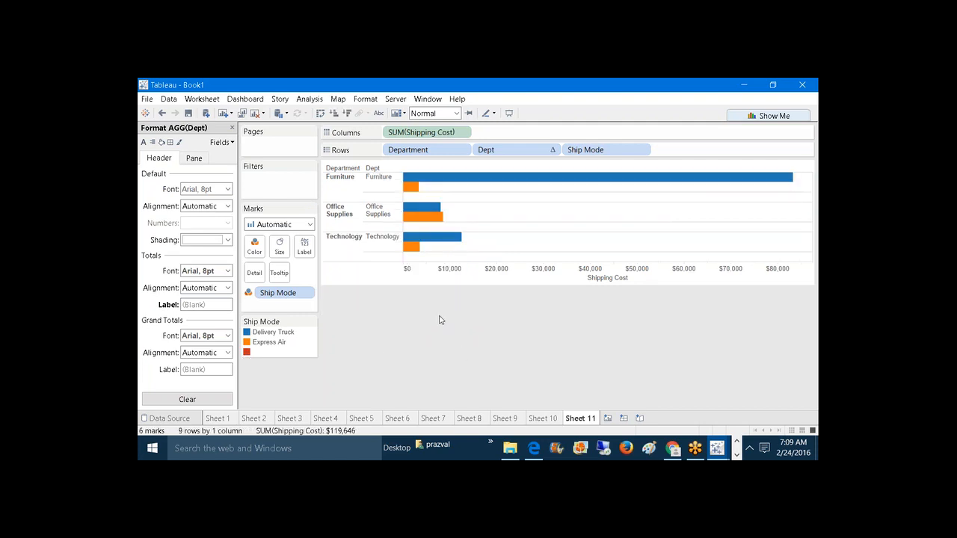
left_click(162, 113)
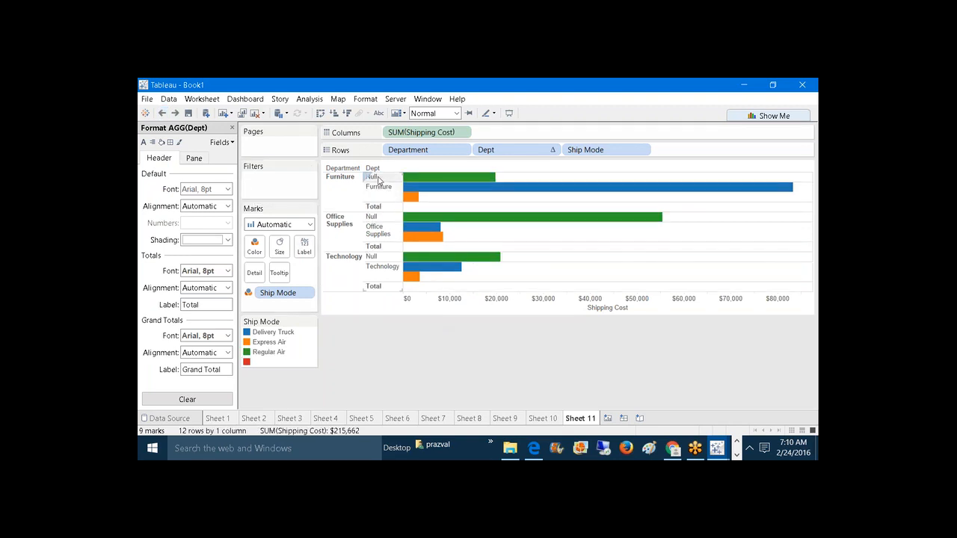
Step: Turn off the header display of the Dept field and turn it back on
left_click(373, 177)
right_click(380, 180)
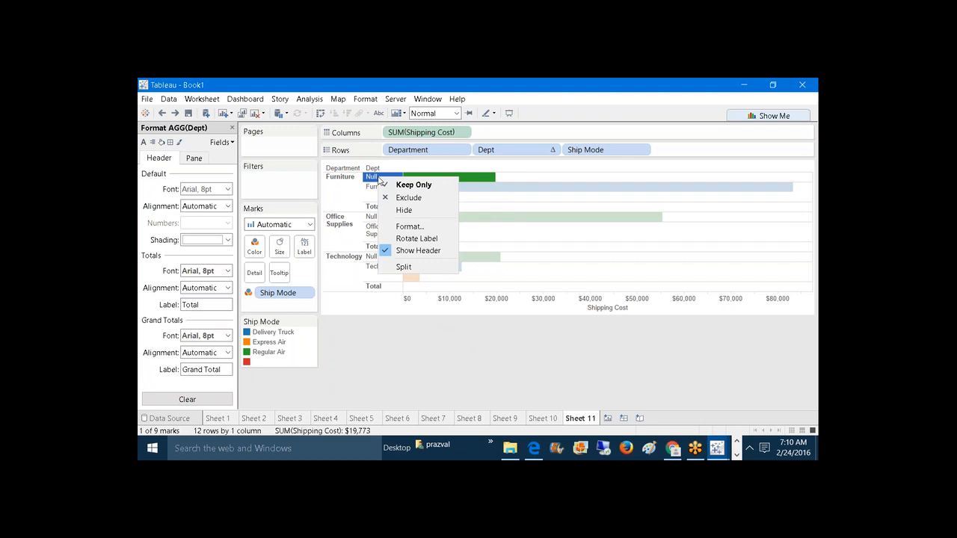
left_click(408, 251)
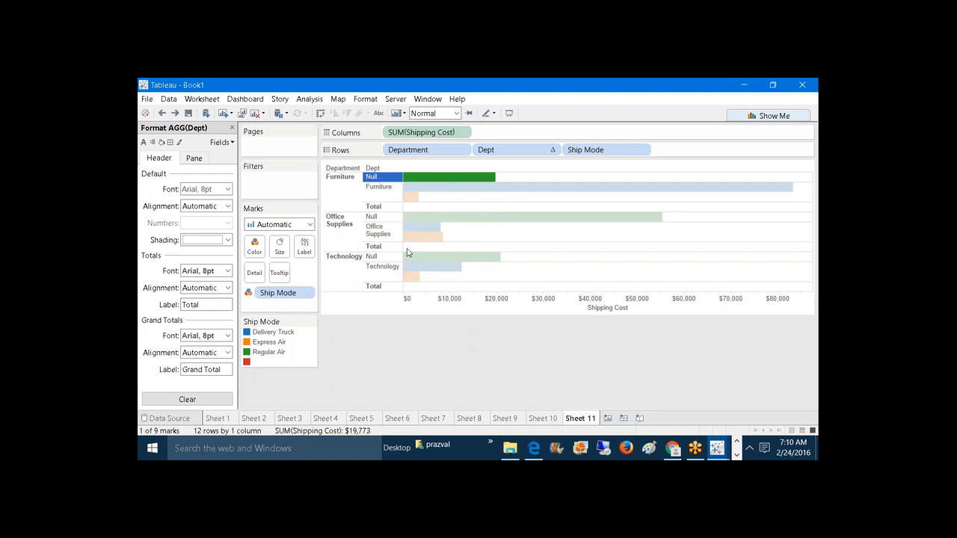
left_click(419, 343)
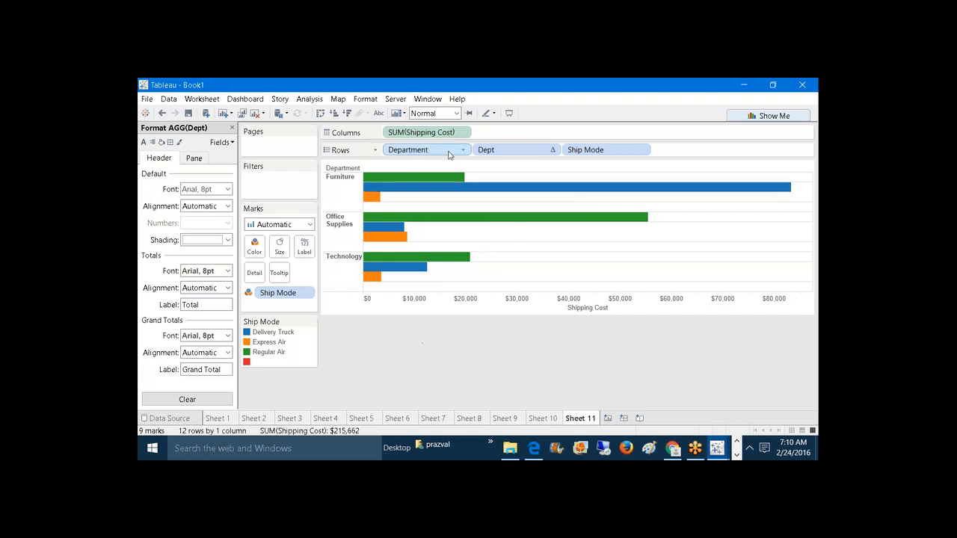
right_click(498, 155)
left_click(524, 217)
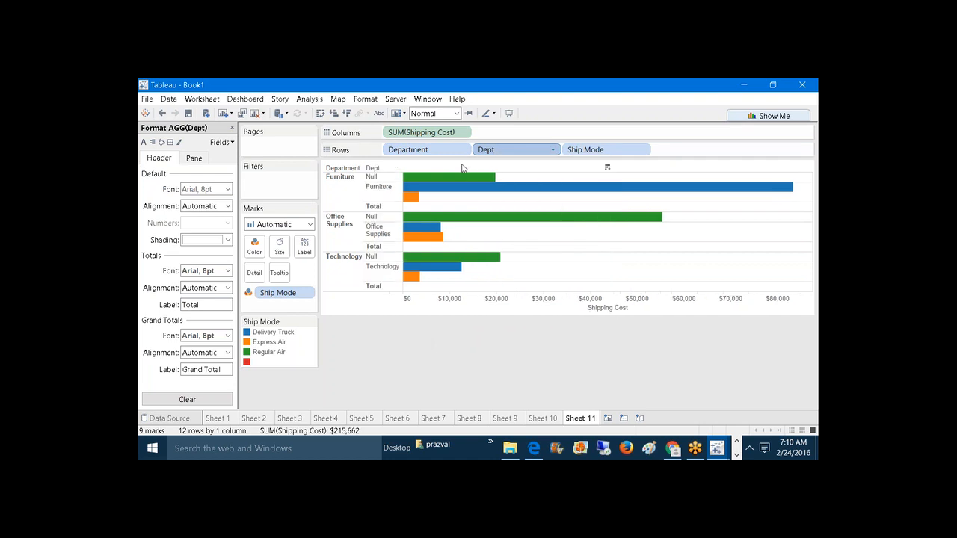
Step: Hide the Department headers, clear the Total label of the Dept headers, and close the formatting options
right_click(428, 152)
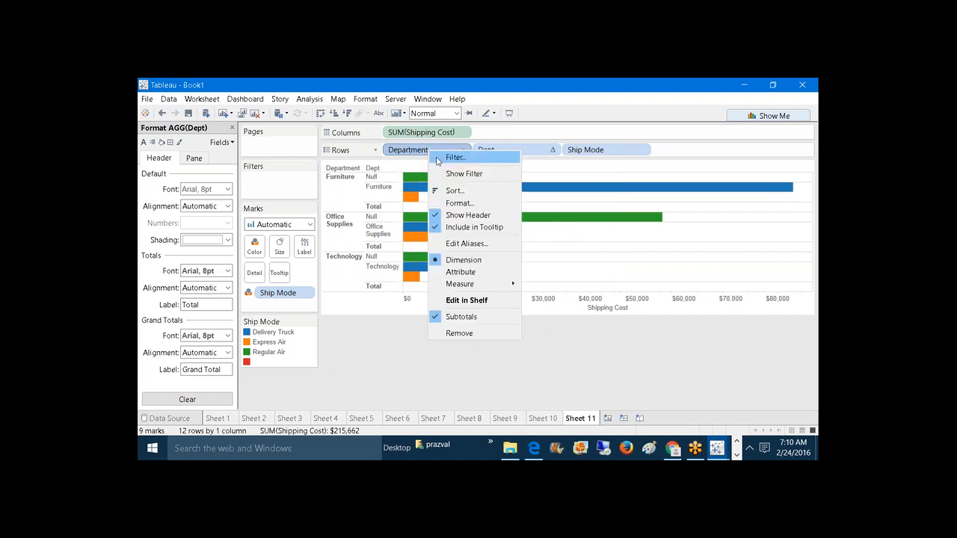
left_click(462, 223)
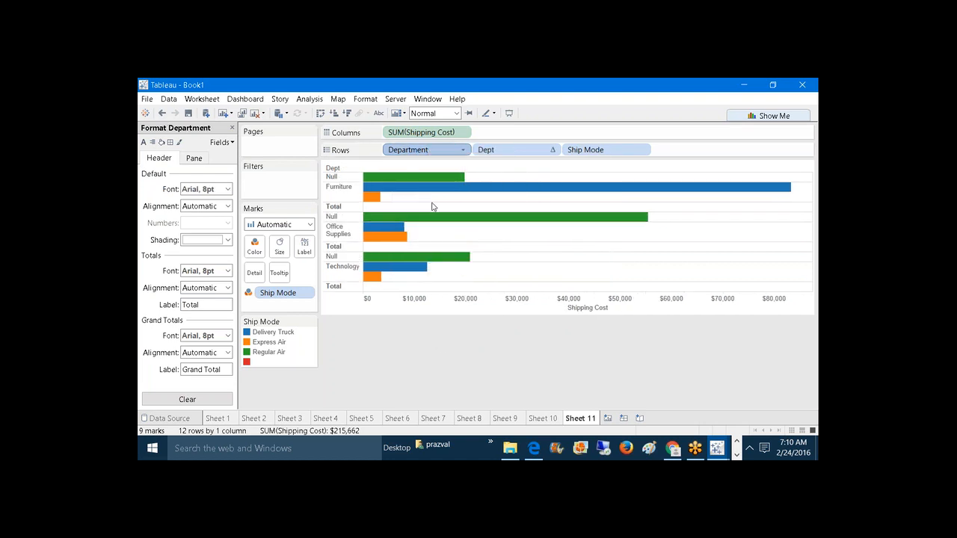
left_click(338, 186)
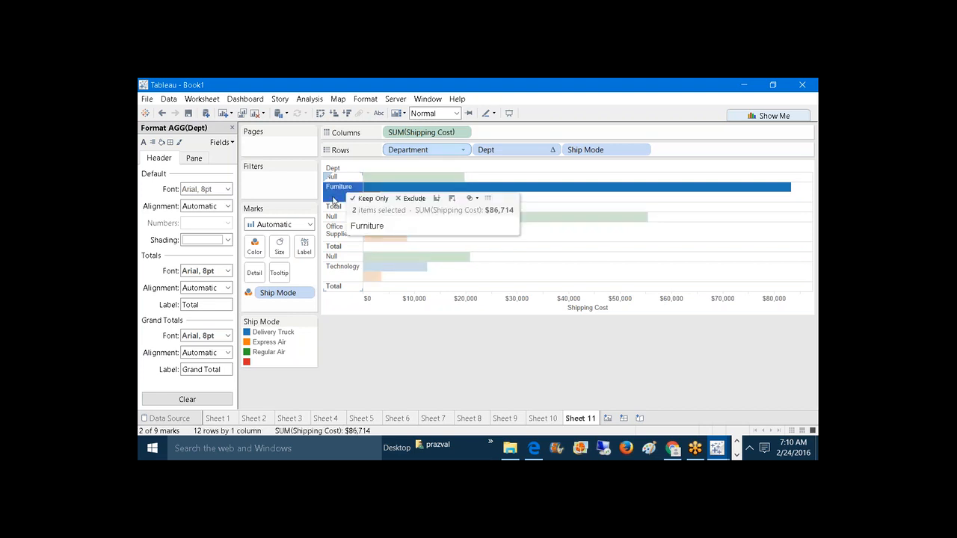
right_click(333, 210)
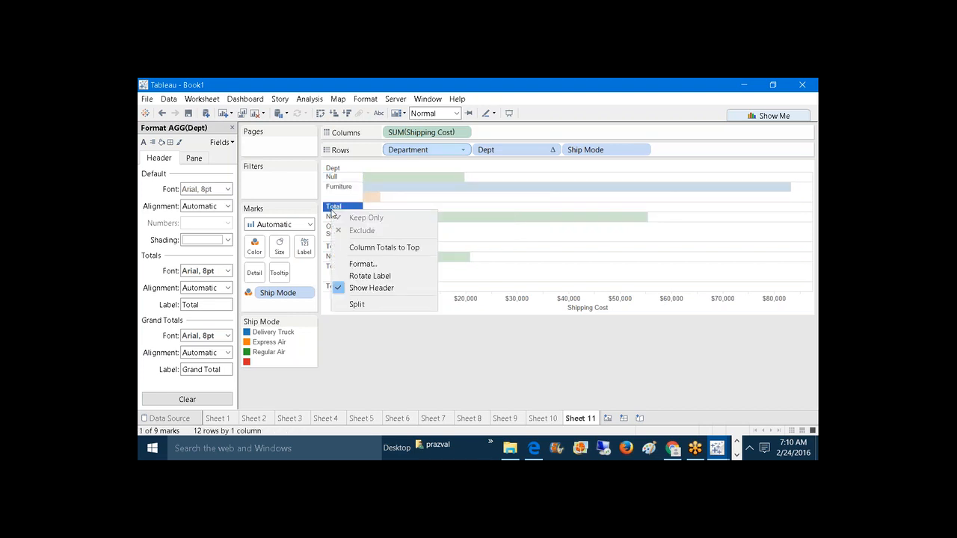
left_click(351, 358)
left_click(216, 307)
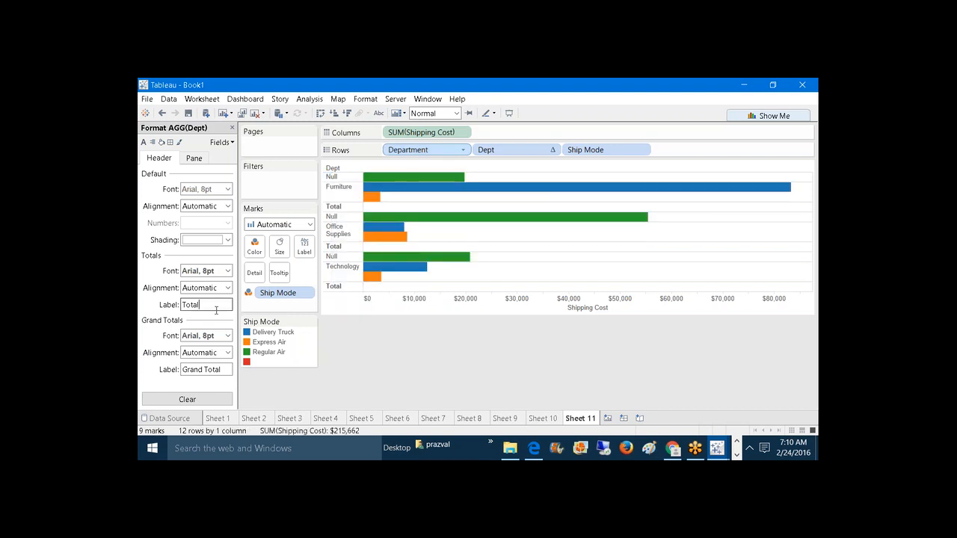
key("BackSpace")
key("BackSpace")
key("BackSpace")
key("BackSpace")
key("BackSpace")
left_click(232, 128)
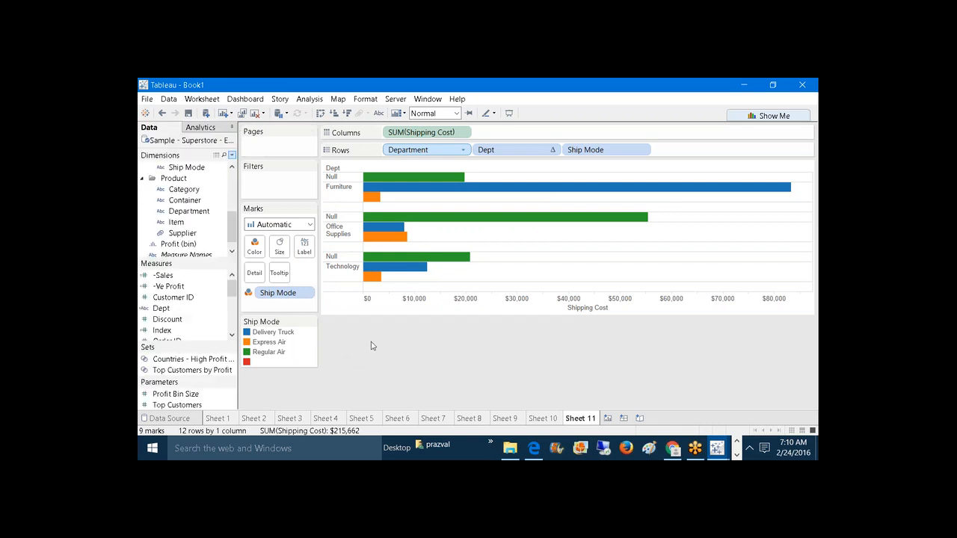
Step: Check the header and pane formatting options and the available commands for the Null entries of the Dept headers
left_click(335, 257)
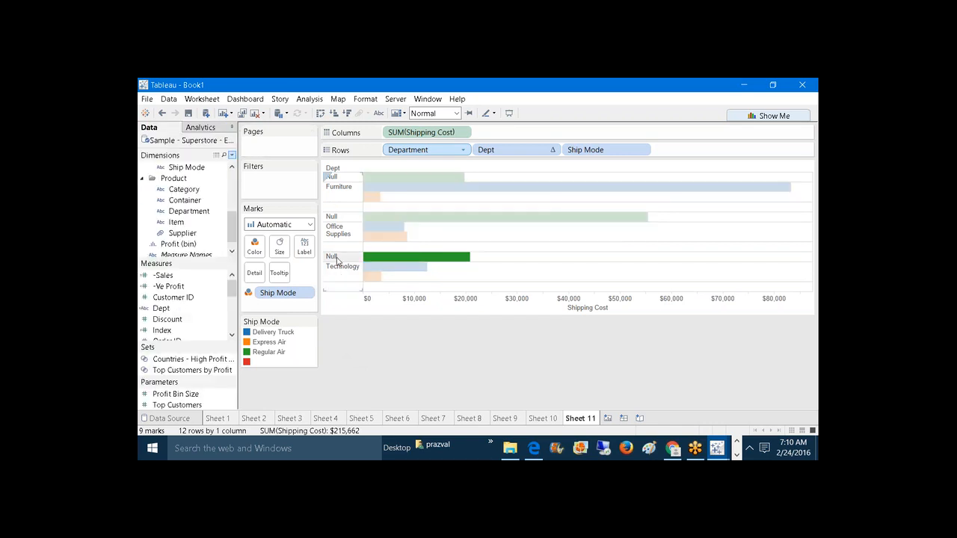
right_click(337, 260)
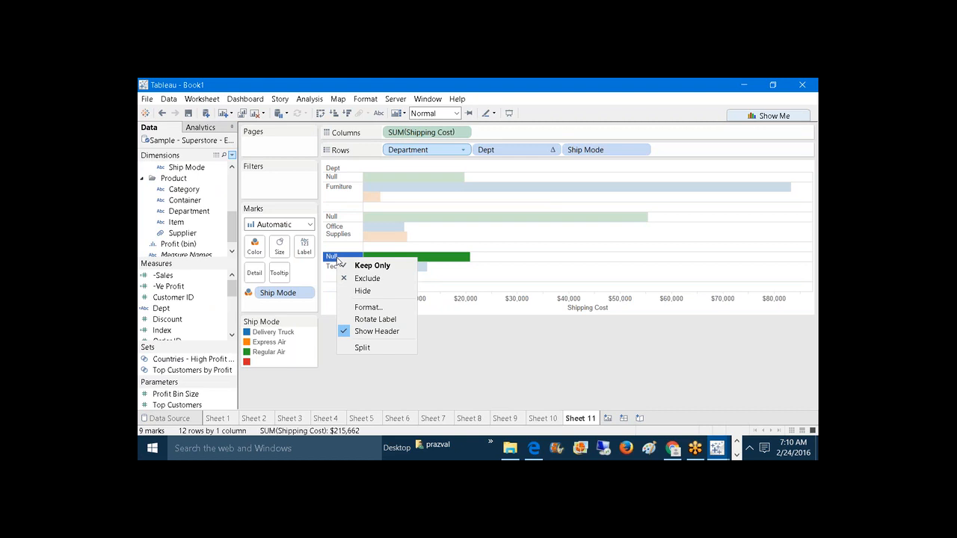
left_click(367, 308)
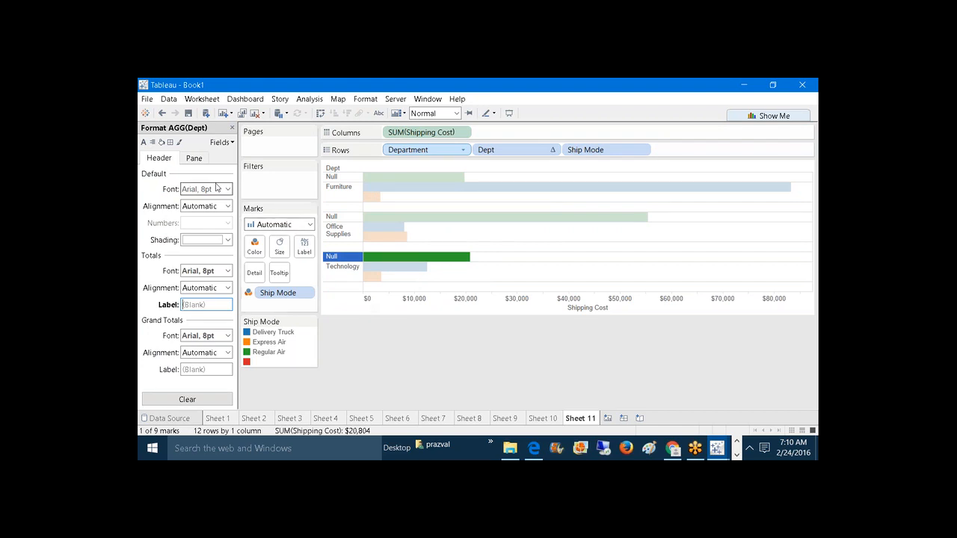
left_click(197, 163)
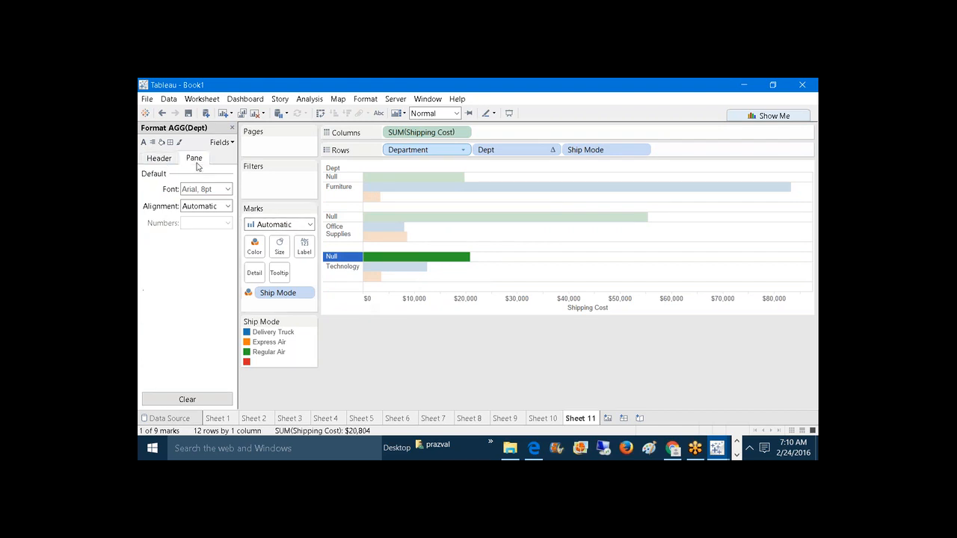
left_click(168, 161)
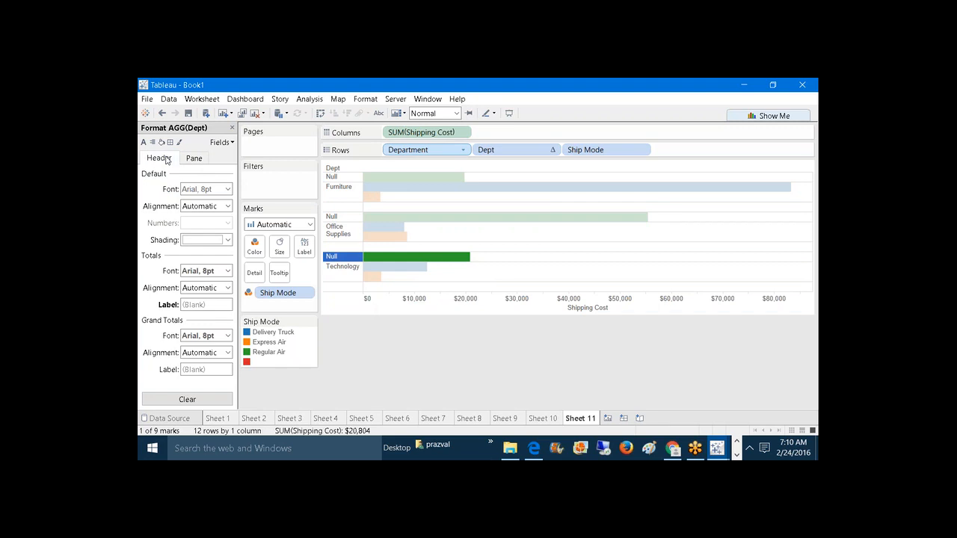
left_click(386, 336)
left_click(232, 128)
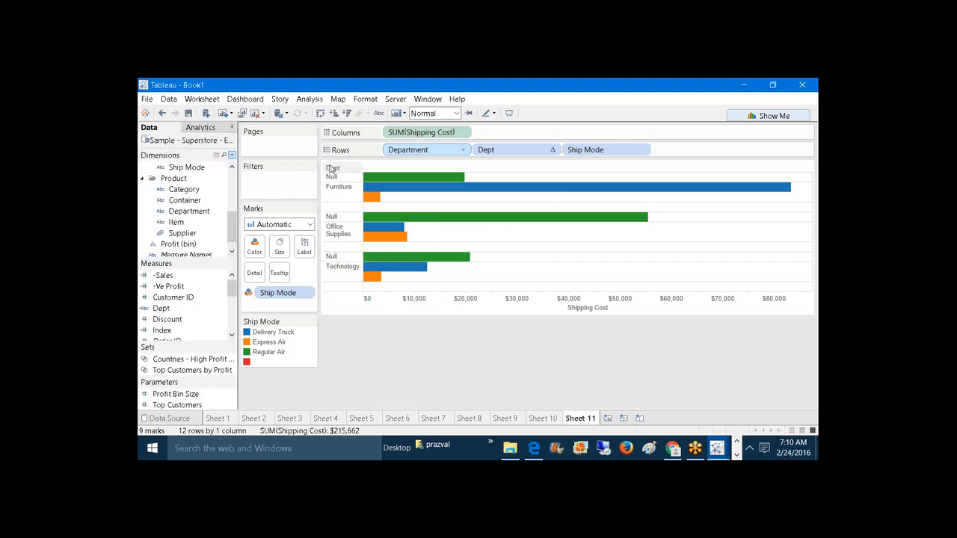
left_click(334, 178)
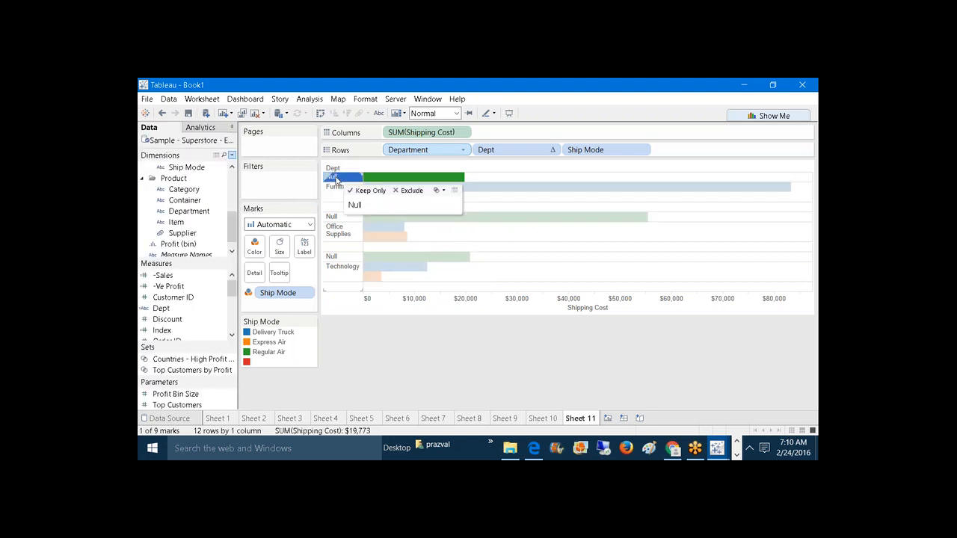
right_click(336, 179)
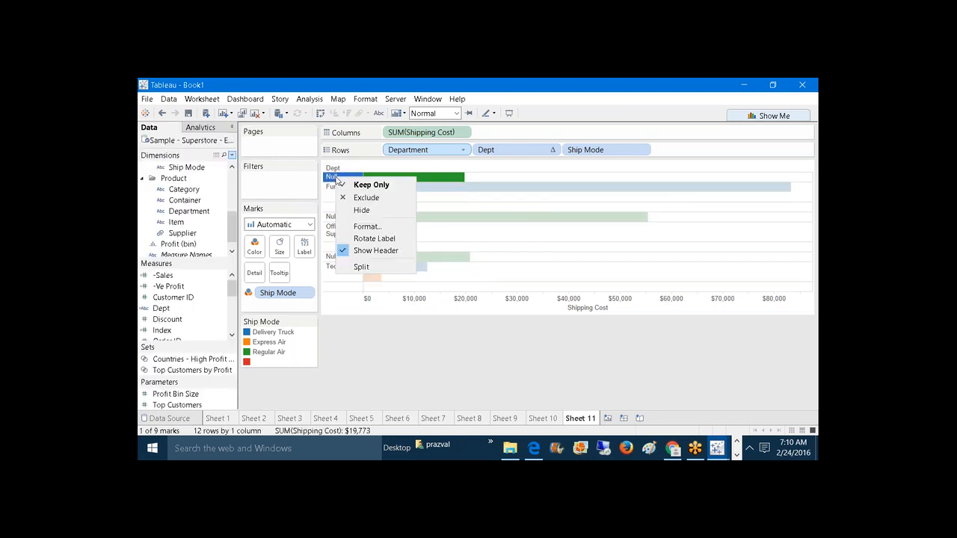
left_click(420, 353)
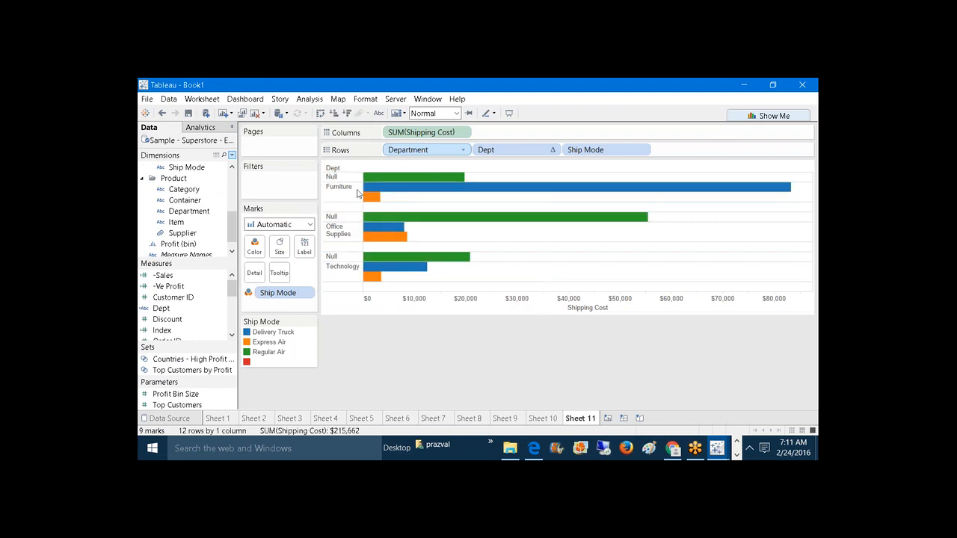
Step: Remove the Dept field from Rows and show the Department headers again
left_click_drag(532, 149, 602, 397)
right_click(411, 152)
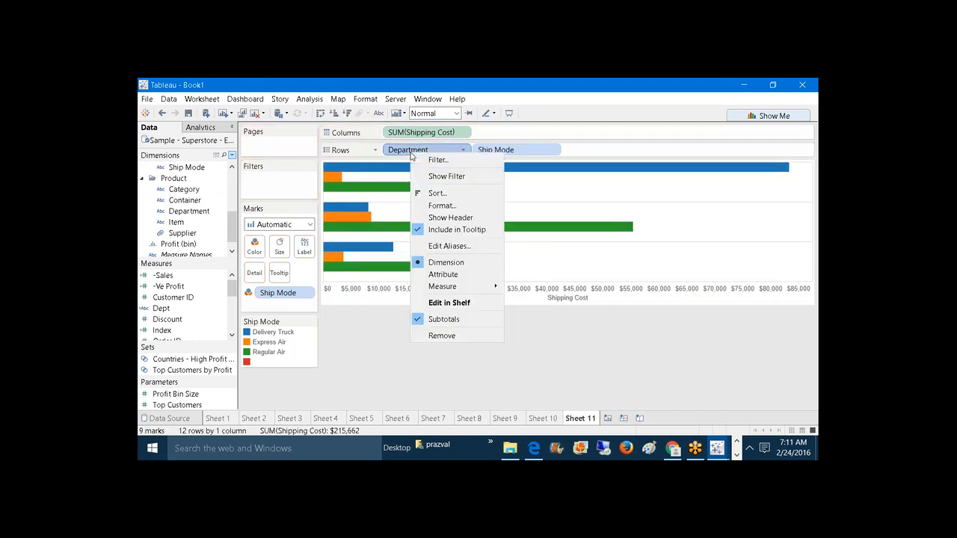
left_click(441, 217)
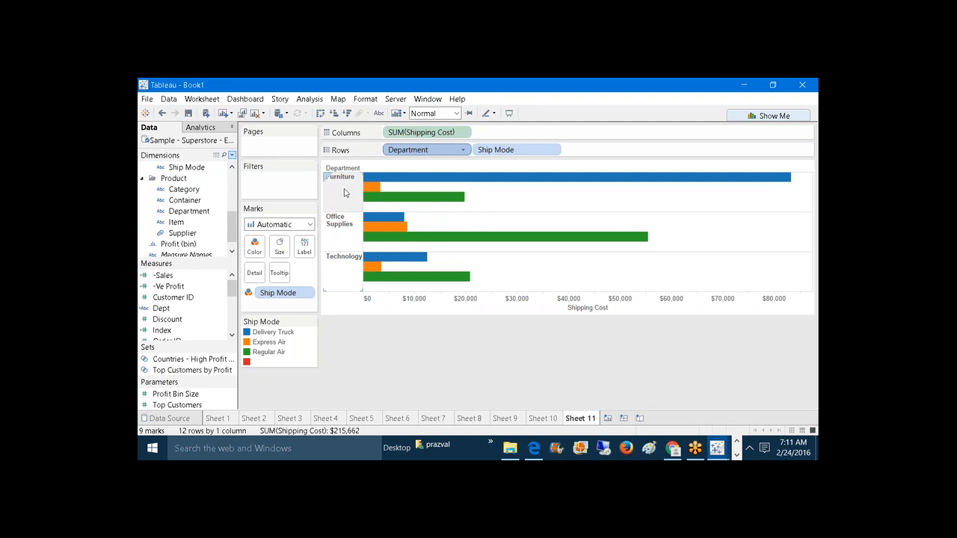
Step: Switch to the Notepad notes and add the heading "6)FUNNEL Chart:-" below the Grouped Bar Chart entry
left_click(737, 455)
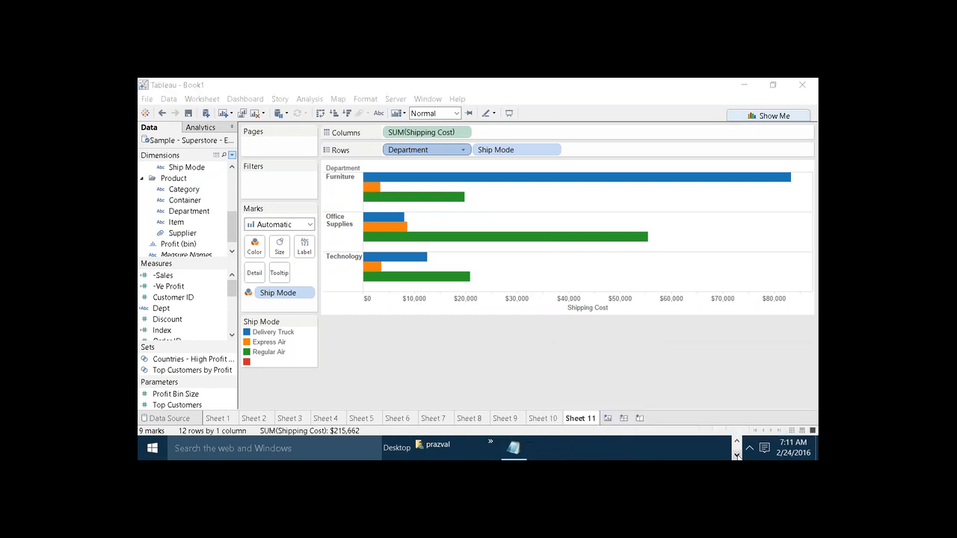
left_click(514, 447)
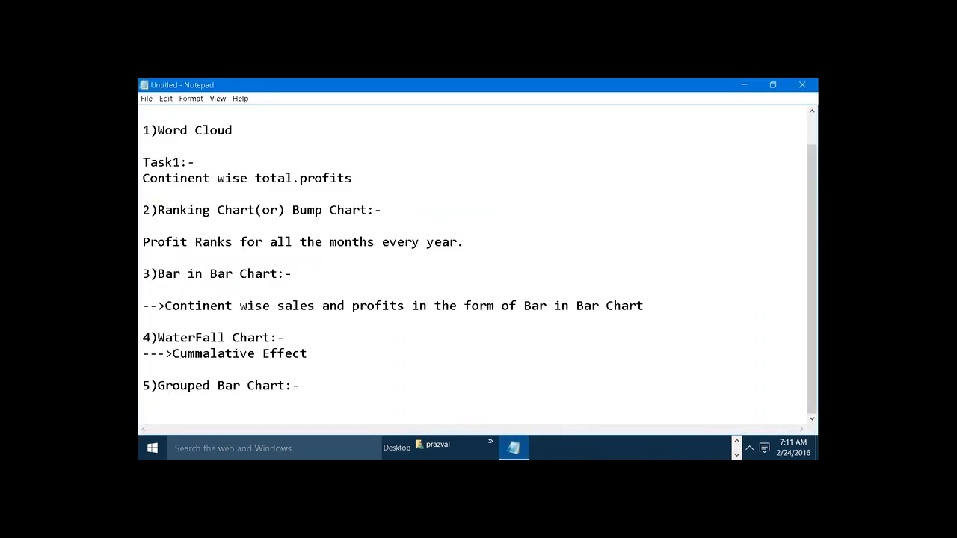
key("Return")
type("6)")
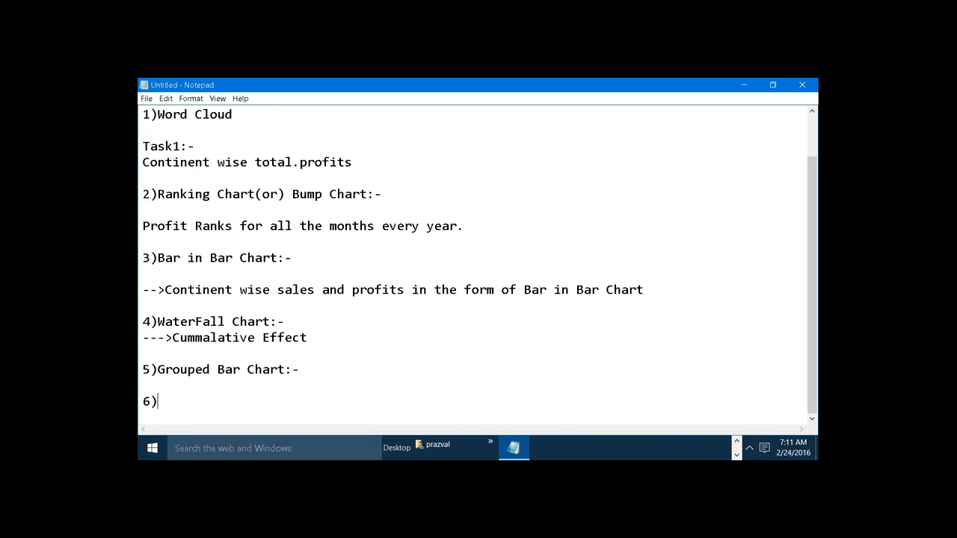
type("FUNNEL Chart")
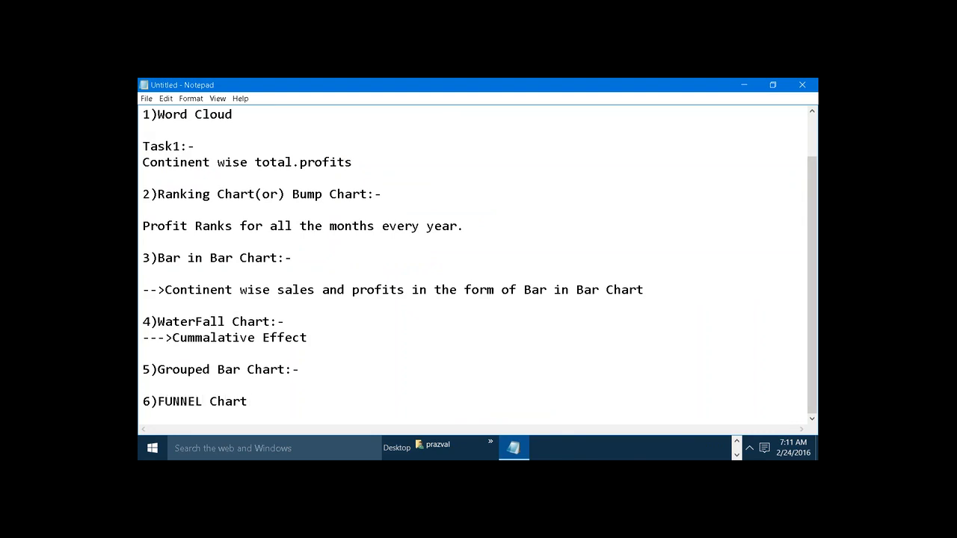
type(":-")
key("Return")
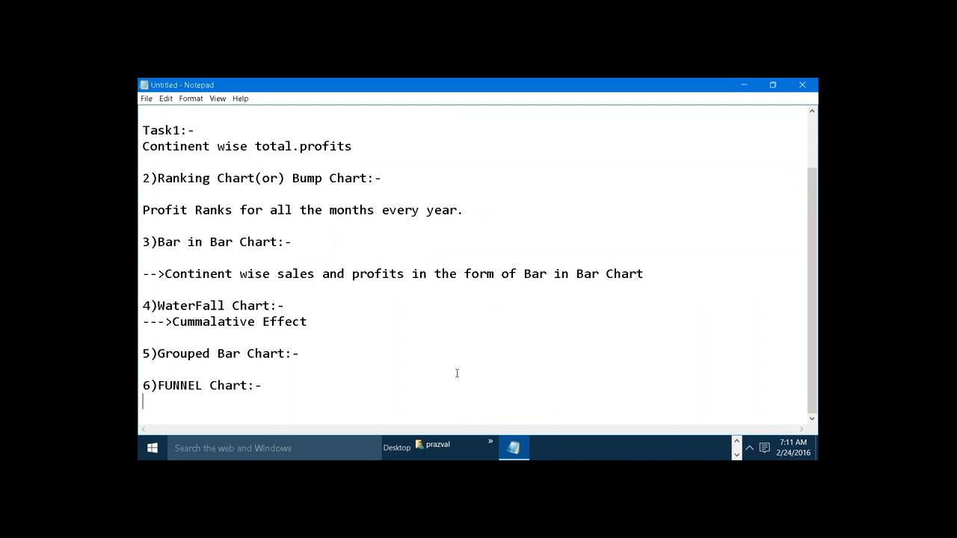
Step: Switch back to Tableau and add a new worksheet after Sheet 11
left_click(737, 443)
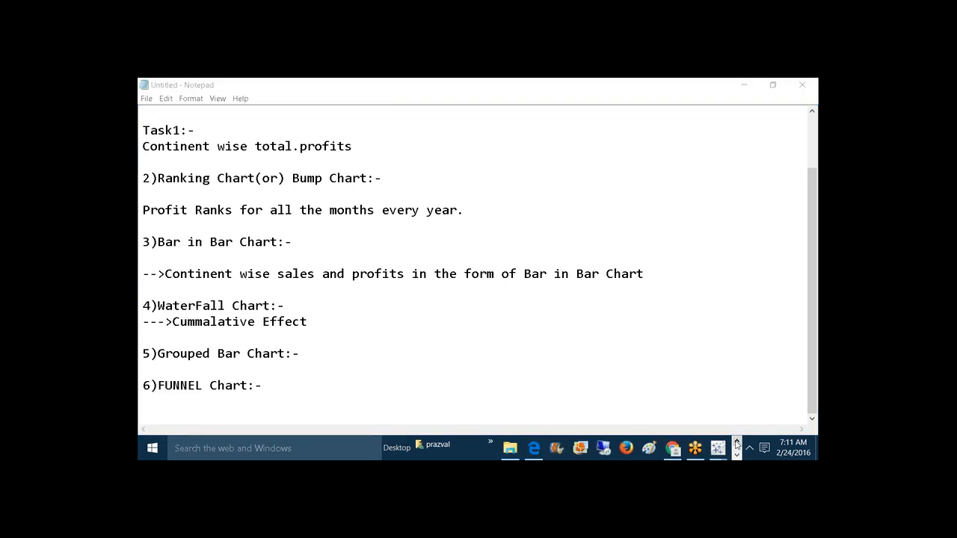
mouse_move(737, 445)
left_click(735, 412)
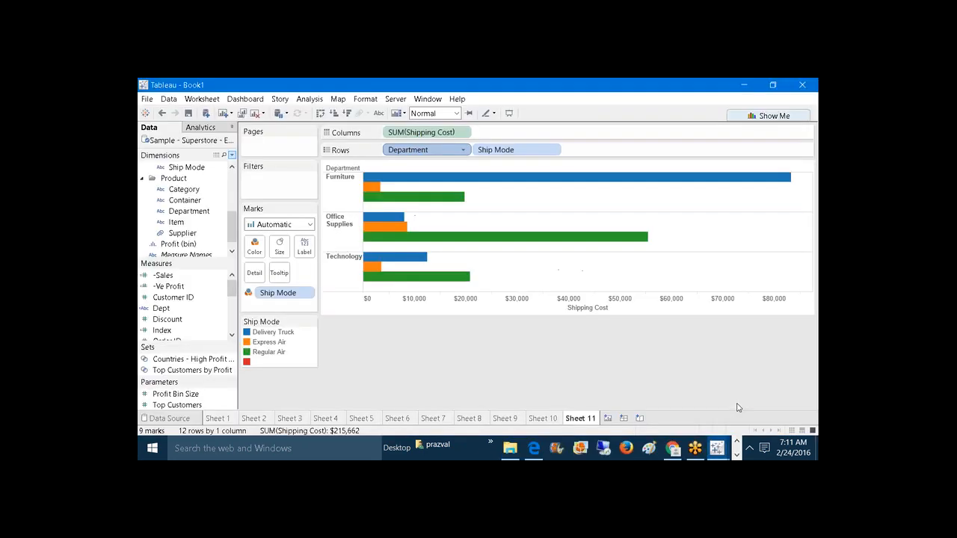
left_click(608, 419)
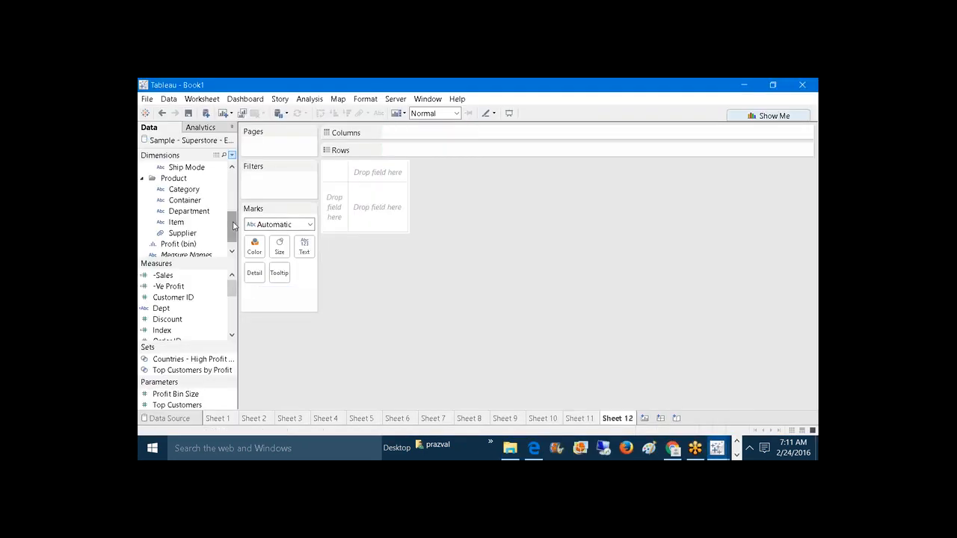
scroll(202, 209, "down", 3)
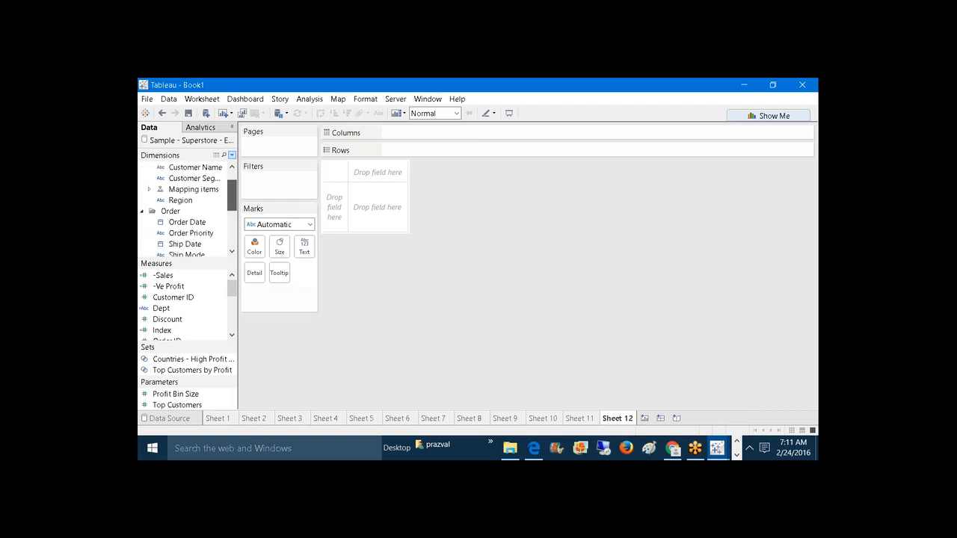
left_click_drag(196, 226, 224, 219)
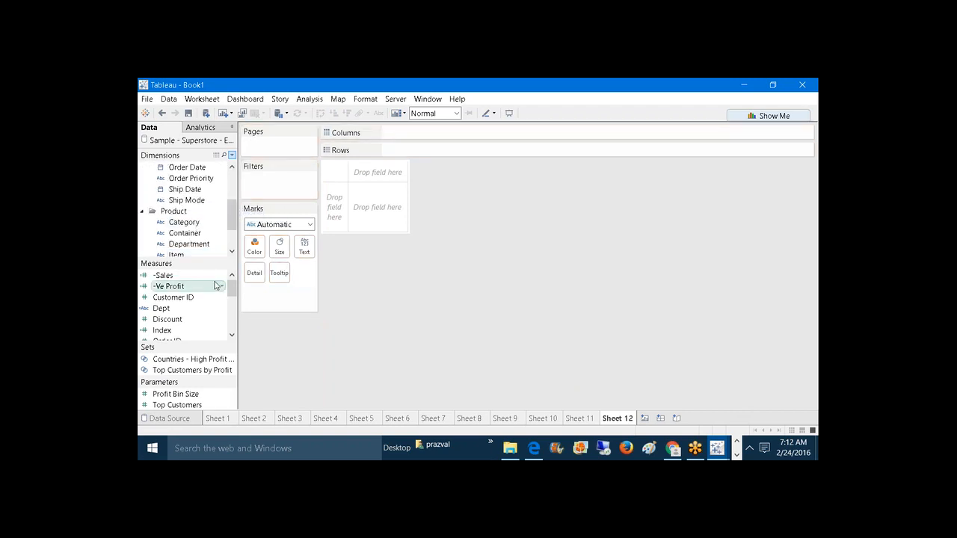
left_click_drag(233, 290, 234, 315)
left_click_drag(160, 287, 303, 247)
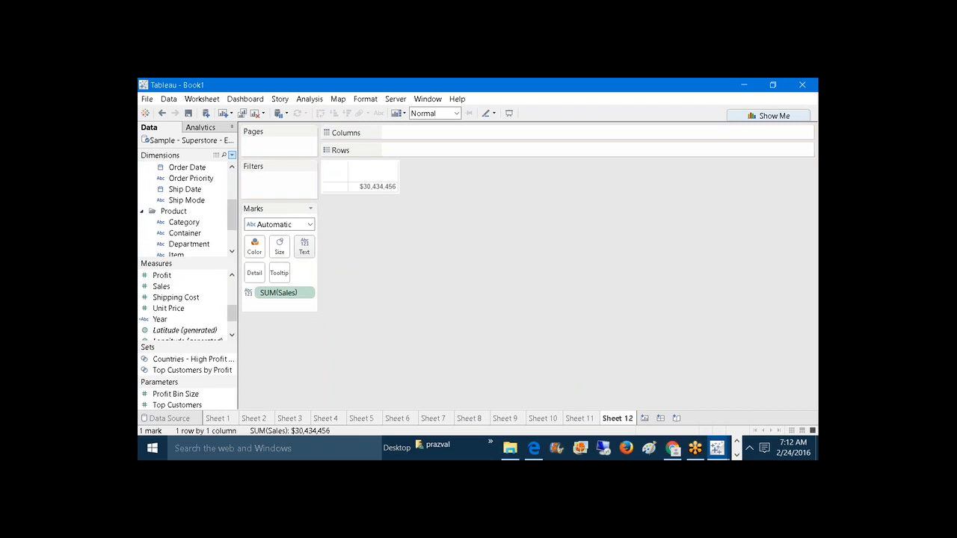
left_click_drag(275, 293, 255, 247)
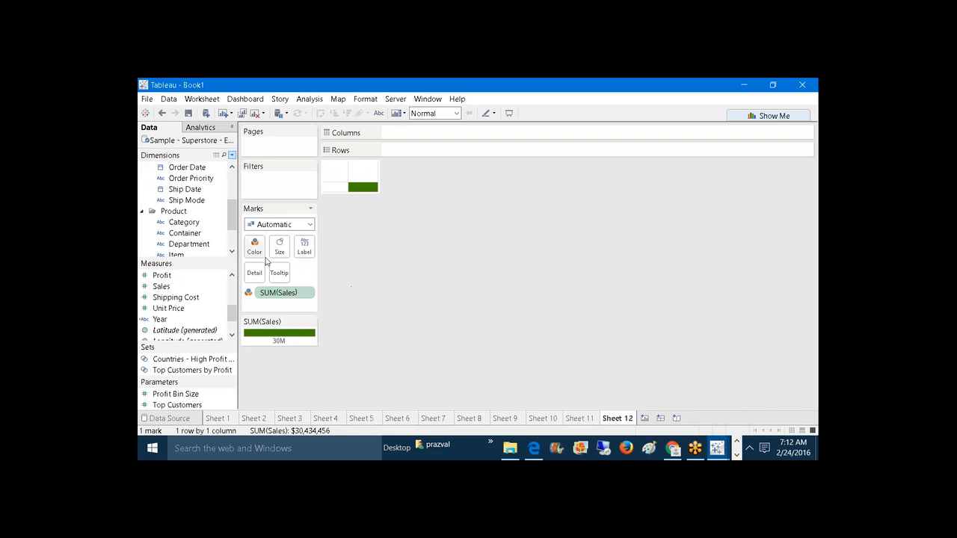
left_click_drag(278, 293, 369, 294)
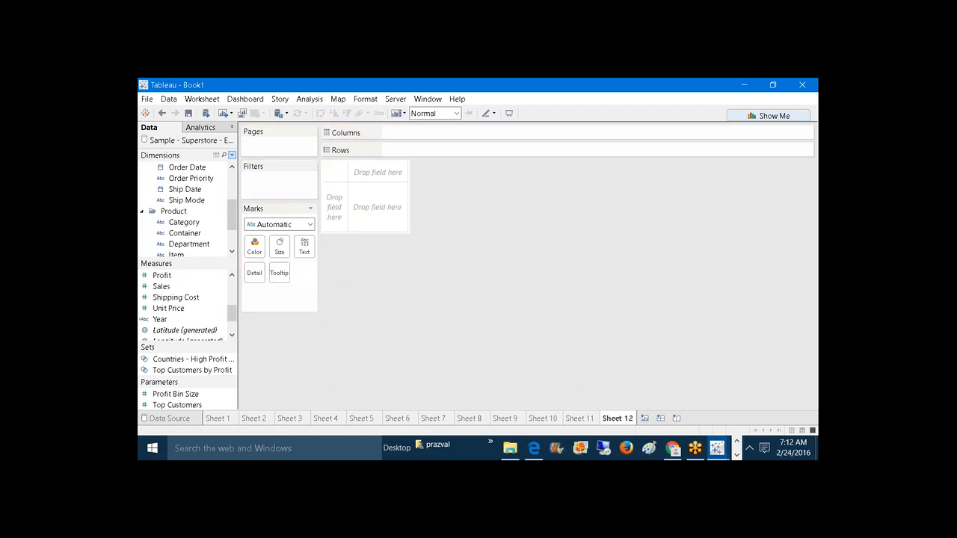
Step: Color the marks by Category, size them by Sales and set the mark type to Bar
left_click_drag(184, 222, 254, 244)
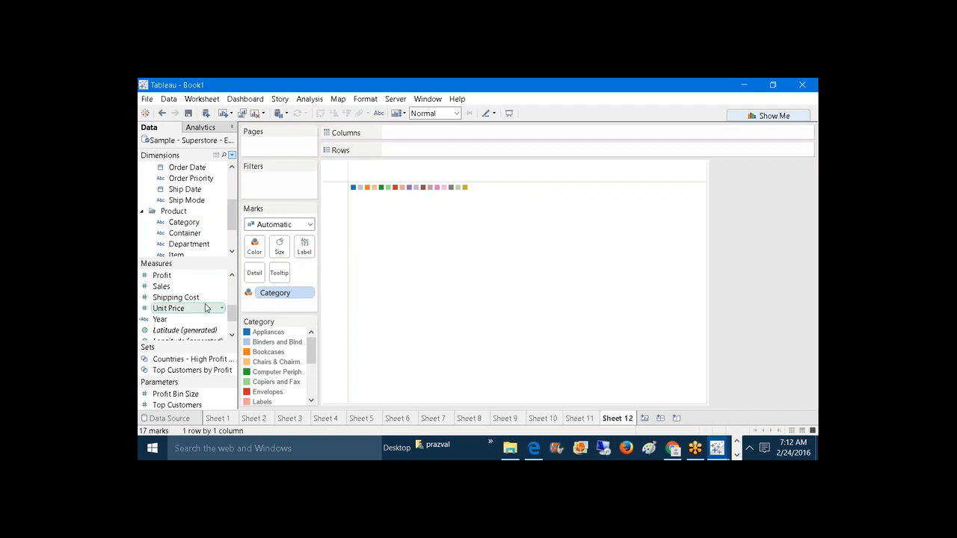
left_click_drag(161, 286, 279, 249)
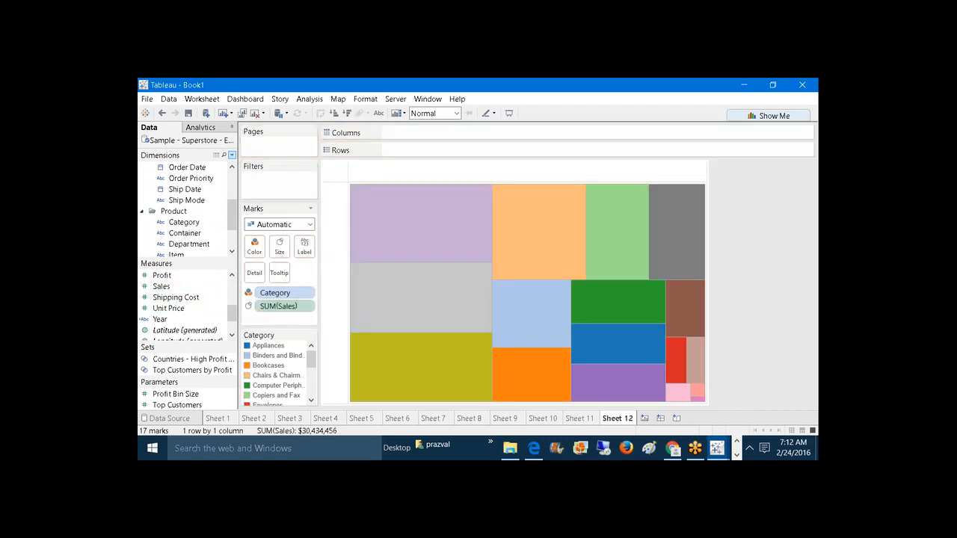
left_click(310, 224)
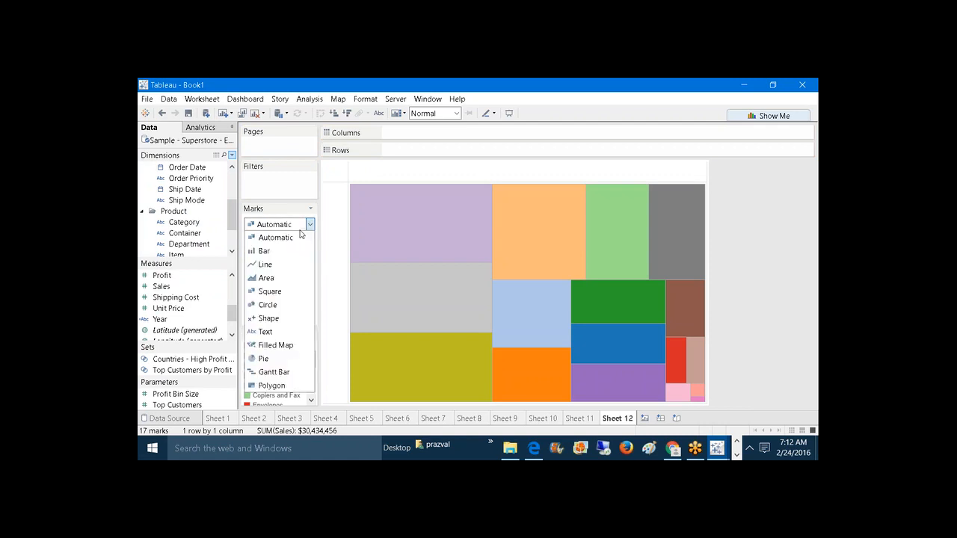
left_click(265, 251)
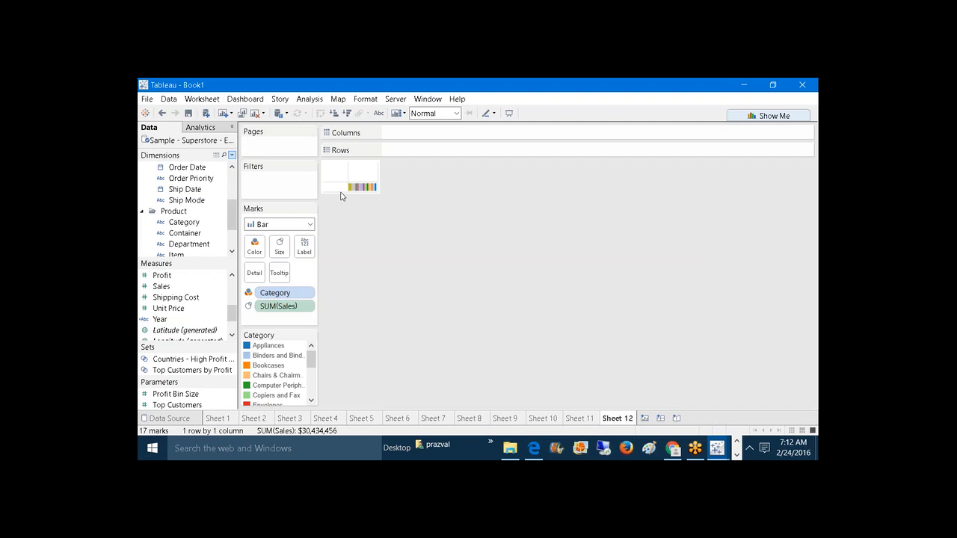
left_click_drag(341, 196, 344, 210)
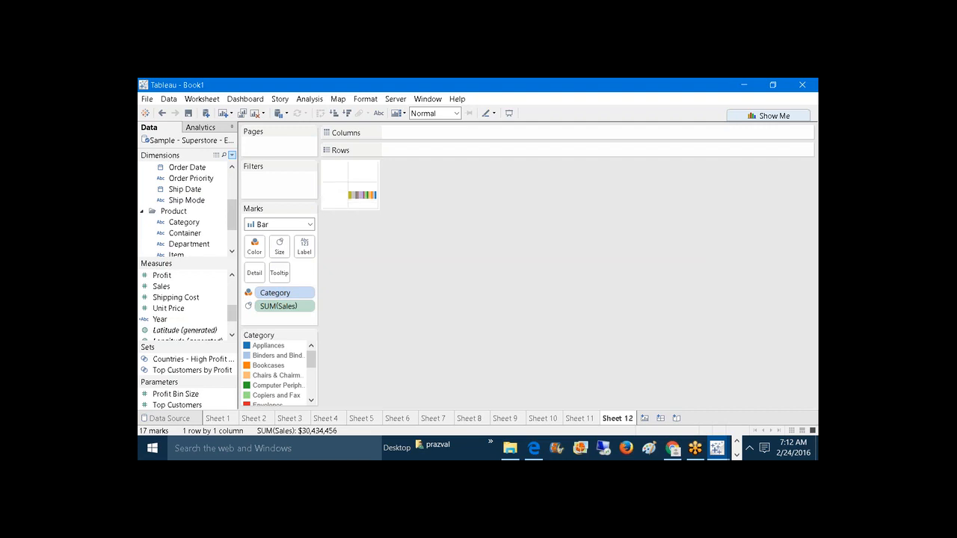
Step: Plot Sales on Rows, sort the categories in descending order and widen the chart into a funnel shape
left_click_drag(172, 288, 408, 150)
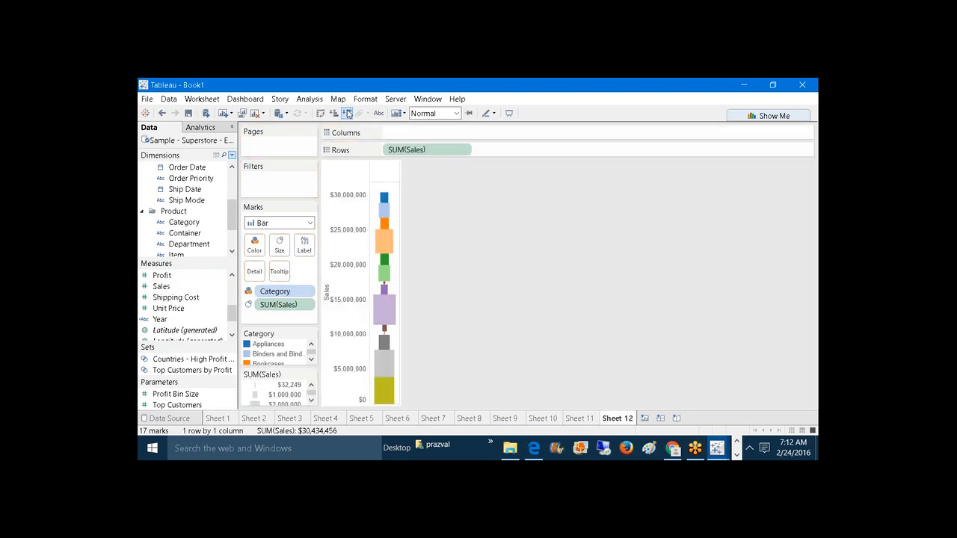
left_click(348, 113)
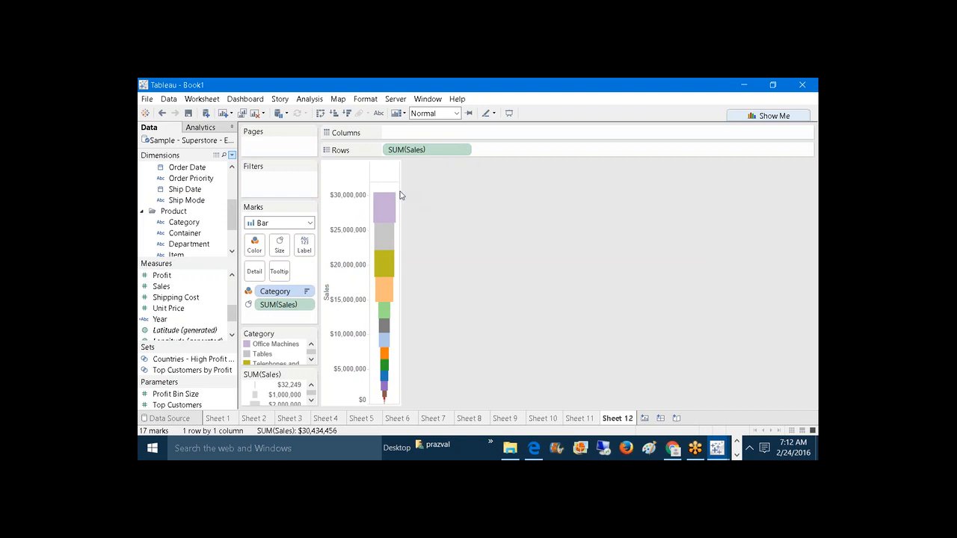
left_click_drag(401, 194, 578, 210)
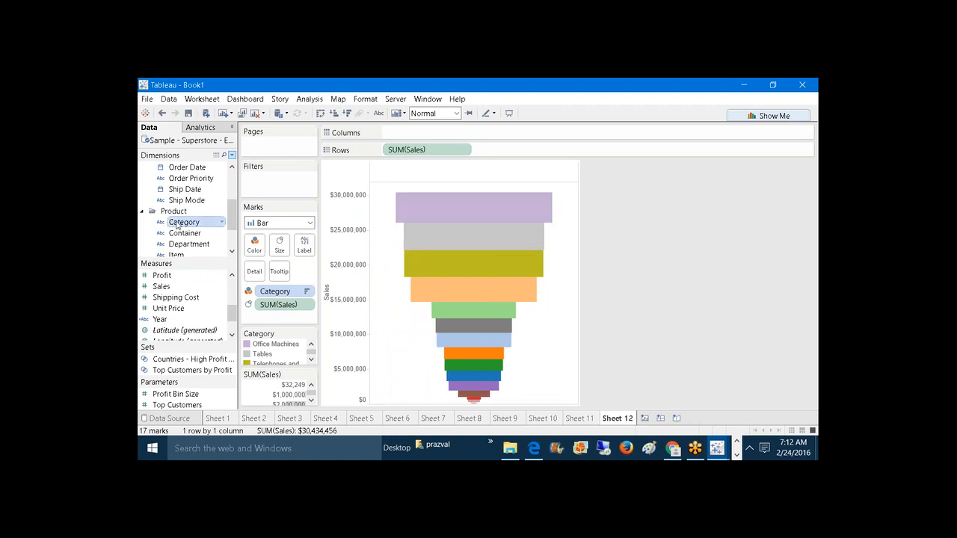
Step: Label the funnel segments with Category and Sales and widen the chart further
left_click_drag(176, 226, 303, 246)
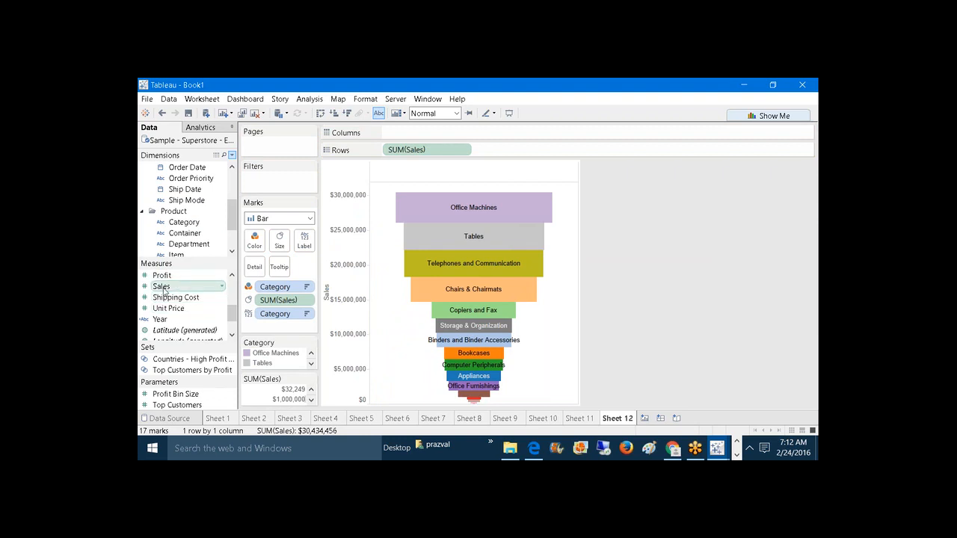
left_click_drag(164, 291, 308, 243)
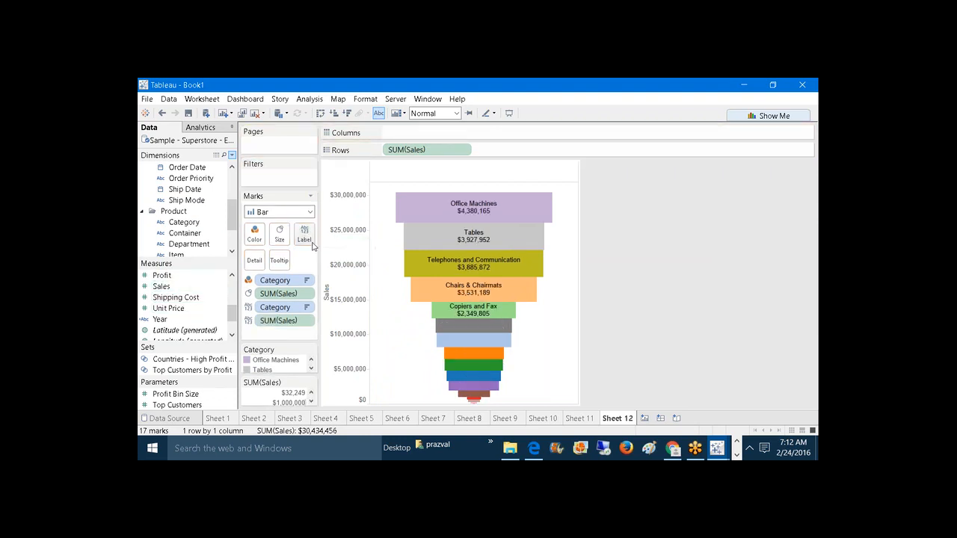
left_click_drag(578, 266, 632, 262)
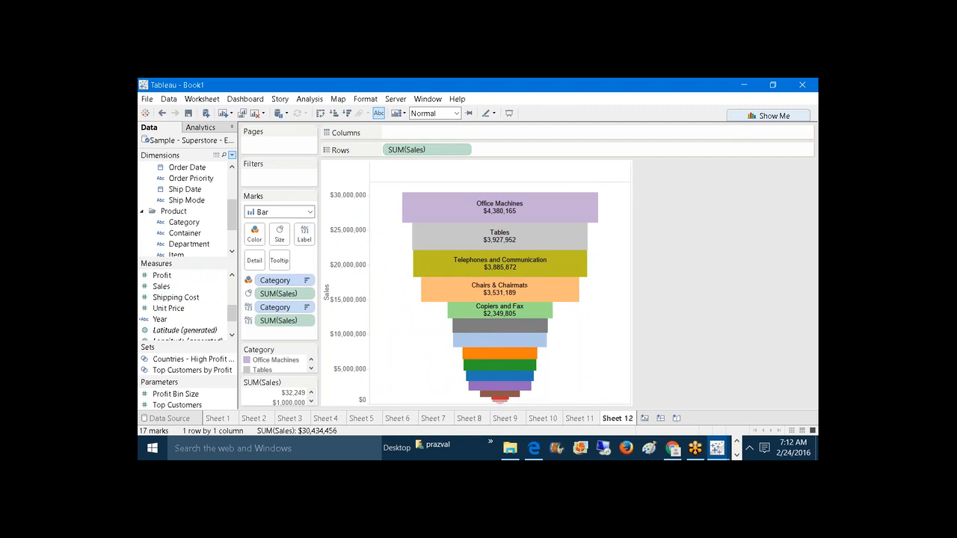
Step: Apply the Percent of Total quick table calculation to the Sales label and preview the funnel in presentation mode
left_click(306, 321)
mouse_move(374, 299)
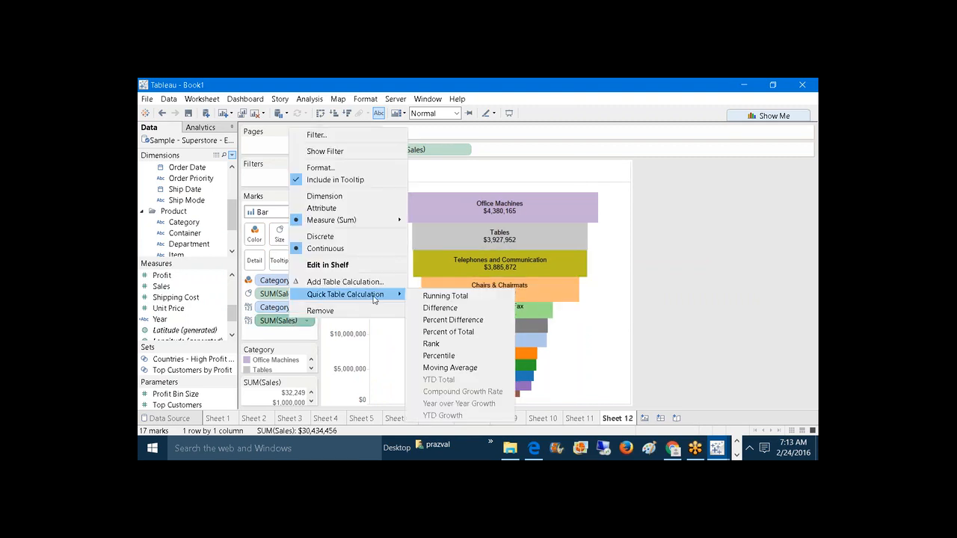
left_click(449, 331)
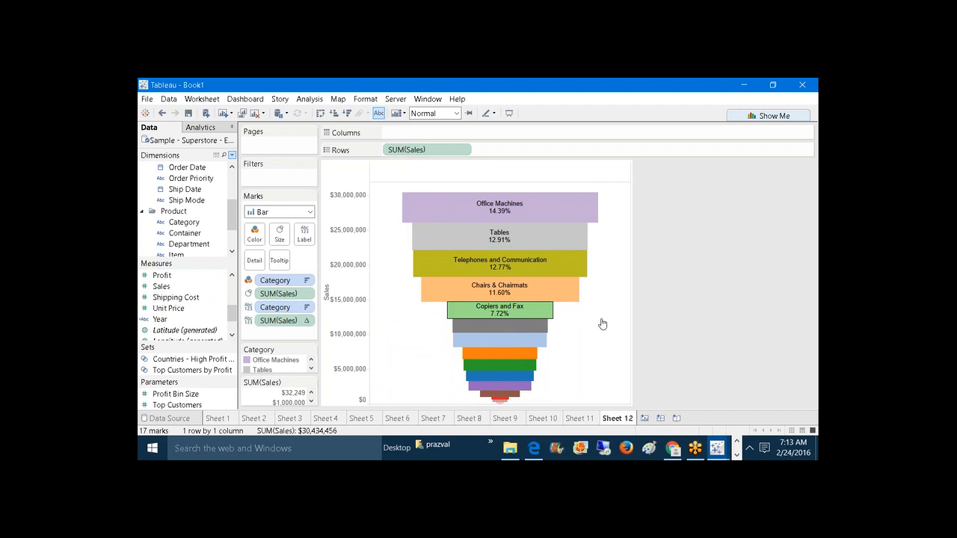
left_click(509, 113)
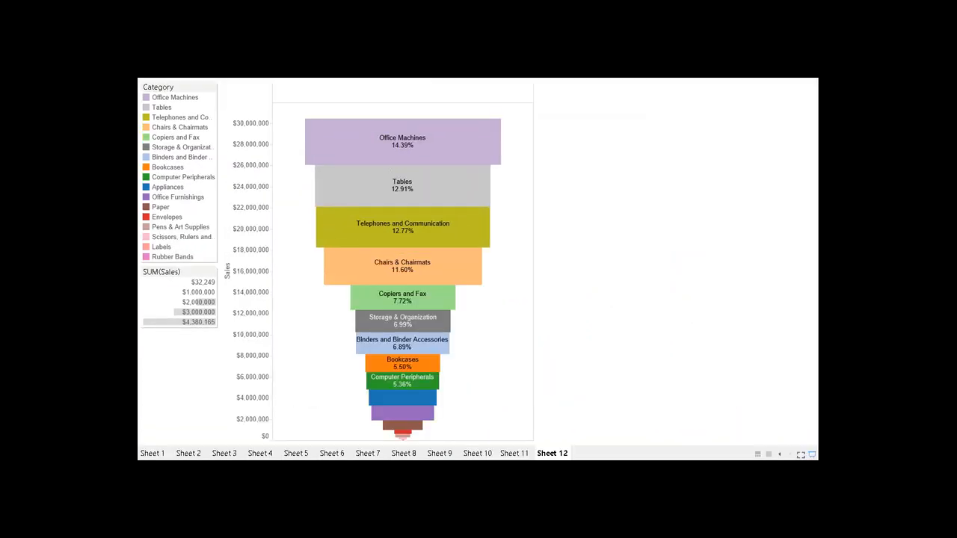
left_click(813, 454)
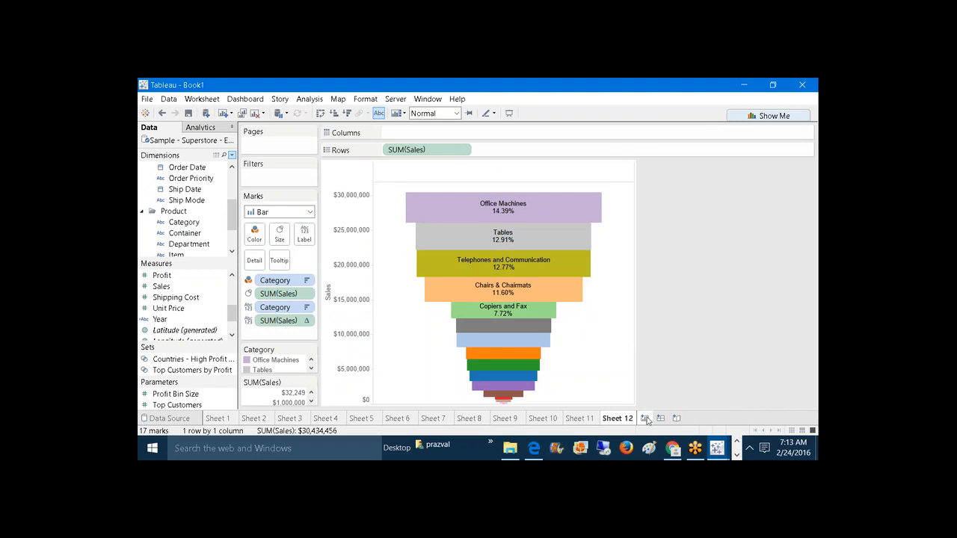
Step: Add a new worksheet with Order Date by year on Columns and Order Date by month on Rows
left_click(647, 419)
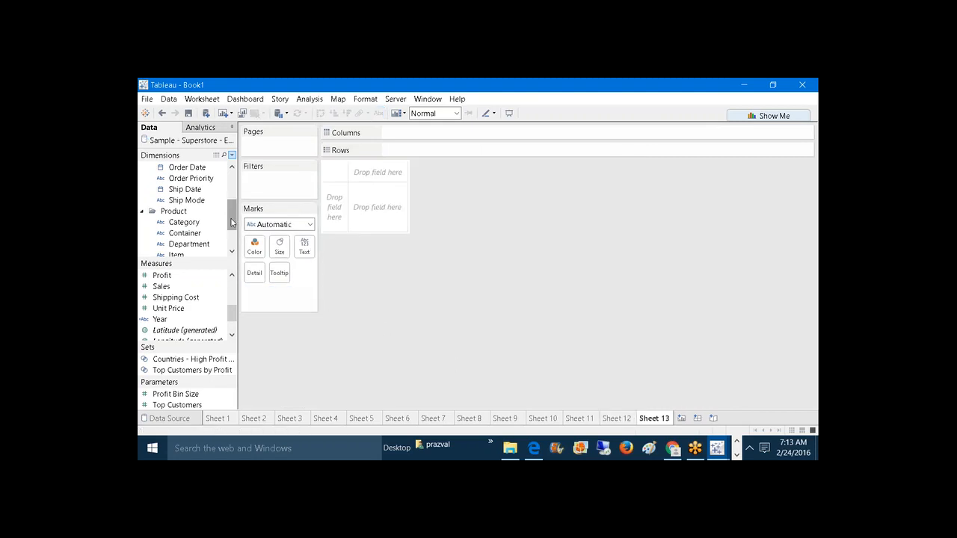
left_click_drag(233, 216, 233, 186)
left_click_drag(187, 243, 434, 132)
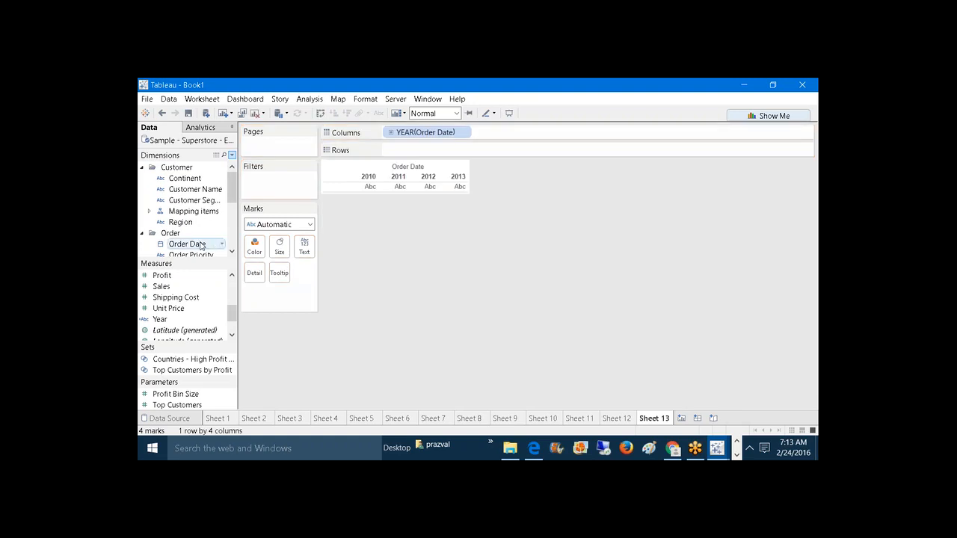
left_click_drag(187, 244, 441, 152)
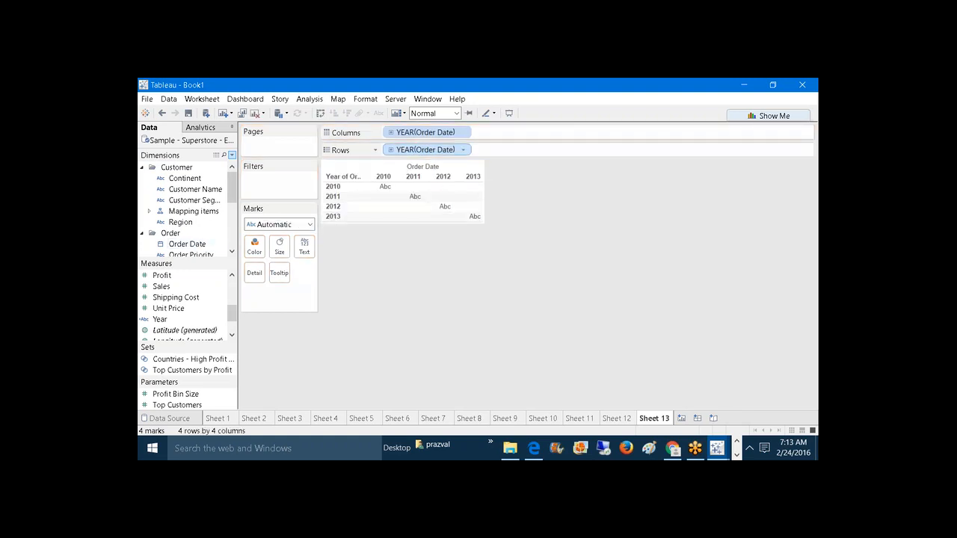
right_click(438, 149)
left_click(467, 213)
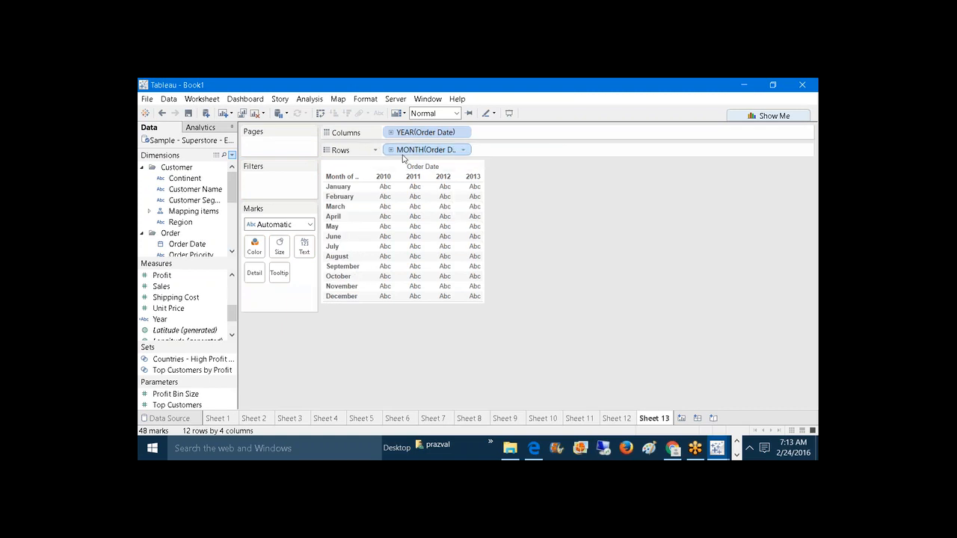
Step: Move the Order Date month to Color, plot Sales on Rows as bars and widen the chart
left_click_drag(423, 150, 255, 258)
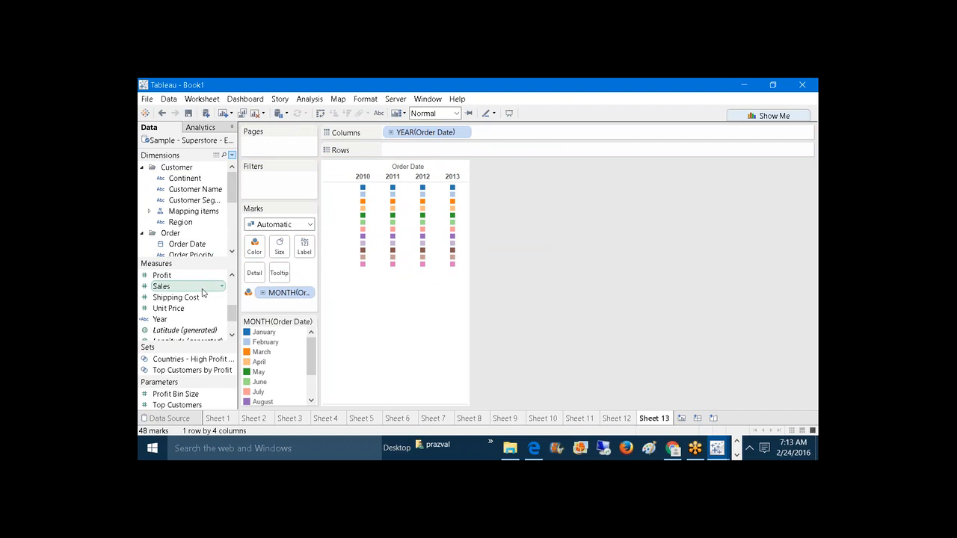
left_click_drag(169, 290, 426, 150)
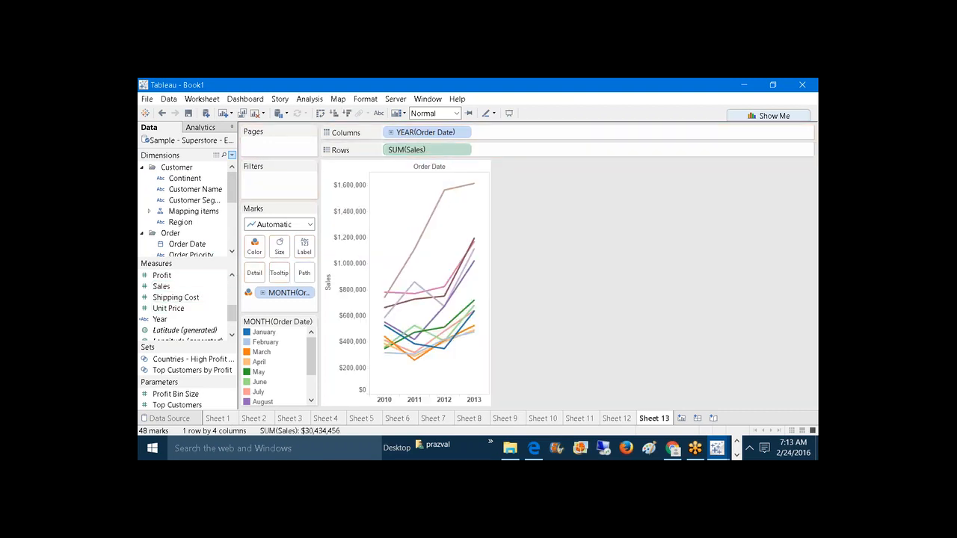
left_click(308, 225)
left_click(289, 253)
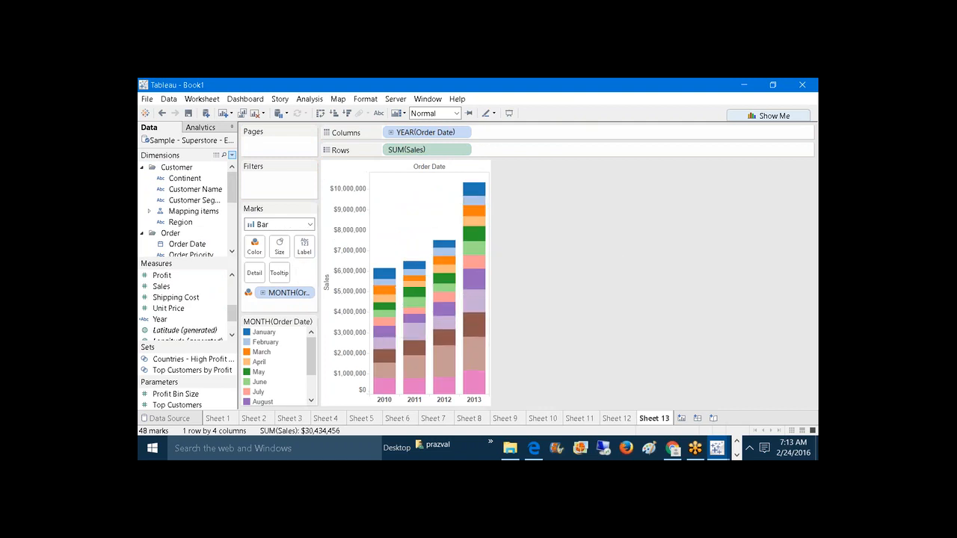
left_click_drag(490, 204, 598, 198)
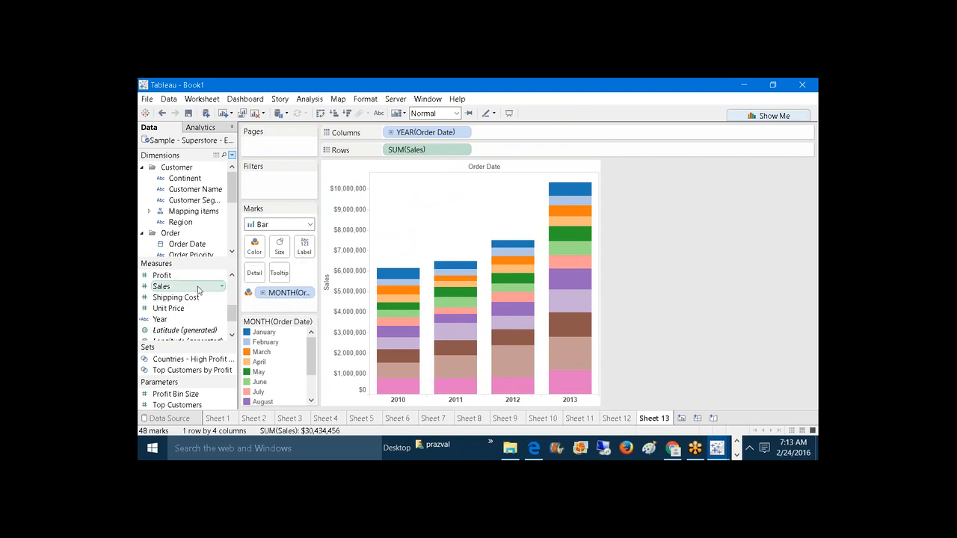
Step: Size the bar segments by Sales and sort the years in descending order
left_click(166, 290)
left_click_drag(166, 289, 279, 245)
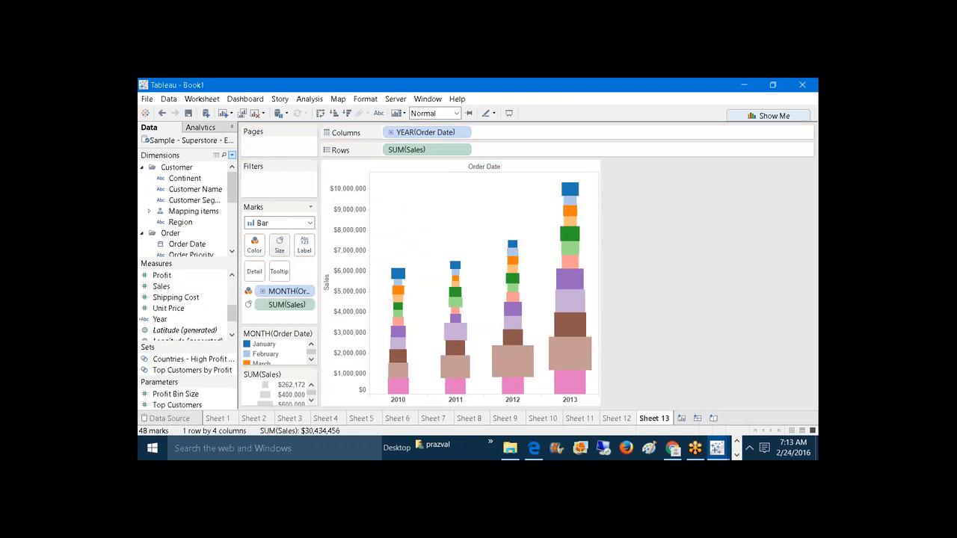
left_click(348, 114)
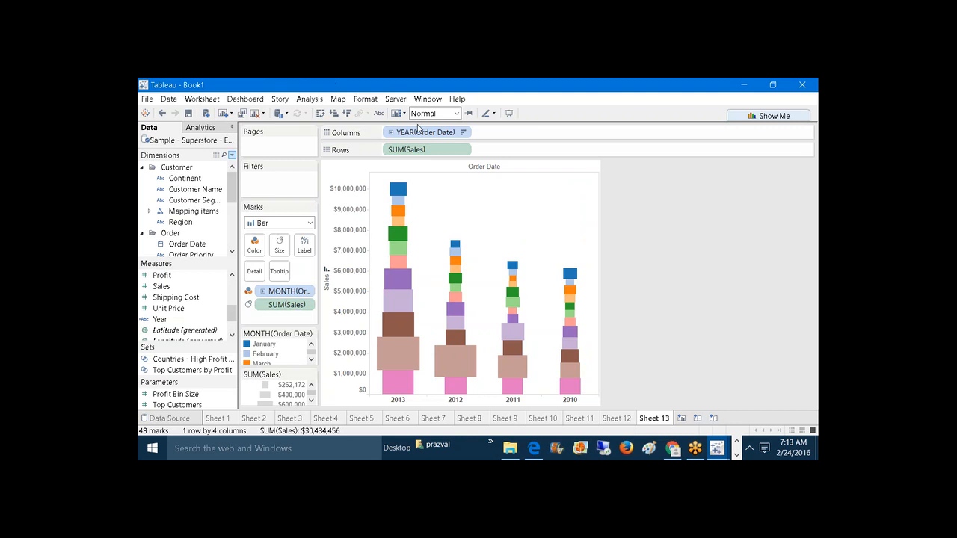
left_click(573, 96)
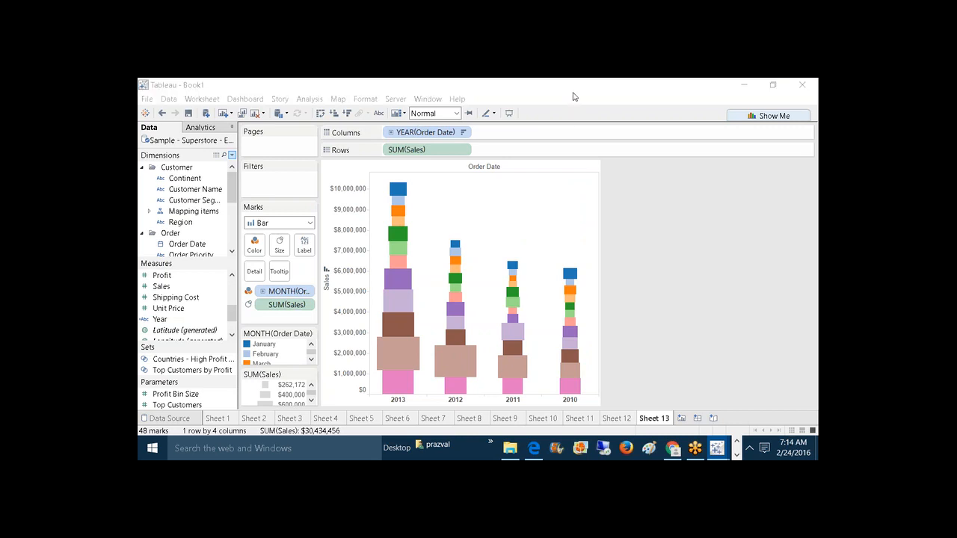
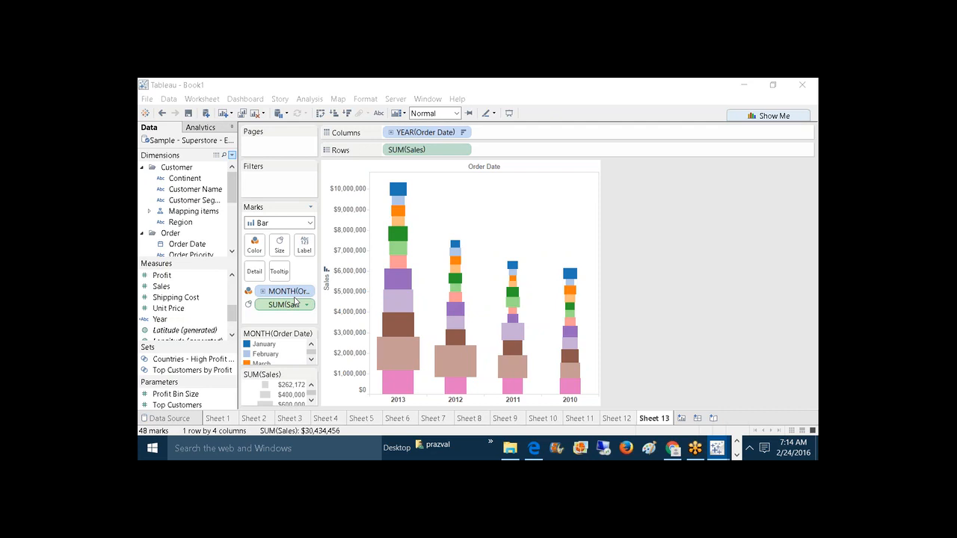
Step: Create a calculated field named Y+M and begin its formula with DATENAME('year',[Order Date])
left_click(232, 155)
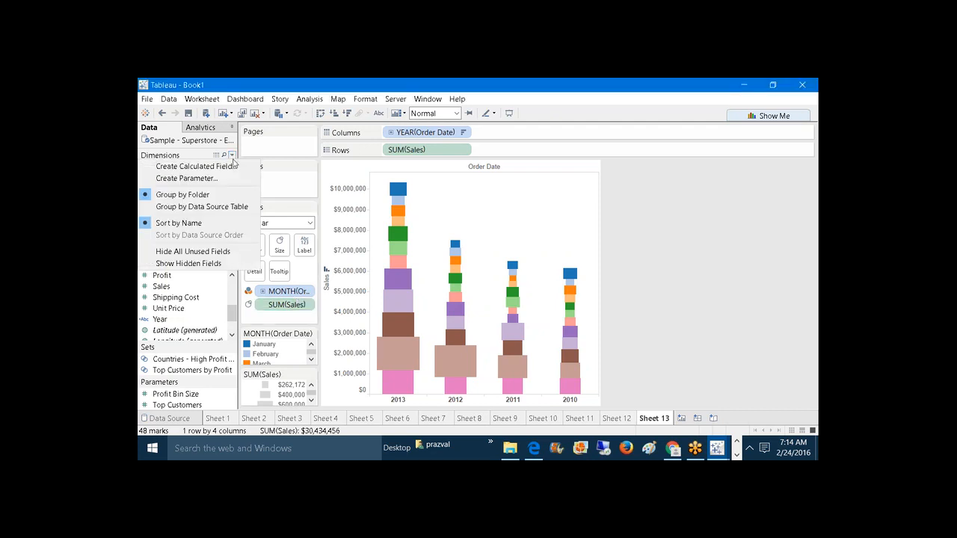
left_click(233, 165)
type("Y+M")
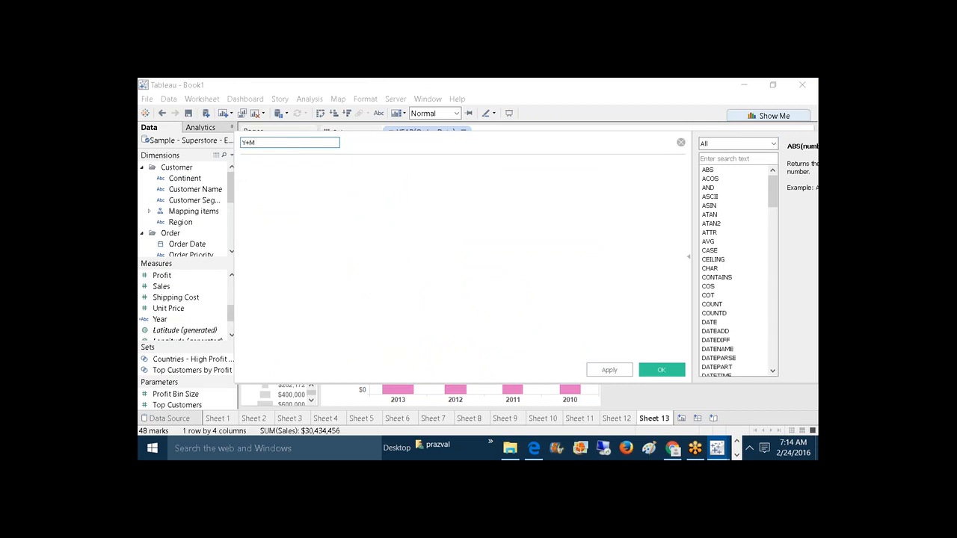
left_click(241, 165)
type("DATEA")
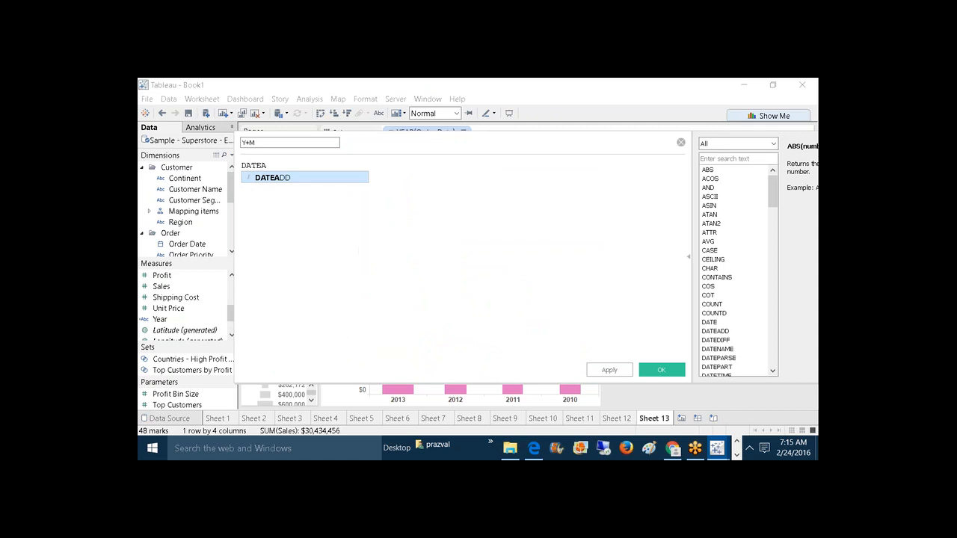
key("BackSpace")
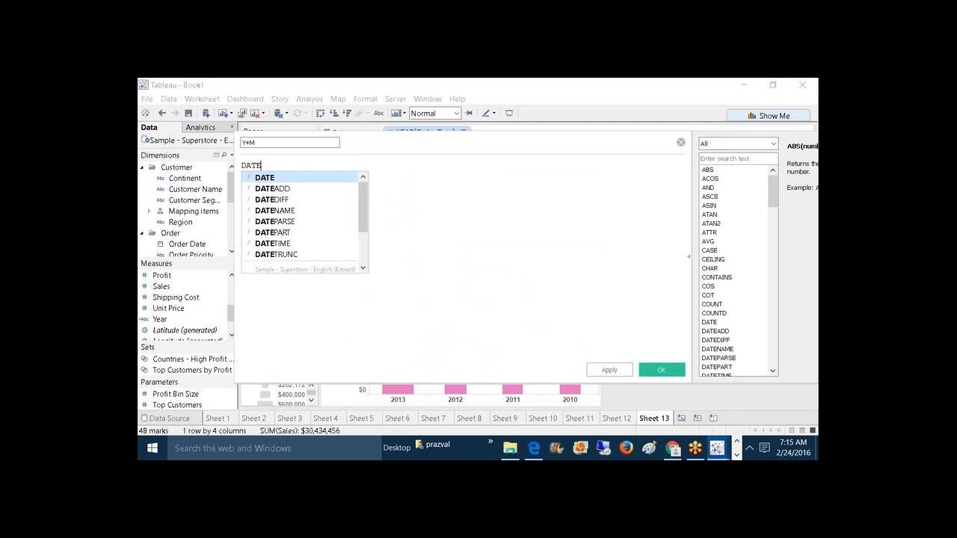
type("NAME(")
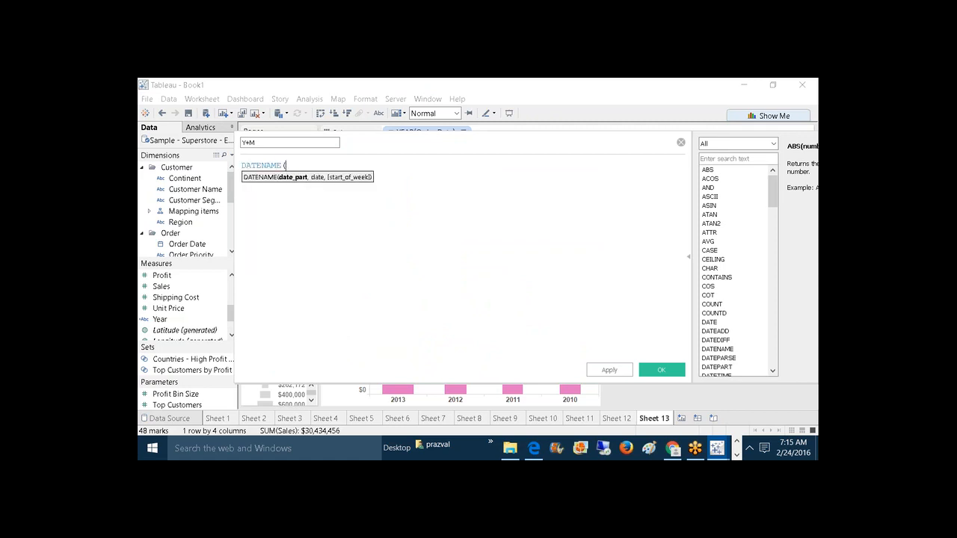
type("'year',O")
key("Down")
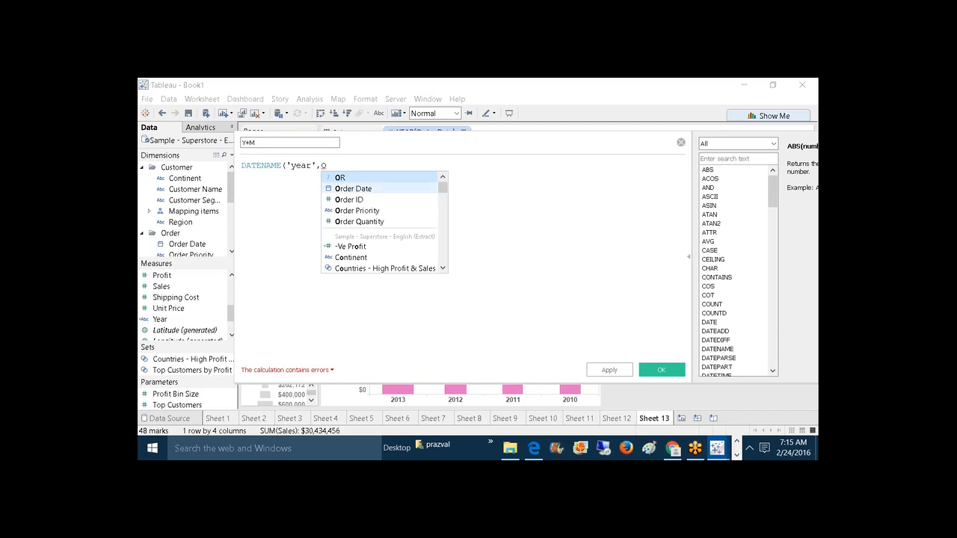
key("Return")
type(")")
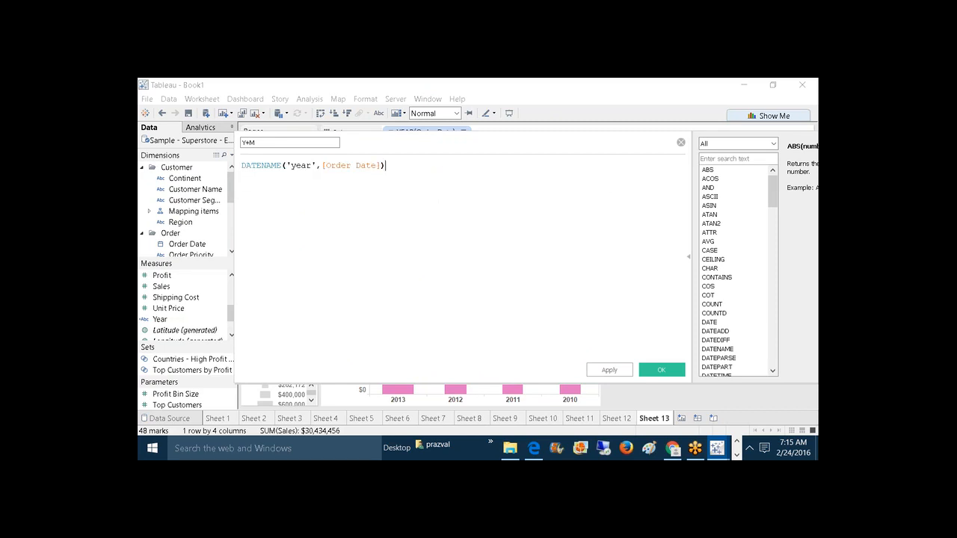
Step: Append +','+DATENAME('month',[Order Date]) to the Y+M formula and save the calculated field
type("+','+DA")
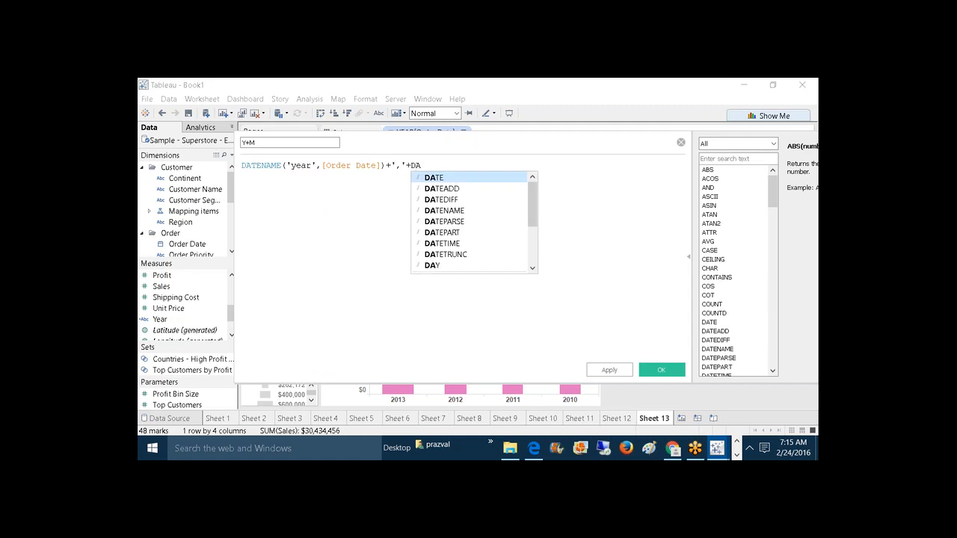
type("TENAME('mon")
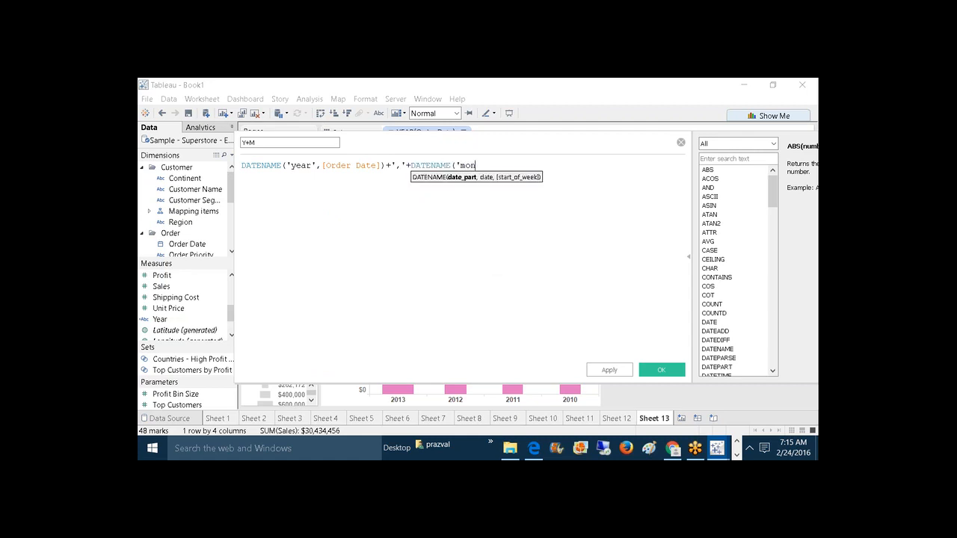
type("th',")
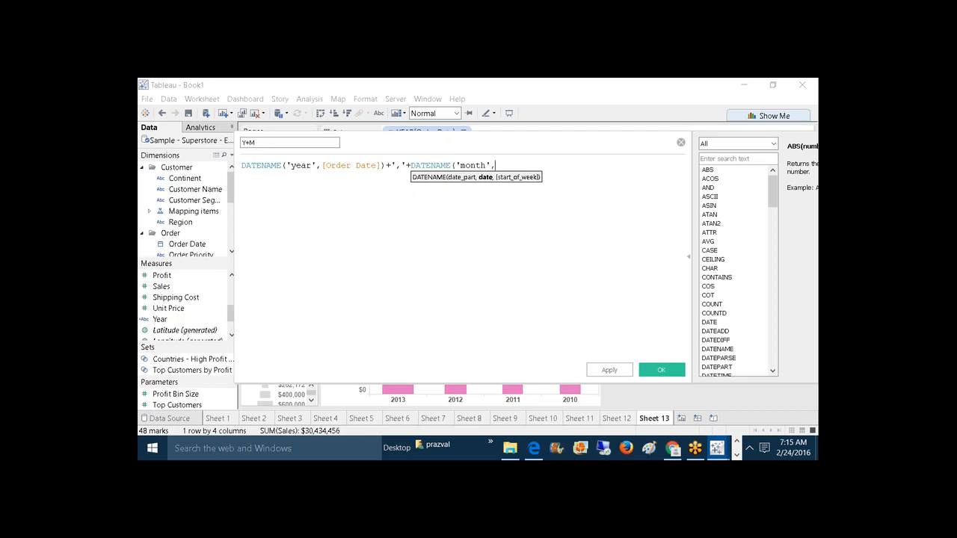
type("or")
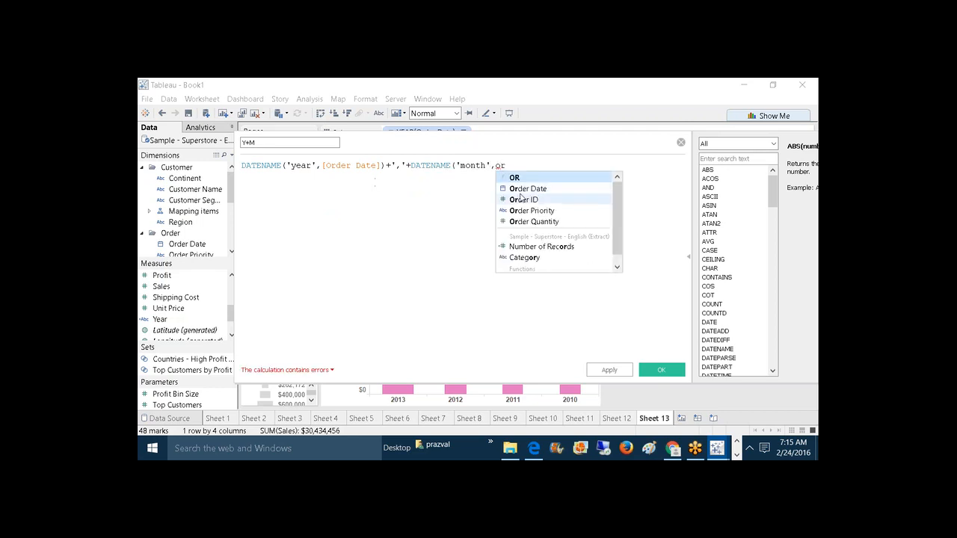
key("Down")
key("Return")
type(")")
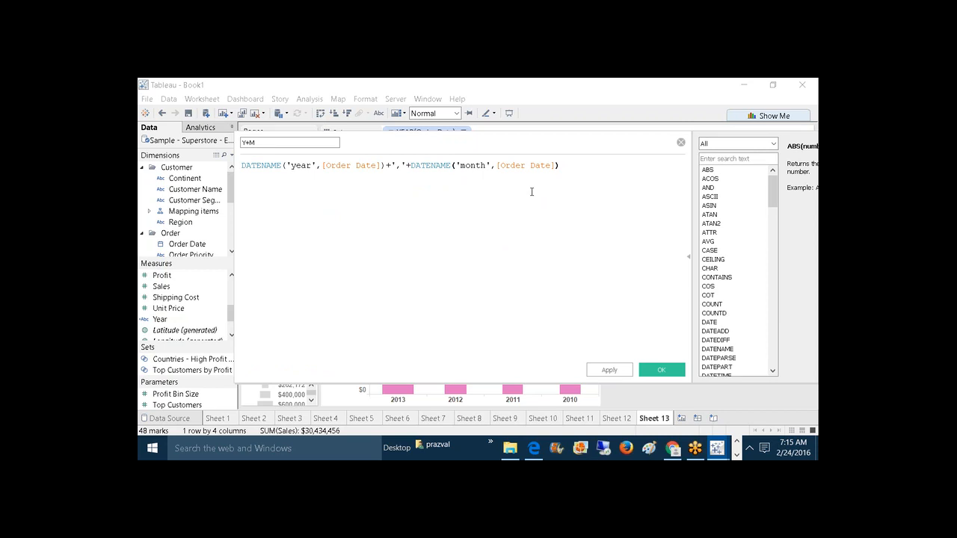
left_click(610, 371)
left_click(659, 371)
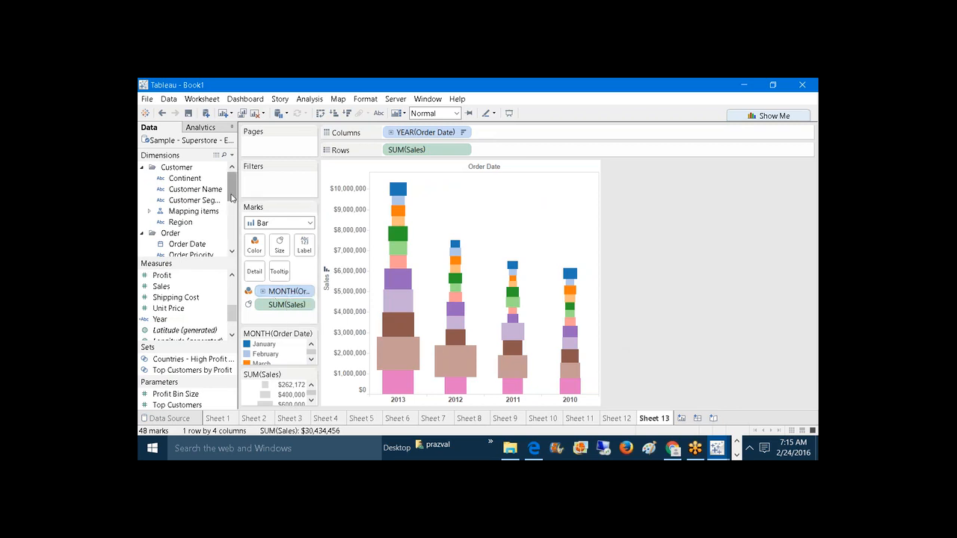
Step: Add the Y+M field to the marks as detail and sort it in descending order by the sum of Sales
left_click_drag(232, 196, 254, 271)
left_click(196, 237)
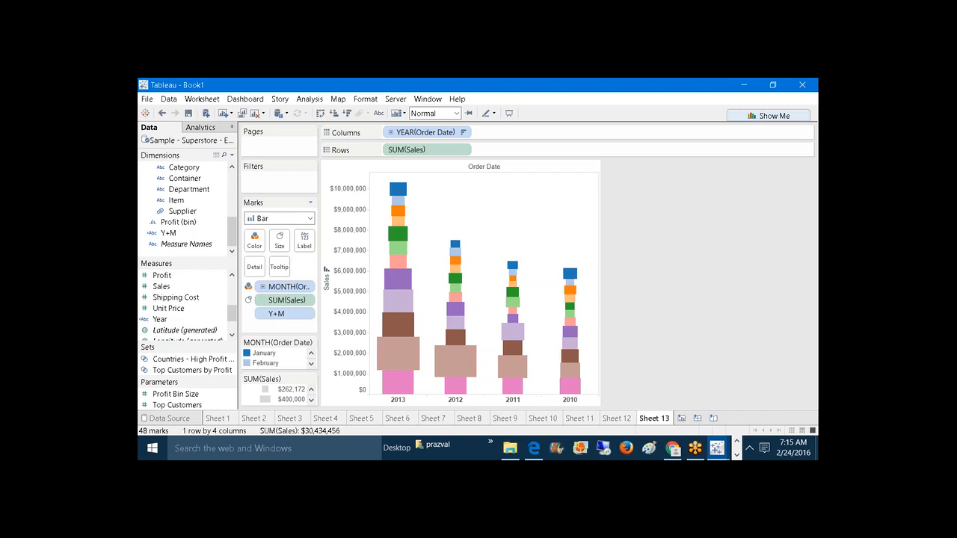
right_click(290, 319)
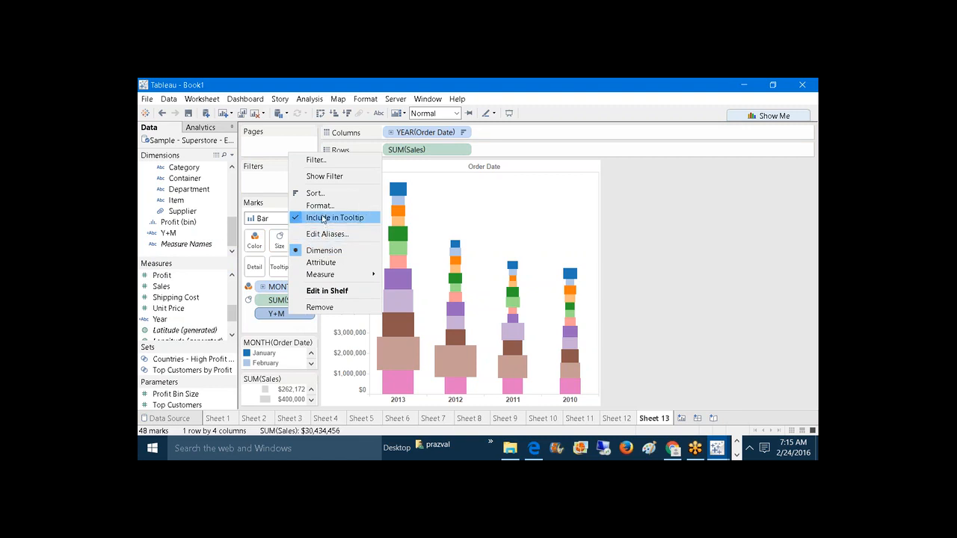
left_click(315, 194)
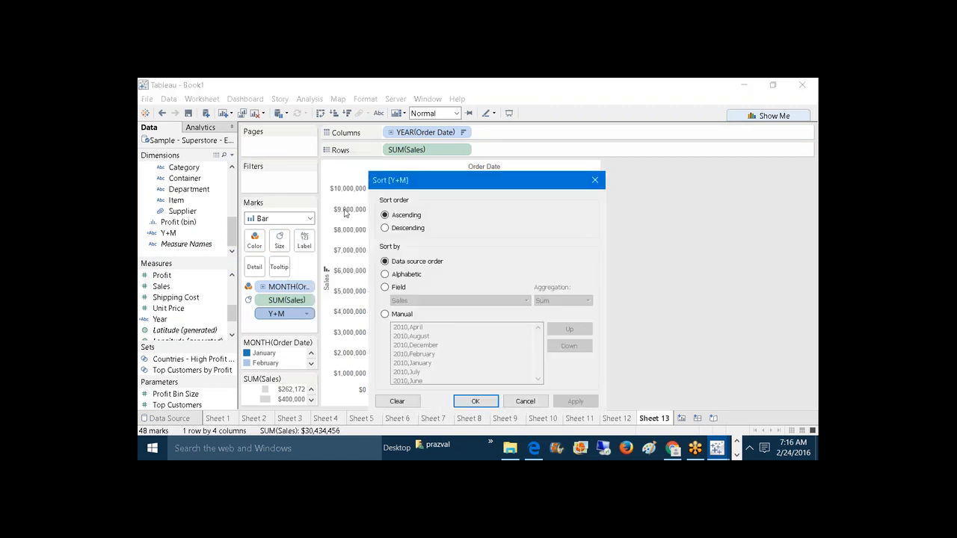
left_click(385, 228)
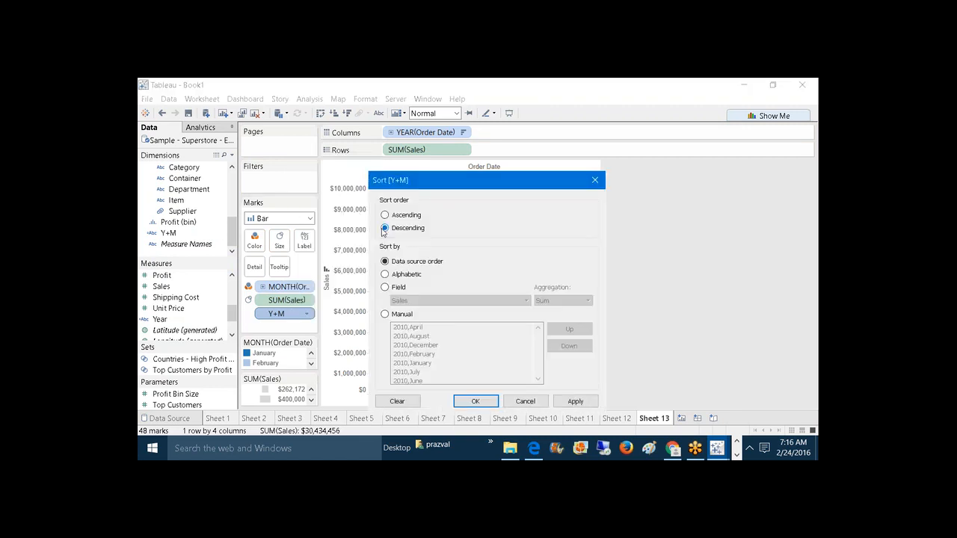
left_click(395, 290)
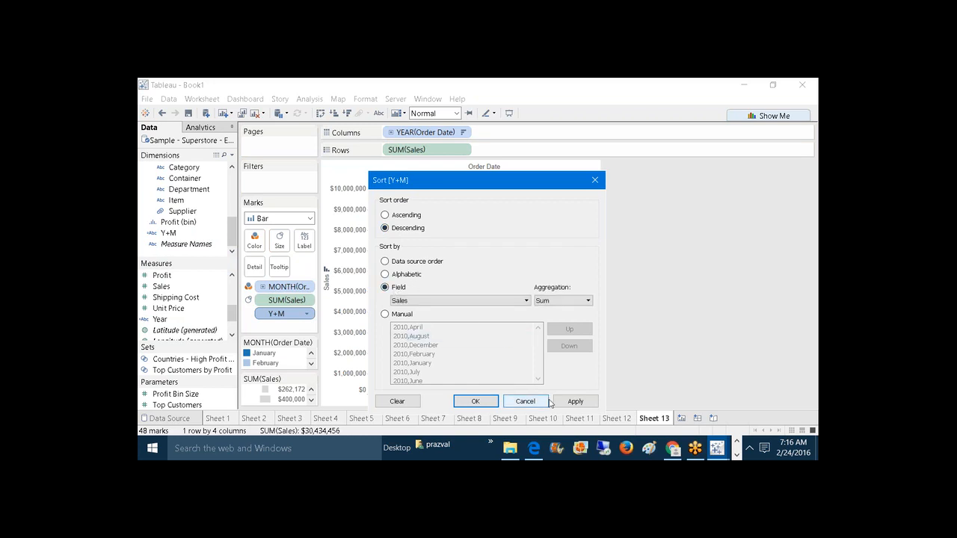
left_click(572, 402)
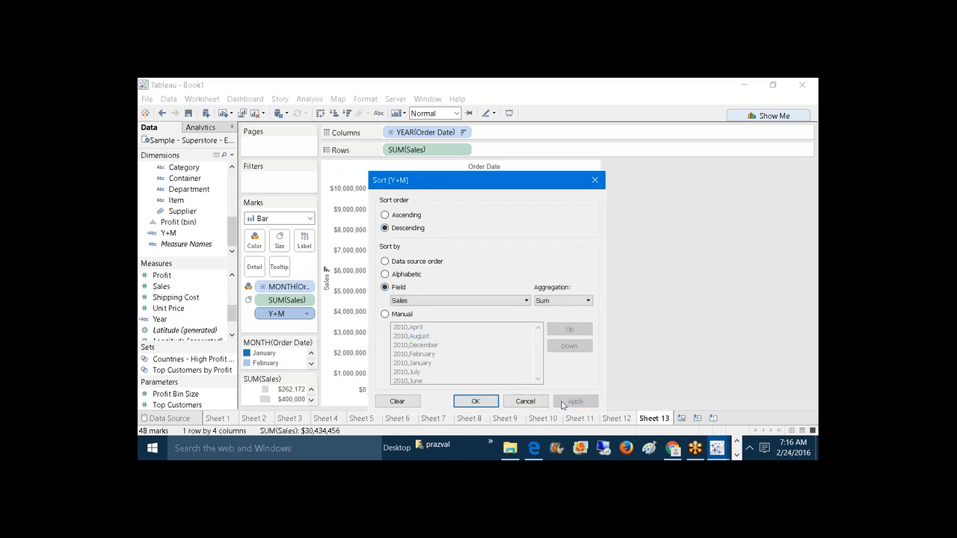
left_click(476, 401)
Step: Examine the month, Y+M and sales details of individual segments in the 2012 and 2013 bars
mouse_move(458, 352)
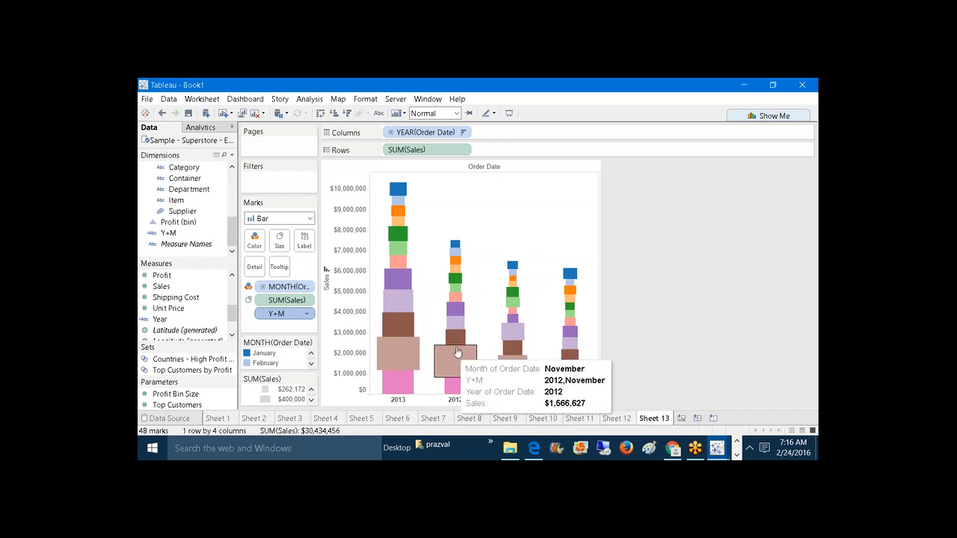
mouse_move(407, 360)
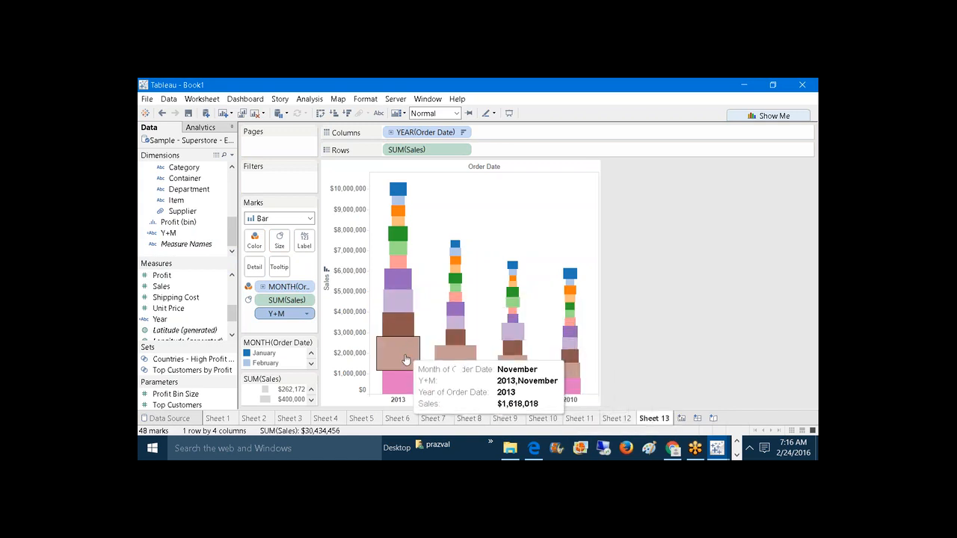
mouse_move(397, 196)
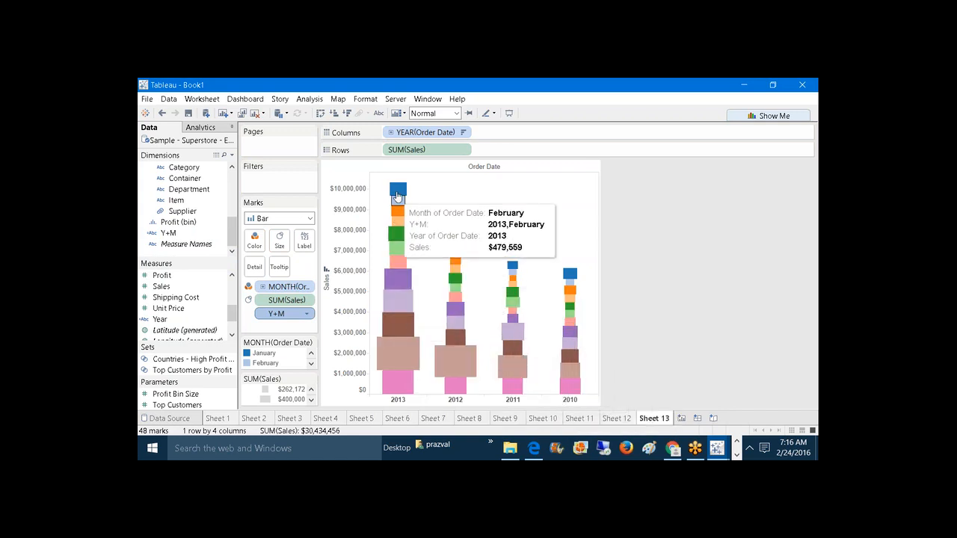
mouse_move(406, 318)
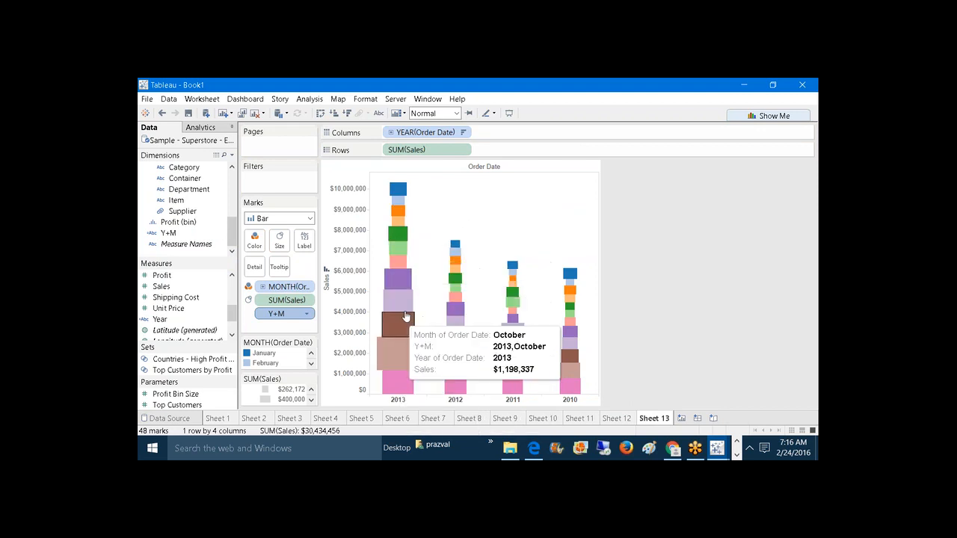
mouse_move(400, 278)
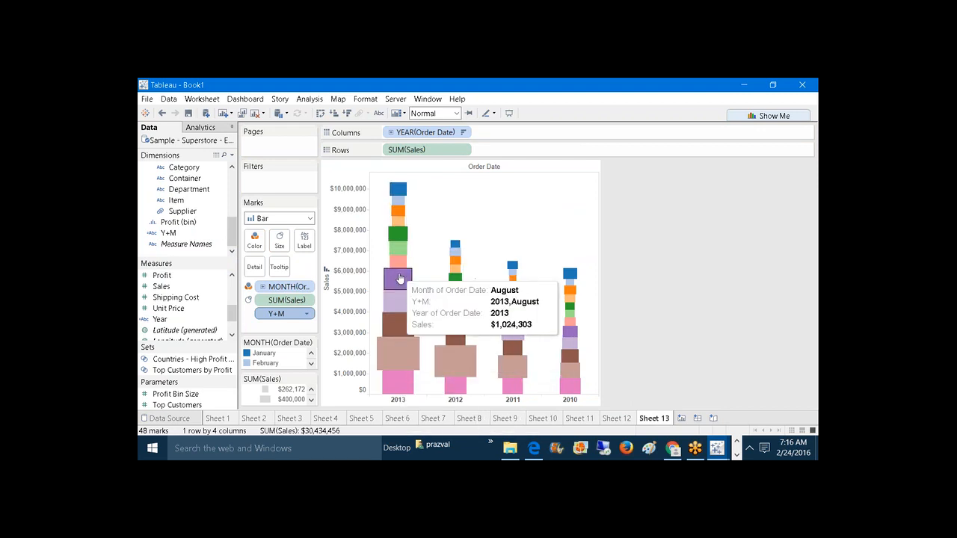
mouse_move(397, 239)
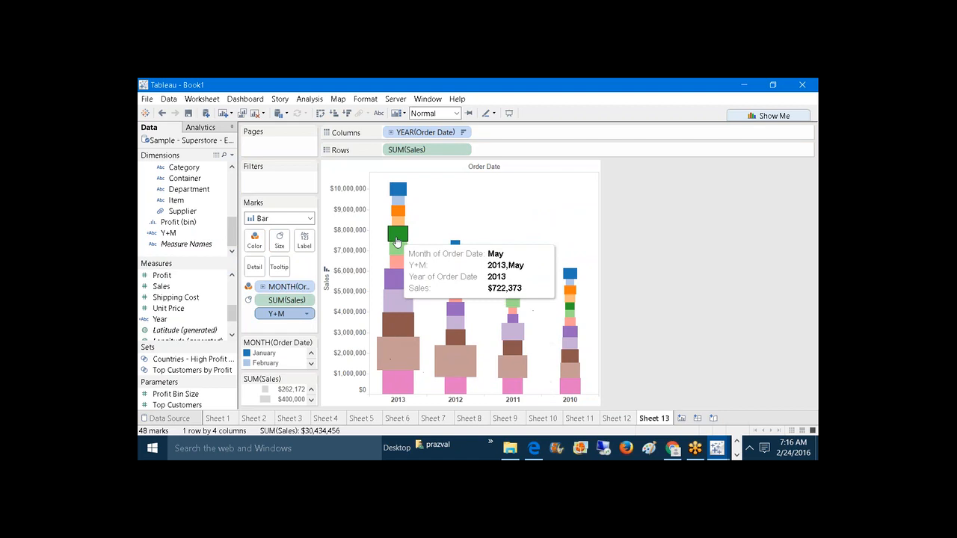
mouse_move(380, 370)
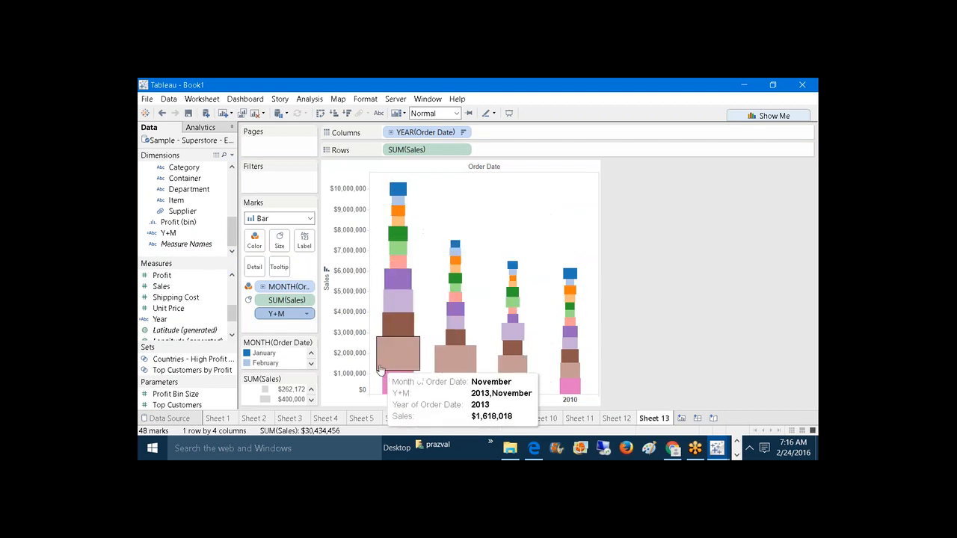
Step: Convert the Order Date month on Color to an attribute and widen the chart
right_click(294, 289)
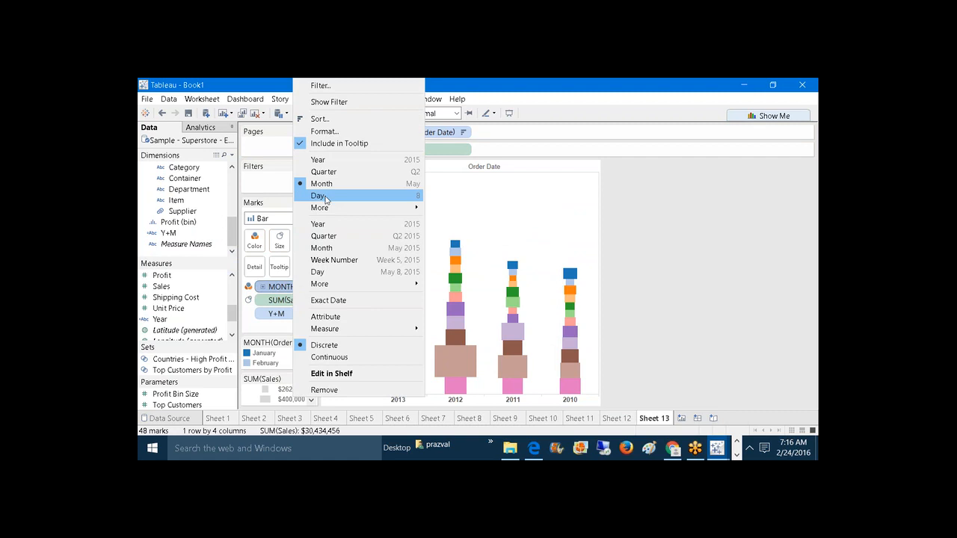
left_click(324, 318)
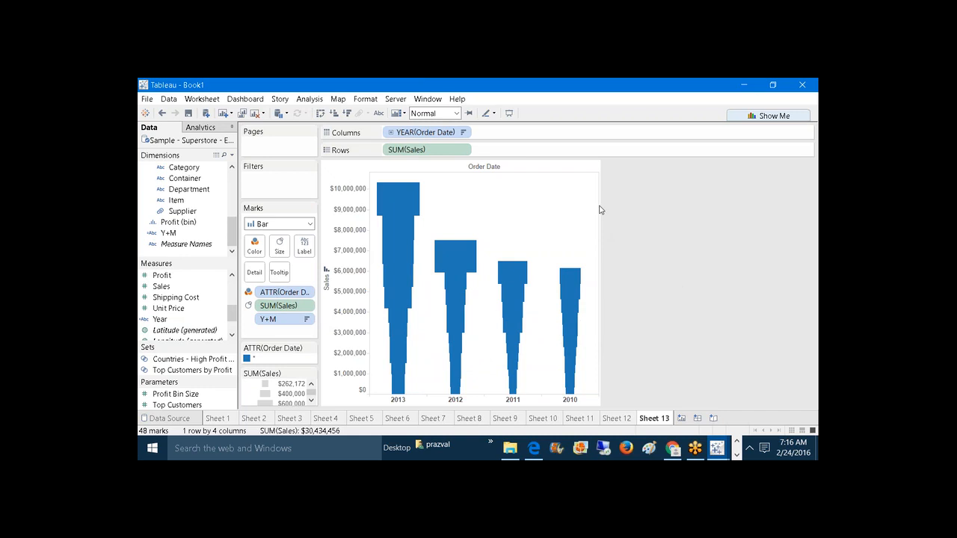
left_click_drag(599, 210, 650, 201)
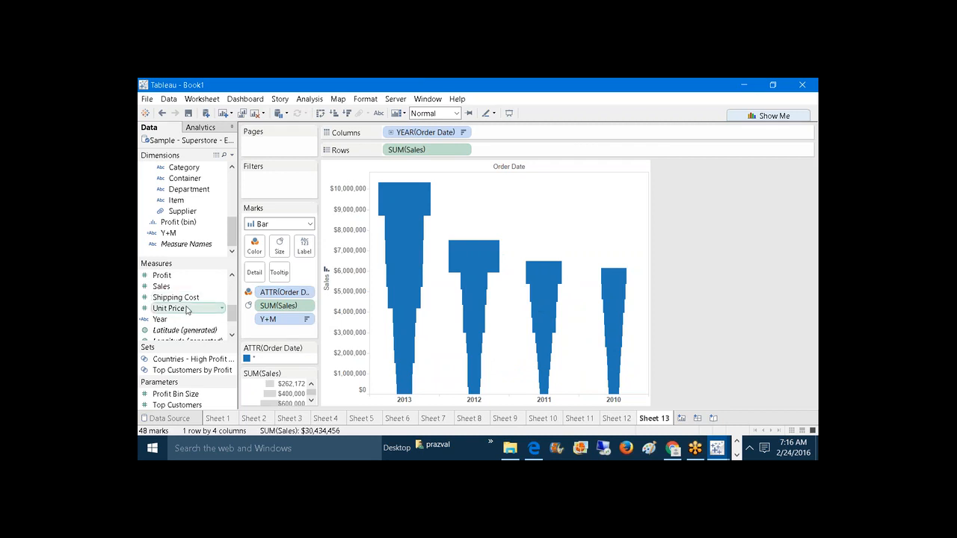
Step: Create a calculated field named Month with the formula DATENAME('month',[Order Date])
left_click_drag(232, 313, 236, 279)
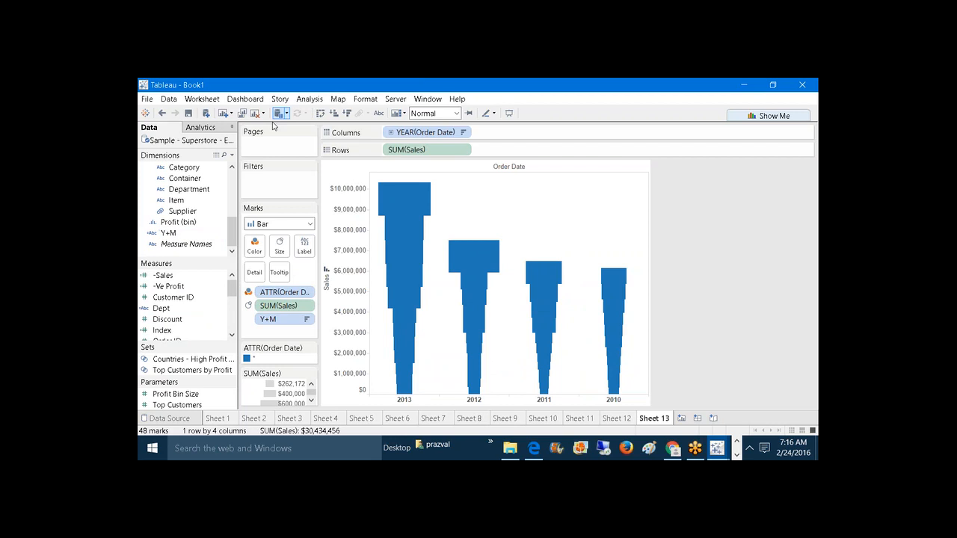
left_click(231, 155)
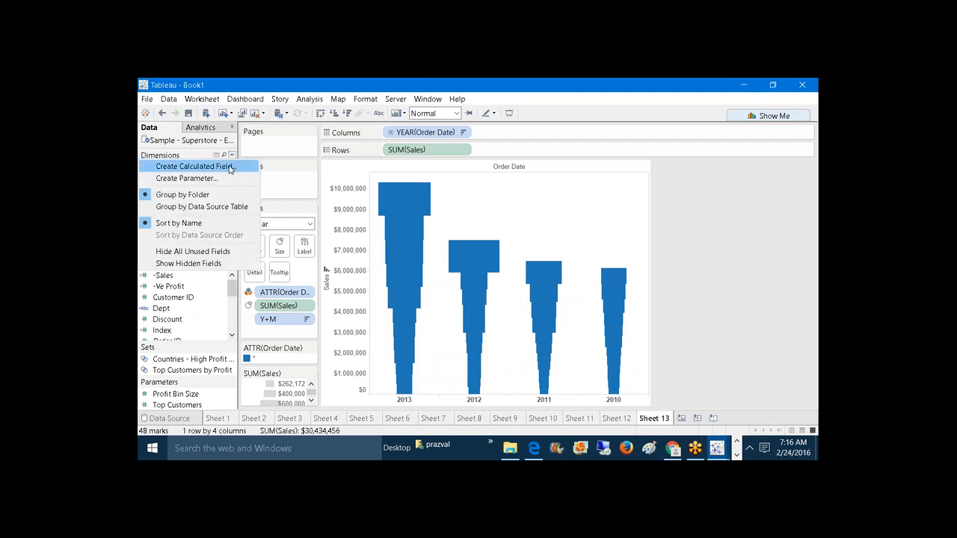
left_click(196, 166)
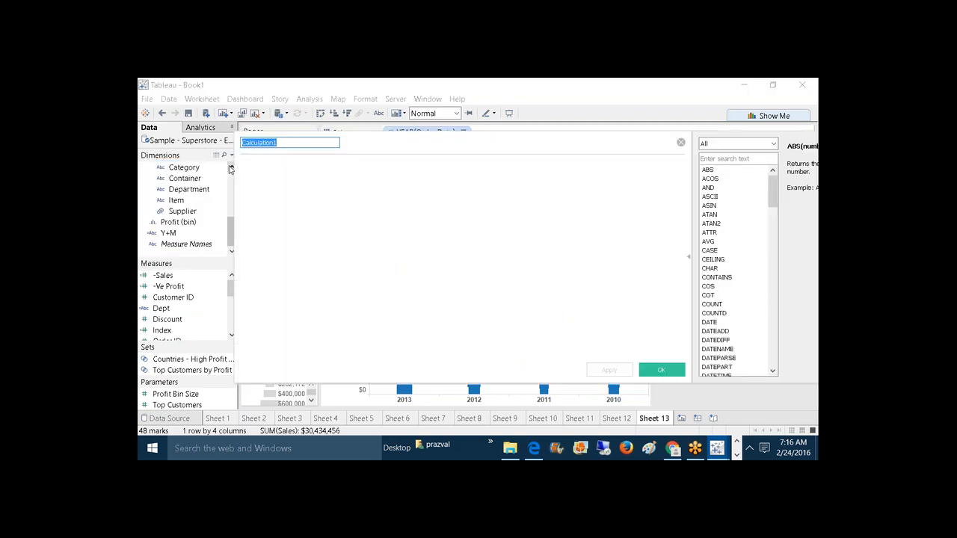
type("Month")
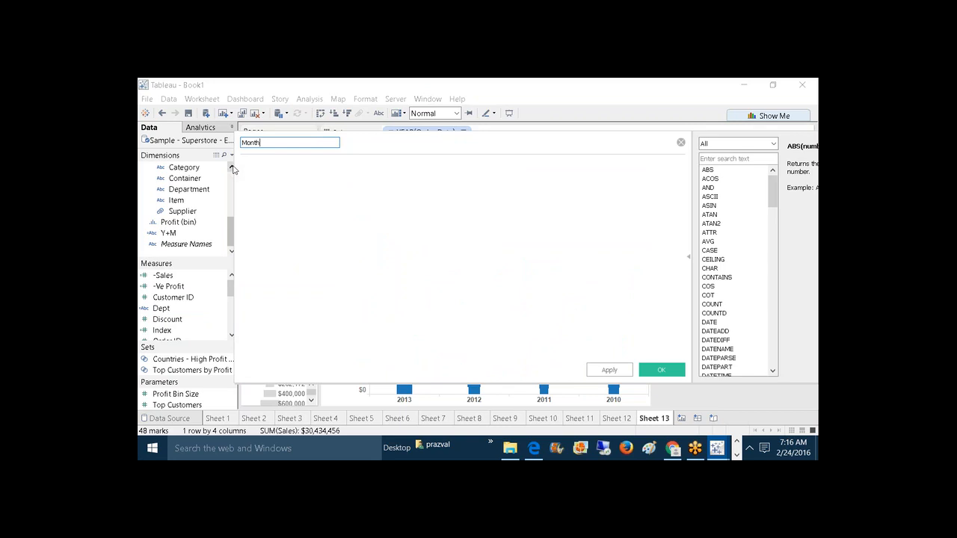
left_click(257, 176)
type("DATE")
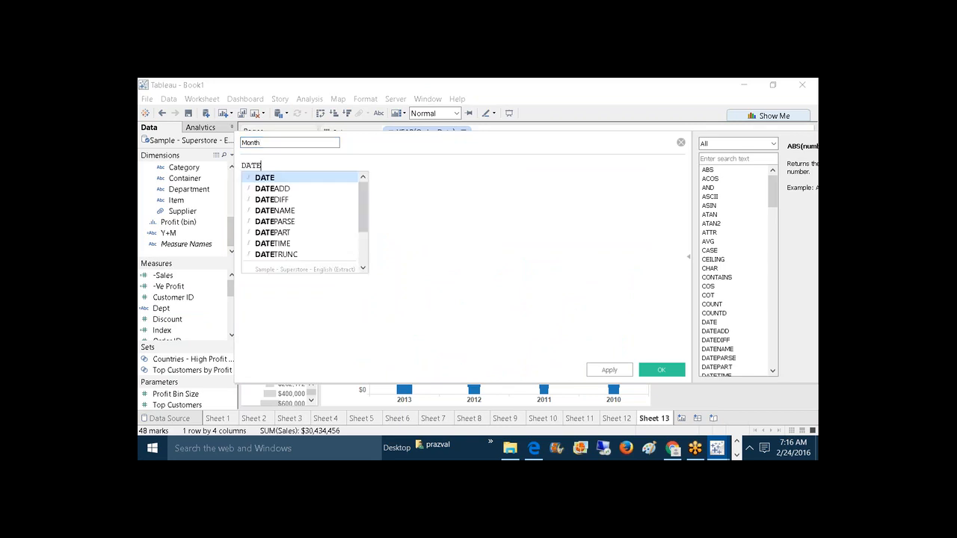
type("NAME('mon")
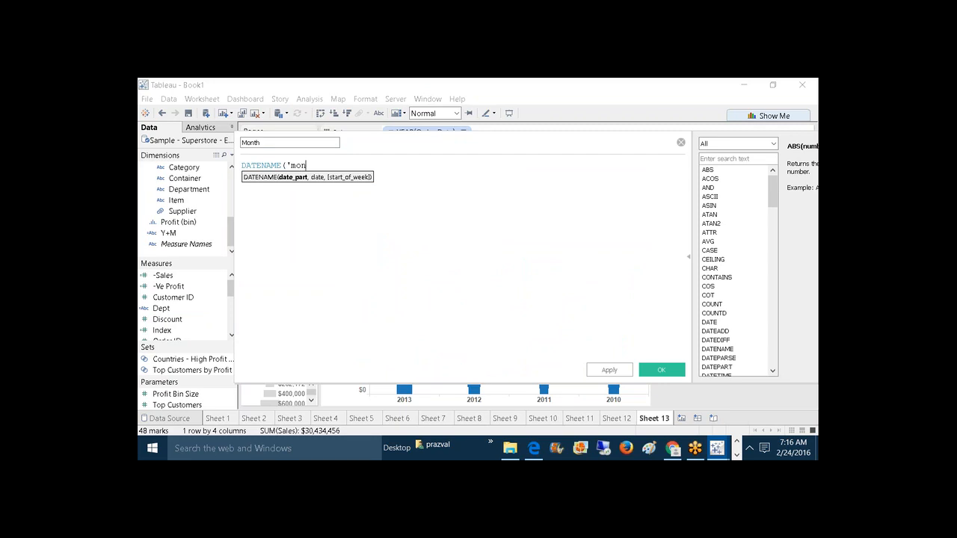
type("th',O")
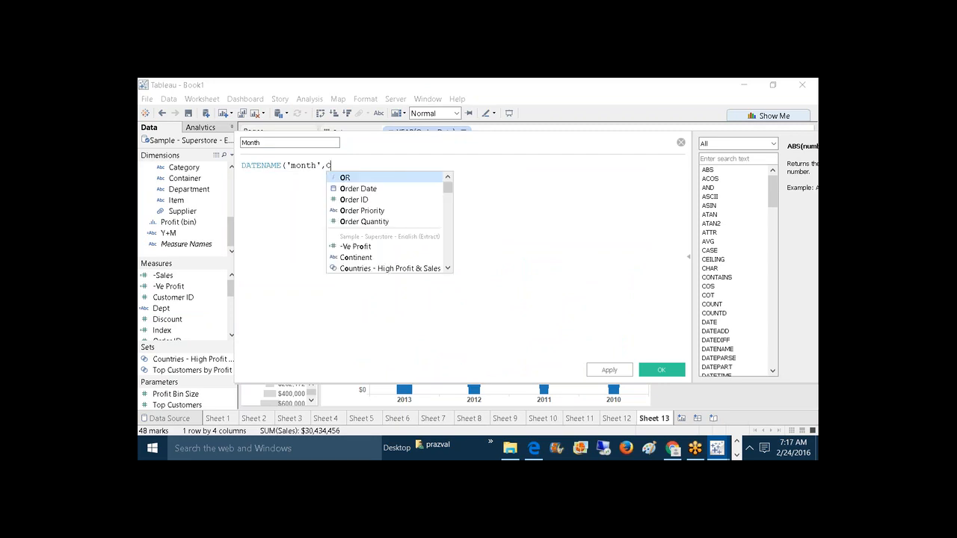
left_click(352, 188)
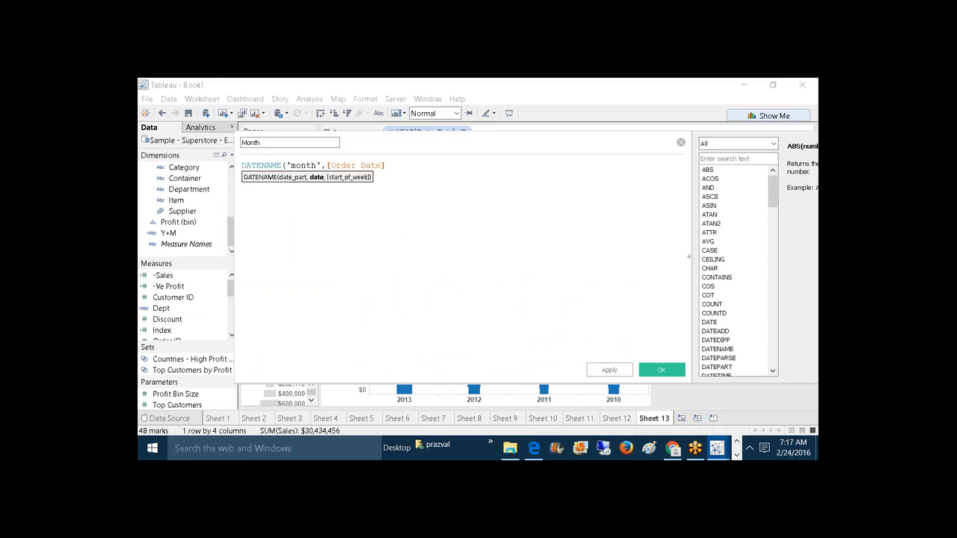
type(")")
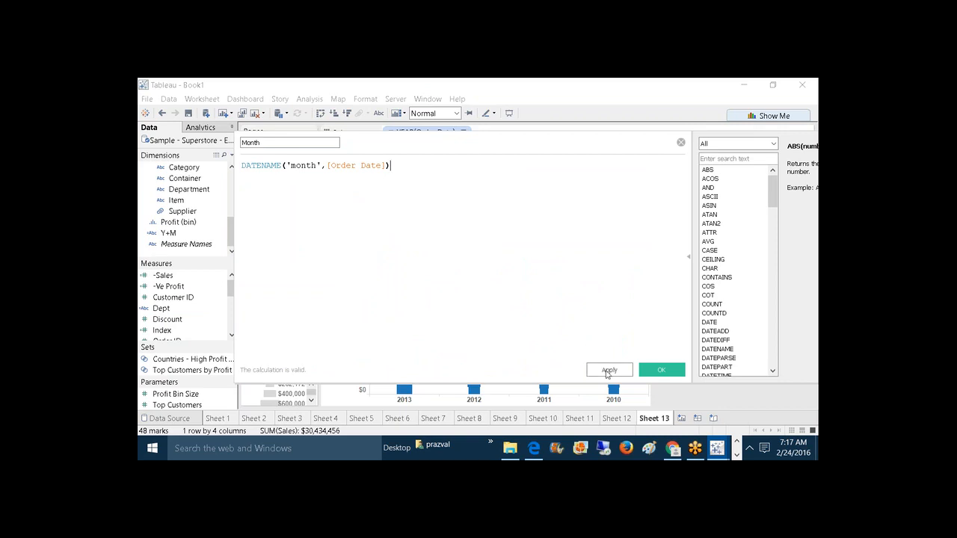
left_click(644, 371)
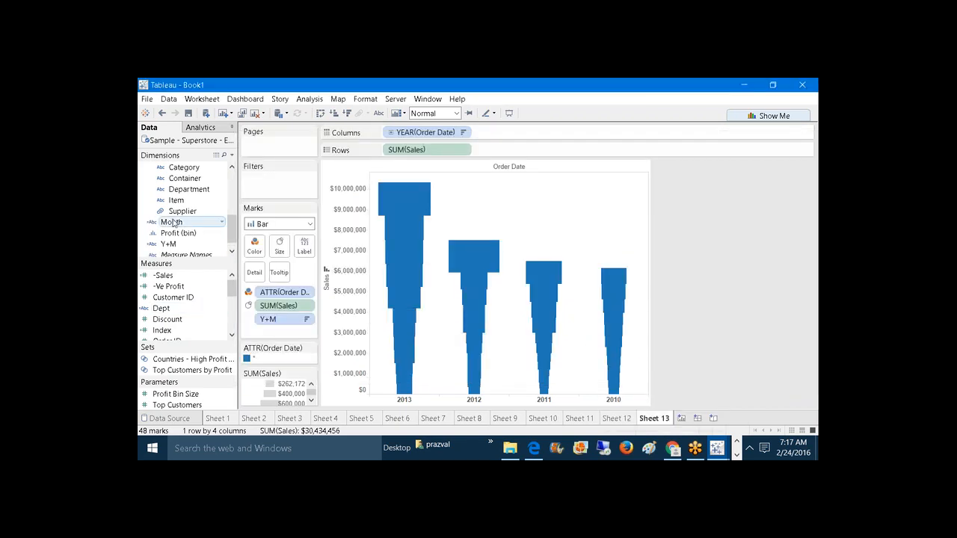
Step: Color the bars by the new Month field, convert it to an attribute, and widen the chart slightly
left_click_drag(171, 222, 255, 251)
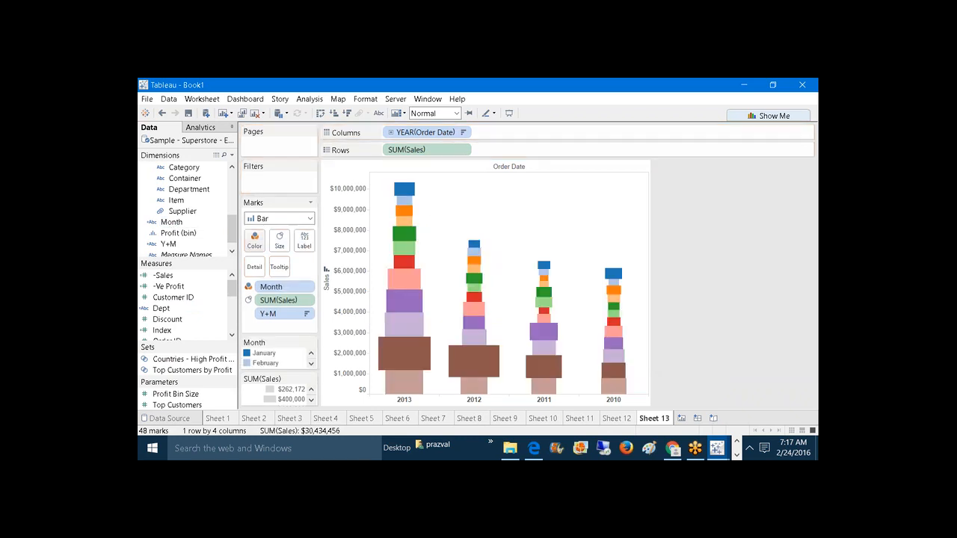
right_click(274, 287)
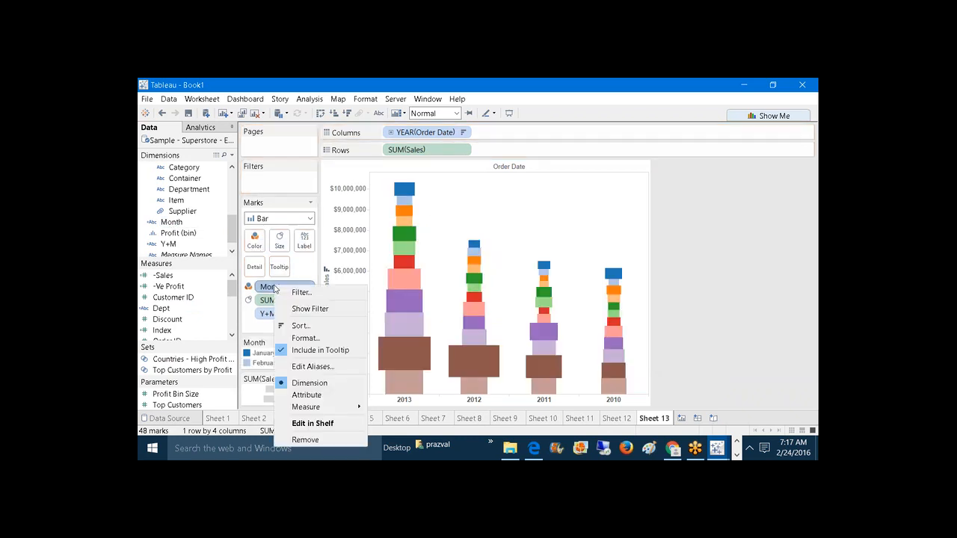
left_click(307, 395)
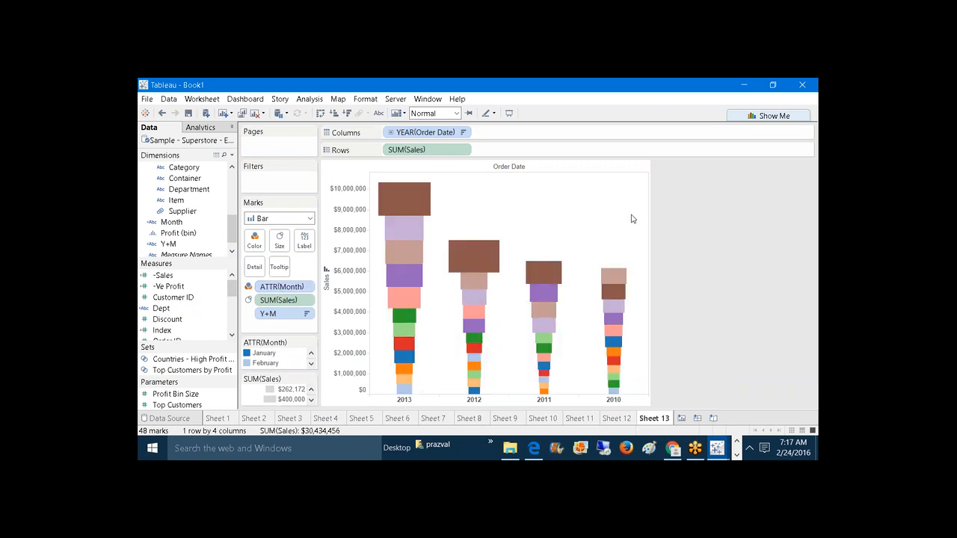
left_click_drag(648, 203, 675, 194)
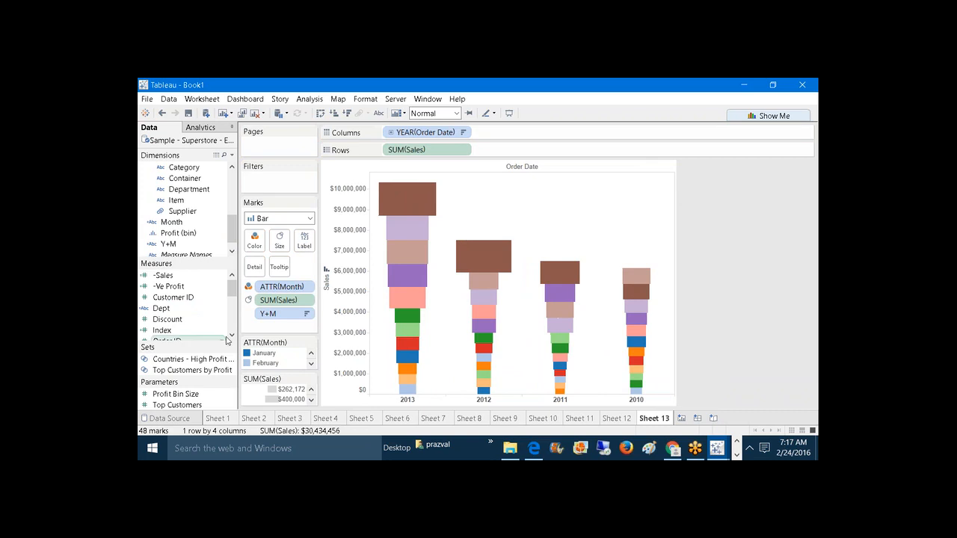
Step: Label the bar segments with Sales and review the chart in presentation mode before returning to the worksheet
left_click_drag(232, 292, 233, 311)
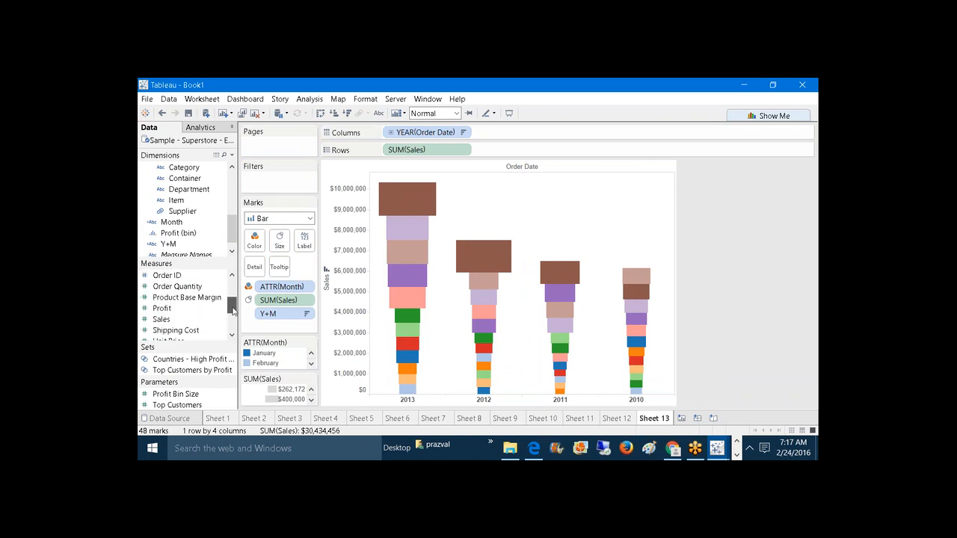
left_click_drag(161, 319, 304, 249)
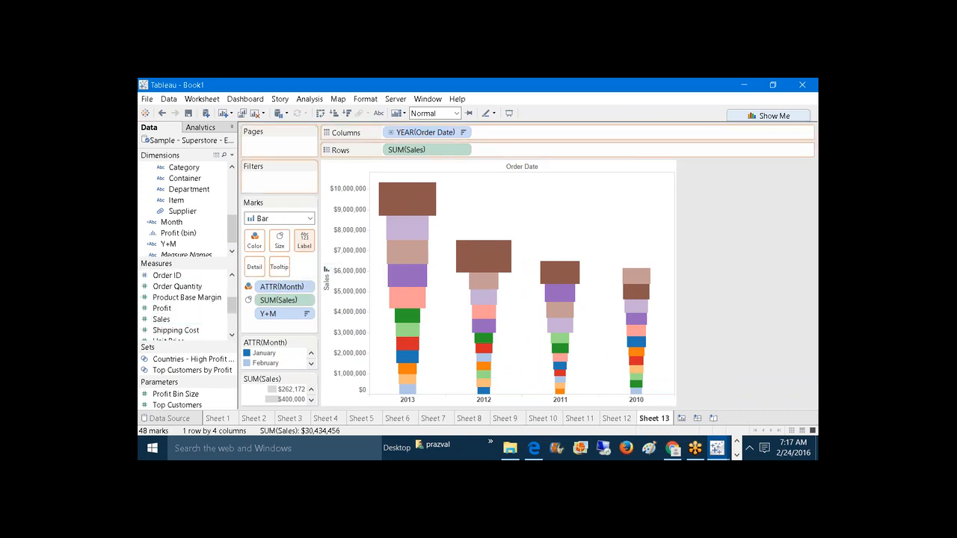
left_click(509, 112)
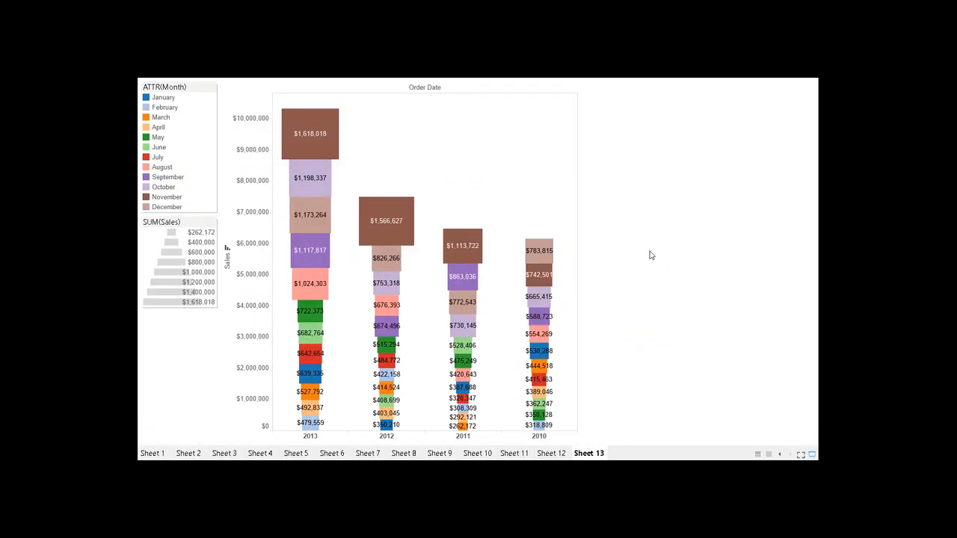
left_click(809, 452)
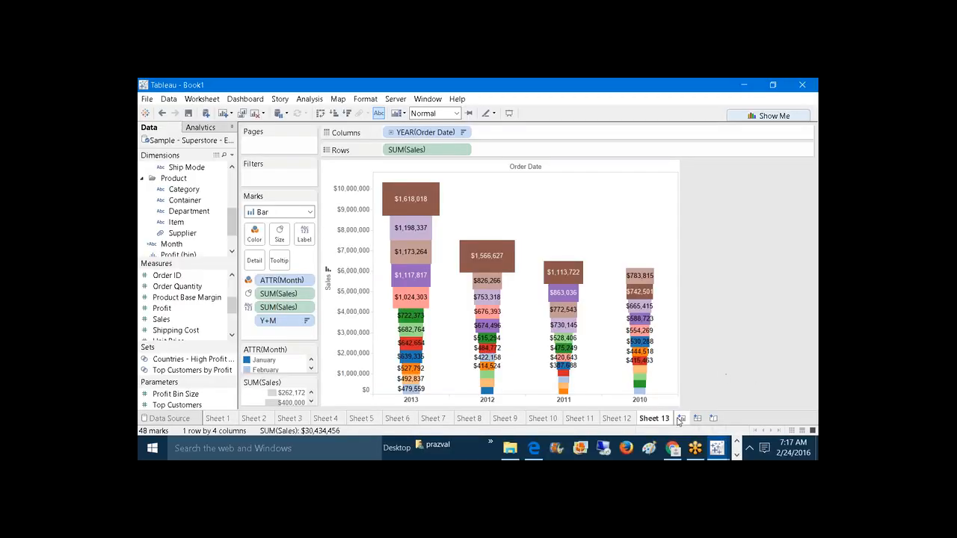
Step: On a new worksheet, place -Sales and Sales on Columns and Category on Rows
left_click(681, 418)
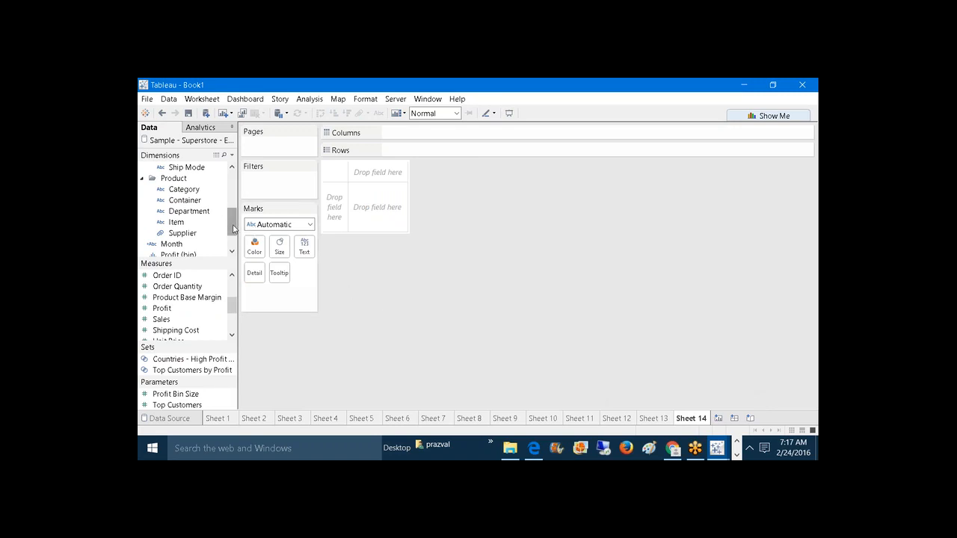
left_click_drag(232, 302, 463, 133)
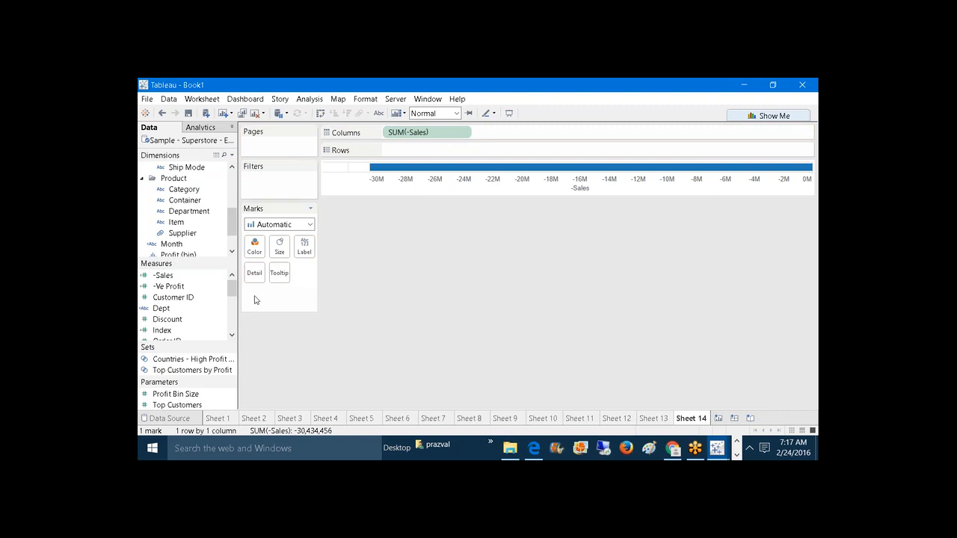
scroll(187, 307, "down", 3)
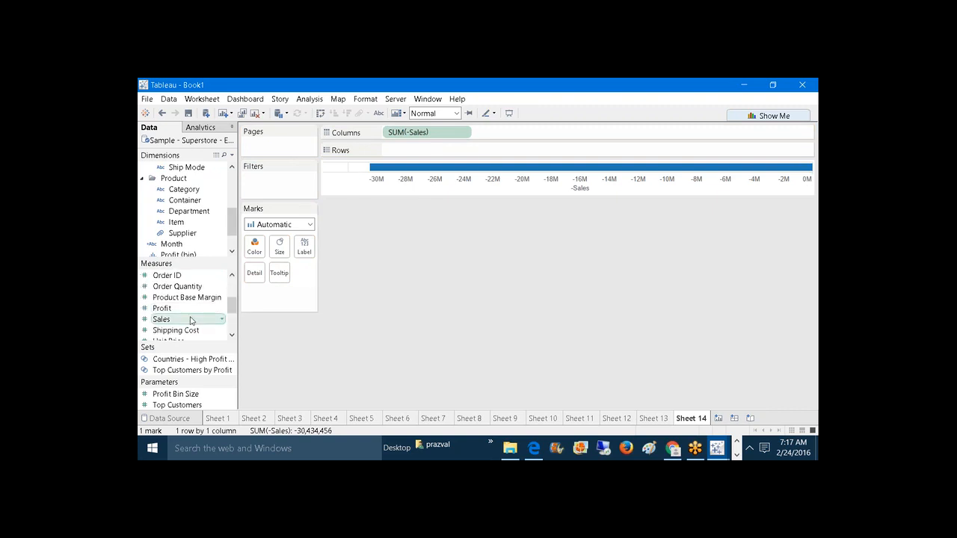
left_click_drag(191, 320, 522, 129)
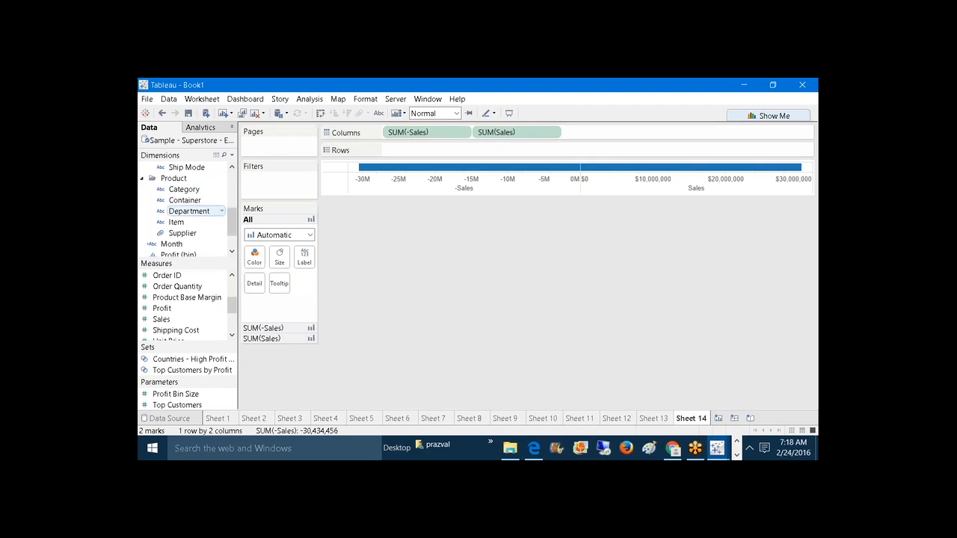
left_click_drag(184, 189, 428, 151)
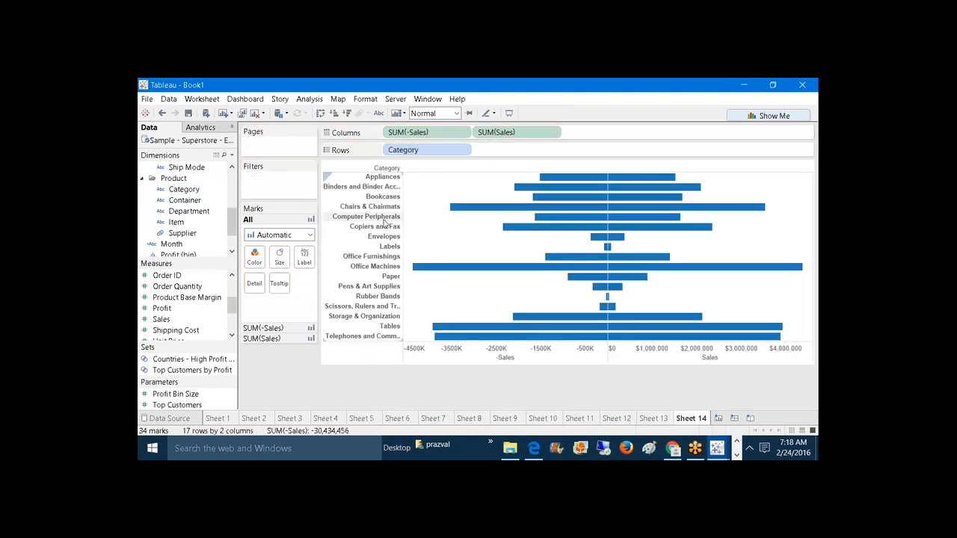
Step: Change all marks to Area and sort the categories in descending order by -Sales
left_click(305, 237)
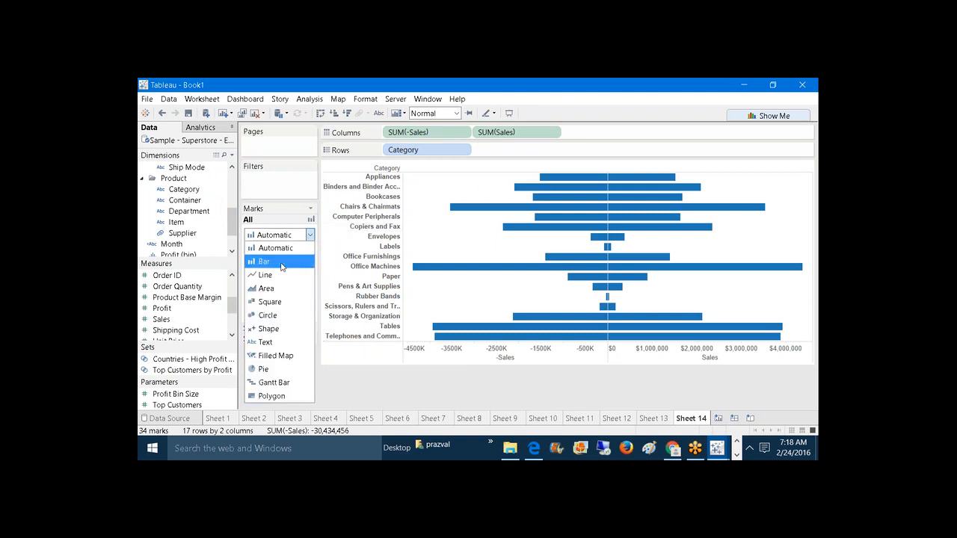
left_click(268, 289)
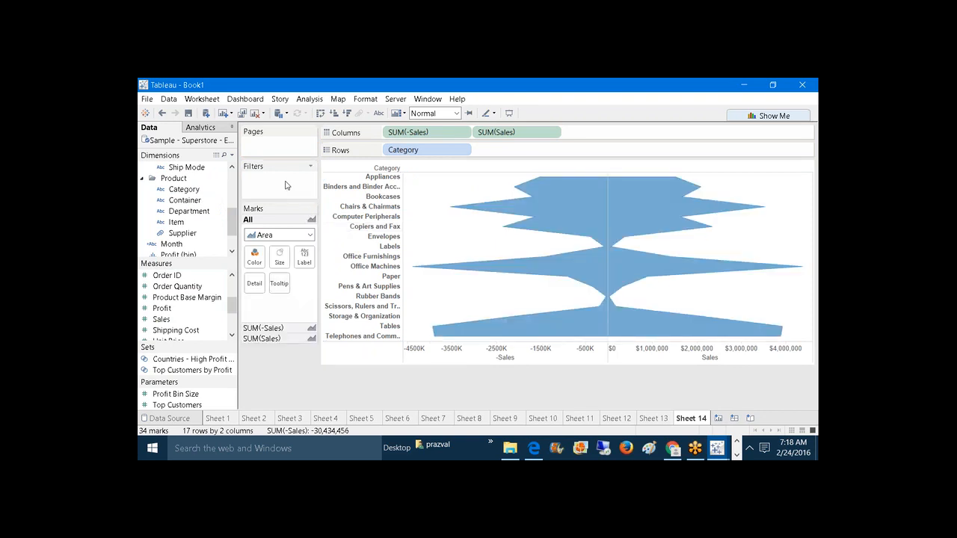
left_click(347, 114)
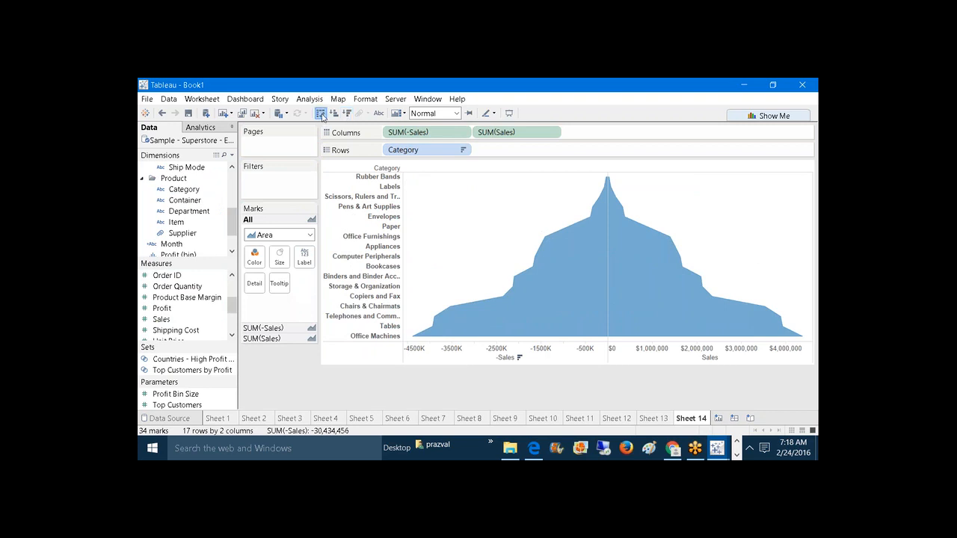
Step: Swap rows and columns so Category is on Columns, and sort the categories in ascending order by -Sales
left_click(320, 114)
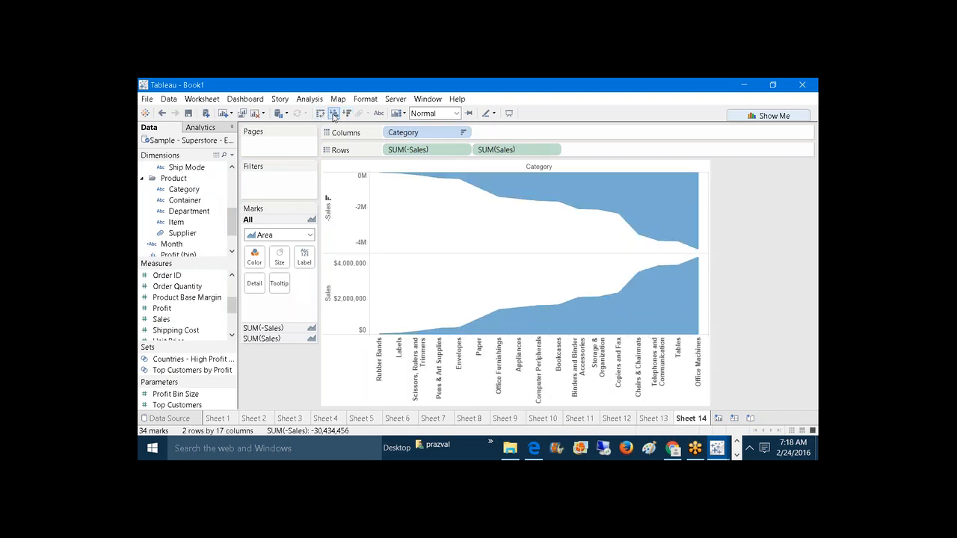
left_click(321, 114)
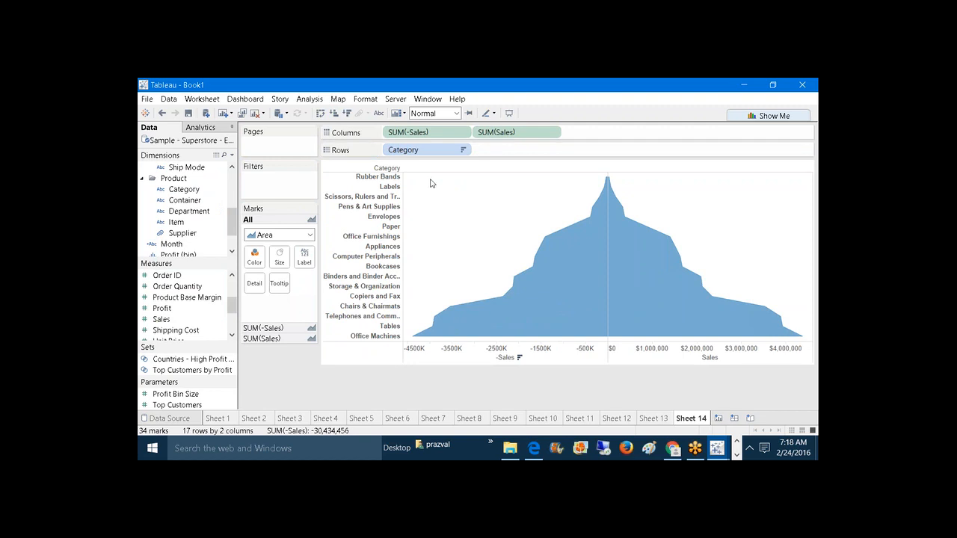
left_click(320, 114)
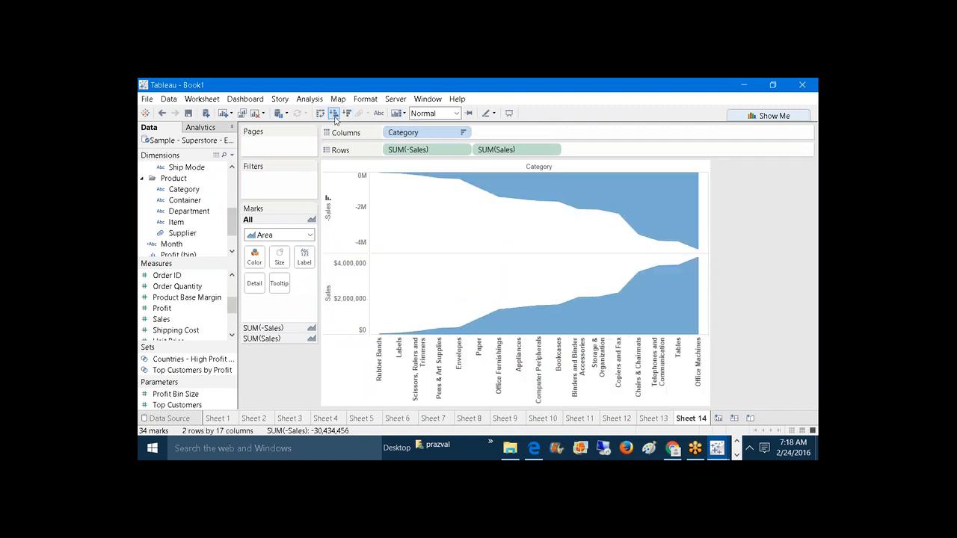
left_click(335, 114)
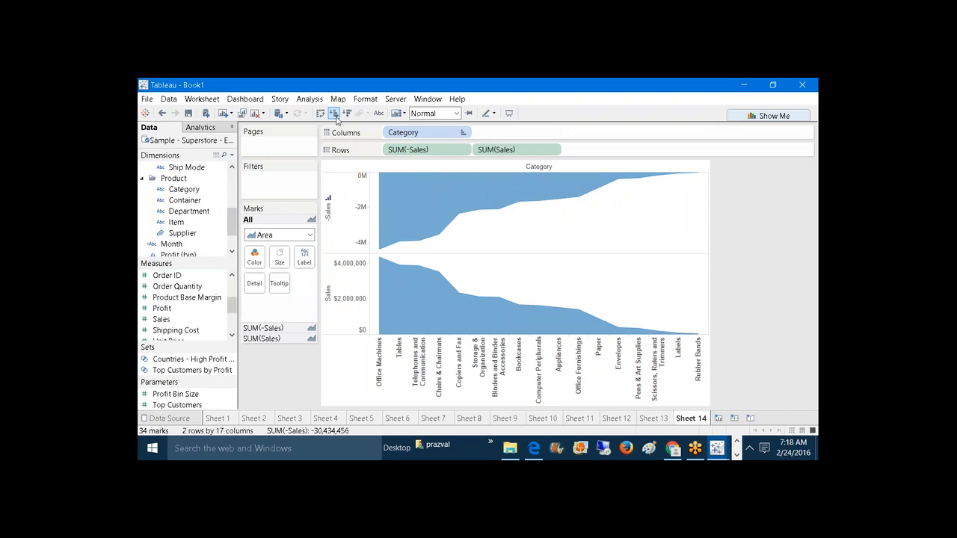
Step: Put Sales on a dual axis with -Sales and swap rows and columns so Category is on Rows
right_click(493, 150)
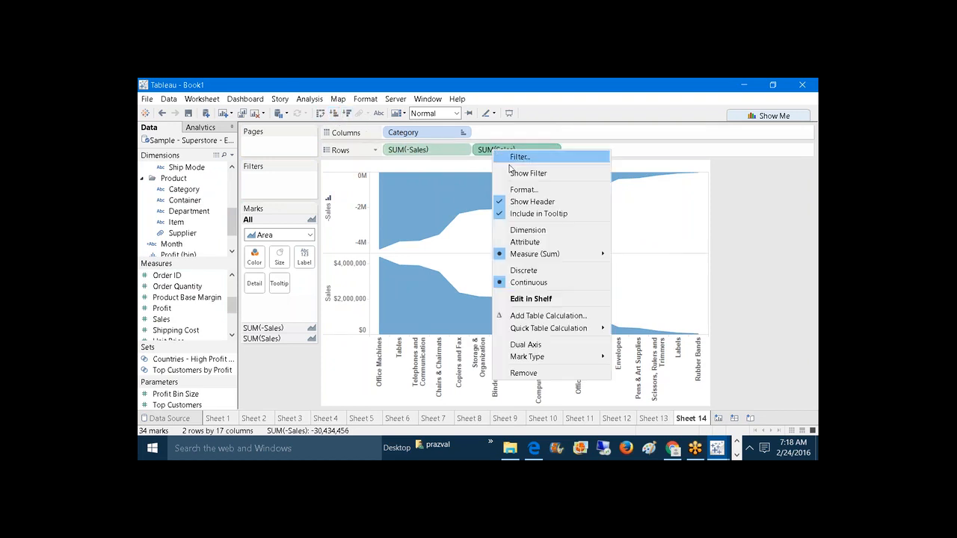
left_click(514, 345)
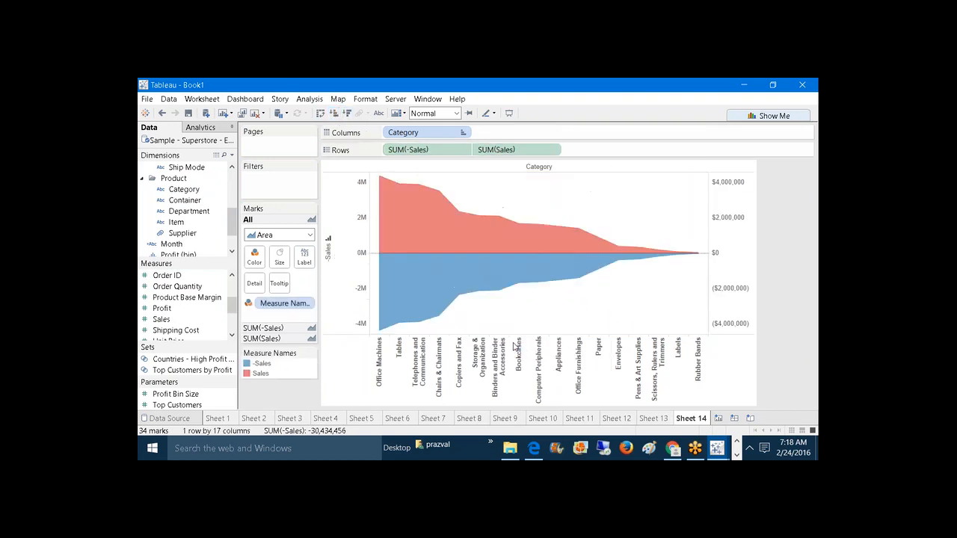
left_click(321, 114)
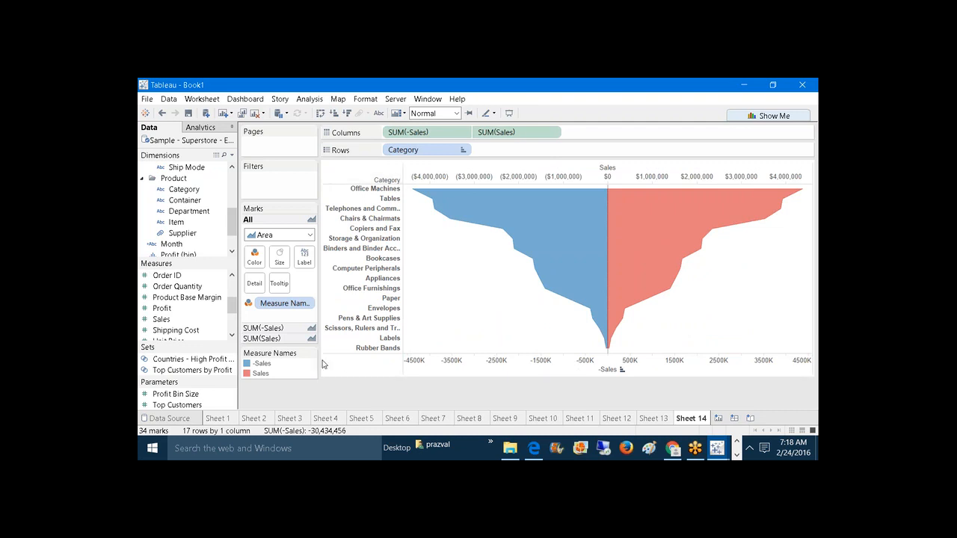
Step: Change the Measure Names colors so Sales is green and -Sales is red
left_click(311, 353)
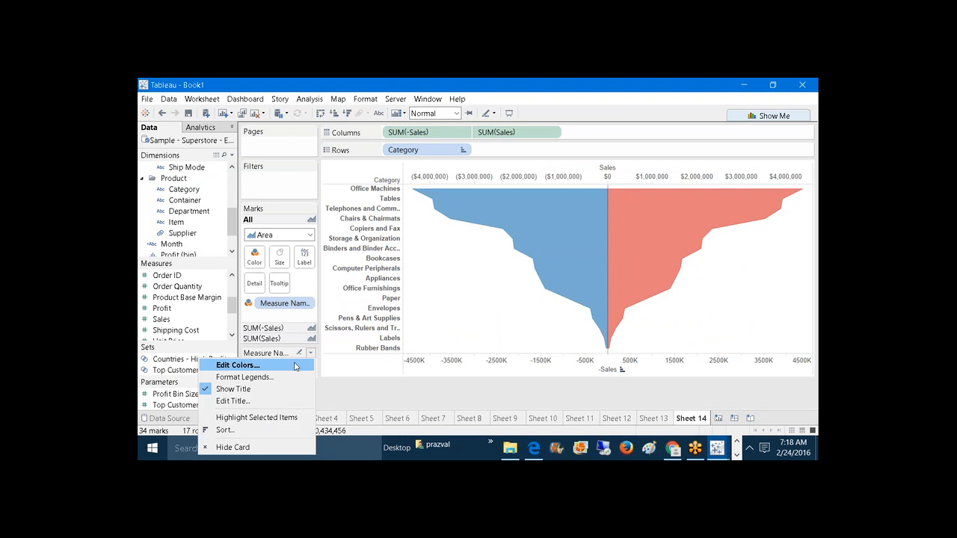
left_click(297, 365)
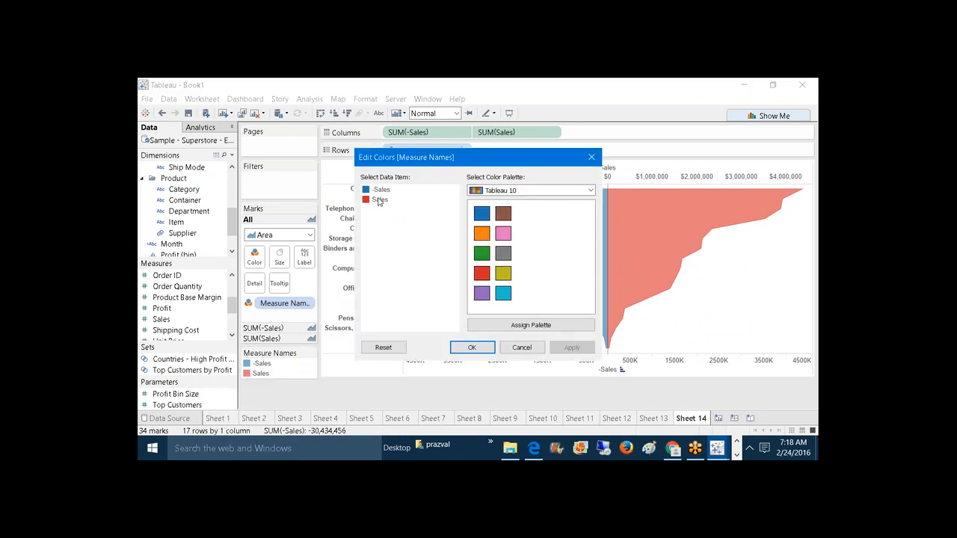
left_click(381, 200)
left_click(482, 253)
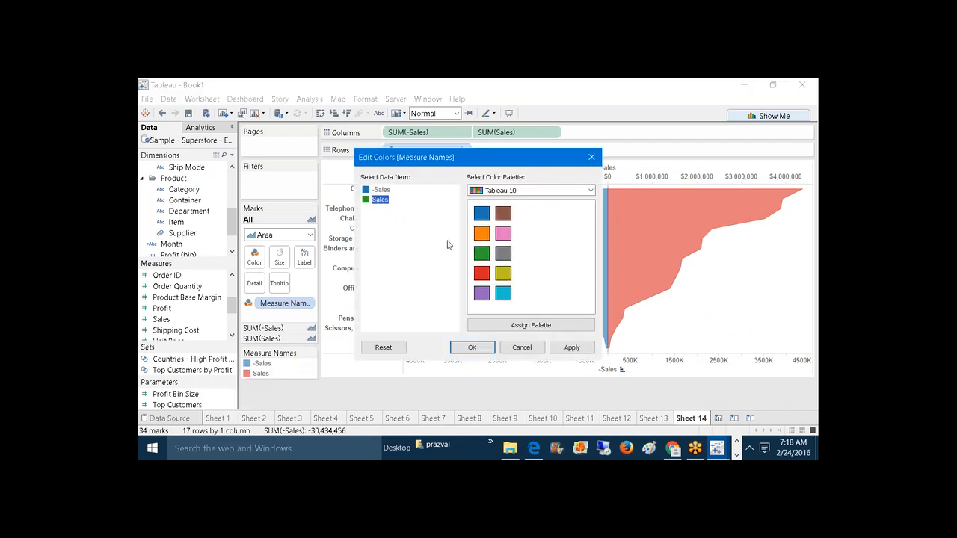
left_click(381, 190)
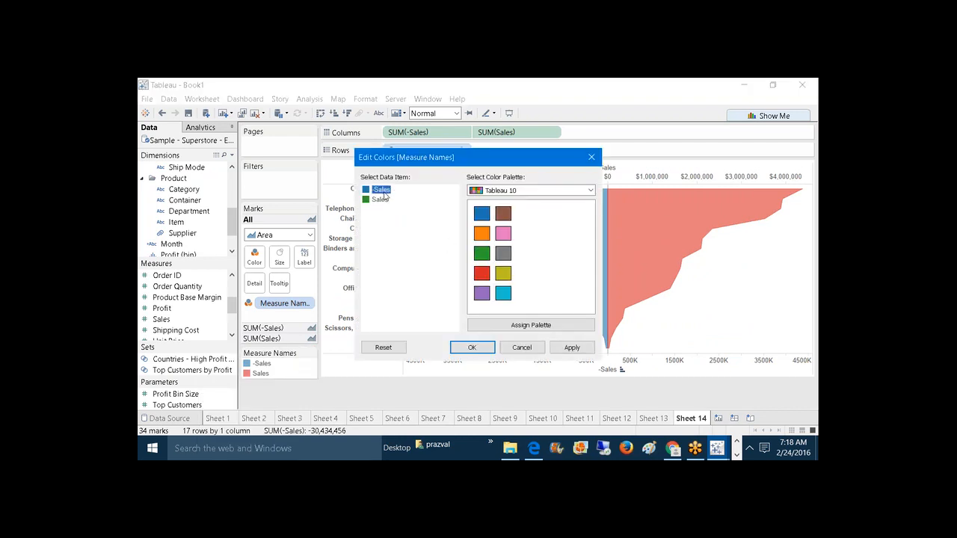
left_click(483, 276)
left_click(571, 348)
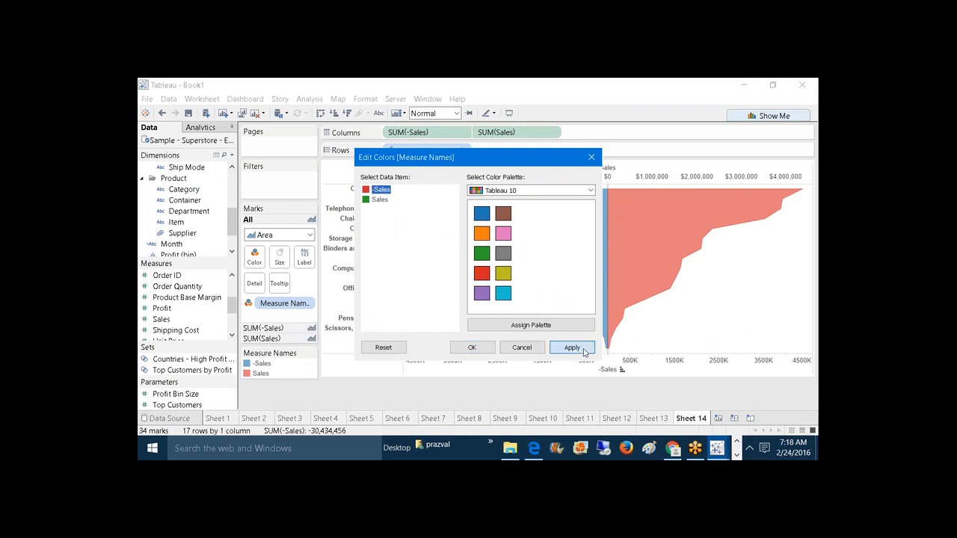
left_click(472, 347)
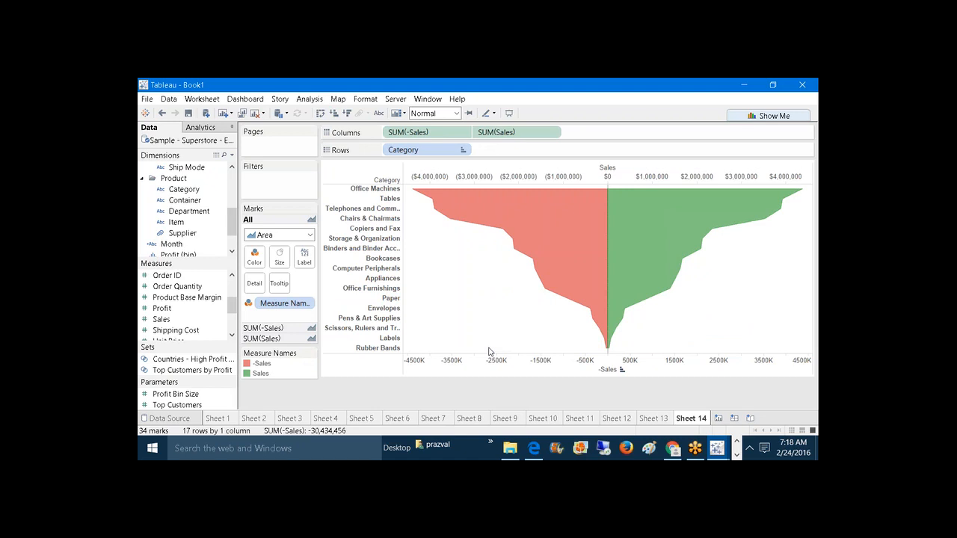
Step: Label only the SUM(Sales) area marks with Sales
left_click(297, 340)
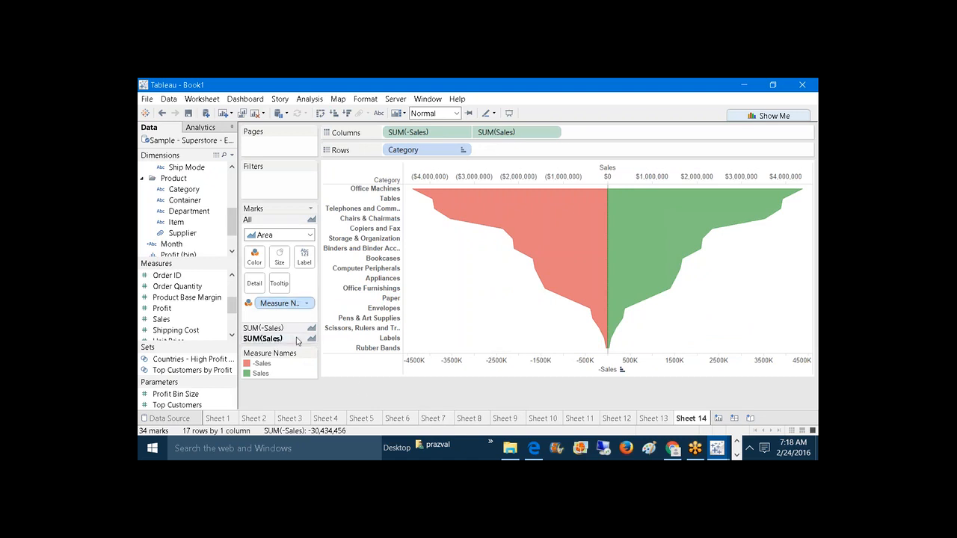
left_click_drag(161, 320, 313, 284)
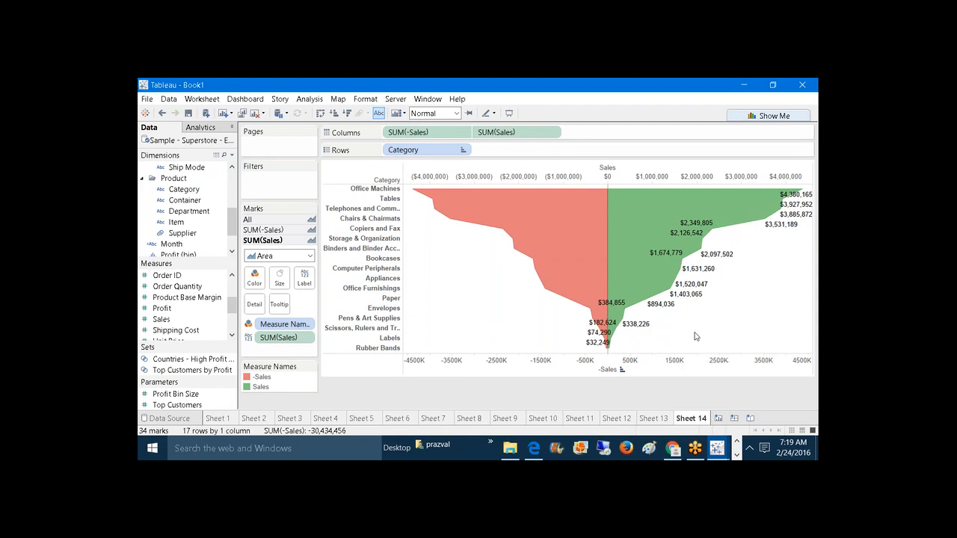
Step: Switch to the Notepad notes and add a dashed separator below the FUNNEL Chart entry, followed by the heading "7)DoNUt Chart:-"
left_click(737, 454)
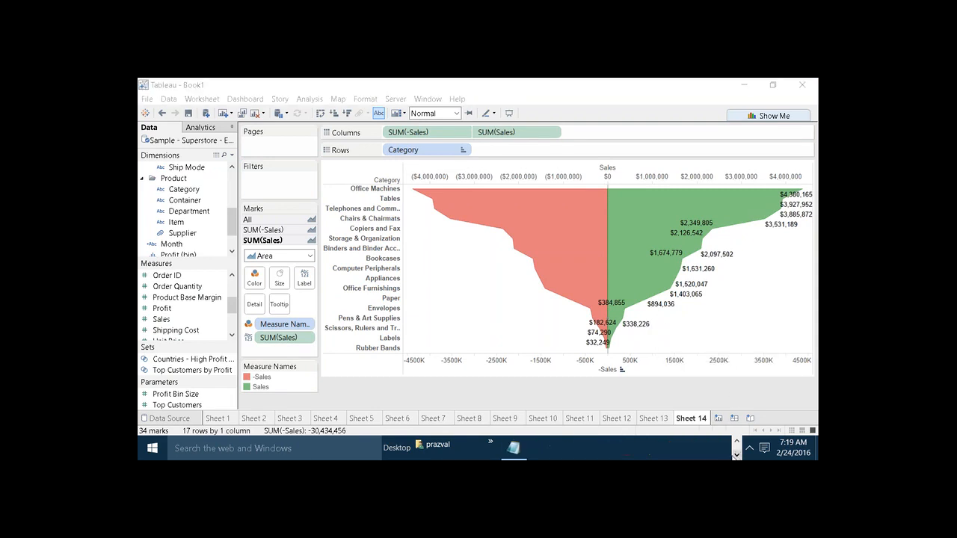
left_click(526, 454)
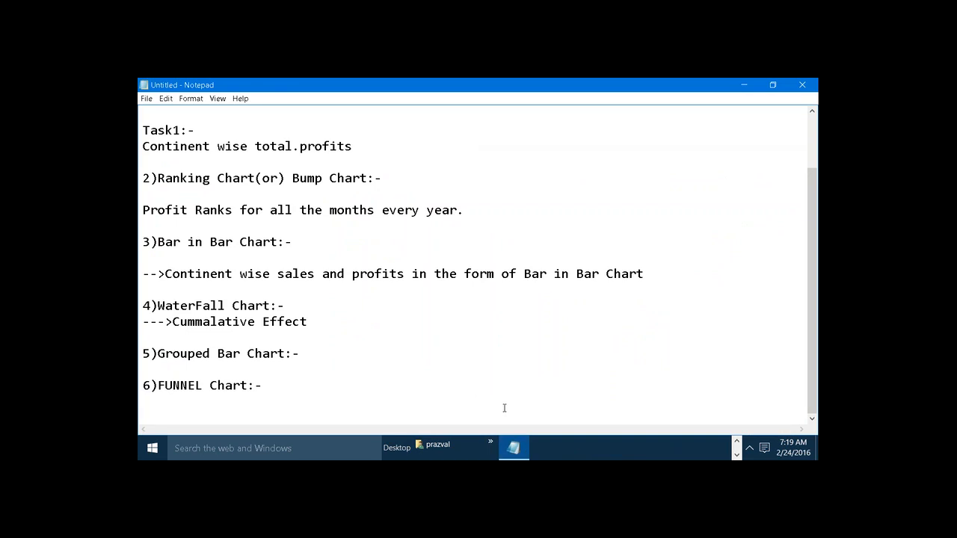
type("----------------------------------------------------------------------")
key("Return")
key("Return")
key("Return")
key("Return")
key("Return")
key("Return")
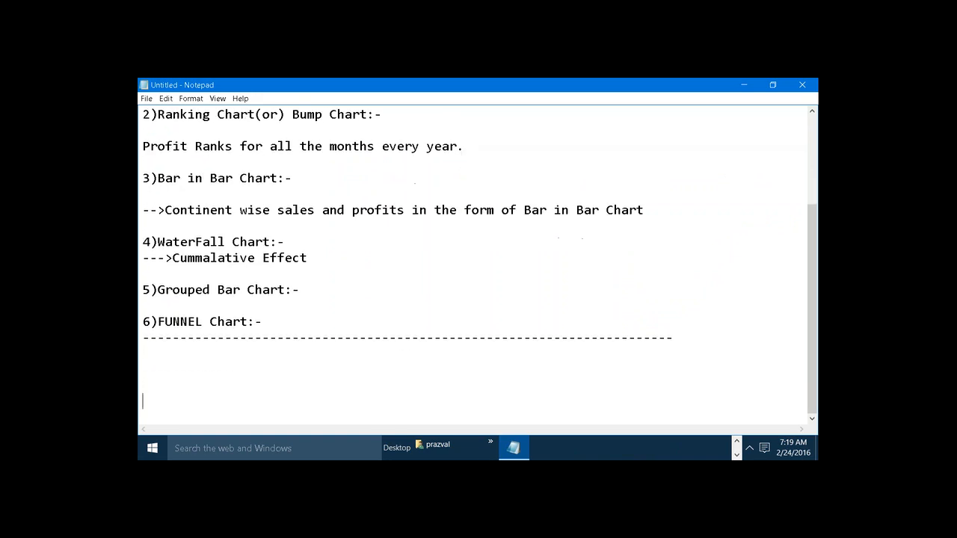
key("BackSpace")
key("BackSpace")
key("BackSpace")
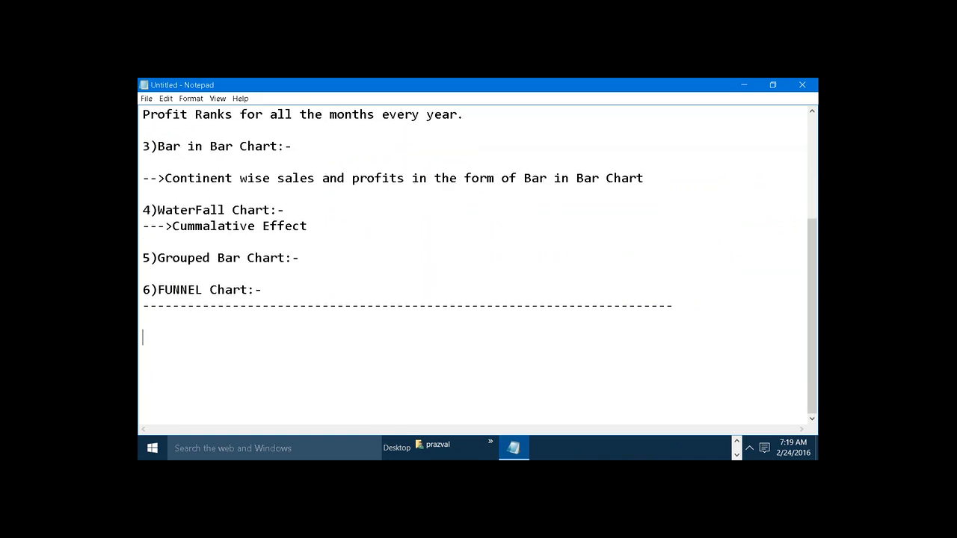
type("7)DoNUt Chart:-")
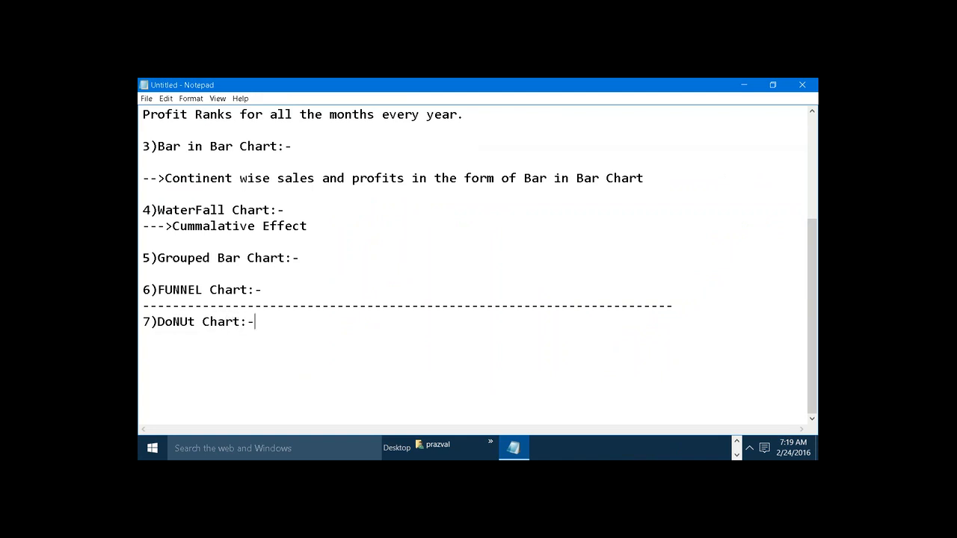
Step: Add the line "--2 Pie Charts (or) Pie Chart+ circle" under the donut chart heading
key("Return")
type("--Ps")
key("BackSpace")
key("BackSpace")
type("2 Pie Charts (or)")
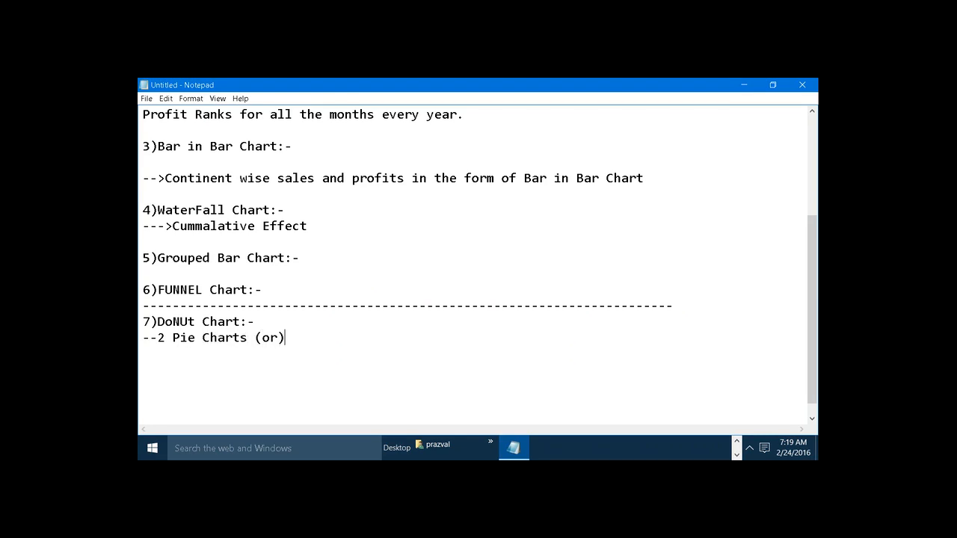
type(" Pie C")
type("hart+")
type(" cir")
key("BackSpace")
type("ircle")
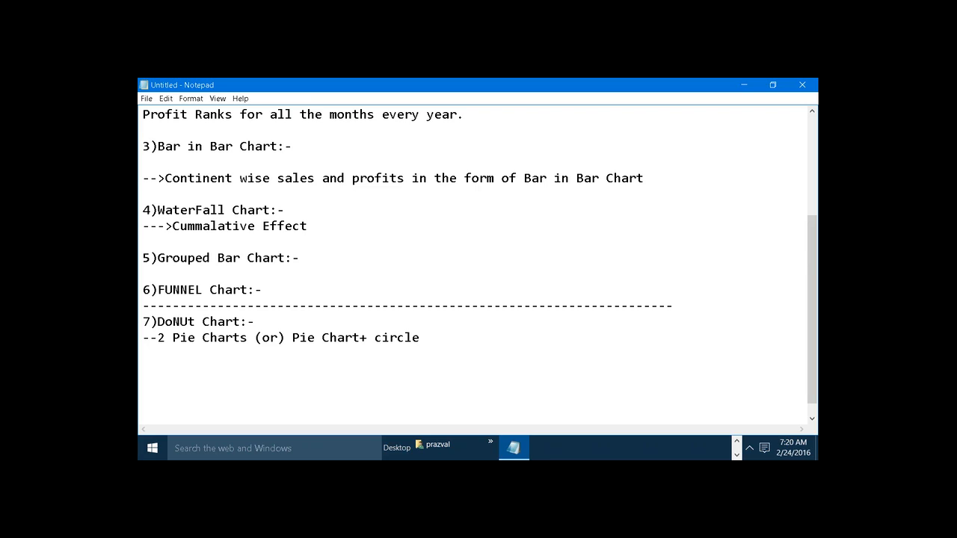
Step: Leave a blank line, write "Continent Wise Profit's Contribution", and add a dashed separator line below it
key("Return")
key("Return")
type("Continent ")
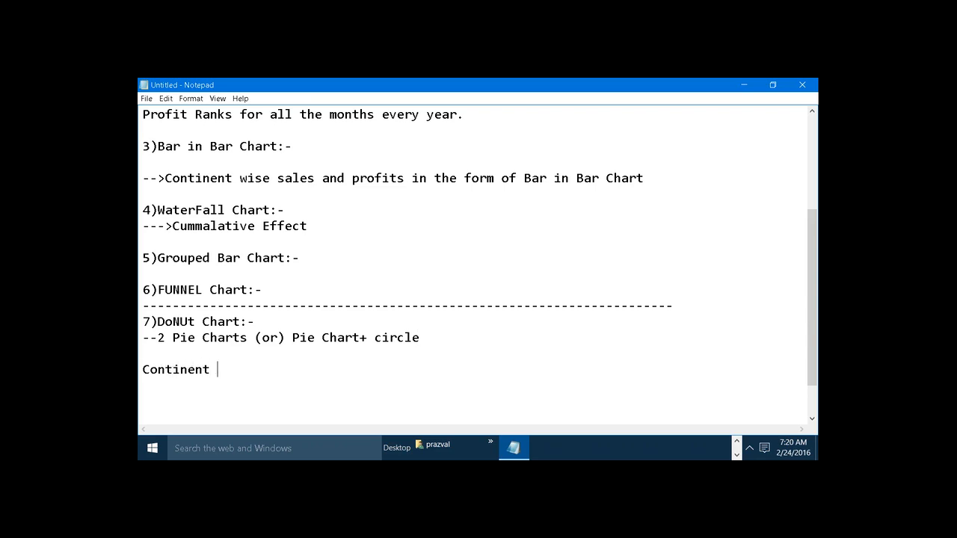
type("Wise Profit's Contr")
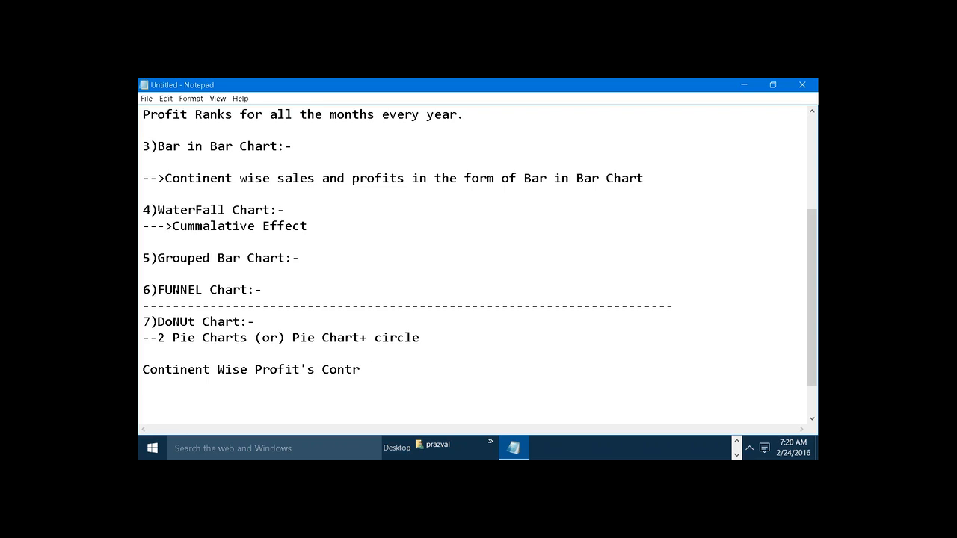
type("ibution")
key("Return")
key("Return")
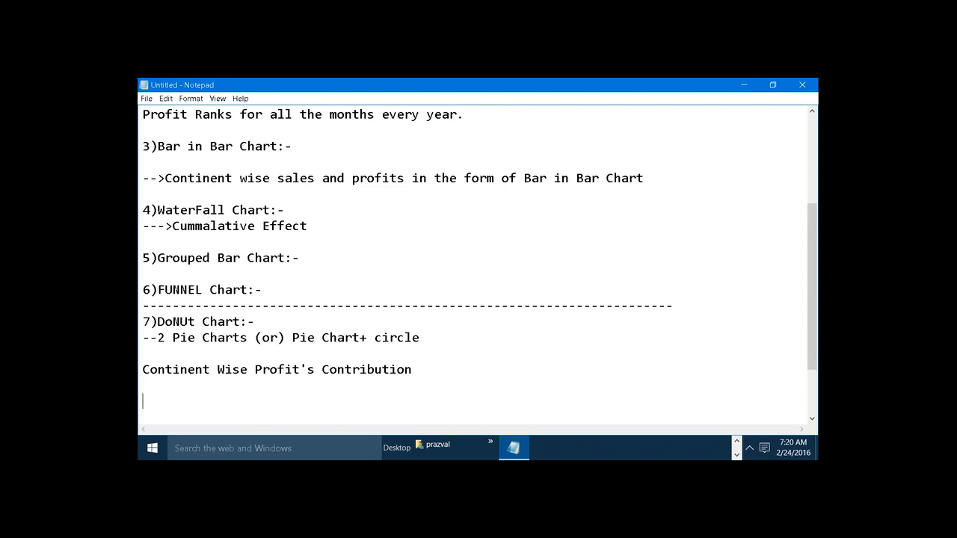
type("--------------------------------------")
key("Return")
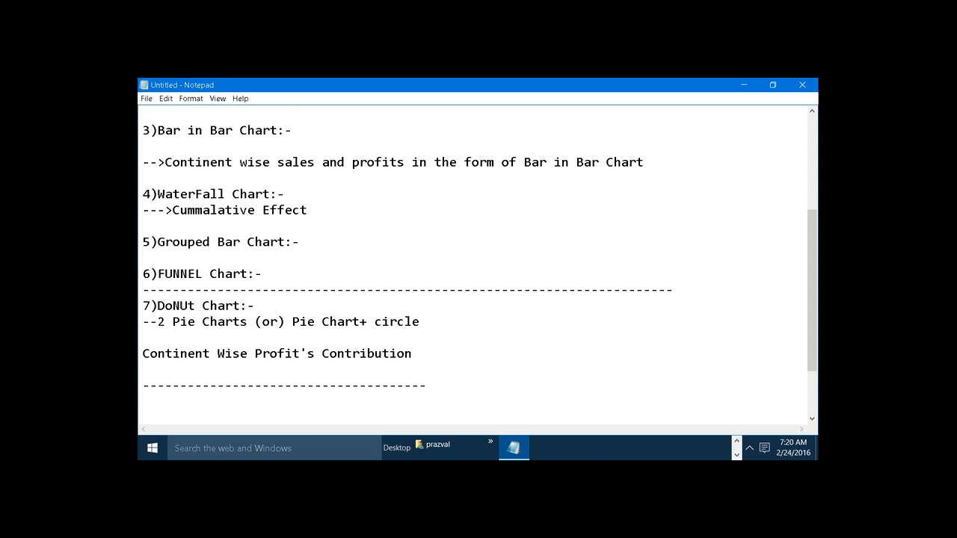
Step: Switch back to the Tableau workbook and add a new worksheet
left_click(737, 442)
mouse_move(718, 452)
left_click(720, 420)
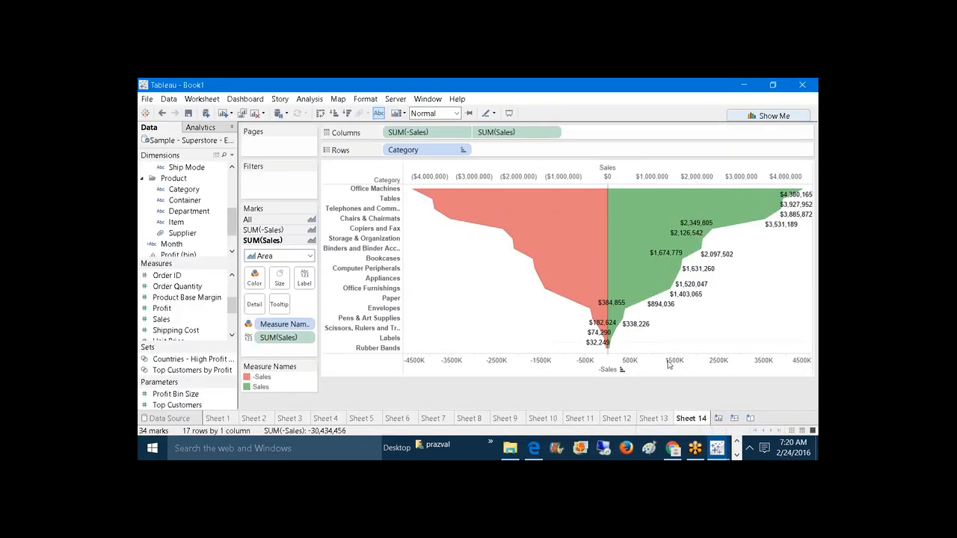
left_click(719, 419)
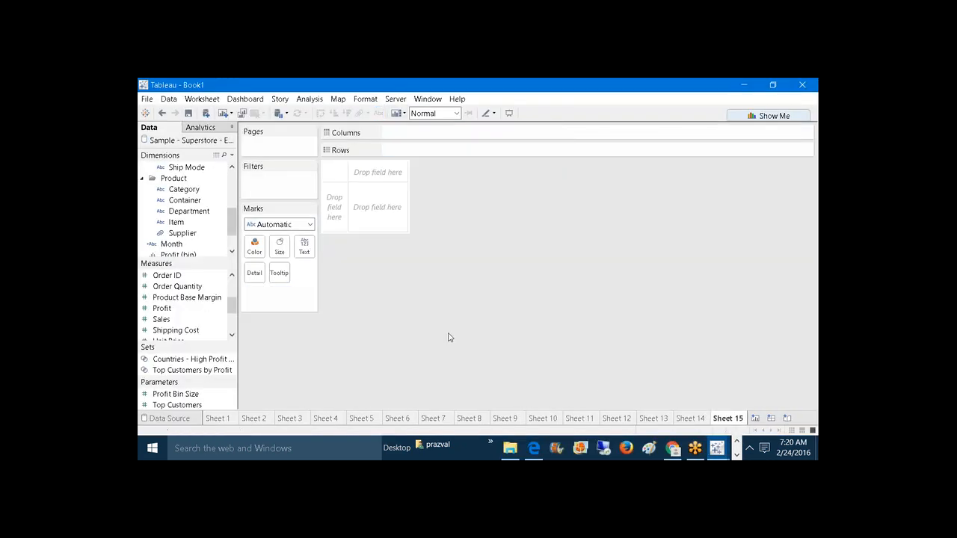
Step: Create a calculated field named m1 with the formula 1
left_click(232, 155)
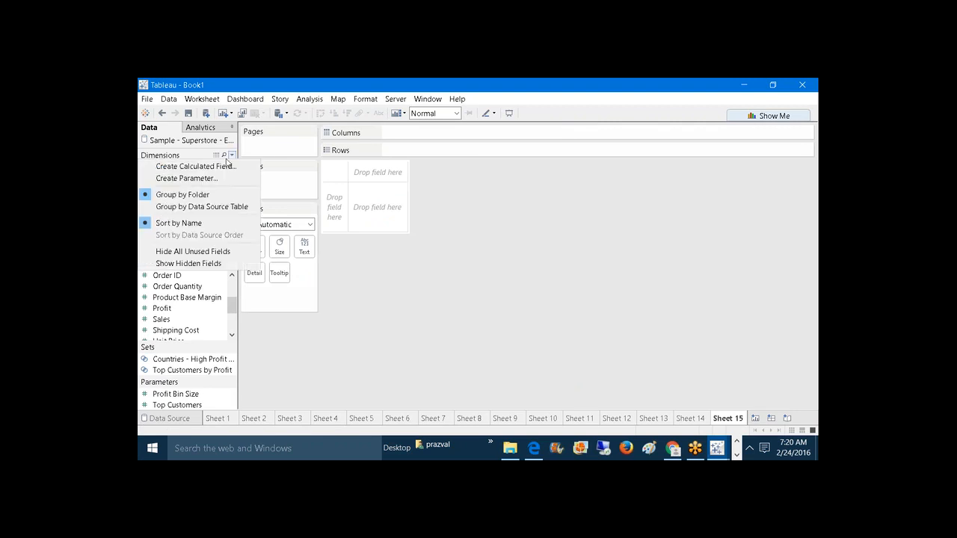
left_click(223, 165)
type("m1")
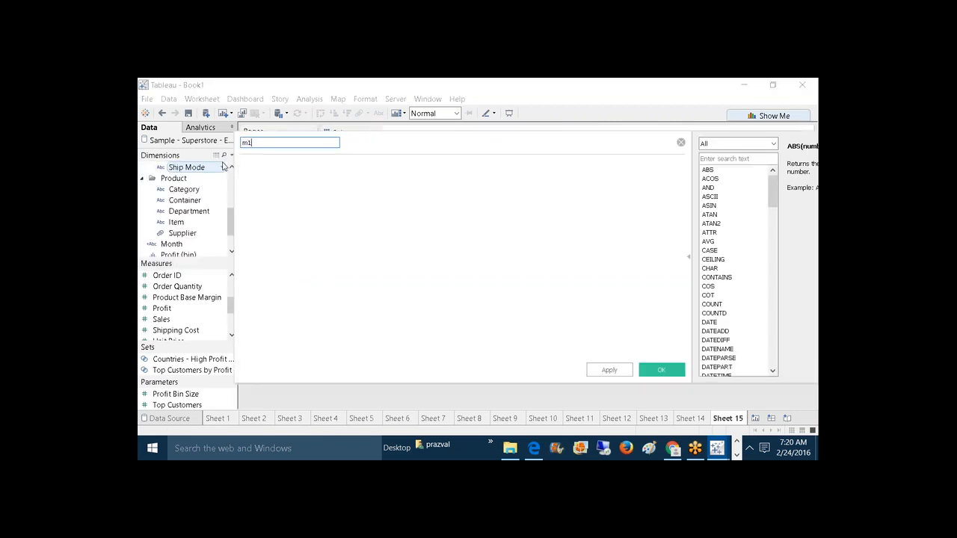
left_click(264, 172)
type("1")
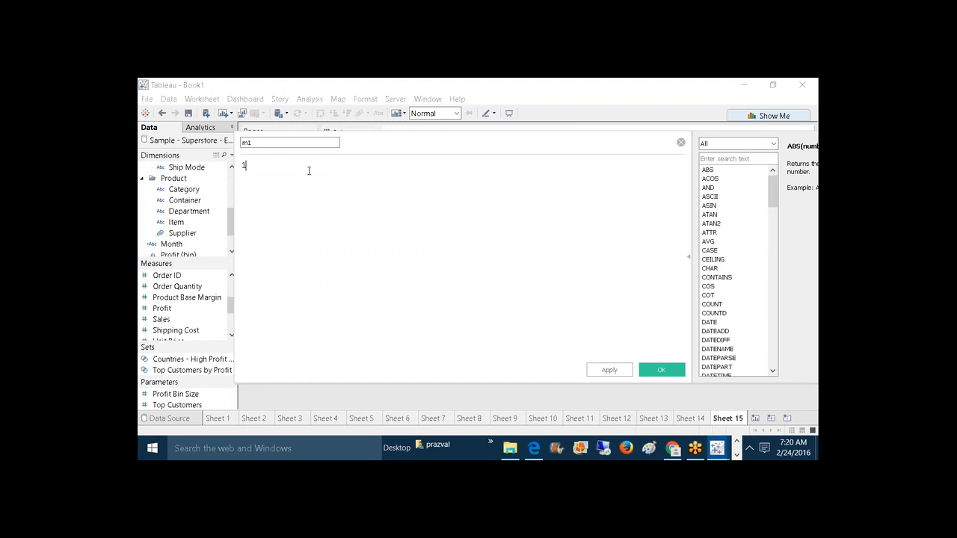
left_click(610, 370)
left_click(655, 372)
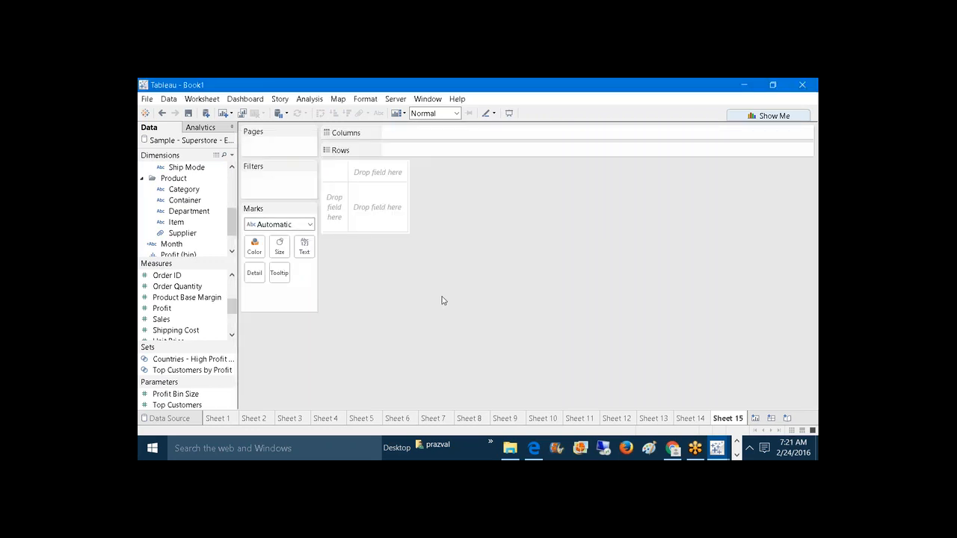
Step: Create a second calculated field named m2 with the formula 1
left_click(232, 154)
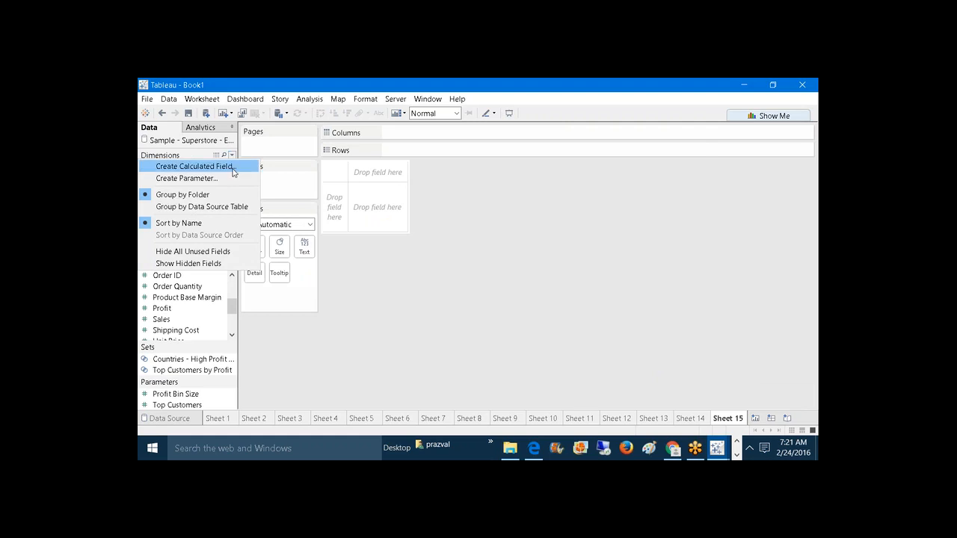
left_click(232, 166)
type("m2")
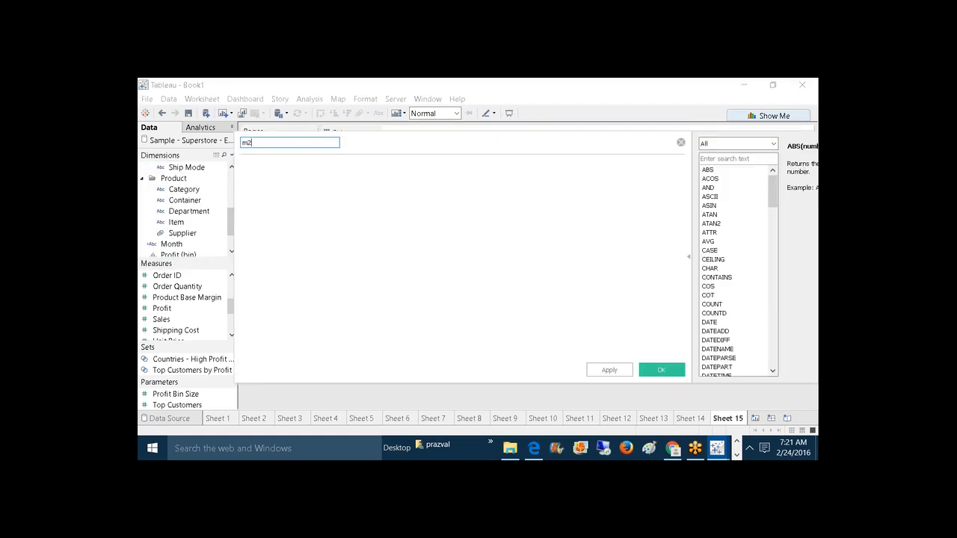
left_click(258, 171)
type("1")
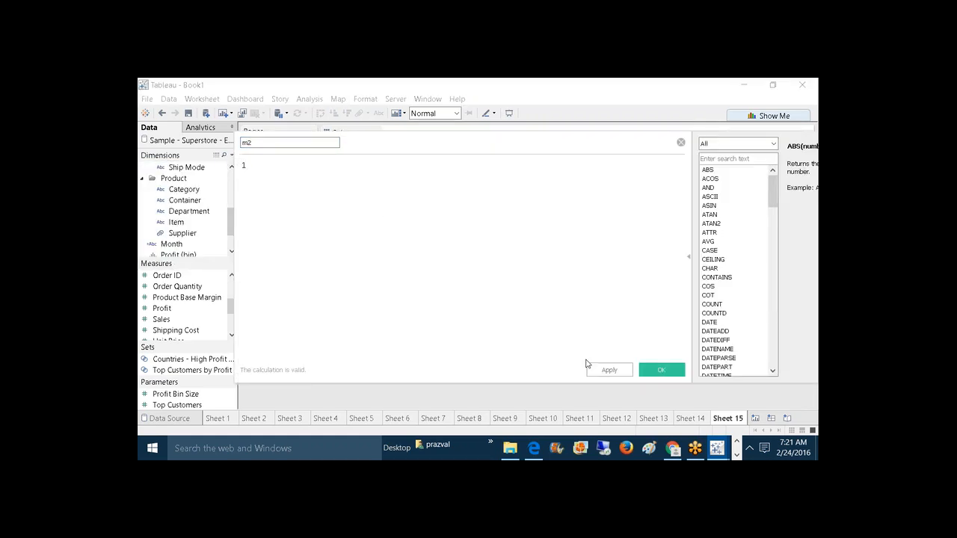
left_click(641, 374)
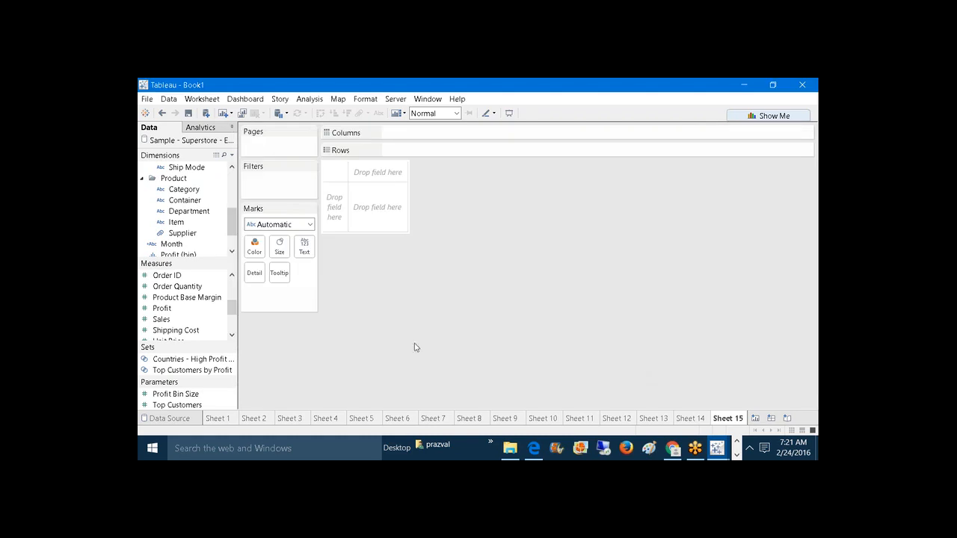
Step: Place m1 and m2 on Columns and put m2 on a dual axis with m1
left_click_drag(231, 313, 498, 139)
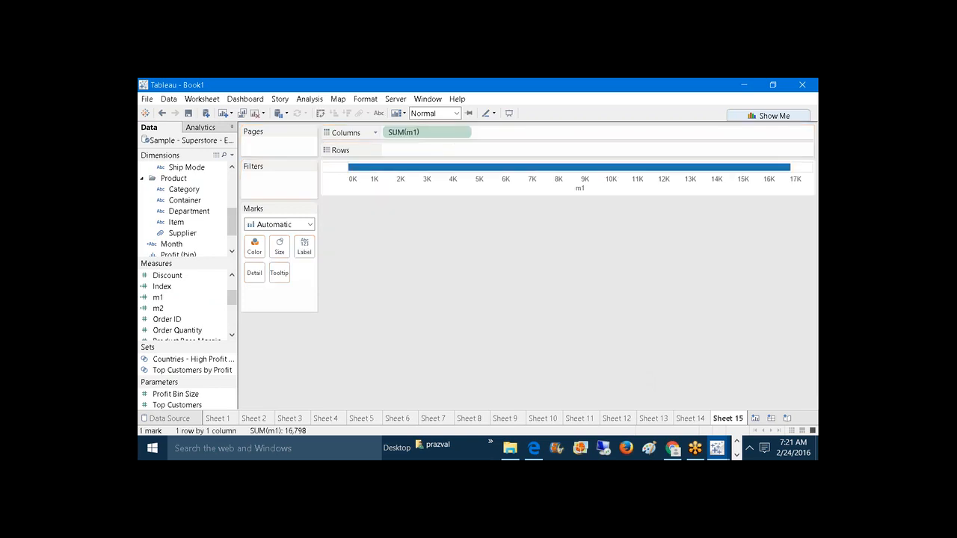
mouse_move(172, 286)
left_mouse_down()
mouse_move(359, 259)
mouse_move(552, 150)
mouse_move(545, 132)
mouse_move(527, 132)
left_mouse_up()
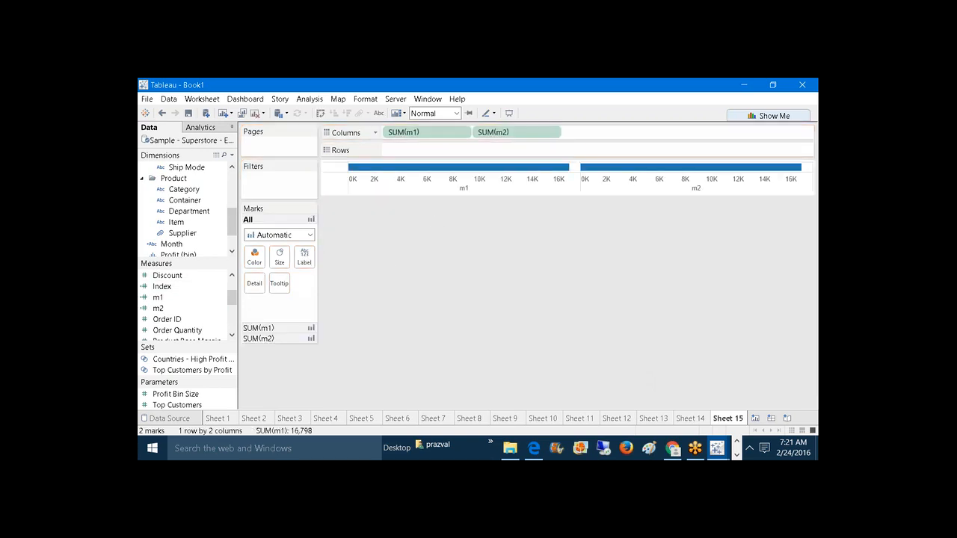
right_click(527, 132)
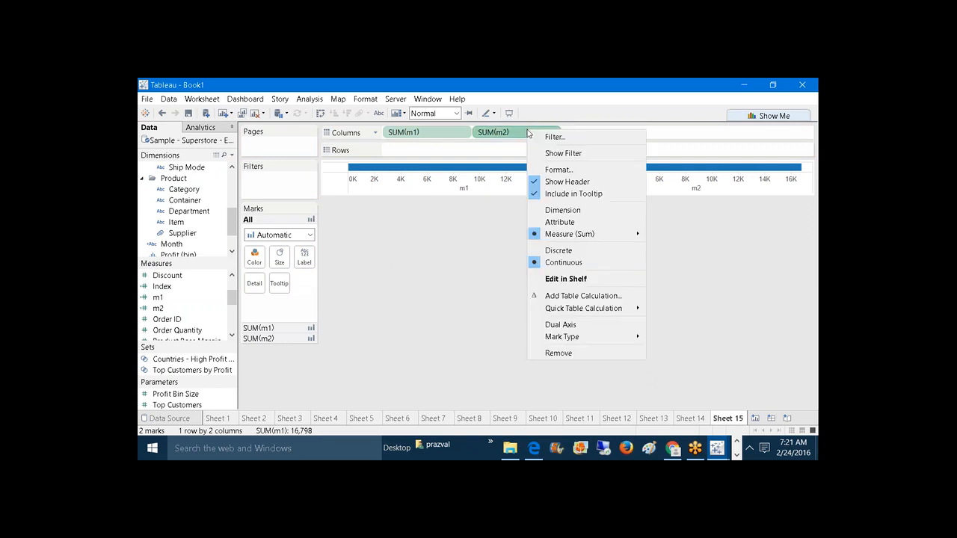
left_click(562, 325)
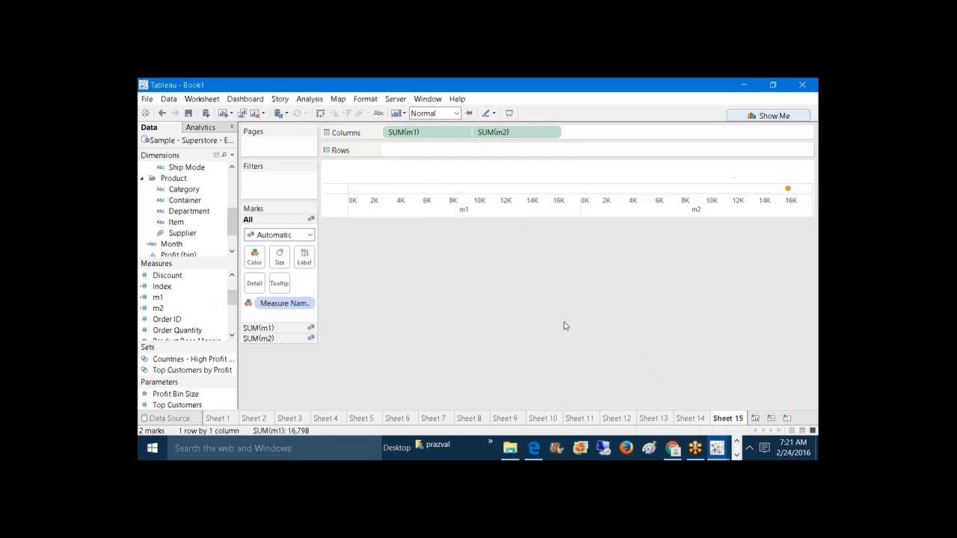
Step: Convert m1 on Columns from a summed measure to a dimension
right_click(449, 134)
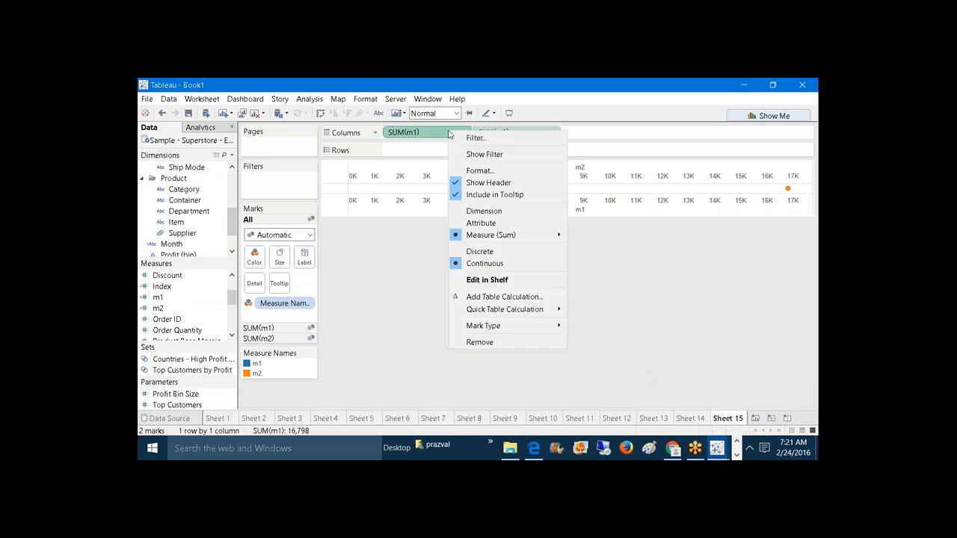
left_click(473, 213)
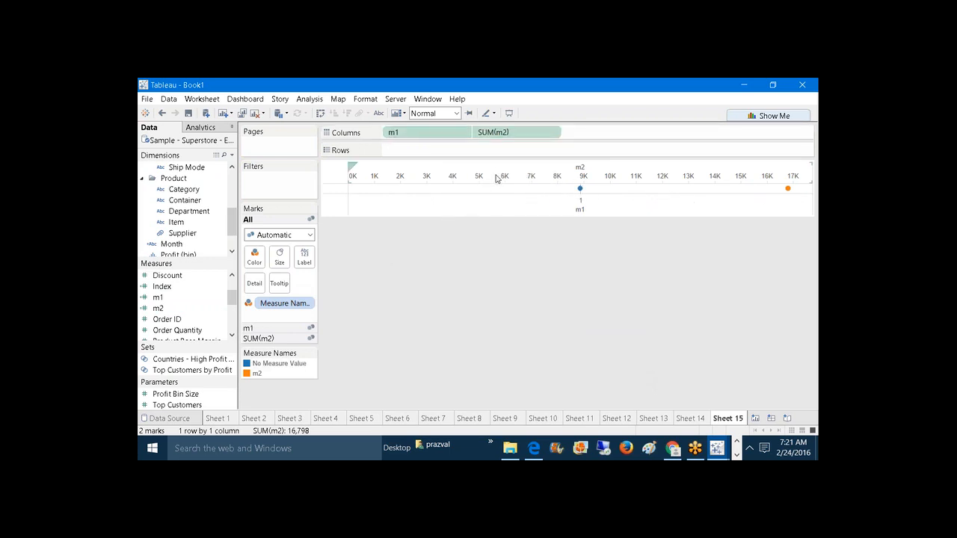
Step: Convert m2 on Columns from a summed measure to a dimension and fit the chart to Entire View
right_click(494, 133)
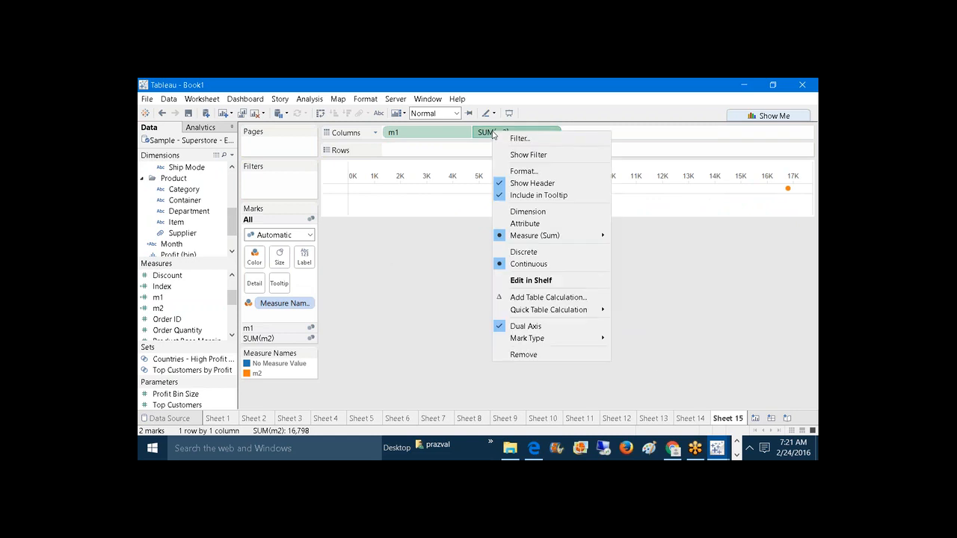
left_click(514, 212)
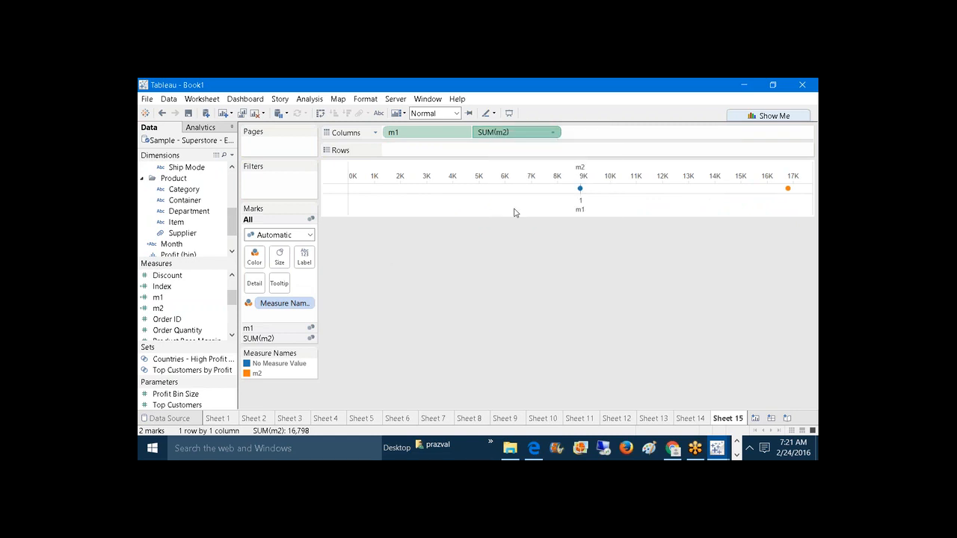
left_click(455, 113)
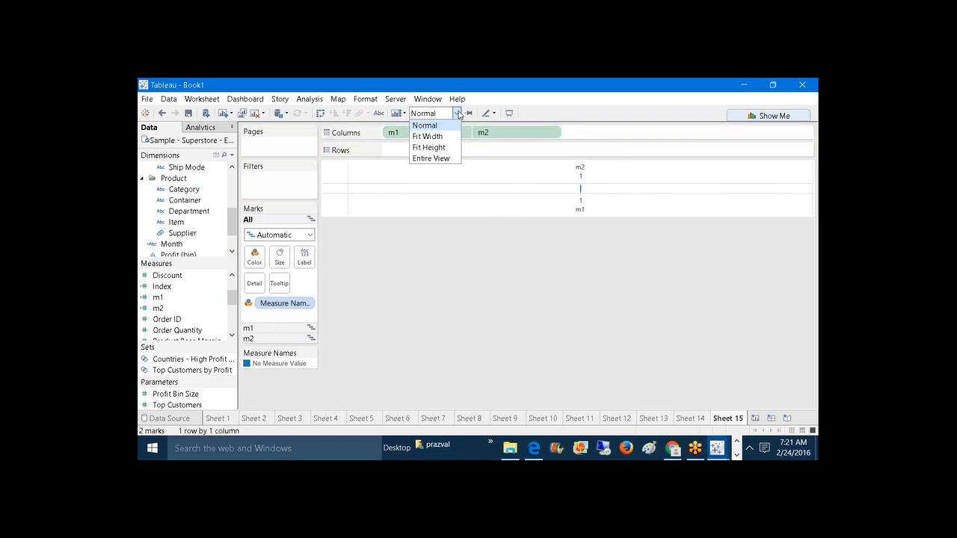
left_click(452, 157)
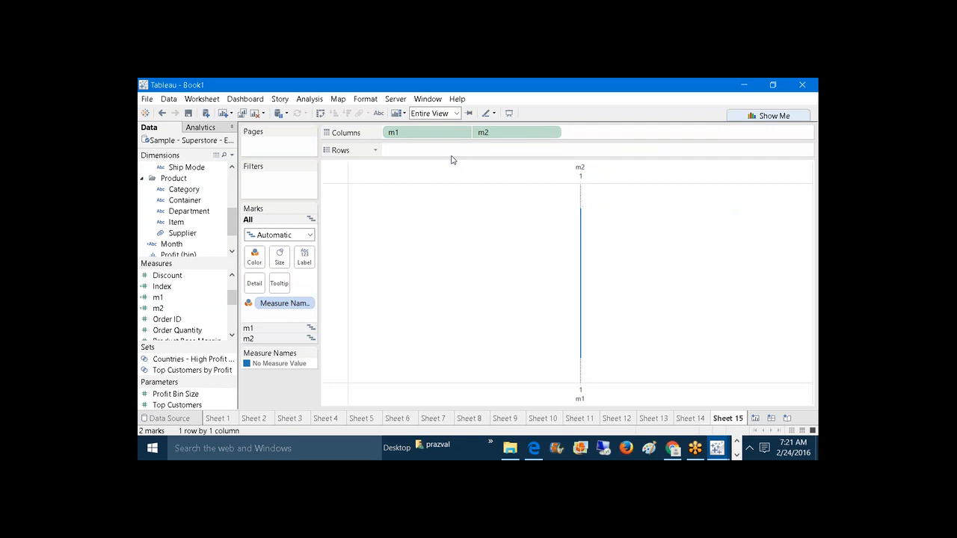
Step: Change the mark type of m1 to Pie
left_click(312, 328)
left_click(310, 245)
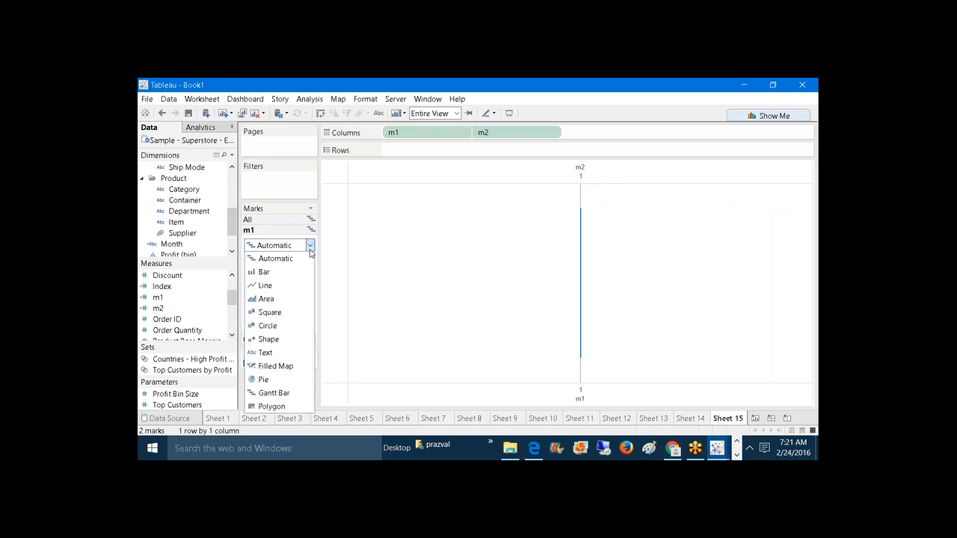
left_click(275, 382)
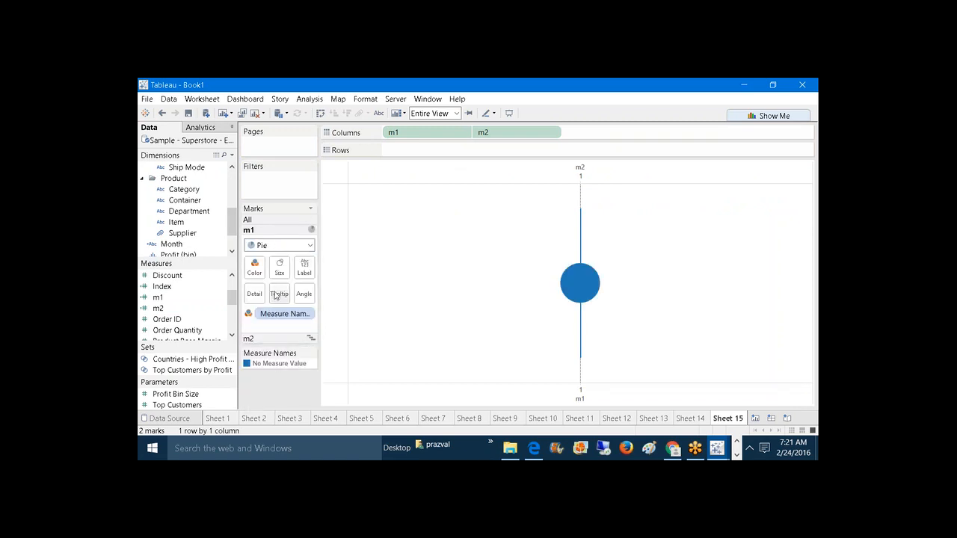
Step: Enlarge the m1 pie to well over its default size and color its slices by Continent
left_click(280, 267)
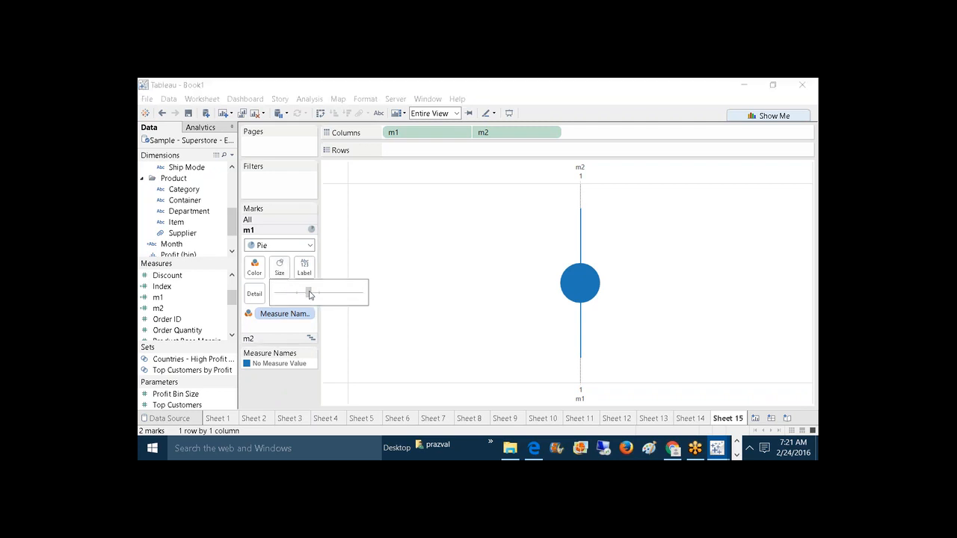
left_click_drag(310, 295, 337, 295)
left_click(267, 377)
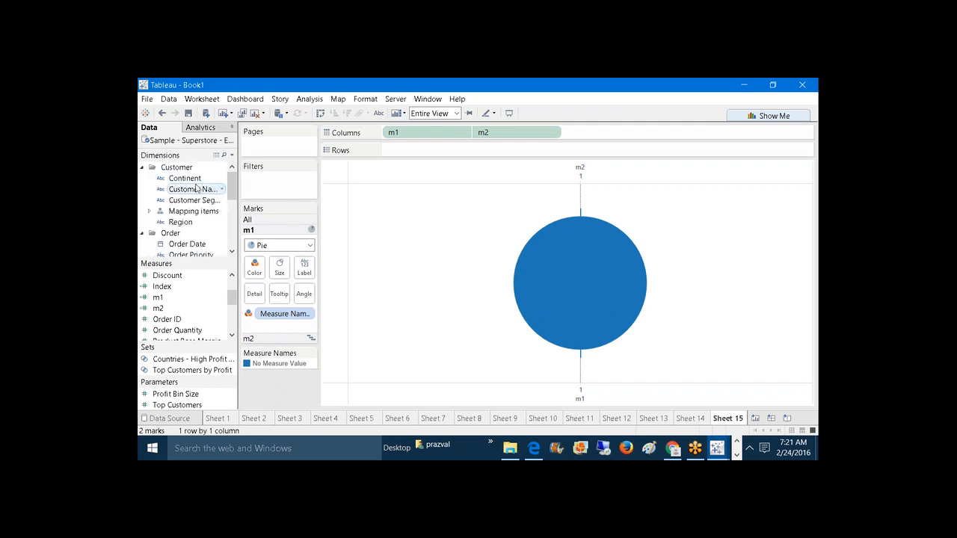
left_click_drag(183, 178, 256, 267)
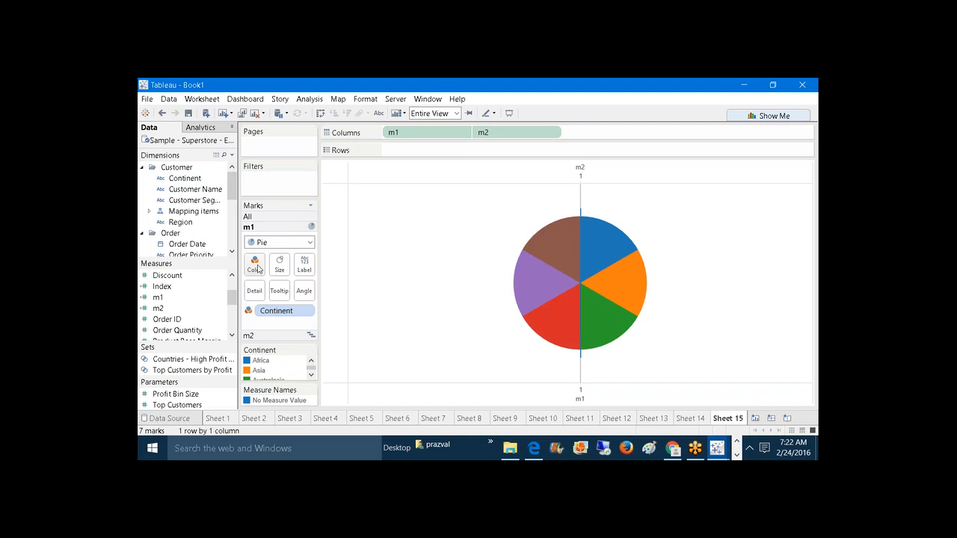
Step: Change the mark type of m2 to Circle
left_click(262, 336)
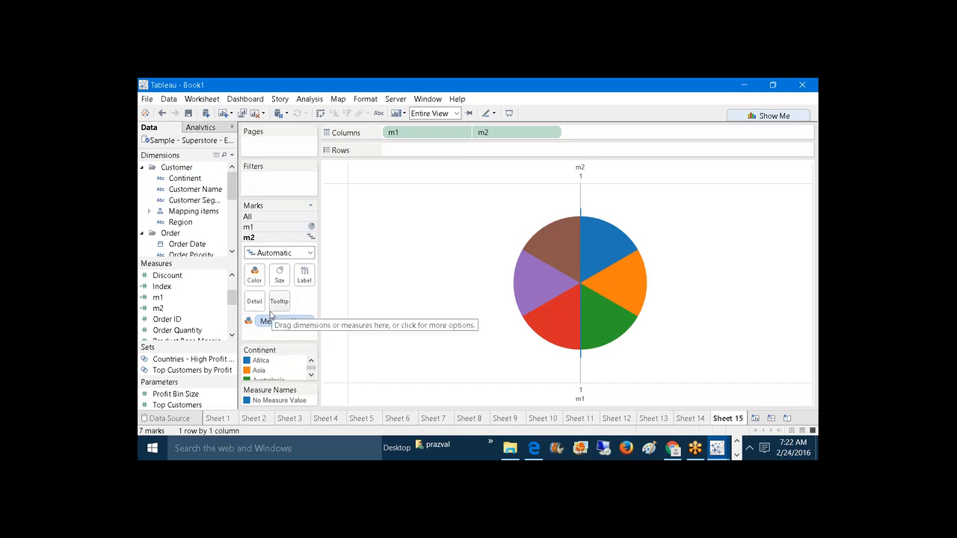
left_click(310, 254)
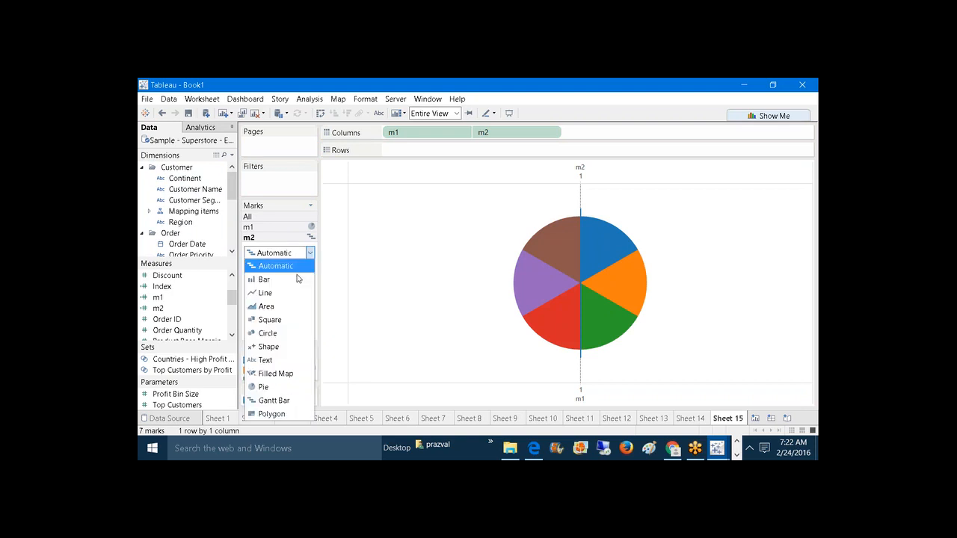
left_click(284, 335)
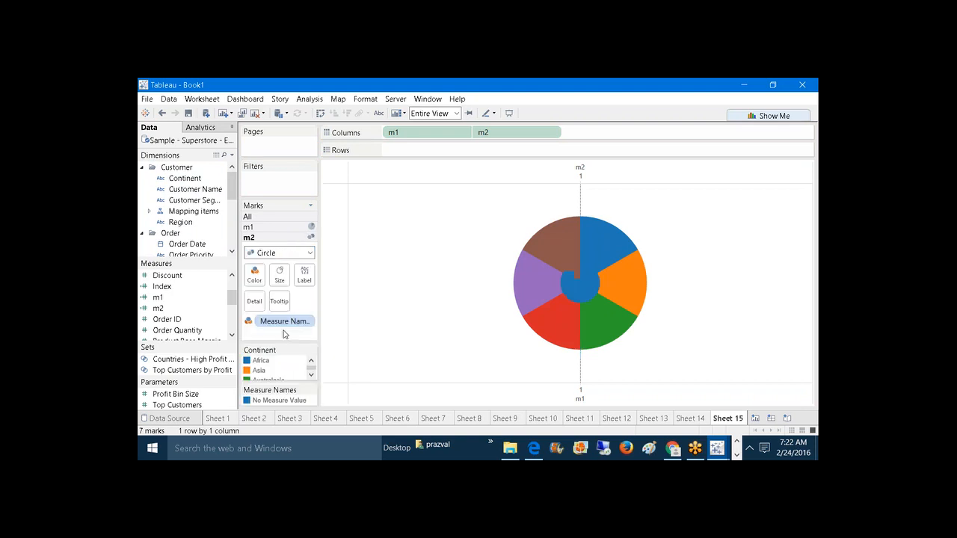
left_click(282, 279)
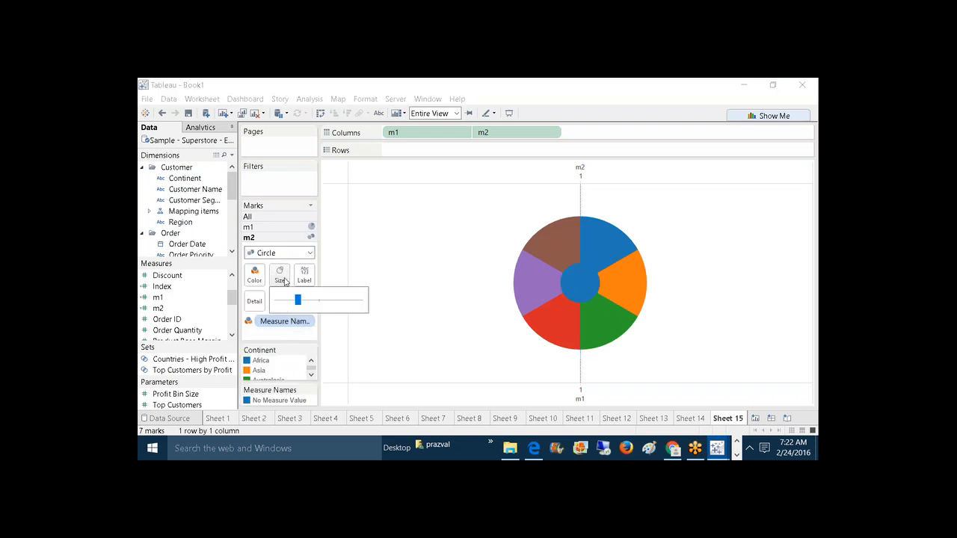
left_click(254, 274)
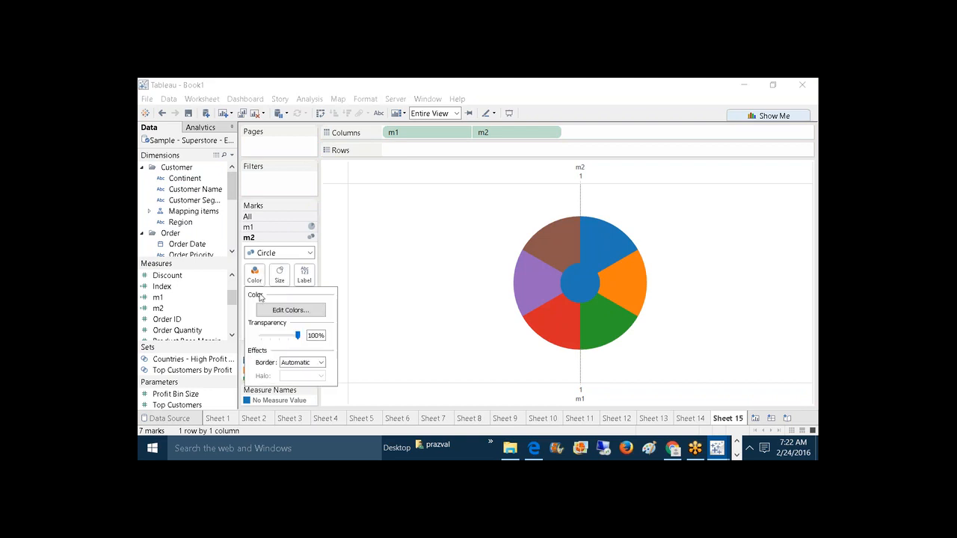
left_click(266, 311)
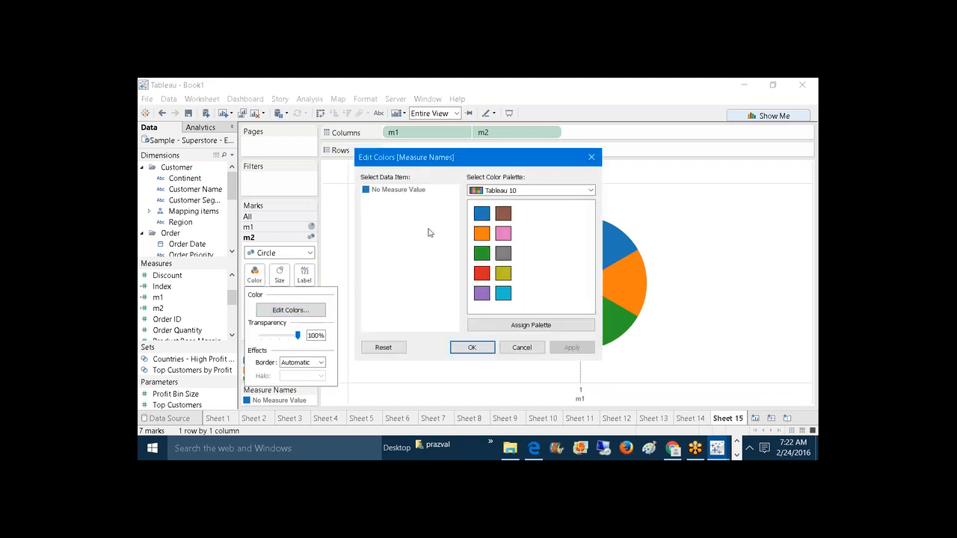
left_click(514, 195)
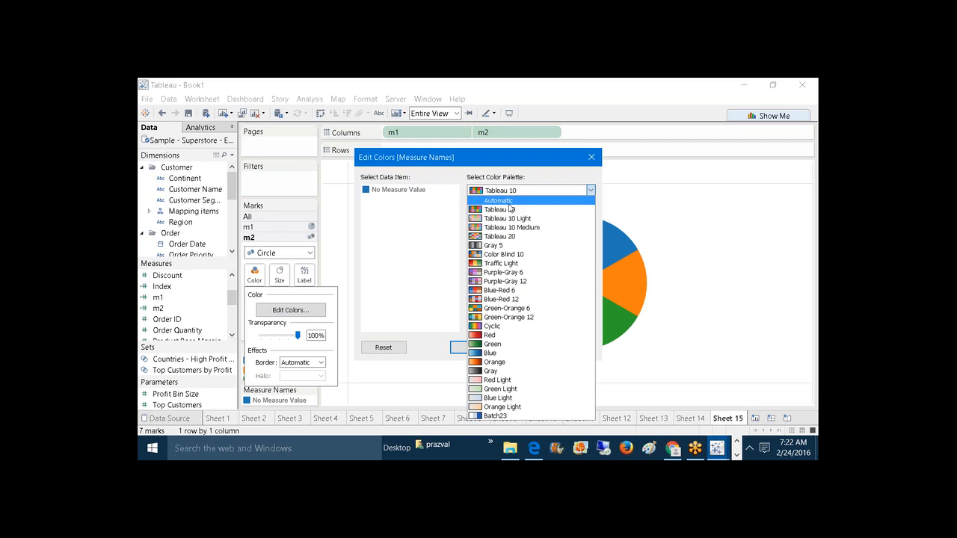
left_click(595, 158)
left_click(591, 158)
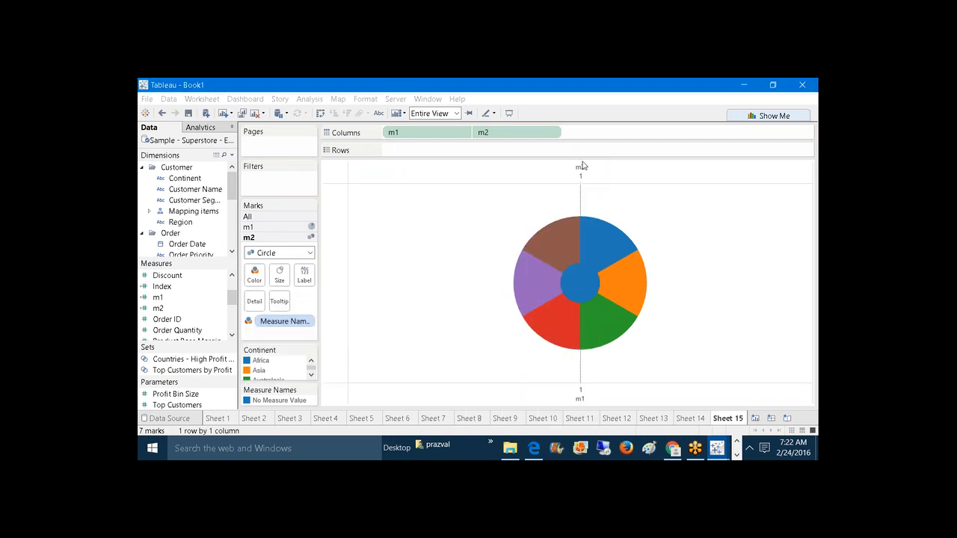
Step: Remove Continent from the color encoding of the m1 pie
left_click(279, 229)
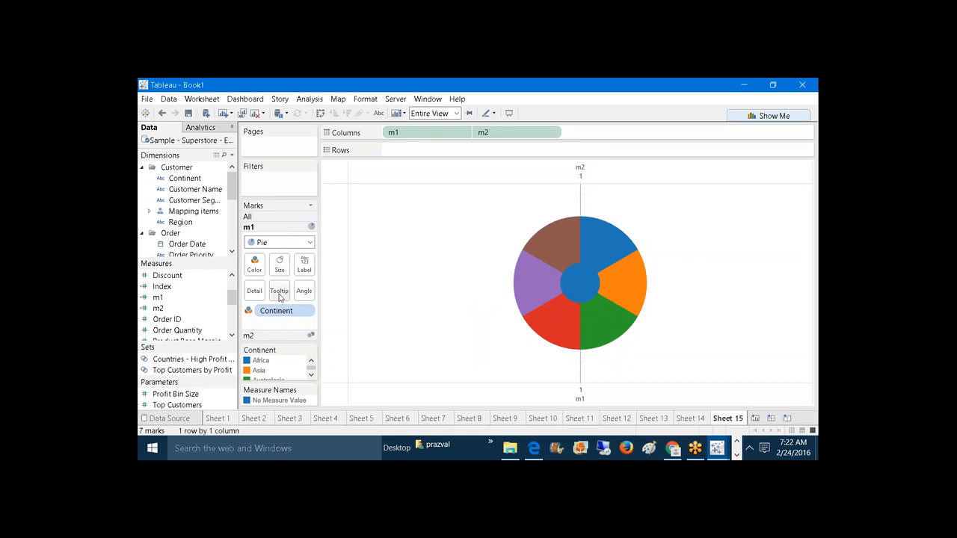
left_click_drag(281, 311, 224, 223)
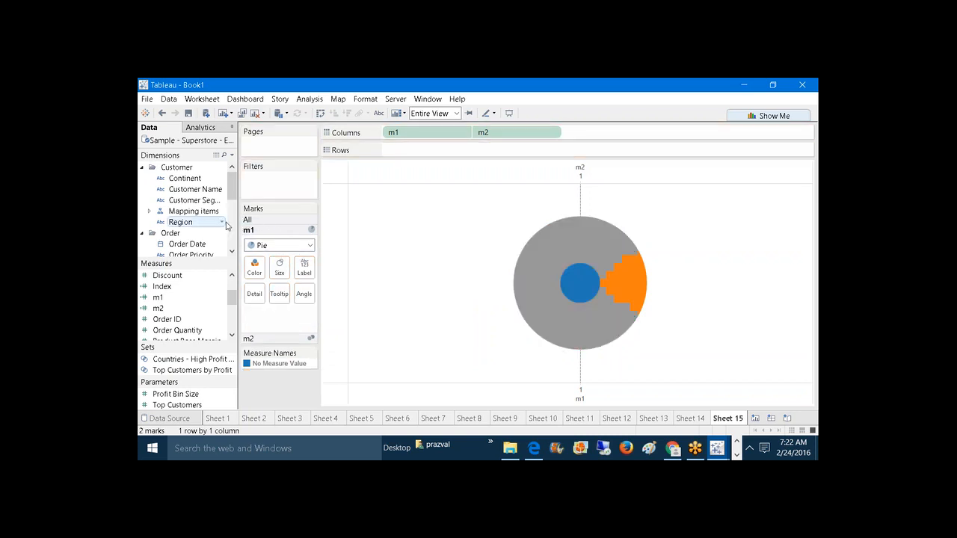
Step: Recolor the m2 circle with the lightest gray of the Gray 5 palette
left_click(257, 341)
left_click(259, 287)
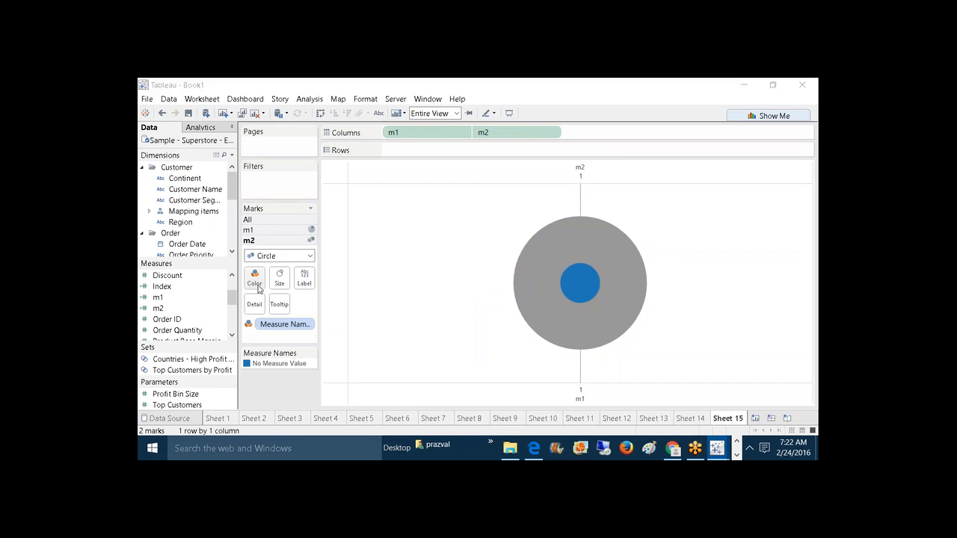
left_click(290, 314)
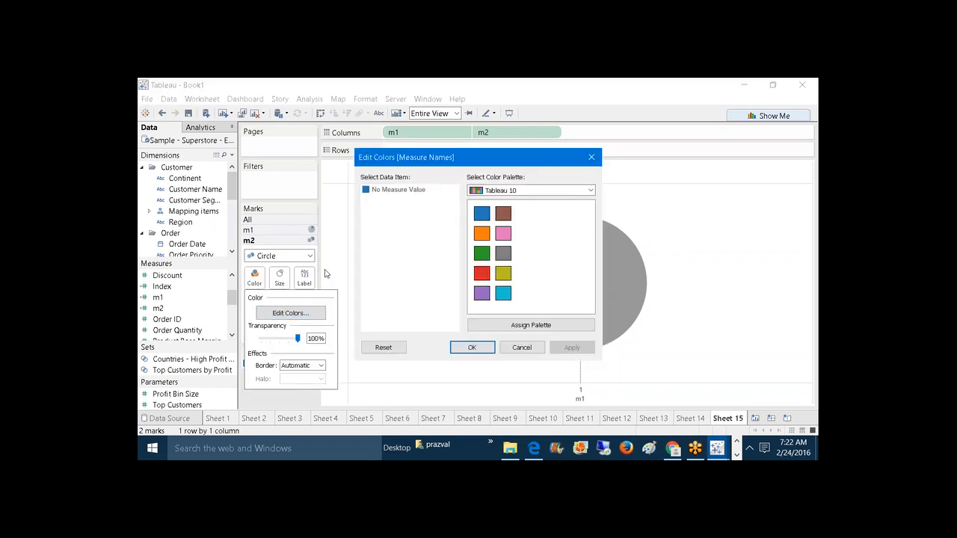
left_click(587, 196)
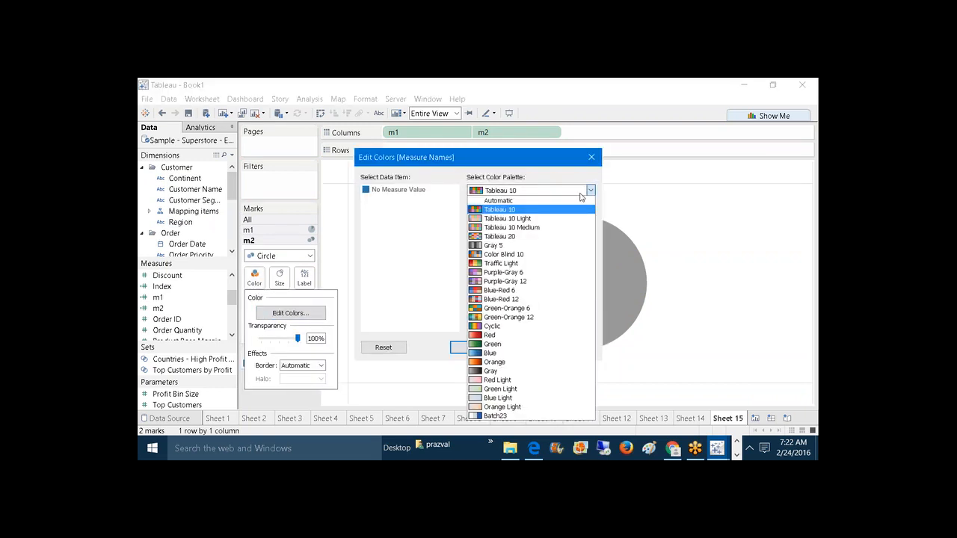
left_click(547, 247)
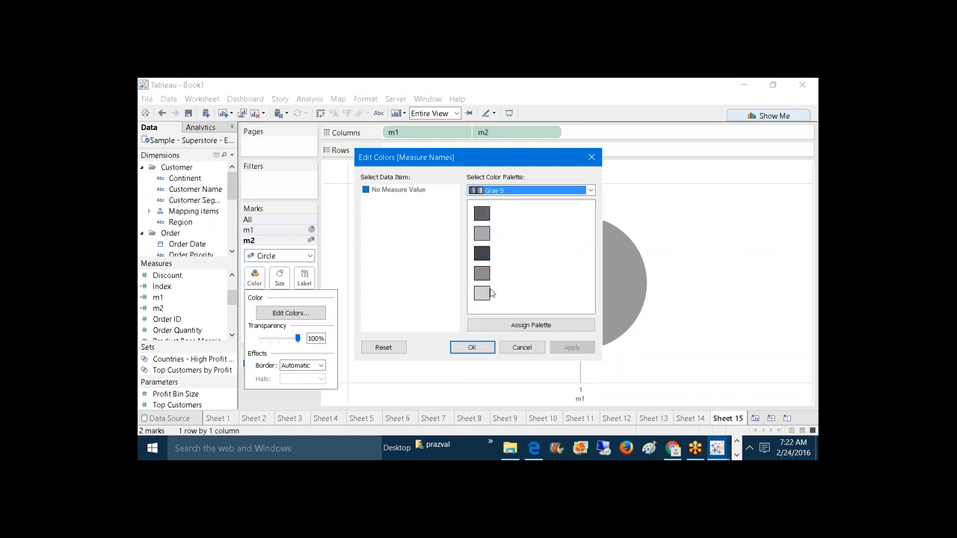
left_click(404, 189)
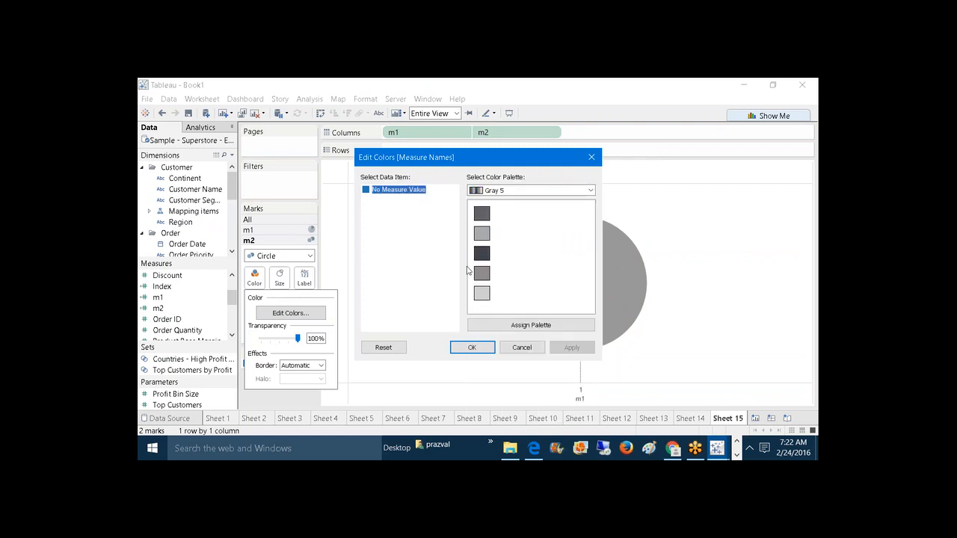
left_click(481, 293)
left_click(564, 352)
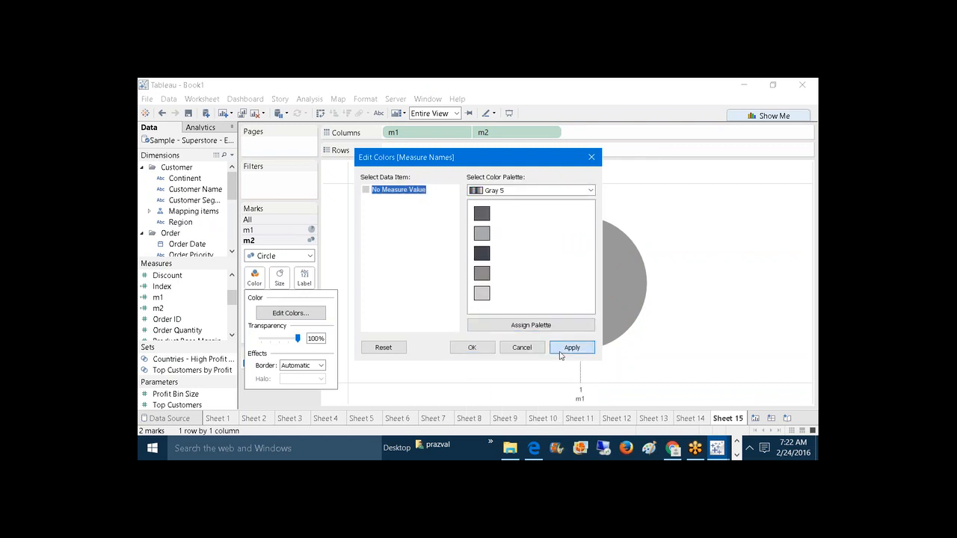
left_click(484, 349)
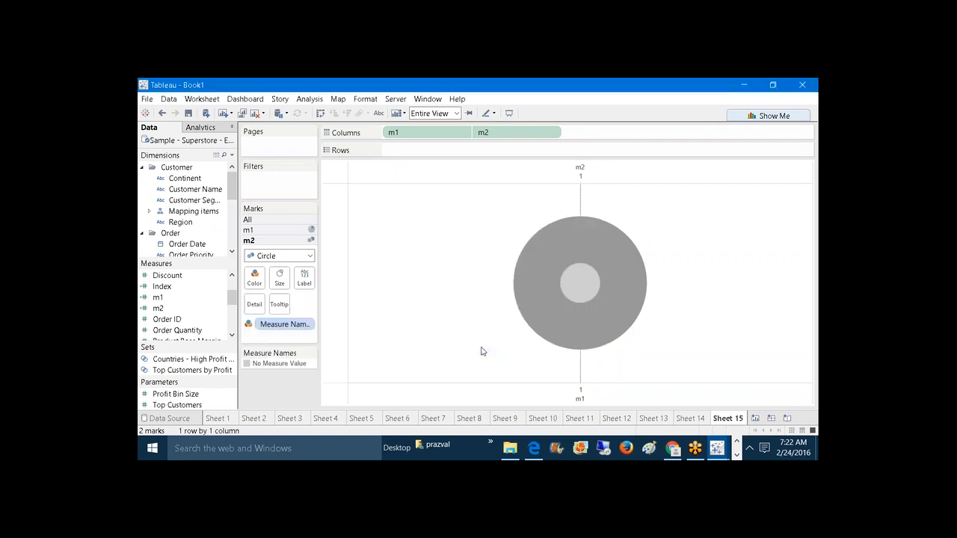
Step: Enlarge the m2 circle until only a narrow ring of the m1 pie shows around it
left_click(279, 278)
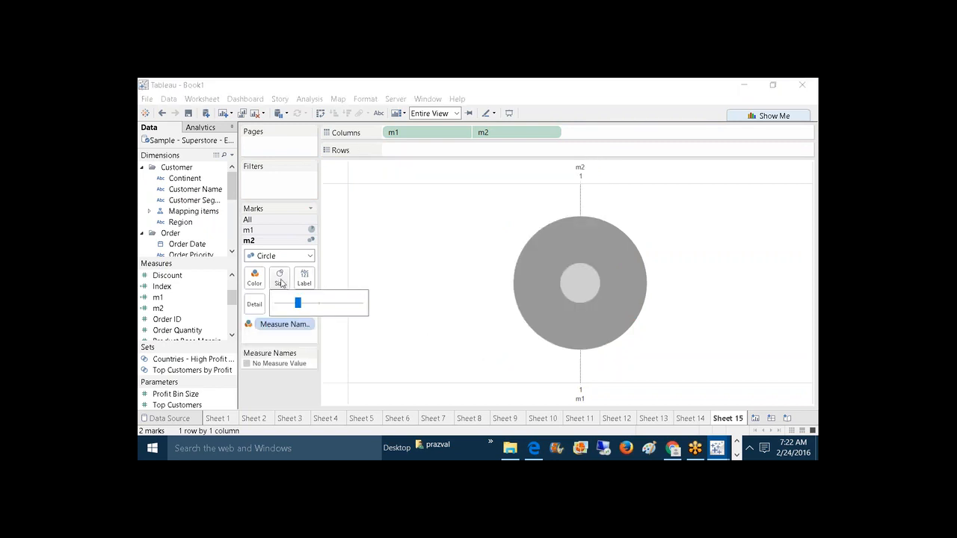
left_click_drag(299, 304, 325, 304)
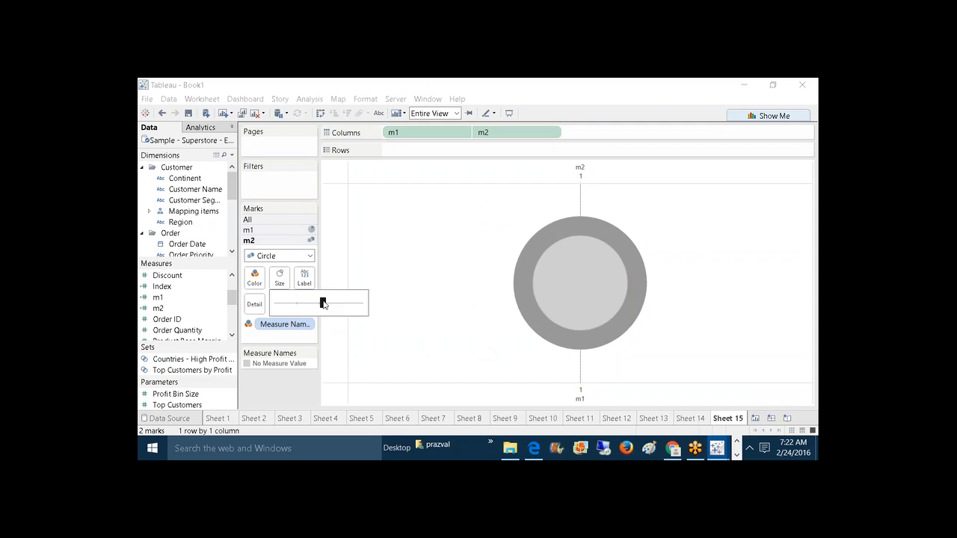
left_click(293, 360)
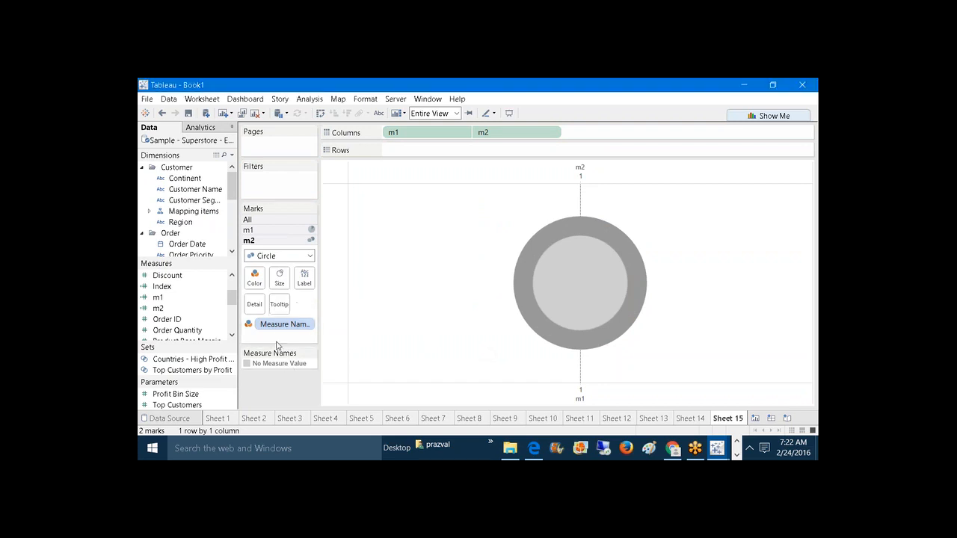
Step: Remove Measure Names from the m2 marks and color the m2 circle white to form the donut hole
left_click_drag(272, 326, 288, 367)
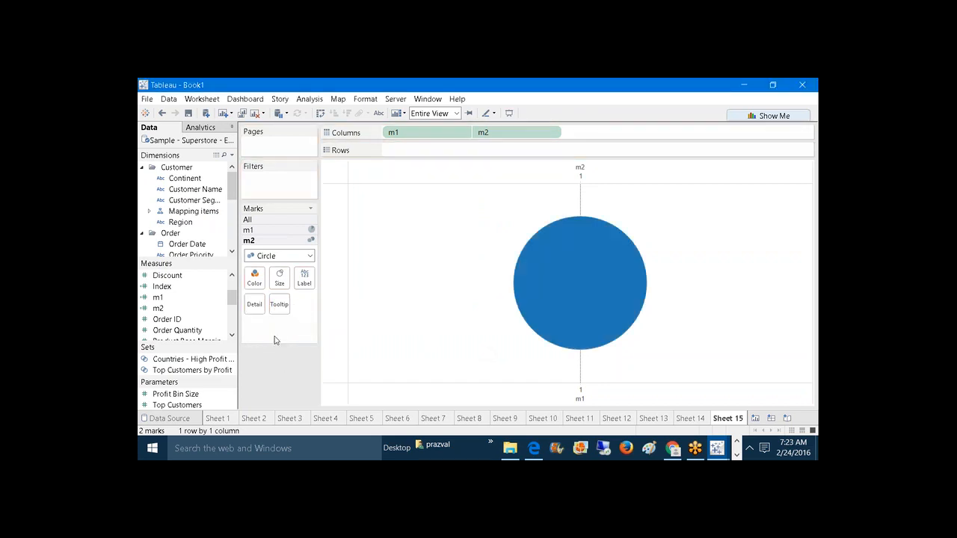
left_click(254, 278)
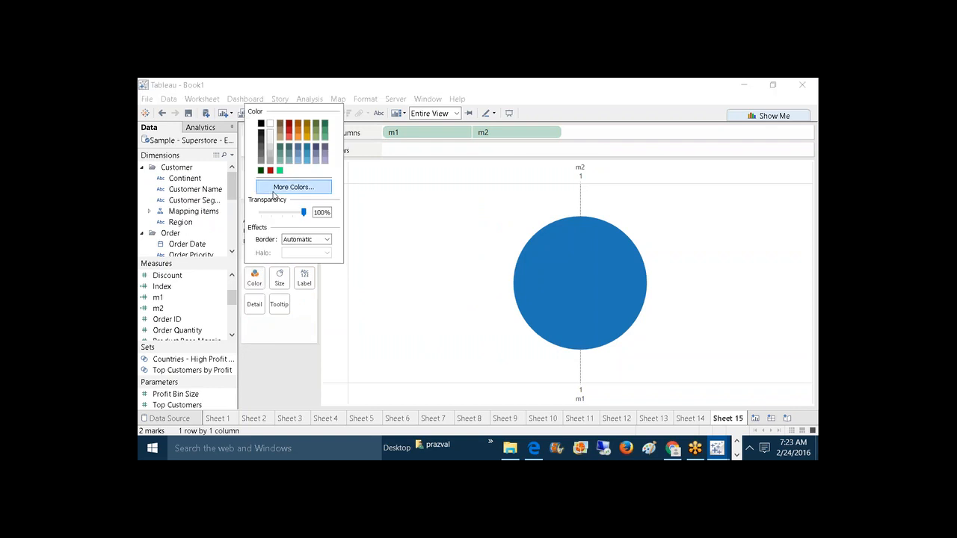
left_click(270, 125)
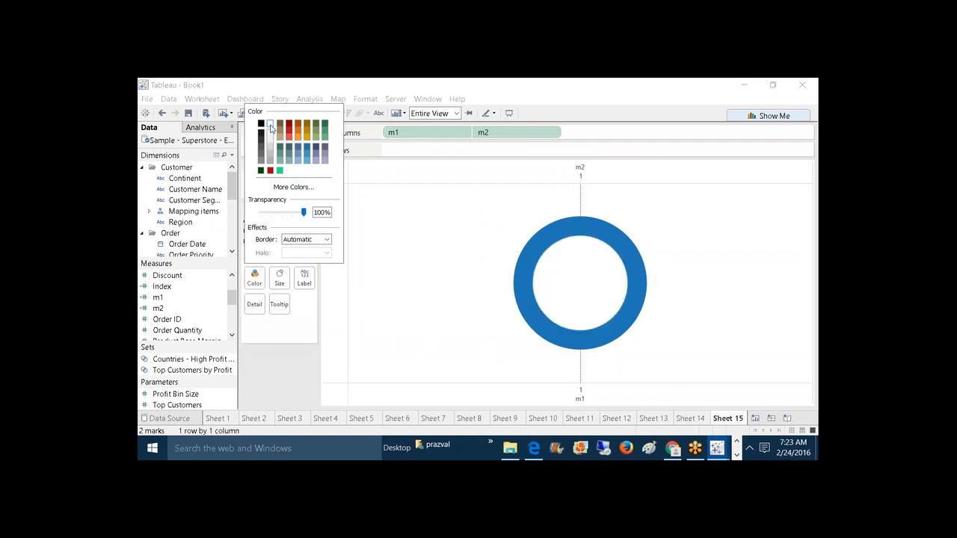
left_click(293, 359)
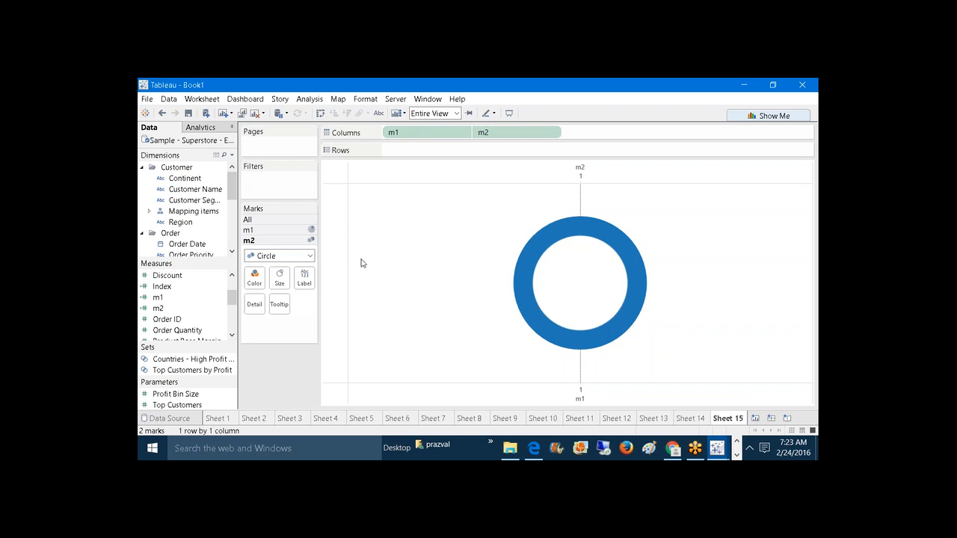
Step: Label the m2 circle with the sum of Sales
mouse_move(233, 295)
left_mouse_down()
mouse_move(234, 283)
mouse_move(234, 309)
left_mouse_up()
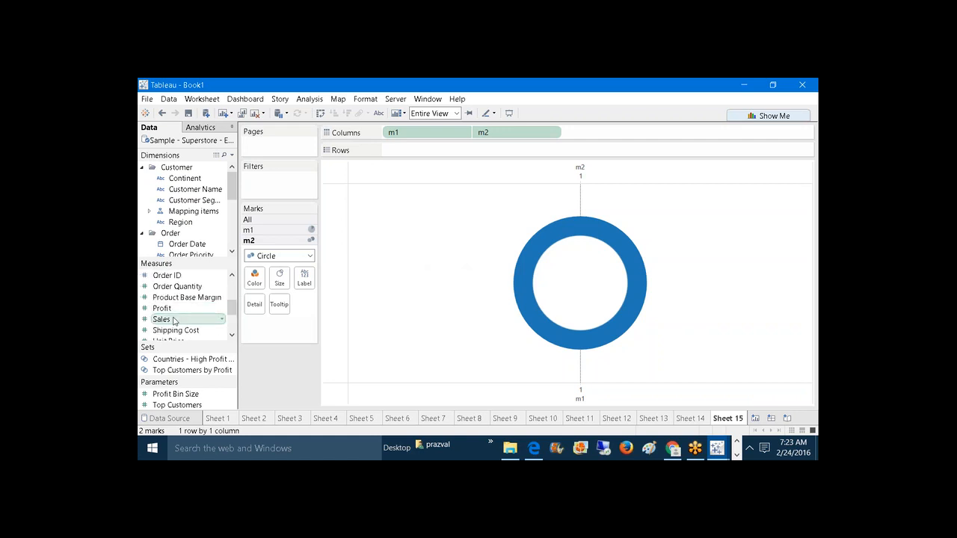
left_click_drag(173, 320, 305, 279)
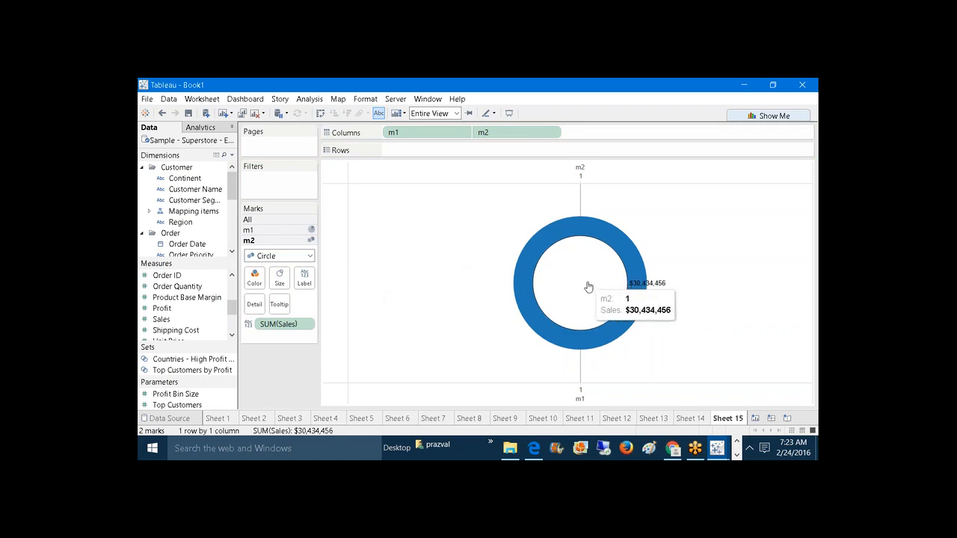
Step: Center the m2 circle's sales label horizontally
left_click(304, 279)
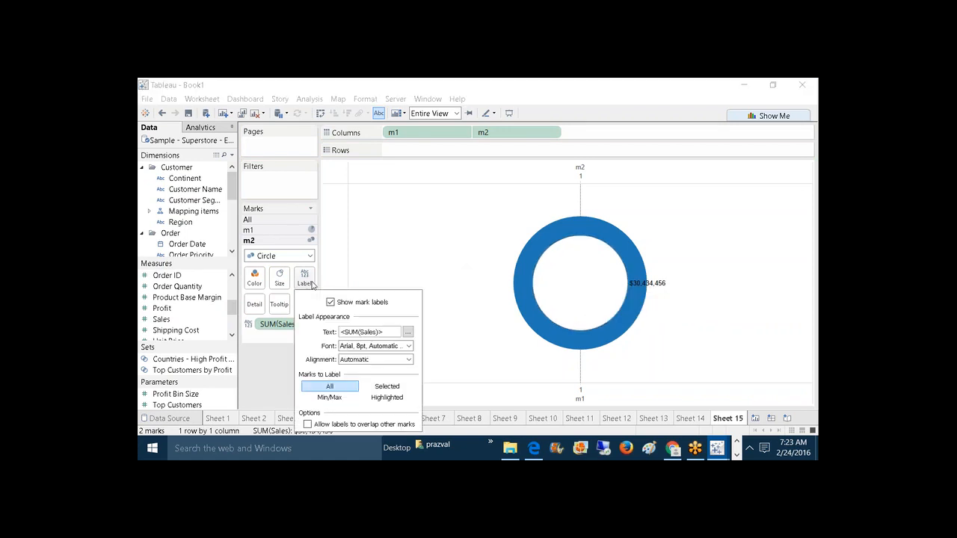
left_click(410, 359)
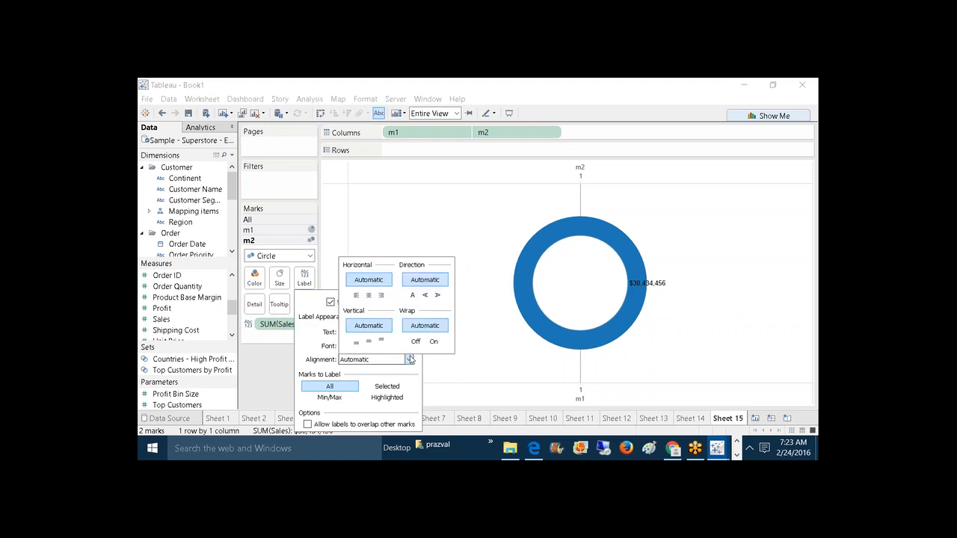
left_click(368, 295)
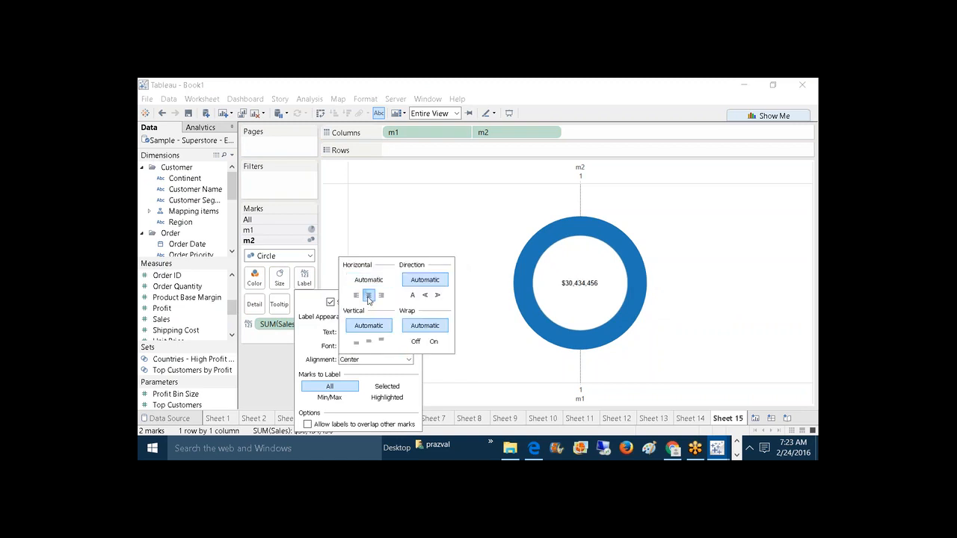
left_click(272, 364)
left_click(273, 363)
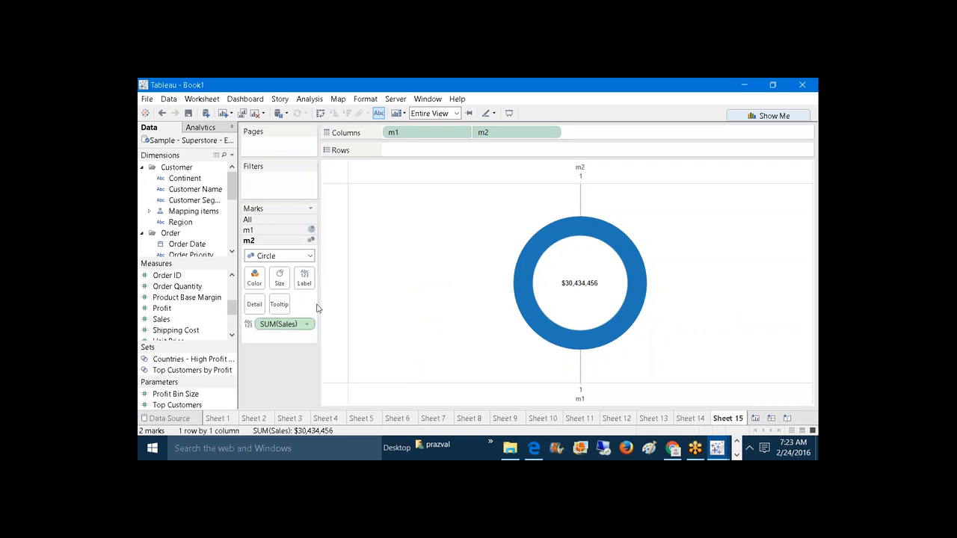
Step: Make the <SUM(Sales)> text in the m2 label bold and 12 pt
left_click(307, 279)
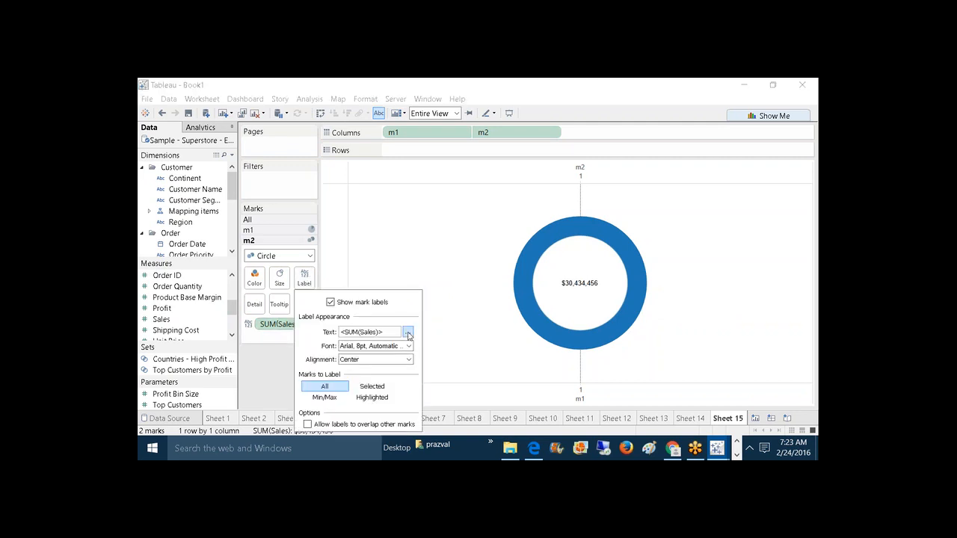
left_click(408, 333)
left_click_drag(376, 215, 410, 214)
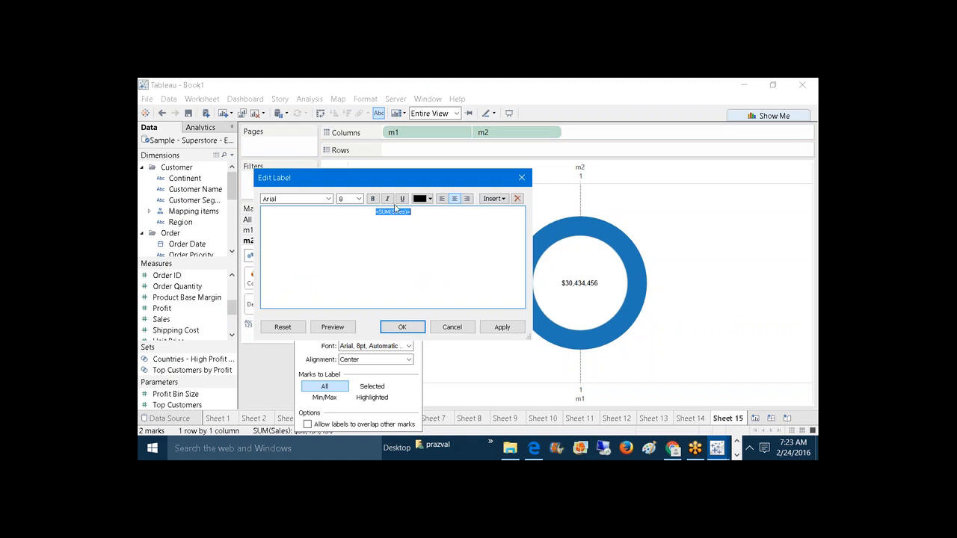
left_click(373, 198)
left_click(359, 199)
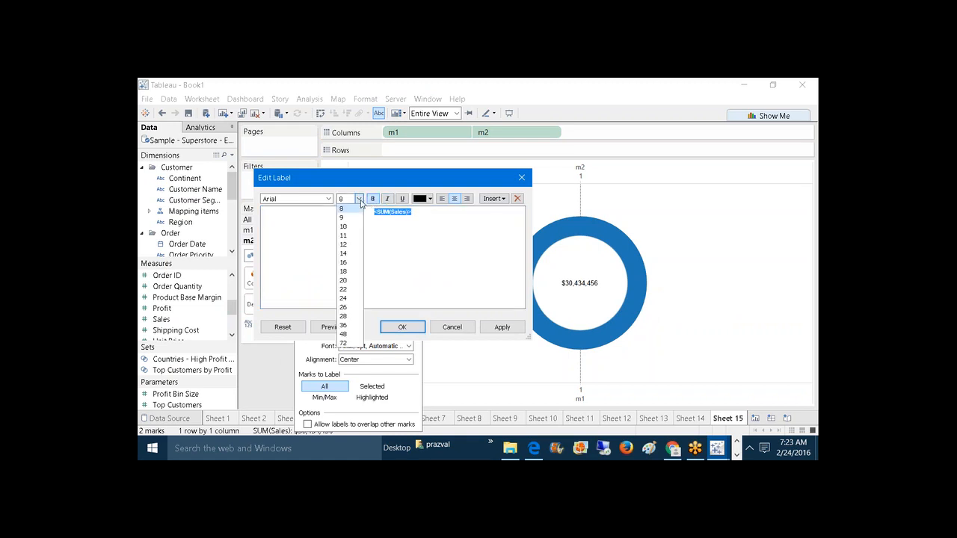
left_click(344, 244)
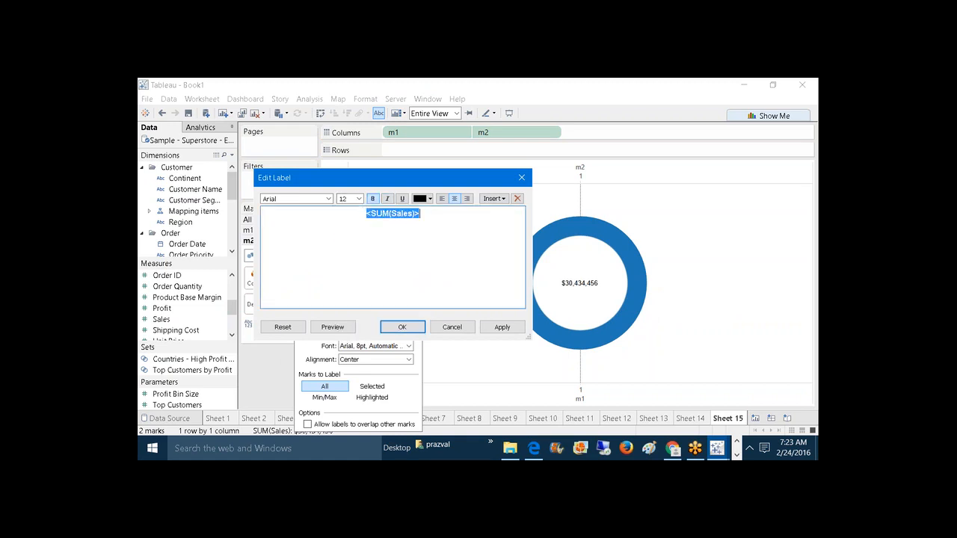
Step: Add the line "Total Sales:-" above <SUM(Sales)> in the m2 label text
left_click(367, 214)
key("Return")
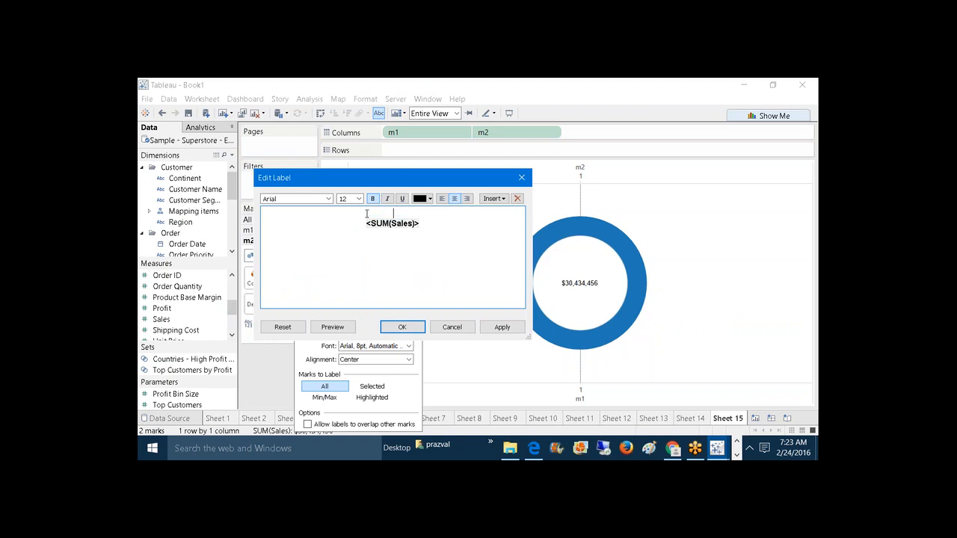
type("Total Sales:-")
Step: Underline the "Total Sales:-" line, color it dark red and apply the edited label to the m2 circle
left_click_drag(423, 214, 371, 214)
left_click(402, 200)
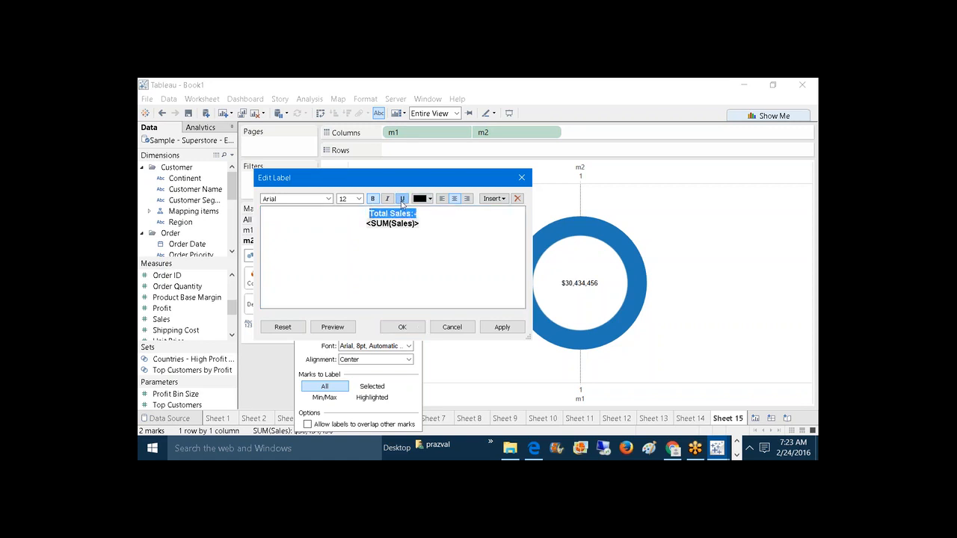
left_click(430, 199)
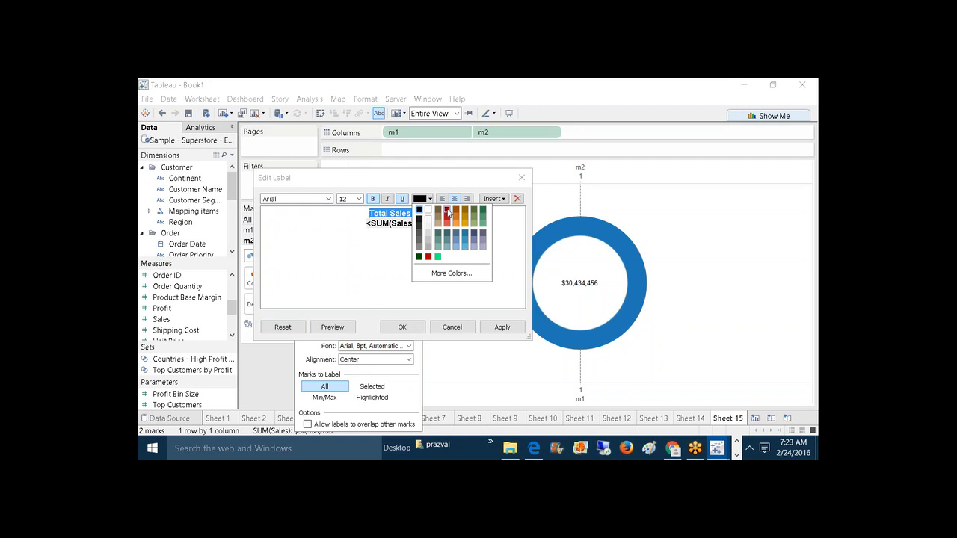
left_click(448, 215)
left_click(420, 255)
left_click(494, 329)
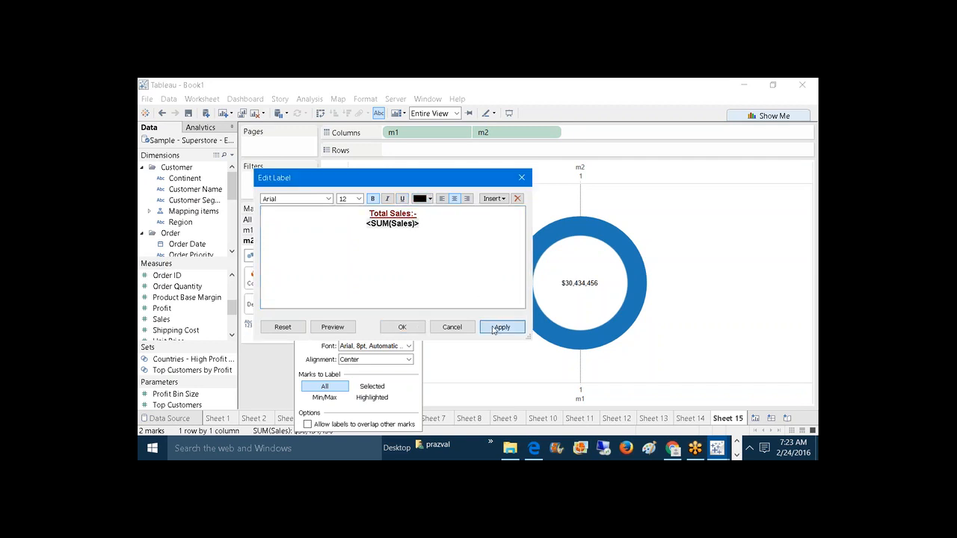
left_click(407, 330)
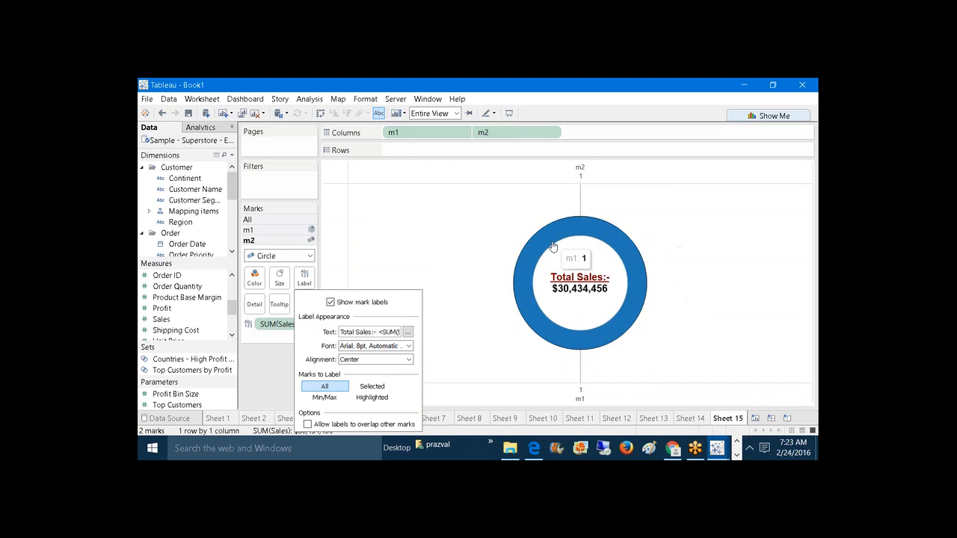
left_click(473, 254)
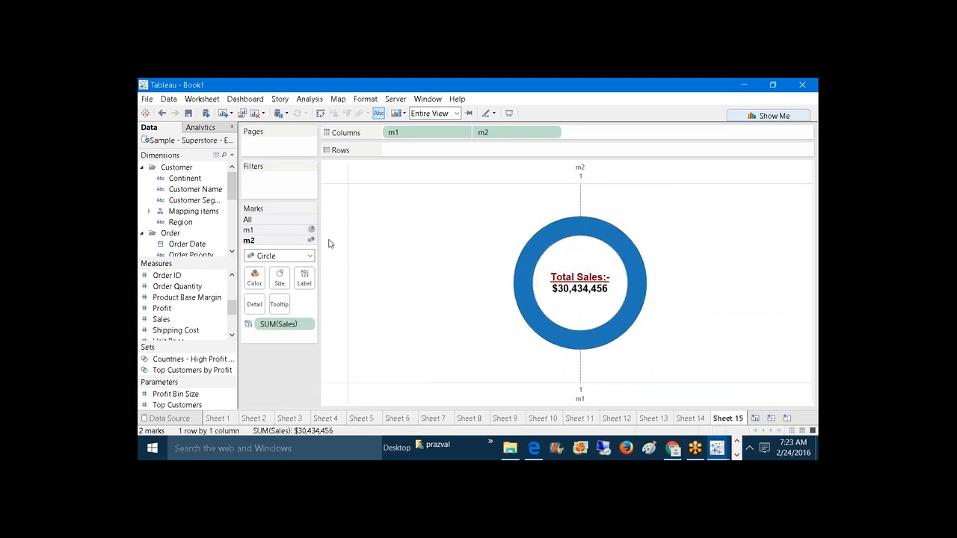
Step: Color the m1 pie by Continent and label its slices with the sum of Sales and the Continent
left_click(288, 232)
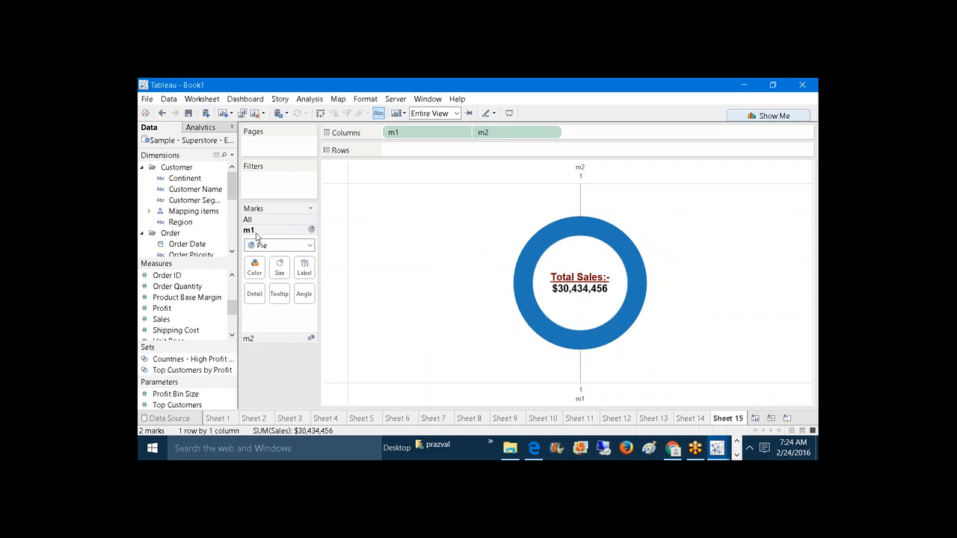
left_click_drag(184, 182, 255, 267)
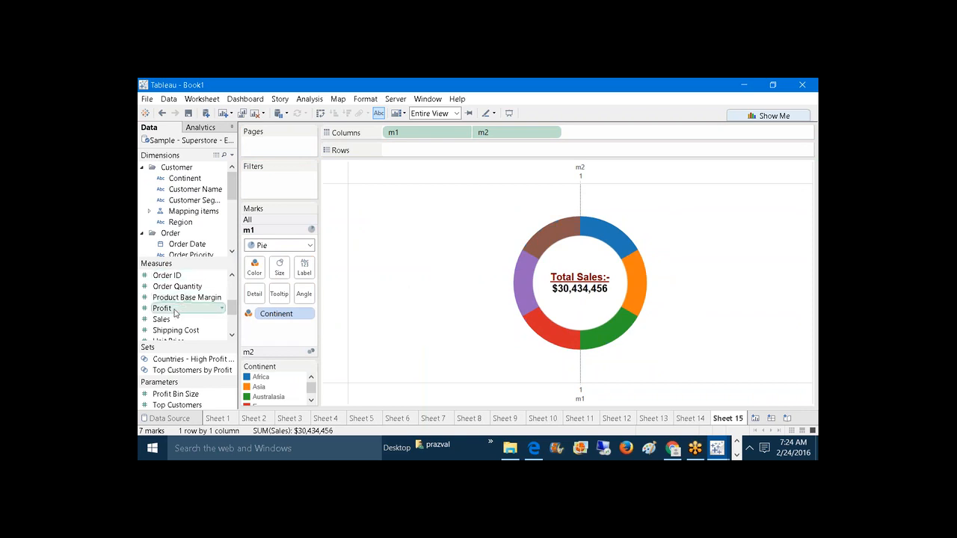
left_click_drag(166, 319, 303, 267)
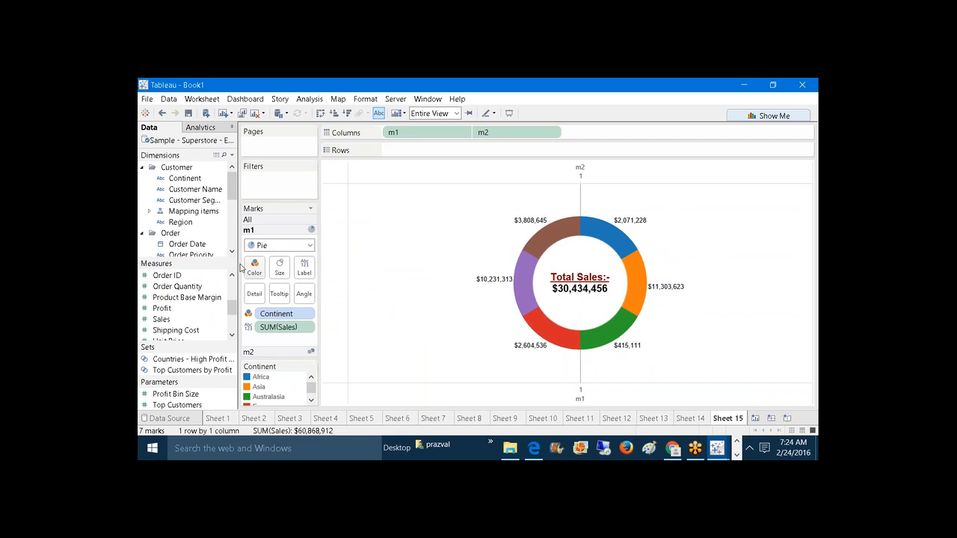
left_click_drag(184, 178, 305, 270)
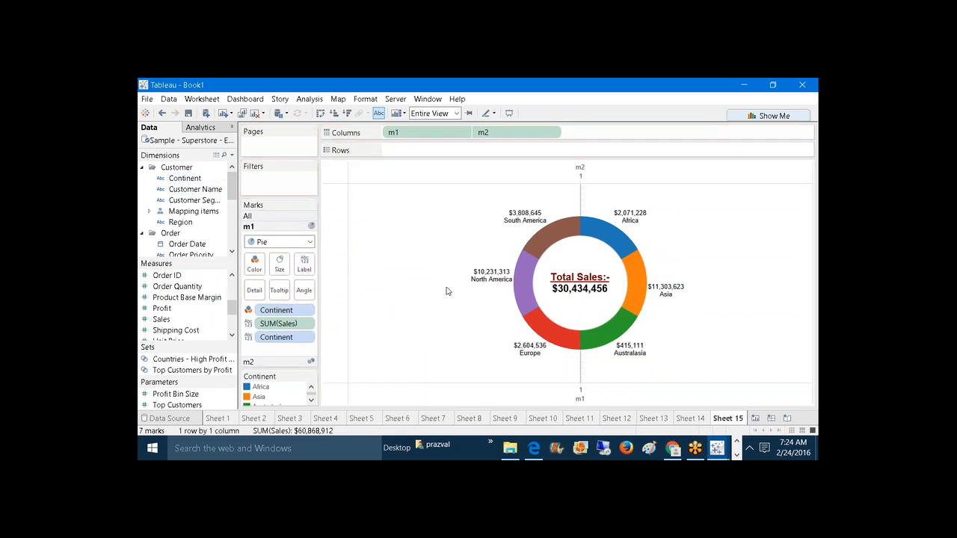
Step: Apply the Percent of Total quick table calculation to SUM(Sales) in the m1 slice labels
right_click(292, 327)
mouse_move(377, 301)
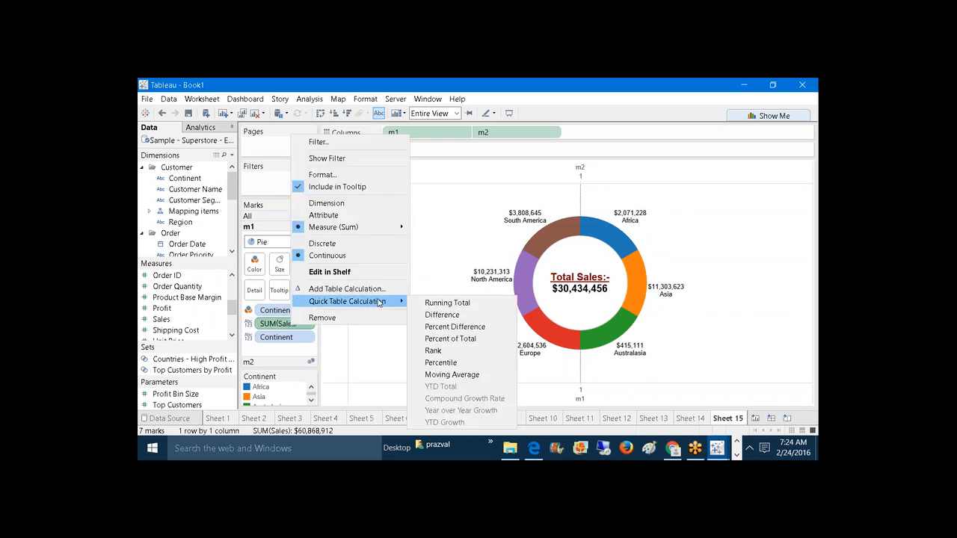
left_click(440, 339)
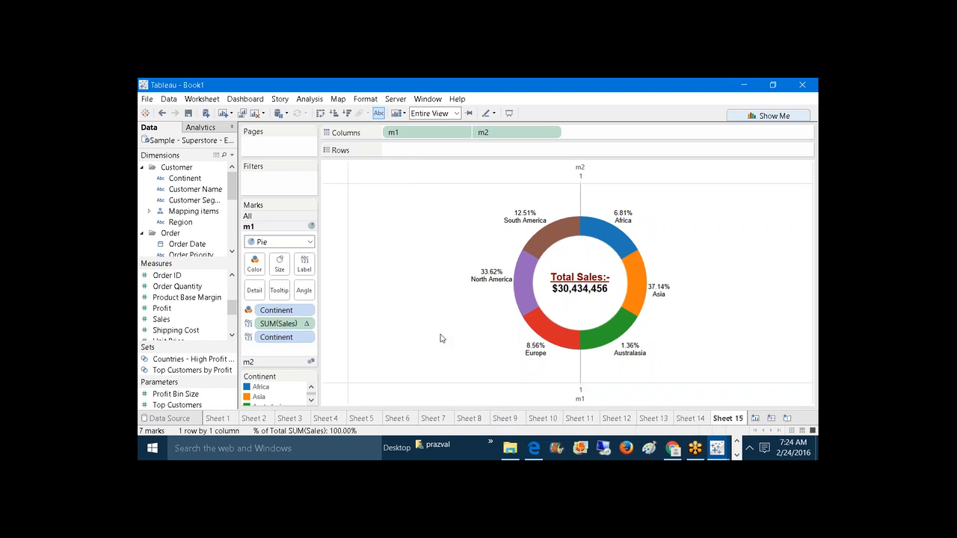
Step: Set the worksheet's Zero Lines to None in the line formatting
right_click(581, 201)
left_click(611, 245)
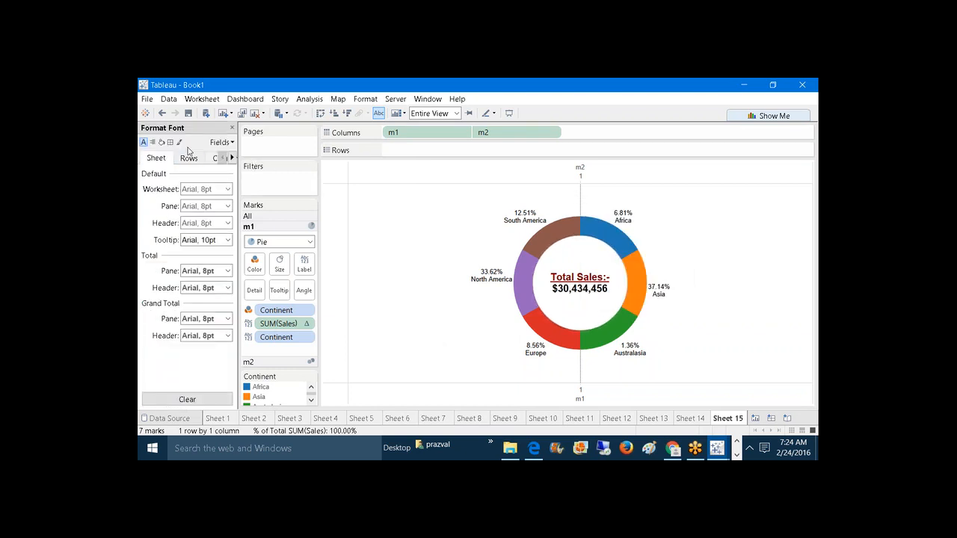
left_click(179, 143)
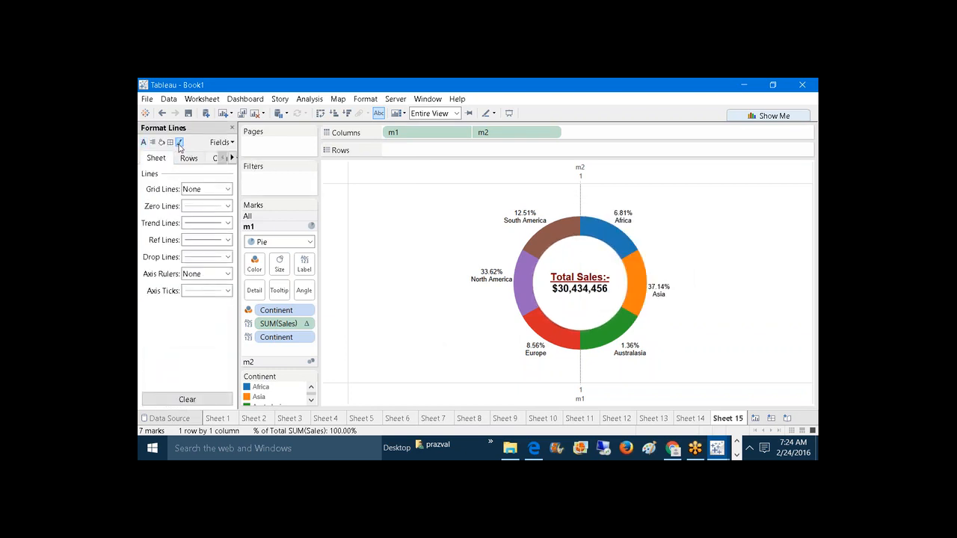
left_click(228, 207)
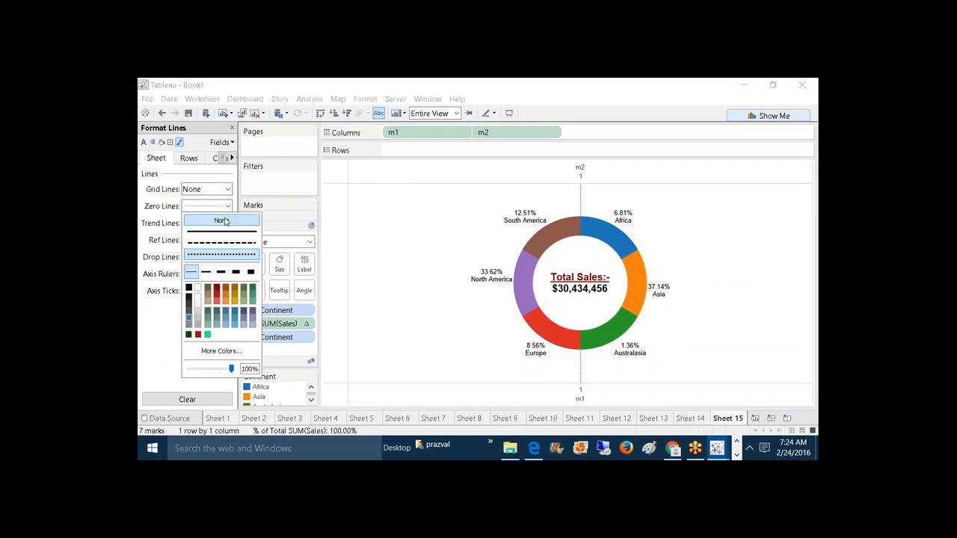
left_click(223, 222)
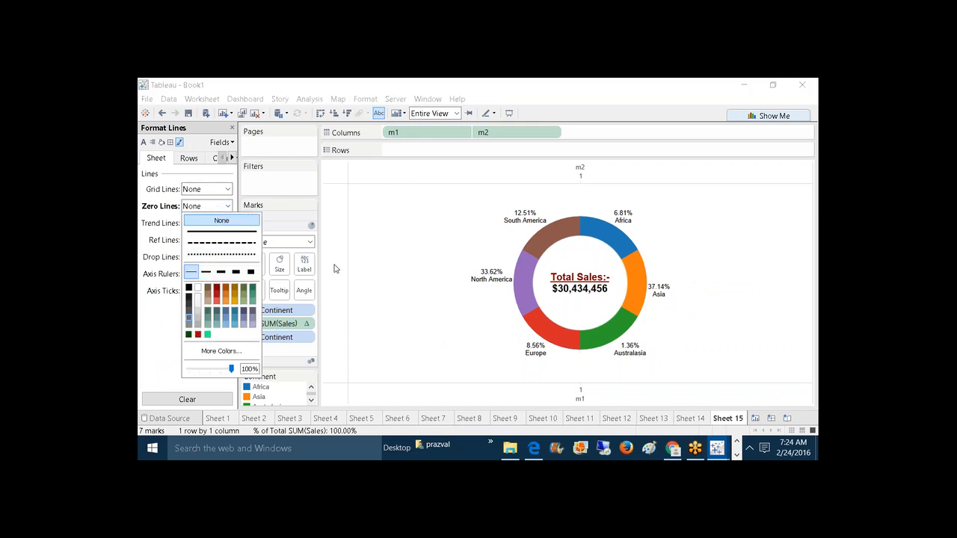
left_click(383, 303)
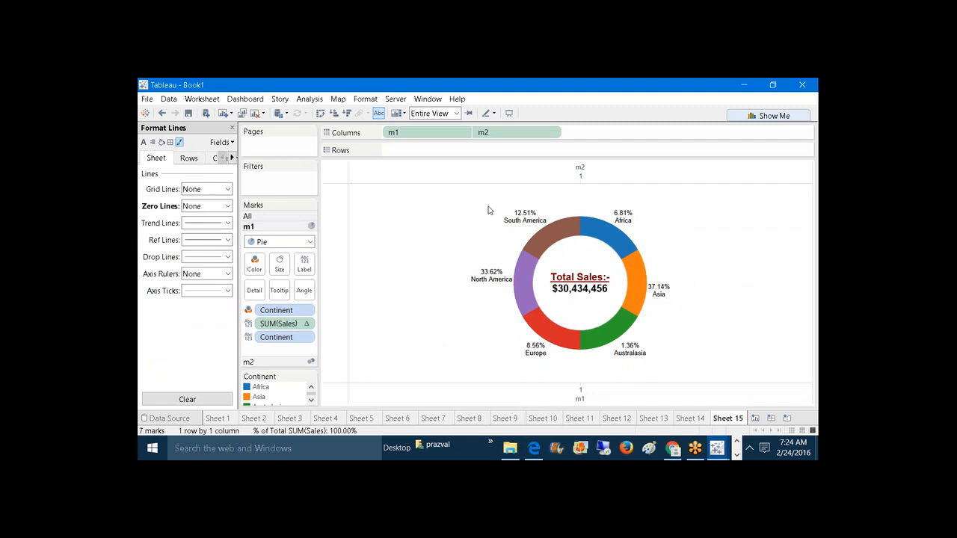
Step: Hide the m2 and m1 axis headers around the donut chart
right_click(492, 181)
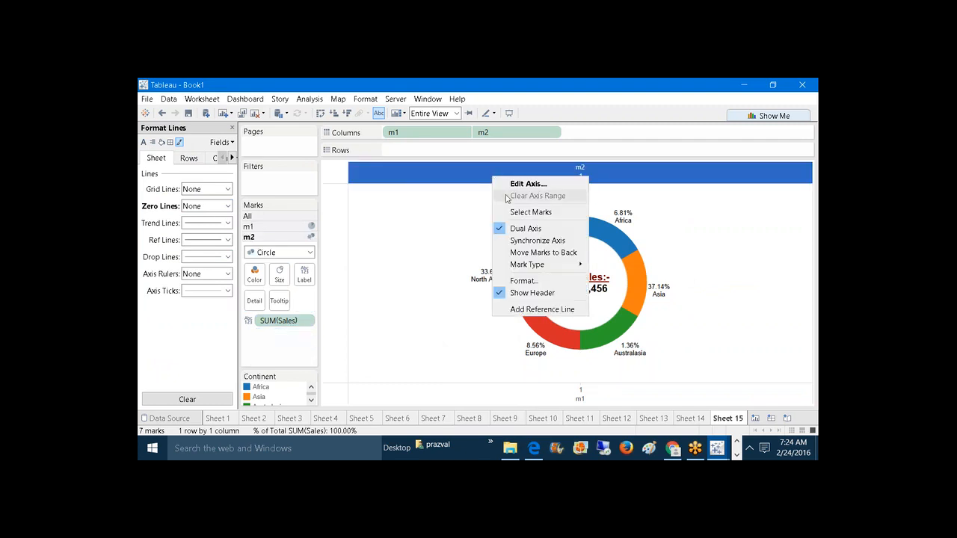
left_click(514, 293)
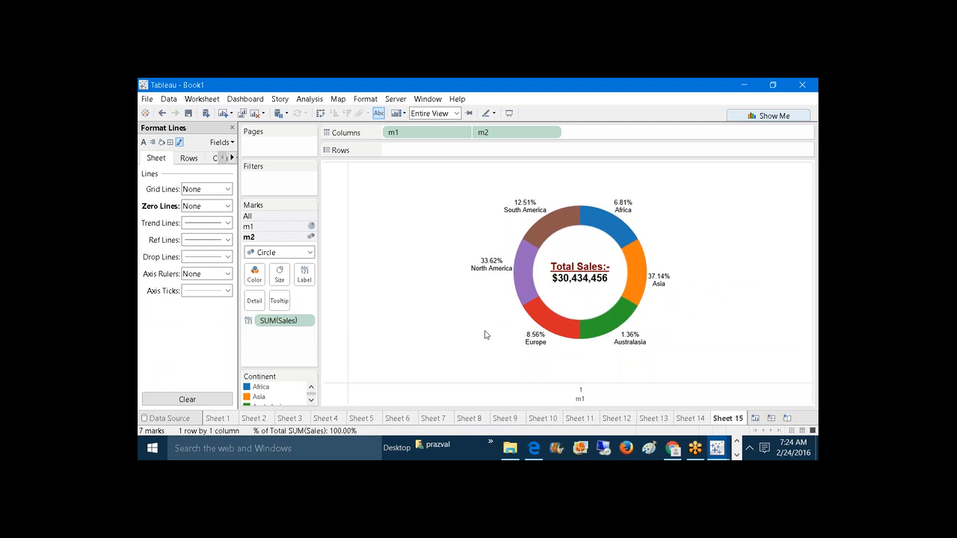
right_click(517, 397)
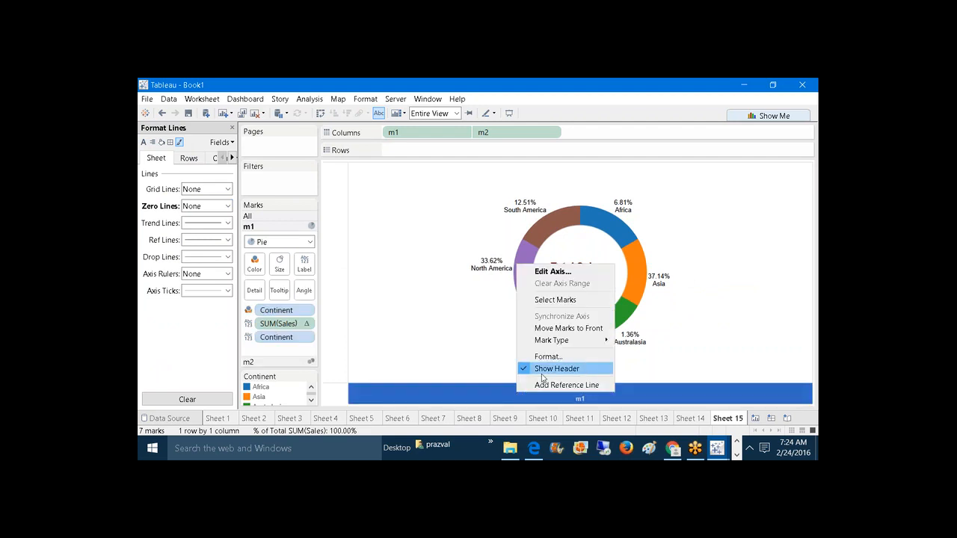
left_click(546, 368)
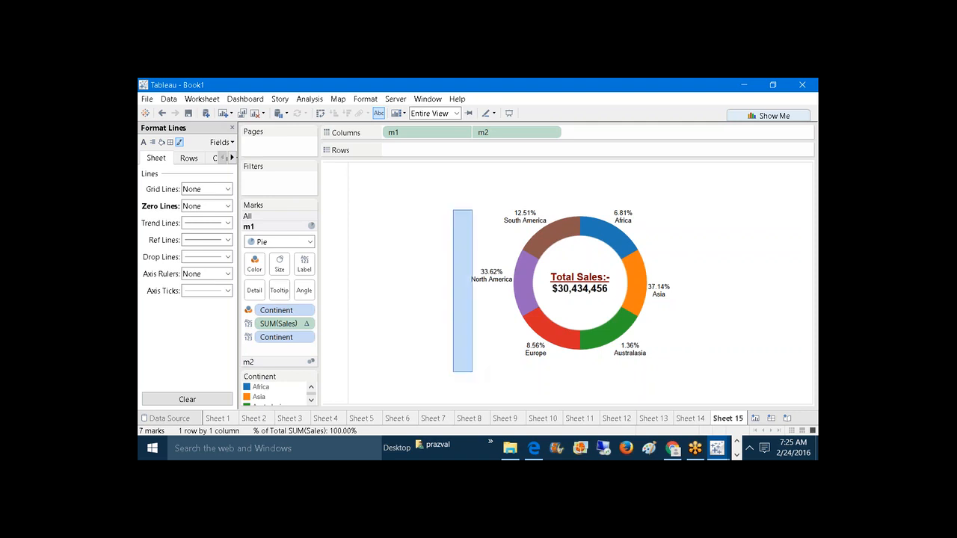
Step: Restore the header of the m1 axis from its field in Columns
right_click(425, 135)
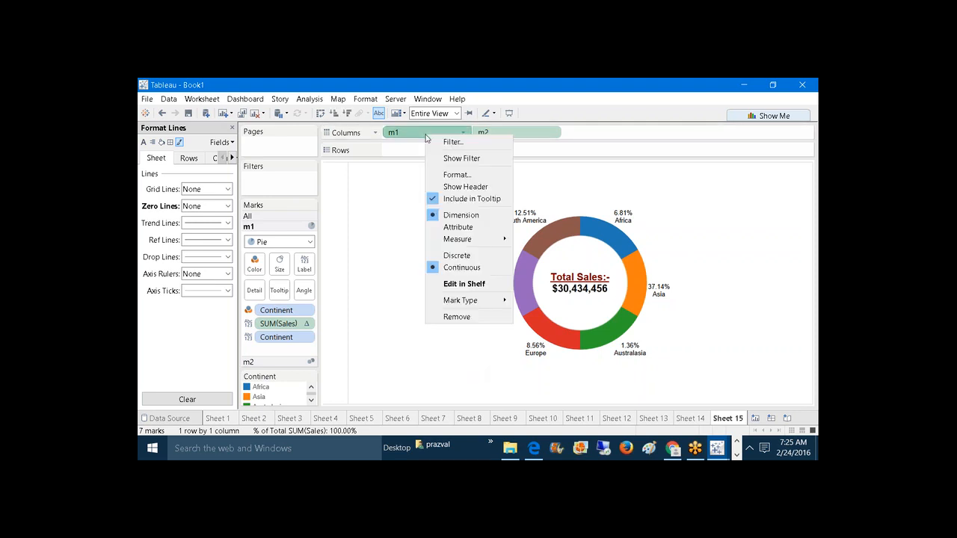
left_click(450, 192)
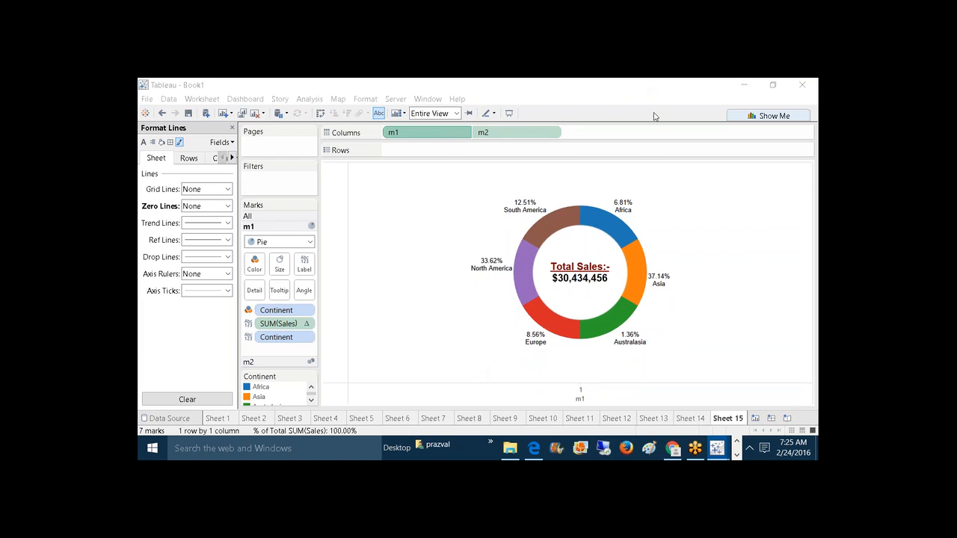
left_click(685, 94)
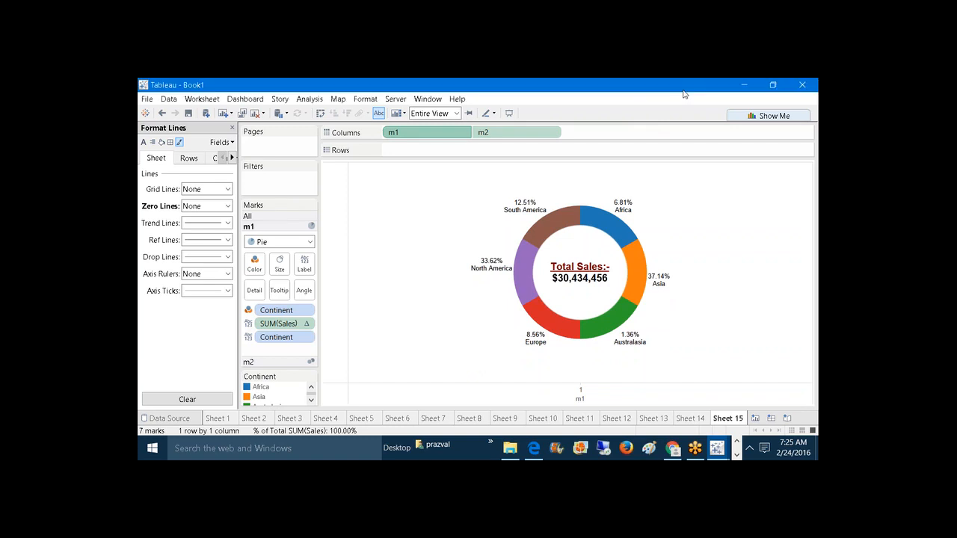
left_click(807, 108)
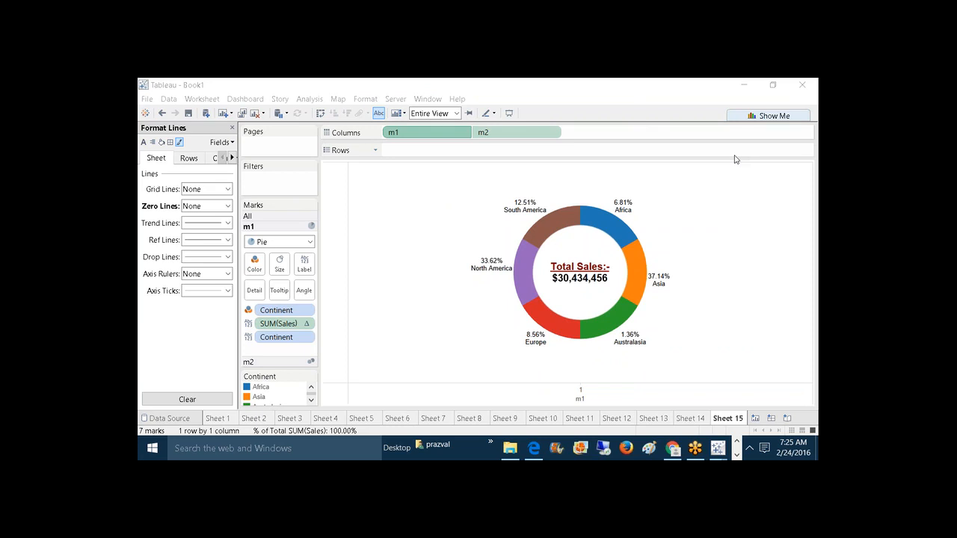
Step: Raise the system speaker volume to 80
left_click(749, 448)
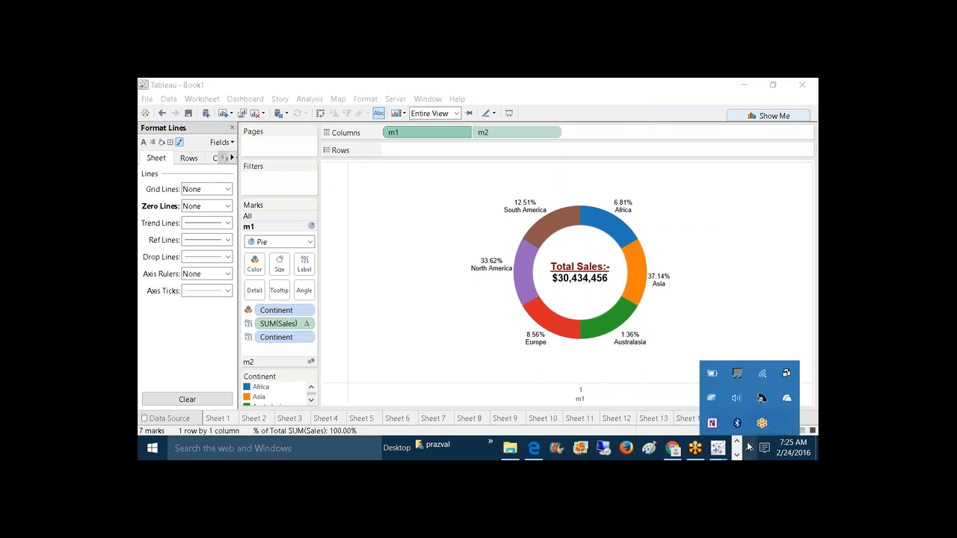
left_click(737, 398)
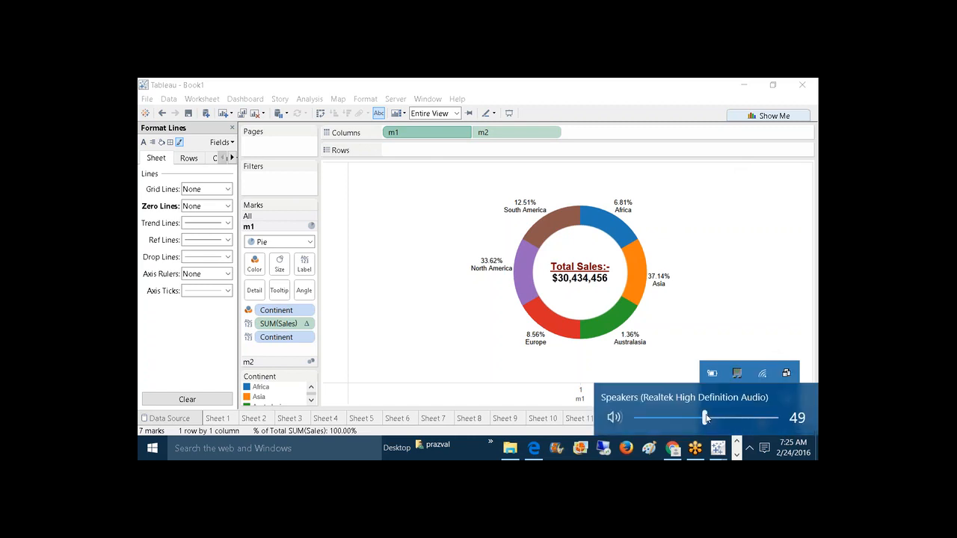
left_click_drag(706, 418, 749, 419)
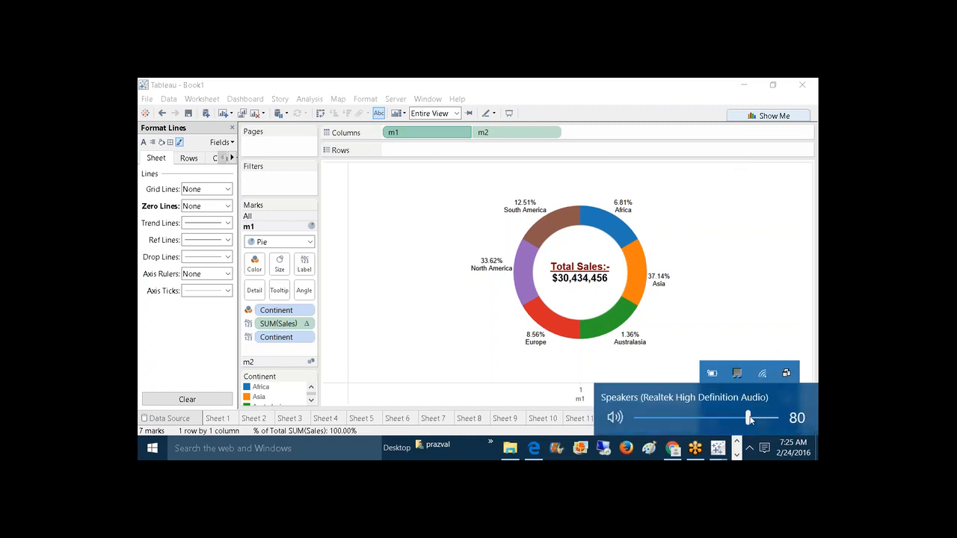
left_click(733, 328)
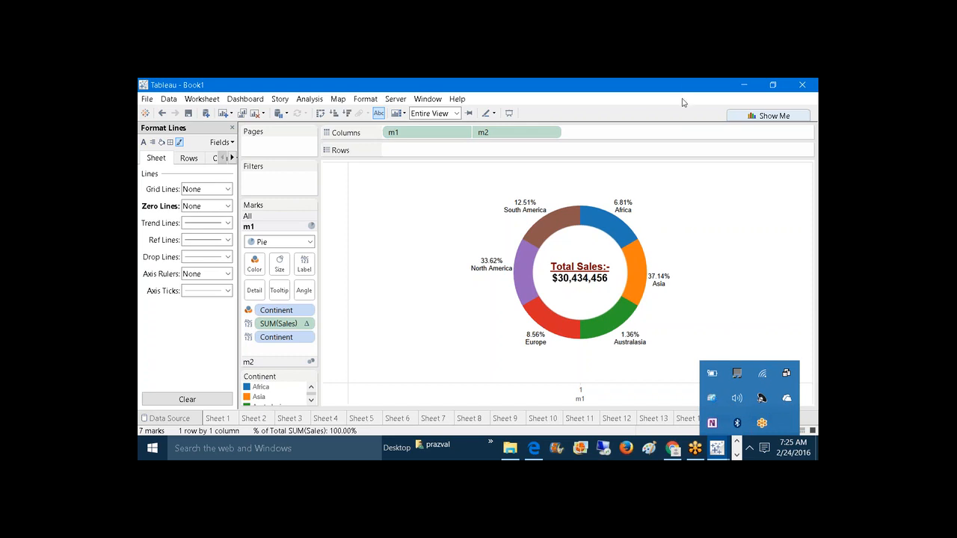
Step: Create a new worksheet listing Continent in Rows with Sales as the text values
left_click(225, 116)
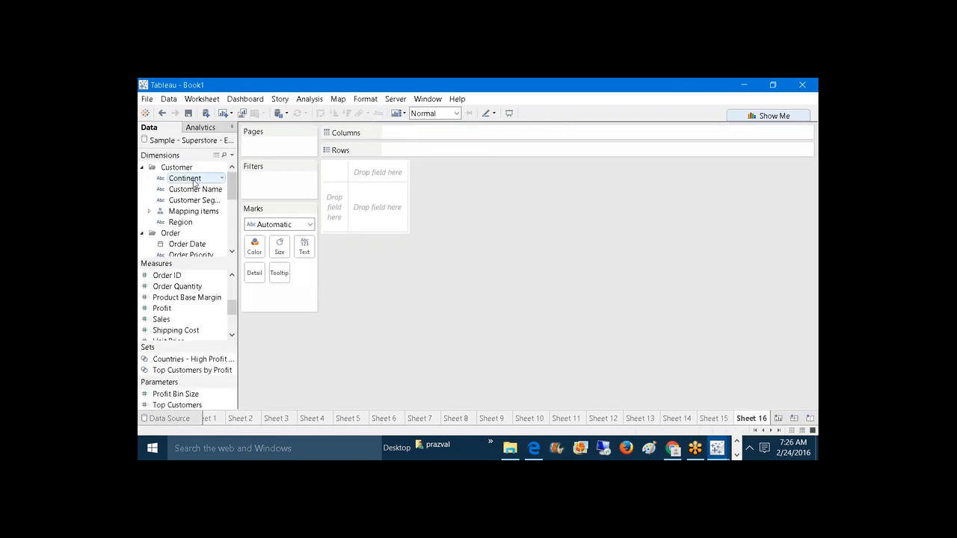
left_click_drag(193, 181, 410, 150)
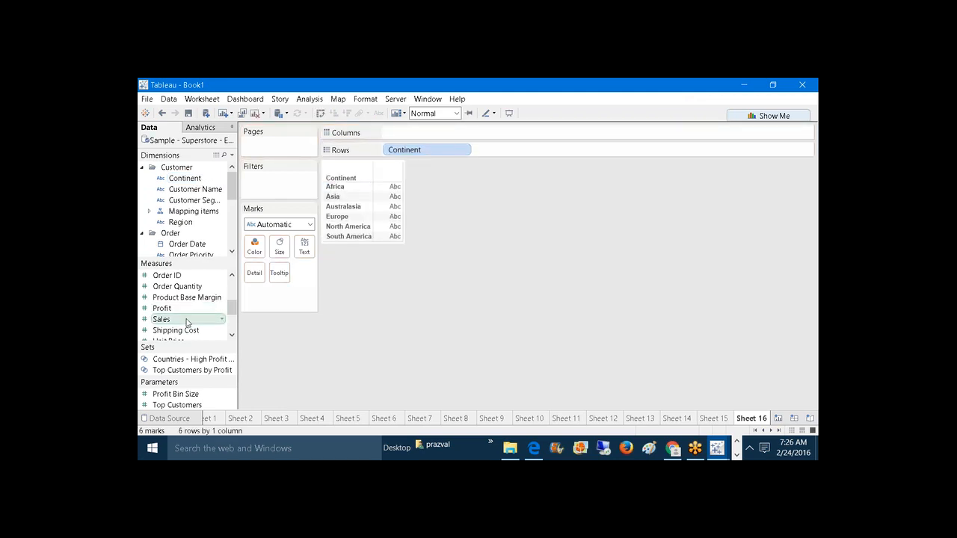
left_click_drag(187, 322, 312, 249)
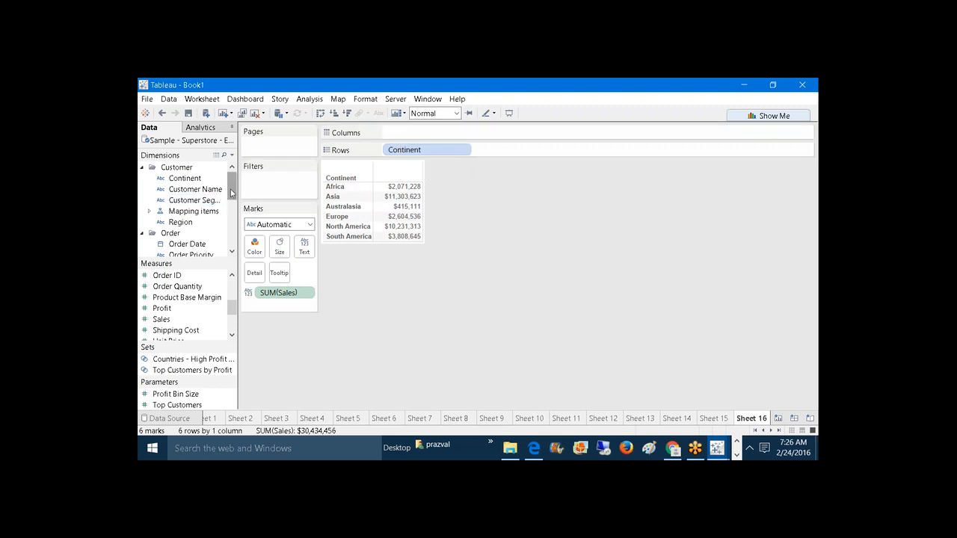
Step: Add Measure Names to Columns and set the alias of the sales column header to Tot.Sales
left_click_drag(231, 193, 400, 174)
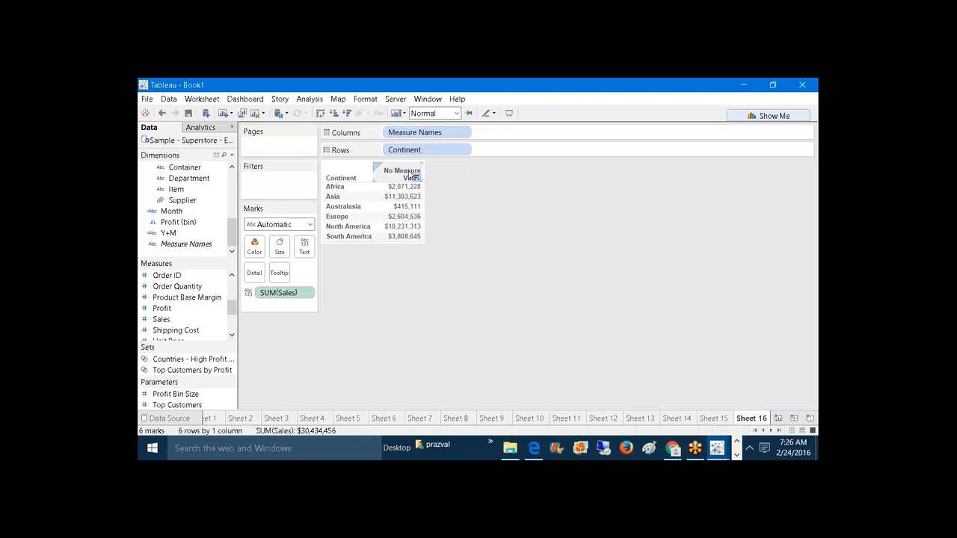
right_click(411, 174)
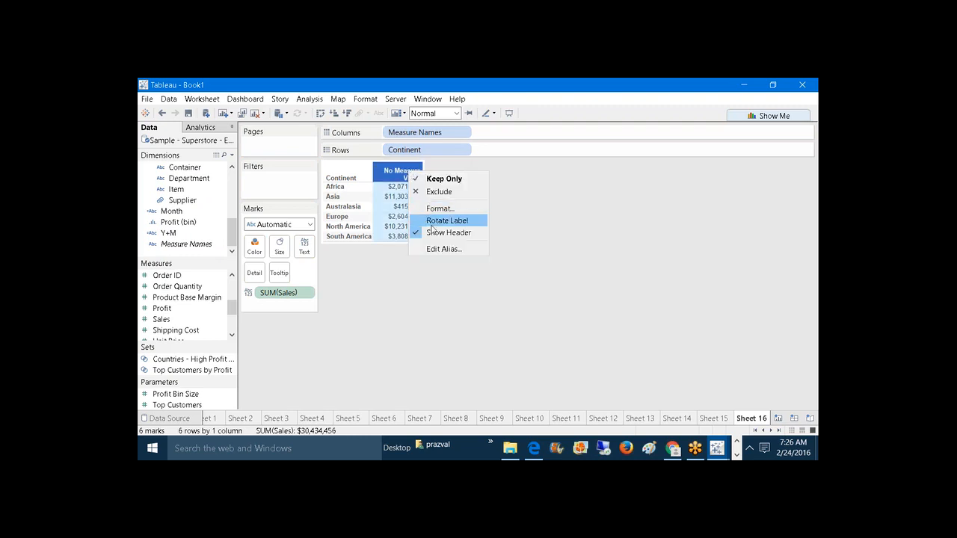
left_click(442, 250)
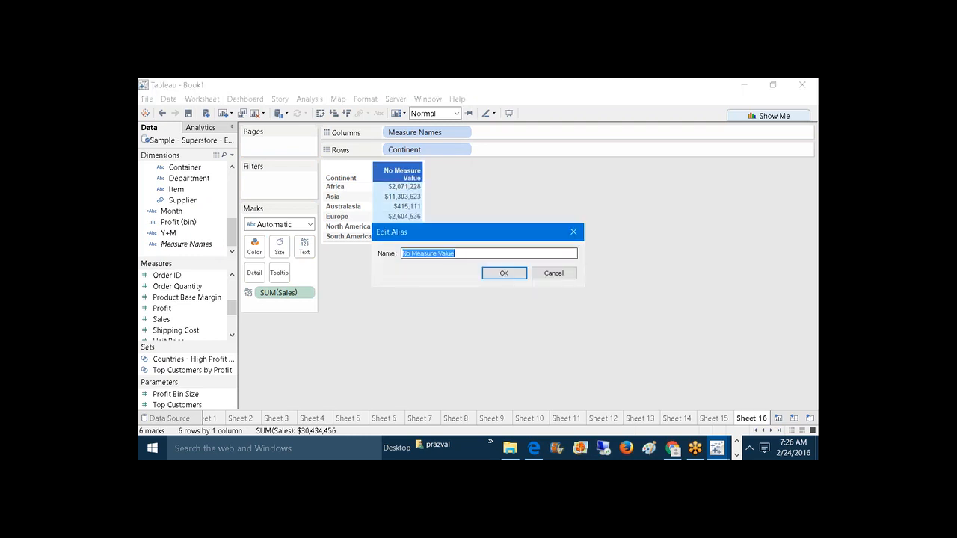
type("Tot.Sales")
left_click(501, 274)
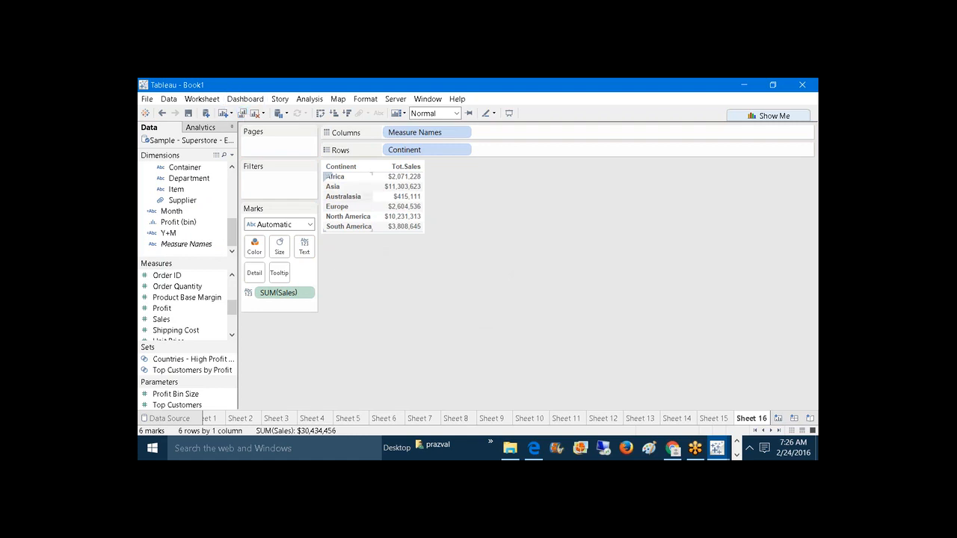
Step: Create another worksheet with Continent in Rows and both Sales and Index as text table values
left_click(224, 115)
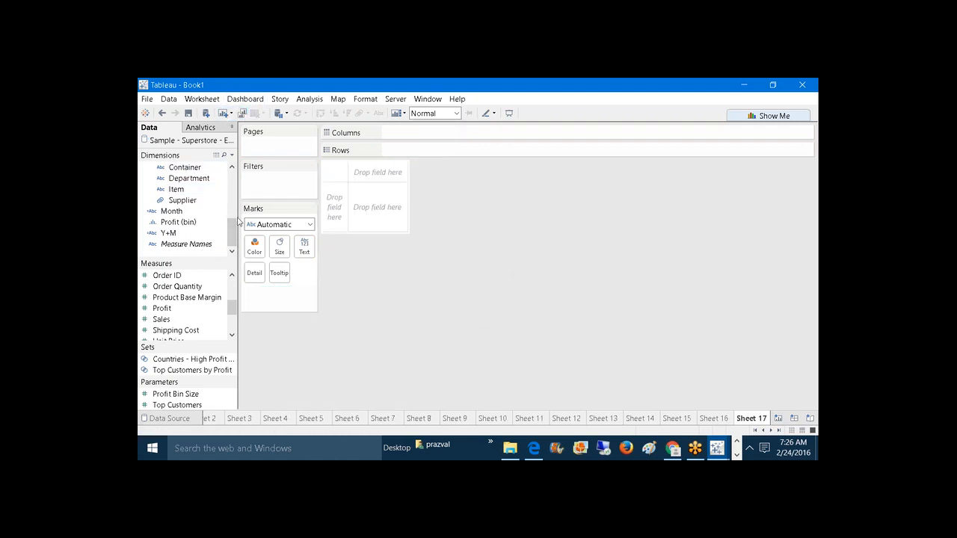
left_click_drag(238, 221, 418, 153)
left_click_drag(179, 320, 225, 297)
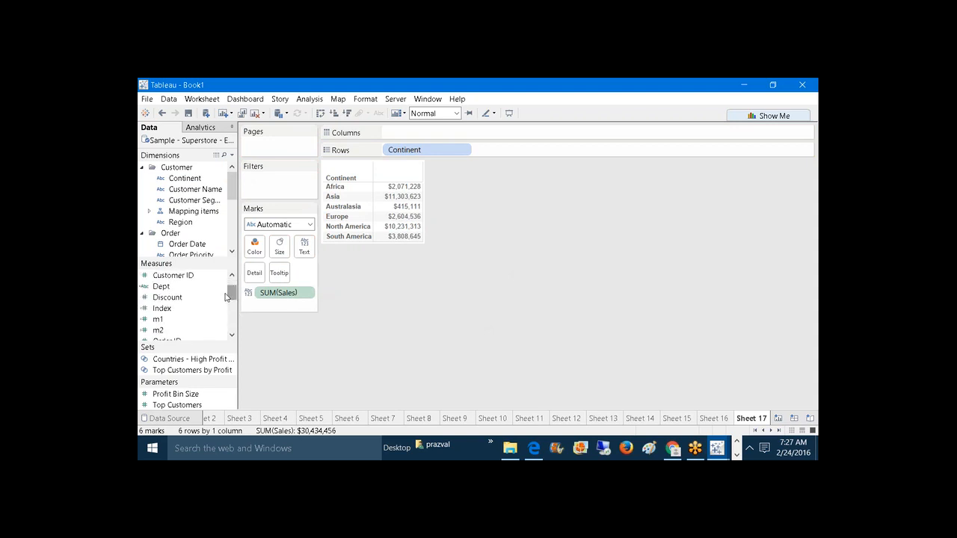
left_click_drag(168, 308, 296, 297)
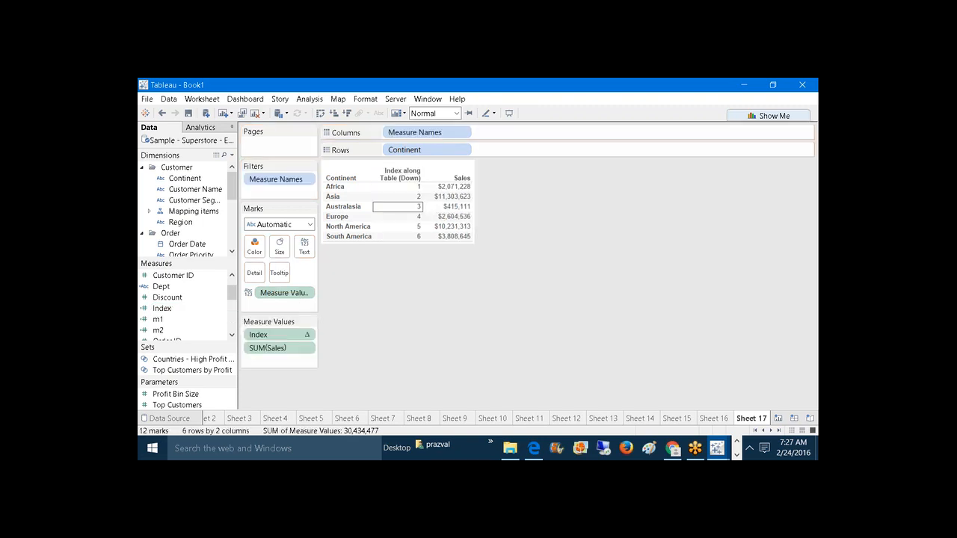
Step: Shorten the index column's alias to Index and place that measure after SUM(Sales) in the table
left_click(455, 176)
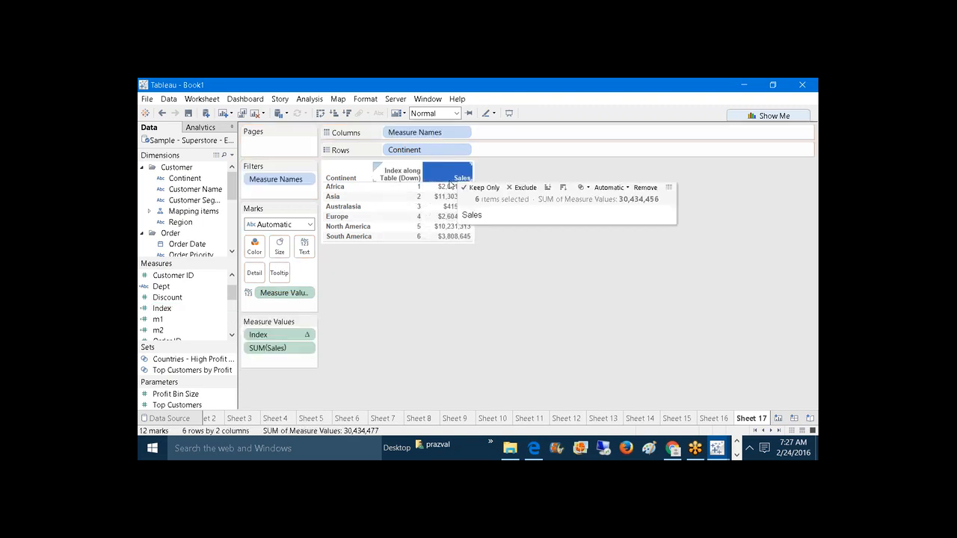
left_click(404, 178)
right_click(404, 178)
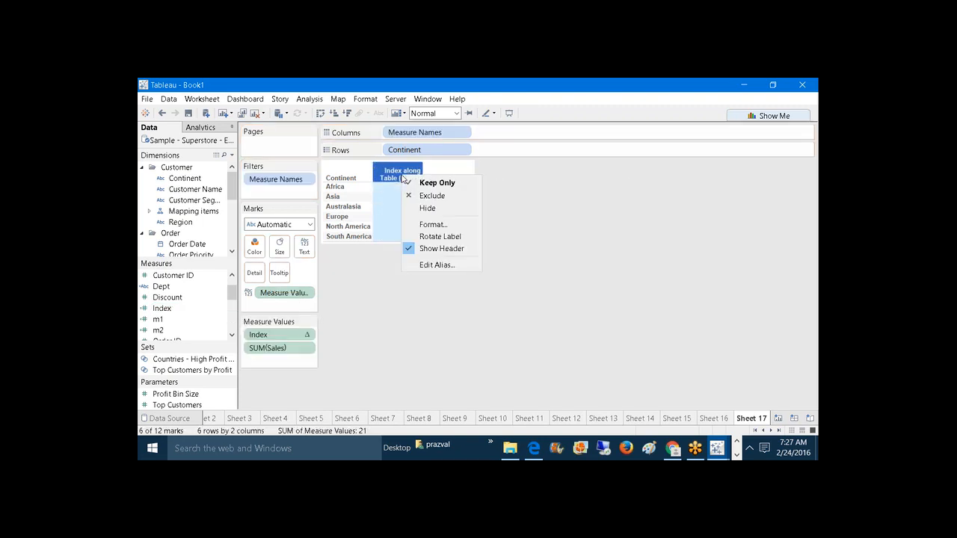
left_click(432, 265)
left_click(483, 252)
key("BackSpace")
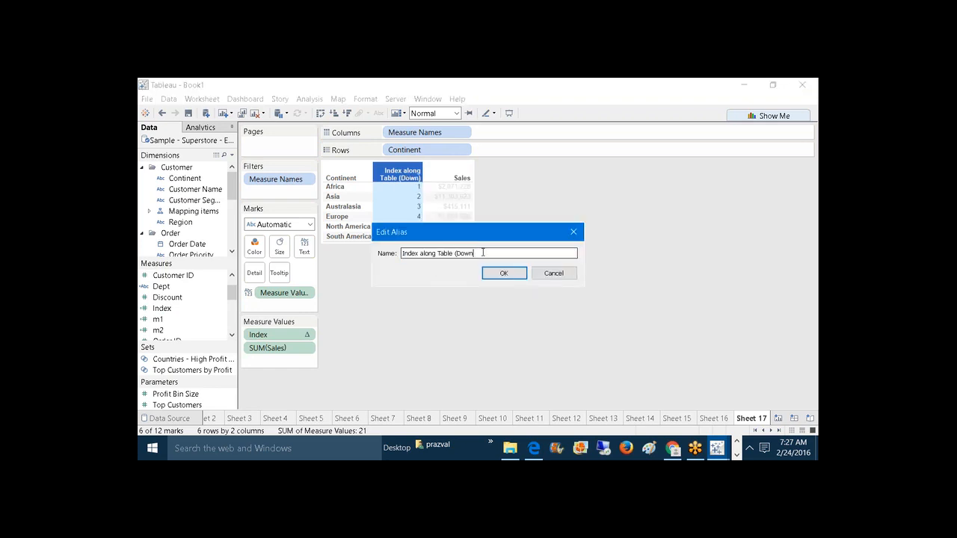
key("BackSpace")
key("BackSpace")
key("BackSpace")
key("BackSpace")
key("BackSpace")
key("BackSpace")
key("BackSpace")
key("BackSpace")
key("BackSpace")
key("BackSpace")
key("BackSpace")
key("BackSpace")
key("BackSpace")
key("BackSpace")
key("BackSpace")
key("BackSpace")
key("BackSpace")
left_click(514, 276)
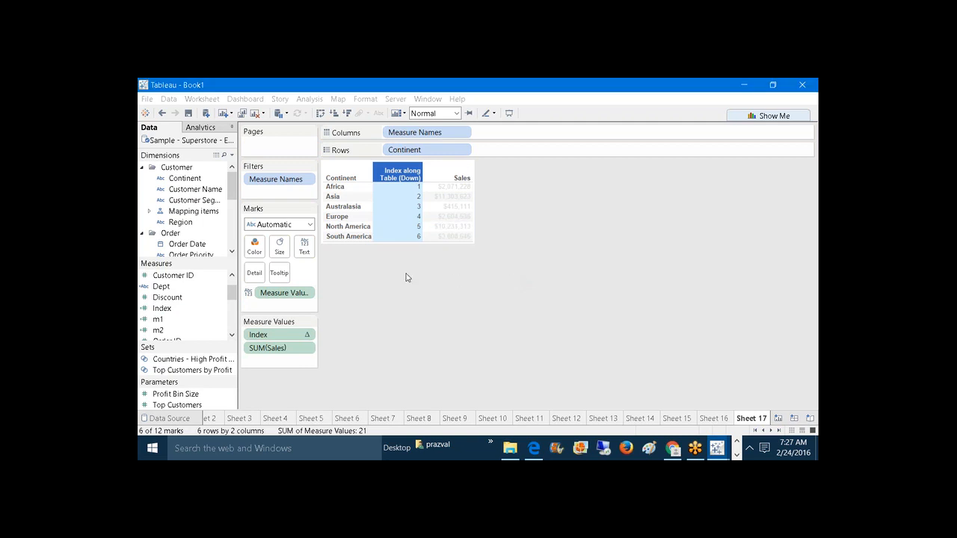
left_click_drag(254, 336, 288, 360)
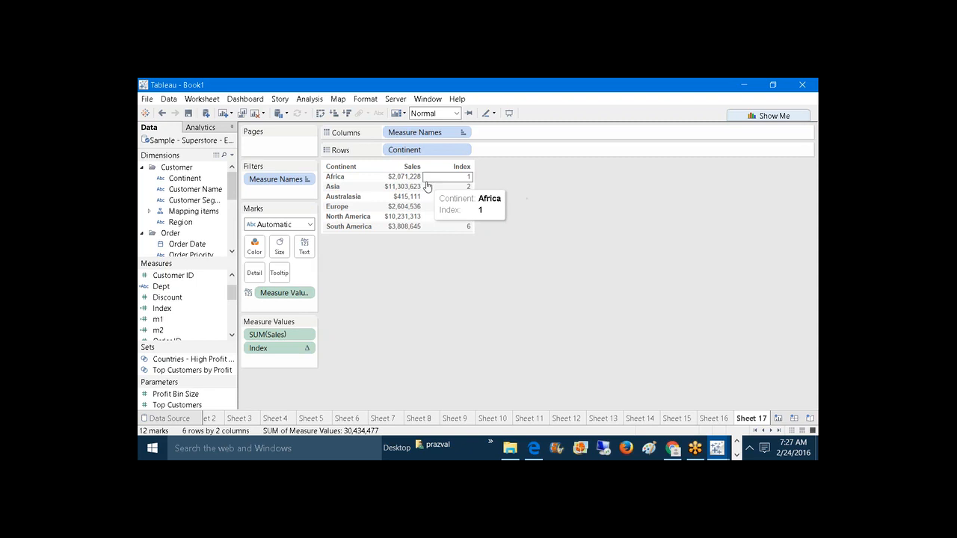
Step: On a new worksheet, plot Discount in Columns against Index in Rows with Continent as the label
left_click(223, 113)
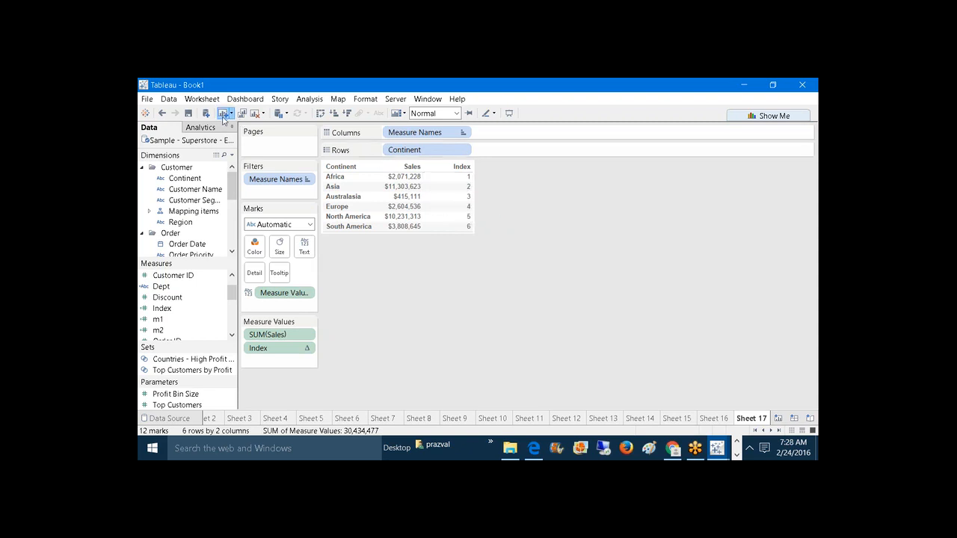
left_click_drag(195, 182, 303, 245)
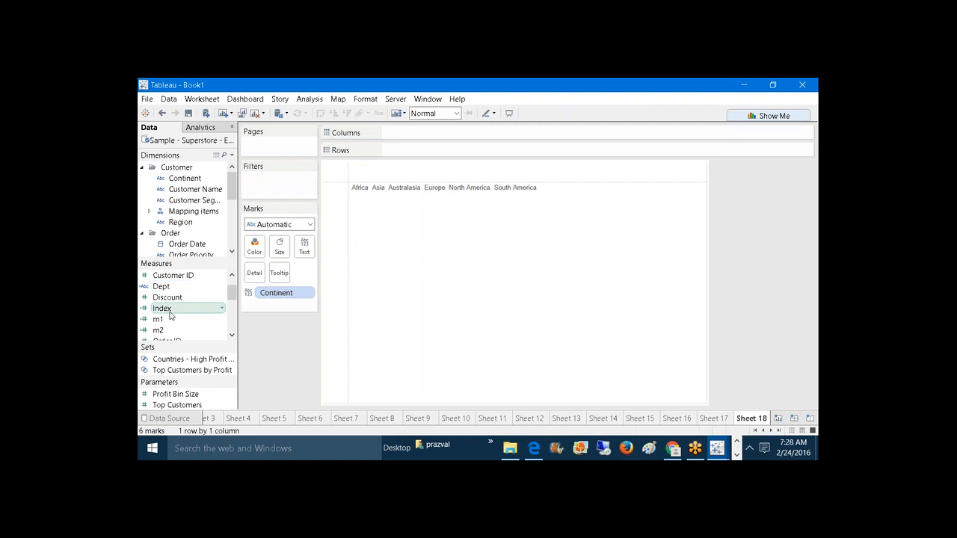
left_click_drag(172, 298, 434, 133)
left_click_drag(179, 308, 553, 150)
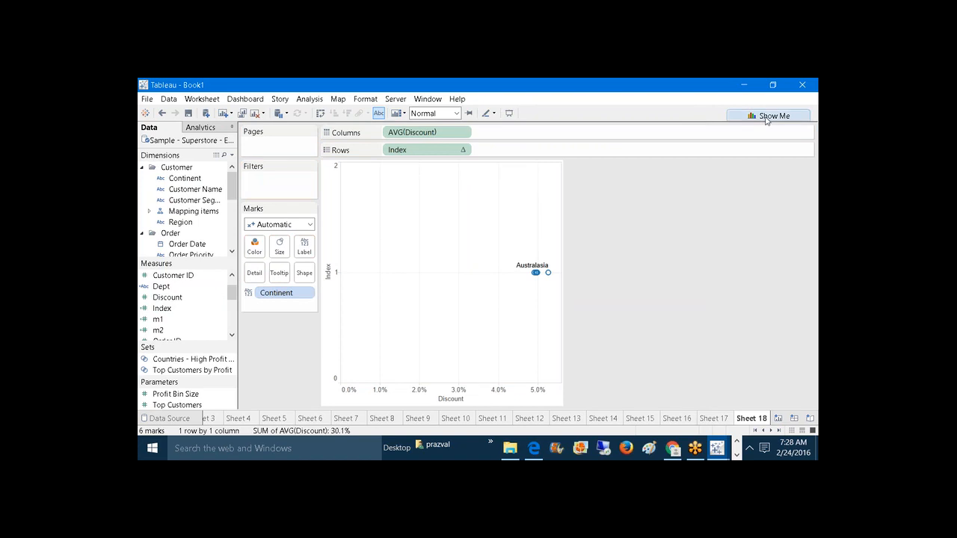
Step: Convert the Discount and Index scatter plot to a text table using Show Me
left_click(766, 118)
left_click(745, 132)
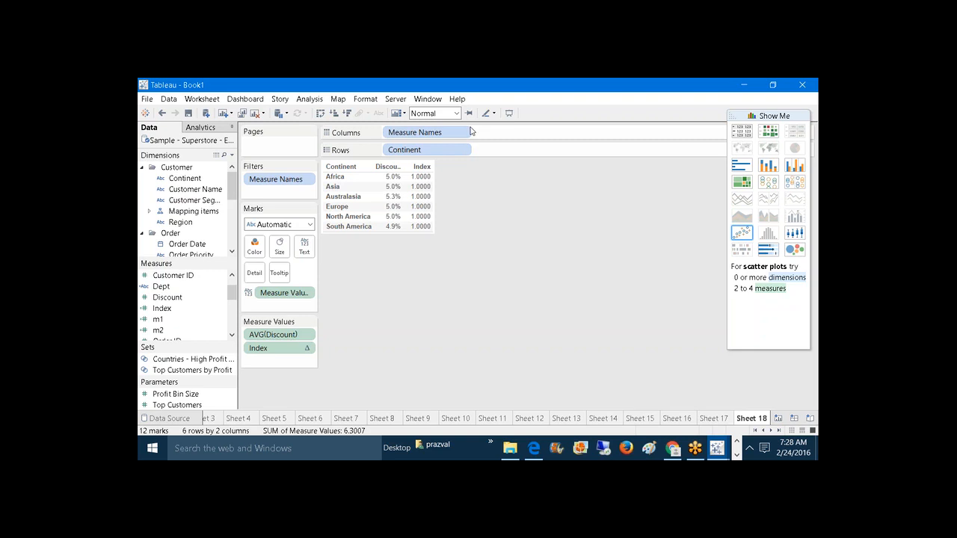
left_click(525, 110)
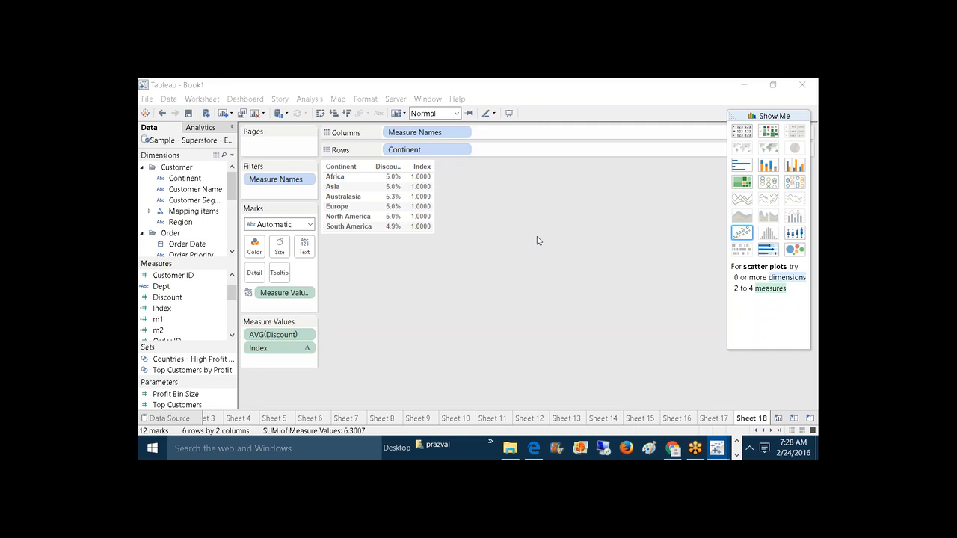
Step: On a new worksheet, add all members of Customer Name to Rows and Sales to Columns
left_click(223, 114)
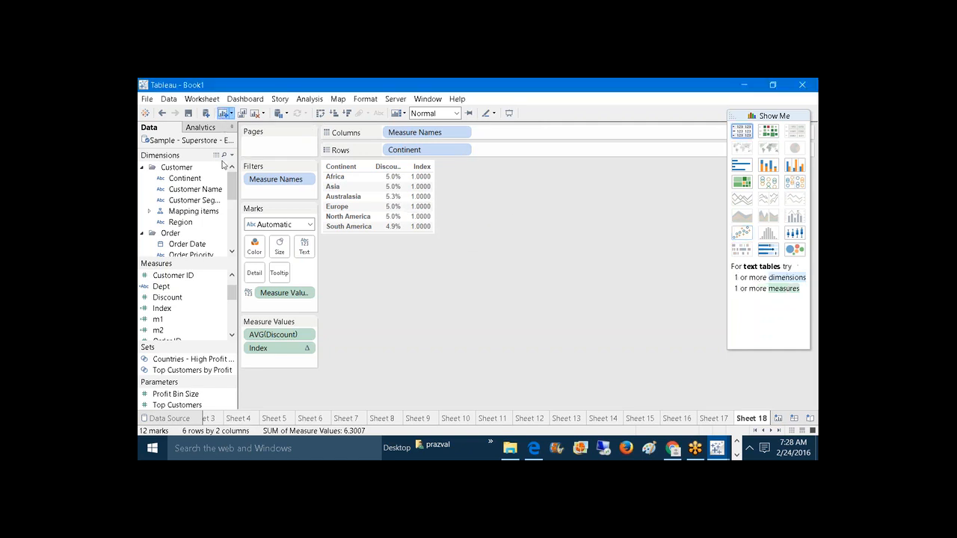
key("ctrl+m")
left_click_drag(432, 150, 433, 150)
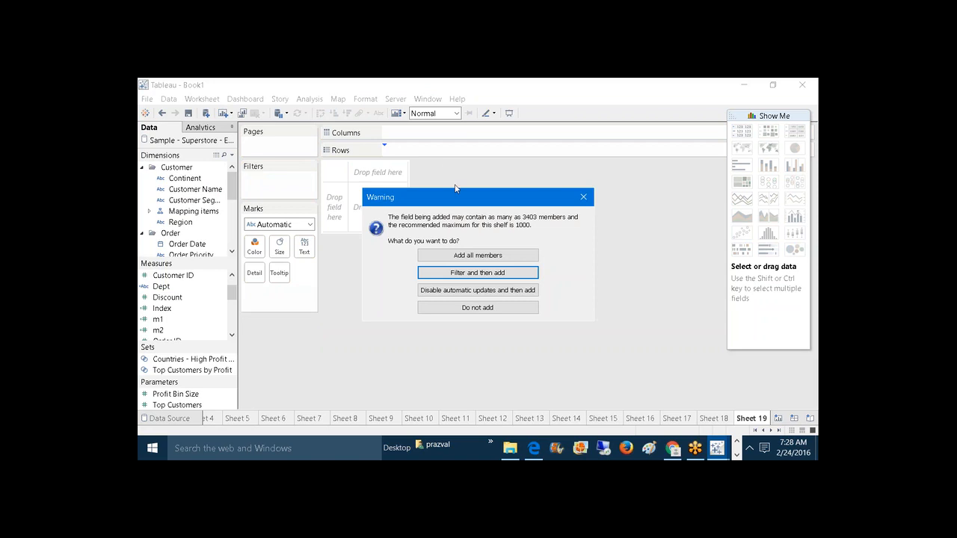
left_click(469, 255)
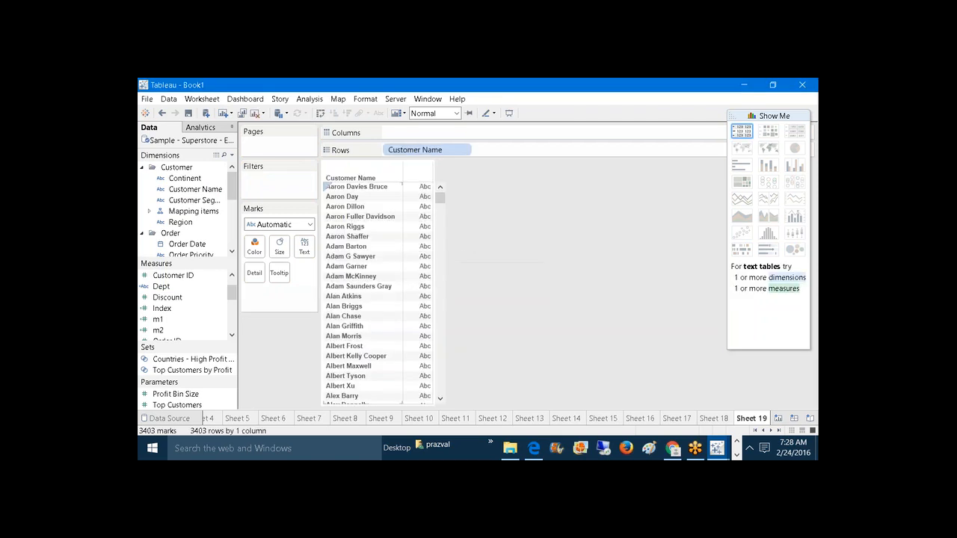
left_click_drag(232, 293, 424, 132)
left_click(177, 309)
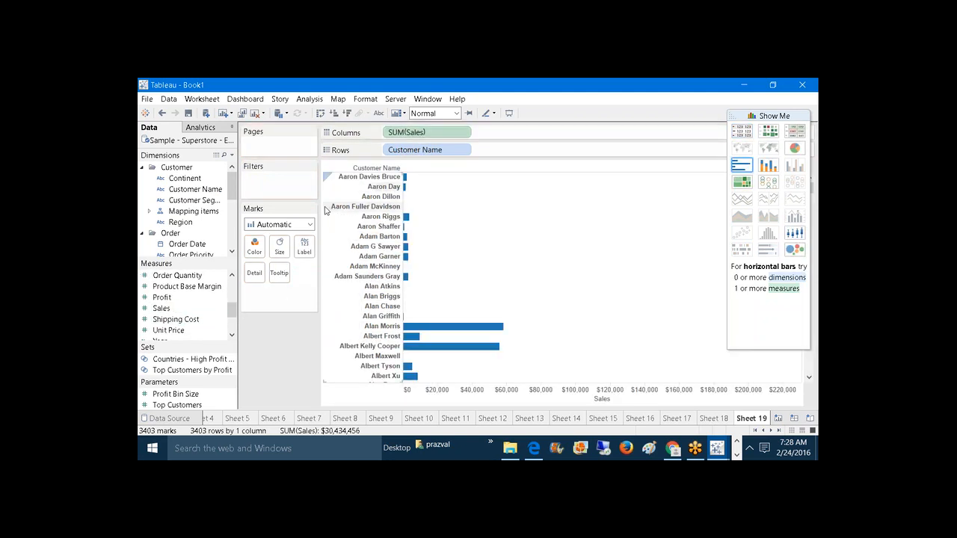
Step: Change the mark type of the customer sales chart to Pie and collapse the Show Me suggestions
left_click(310, 224)
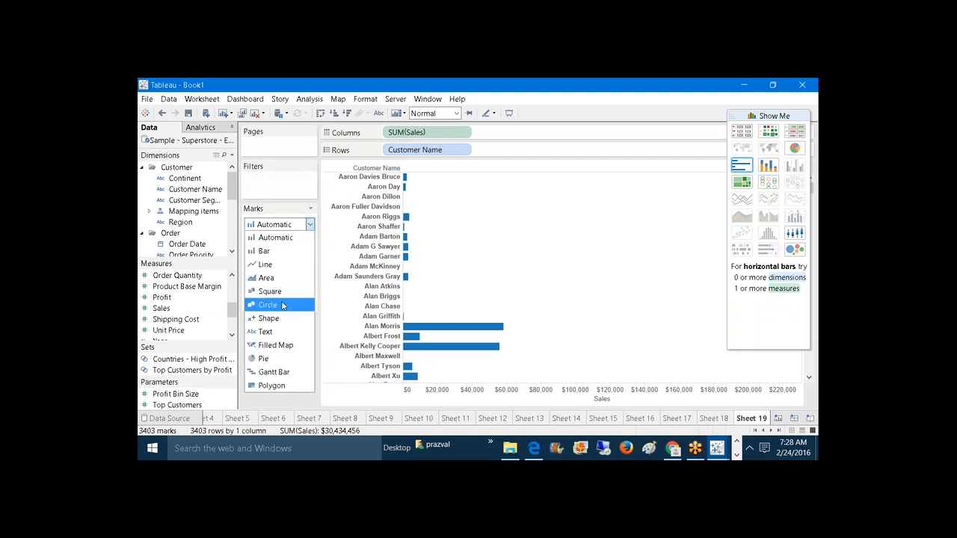
key("Escape")
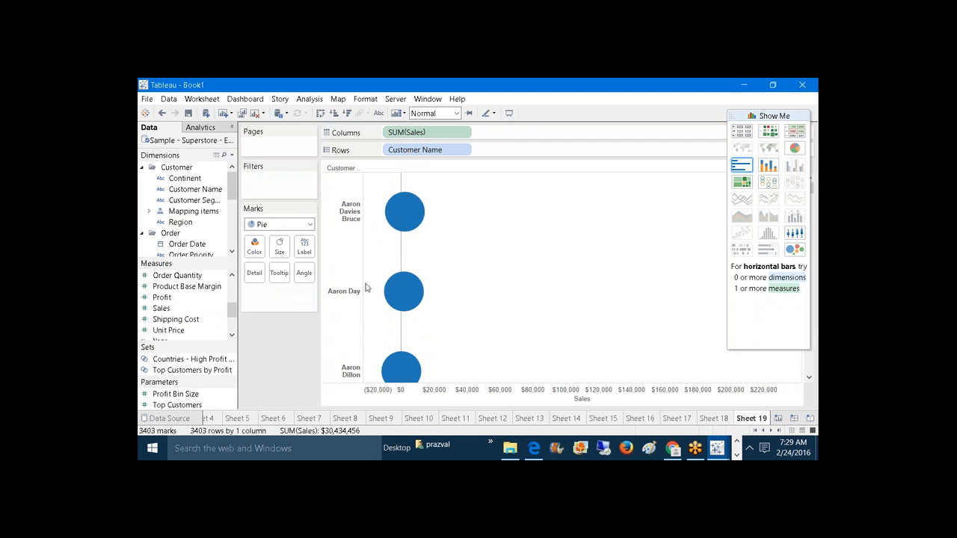
left_click(766, 114)
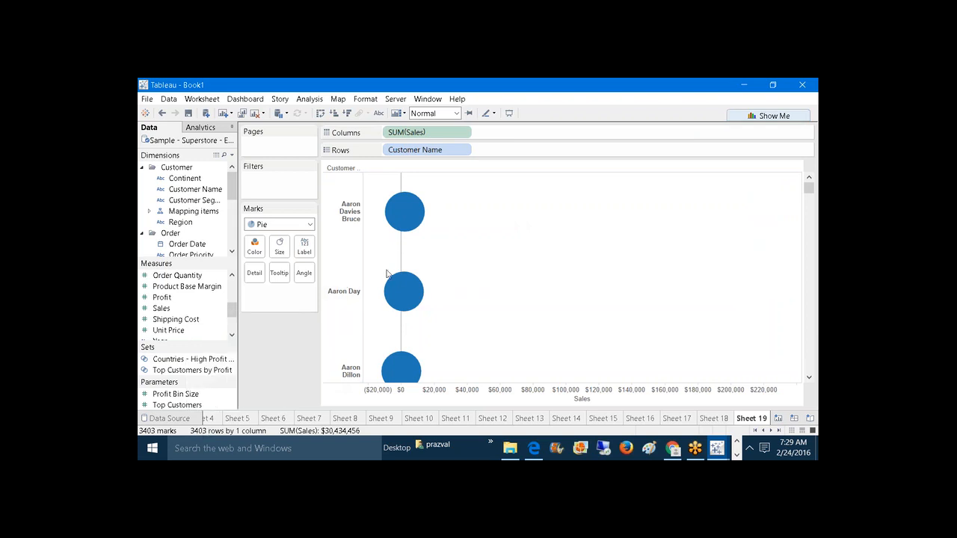
Step: Size the customer pie marks by Sales
mouse_move(398, 294)
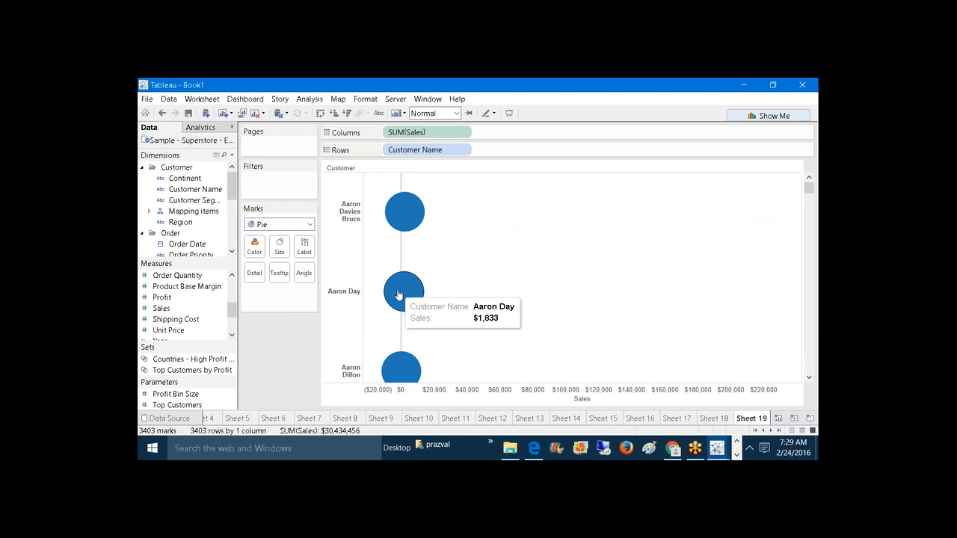
left_click(409, 223)
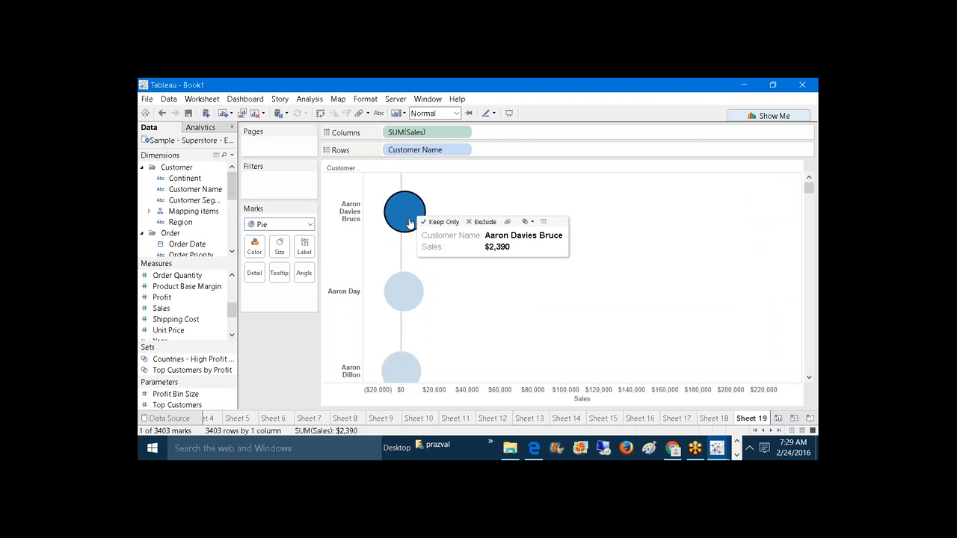
left_click(276, 343)
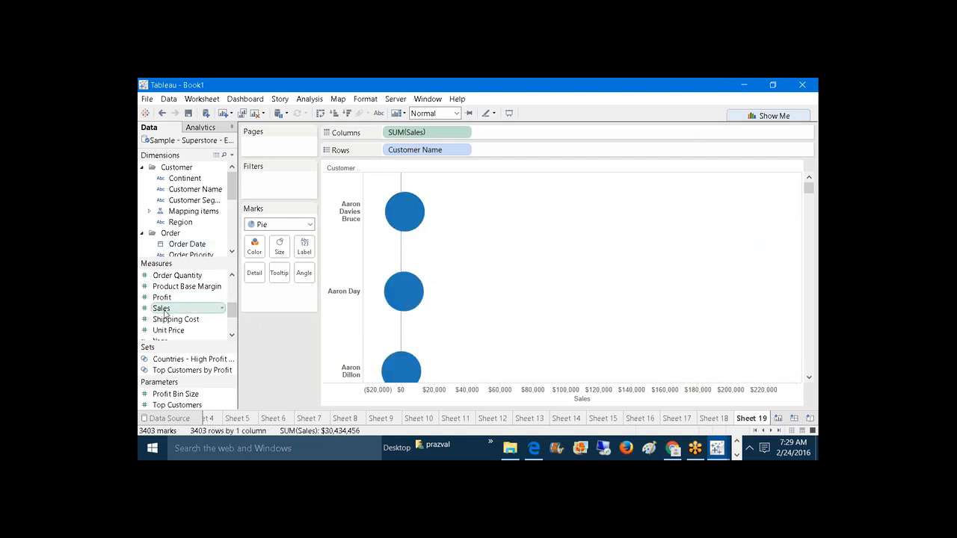
left_click_drag(162, 309, 280, 247)
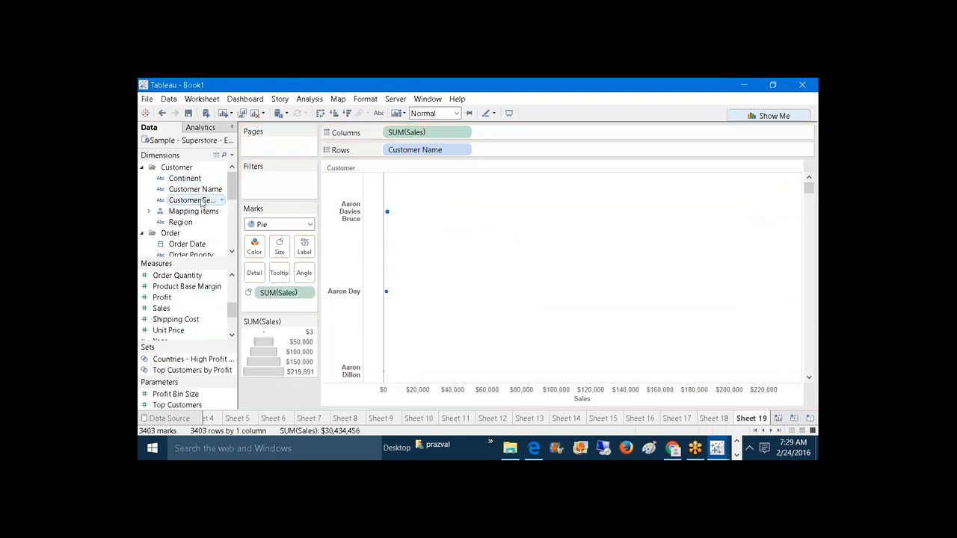
Step: Color the customer pie marks by Customer Name
left_click_drag(201, 204, 254, 245)
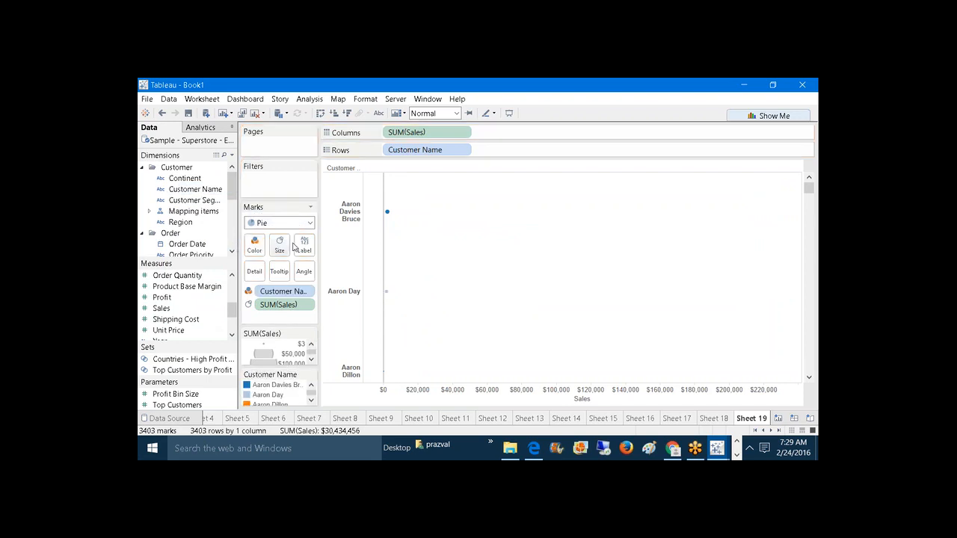
Step: On a new worksheet, color the marks by Customer Name, adding all its members
left_click(223, 114)
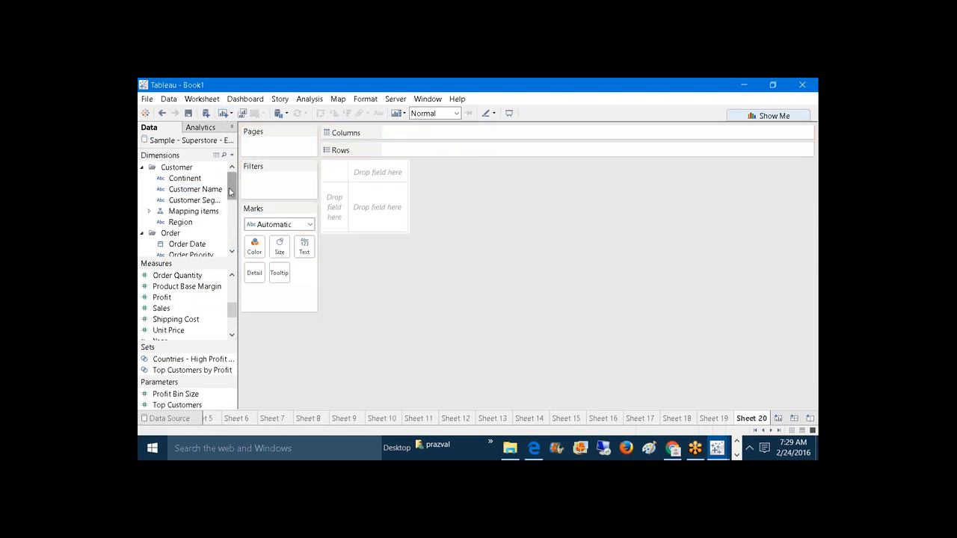
left_click_drag(196, 189, 255, 246)
left_click(480, 256)
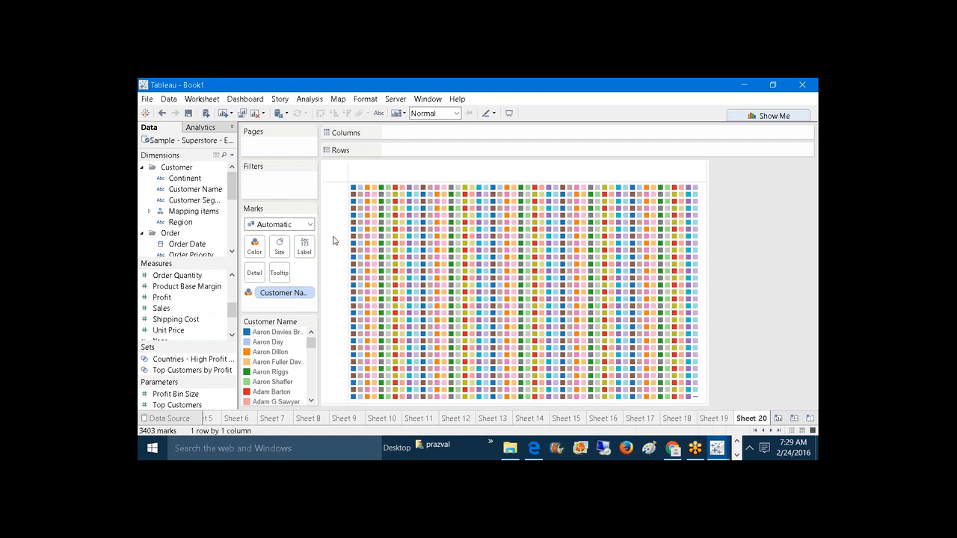
Step: Turn the customer marks into circles sized by Sales and widen the resulting bubble view
left_click(277, 225)
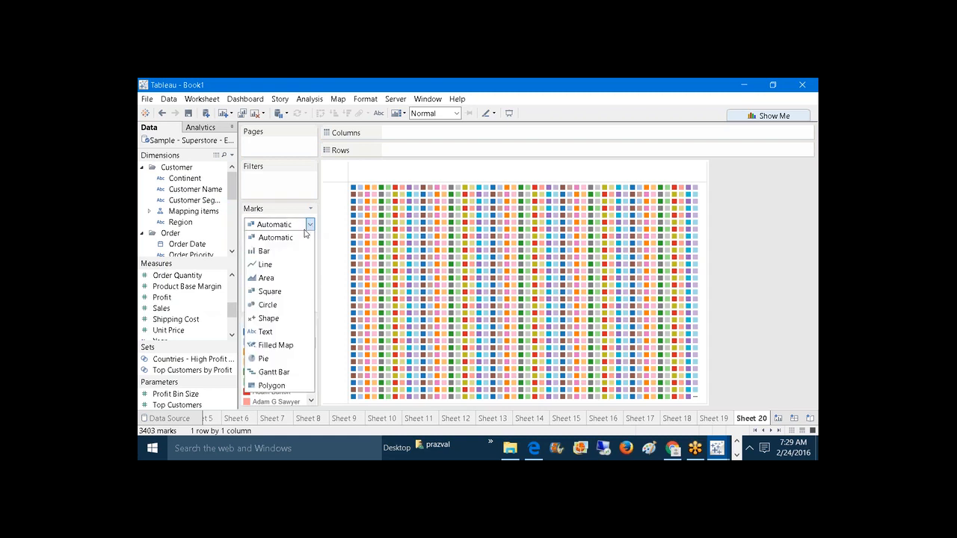
left_click(270, 305)
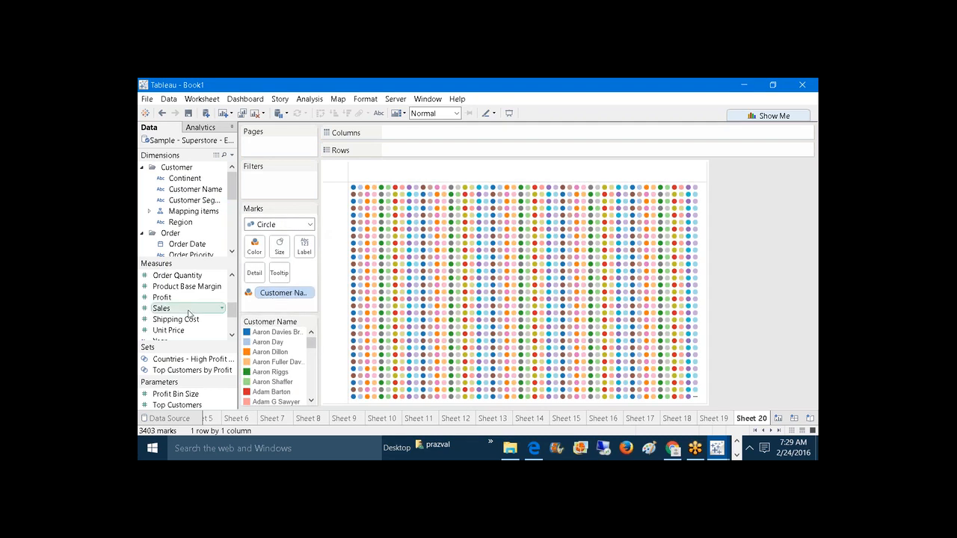
left_click_drag(188, 314, 279, 246)
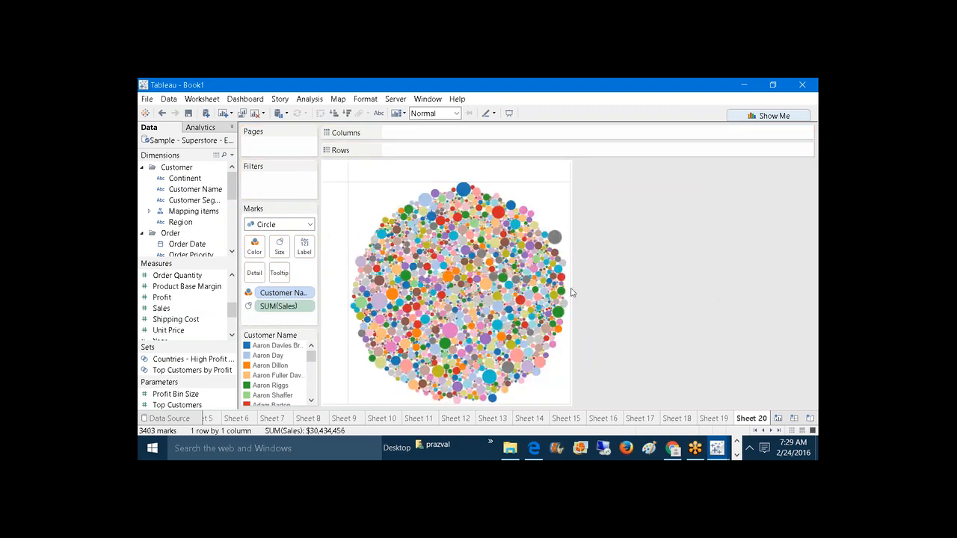
left_click_drag(571, 290, 624, 283)
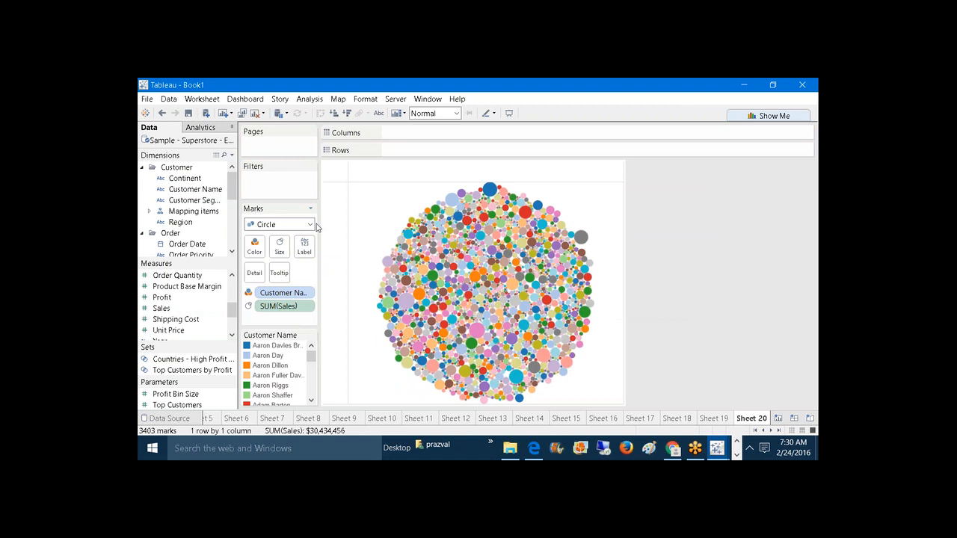
Step: Convert the customer bubble view to a pie chart using Show Me and enlarge it in height and width
left_click(748, 117)
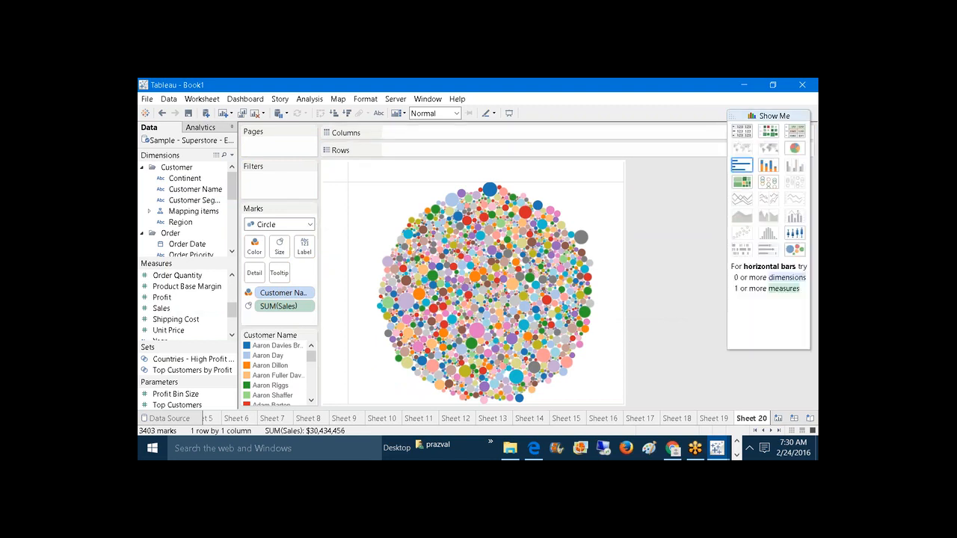
left_click(802, 154)
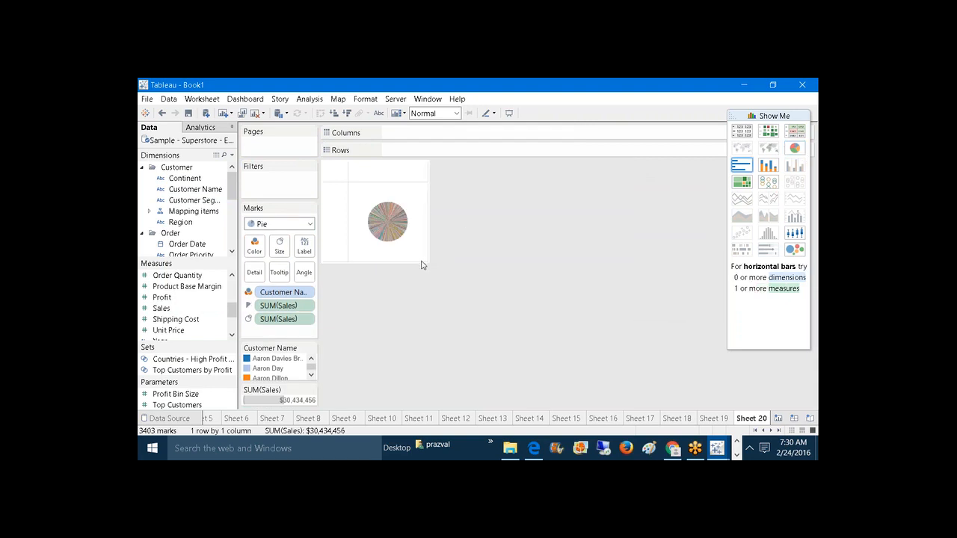
left_click_drag(421, 261, 428, 317)
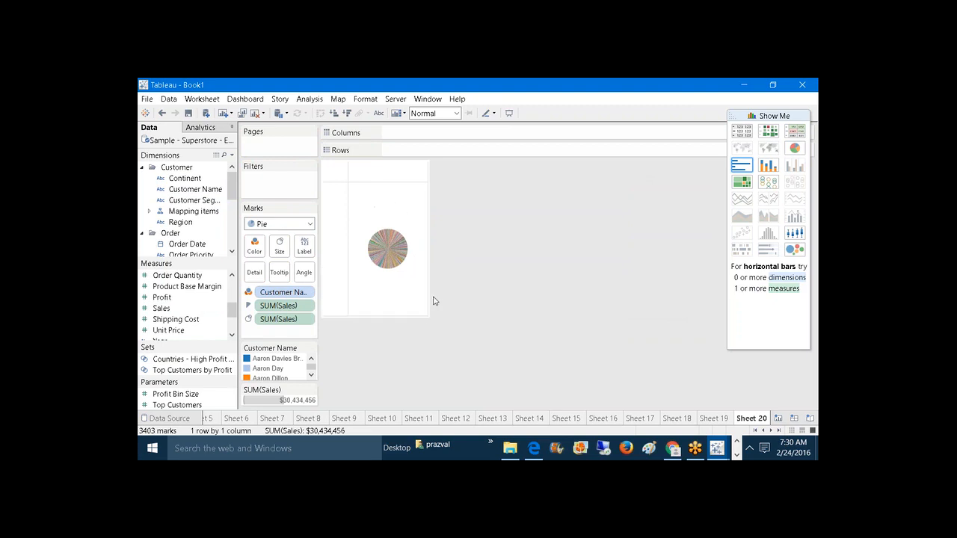
left_click_drag(428, 274, 556, 262)
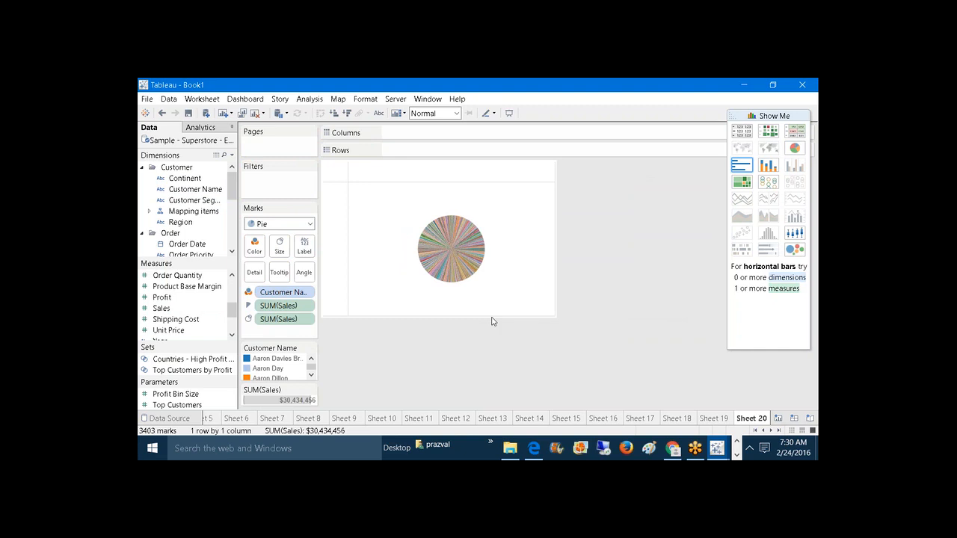
left_click_drag(492, 322, 502, 383)
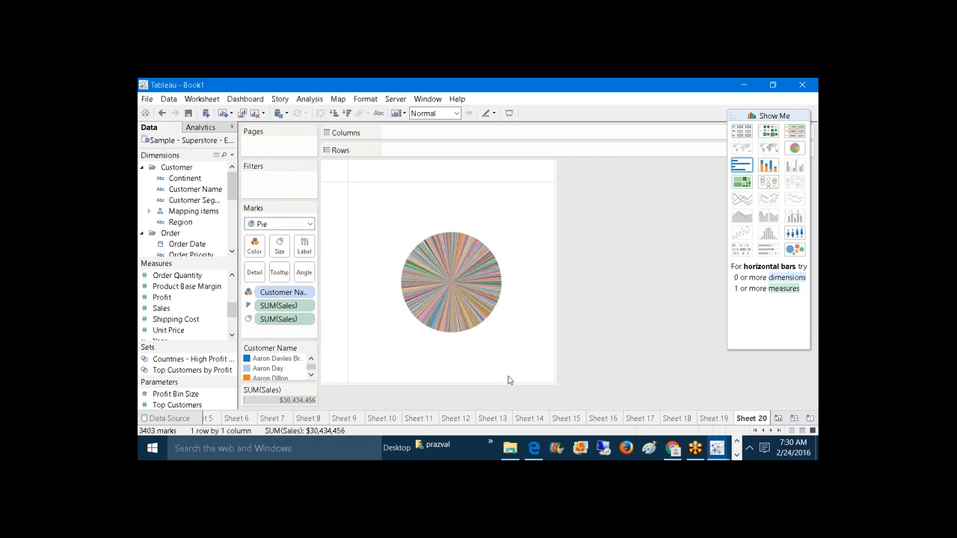
left_click_drag(556, 320, 644, 323)
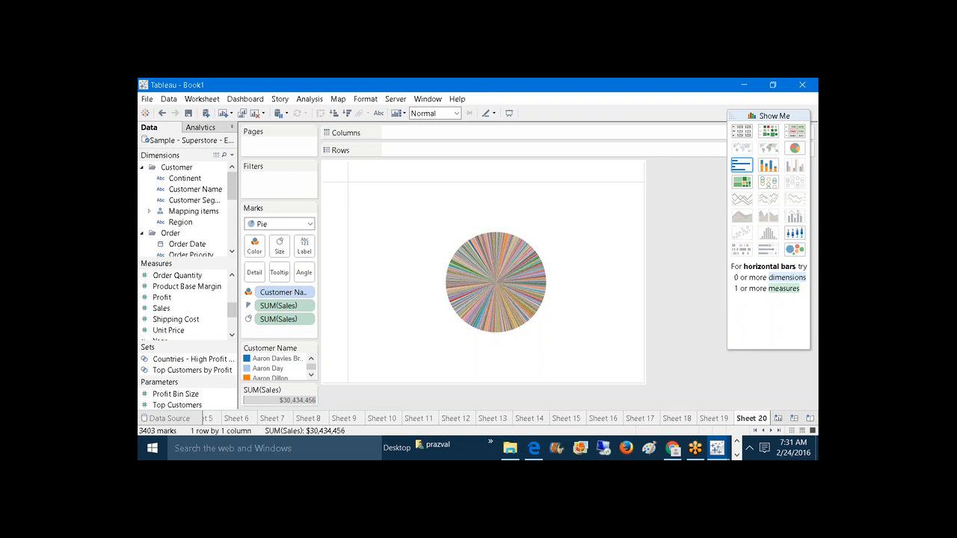
Step: Convert the customer pie chart to a heat map using Show Me and widen its marks column
left_click(771, 131)
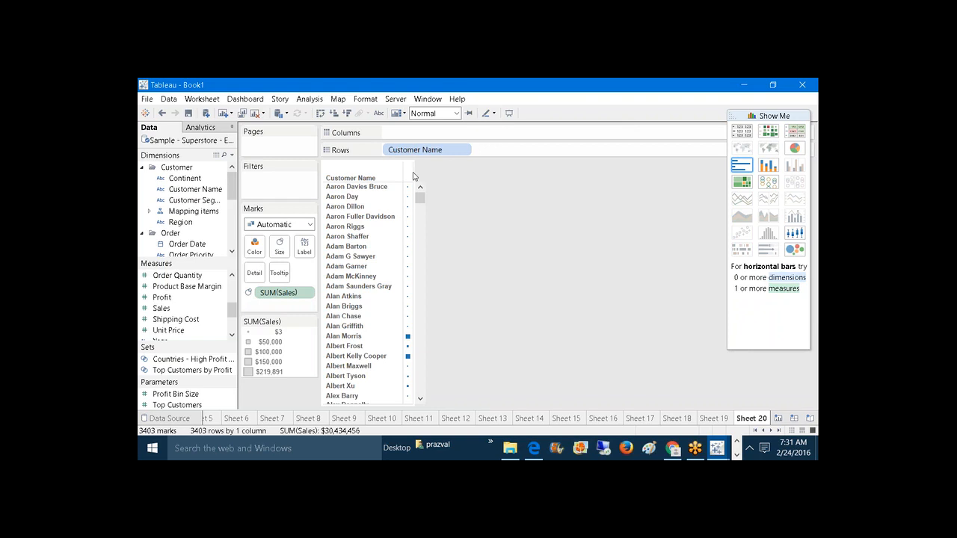
left_click_drag(414, 169, 482, 166)
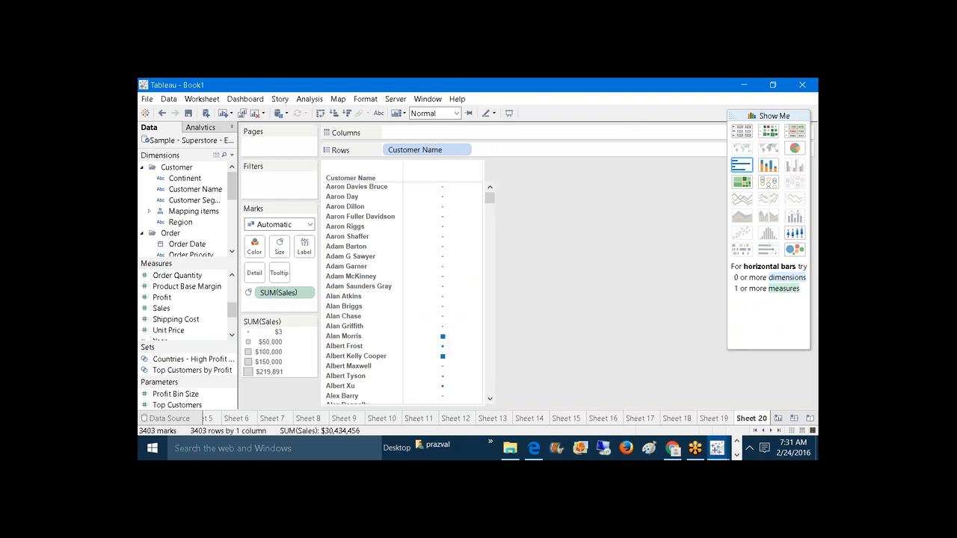